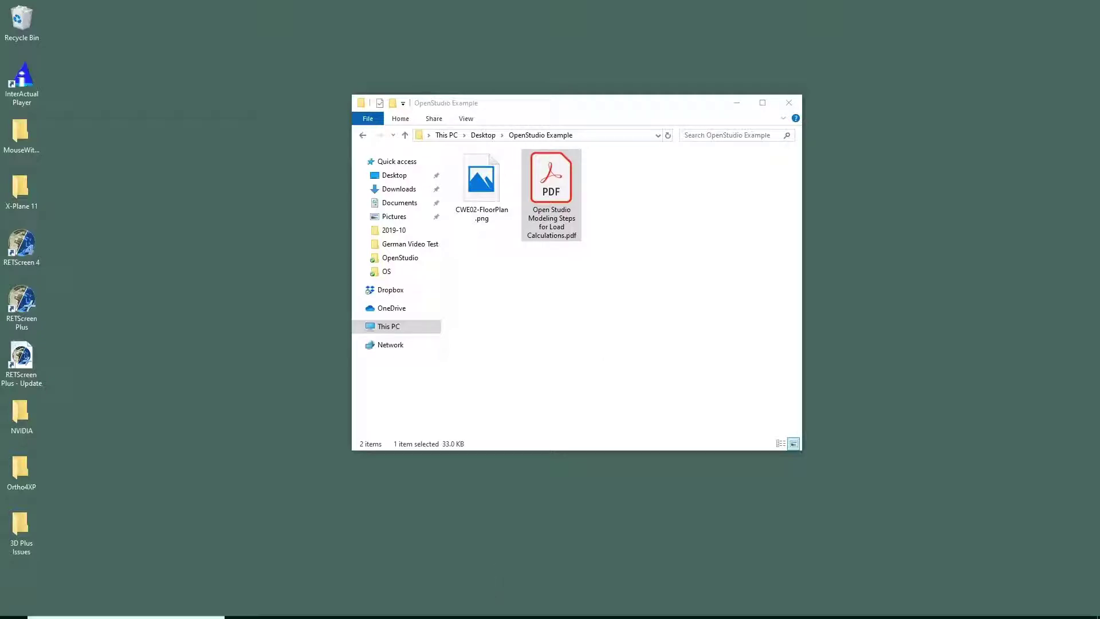
- Open "Open Studio Modeling Steps for Load Calculations.pdf" and highlight step 1, "Create new OSM from Wizard"
{"action": "mouse_move", "coordinate": [491, 616]}
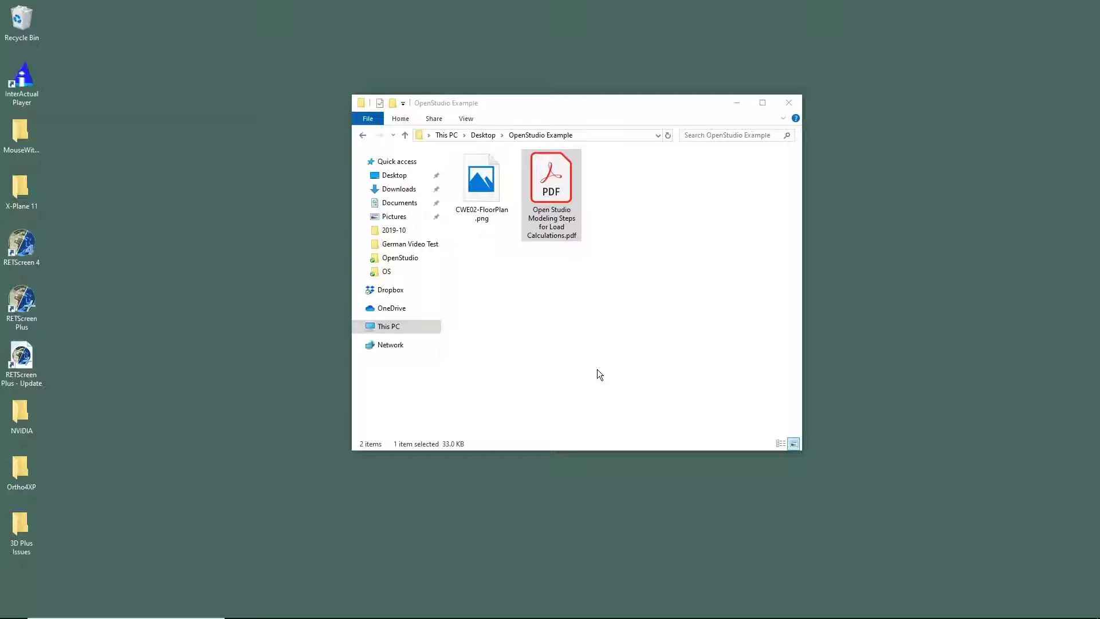
{"action": "double_click", "coordinate": [545, 182]}
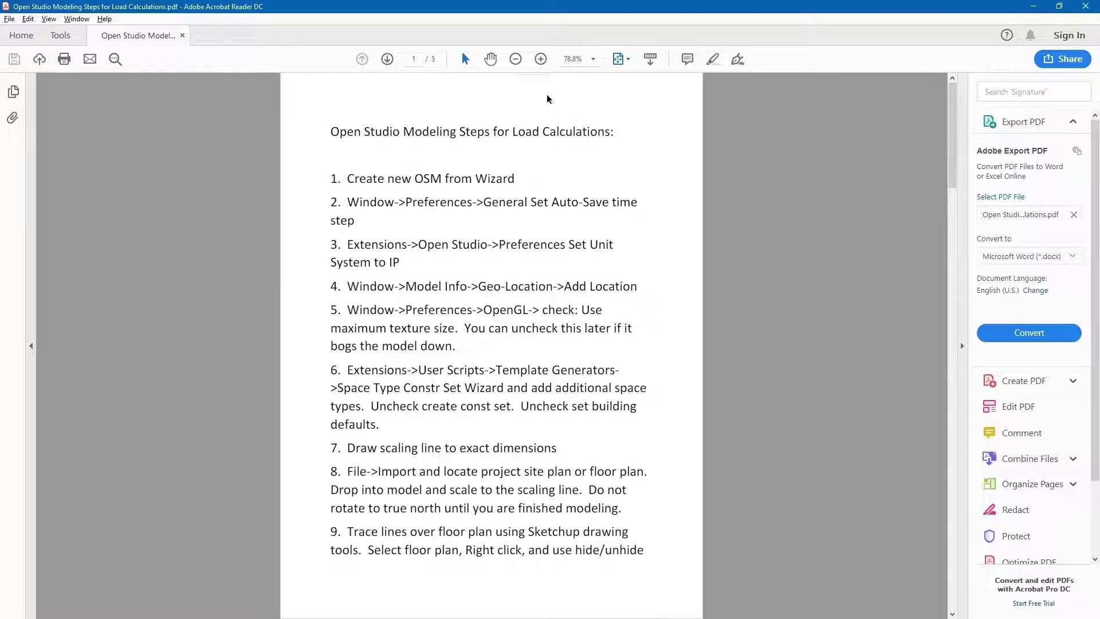
{"action": "left_click", "coordinate": [713, 59]}
{"action": "left_click_drag", "start_coordinate": [330, 180], "coordinate": [488, 178]}
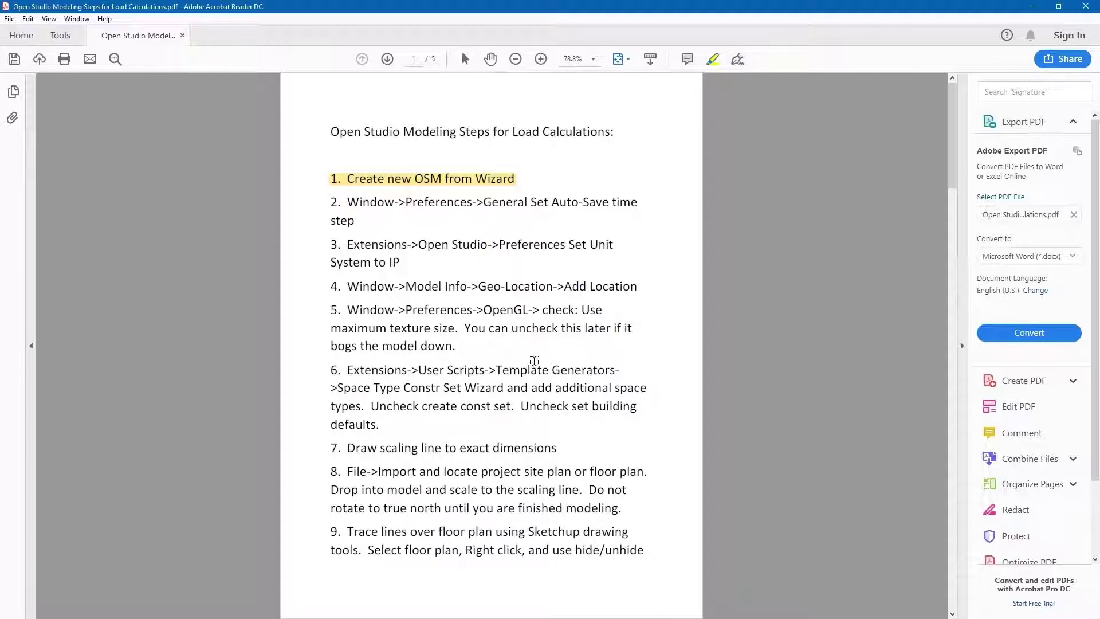
- Launch SketchUp Make 2017 with the default template and delete the standing human figure from the new model
{"action": "key", "text": "alt+Tab"}
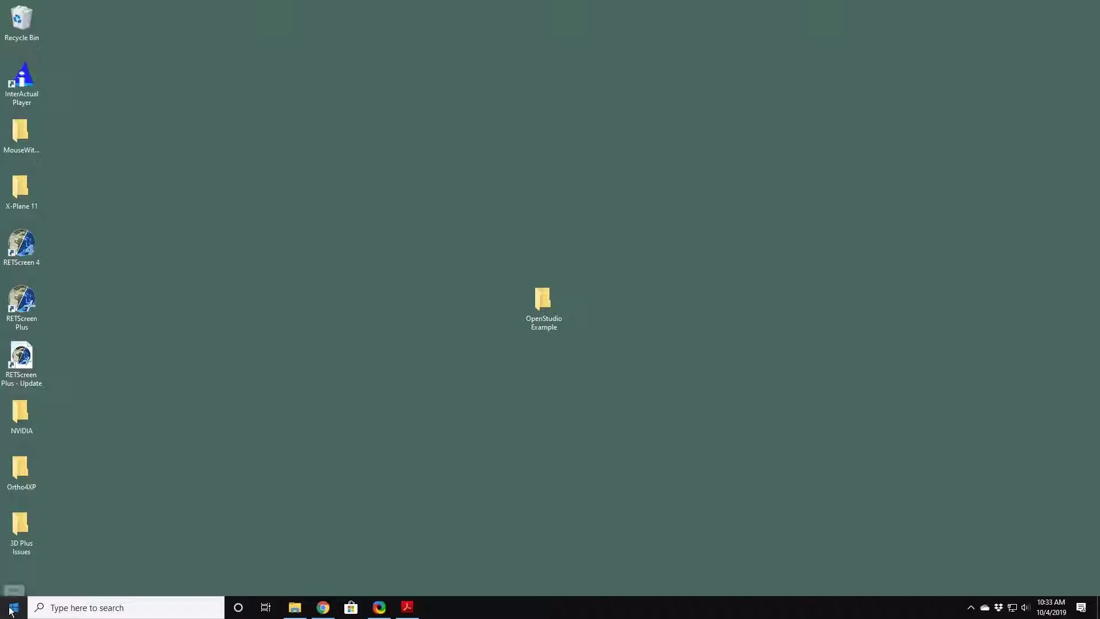
{"action": "left_click", "coordinate": [12, 608]}
{"action": "left_click", "coordinate": [315, 370]}
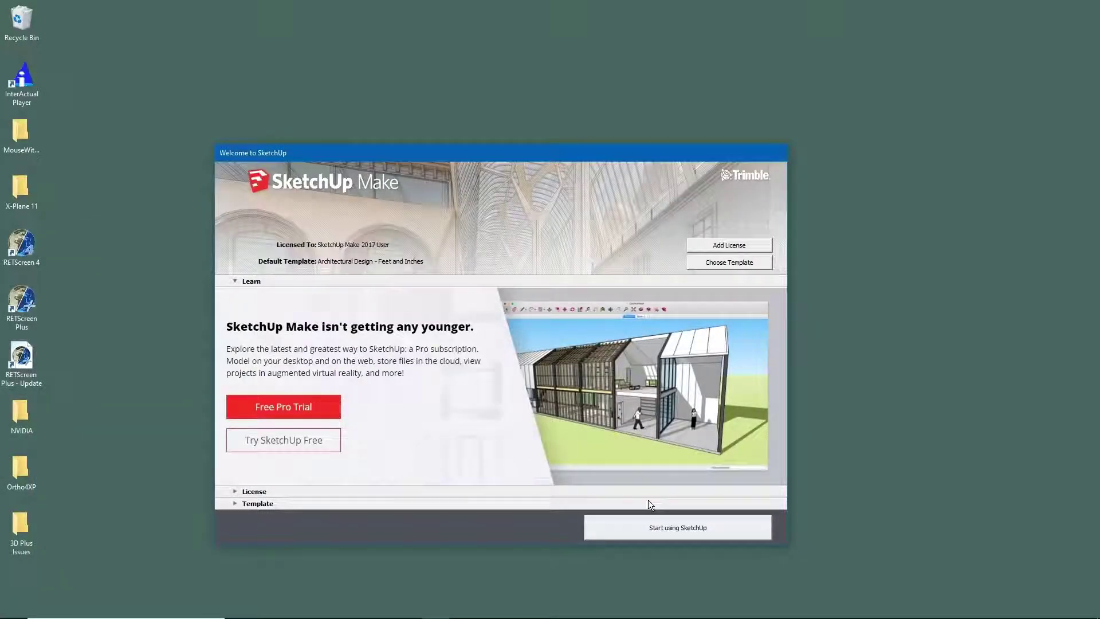
{"action": "left_click", "coordinate": [672, 527]}
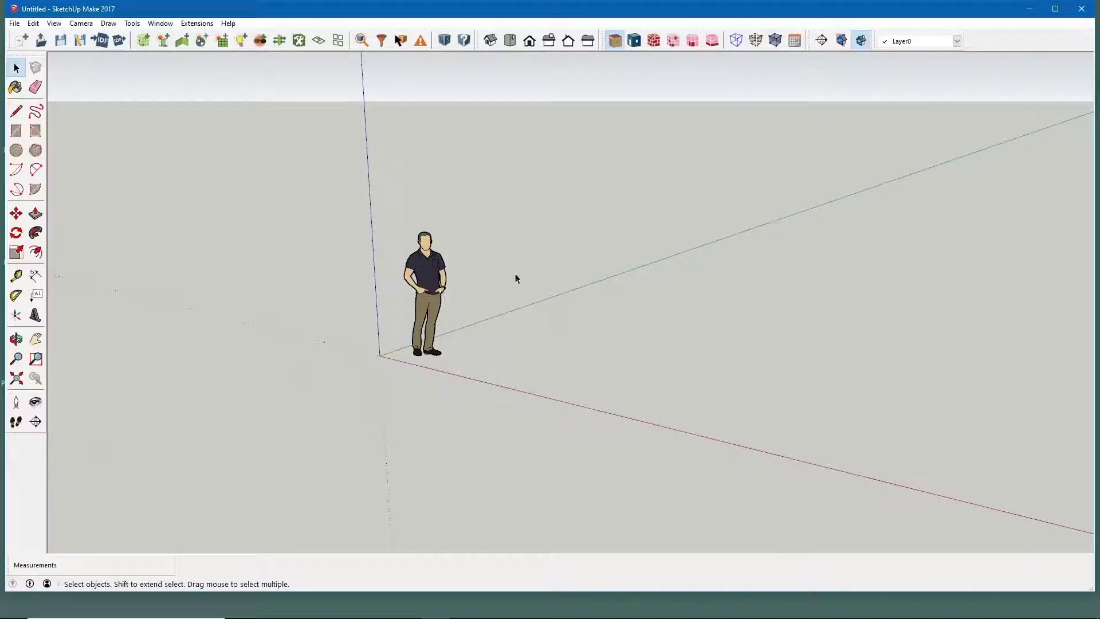
{"action": "left_click", "coordinate": [439, 284]}
{"action": "key", "text": "Delete"}
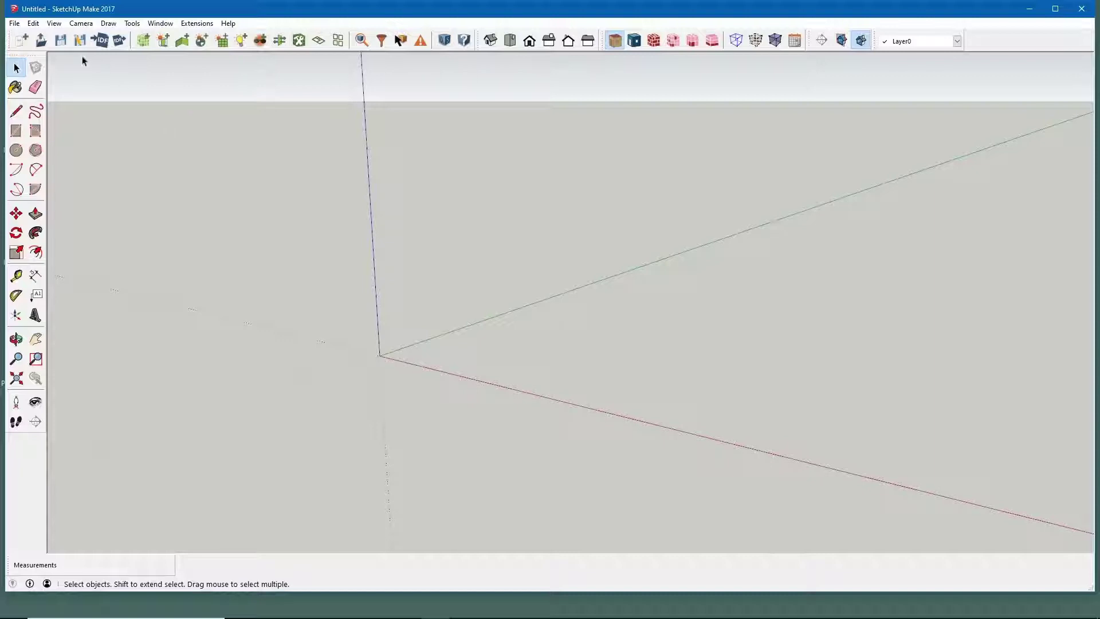
- Create an OpenStudio model from the wizard without saving the current one: Office, 90.1-2010, ASHRAE 169-2006-2A, with space types, construction set and building defaults enabled
{"action": "left_click", "coordinate": [22, 42]}
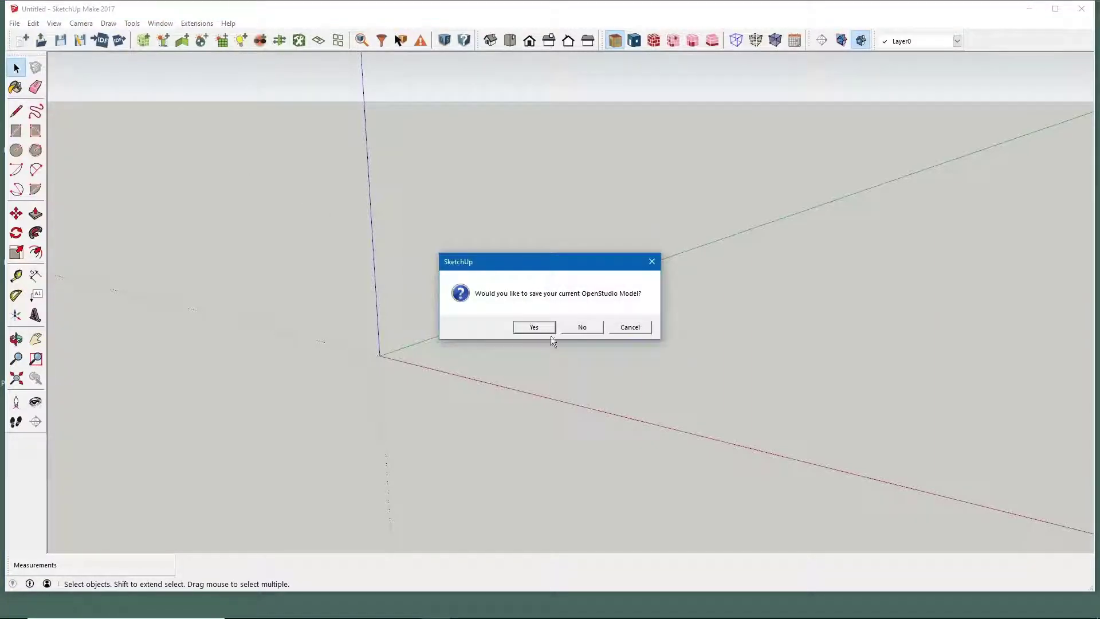
{"action": "left_click", "coordinate": [572, 329]}
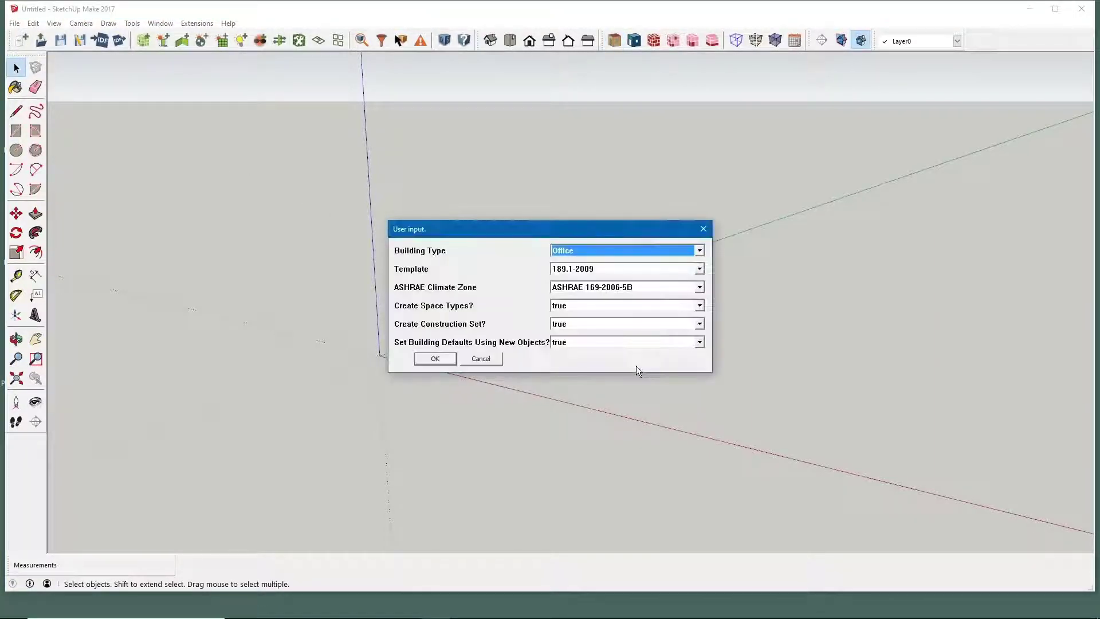
{"action": "left_click", "coordinate": [700, 269]}
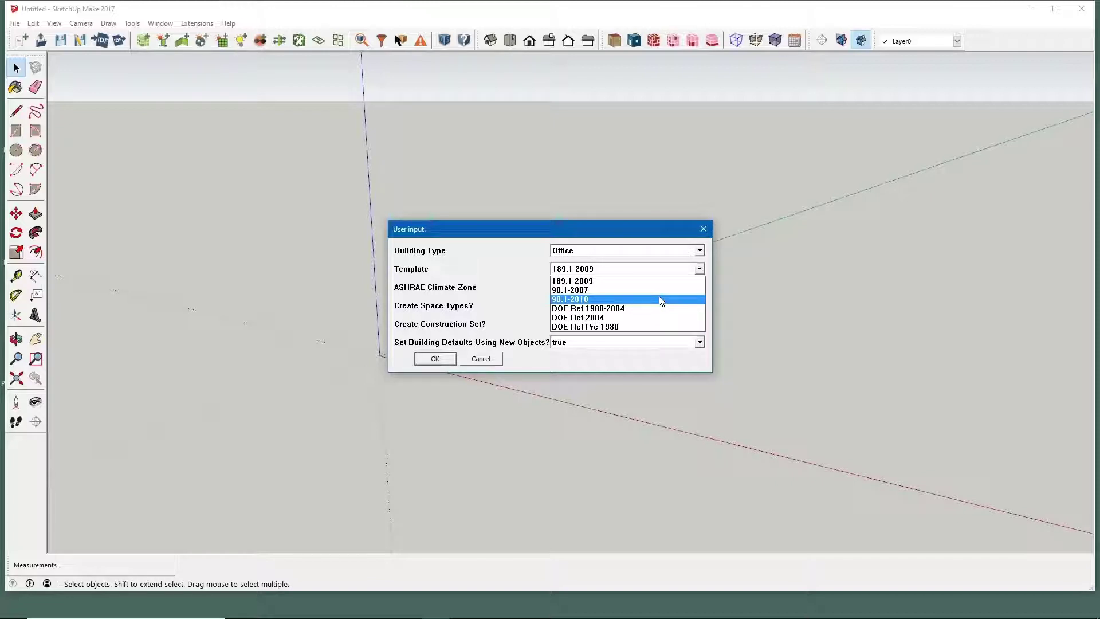
{"action": "left_click", "coordinate": [658, 297]}
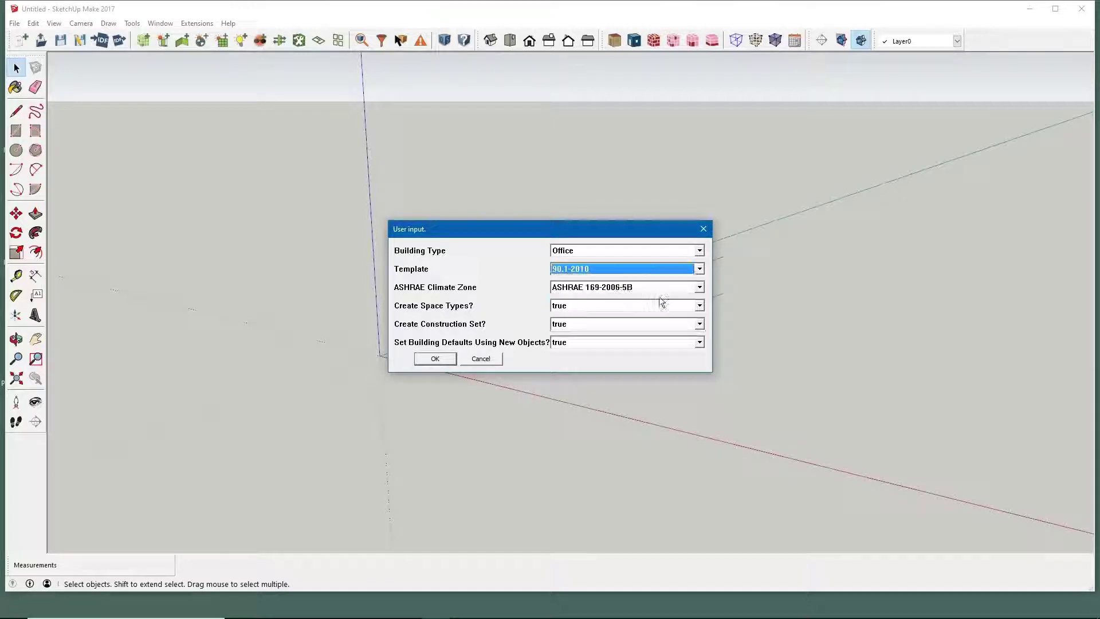
{"action": "left_click", "coordinate": [700, 287]}
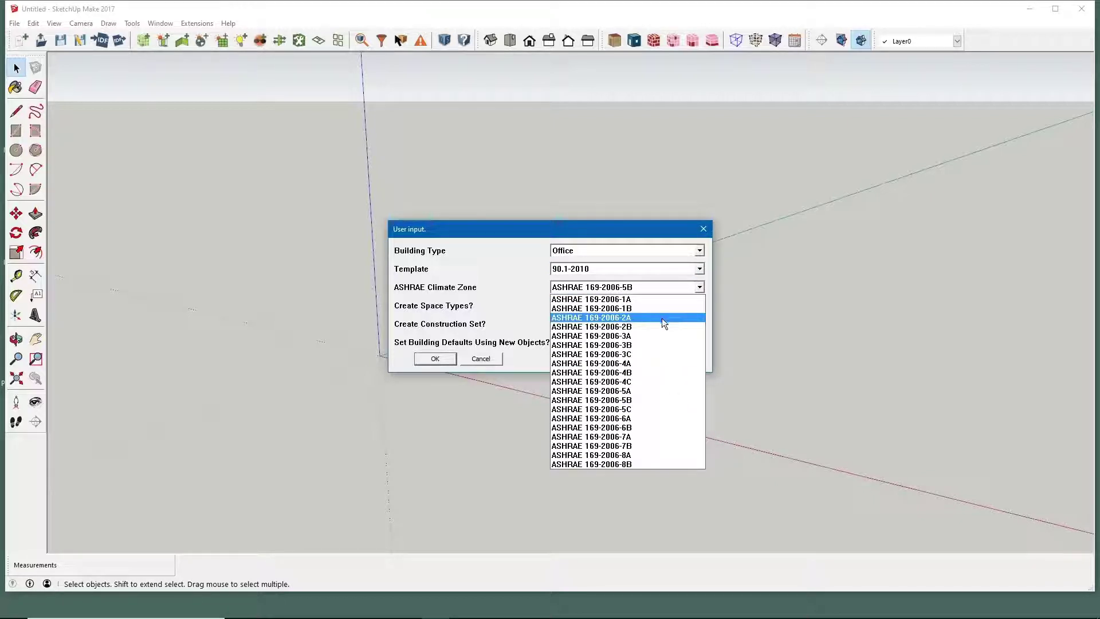
{"action": "left_click", "coordinate": [631, 318]}
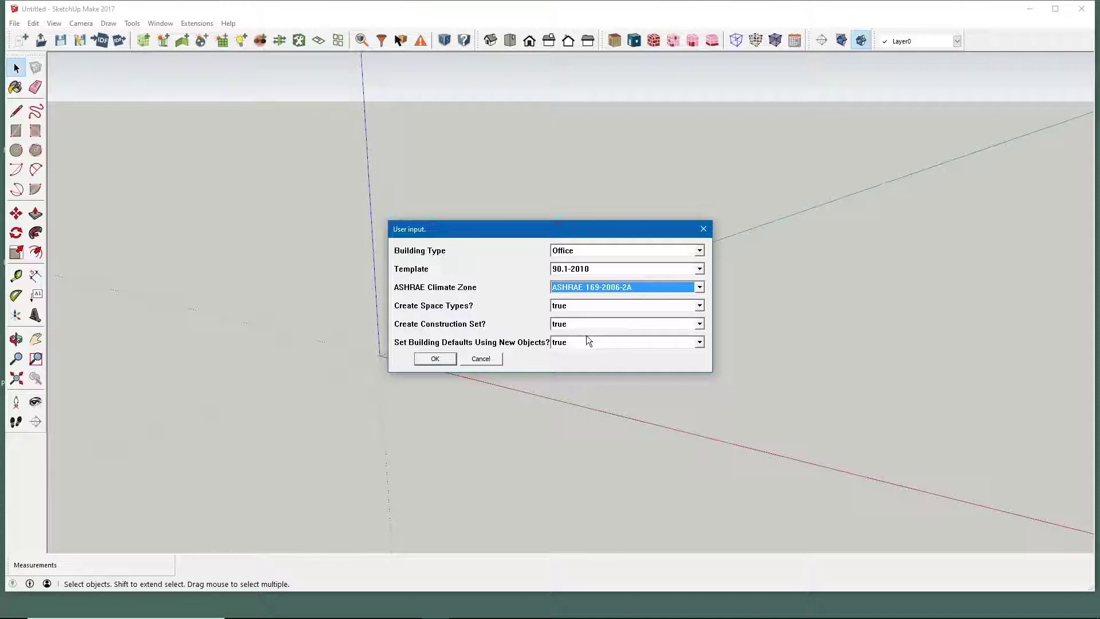
{"action": "left_click", "coordinate": [434, 359]}
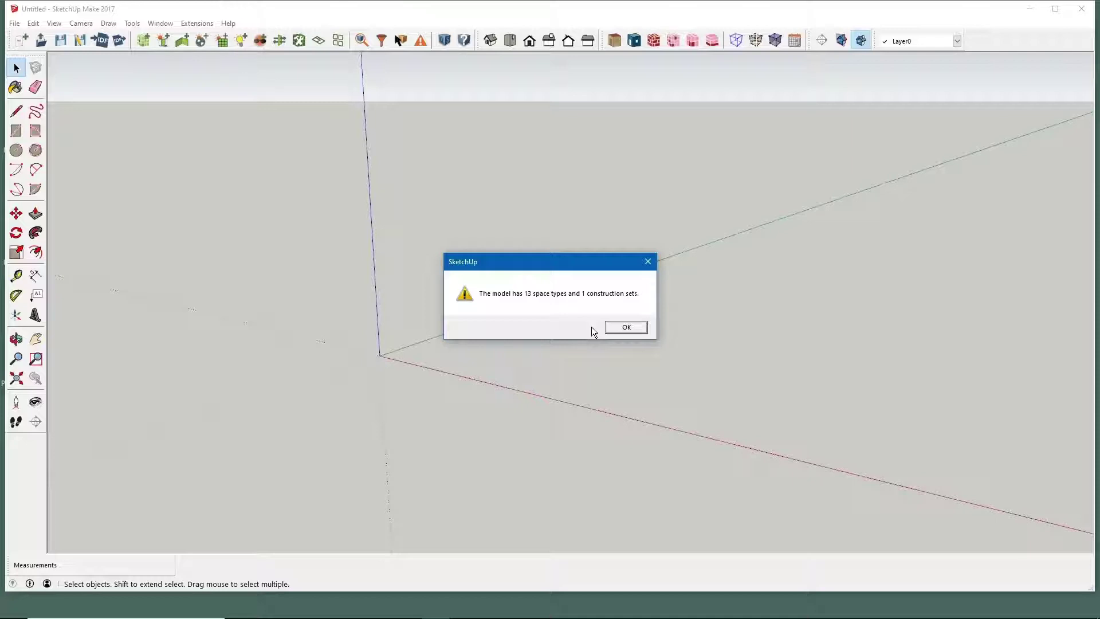
{"action": "left_click", "coordinate": [624, 328]}
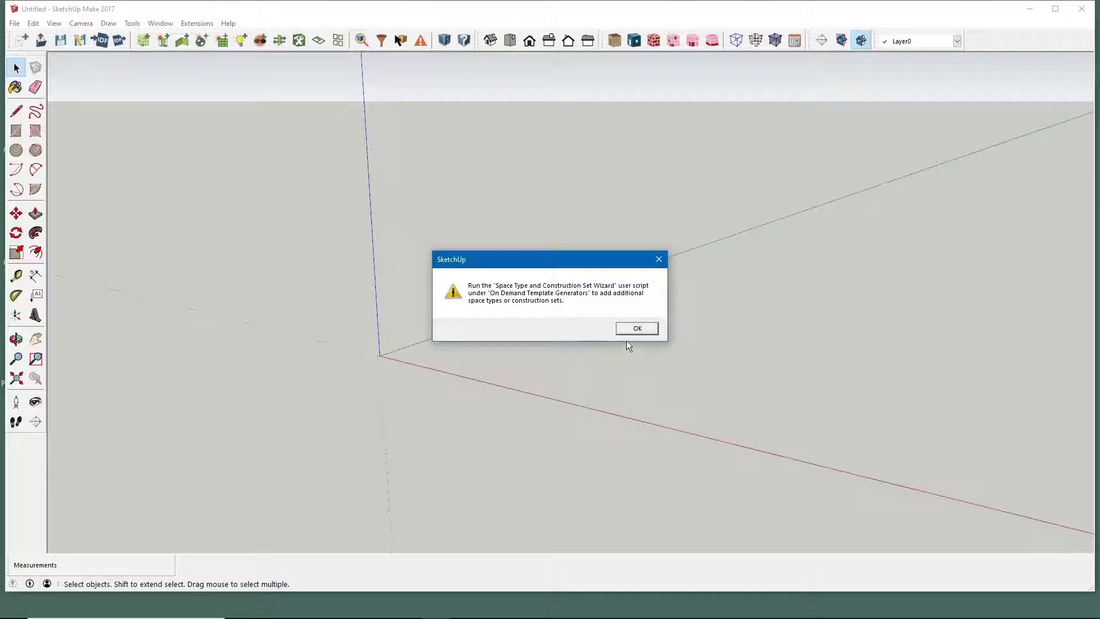
{"action": "left_click", "coordinate": [641, 329]}
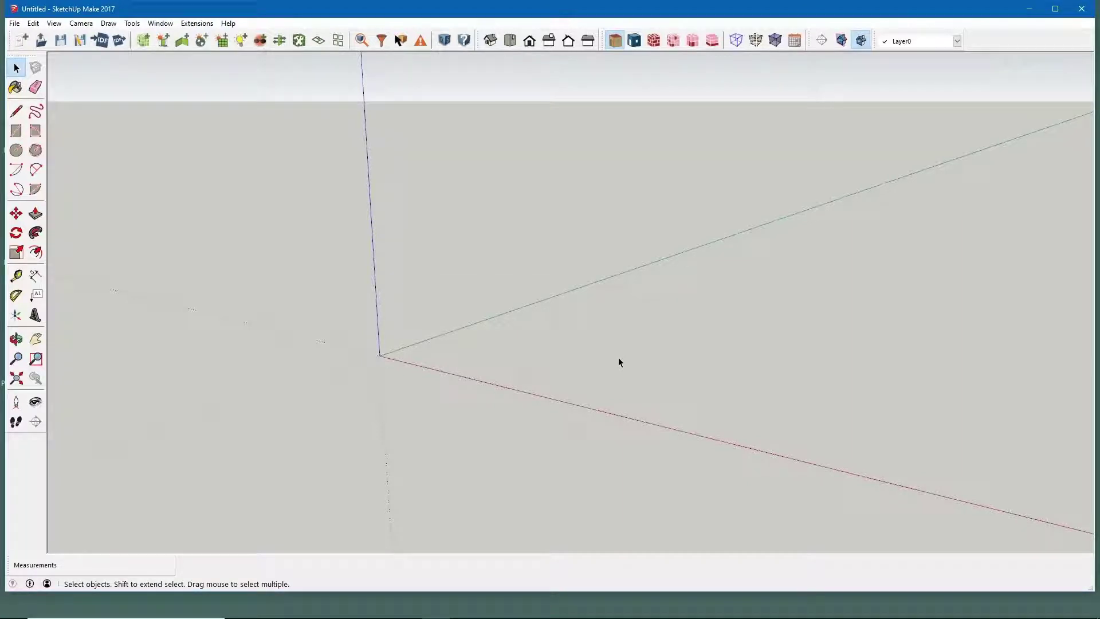
- Switch to the PDF in Adobe Acrobat Reader and highlight step 2 about setting the auto-save time step
{"action": "key", "text": "alt+Tab"}
{"action": "key", "text": "alt+Tab"}
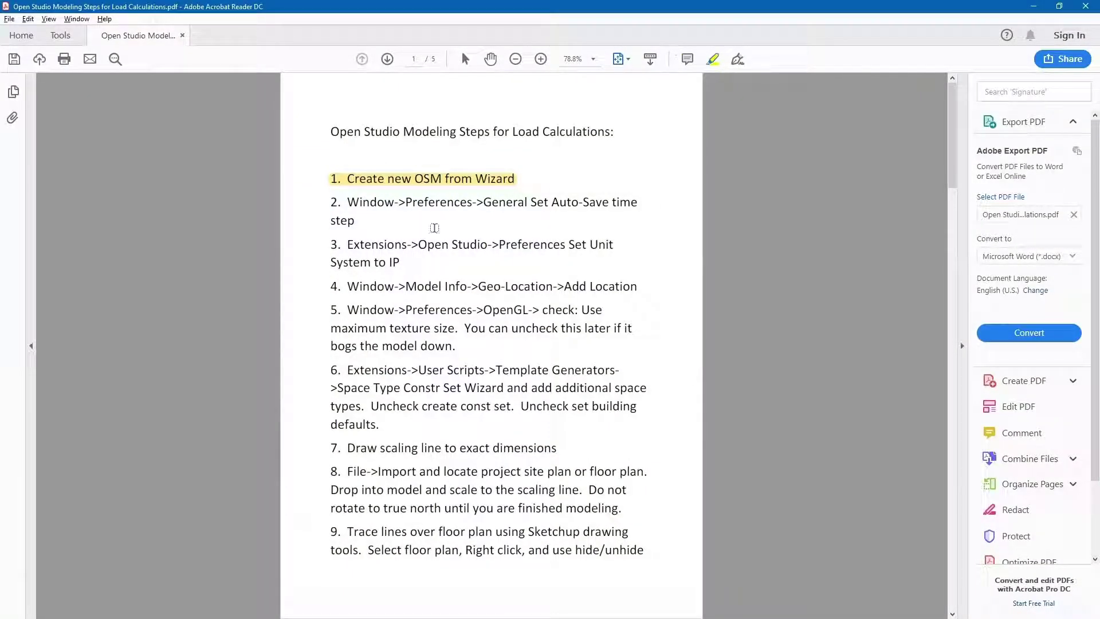
{"action": "left_click_drag", "start_coordinate": [331, 203], "coordinate": [359, 223]}
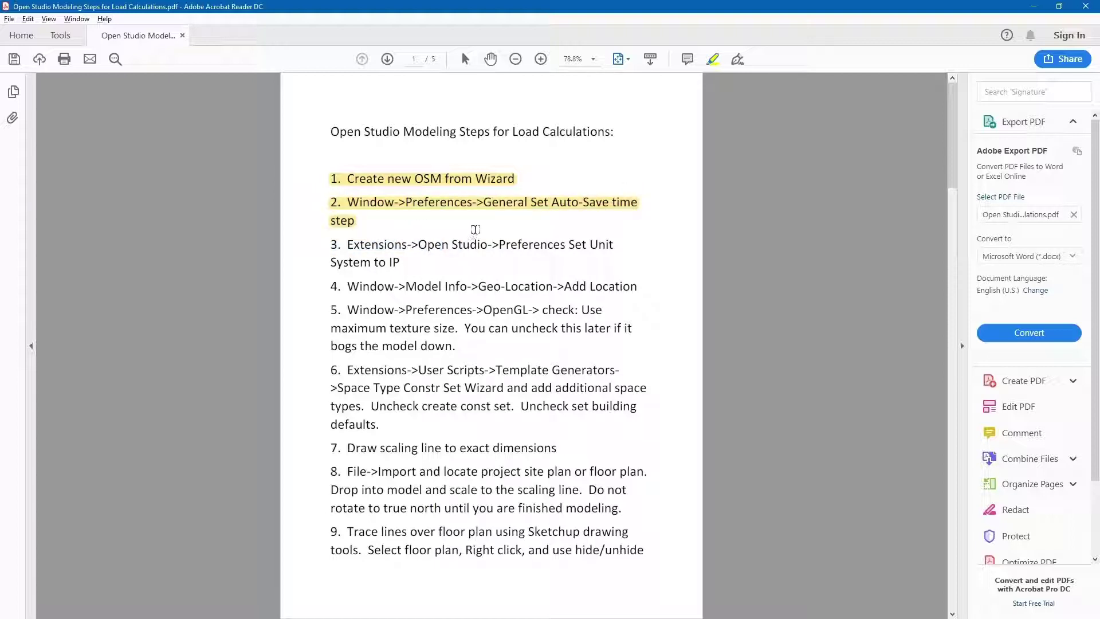
- Switch to SketchUp and check the auto-save interval in the general preferences, accepting the existing settings
{"action": "key", "text": "alt+Tab"}
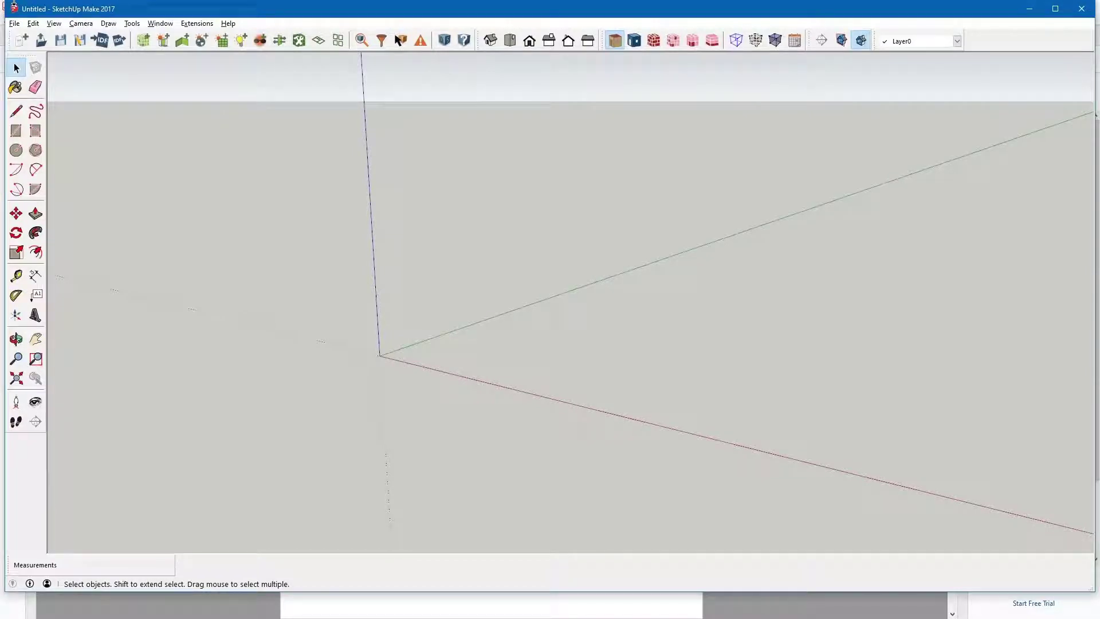
{"action": "left_click", "coordinate": [155, 23]}
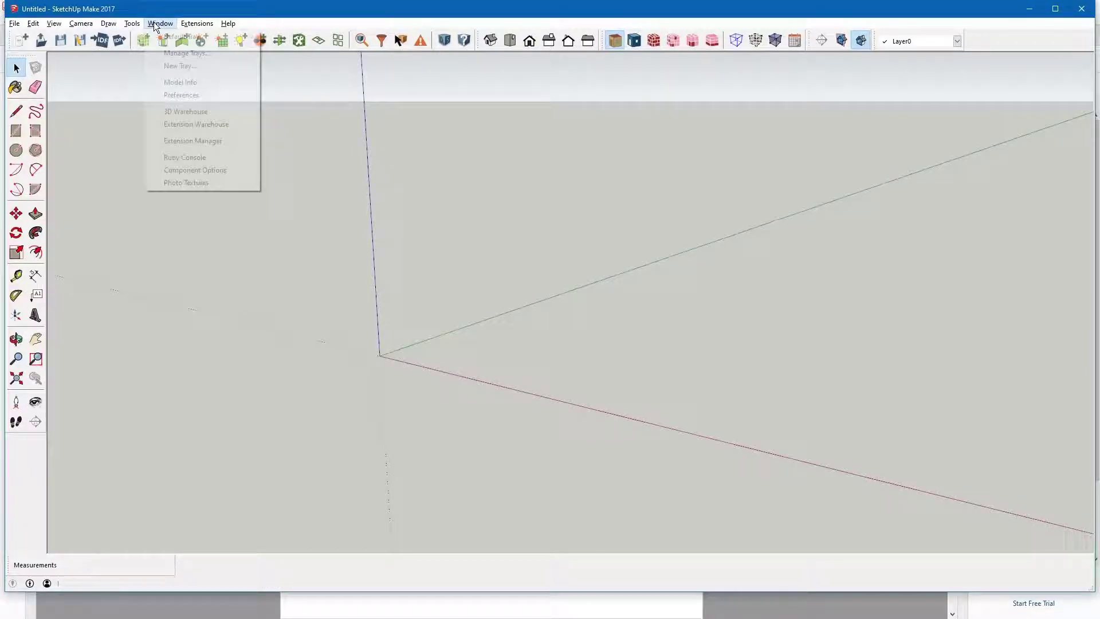
{"action": "left_click", "coordinate": [186, 97]}
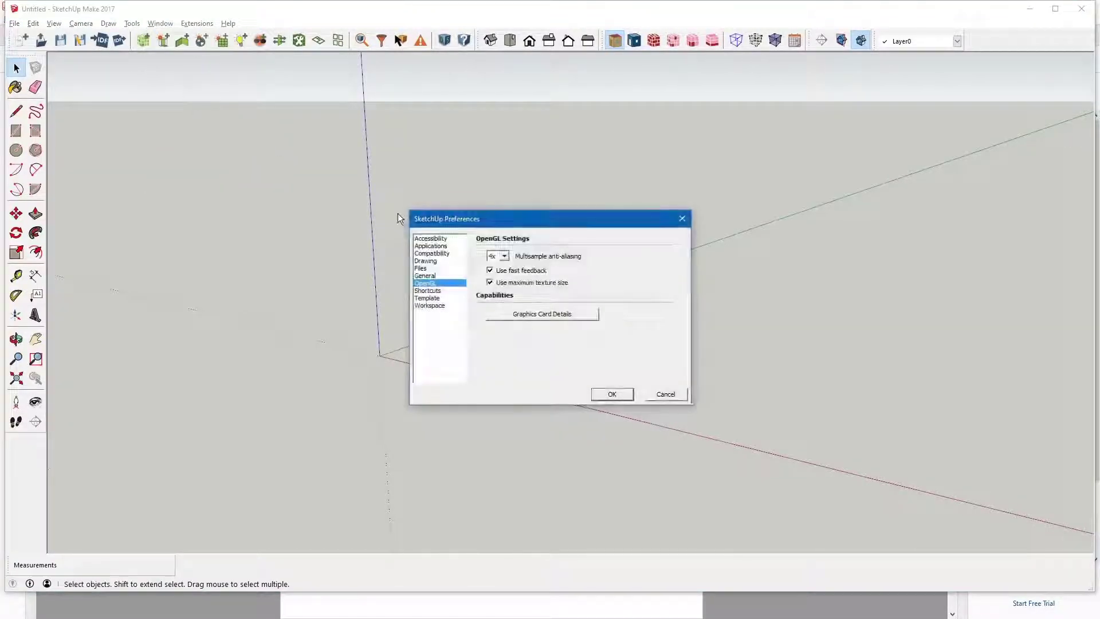
{"action": "left_click", "coordinate": [437, 276]}
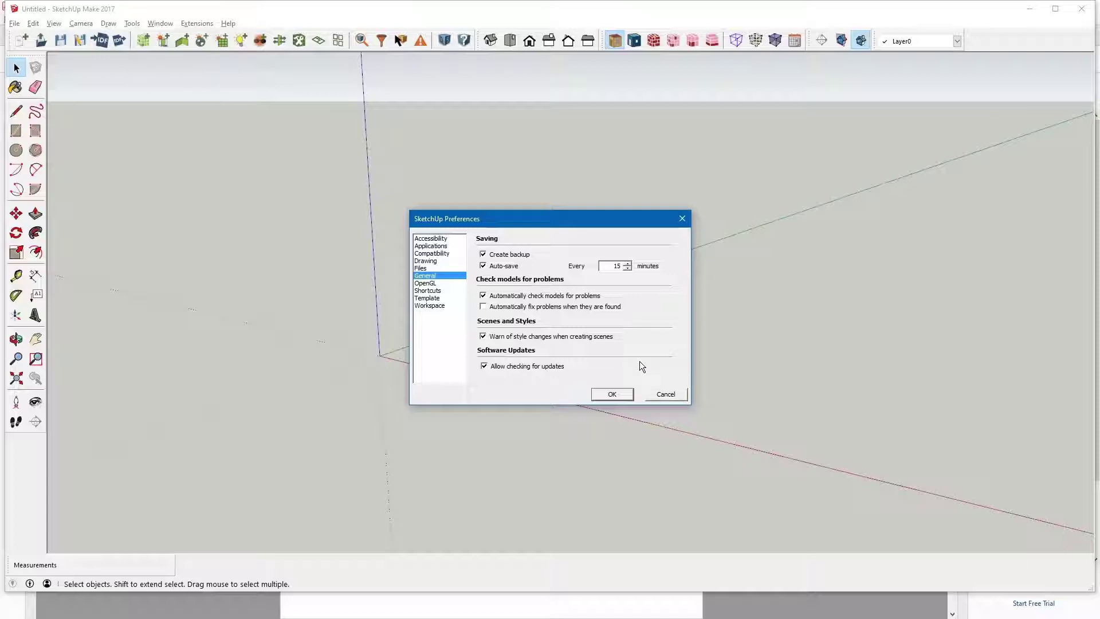
{"action": "left_click", "coordinate": [621, 393]}
- Switch to the PDF in Adobe Acrobat Reader and highlight step 3 about setting the unit system to IP
{"action": "key", "text": "alt+Tab"}
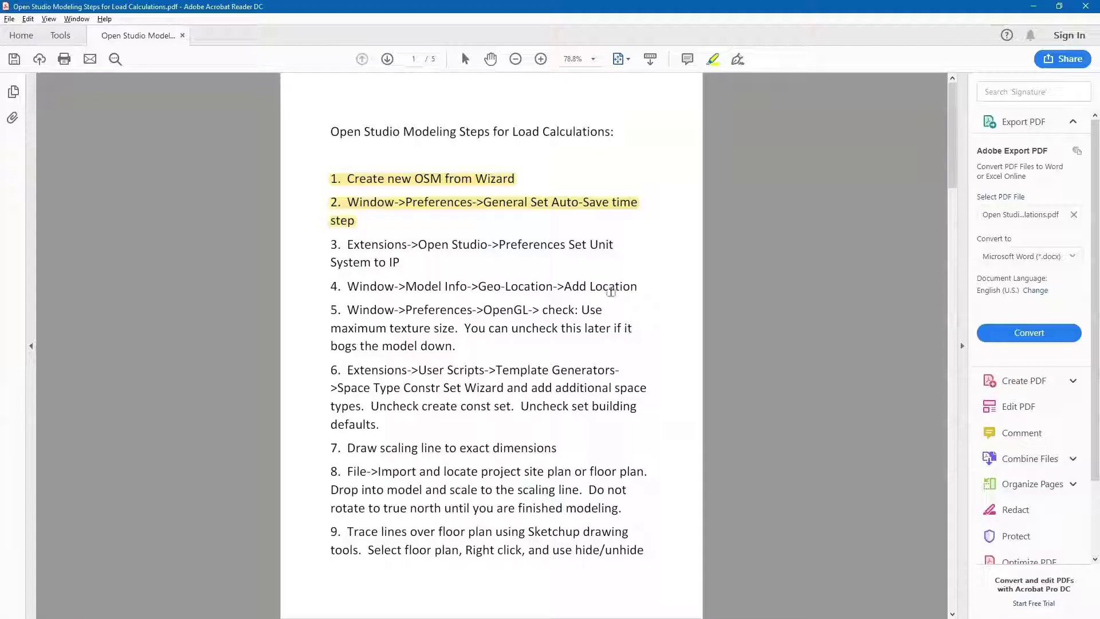
{"action": "left_click_drag", "start_coordinate": [332, 244], "coordinate": [398, 261]}
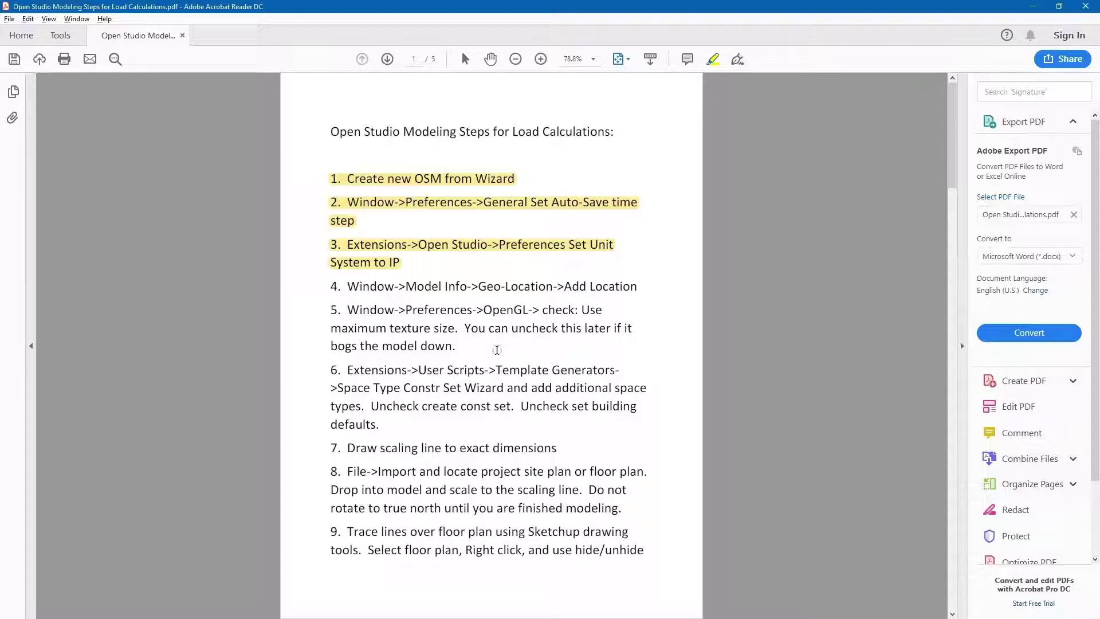
{"action": "key", "text": "alt+Tab"}
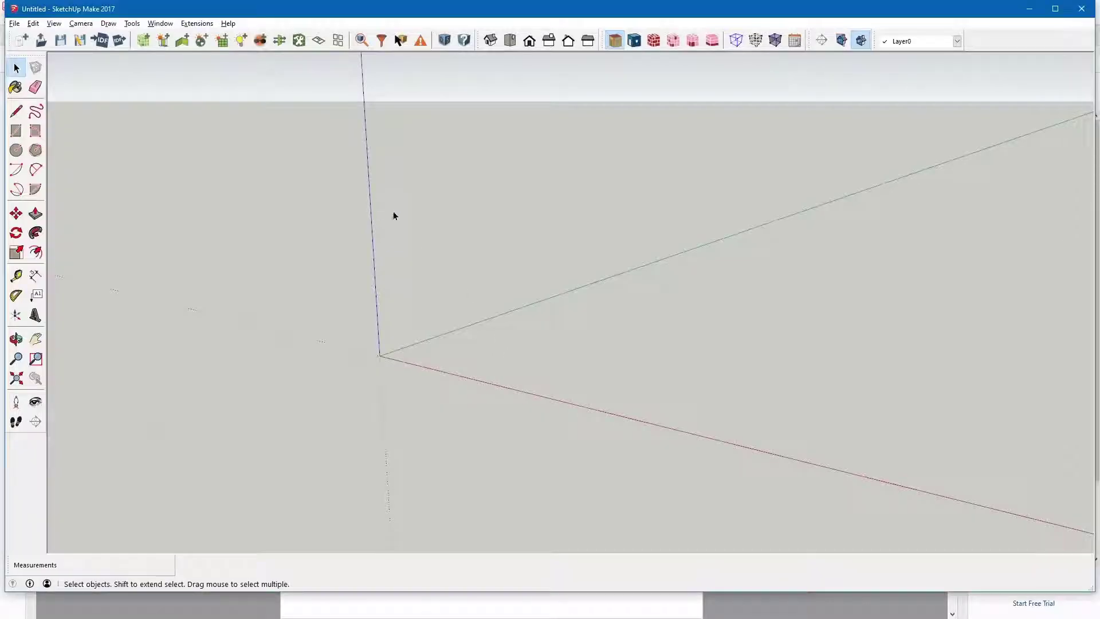
{"action": "key", "text": "alt+Tab"}
{"action": "key", "text": "alt+Tab"}
{"action": "key", "text": "alt+Tab"}
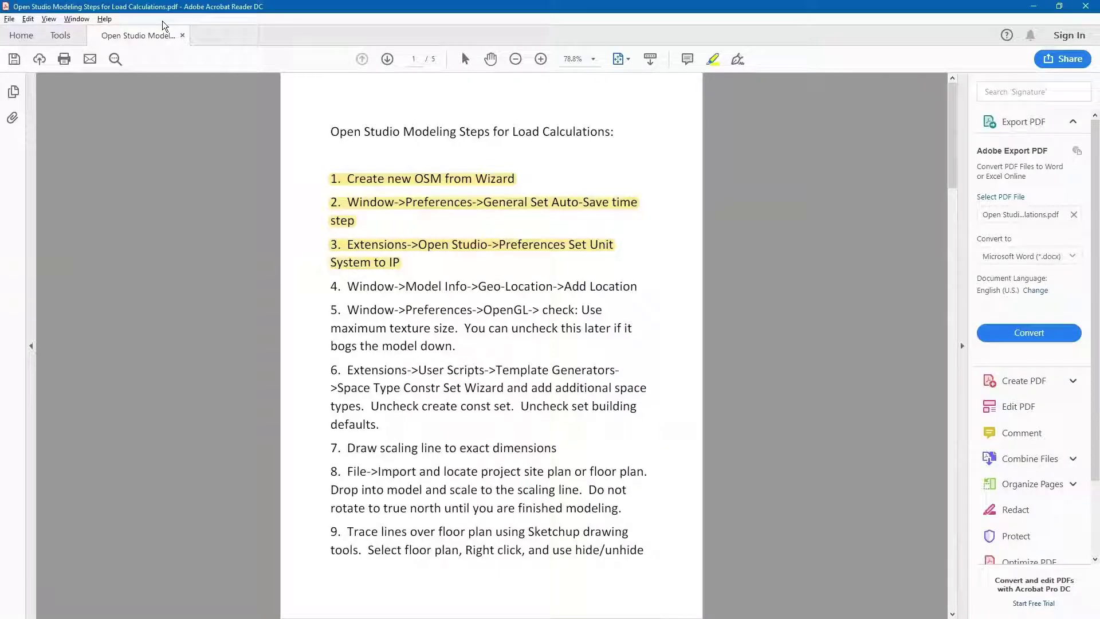
{"action": "key", "text": "alt+Tab"}
{"action": "left_click", "coordinate": [193, 24]}
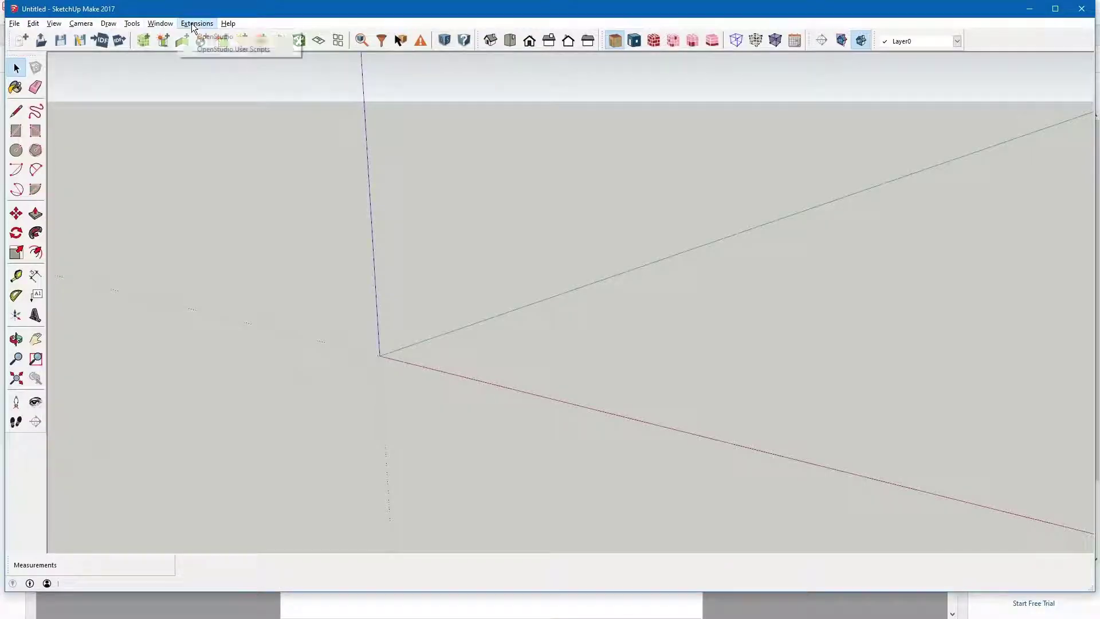
{"action": "mouse_move", "coordinate": [215, 37]}
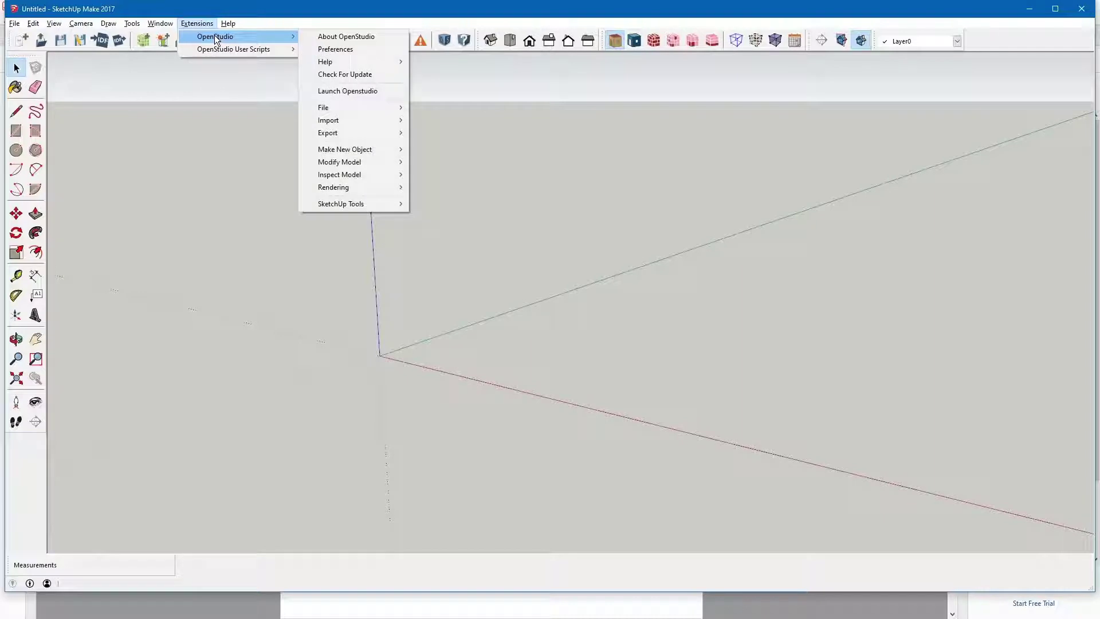
{"action": "key", "text": "alt+Tab"}
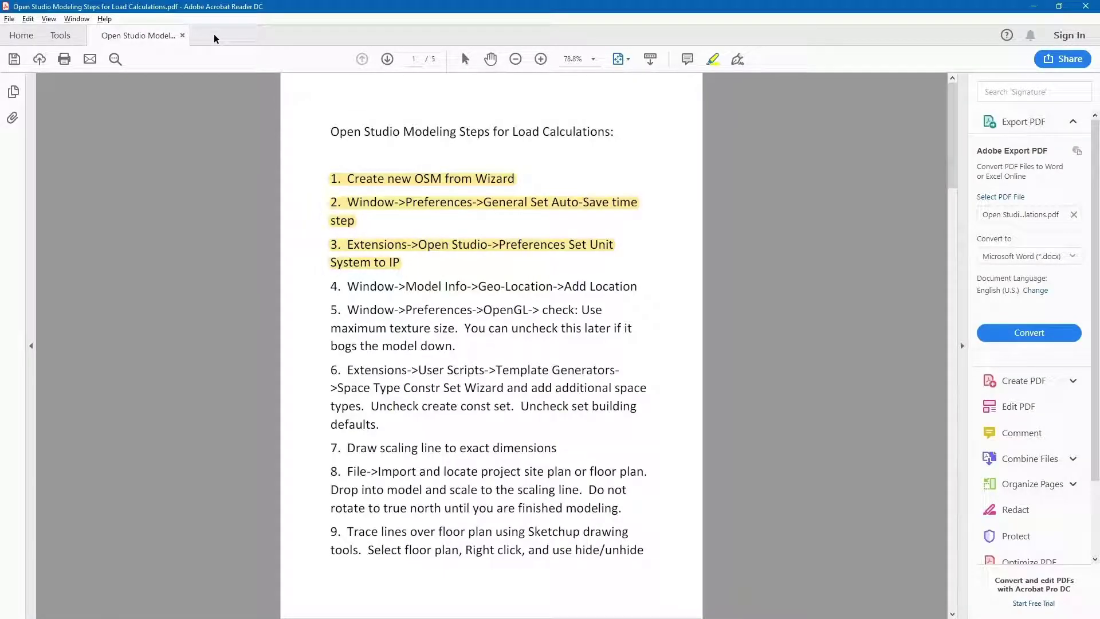
- Switch to SketchUp and set the unit system to IP in the OpenStudio extension's preferences
{"action": "key", "text": "alt+Tab"}
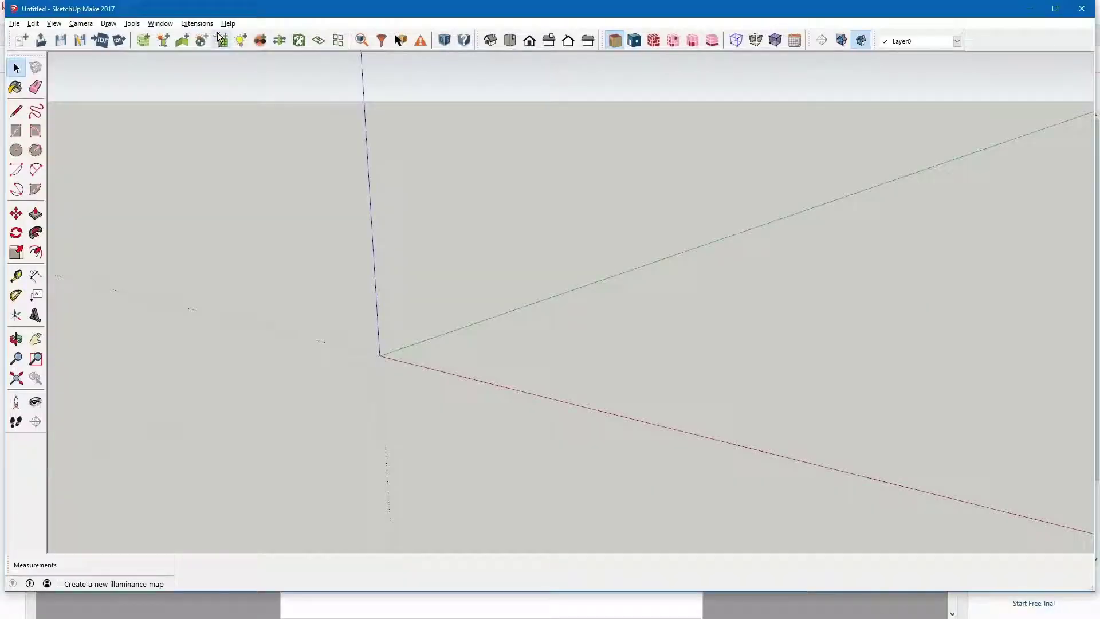
{"action": "left_click", "coordinate": [196, 23]}
{"action": "mouse_move", "coordinate": [266, 37]}
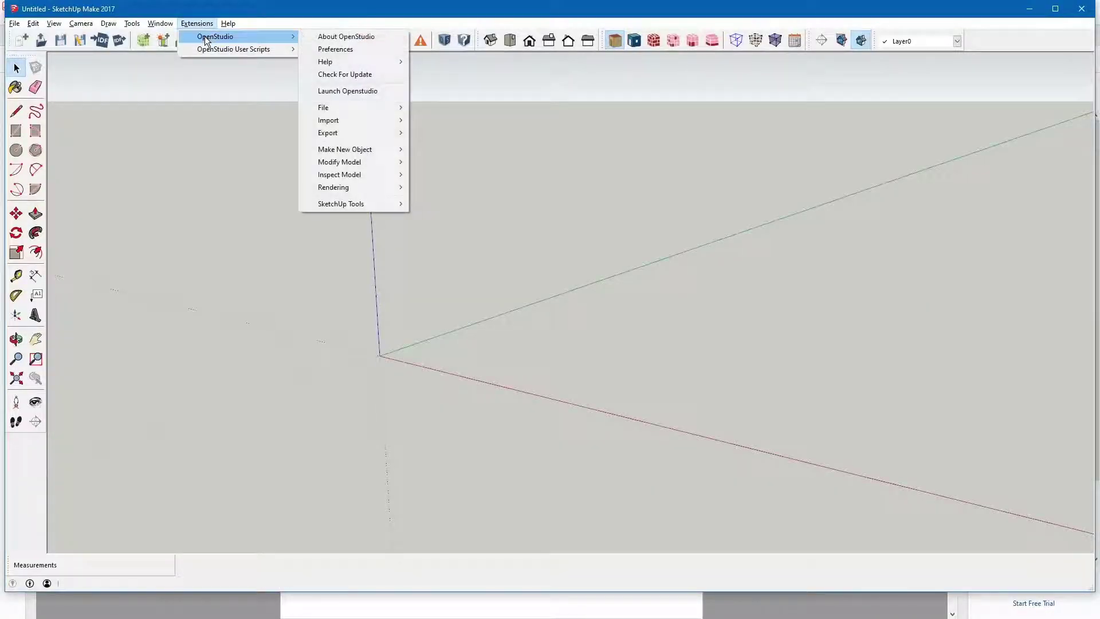
{"action": "left_click", "coordinate": [347, 52]}
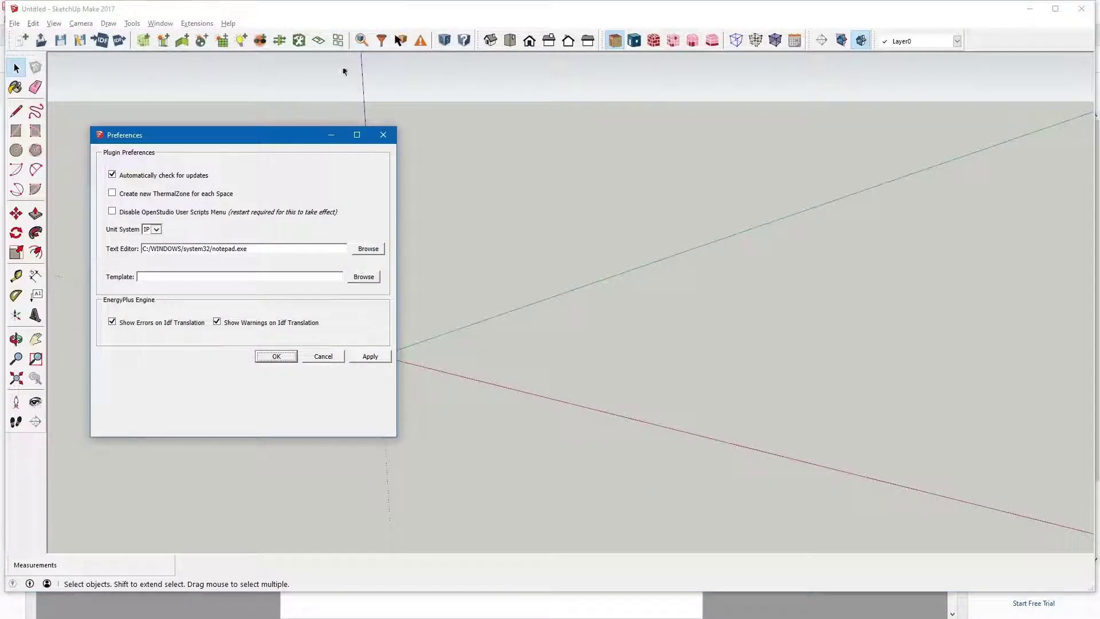
{"action": "left_click", "coordinate": [156, 229]}
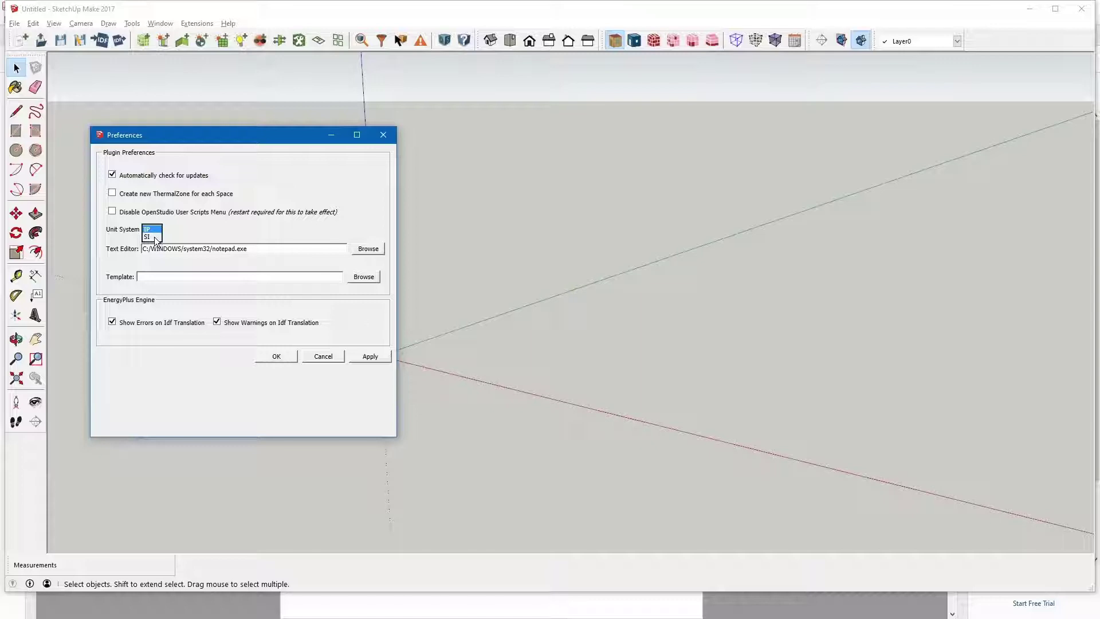
{"action": "left_click", "coordinate": [153, 230]}
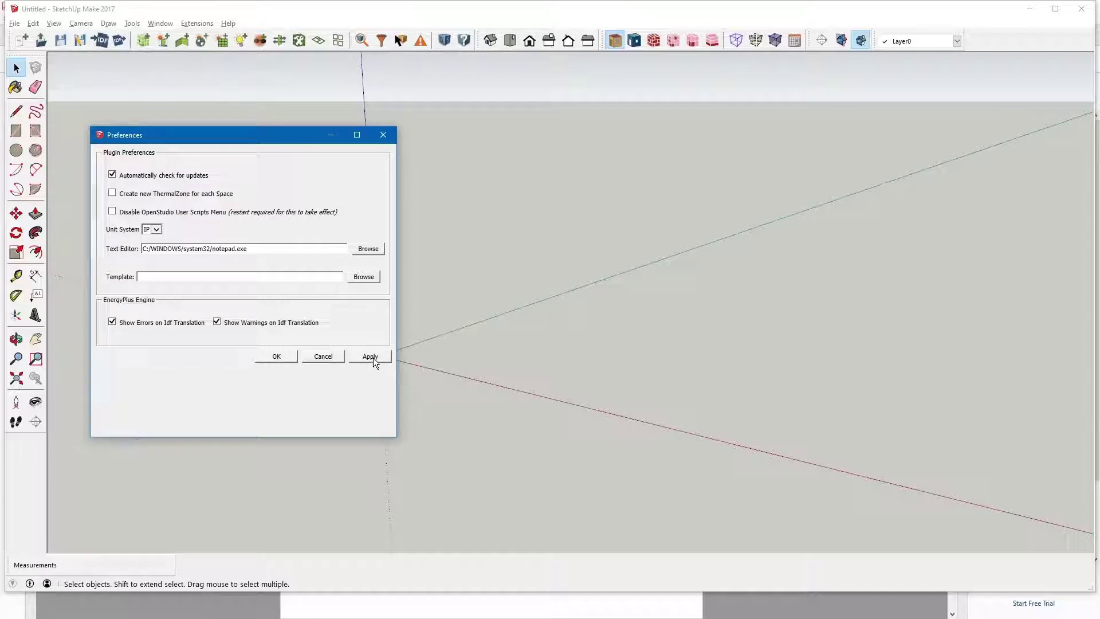
{"action": "left_click", "coordinate": [289, 356]}
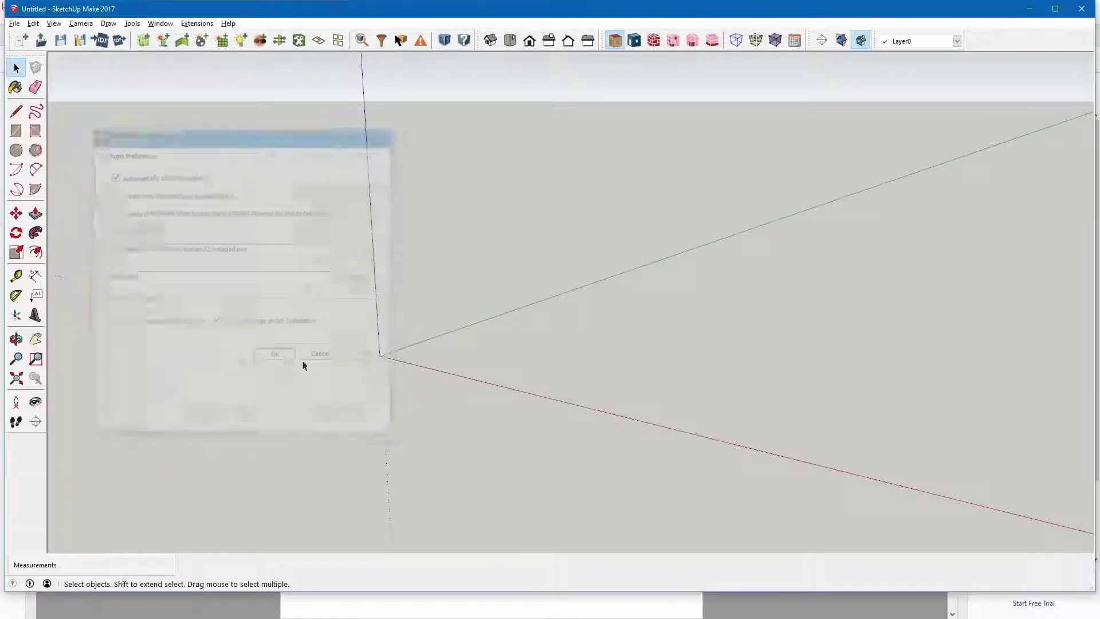
- Switch to the PDF in Adobe Acrobat Reader and highlight step 4 about adding the geo-location
{"action": "key", "text": "alt+Tab"}
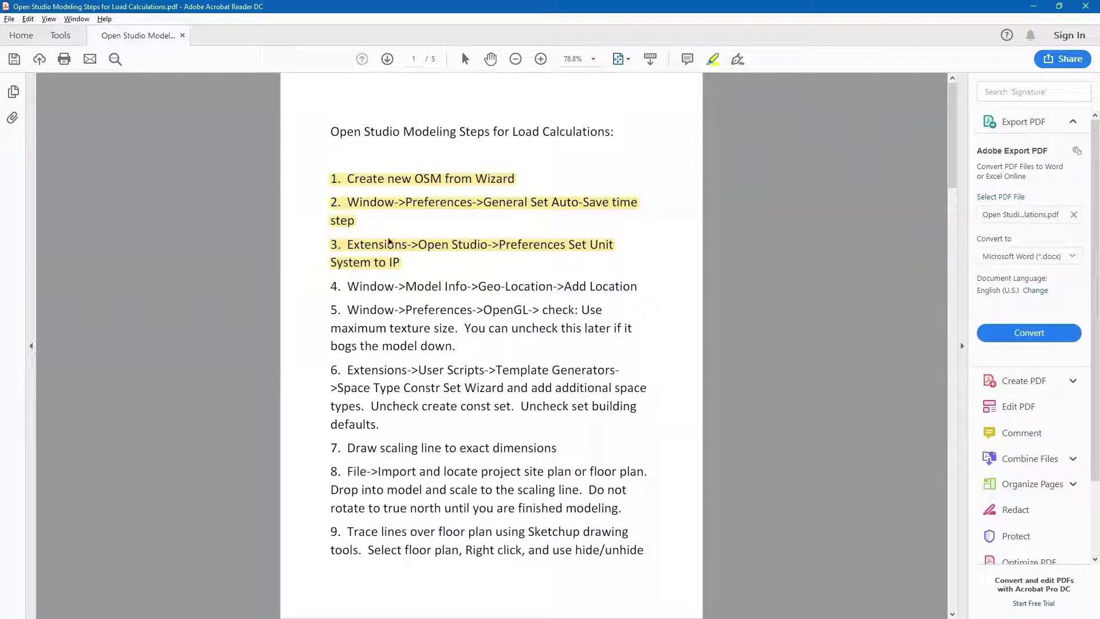
{"action": "left_click_drag", "start_coordinate": [331, 287], "coordinate": [609, 286]}
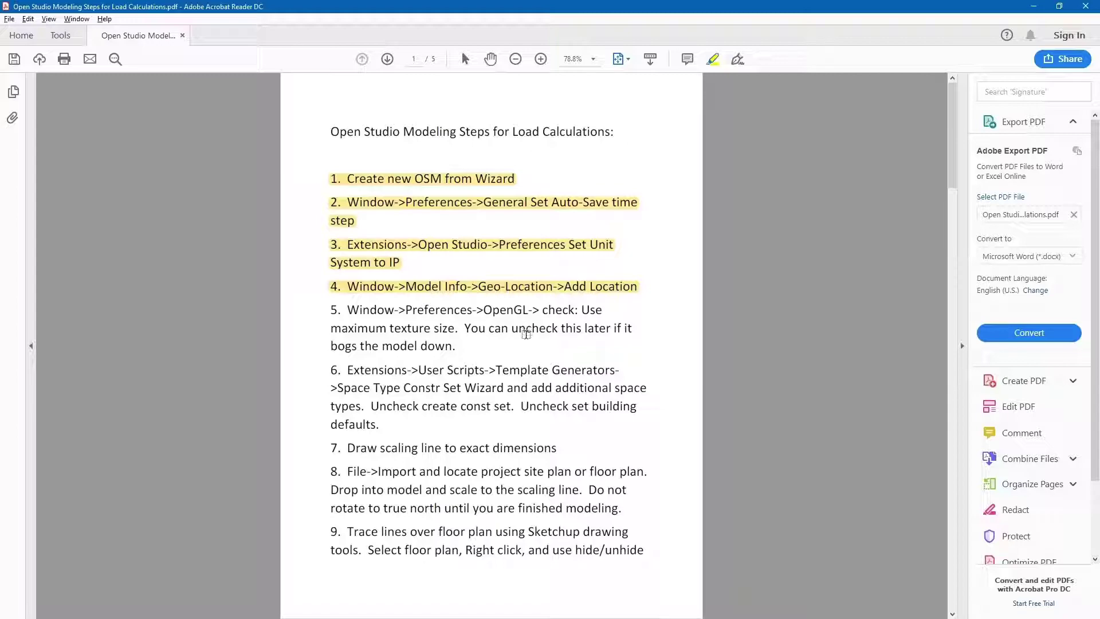
- Switch to SketchUp and geo-locate the model at Vader, WA, importing the map region around the town in the Model Info geo-location settings
{"action": "key", "text": "alt+Tab"}
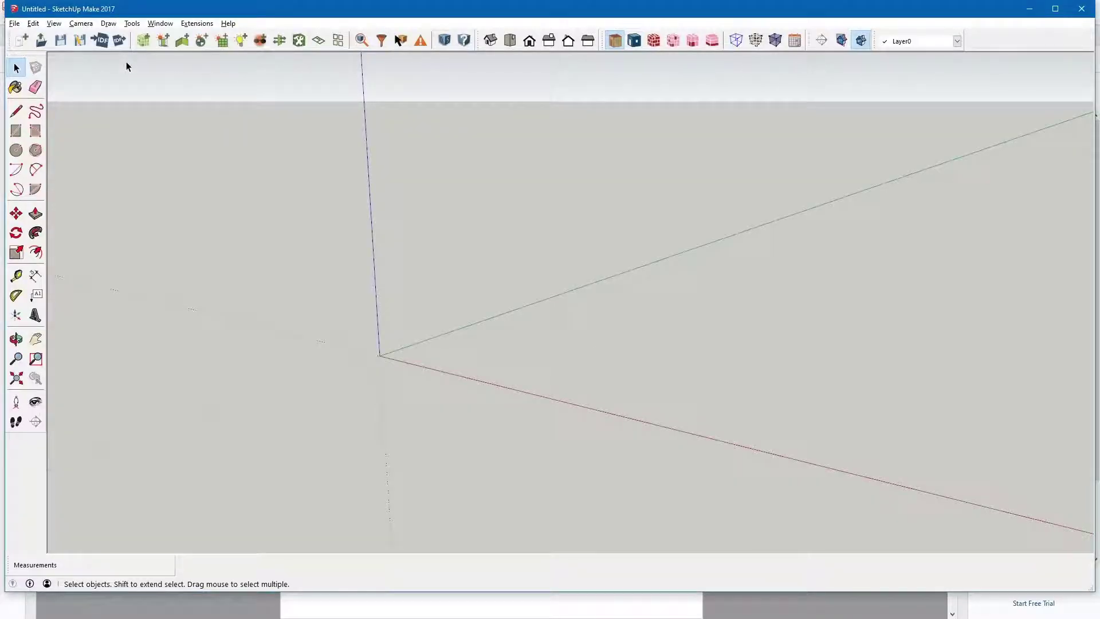
{"action": "left_click", "coordinate": [160, 24]}
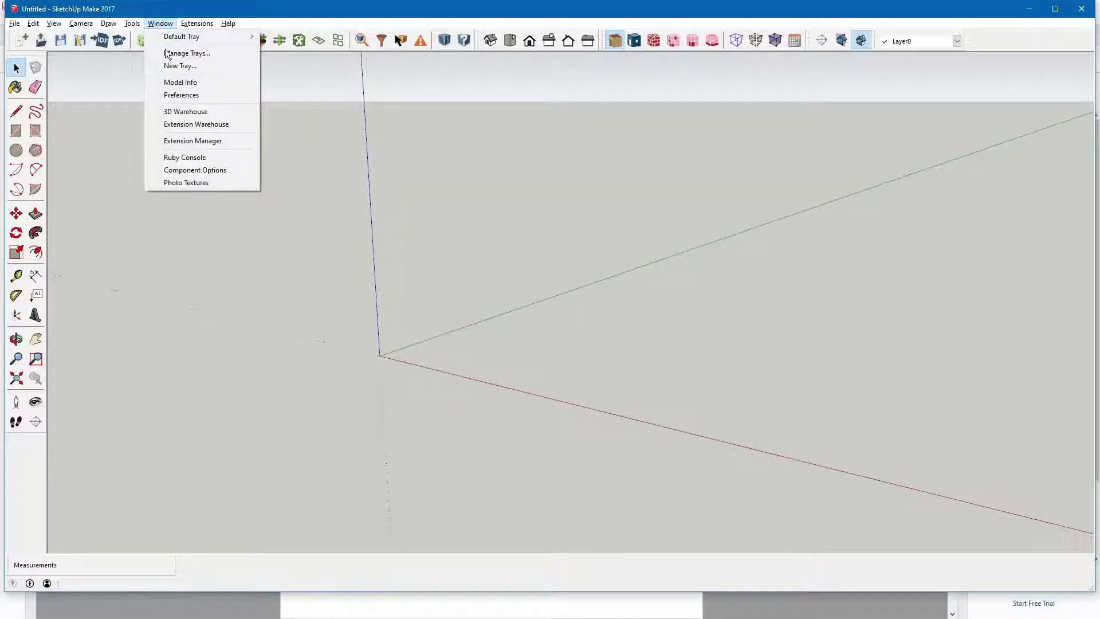
{"action": "left_click", "coordinate": [178, 82]}
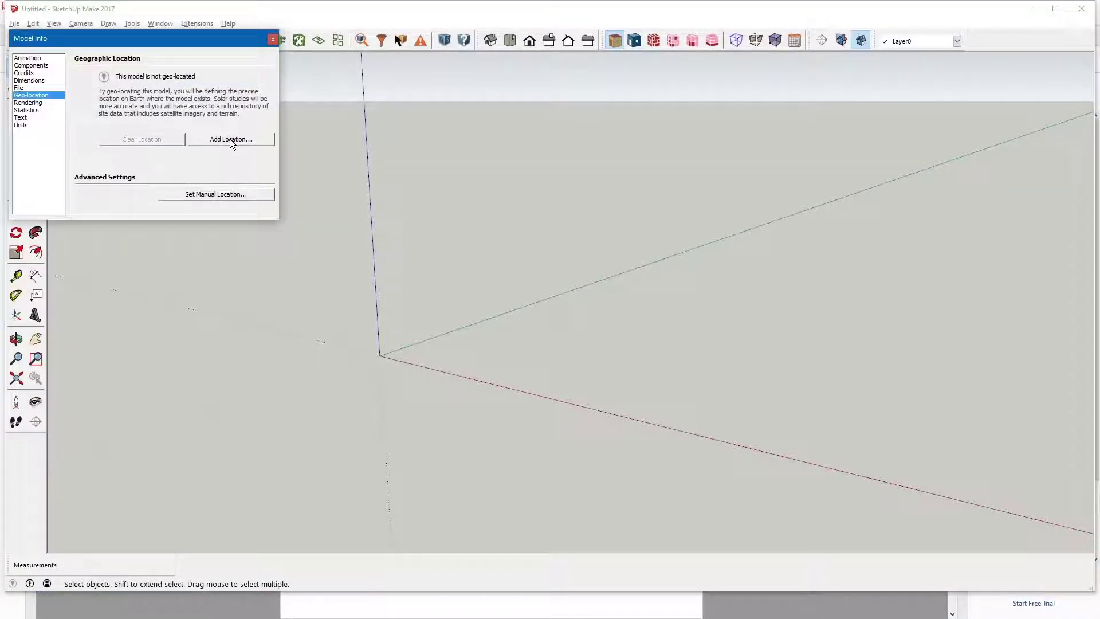
{"action": "left_click", "coordinate": [231, 140]}
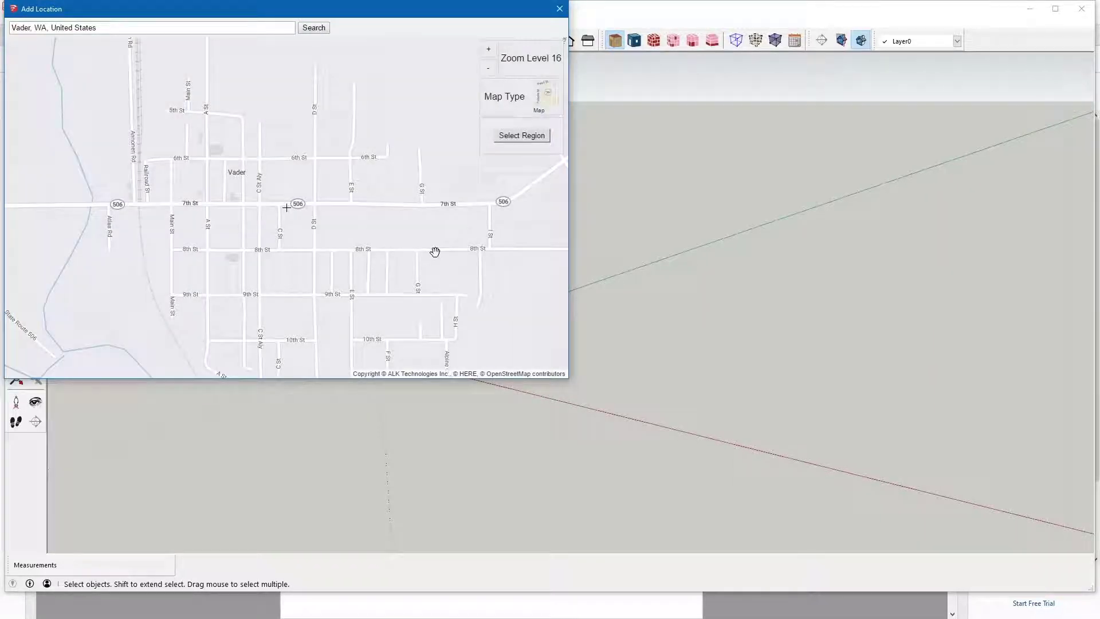
{"action": "left_click", "coordinate": [32, 27]}
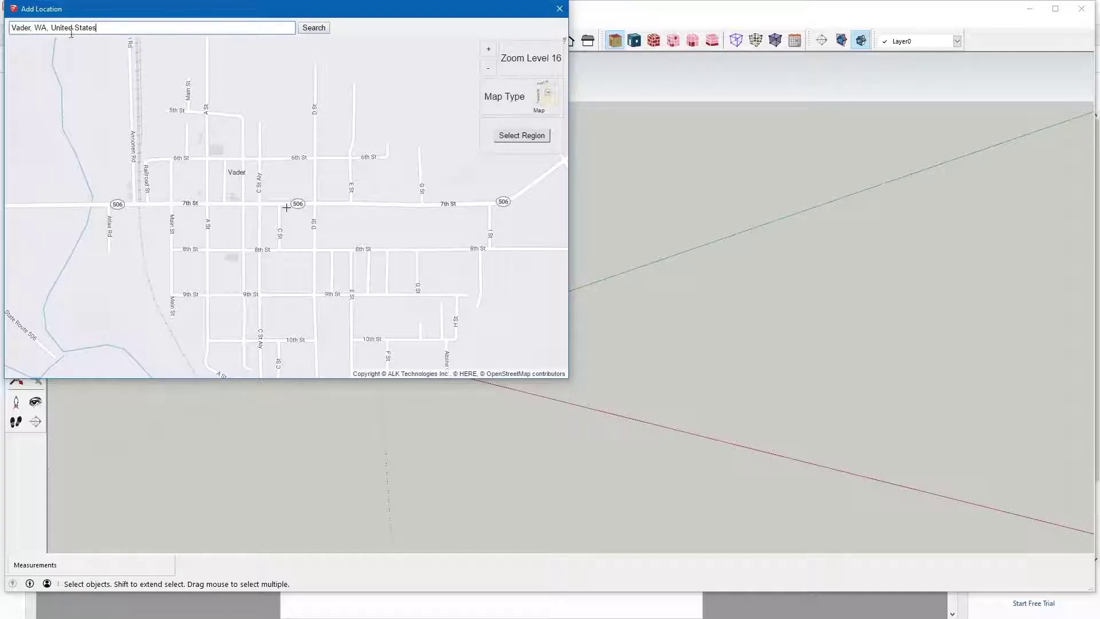
{"action": "left_click_drag", "start_coordinate": [126, 28], "coordinate": [24, 32]}
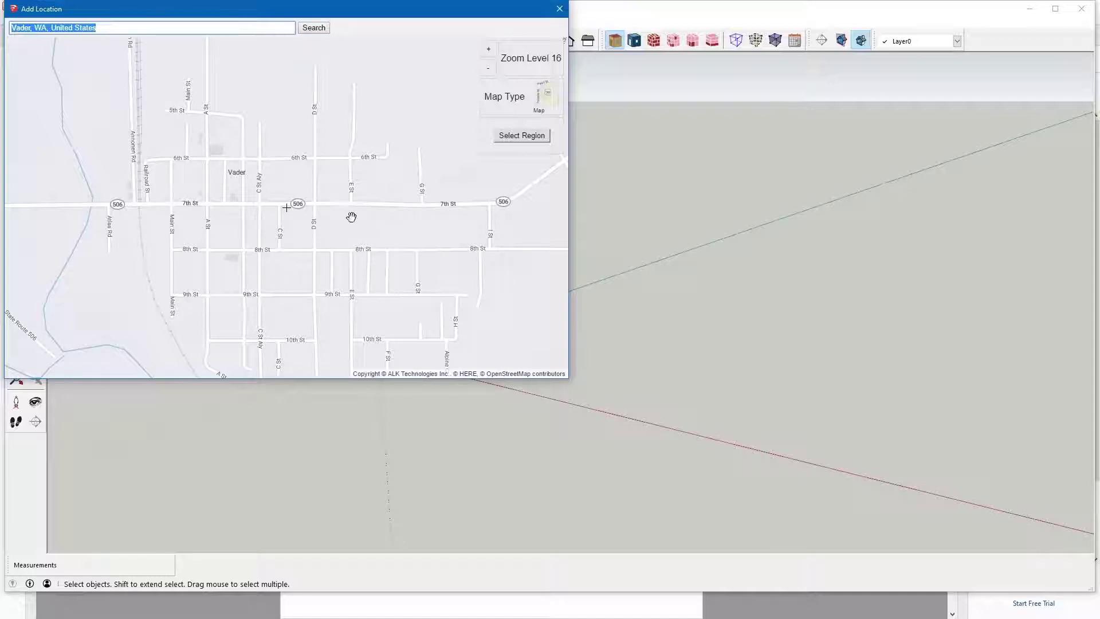
{"action": "left_click_drag", "start_coordinate": [351, 216], "coordinate": [329, 216]}
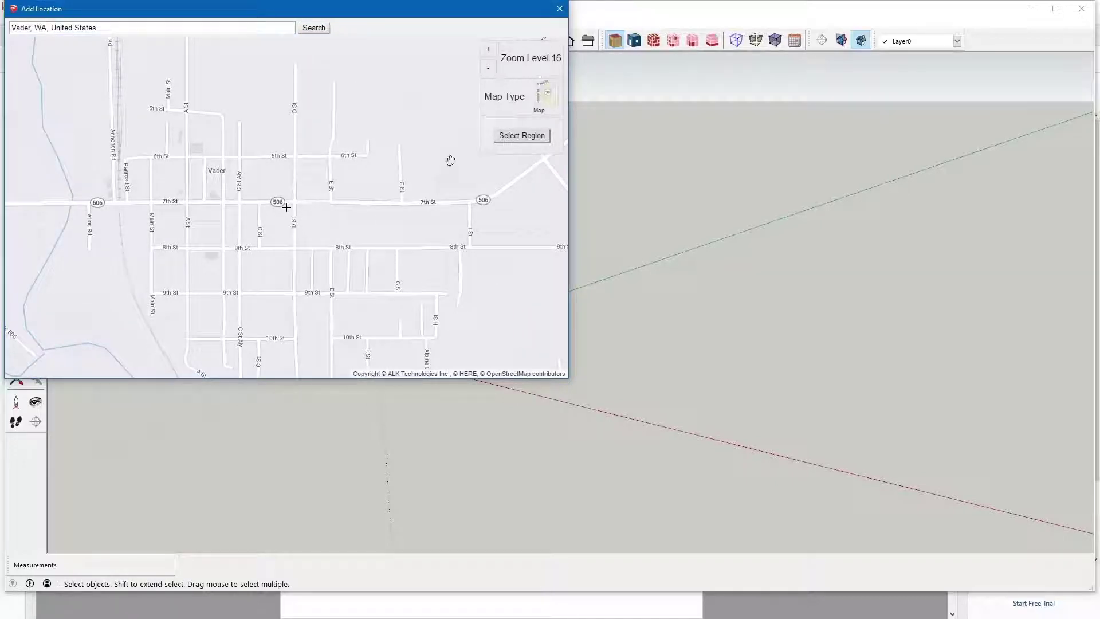
{"action": "left_click", "coordinate": [521, 136]}
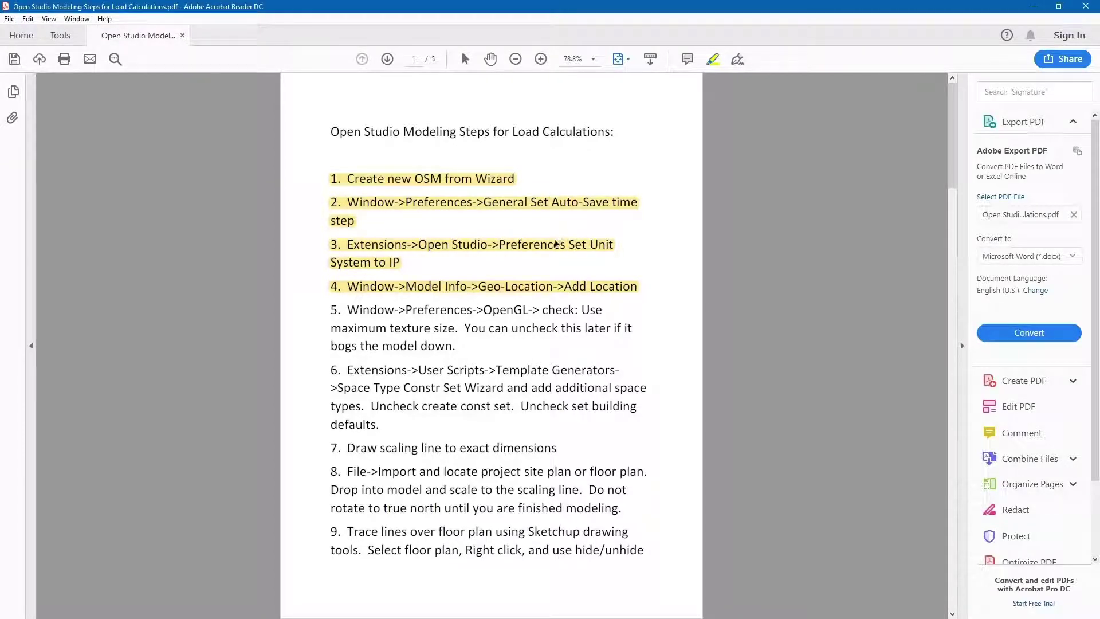
{"action": "key", "text": "alt+Tab"}
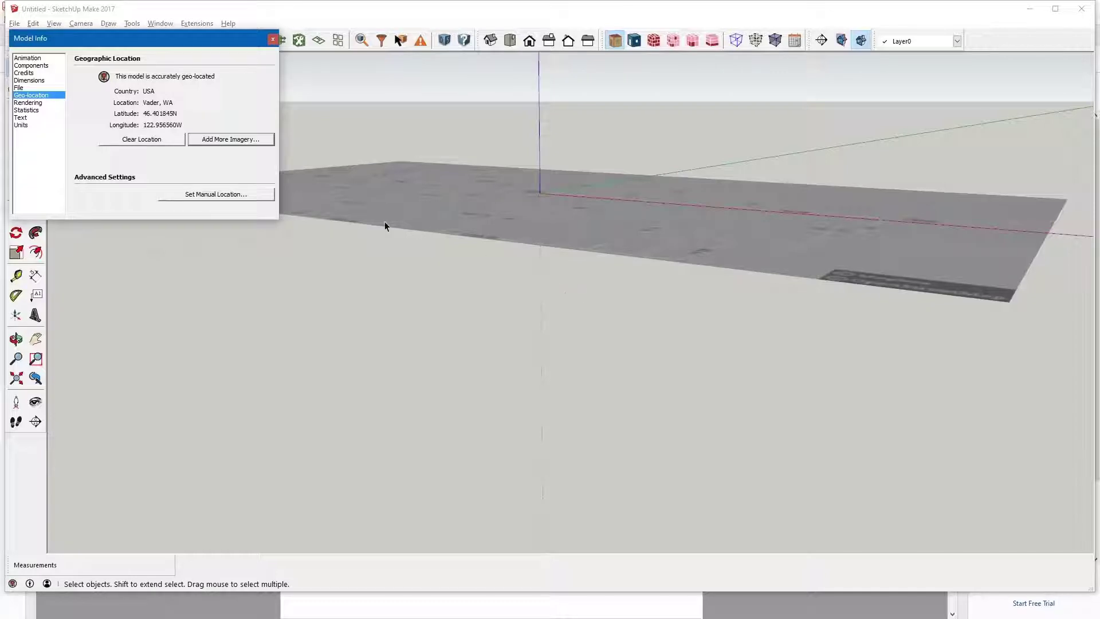
{"action": "left_click", "coordinate": [273, 39]}
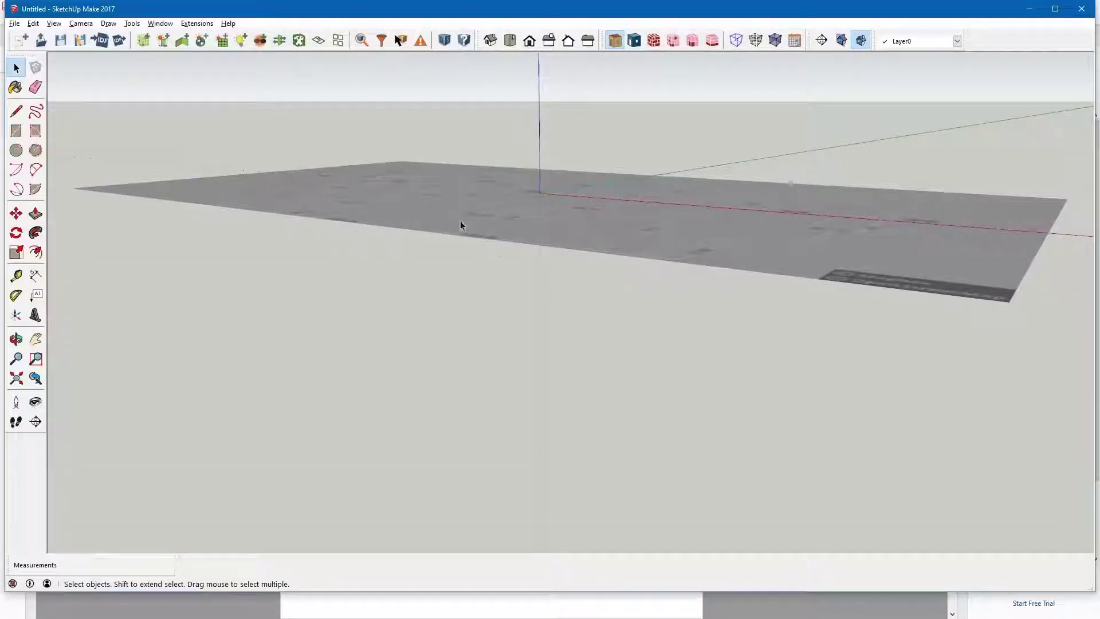
- Examine the imported Vader street map from above and up close around the model origin
{"action": "middle_click_drag", "start_coordinate": [461, 222], "coordinate": [639, 400]}
{"action": "scroll", "coordinate": [612, 396], "scroll_direction": "down", "scroll_amount": 6}
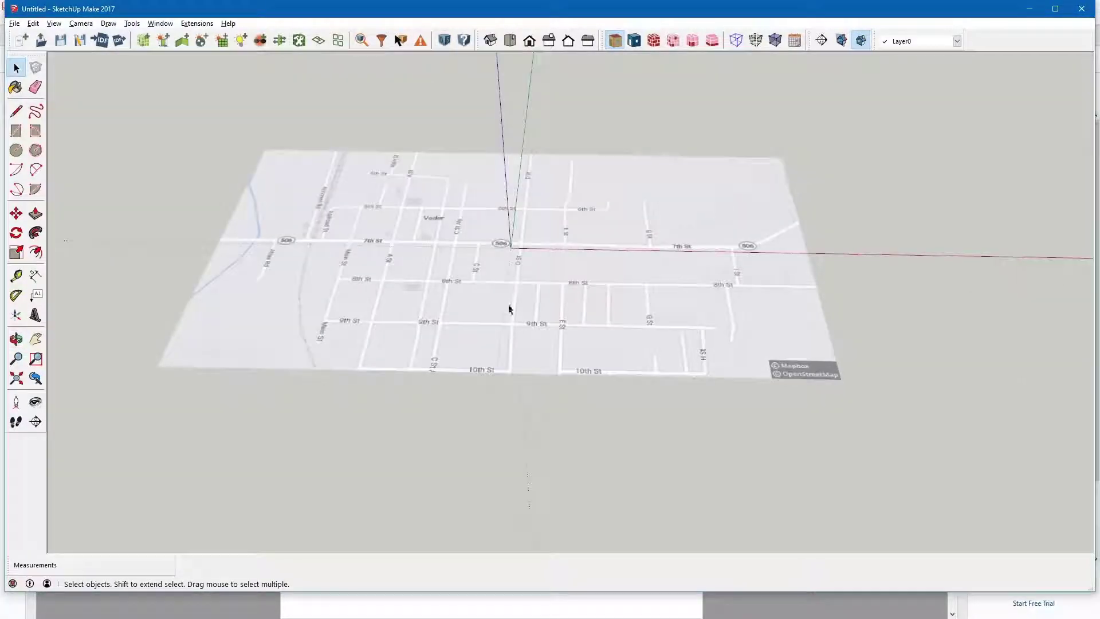
{"action": "middle_click_drag", "start_coordinate": [508, 307], "coordinate": [545, 414]}
{"action": "left_click_drag", "start_coordinate": [545, 414], "coordinate": [442, 248]}
{"action": "key", "text": "space"}
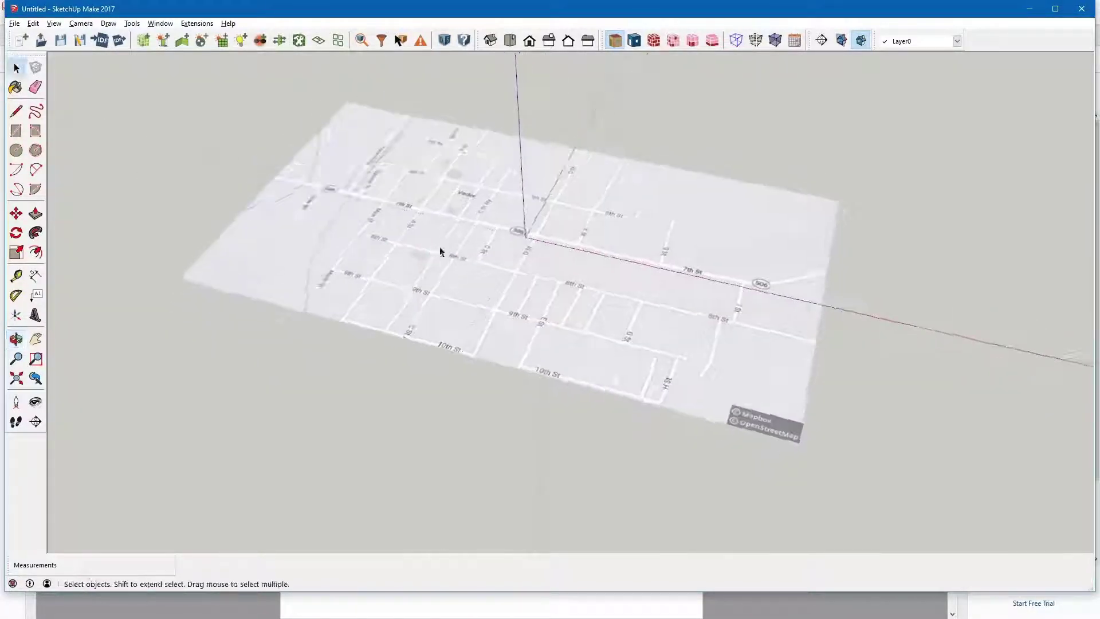
{"action": "scroll", "coordinate": [528, 208], "scroll_direction": "up", "scroll_amount": 3}
{"action": "scroll", "coordinate": [571, 235], "scroll_direction": "up", "scroll_amount": 2}
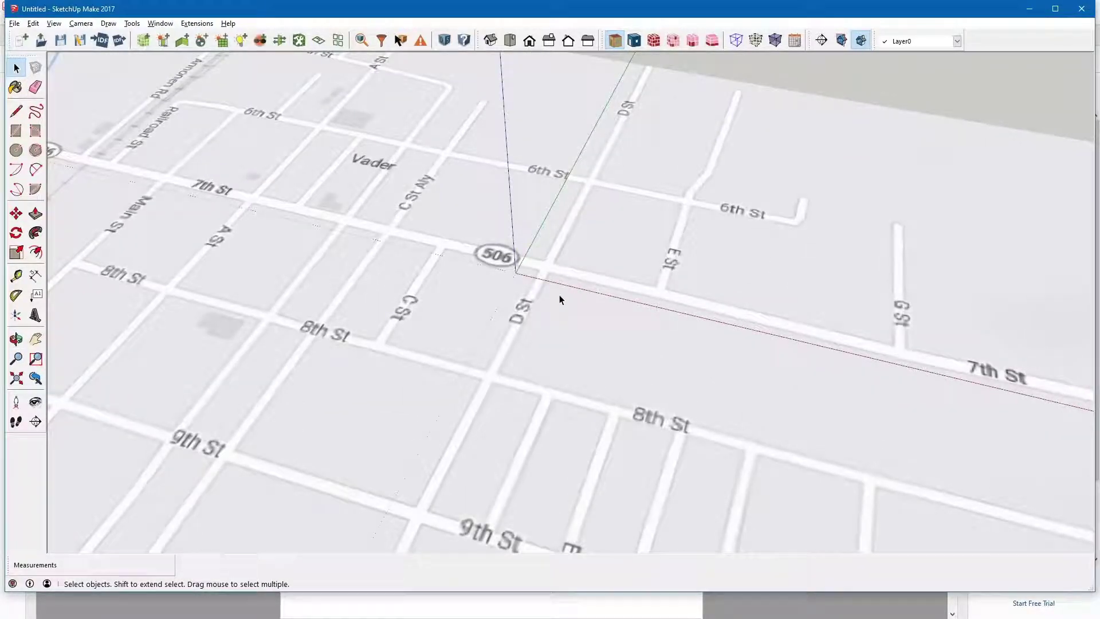
- Switch to the PDF in Adobe Acrobat Reader and highlight step 5 about using maximum texture size
{"action": "key", "text": "alt+Tab"}
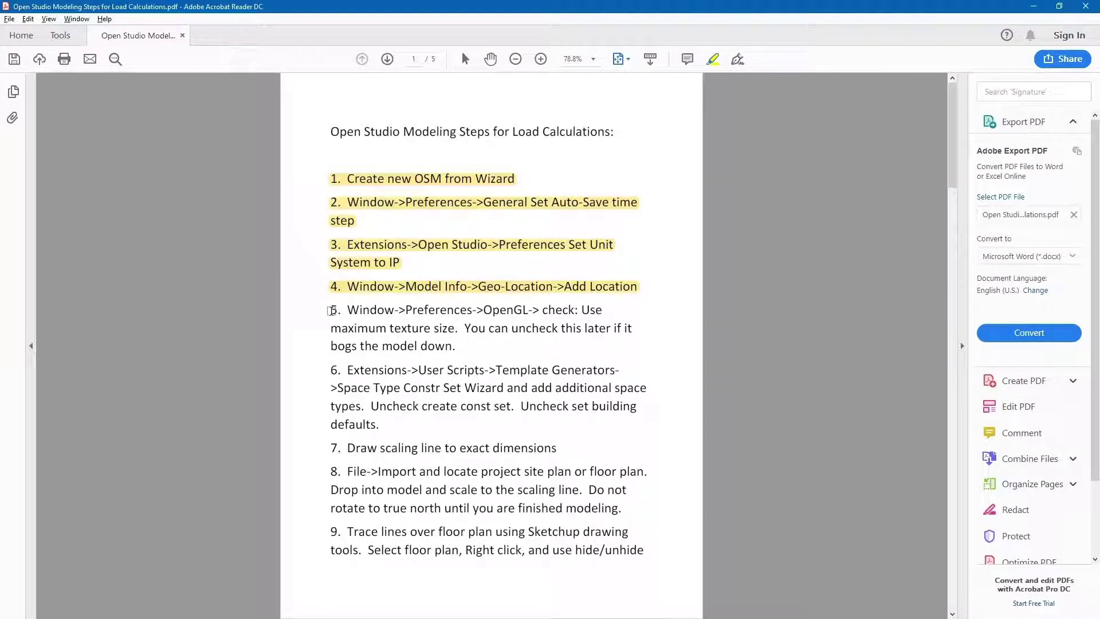
{"action": "mouse_move", "coordinate": [331, 310]}
{"action": "left_mouse_down"}
{"action": "mouse_move", "coordinate": [566, 316]}
{"action": "mouse_move", "coordinate": [499, 347]}
{"action": "mouse_move", "coordinate": [450, 347]}
{"action": "mouse_move", "coordinate": [461, 347]}
{"action": "left_mouse_up"}
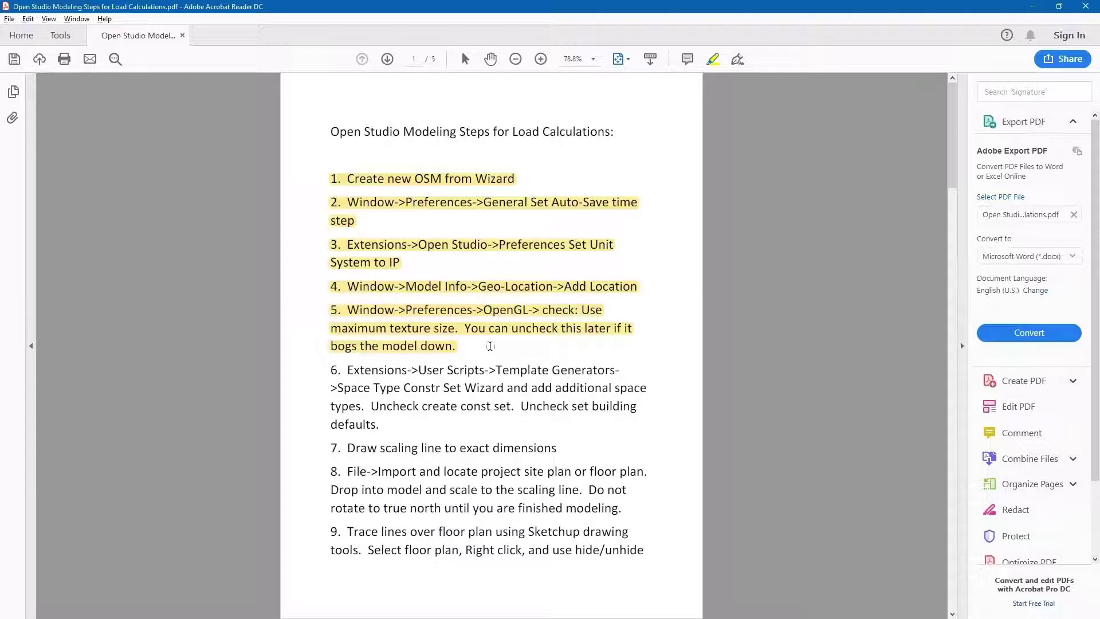
- Switch to SketchUp and enable the use of maximum texture size in the OpenGL preferences, accepting the slowdown warning
{"action": "key", "text": "alt+Tab"}
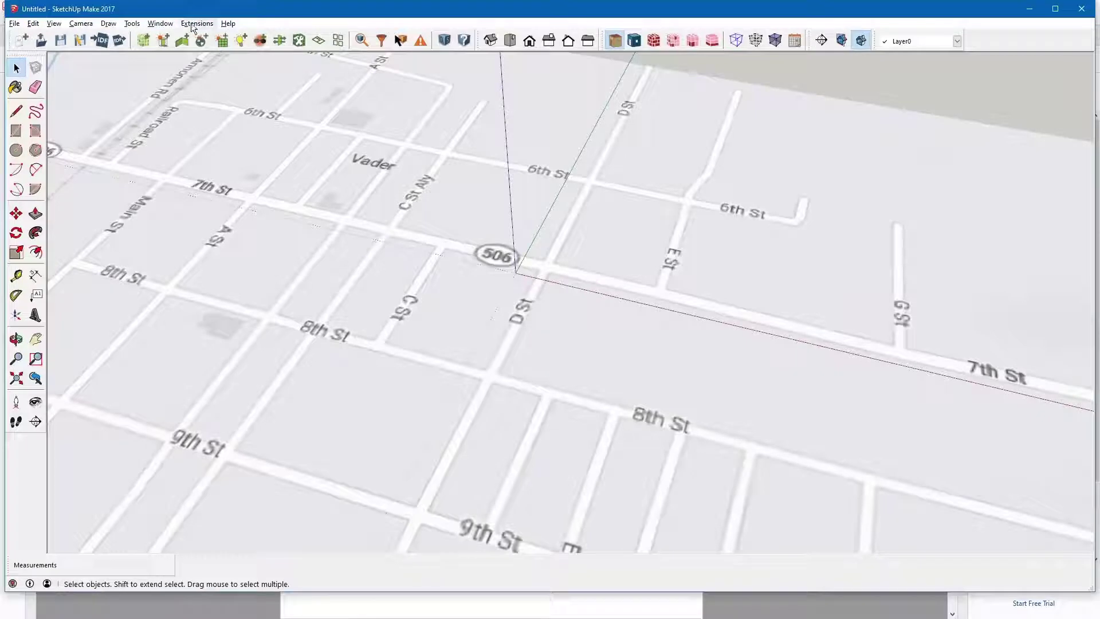
{"action": "left_click", "coordinate": [160, 23]}
{"action": "left_click", "coordinate": [184, 94]}
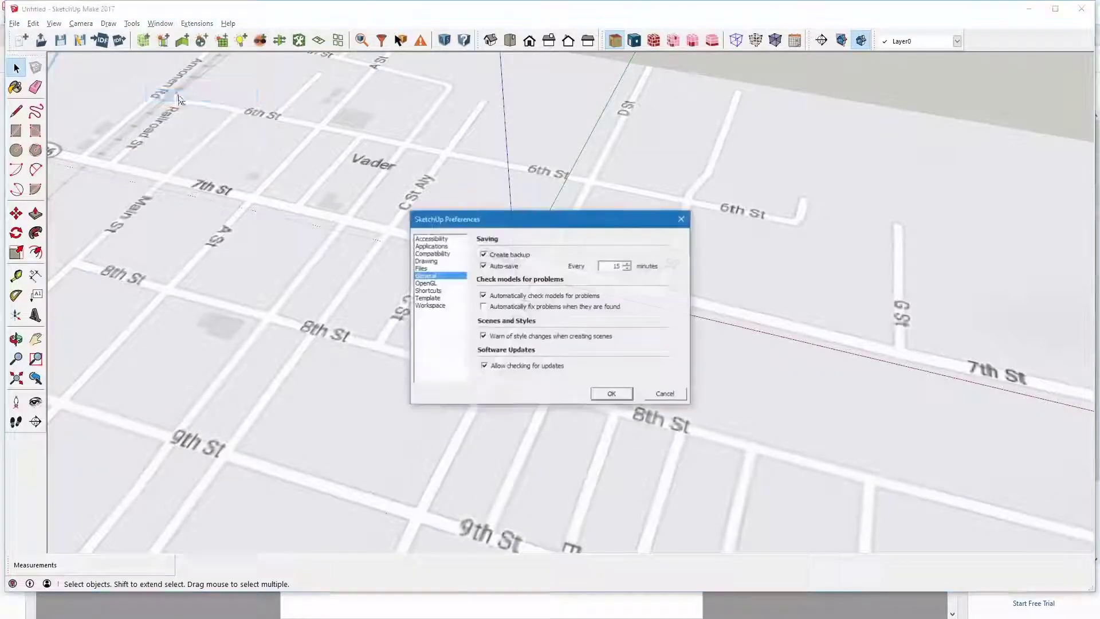
{"action": "left_click", "coordinate": [433, 283]}
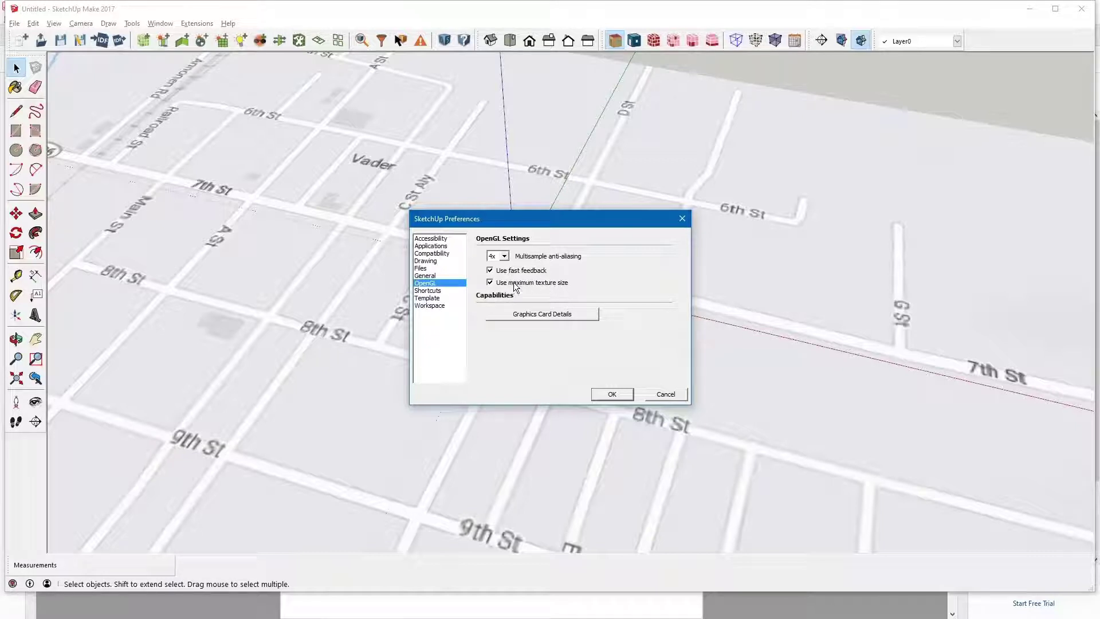
{"action": "left_click", "coordinate": [490, 283]}
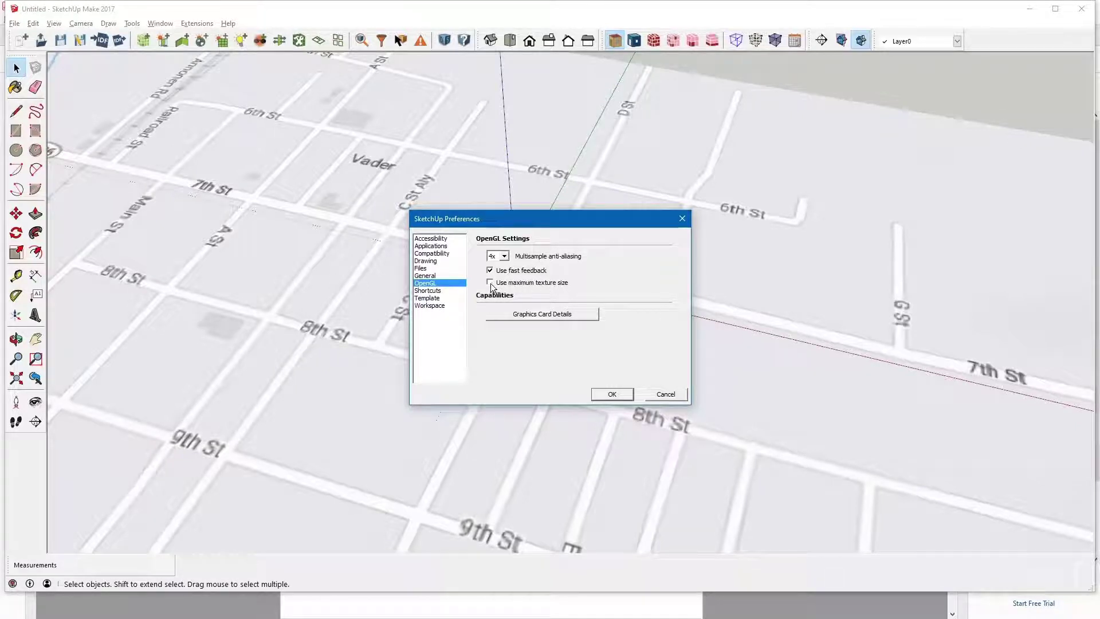
{"action": "left_click", "coordinate": [491, 283]}
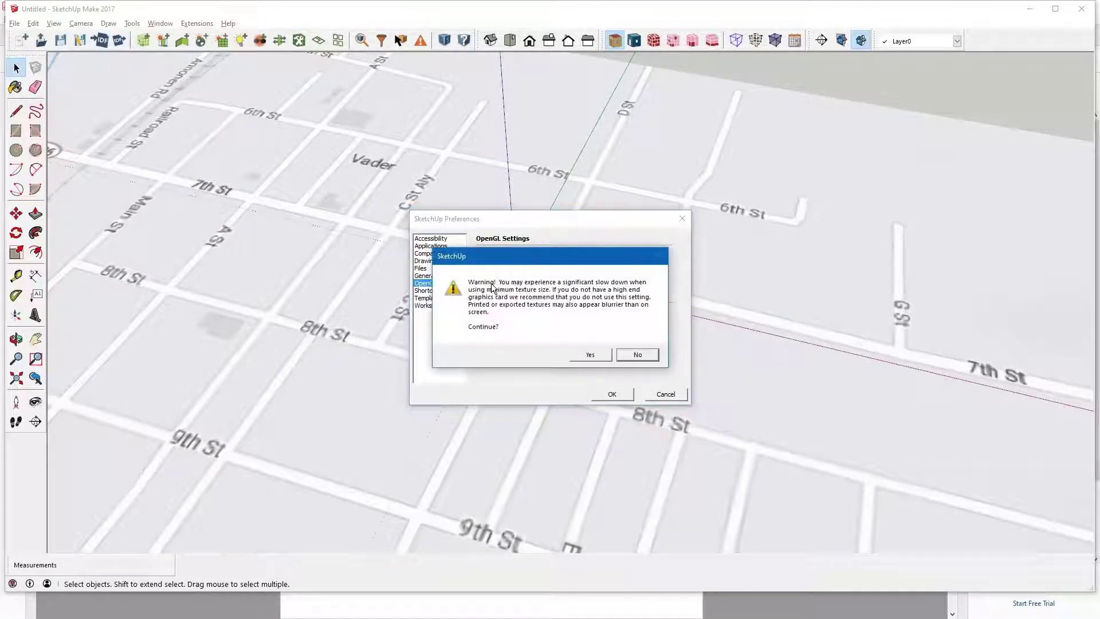
{"action": "left_click", "coordinate": [599, 355]}
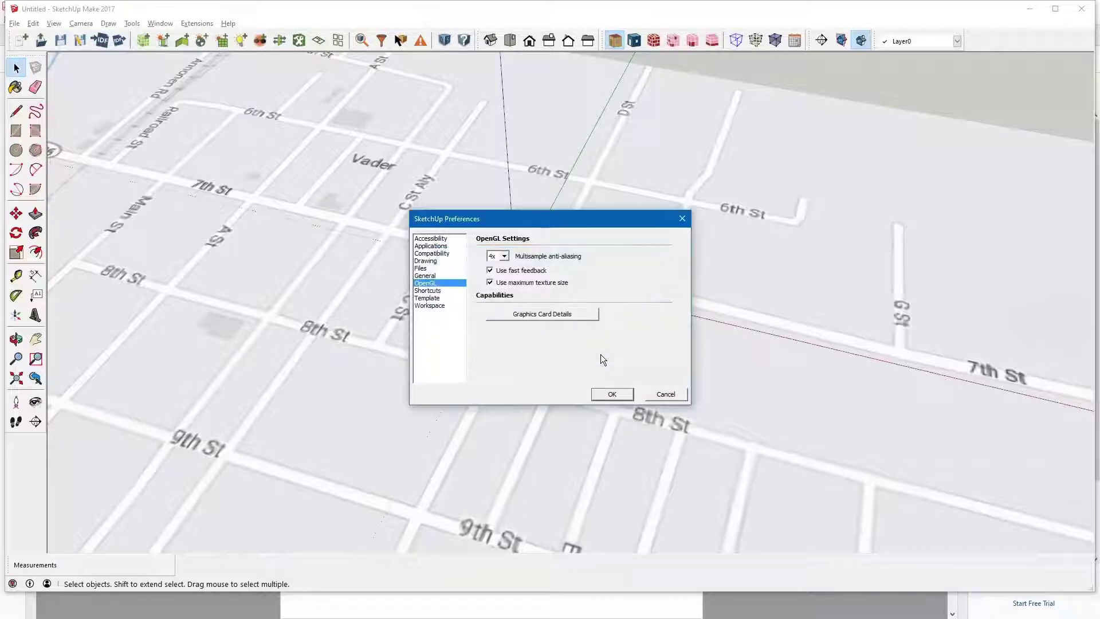
{"action": "left_click", "coordinate": [612, 395]}
- Switch to the OpenStudio Example folder and view CWE02-FloorPlan.png in an enlarged Photos window to examine the room types
{"action": "key", "text": "alt+Tab"}
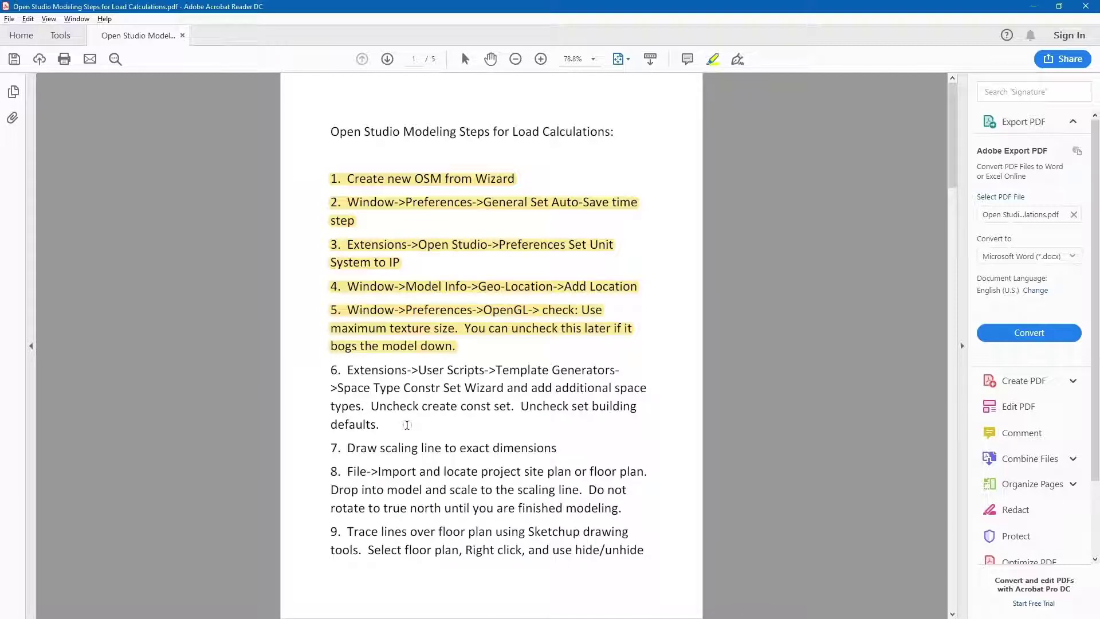
{"action": "key", "text": "alt+Tab"}
{"action": "key", "text": "Tab"}
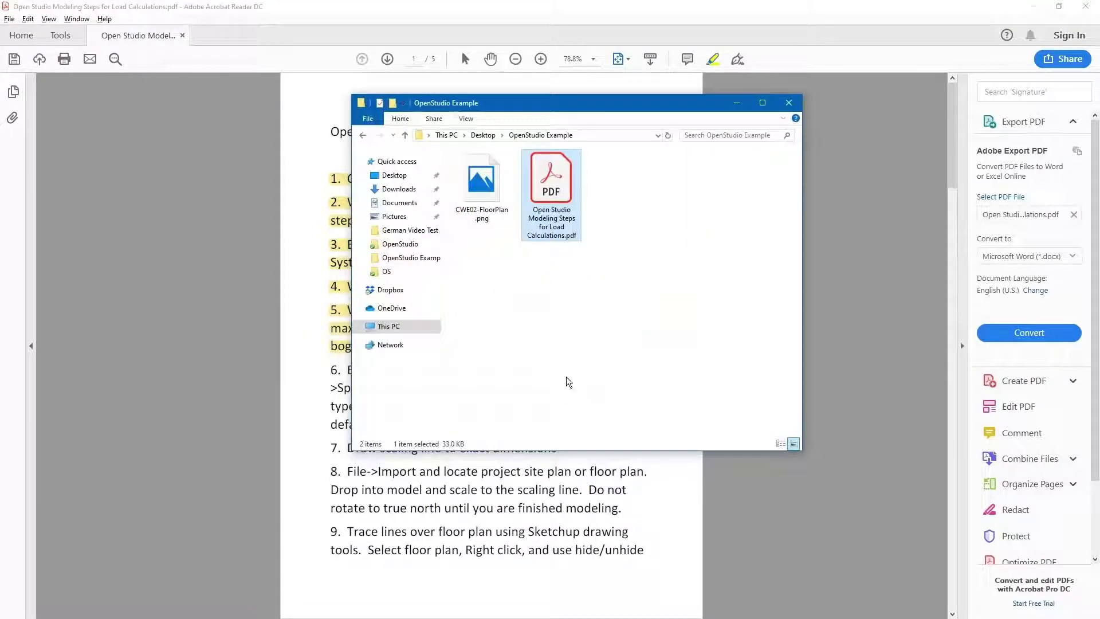
{"action": "double_click", "coordinate": [481, 182]}
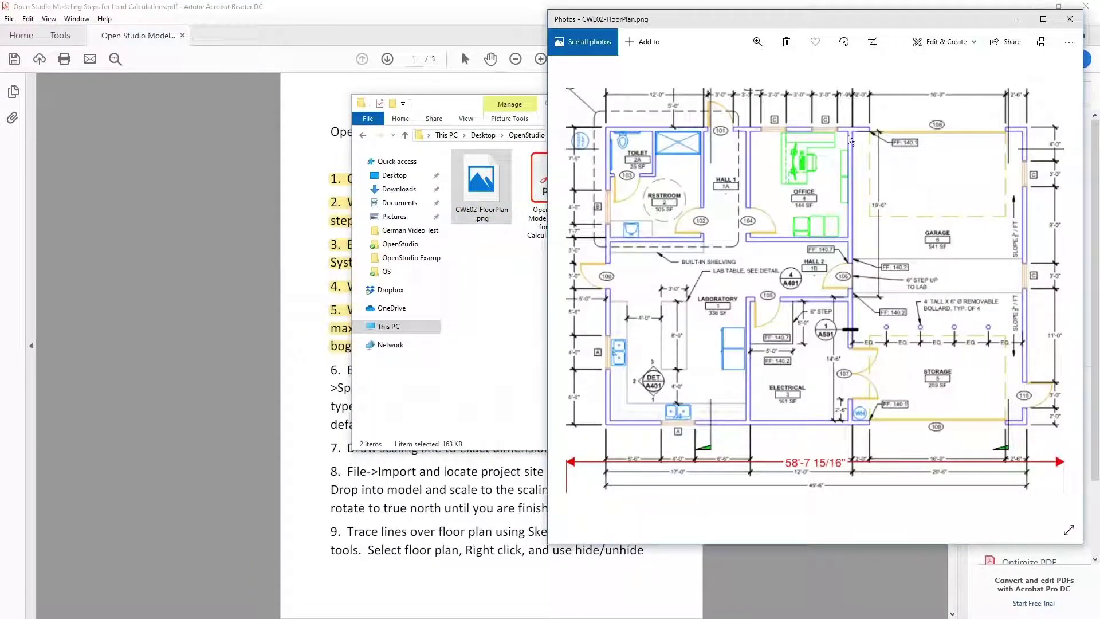
{"action": "left_click_drag", "start_coordinate": [823, 23], "coordinate": [520, 24]}
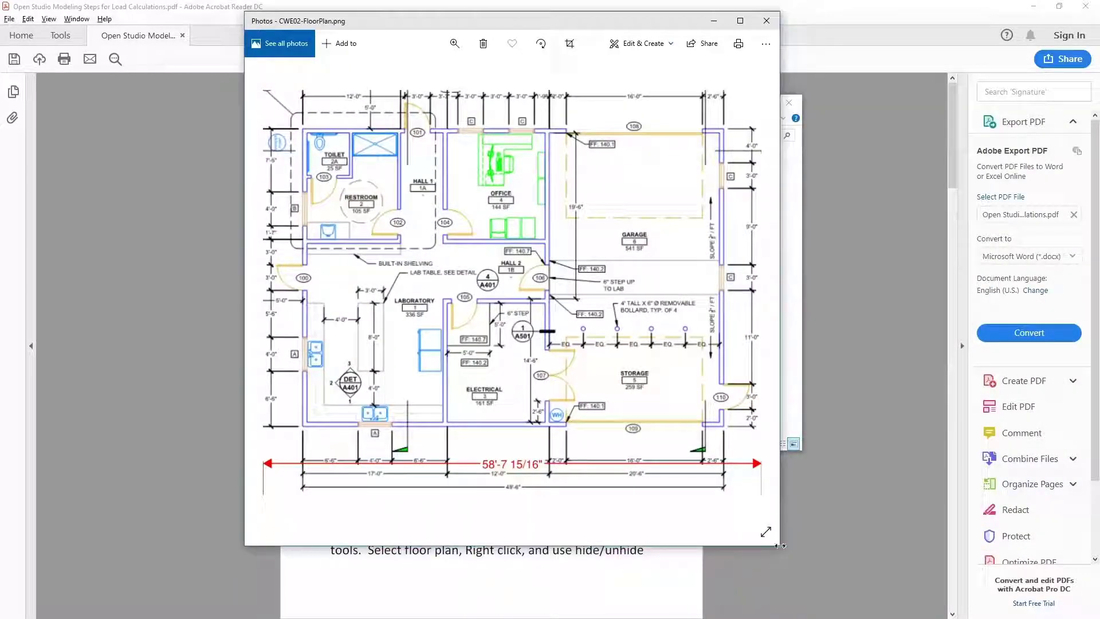
{"action": "left_click_drag", "start_coordinate": [780, 546], "coordinate": [881, 616]}
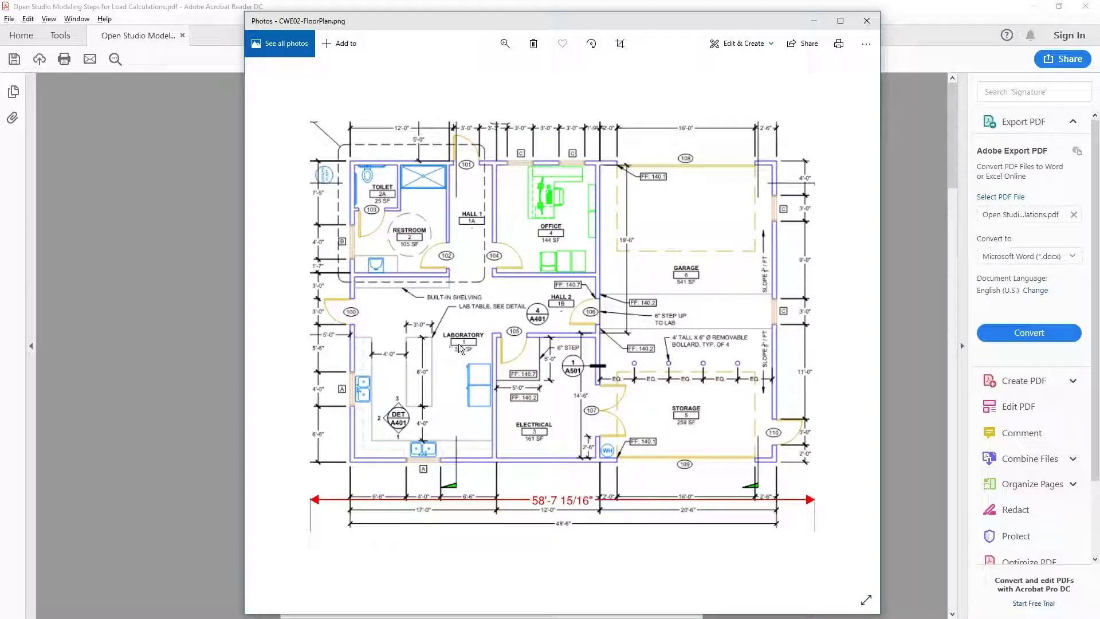
{"action": "left_click", "coordinate": [816, 23]}
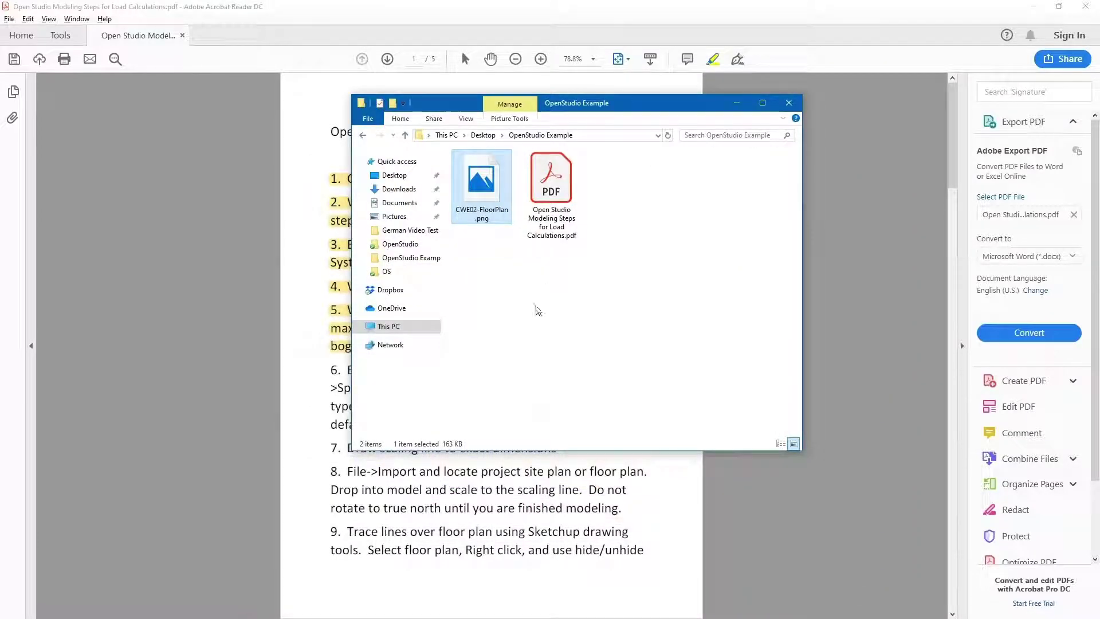
- Return to the PDF in Adobe Acrobat Reader and highlight step 6 about the Space Type Constr Set Wizard
{"action": "left_click", "coordinate": [336, 365]}
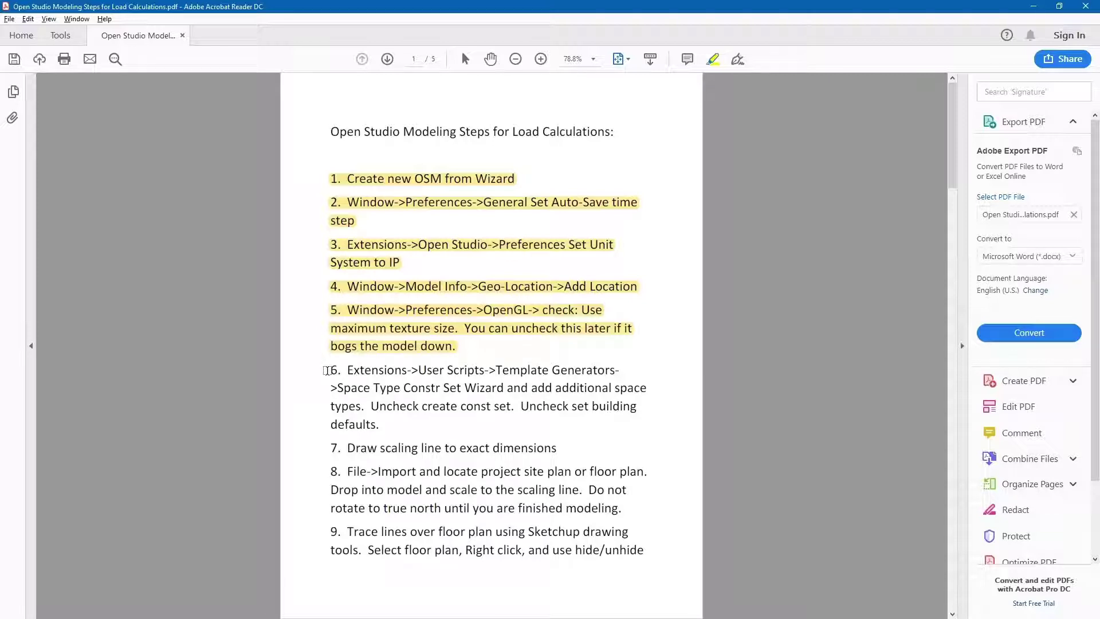
{"action": "mouse_move", "coordinate": [325, 371]}
{"action": "left_mouse_down"}
{"action": "mouse_move", "coordinate": [439, 390]}
{"action": "mouse_move", "coordinate": [417, 430]}
{"action": "mouse_move", "coordinate": [417, 408]}
{"action": "mouse_move", "coordinate": [401, 426]}
{"action": "mouse_move", "coordinate": [456, 423]}
{"action": "left_mouse_up"}
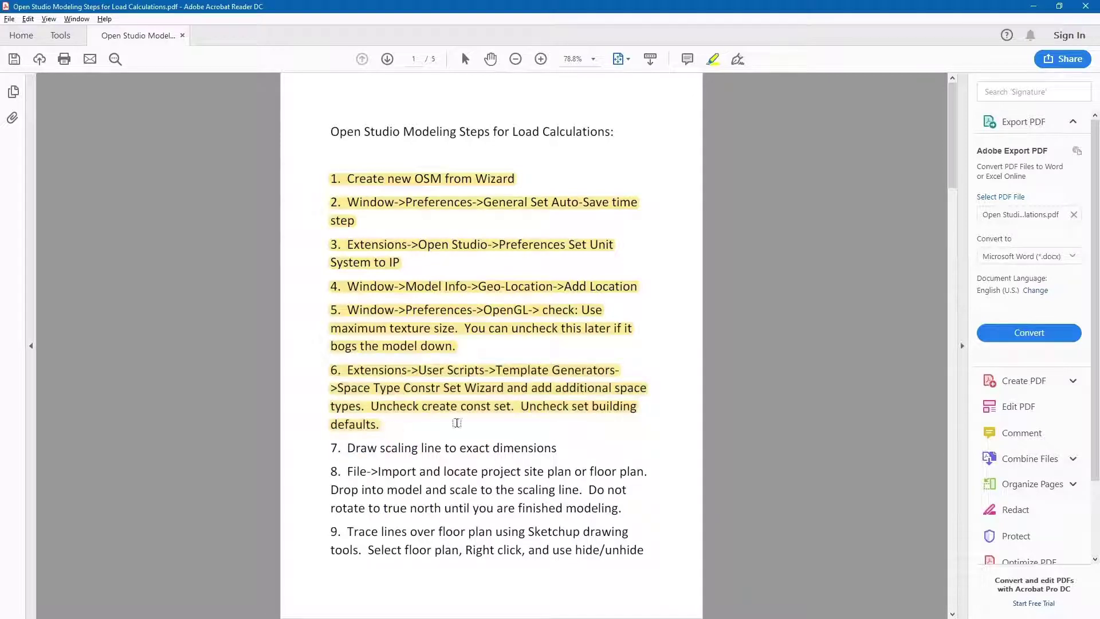
- Switch to SketchUp and launch the OpenStudio Space Type and Construction Set Wizard from the on-demand template generators
{"action": "key", "text": "alt+Tab"}
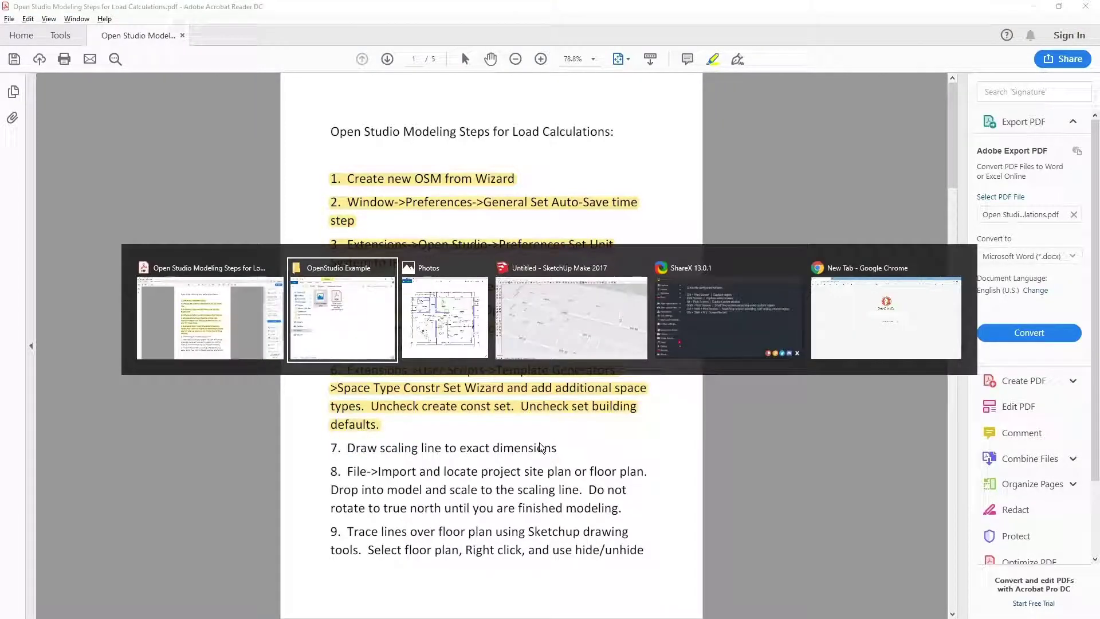
{"action": "key", "text": "alt+Tab"}
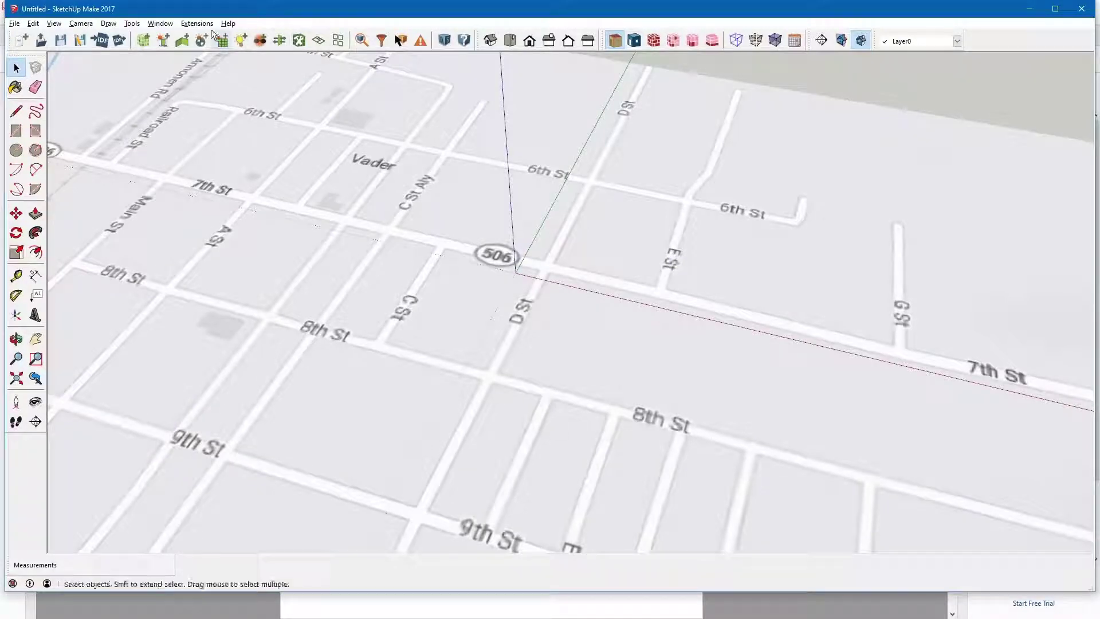
{"action": "left_click", "coordinate": [202, 24]}
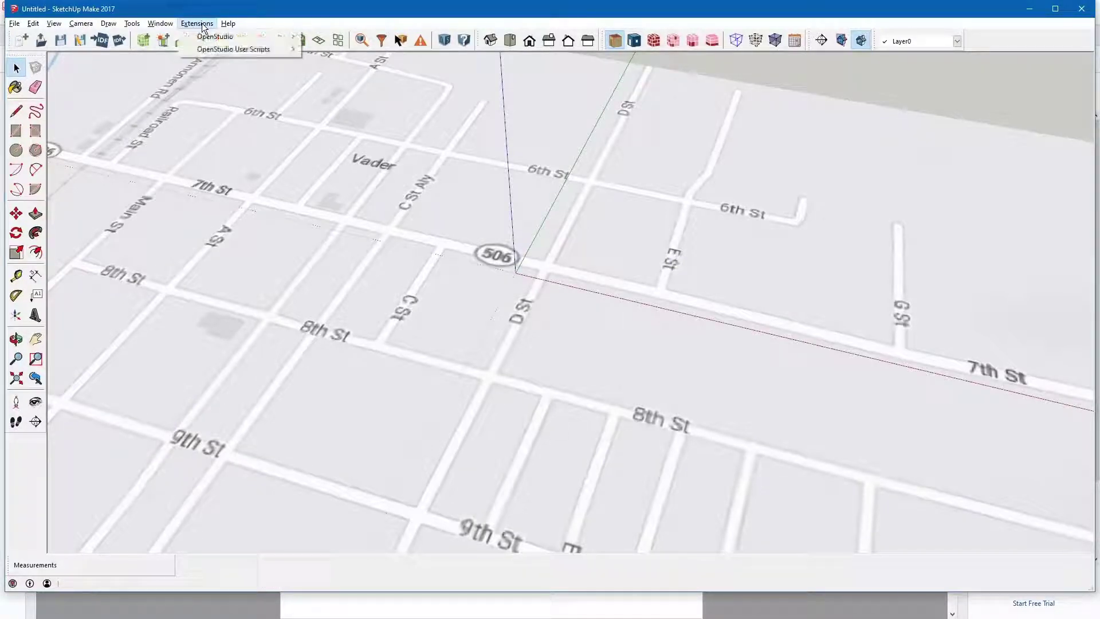
{"action": "mouse_move", "coordinate": [221, 49]}
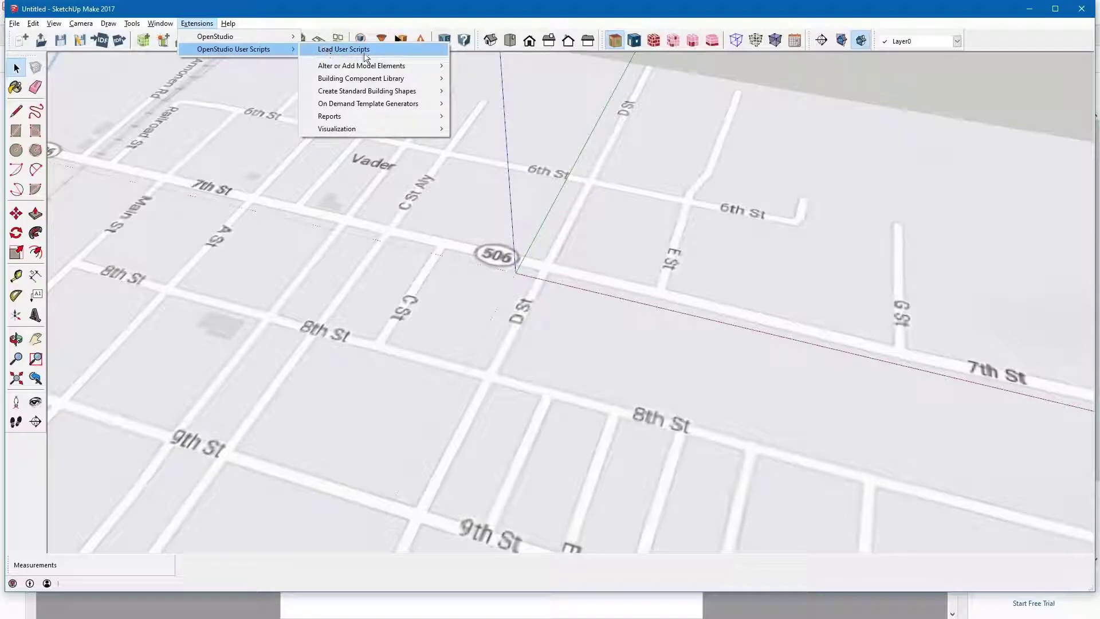
{"action": "mouse_move", "coordinate": [375, 68]}
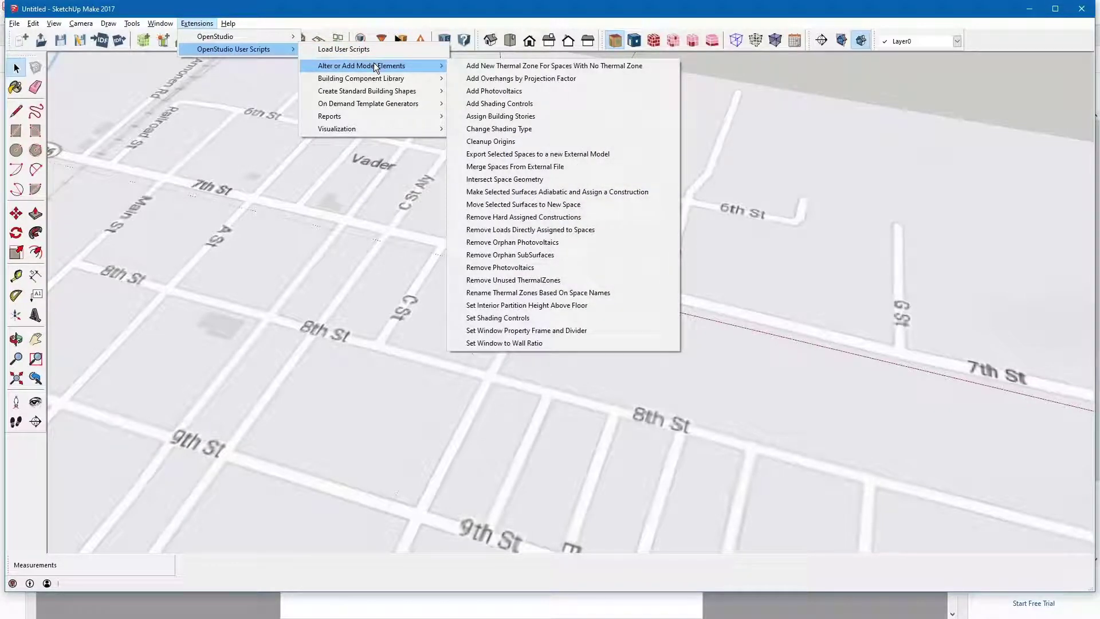
{"action": "mouse_move", "coordinate": [381, 106]}
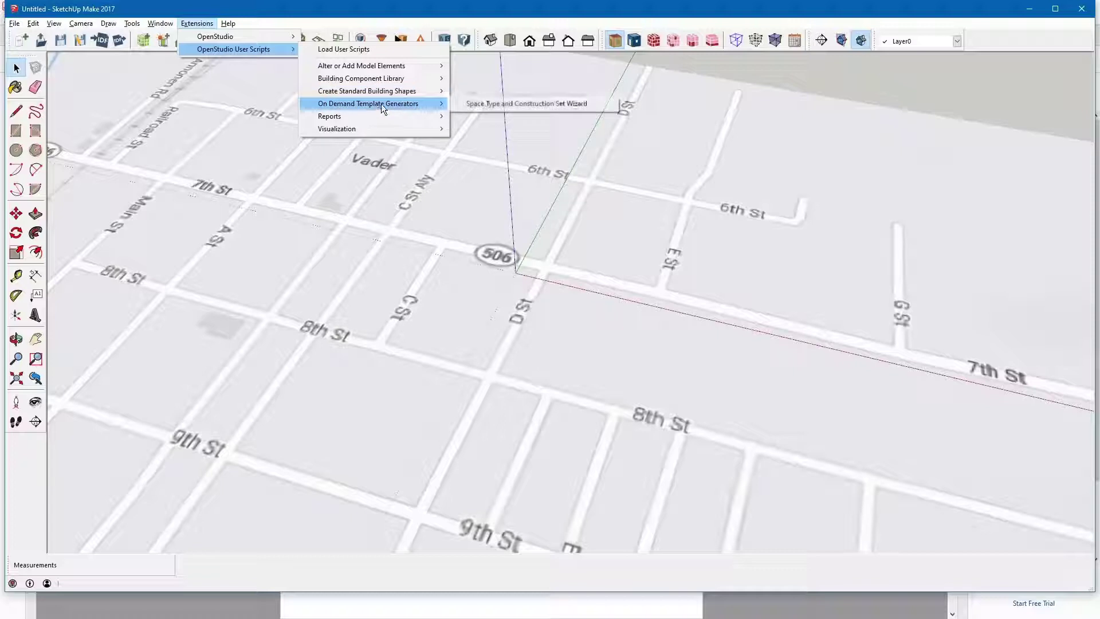
{"action": "left_click", "coordinate": [524, 104]}
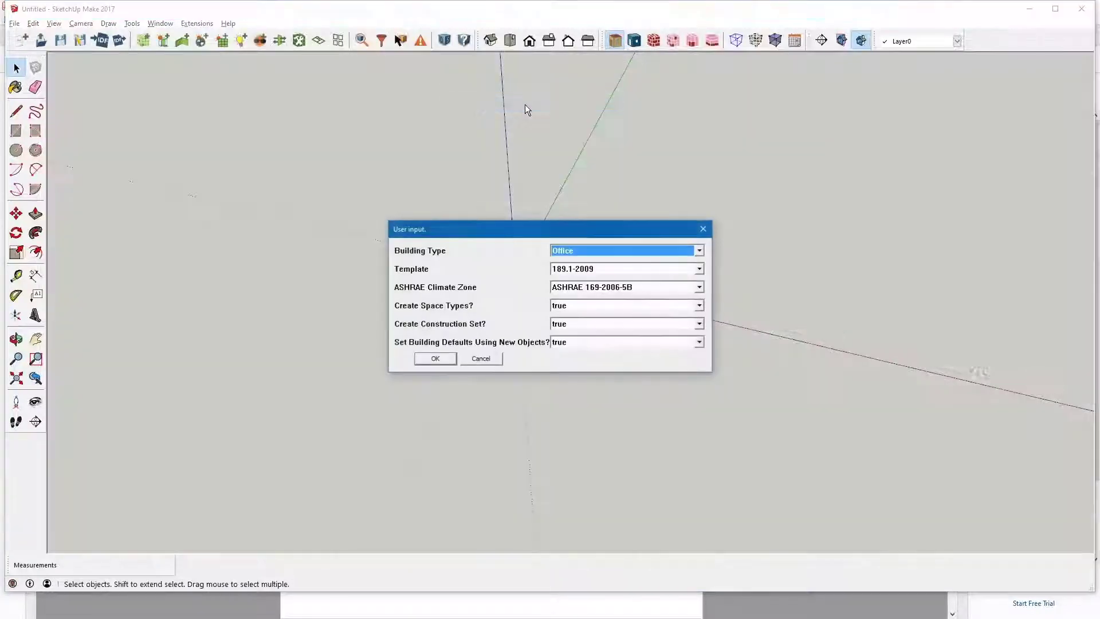
- Set the wizard's building type to Hospital, the template to 90.1-2010 and the climate zone to ASHRAE 169-2006-2A
{"action": "left_click", "coordinate": [699, 250]}
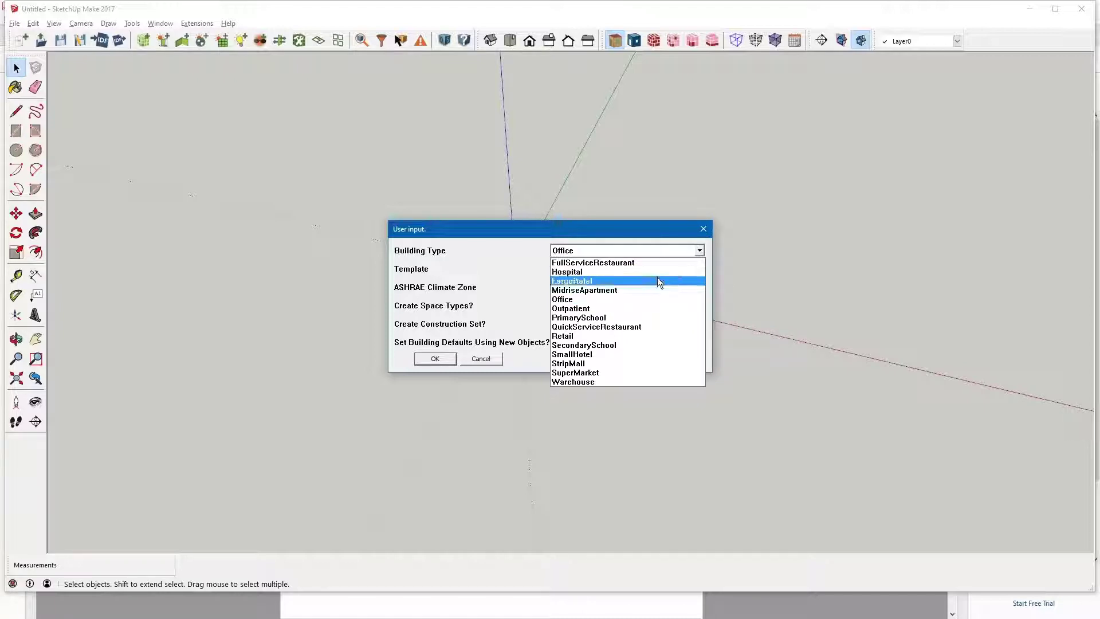
{"action": "left_click", "coordinate": [607, 273]}
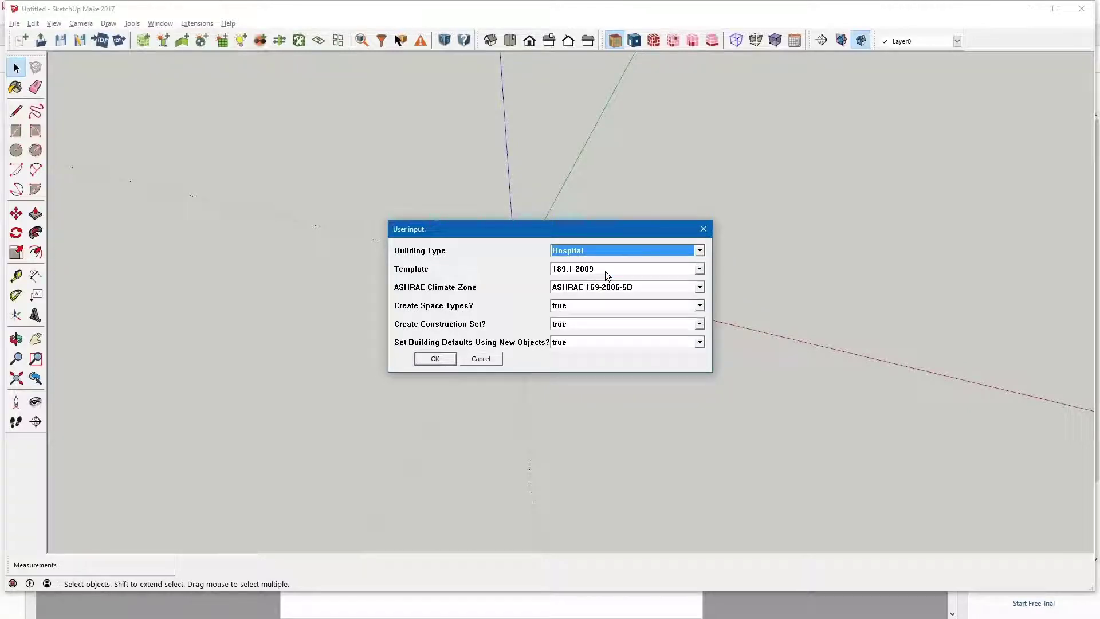
{"action": "left_click", "coordinate": [699, 269]}
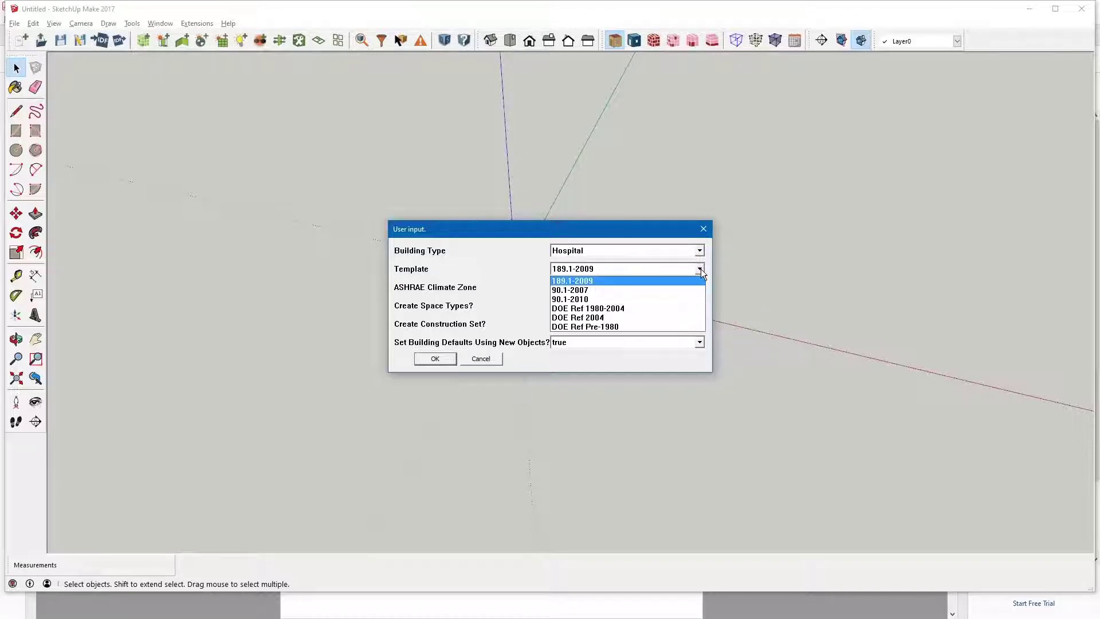
{"action": "left_click", "coordinate": [634, 298]}
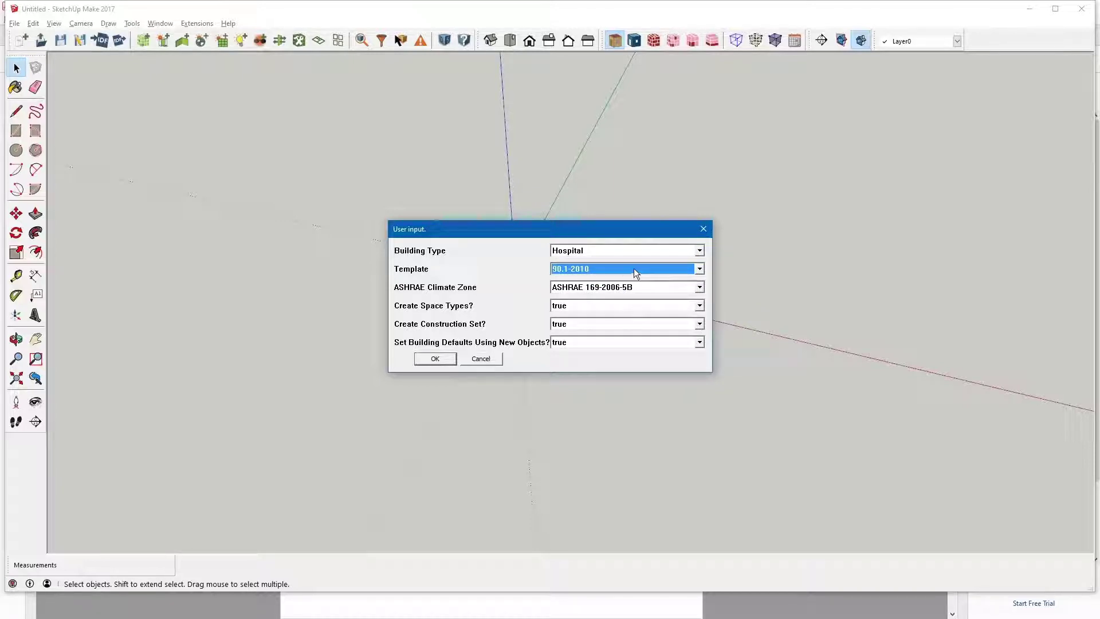
{"action": "left_click", "coordinate": [699, 286]}
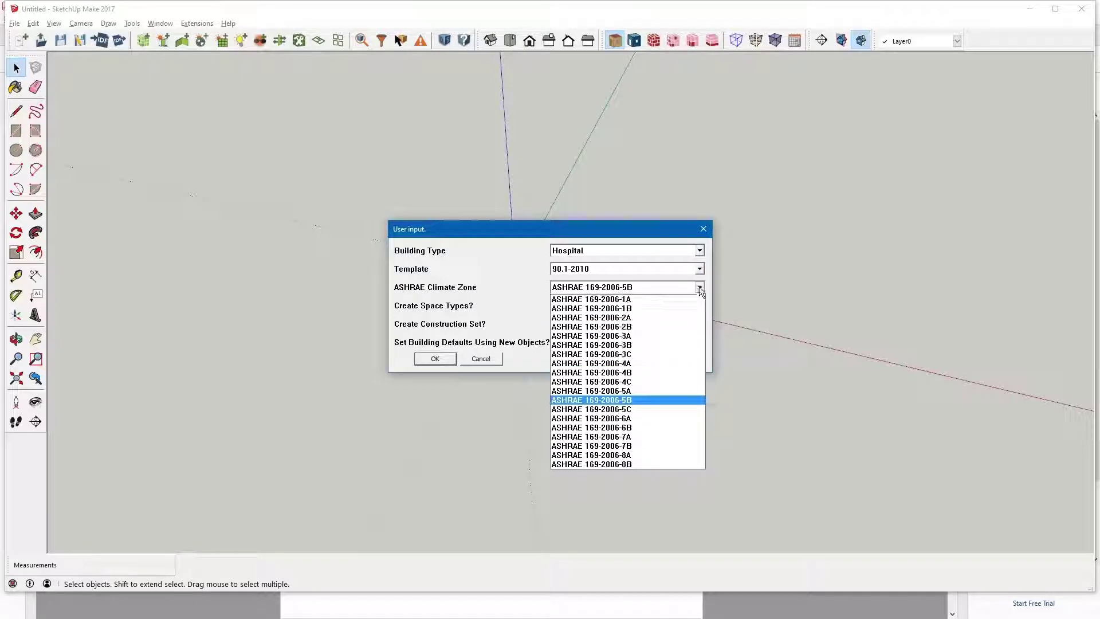
{"action": "left_click", "coordinate": [654, 317]}
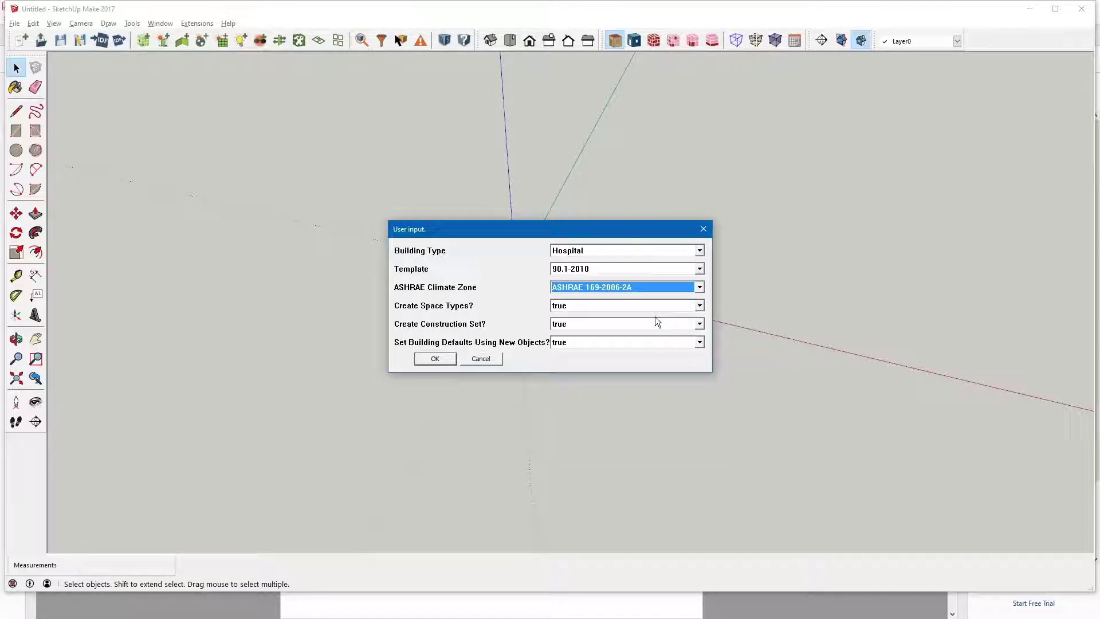
- Keep space type creation true, set construction set creation and building defaults to false, and run the wizard
{"action": "left_click", "coordinate": [700, 306]}
{"action": "left_click", "coordinate": [692, 315]}
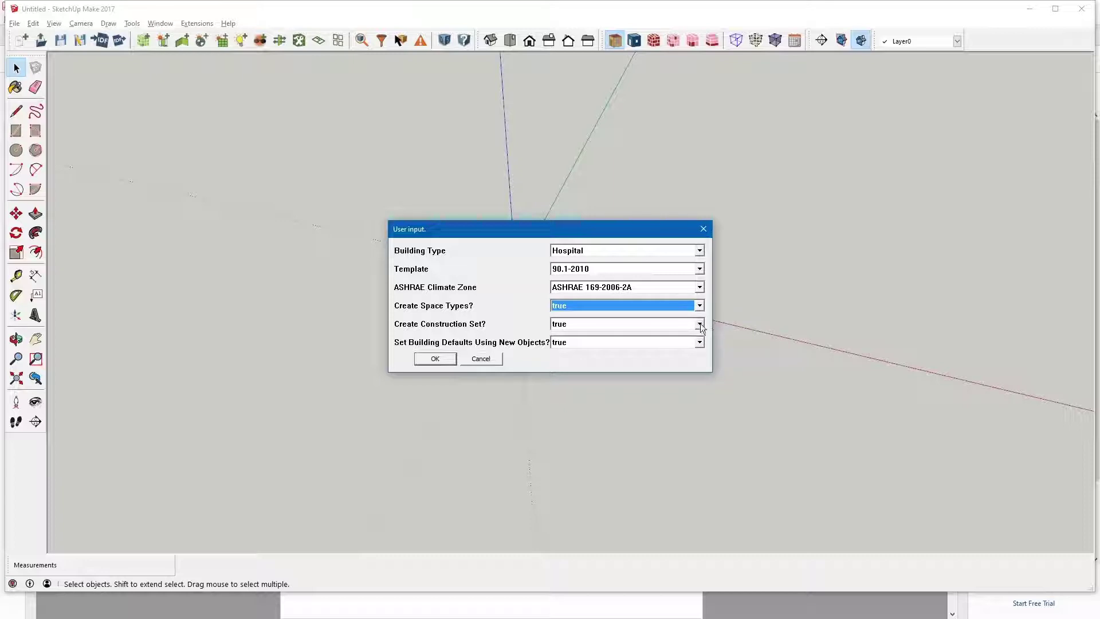
{"action": "left_click", "coordinate": [699, 324]}
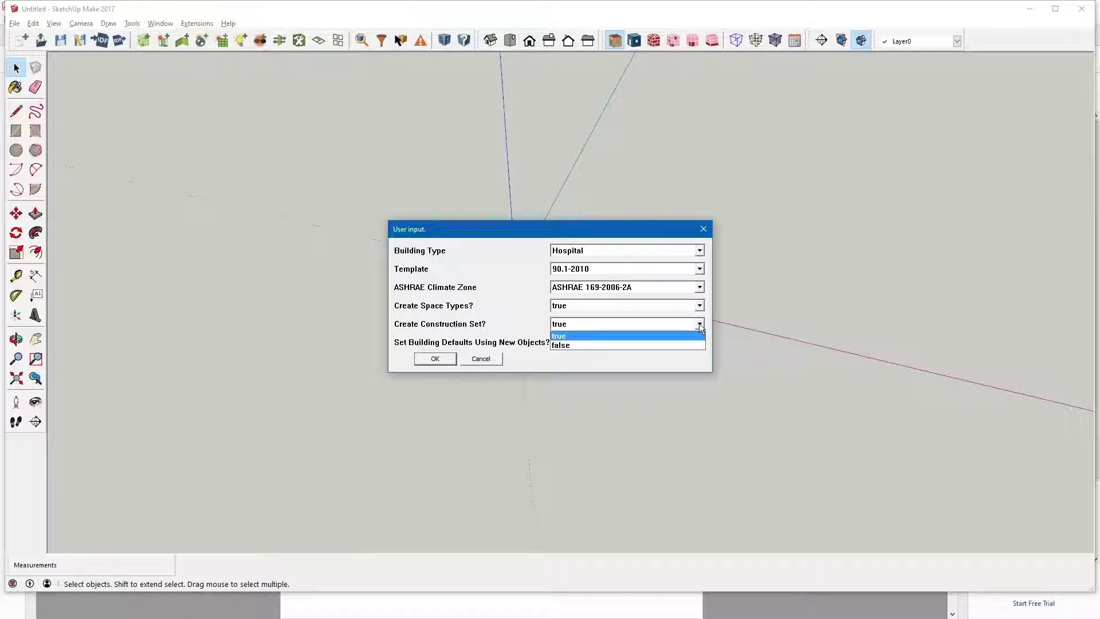
{"action": "left_click", "coordinate": [658, 345]}
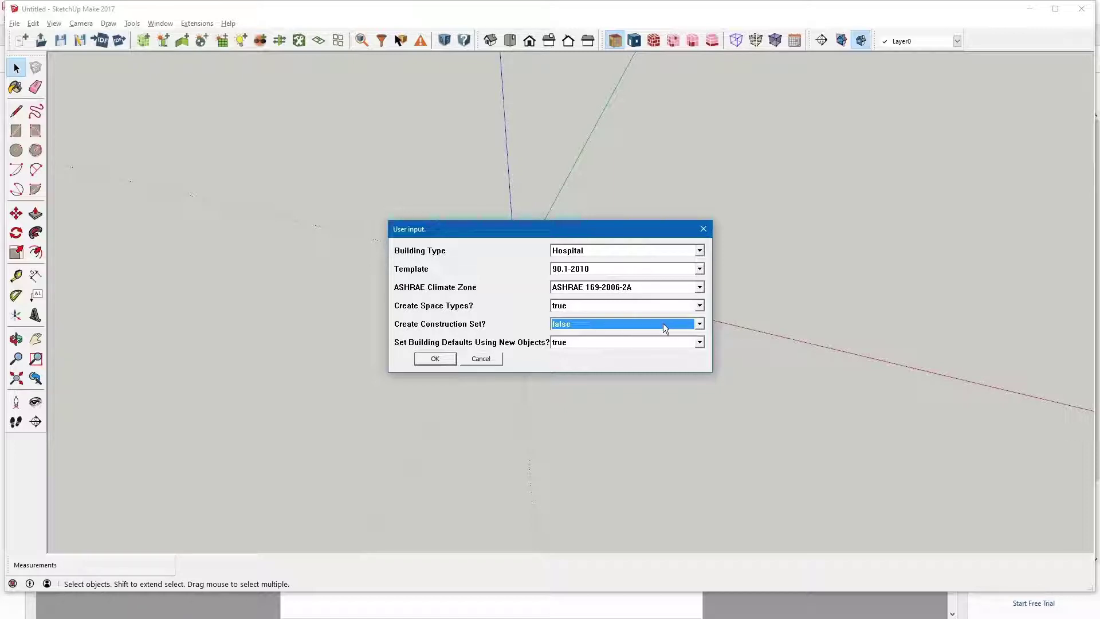
{"action": "left_click", "coordinate": [701, 342]}
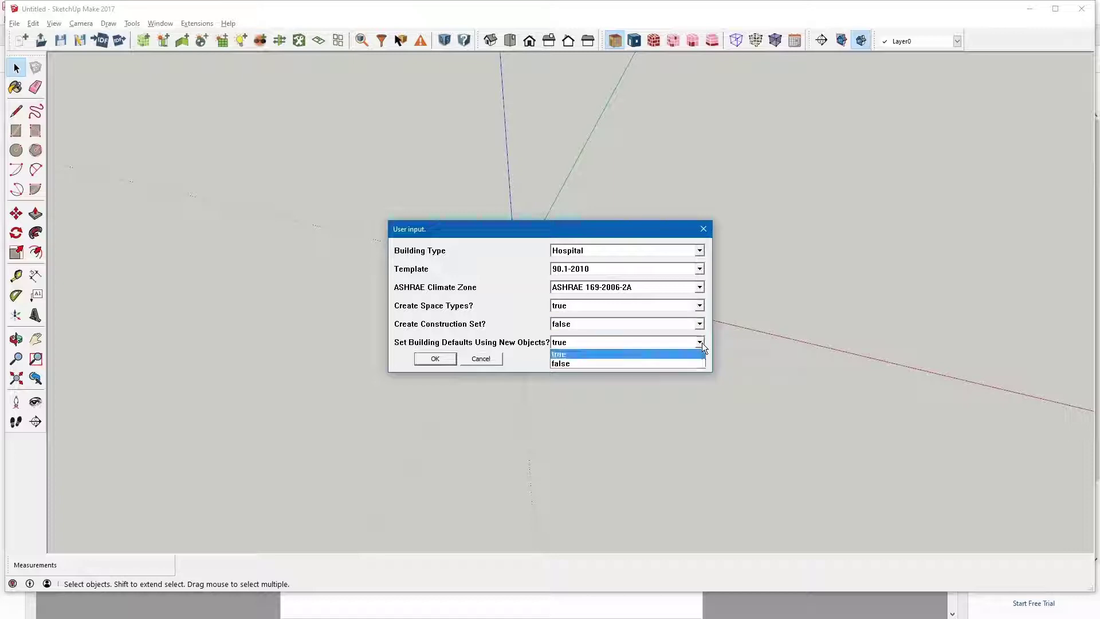
{"action": "left_click", "coordinate": [644, 363]}
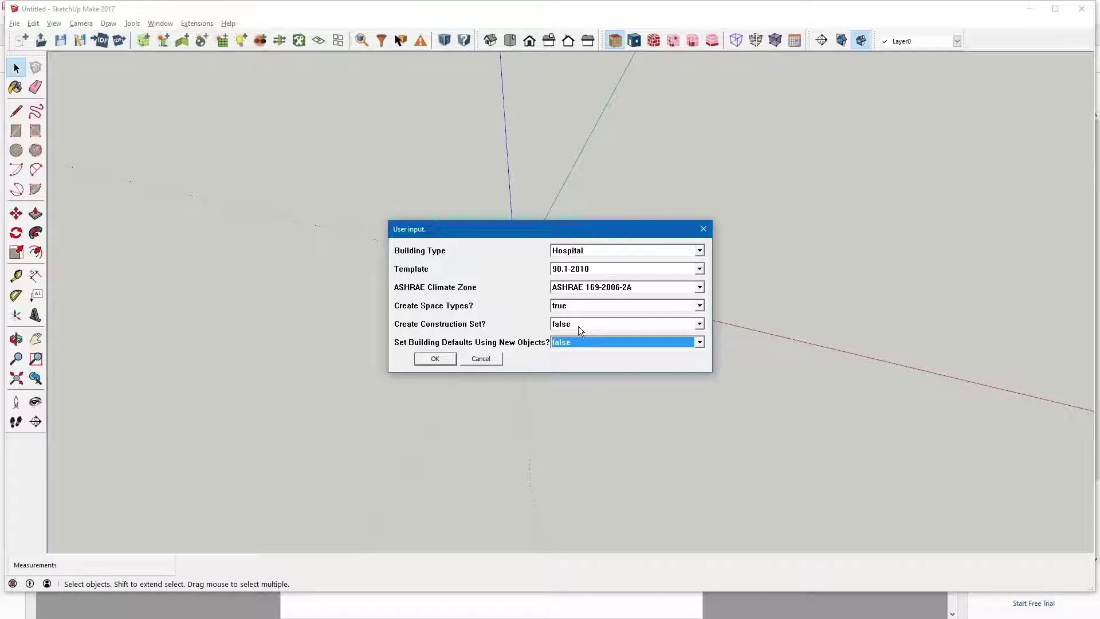
{"action": "left_click", "coordinate": [435, 358]}
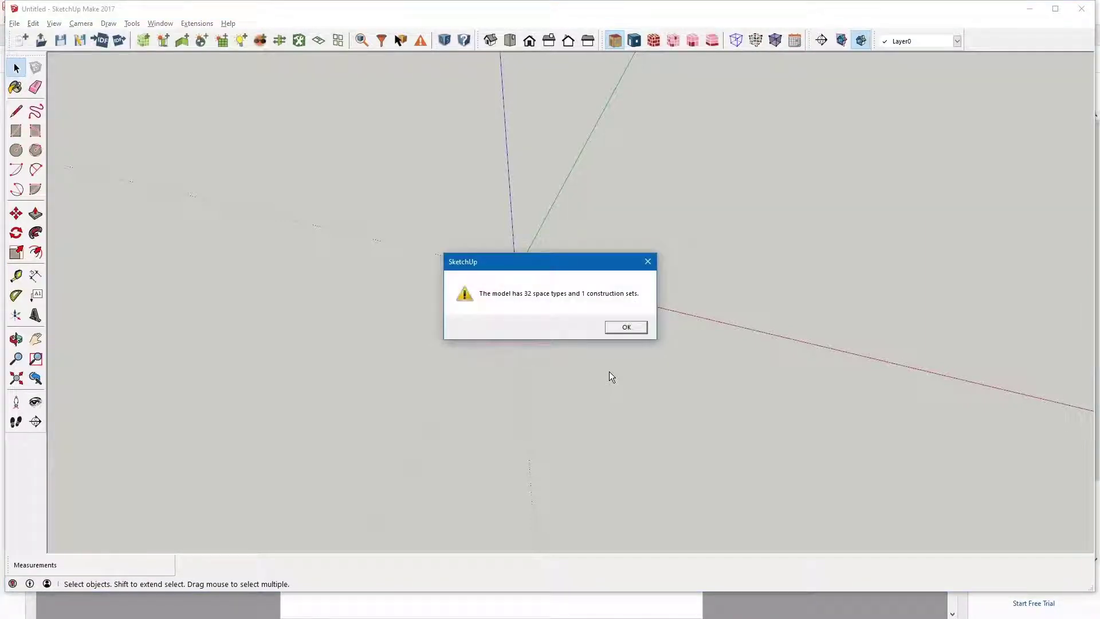
{"action": "left_click", "coordinate": [627, 328]}
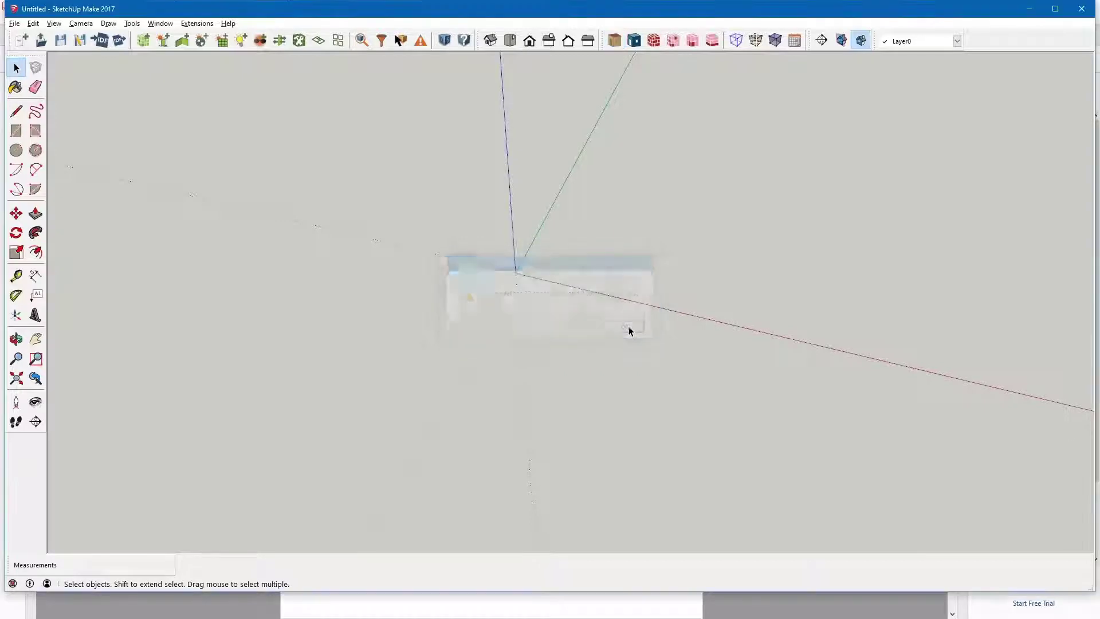
- Return to the PDF in Adobe Acrobat Reader and highlight step 7 about drawing a scaling line
{"action": "key", "text": "alt+Tab"}
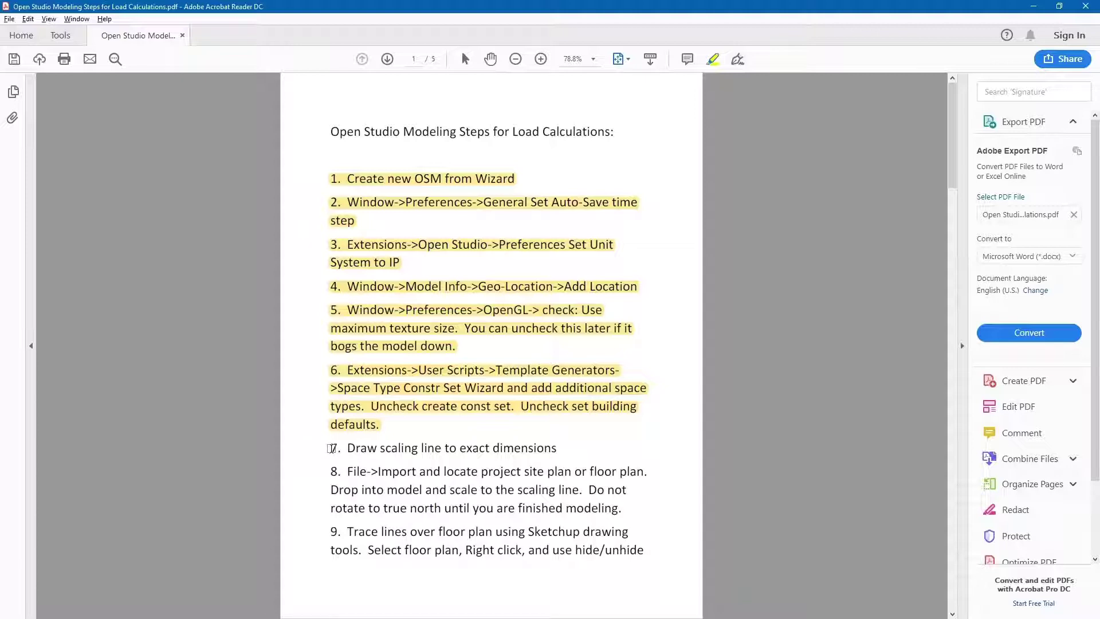
{"action": "left_click_drag", "start_coordinate": [331, 447], "coordinate": [558, 450]}
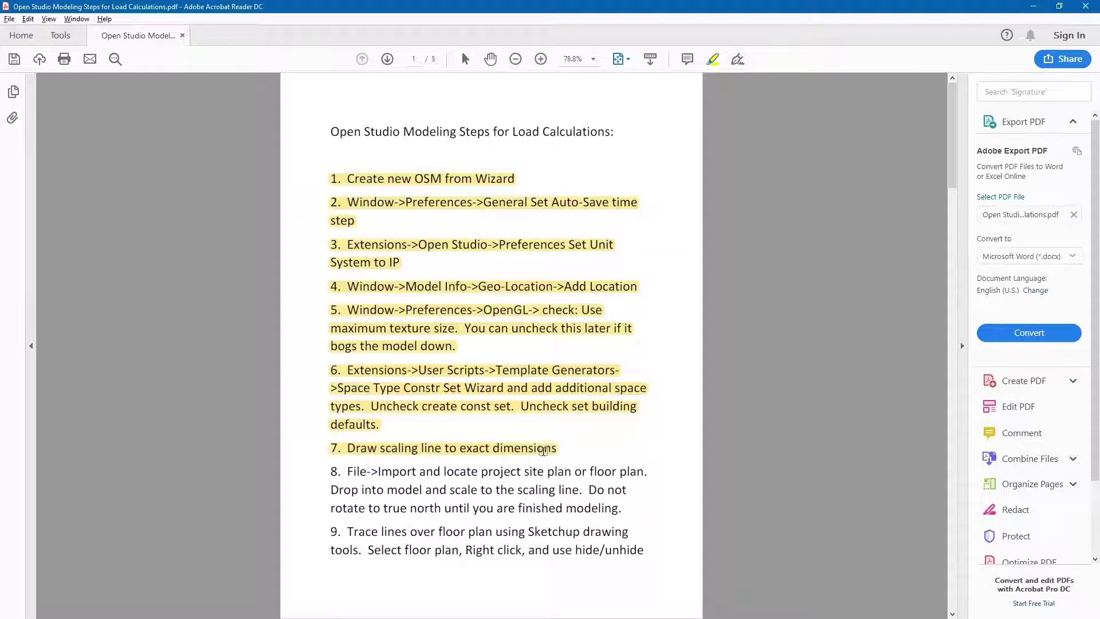
- Switch to CWE02-FloorPlan.png in Photos and examine the red overall width dimension below the plan for the scaling line
{"action": "key", "text": "alt+Tab"}
{"action": "key", "text": "alt+Tab"}
{"action": "key", "text": "alt+Tab"}
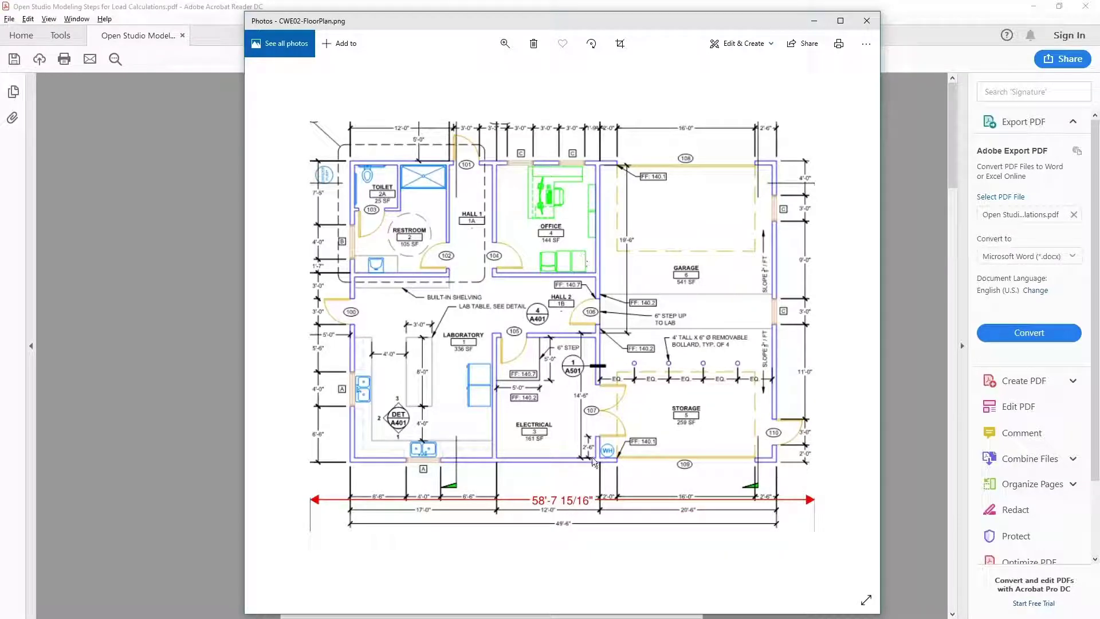
{"action": "scroll", "coordinate": [561, 540], "scroll_direction": "up", "scroll_amount": 2}
{"action": "scroll", "coordinate": [560, 536], "scroll_direction": "up", "scroll_amount": 3}
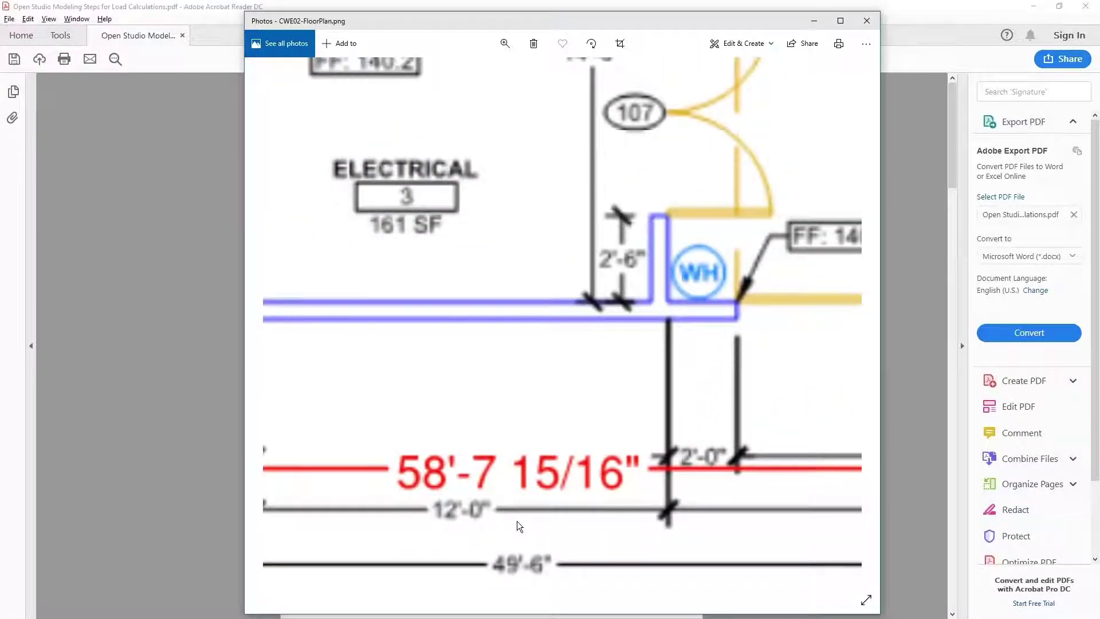
{"action": "scroll", "coordinate": [518, 523], "scroll_direction": "down", "scroll_amount": 5}
{"action": "scroll", "coordinate": [534, 538], "scroll_direction": "down", "scroll_amount": 2}
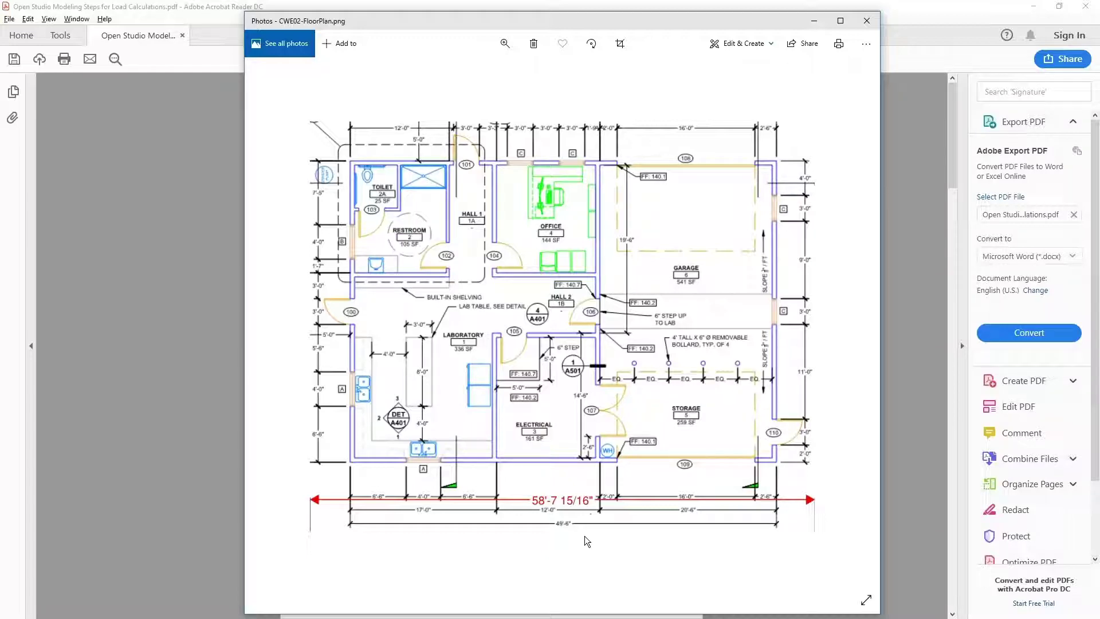
{"action": "scroll", "coordinate": [543, 516], "scroll_direction": "up", "scroll_amount": 1}
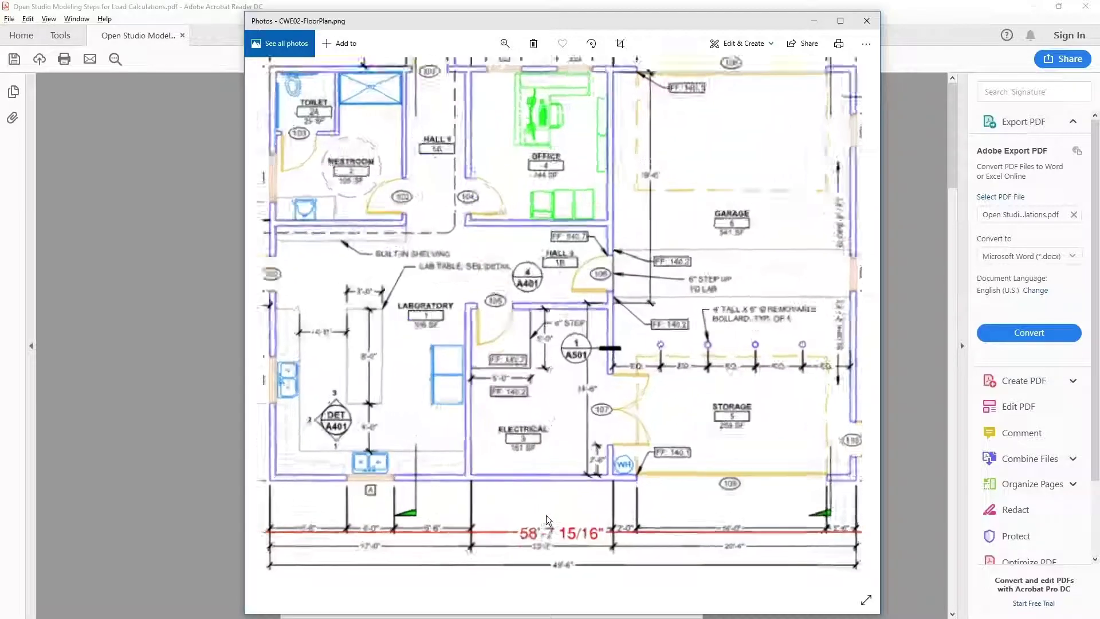
{"action": "scroll", "coordinate": [545, 514], "scroll_direction": "up", "scroll_amount": 3}
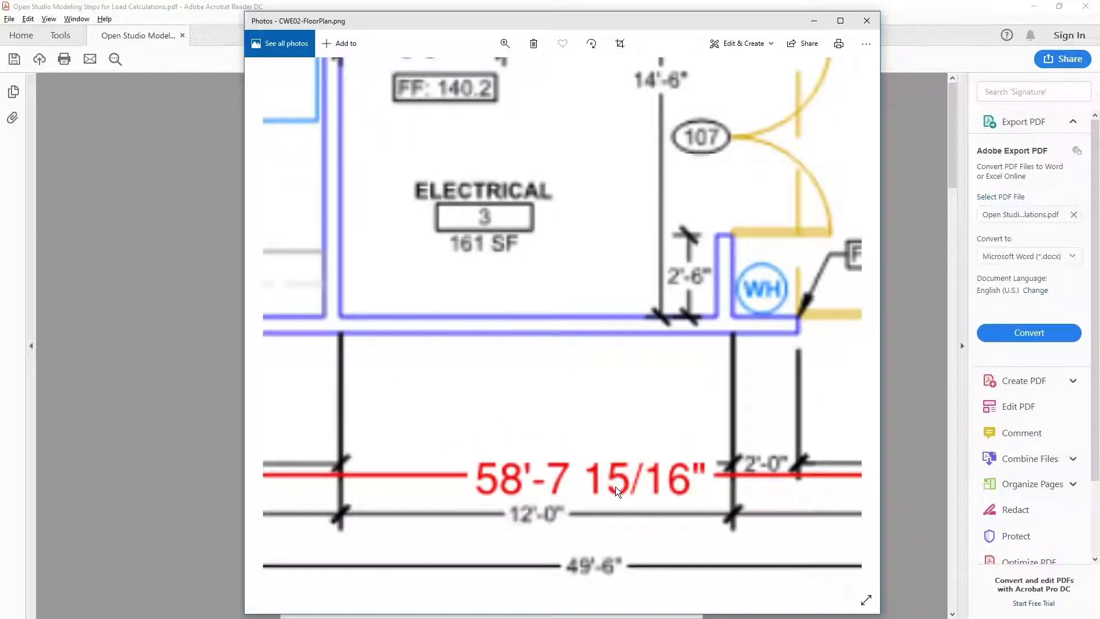
{"action": "scroll", "coordinate": [615, 486], "scroll_direction": "down", "scroll_amount": 5}
{"action": "scroll", "coordinate": [597, 528], "scroll_direction": "down", "scroll_amount": 1}
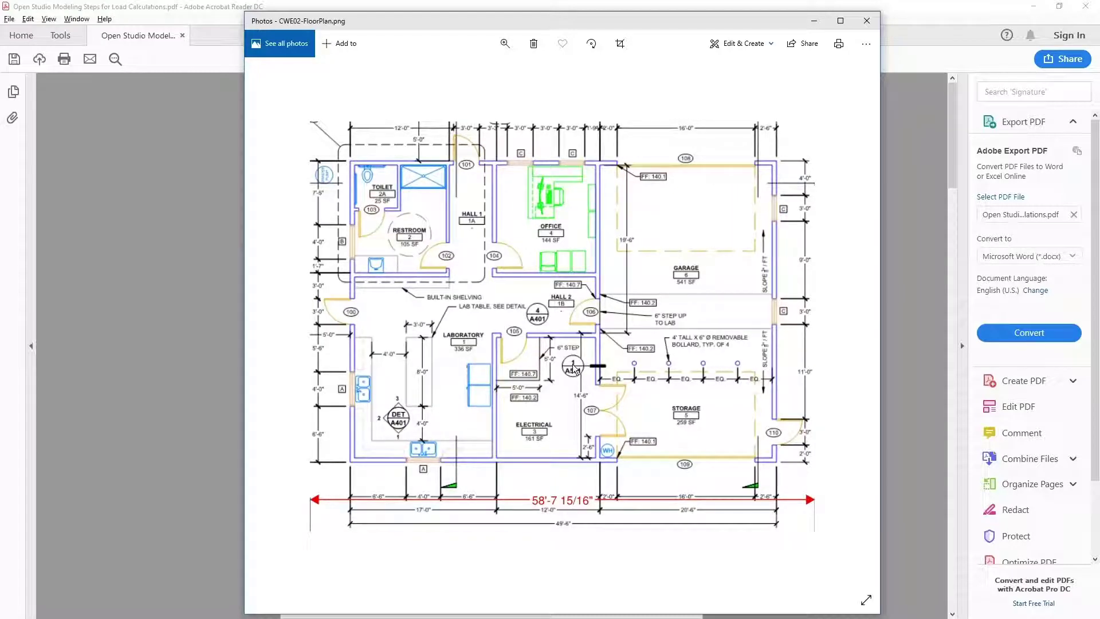
- Switch to SketchUp and draw a 58'8" scaling line from the origin along the red axis
{"action": "key", "text": "alt+Tab"}
{"action": "key", "text": "alt+Tab"}
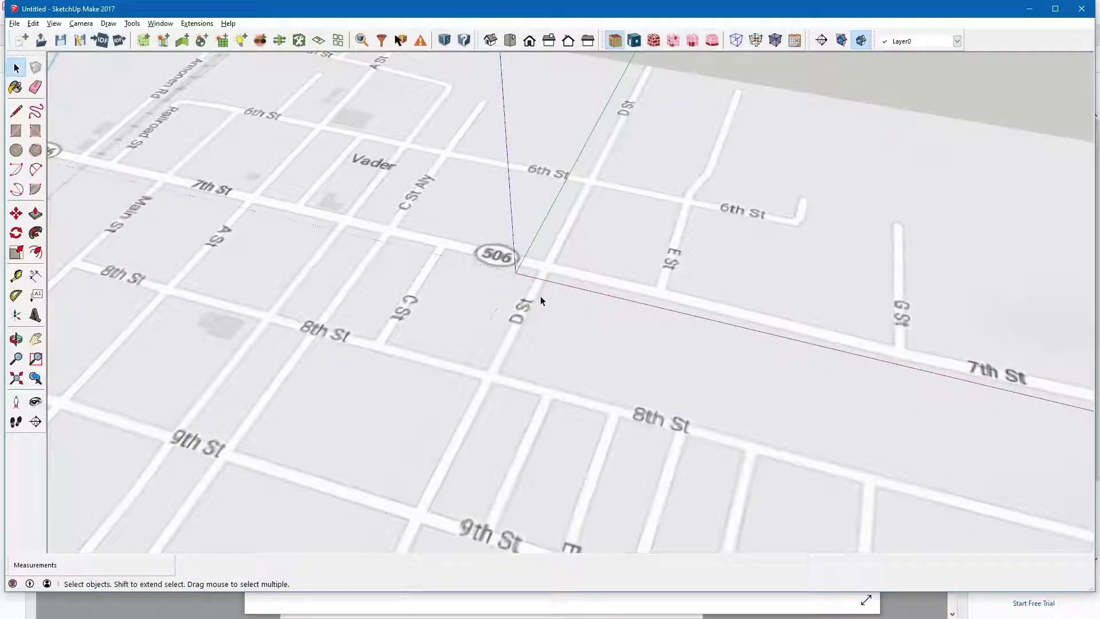
{"action": "left_click", "coordinate": [17, 111]}
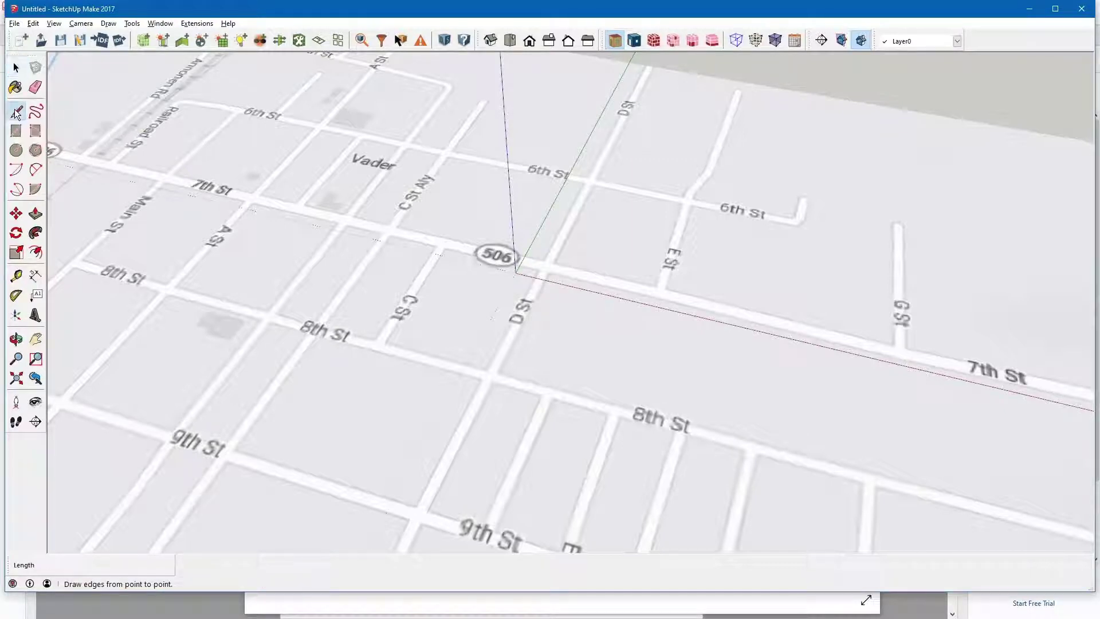
{"action": "left_click", "coordinate": [516, 272]}
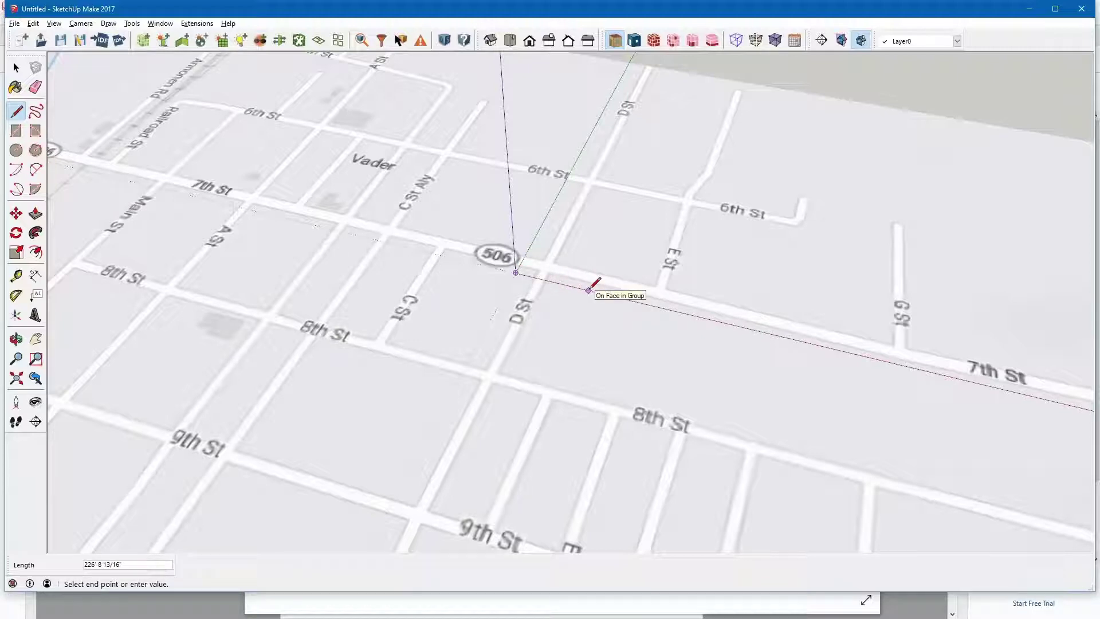
{"action": "type", "text": "58'8"}
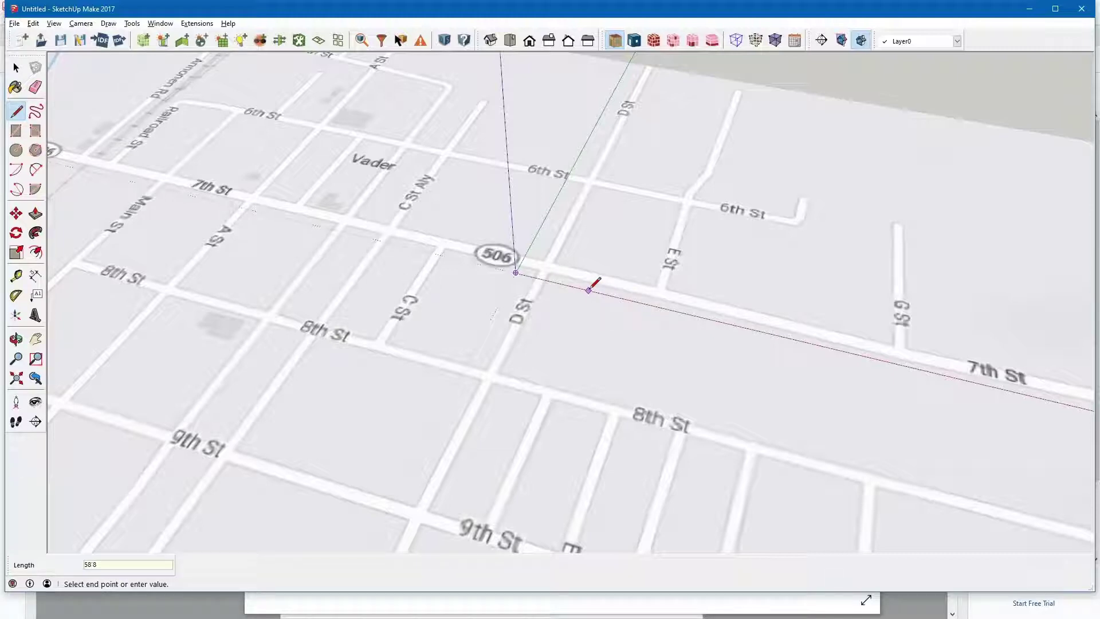
{"action": "type", "text": "\""}
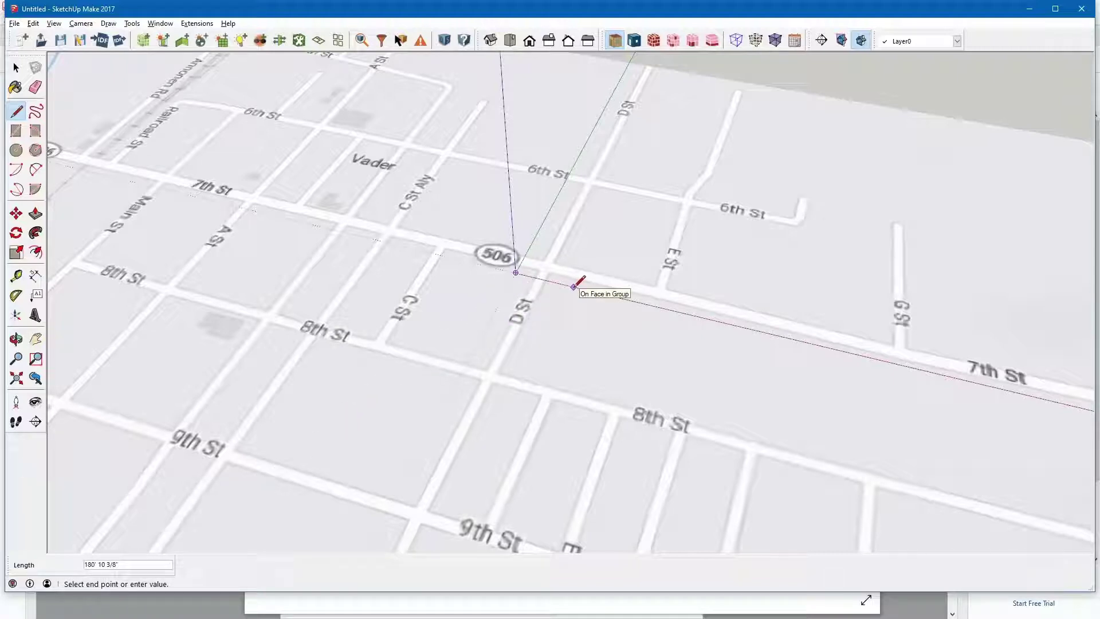
{"action": "type", "text": "58'8\""}
{"action": "key", "text": "Return"}
{"action": "scroll", "coordinate": [575, 285], "scroll_direction": "up", "scroll_amount": 6}
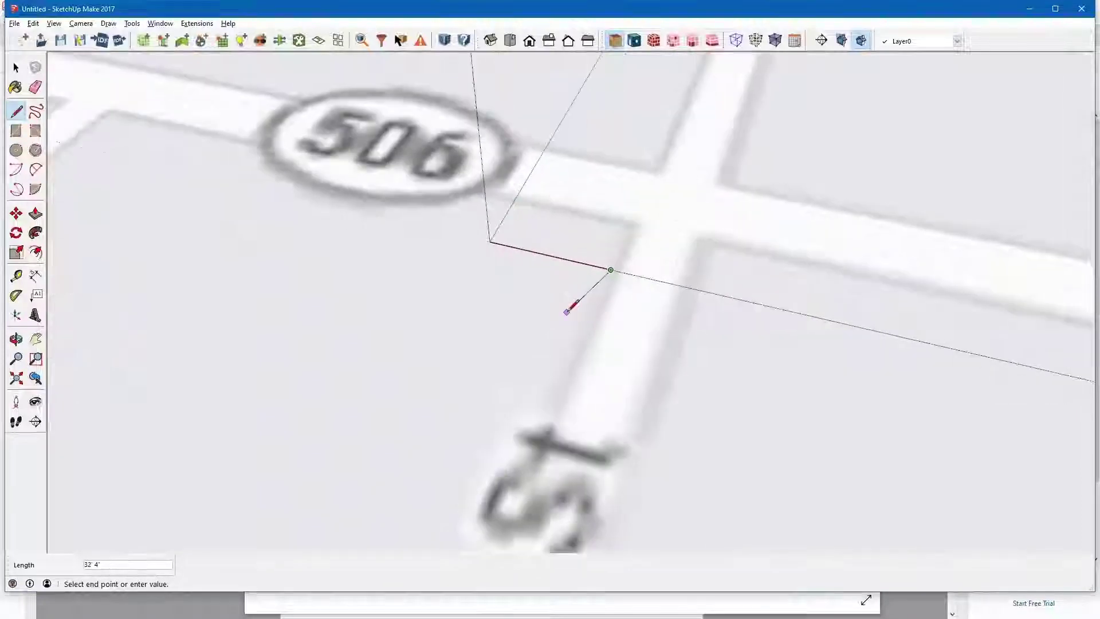
{"action": "key", "text": "space"}
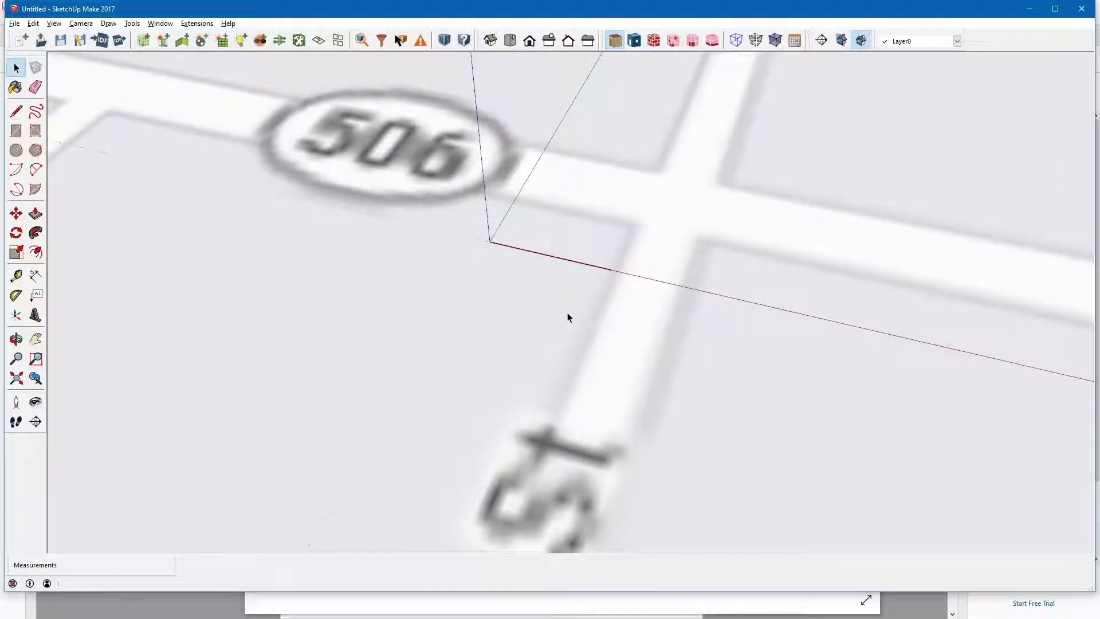
- Switch to the PDF in Adobe Acrobat Reader and highlight step 8 about importing the floor plan and scaling it to the line
{"action": "key", "text": "alt+Tab"}
{"action": "key", "text": "alt+Tab"}
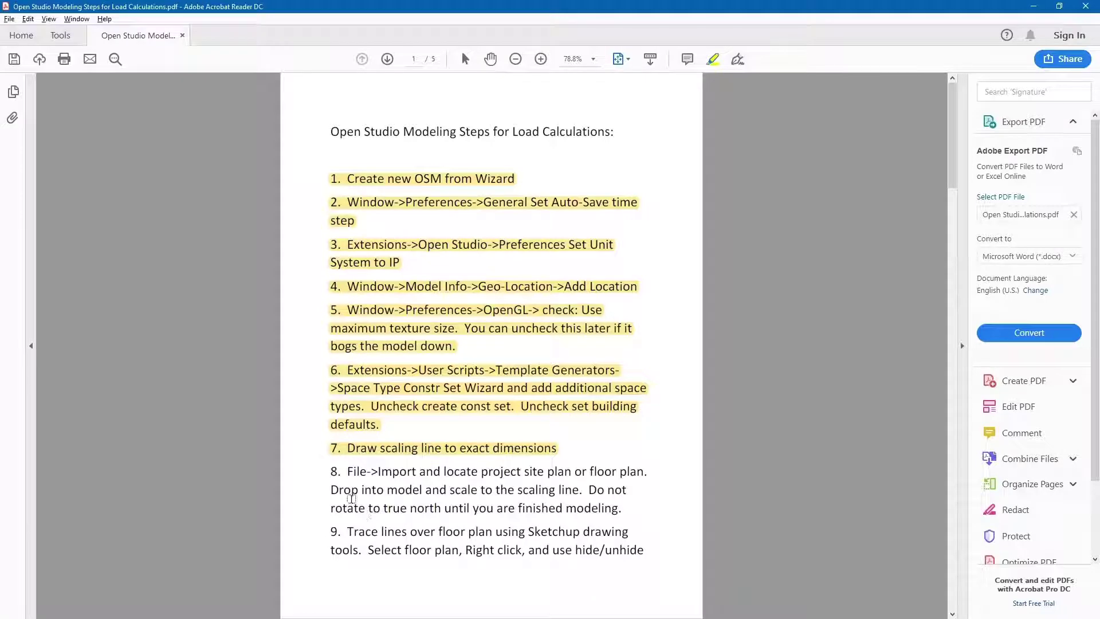
{"action": "left_click_drag", "start_coordinate": [331, 471], "coordinate": [621, 511]}
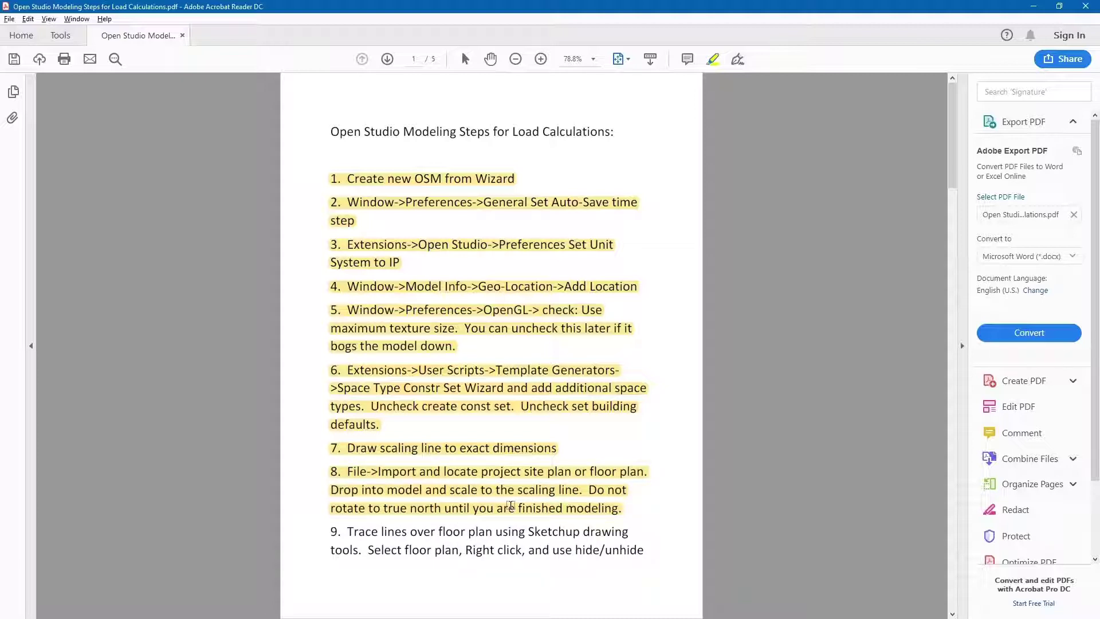
- Switch to SketchUp and import CWE02-FloorPlan.png as an image from the OpenStudio Example folder on the Desktop
{"action": "key", "text": "alt+Tab"}
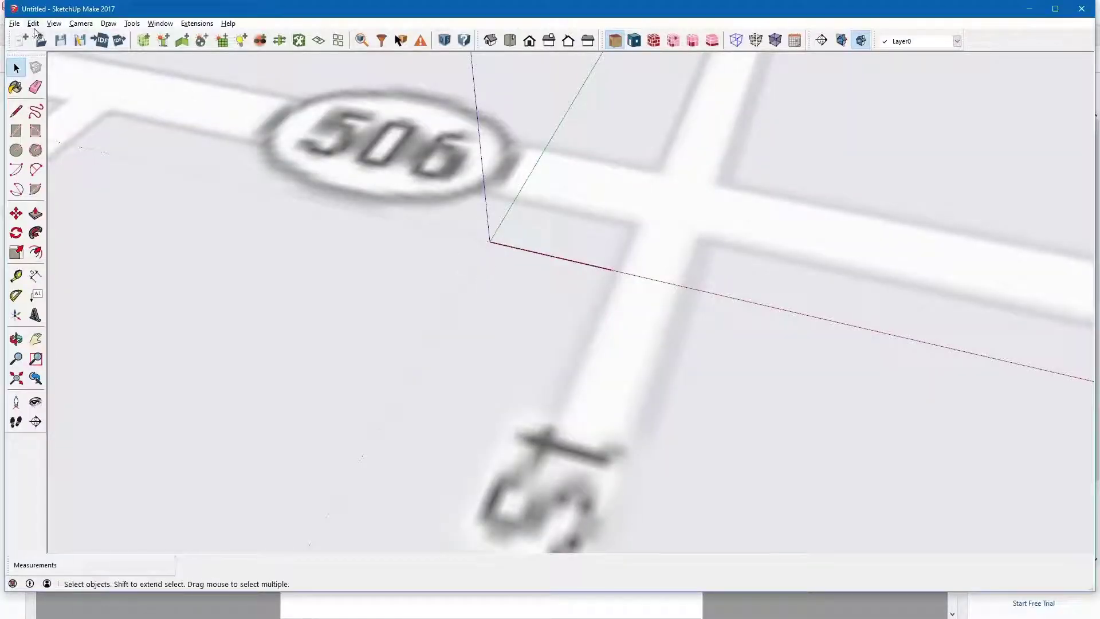
{"action": "left_click", "coordinate": [15, 25]}
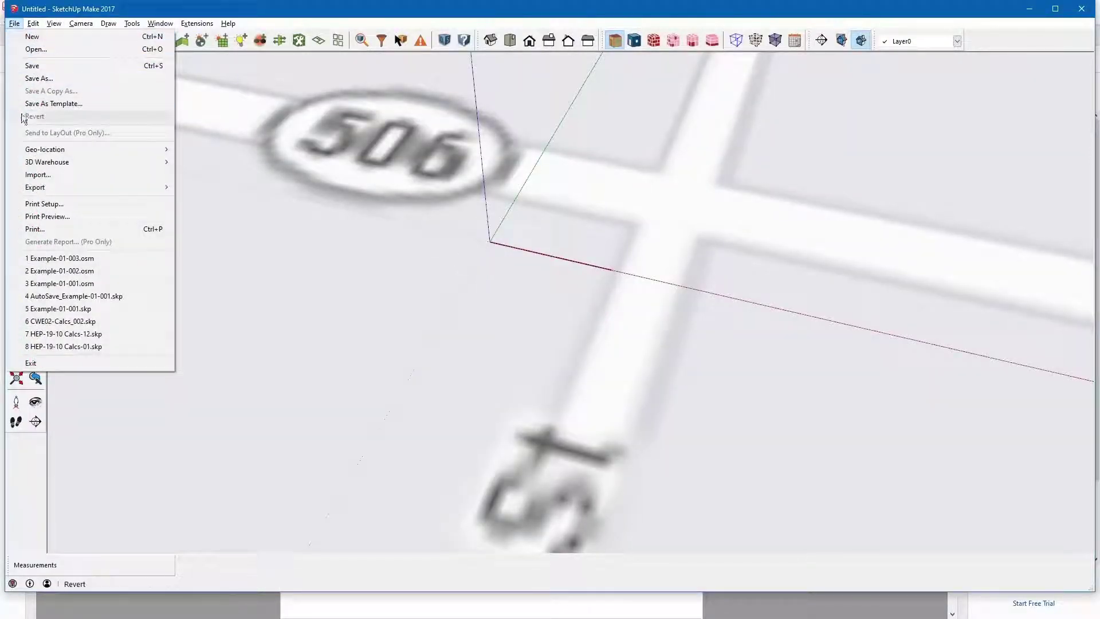
{"action": "left_click", "coordinate": [43, 174]}
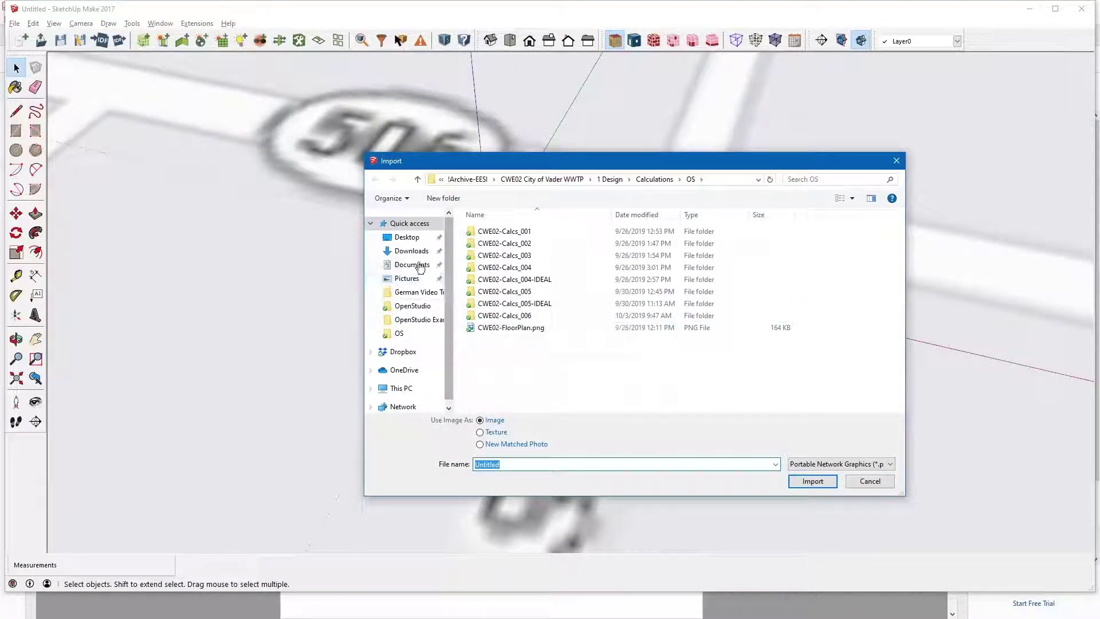
{"action": "left_click", "coordinate": [408, 238]}
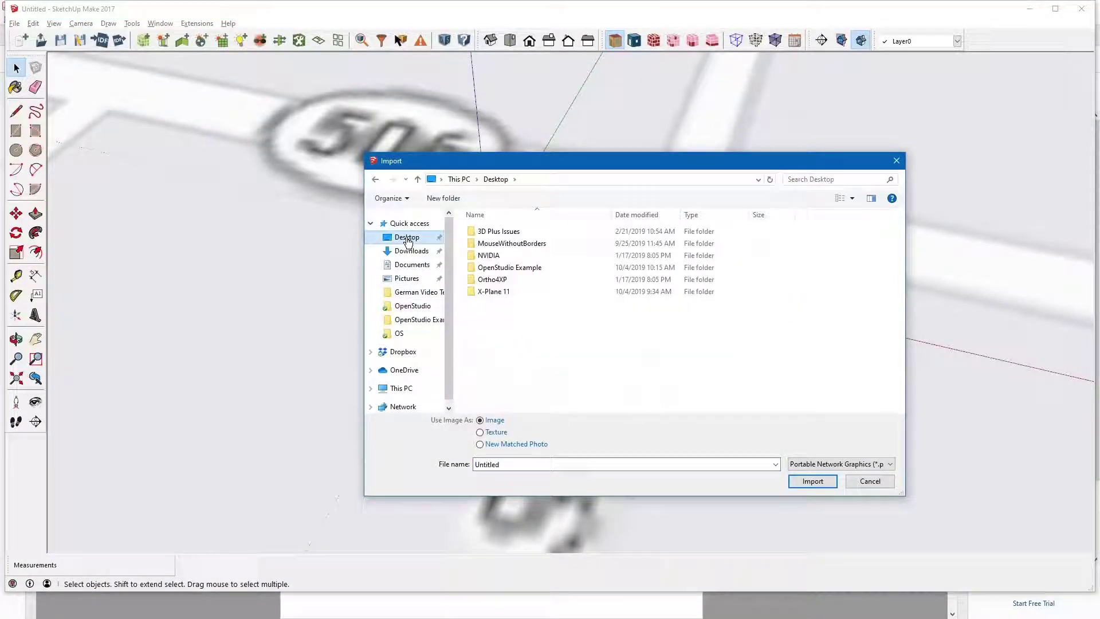
{"action": "double_click", "coordinate": [526, 268]}
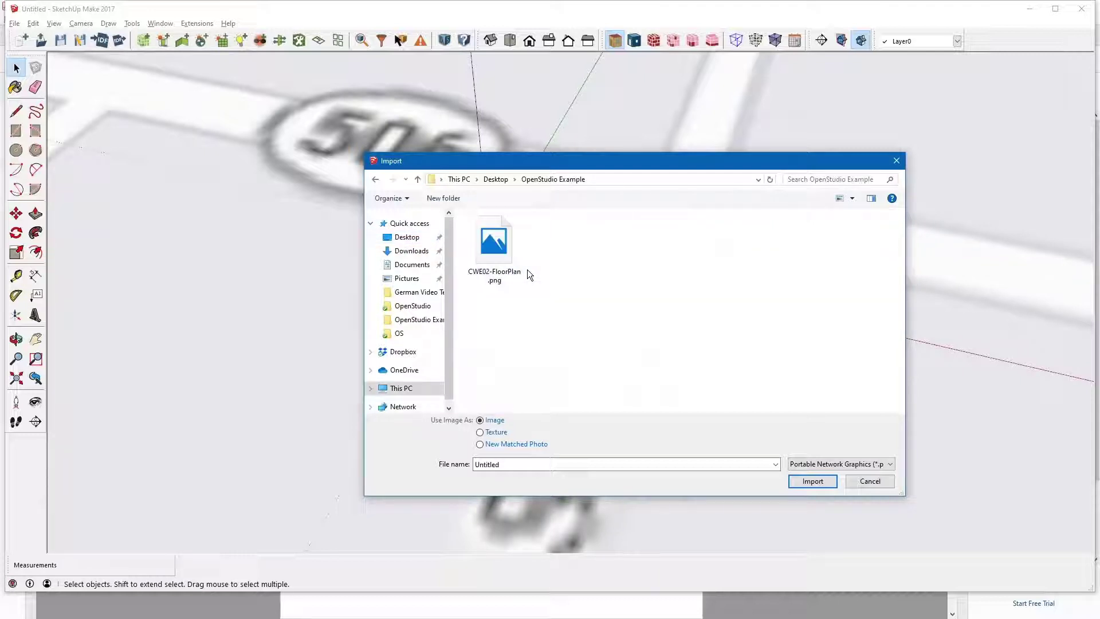
{"action": "left_click", "coordinate": [502, 248]}
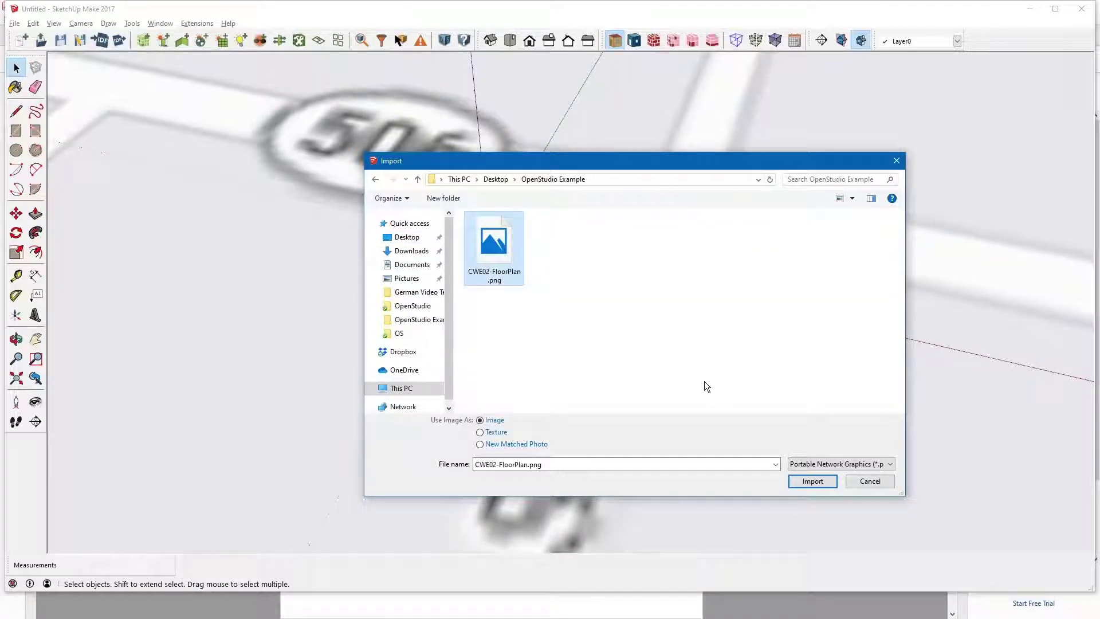
{"action": "left_click", "coordinate": [812, 480]}
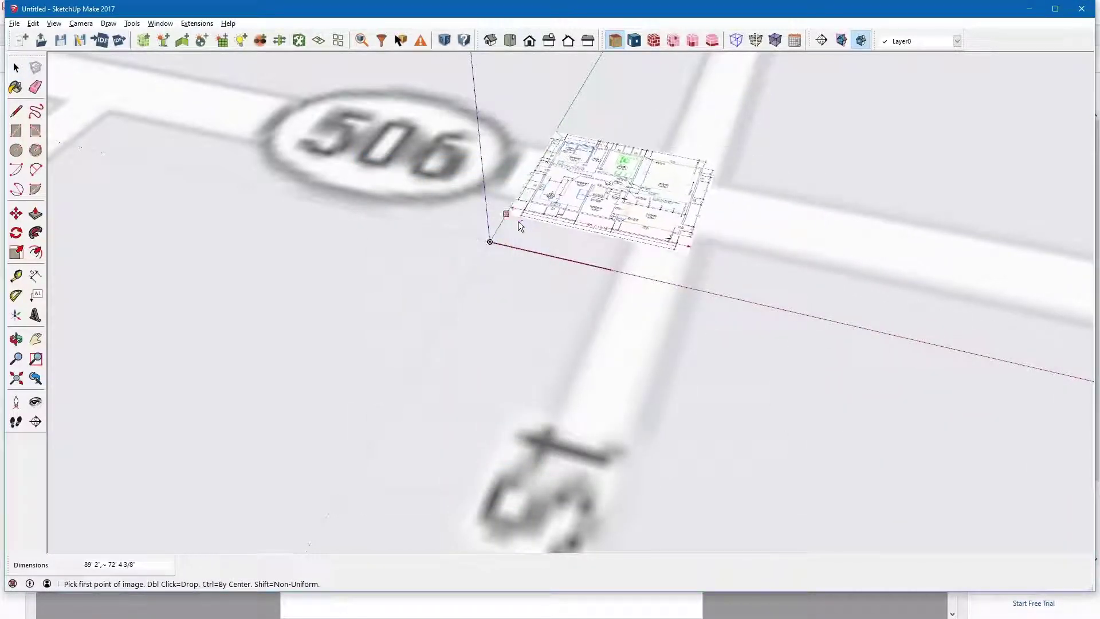
- Place the floor plan image at the origin and scale its width to the far end of the 58'8" scaling line
{"action": "left_click", "coordinate": [494, 241]}
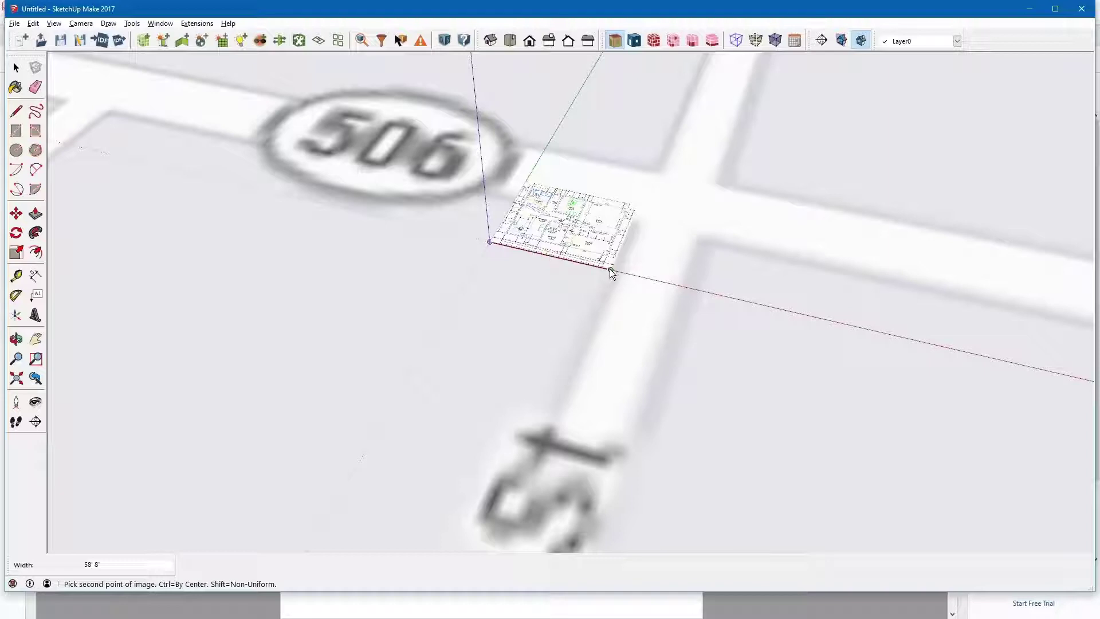
{"action": "left_click", "coordinate": [610, 272]}
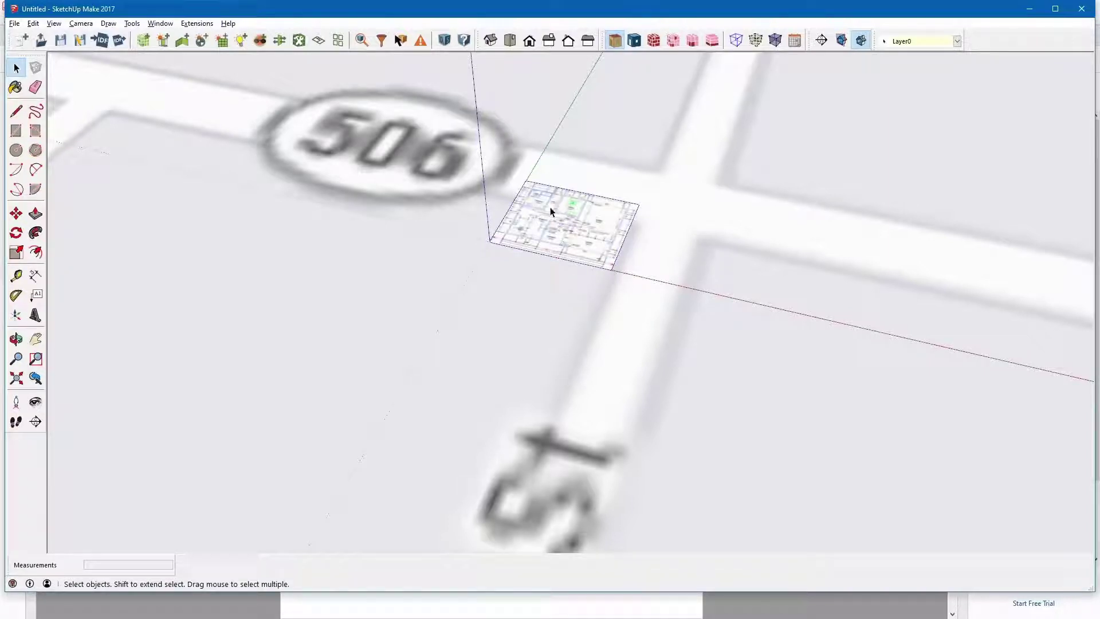
{"action": "scroll", "coordinate": [567, 220], "scroll_direction": "up", "scroll_amount": 6}
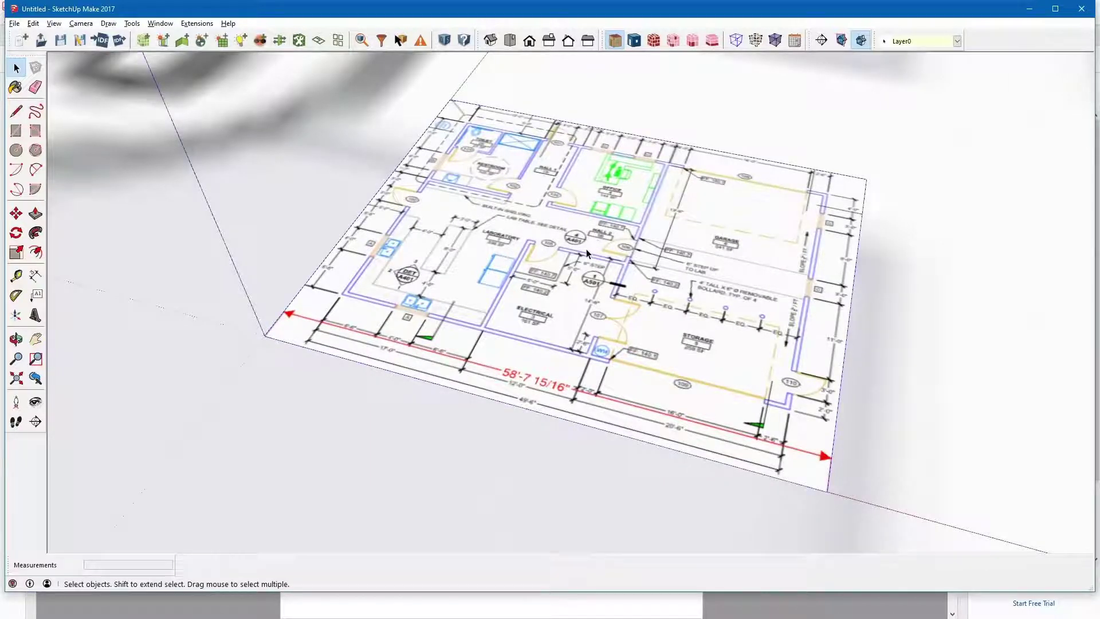
{"action": "scroll", "coordinate": [588, 251], "scroll_direction": "up", "scroll_amount": 2}
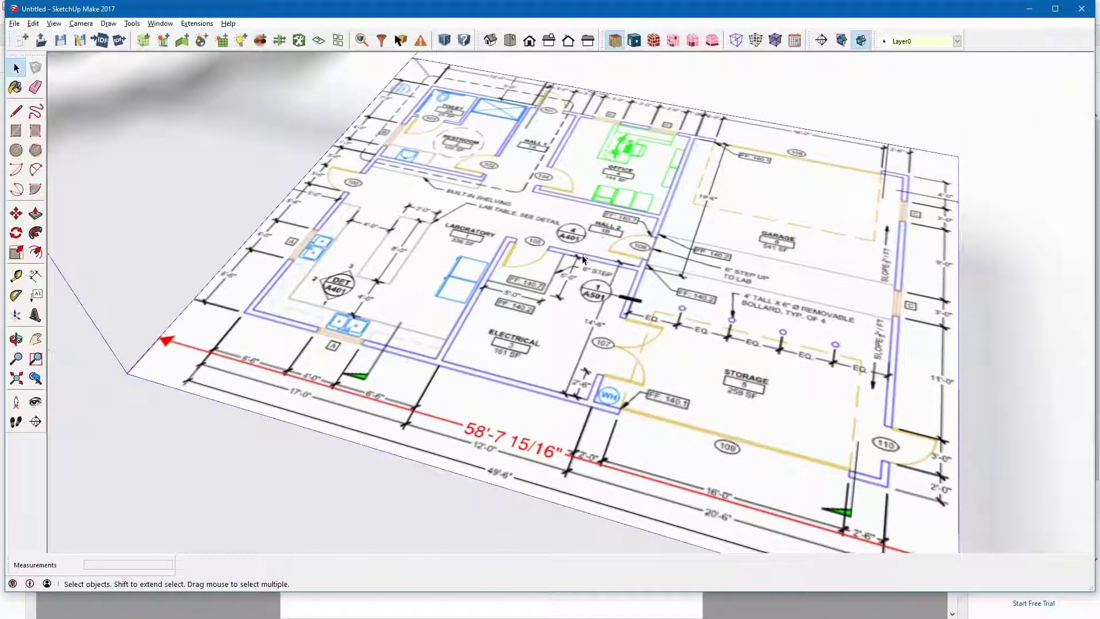
{"action": "scroll", "coordinate": [596, 280], "scroll_direction": "down", "scroll_amount": 2}
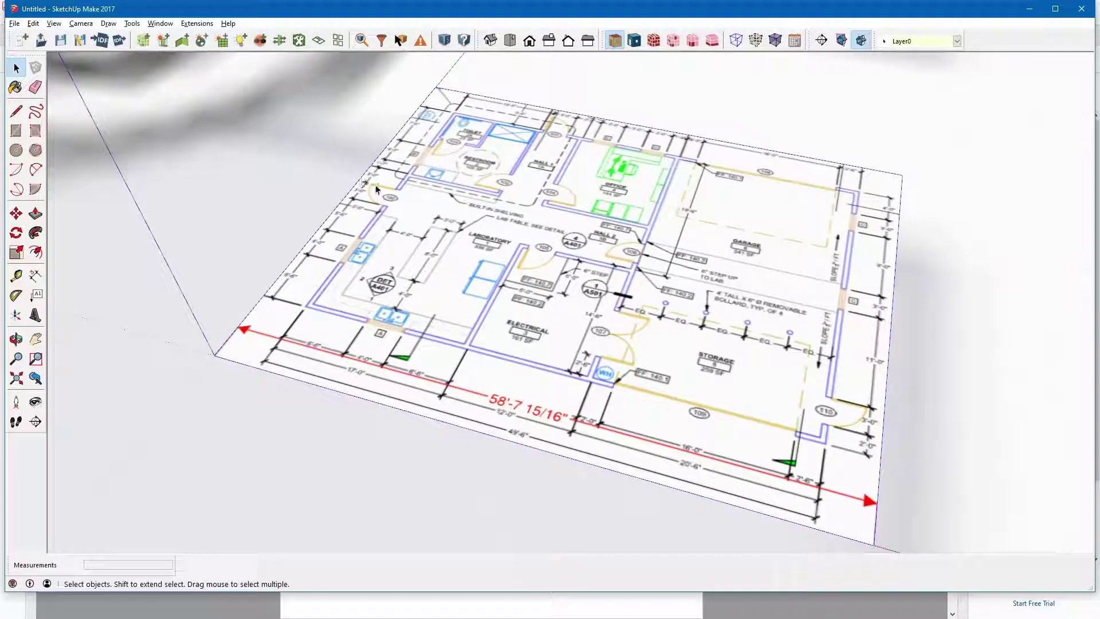
- Save the OpenStudio model as Example-1_001 in the OpenStudio Example folder on the Desktop
{"action": "left_click", "coordinate": [61, 42]}
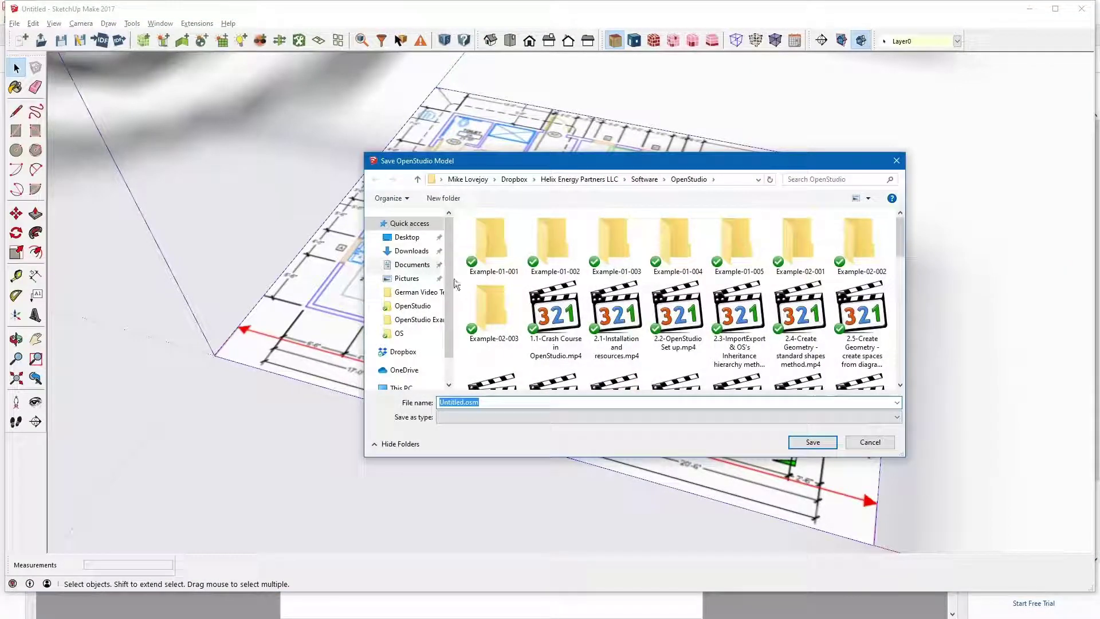
{"action": "left_click", "coordinate": [408, 238]}
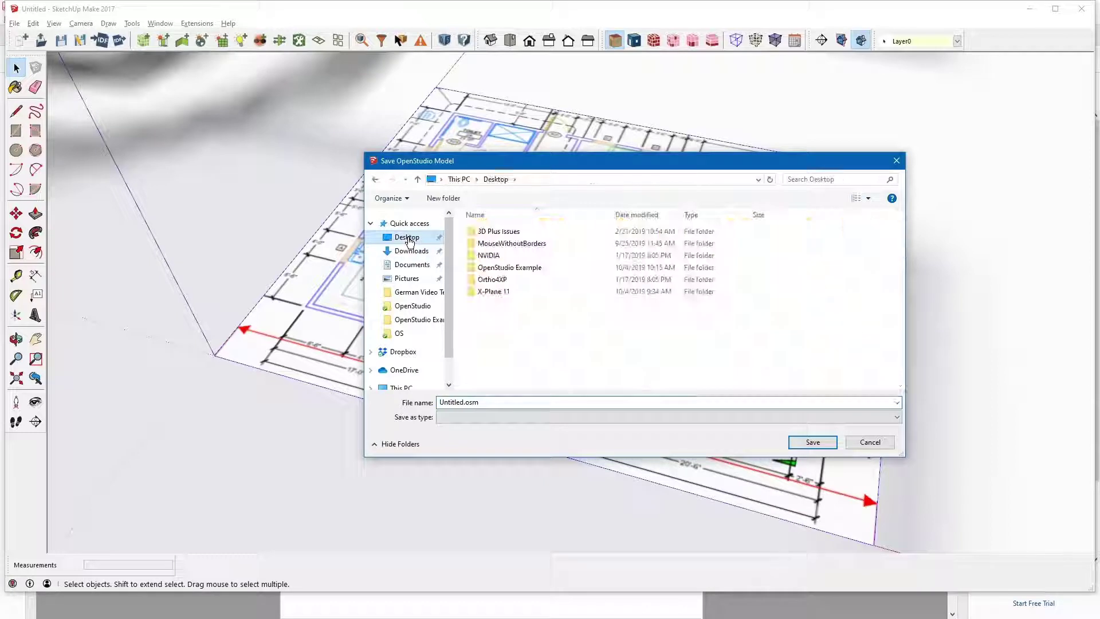
{"action": "double_click", "coordinate": [504, 267]}
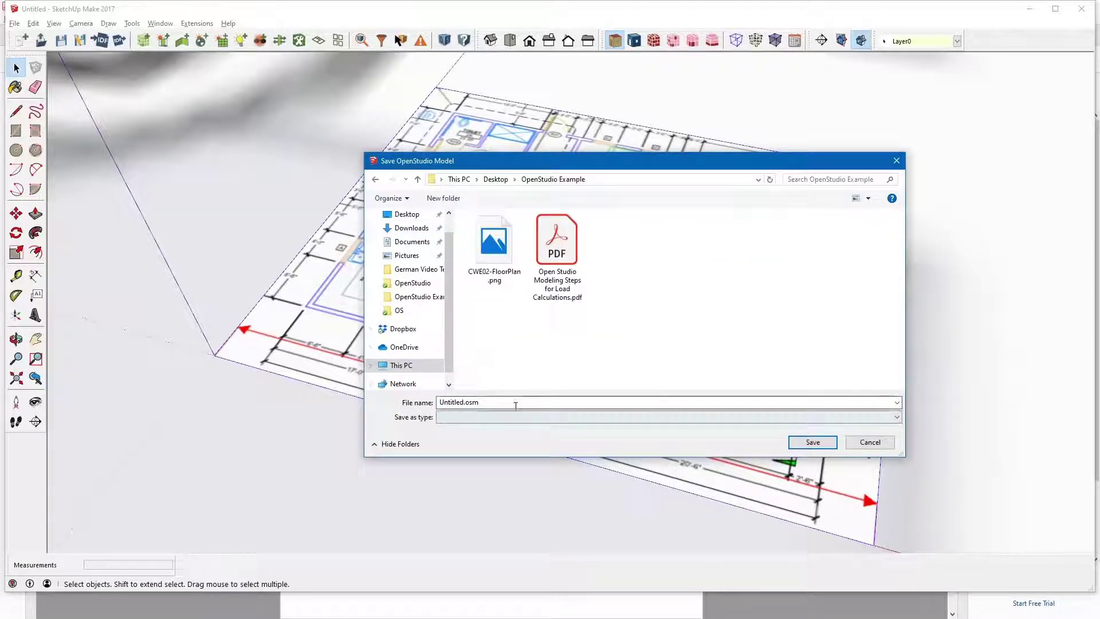
{"action": "double_click", "coordinate": [515, 404]}
{"action": "type", "text": "Ex"}
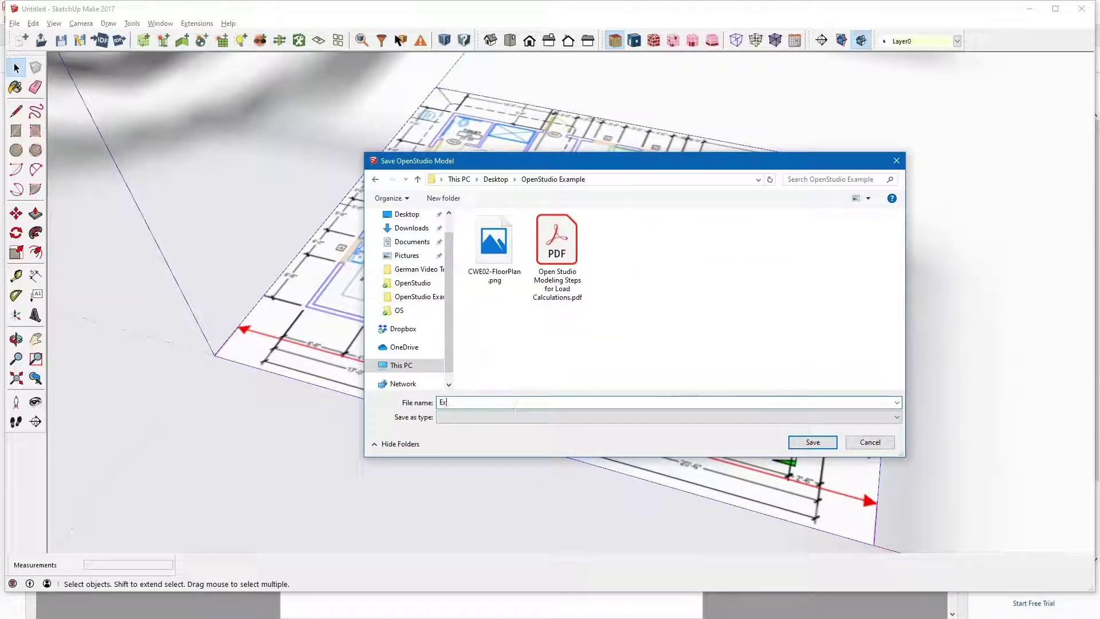
{"action": "type", "text": "ample-1_001"}
{"action": "left_click", "coordinate": [816, 443]}
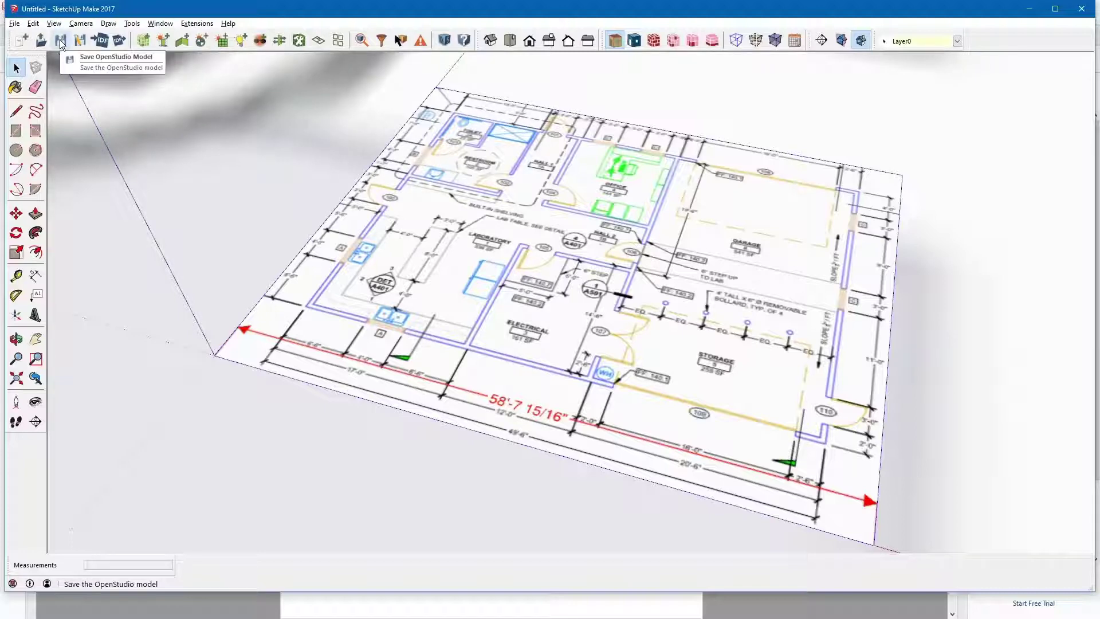
{"action": "left_click", "coordinate": [14, 24]}
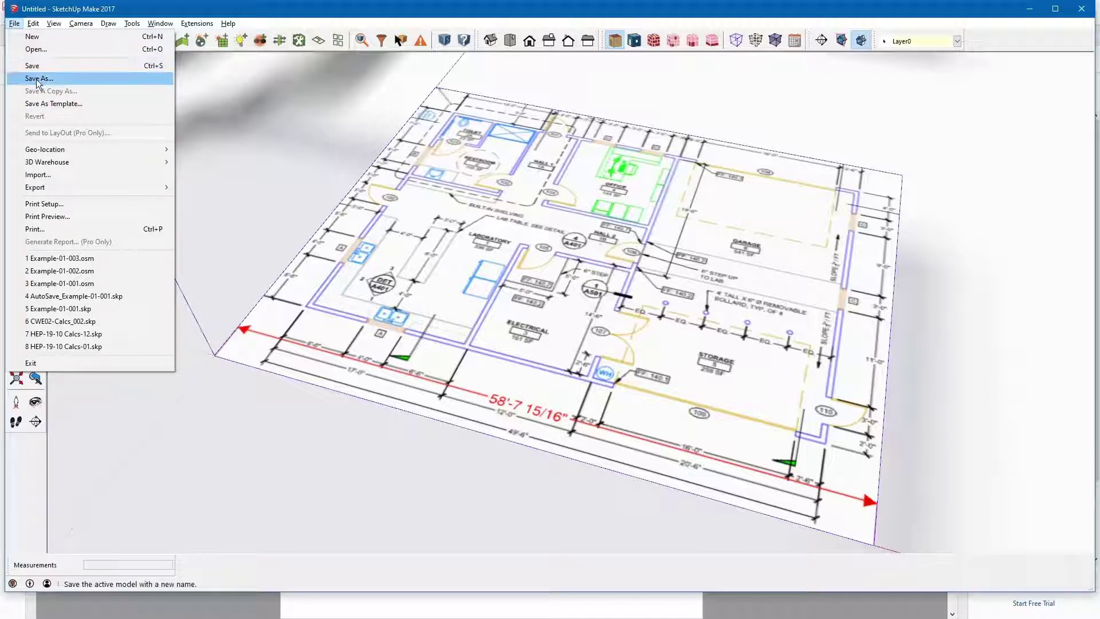
{"action": "left_click", "coordinate": [261, 417]}
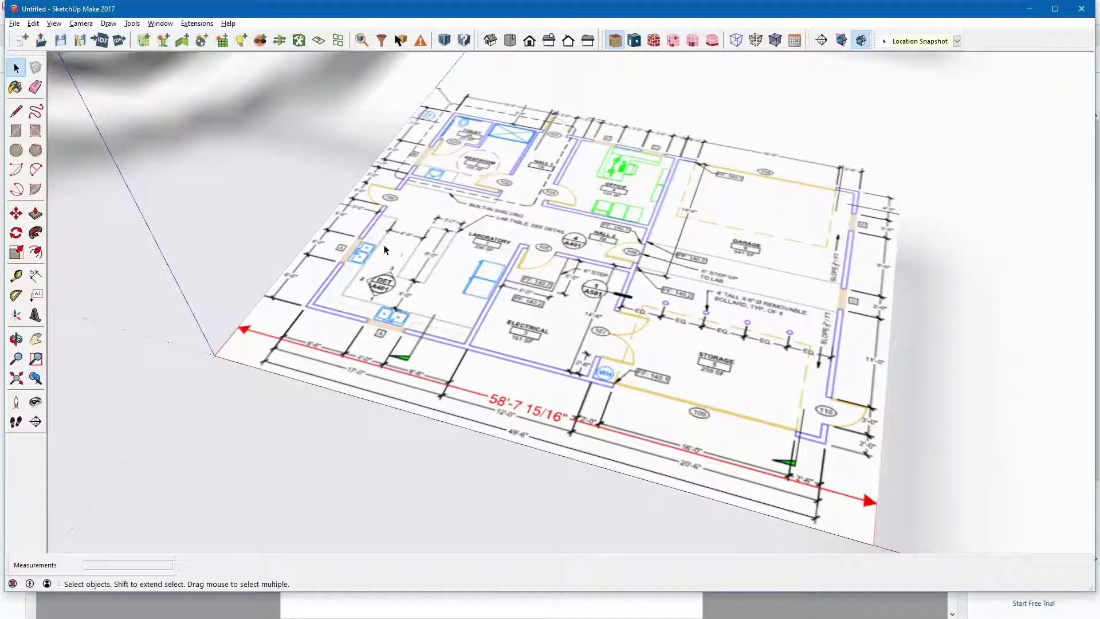
- Switch to the PDF in Adobe Acrobat Reader and highlight step 9 about tracing the floor plan, through "as necessary" on page 2
{"action": "key", "text": "alt+Tab"}
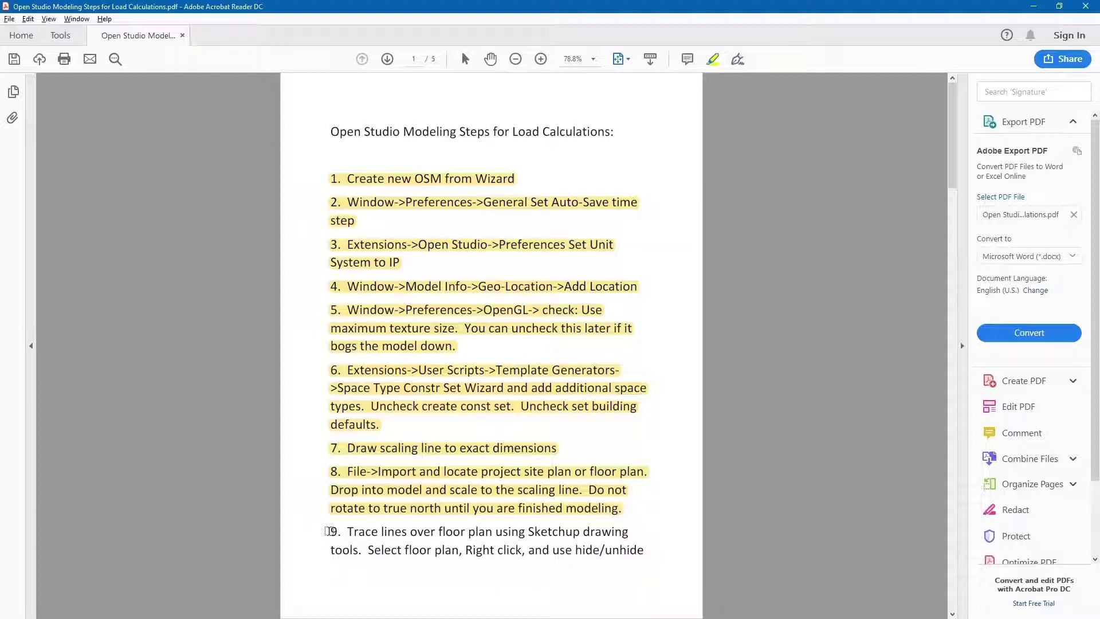
{"action": "mouse_move", "coordinate": [326, 531]}
{"action": "left_mouse_down"}
{"action": "mouse_move", "coordinate": [576, 534]}
{"action": "mouse_move", "coordinate": [601, 551]}
{"action": "mouse_move", "coordinate": [635, 548]}
{"action": "left_mouse_up"}
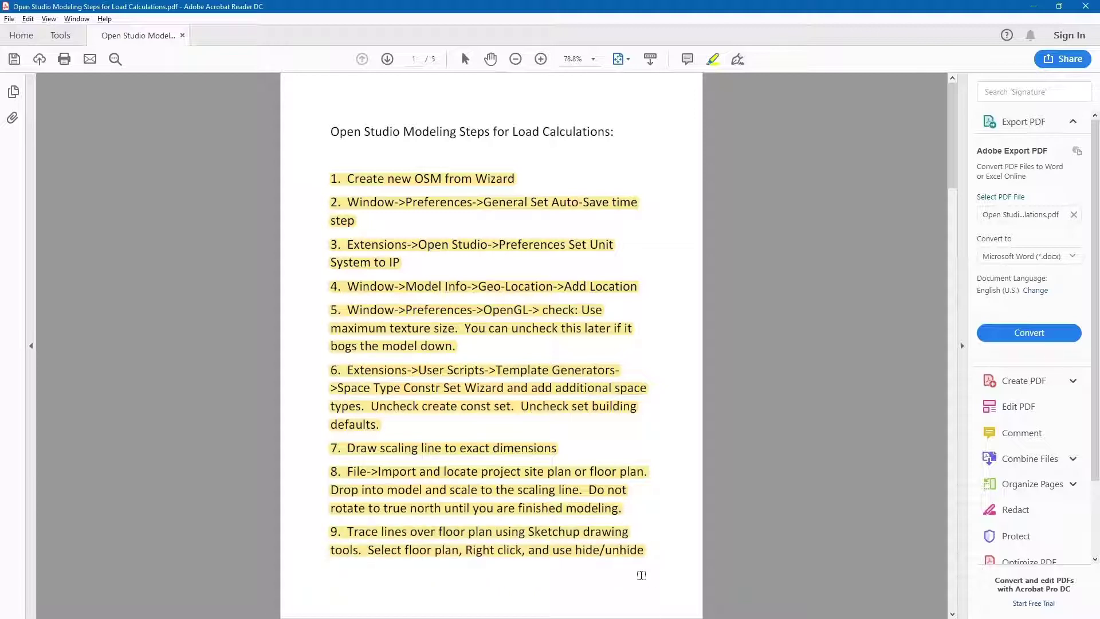
{"action": "scroll", "coordinate": [641, 574], "scroll_direction": "down", "scroll_amount": 5}
{"action": "scroll", "coordinate": [641, 574], "scroll_direction": "up", "scroll_amount": 5}
{"action": "scroll", "coordinate": [640, 572], "scroll_direction": "down", "scroll_amount": 5}
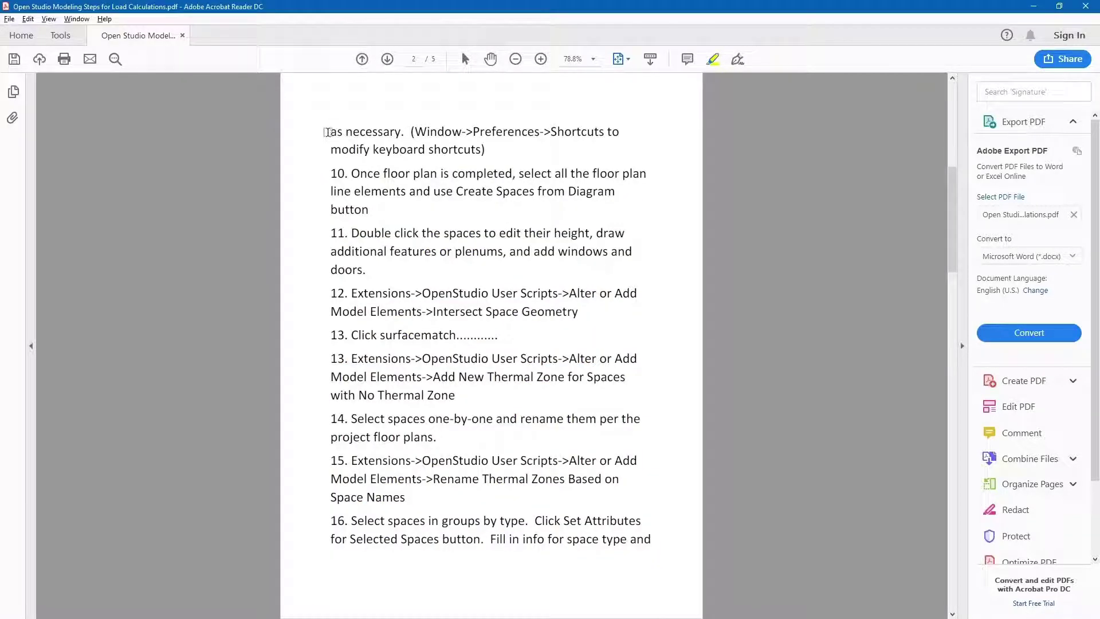
{"action": "left_click_drag", "start_coordinate": [327, 132], "coordinate": [401, 133]}
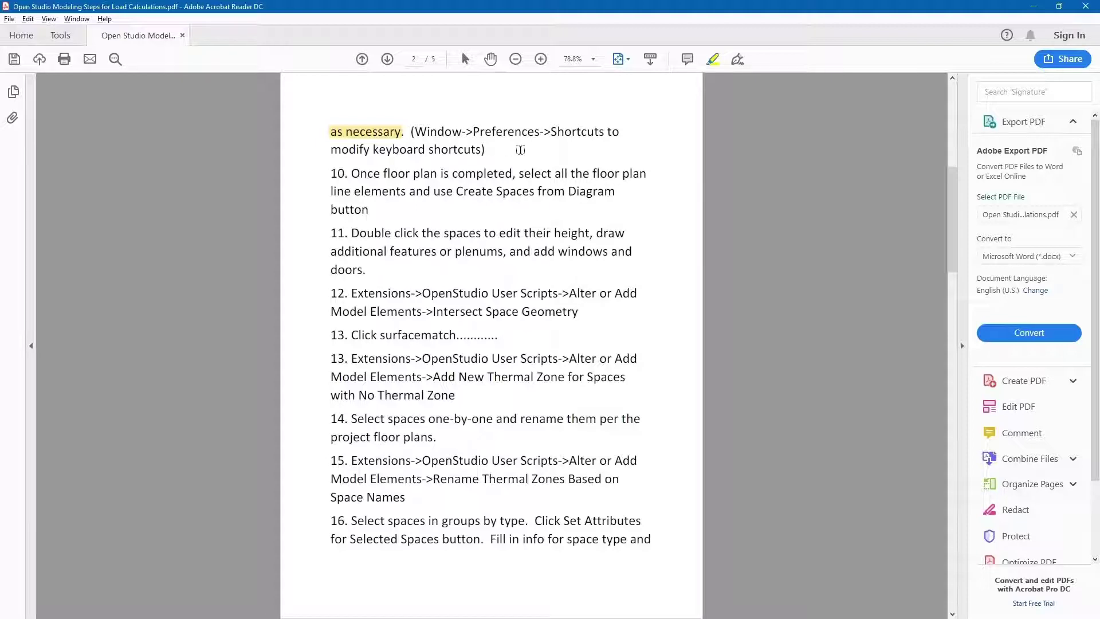
- Switch to SketchUp, look up the keyboard shortcuts for the unhide functions in the preferences, and leave them without changes
{"action": "key", "text": "alt+Tab"}
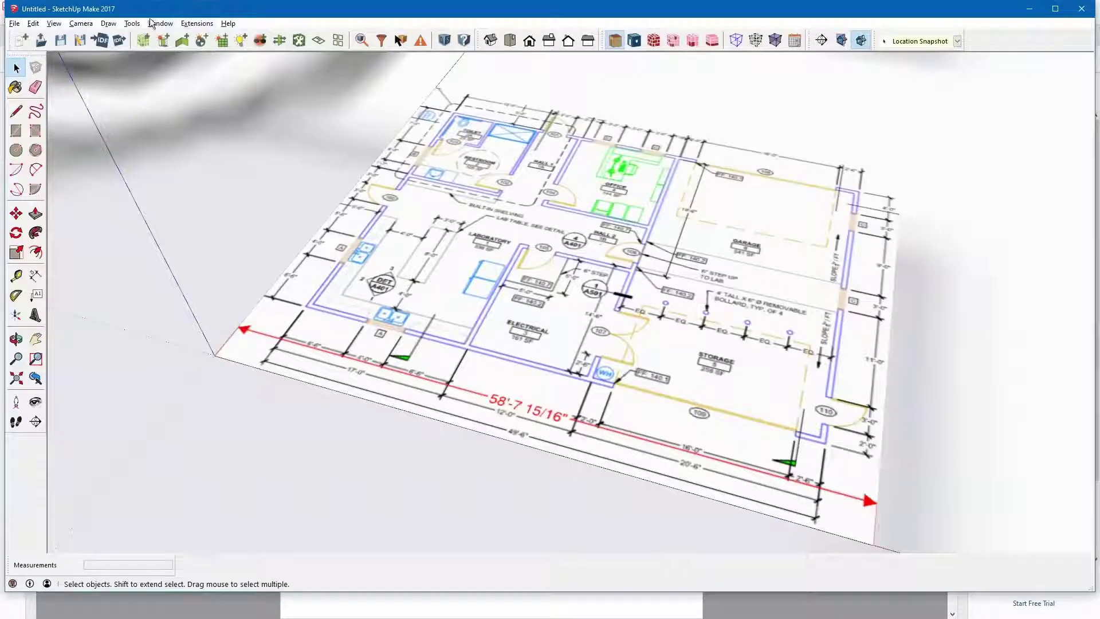
{"action": "left_click", "coordinate": [153, 24]}
{"action": "left_click", "coordinate": [166, 95]}
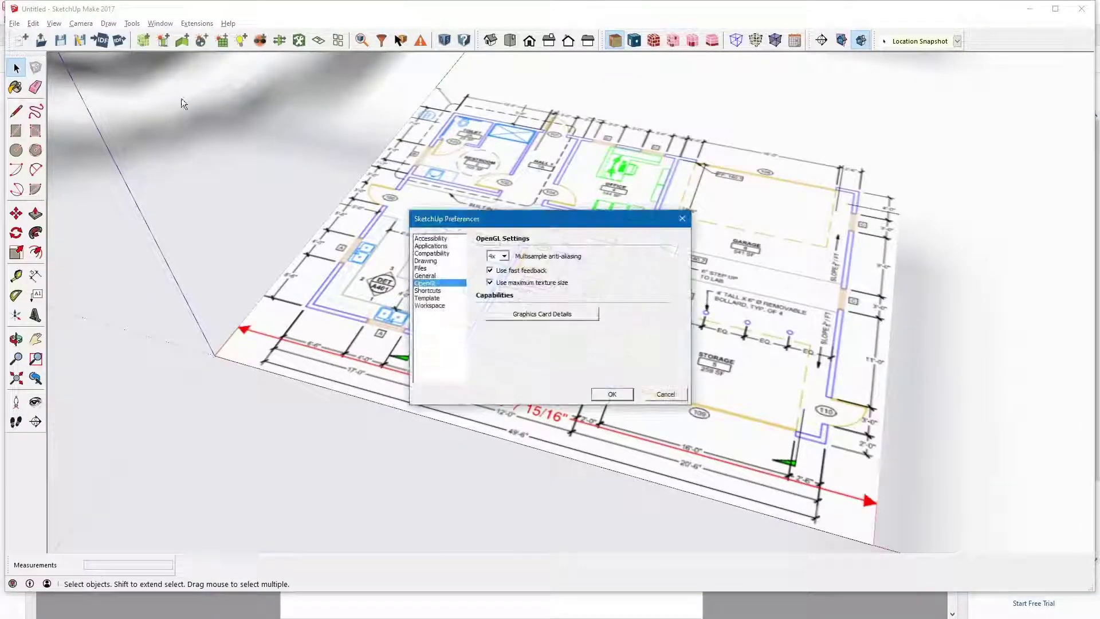
{"action": "left_click", "coordinate": [427, 290]}
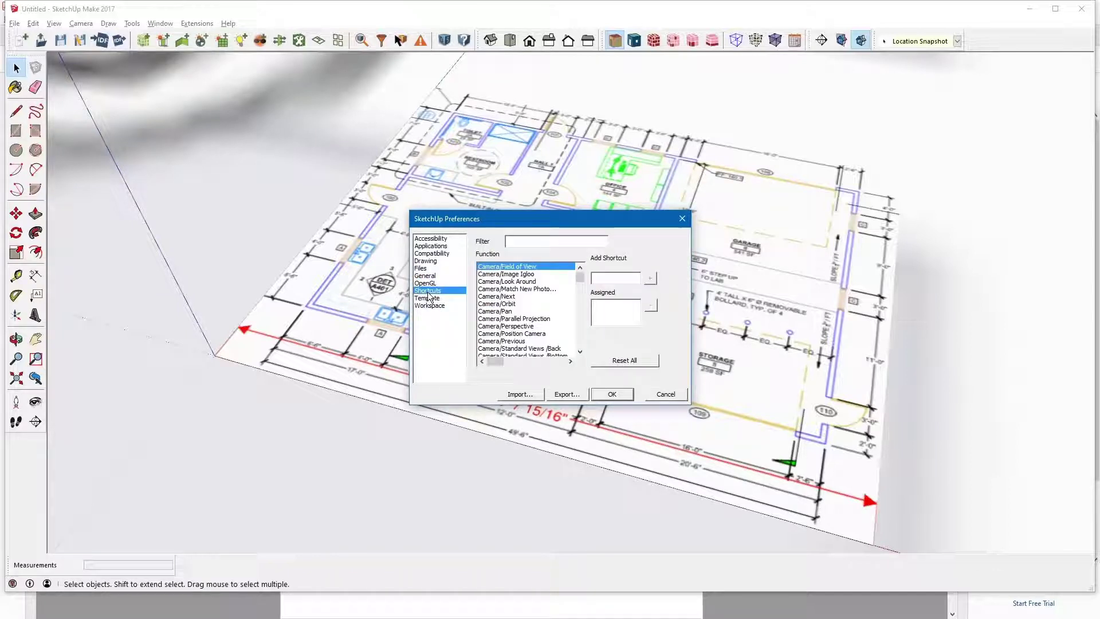
{"action": "left_click", "coordinate": [581, 242]}
{"action": "type", "text": "u"}
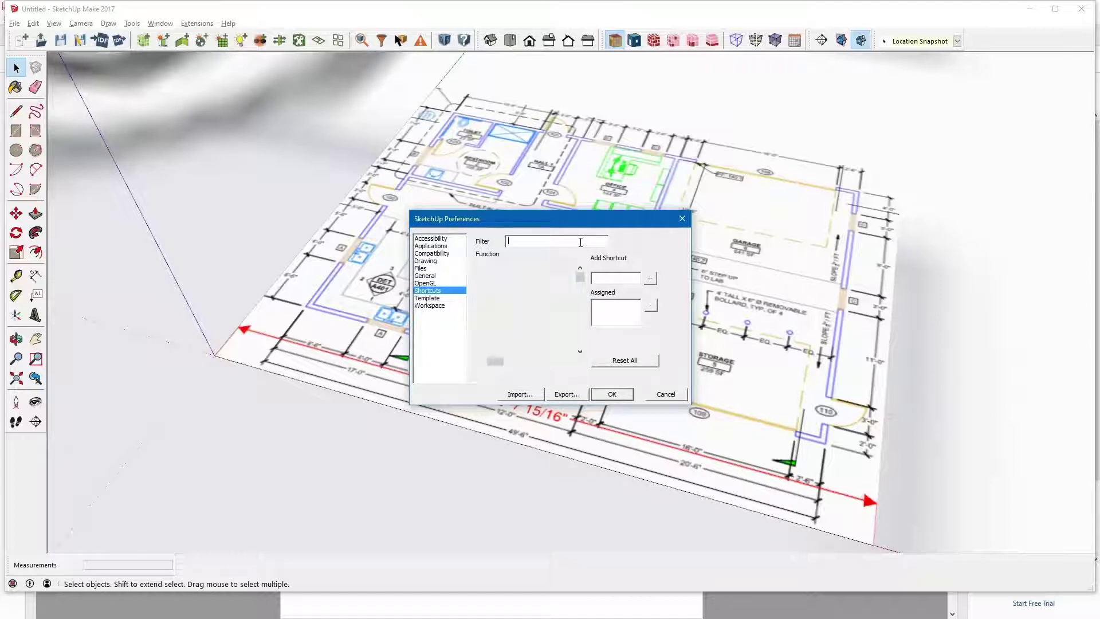
{"action": "type", "text": "nhid"}
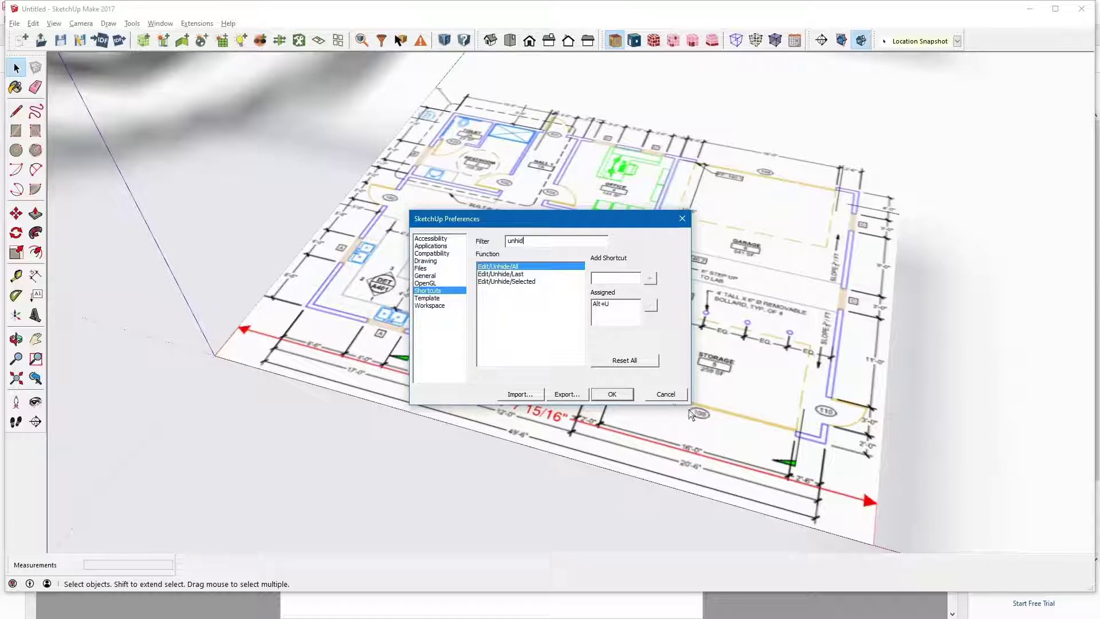
{"action": "left_click", "coordinate": [667, 395]}
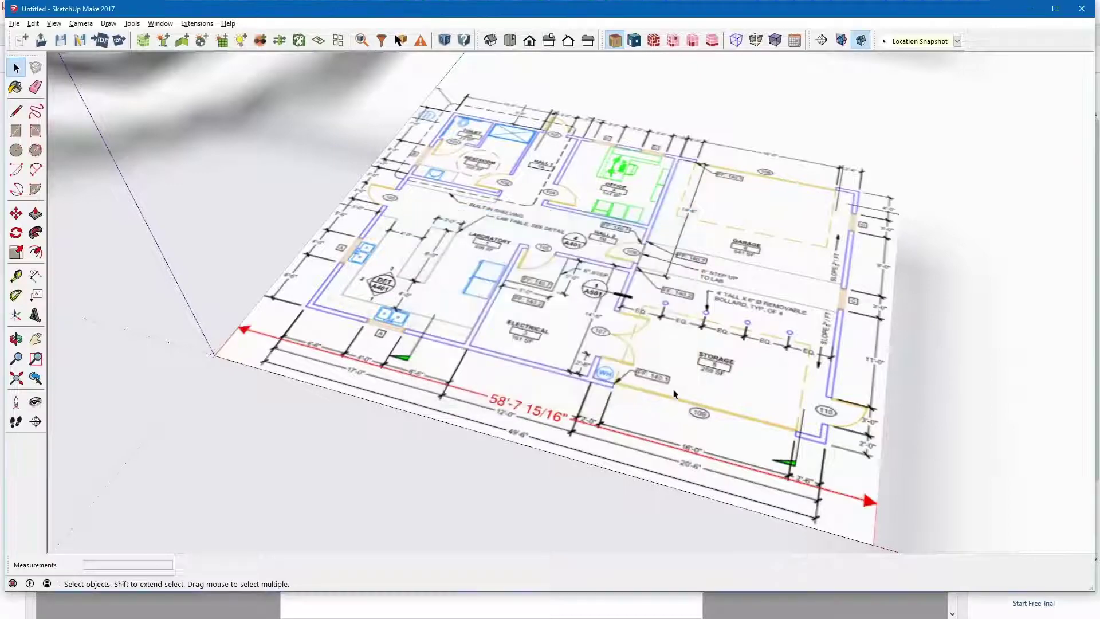
- Switch to the PDF in Adobe Acrobat Reader and highlight the rest of step 9, the note on modifying keyboard shortcuts
{"action": "key", "text": "alt+Tab"}
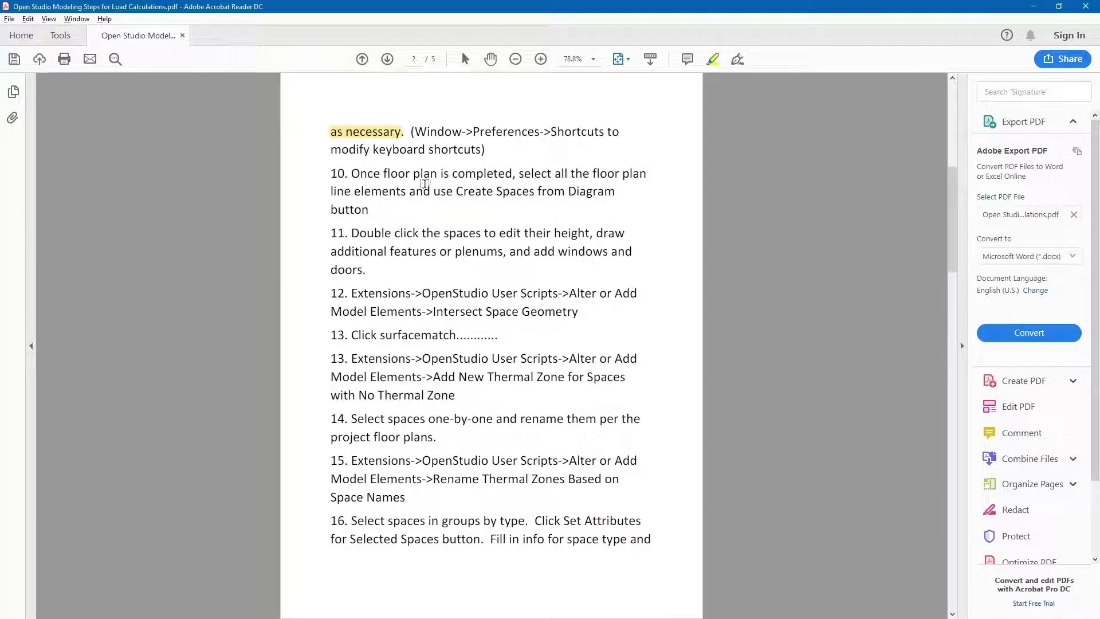
{"action": "key", "text": "alt"}
{"action": "left_click", "coordinate": [458, 116]}
{"action": "left_click", "coordinate": [397, 134]}
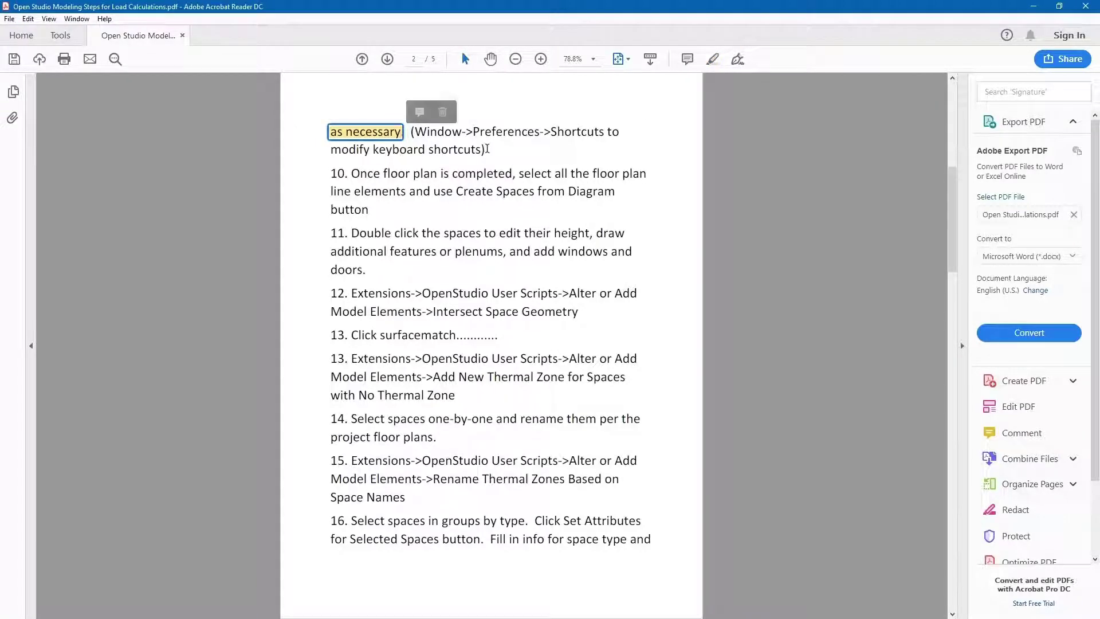
{"action": "left_click_drag", "start_coordinate": [486, 149], "coordinate": [410, 132]}
{"action": "left_click", "coordinate": [511, 154]}
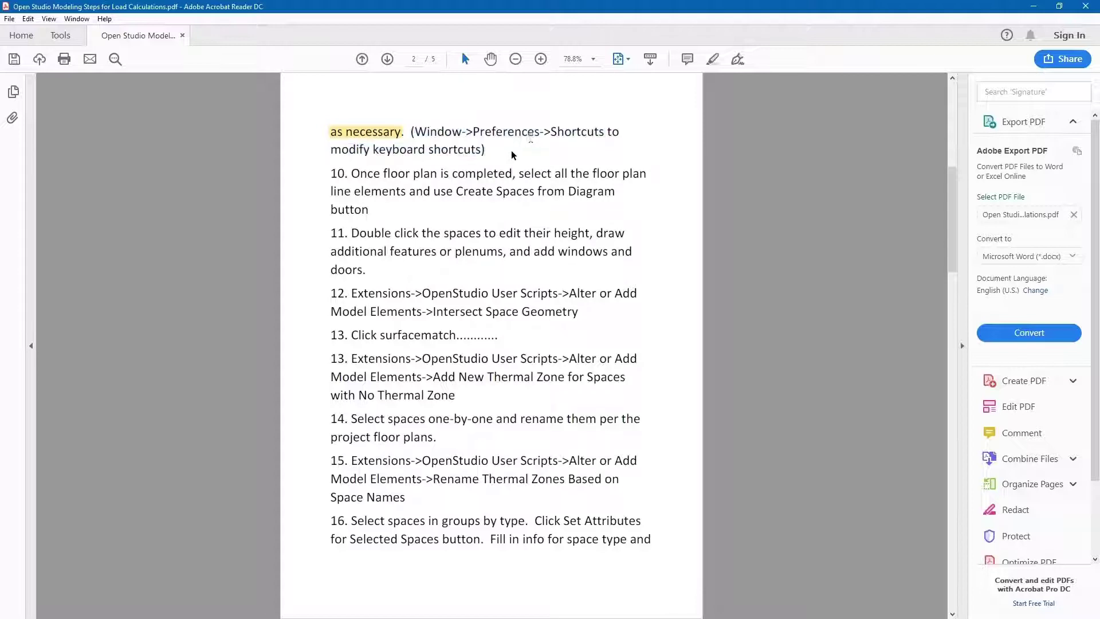
{"action": "left_click_drag", "start_coordinate": [485, 150], "coordinate": [366, 133]}
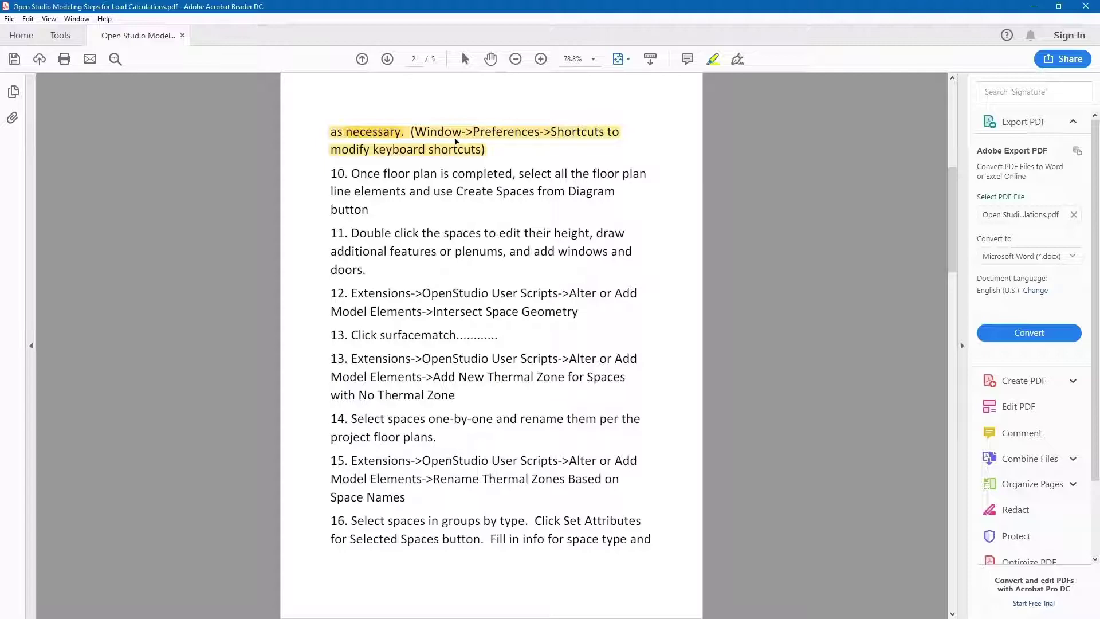
- Switch to SketchUp and trace a rectangle from the laboratory's outer corner to the upper Hall 1/office wall corner, about 34 ft 6 in by 16 ft 5 in
{"action": "key", "text": "ctrl+s"}
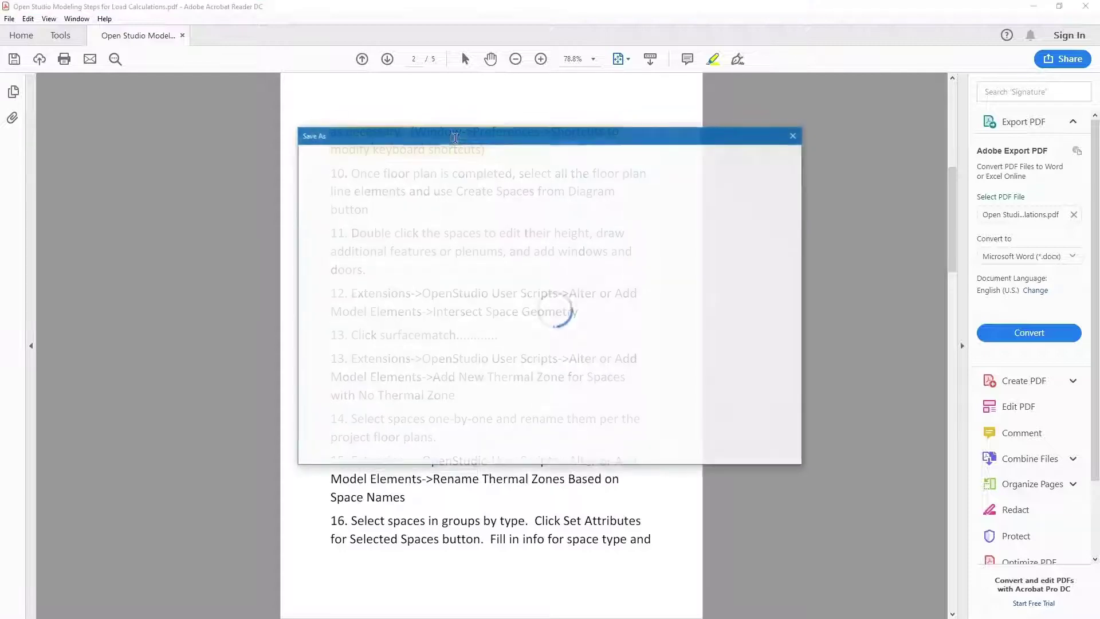
{"action": "left_click", "coordinate": [771, 443]}
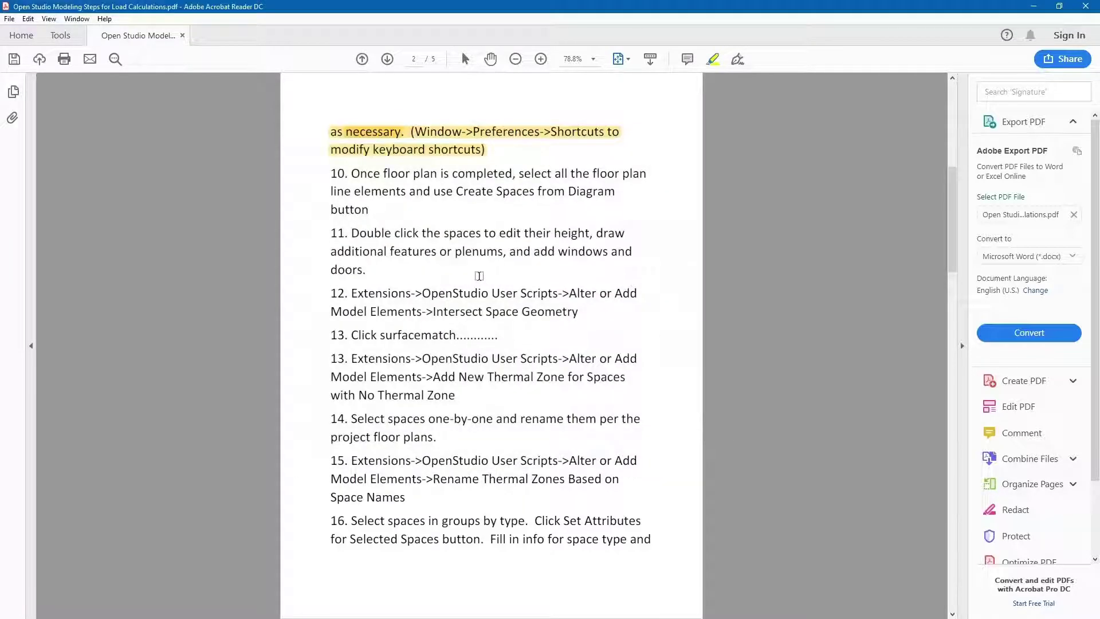
{"action": "key", "text": "alt+Tab"}
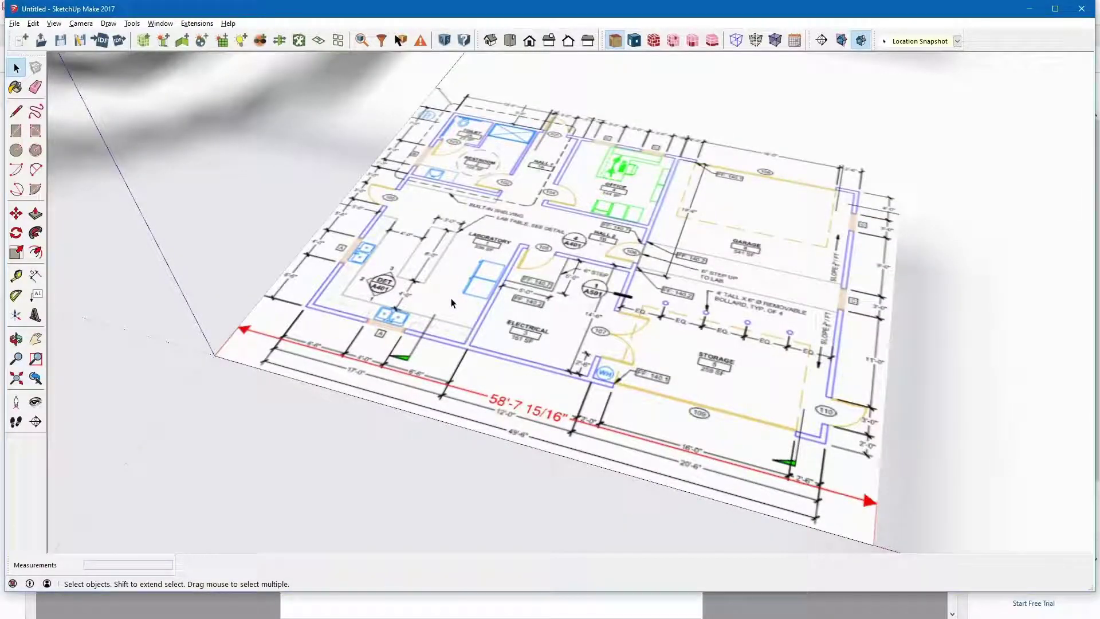
{"action": "scroll", "coordinate": [329, 221], "scroll_direction": "up", "scroll_amount": 3}
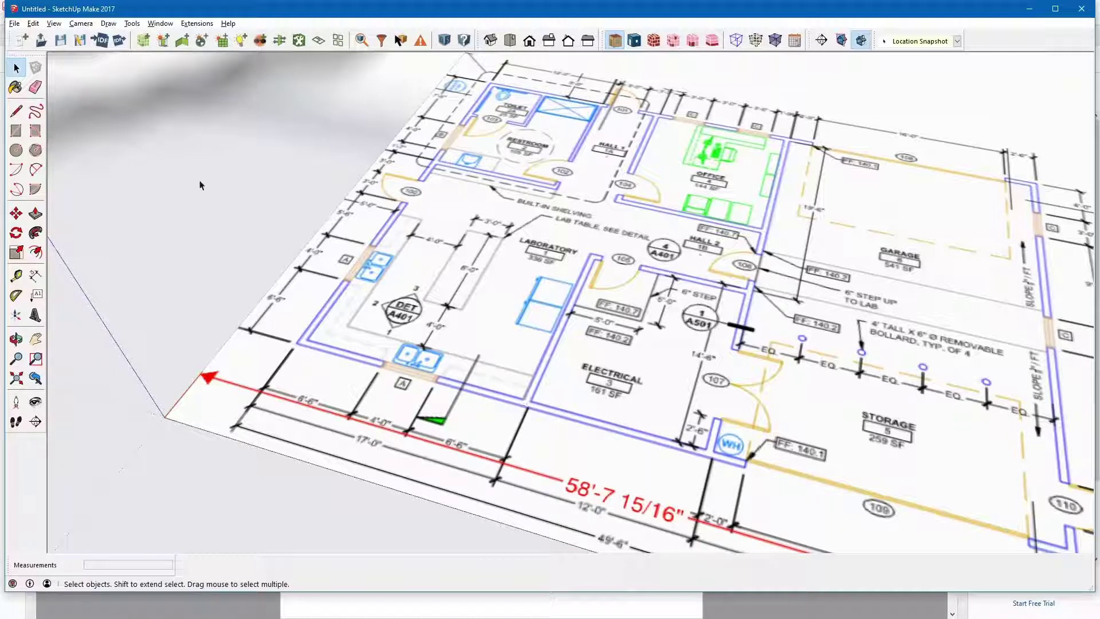
{"action": "left_click", "coordinate": [15, 132]}
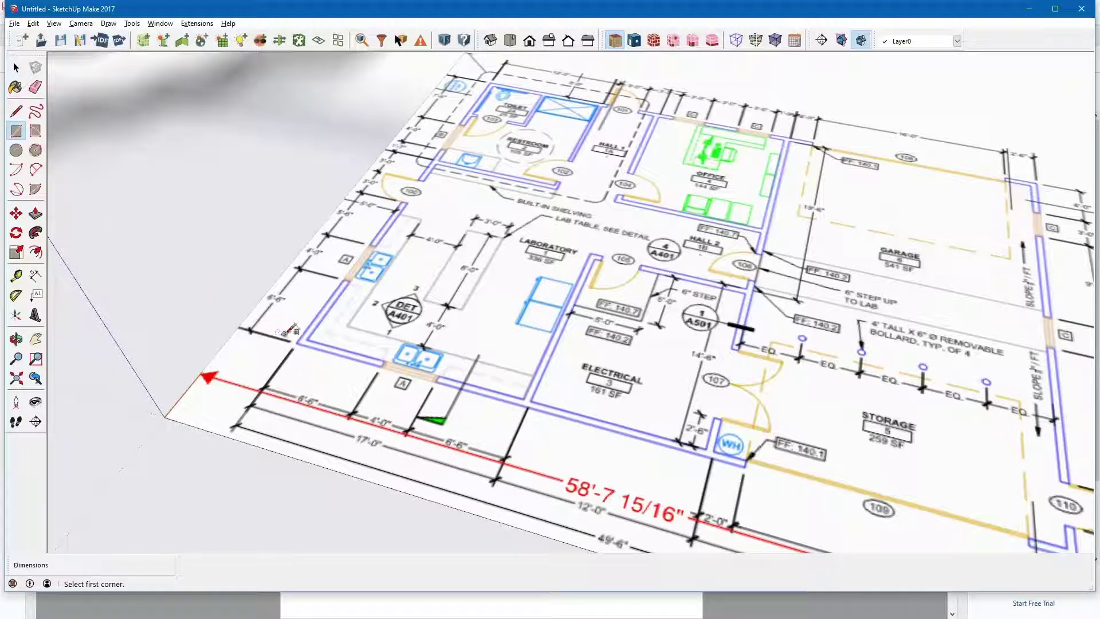
{"action": "left_click", "coordinate": [303, 342]}
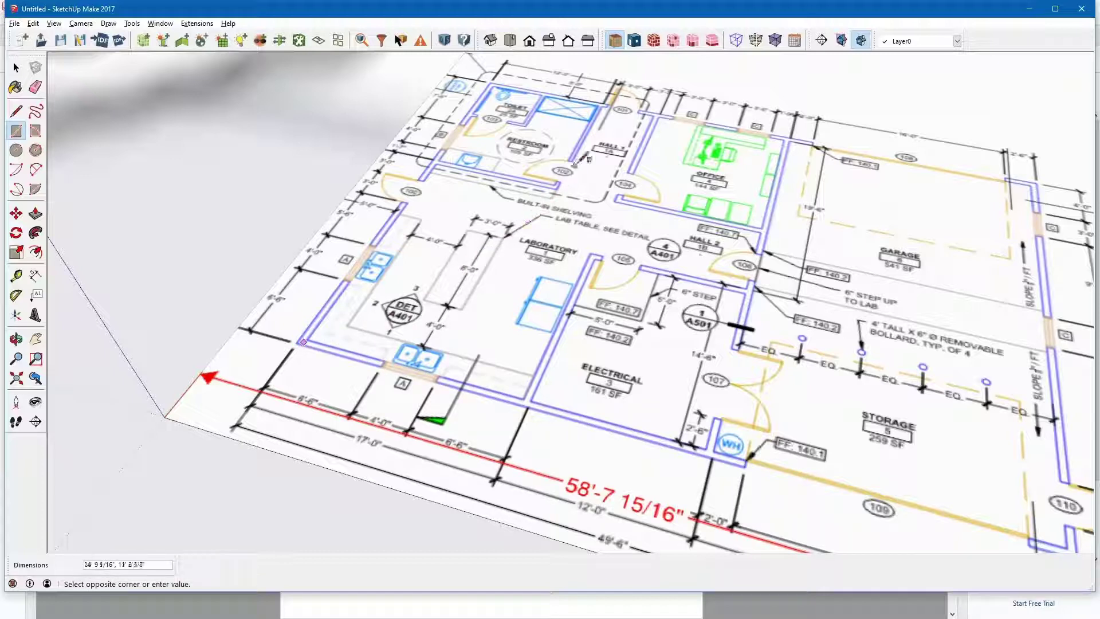
{"action": "left_click", "coordinate": [657, 114]}
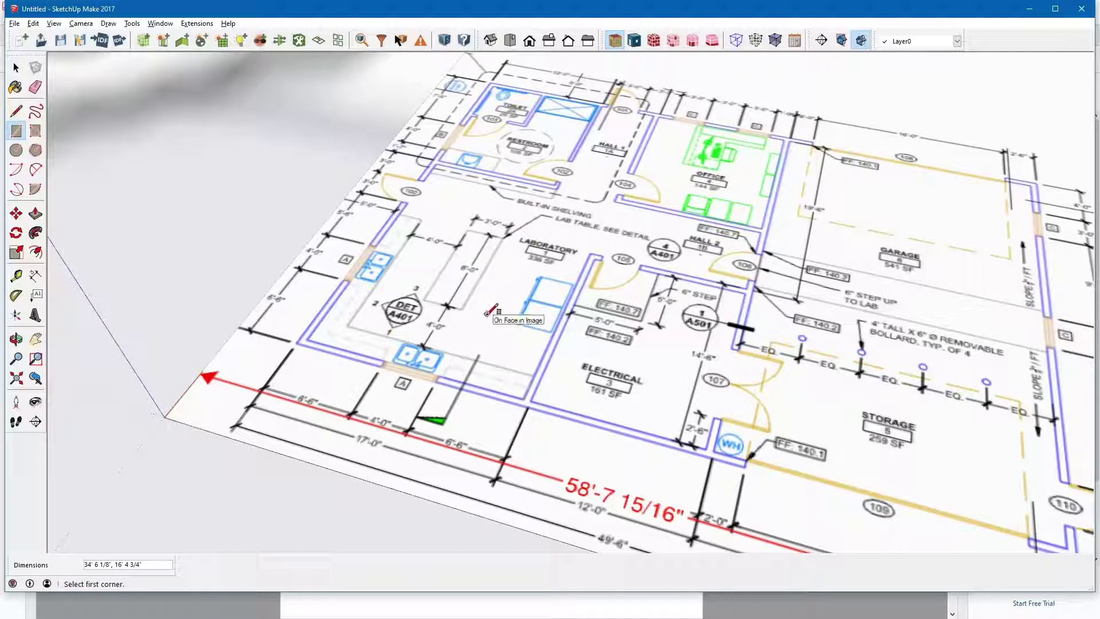
{"action": "key", "text": "space"}
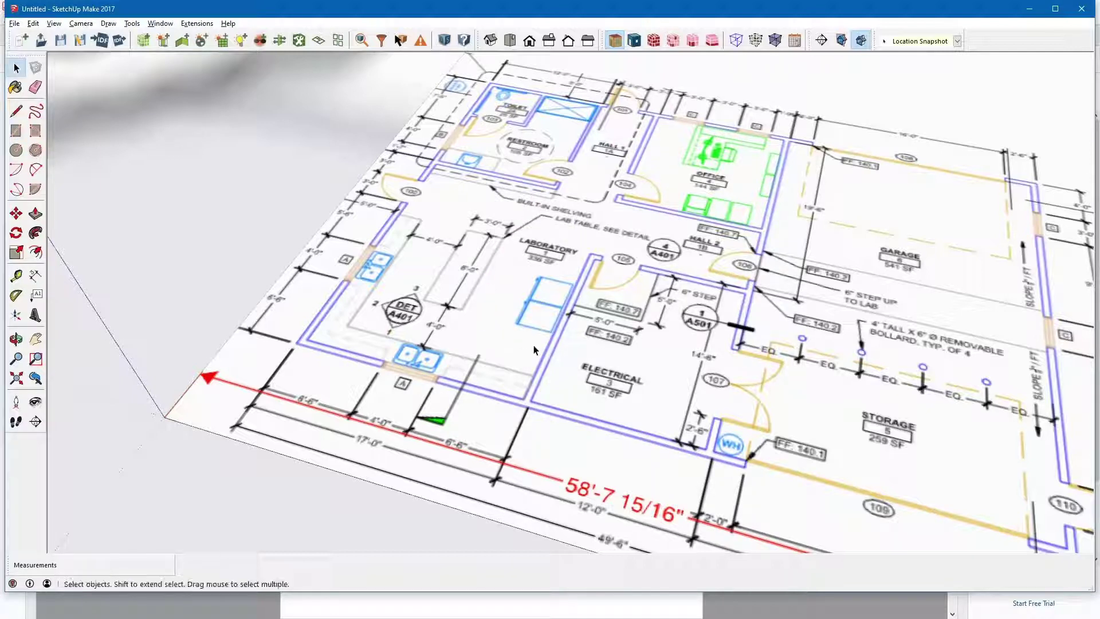
- Hide the floor plan image to inspect the traced rectangle beneath it, and restore the image
{"action": "left_click", "coordinate": [659, 362]}
{"action": "right_click", "coordinate": [658, 362]}
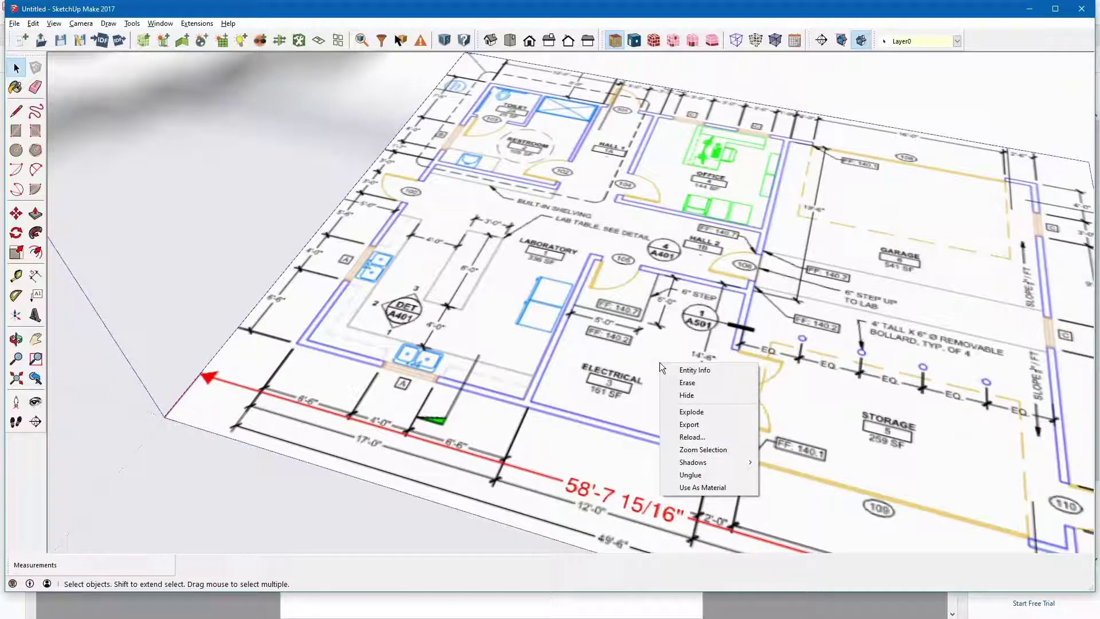
{"action": "left_click", "coordinate": [691, 396]}
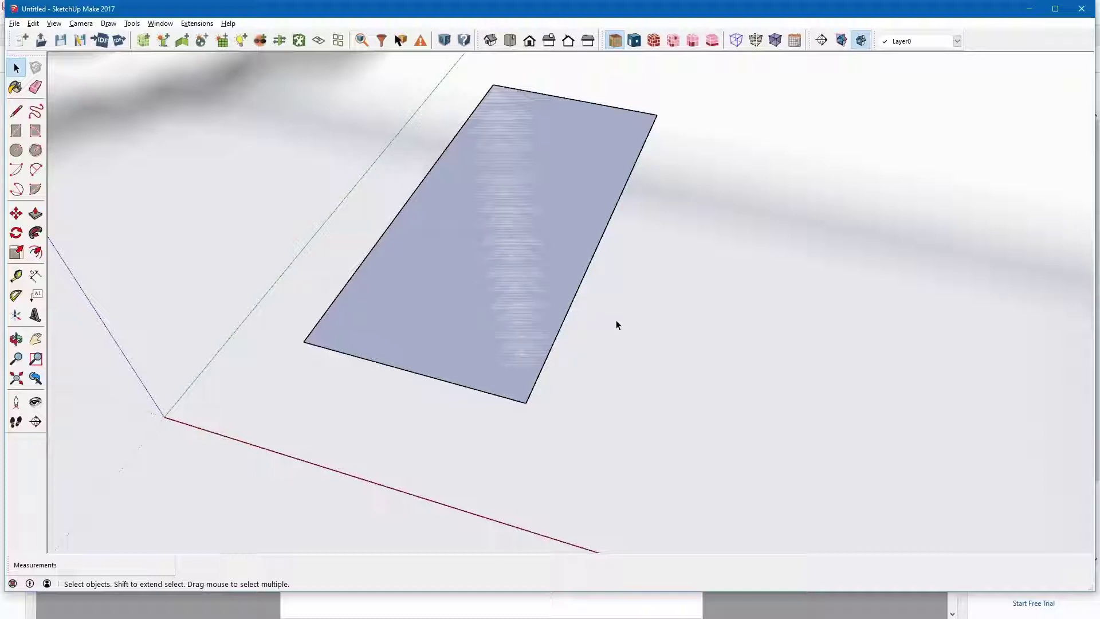
{"action": "key", "text": "ctrl+z"}
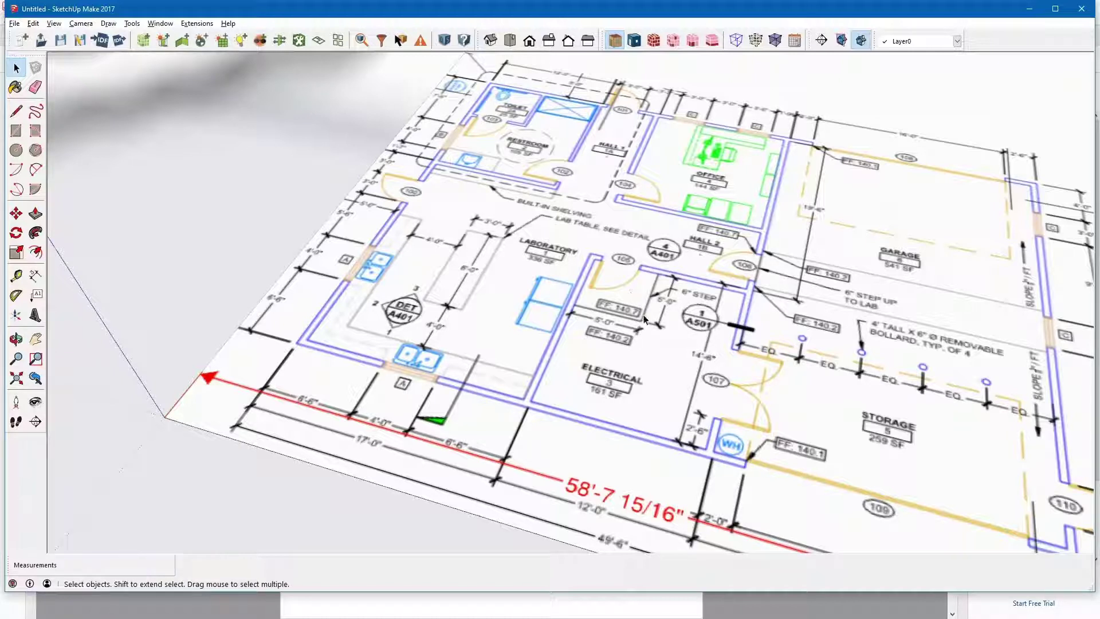
{"action": "right_click", "coordinate": [676, 299]}
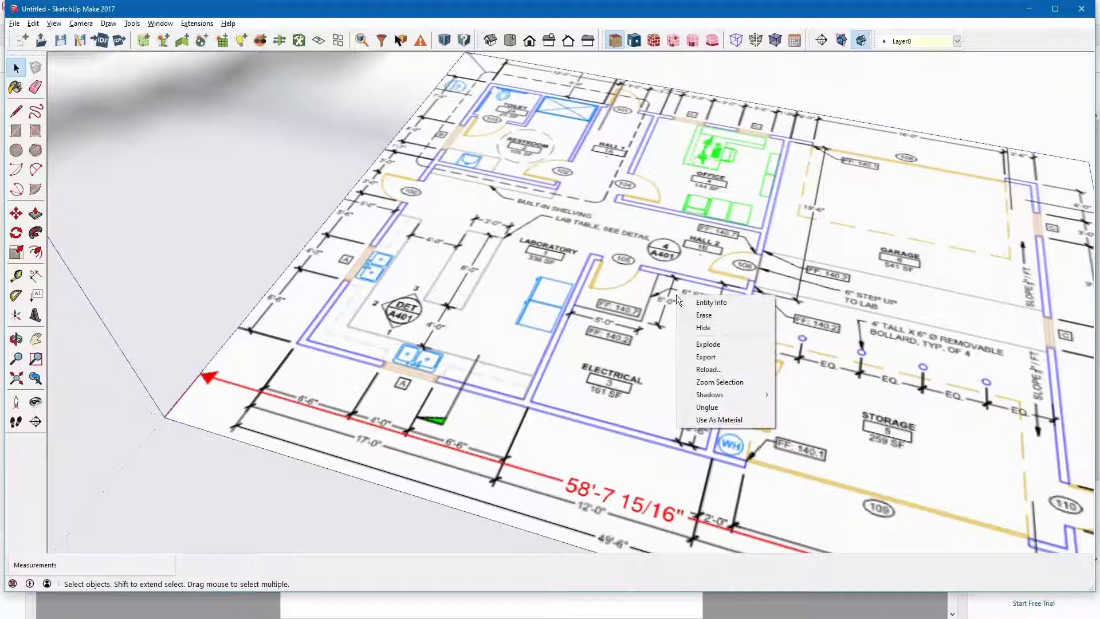
{"action": "left_click", "coordinate": [702, 327]}
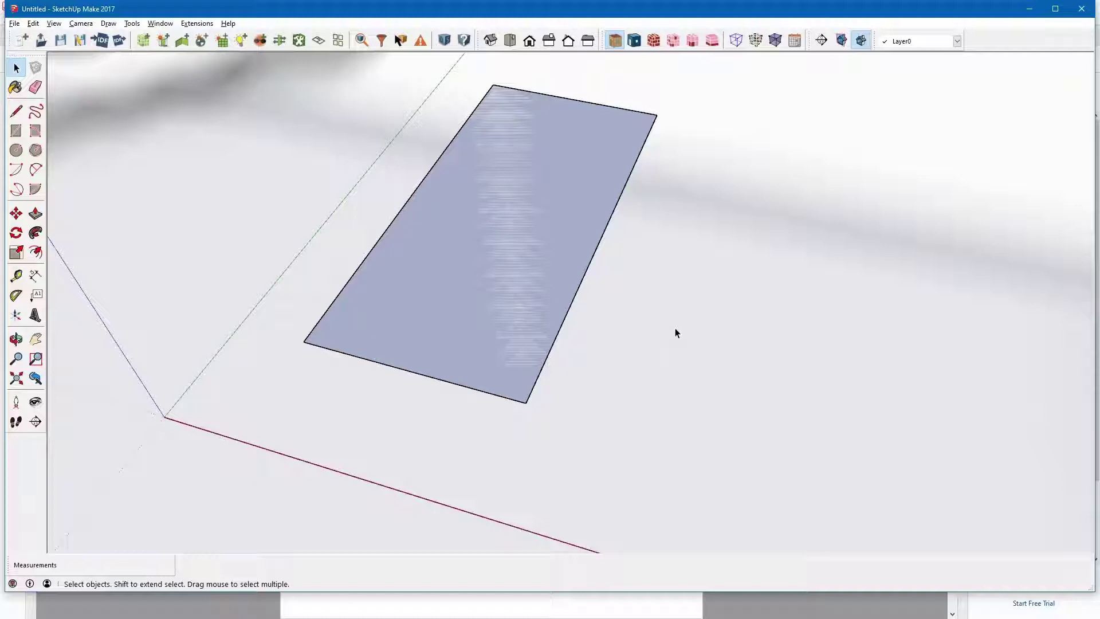
{"action": "key", "text": "ctrl+z"}
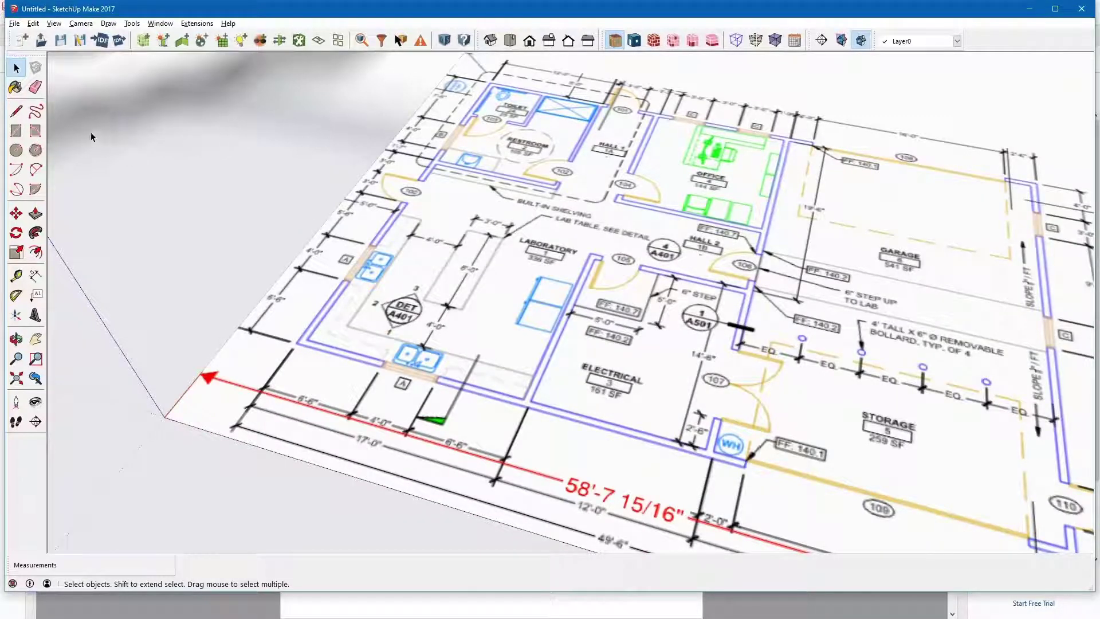
- Trace a rectangle around the toilet and restroom, about 12 ft 10 in by 10 ft 11 in, and check it with the floor plan image briefly hidden
{"action": "left_click", "coordinate": [16, 132]}
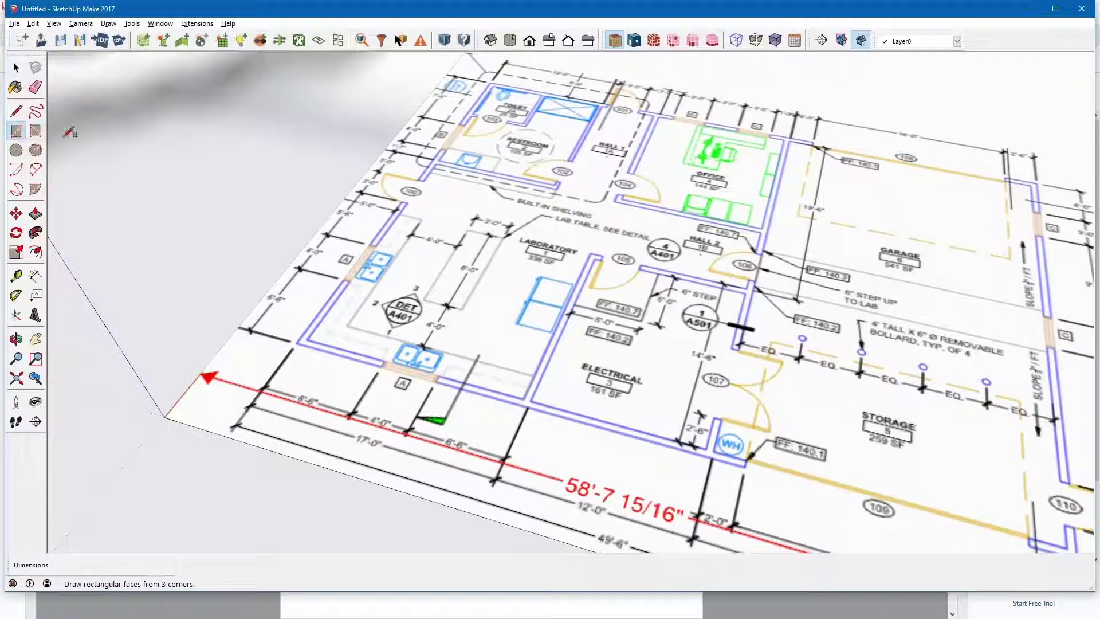
{"action": "left_click", "coordinate": [492, 85]}
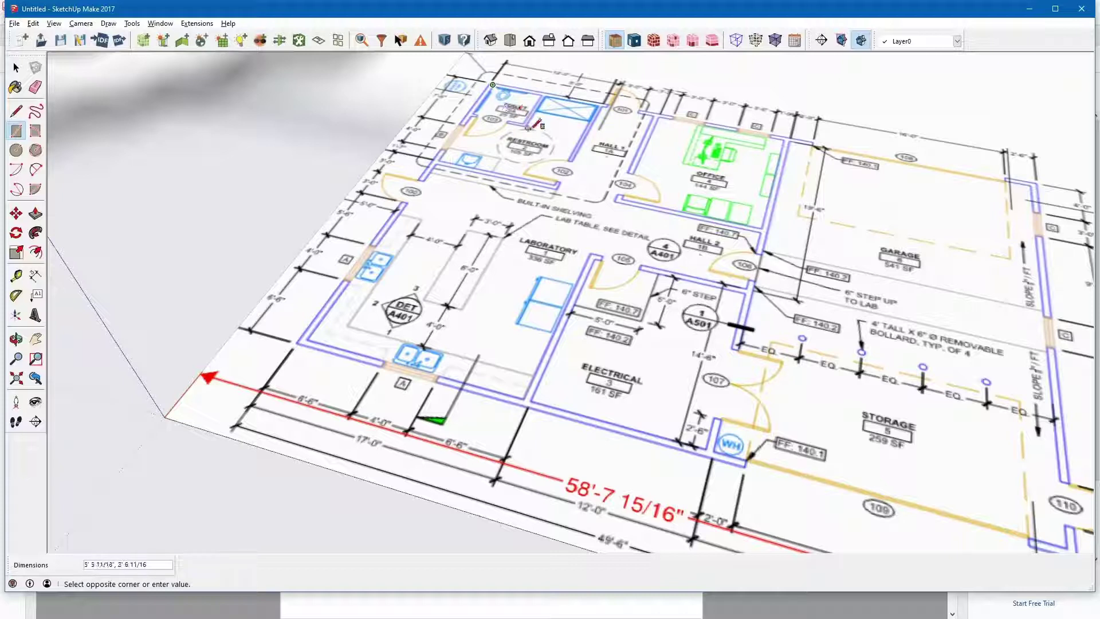
{"action": "left_click", "coordinate": [555, 186]}
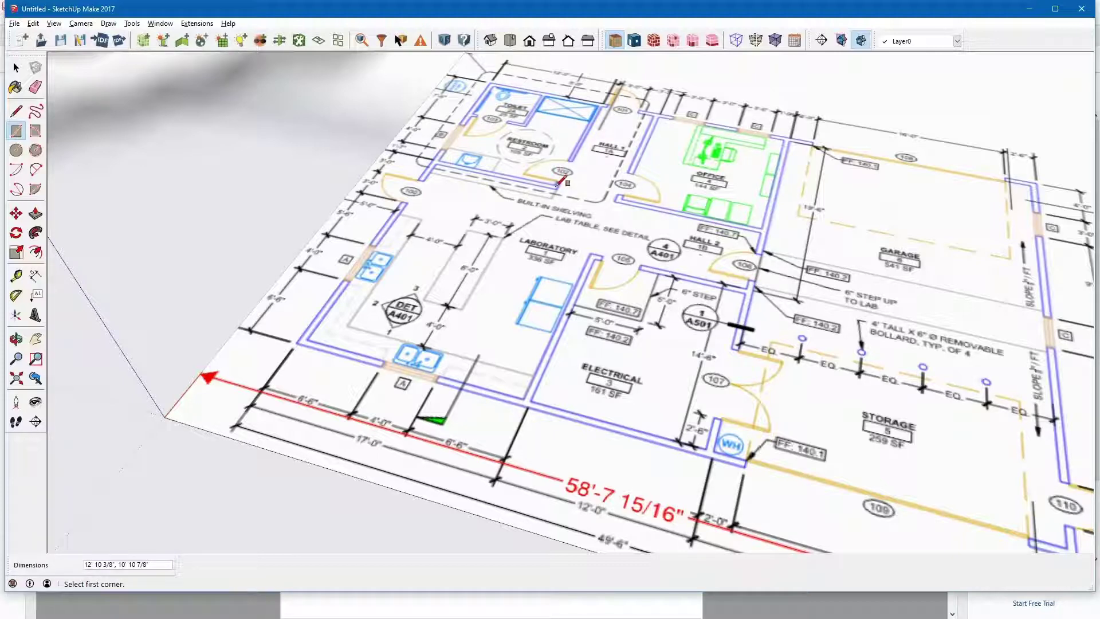
{"action": "key", "text": "space"}
{"action": "left_click", "coordinate": [754, 255]}
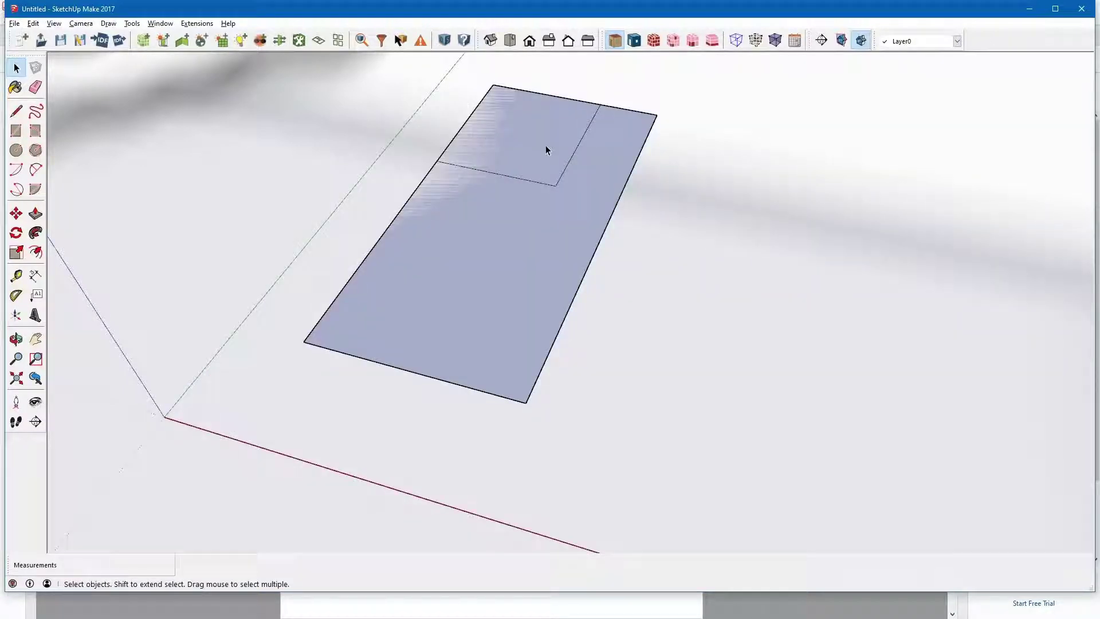
{"action": "key", "text": "ctrl+z"}
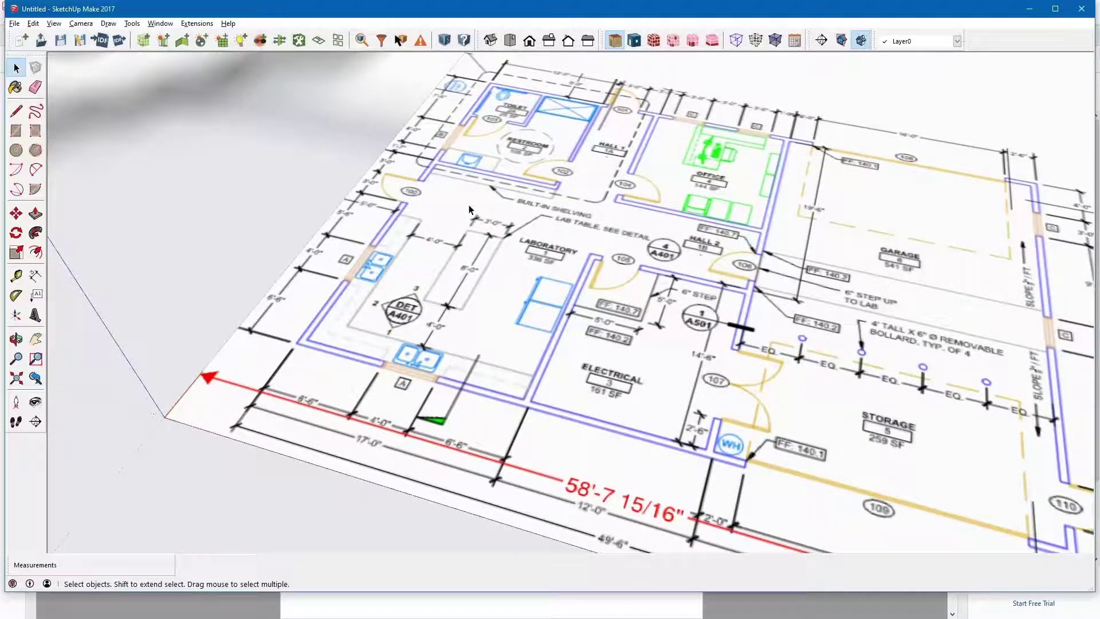
- Trace a rectangle over the office, about 14 ft 8 in by 12 ft 3 in, and hide the floor plan image to inspect it
{"action": "left_click", "coordinate": [17, 131]}
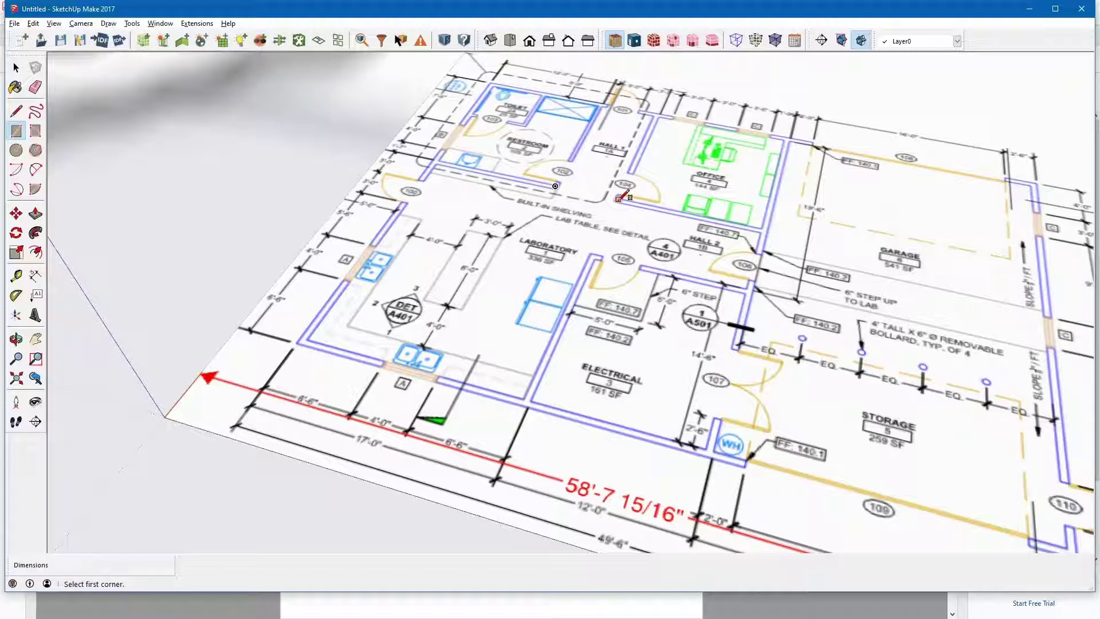
{"action": "left_click", "coordinate": [618, 198]}
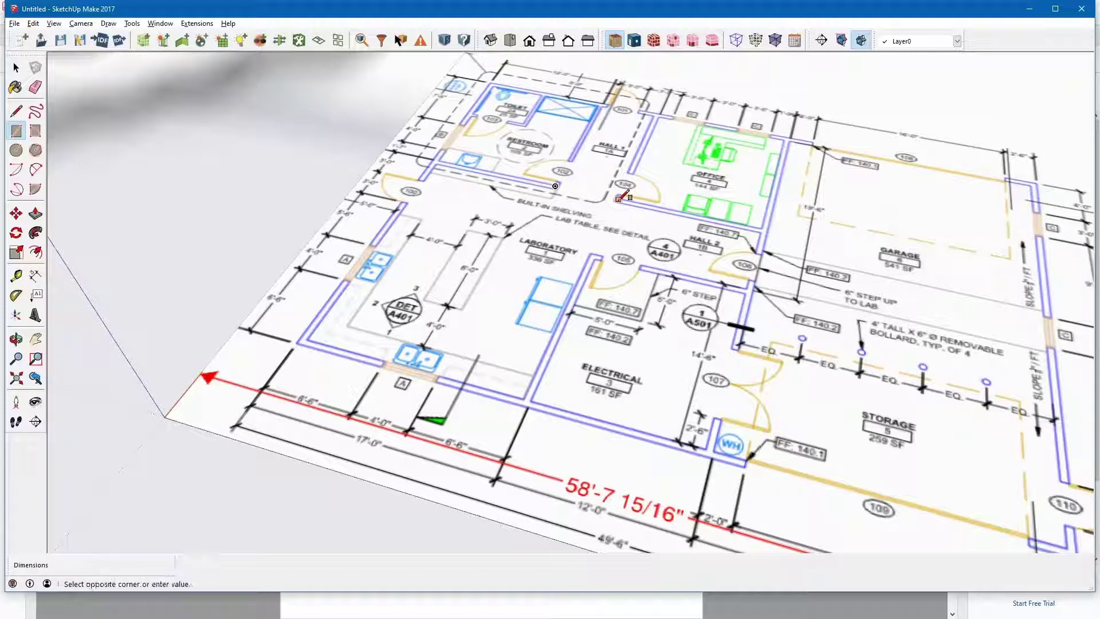
{"action": "left_click", "coordinate": [792, 130]}
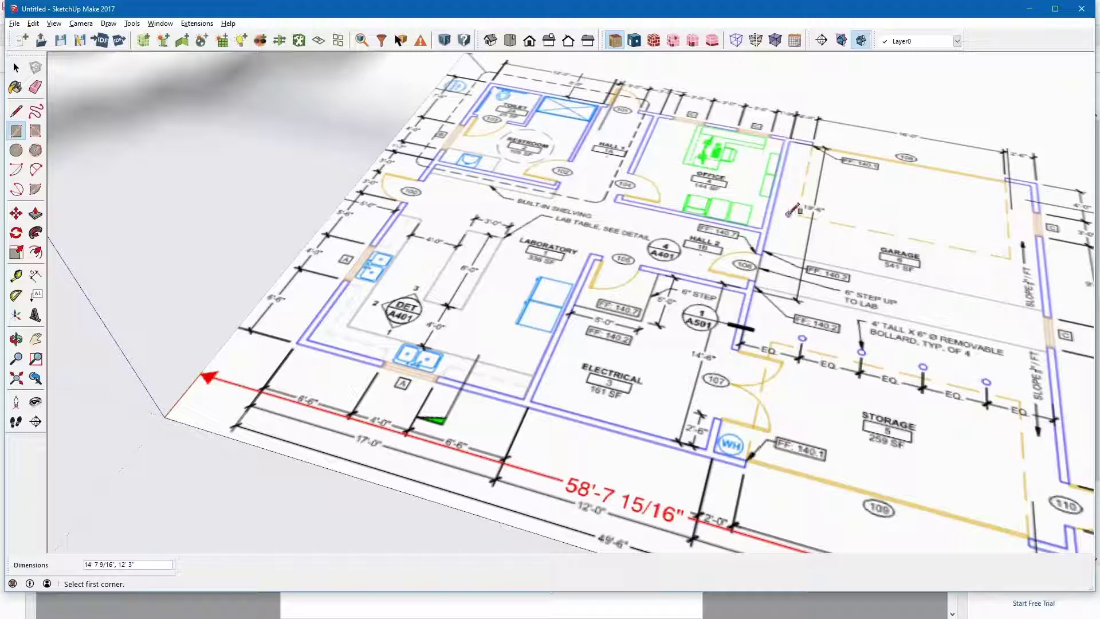
{"action": "key", "text": "space"}
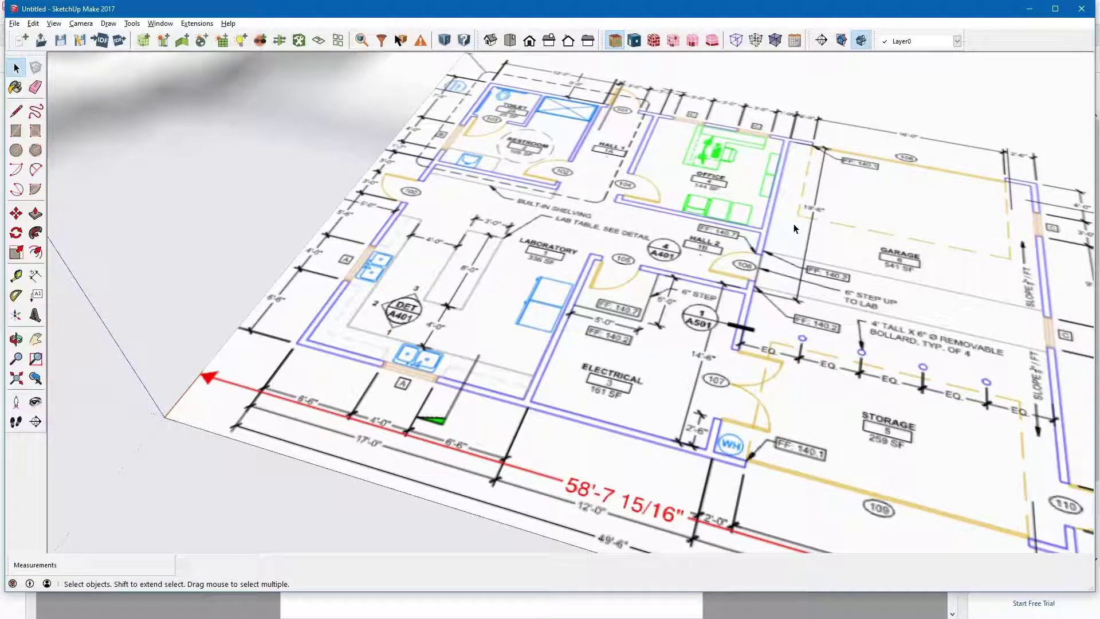
{"action": "right_click", "coordinate": [832, 253]}
{"action": "left_click", "coordinate": [851, 278]}
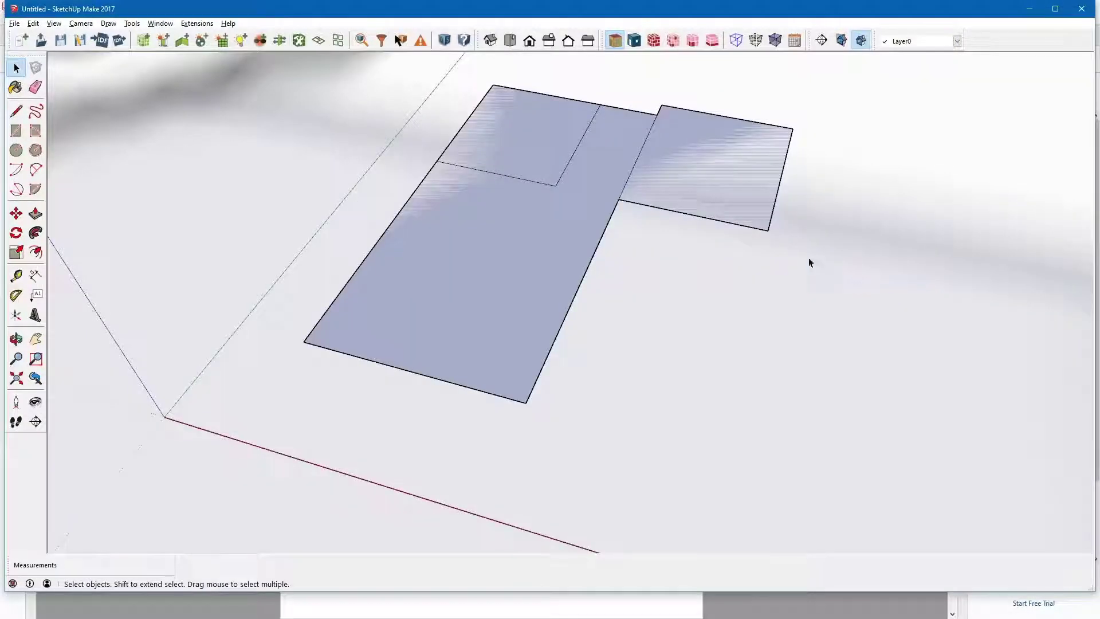
- Delete the office rectangle's face together with its bounding edges
{"action": "double_click", "coordinate": [724, 189]}
{"action": "left_click", "coordinate": [835, 240]}
{"action": "left_click", "coordinate": [726, 184]}
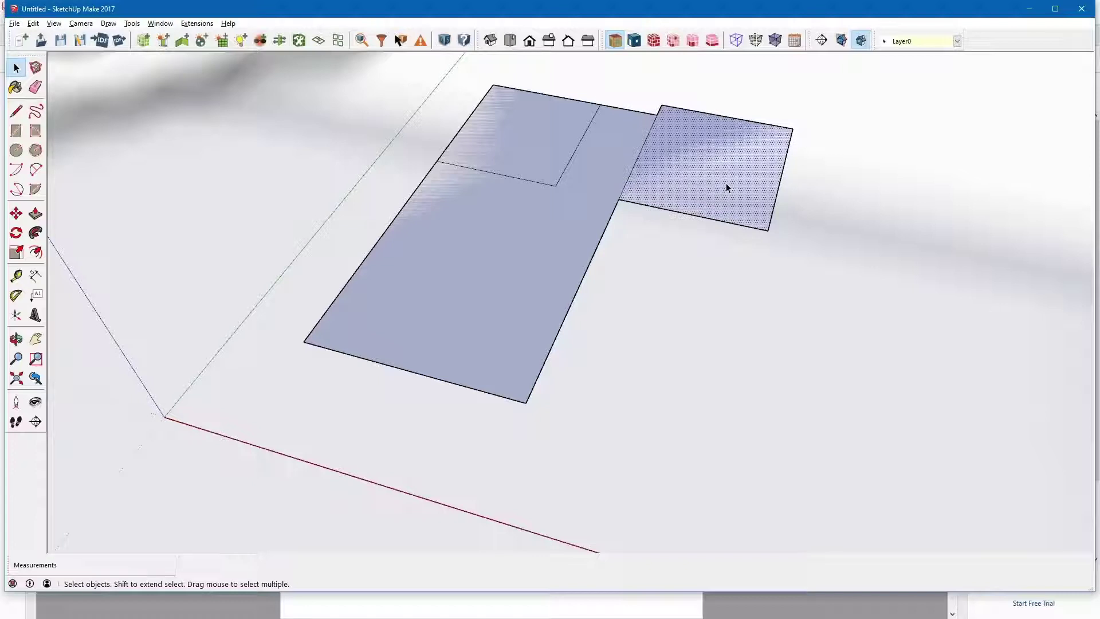
{"action": "double_click", "coordinate": [726, 186]}
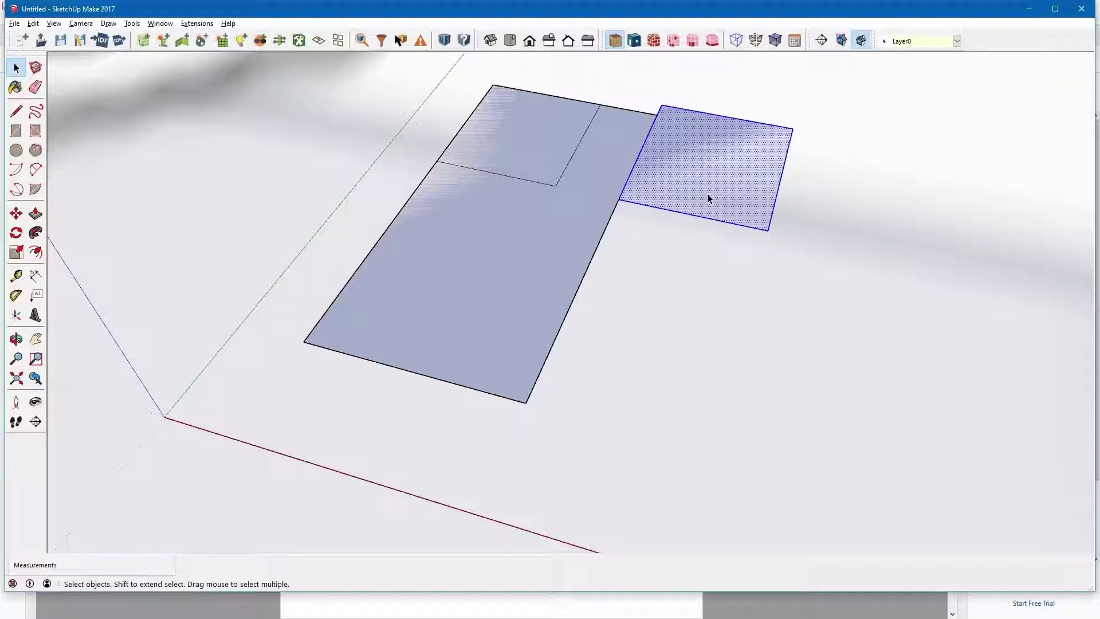
{"action": "key", "text": "Delete"}
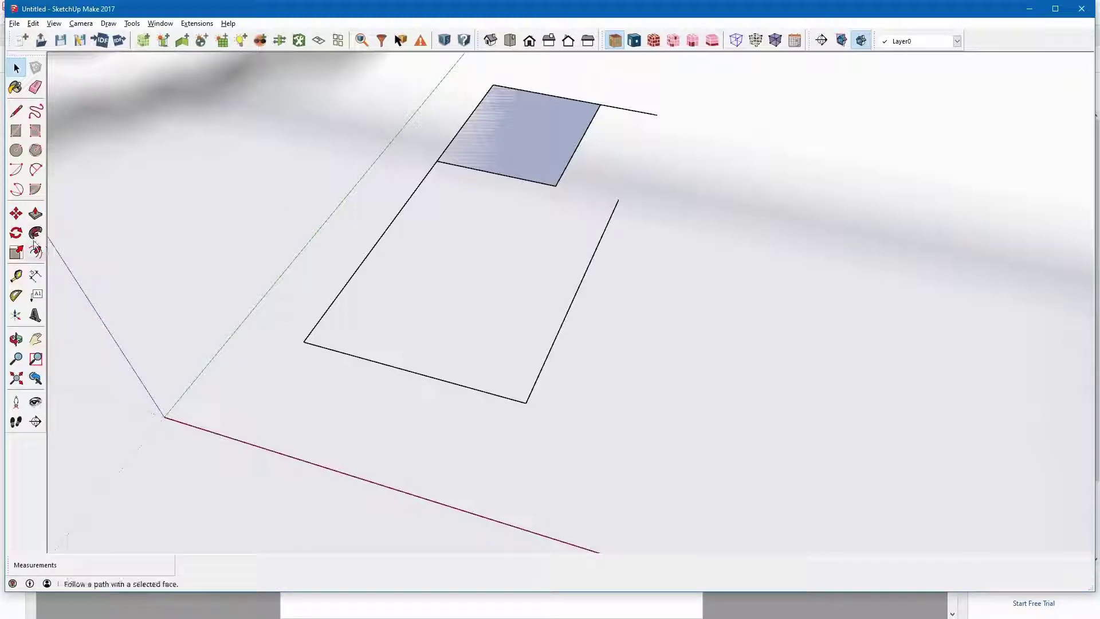
- Restore the large rectangle's face by stretching its open side edge to the corner and retracing the adjoining edge, and show the floor plan image again
{"action": "left_click", "coordinate": [16, 216]}
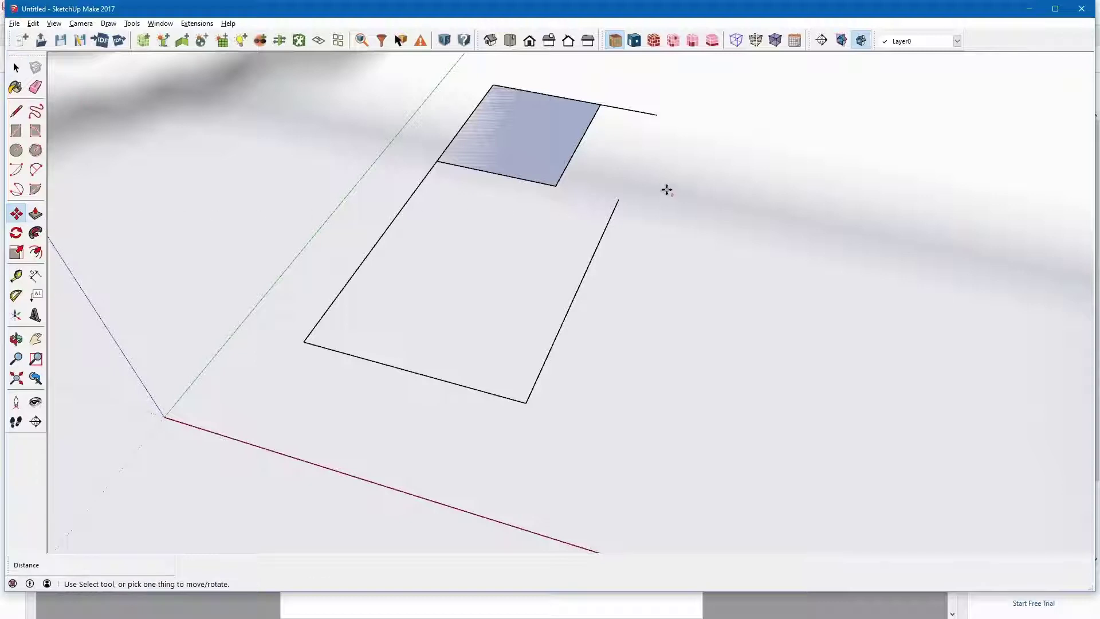
{"action": "left_click", "coordinate": [617, 197]}
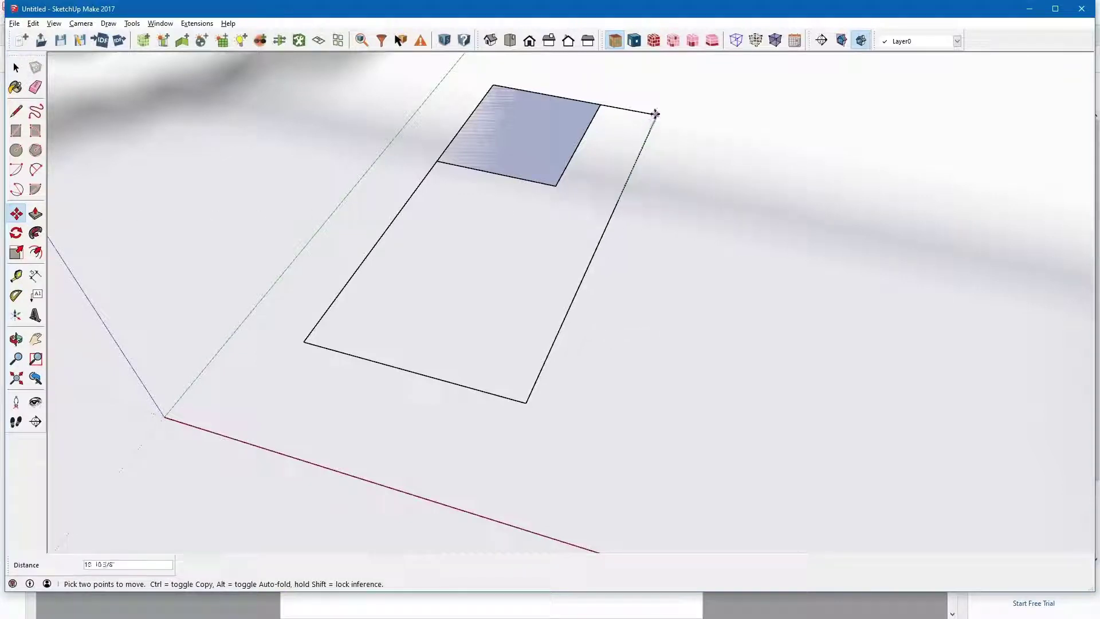
{"action": "left_click", "coordinate": [657, 114]}
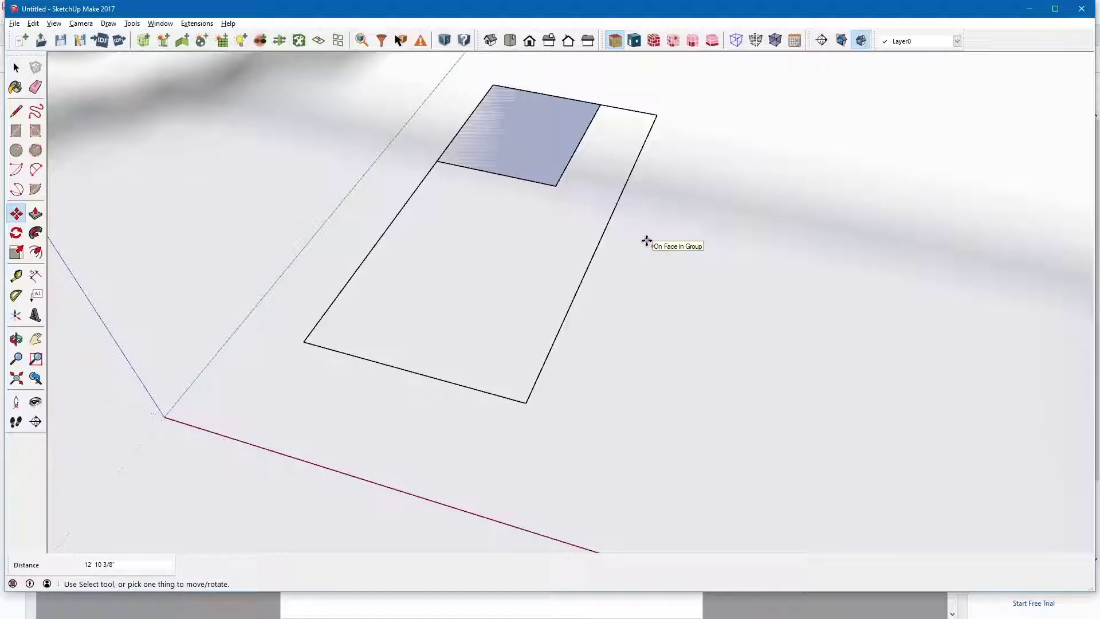
{"action": "key", "text": "l"}
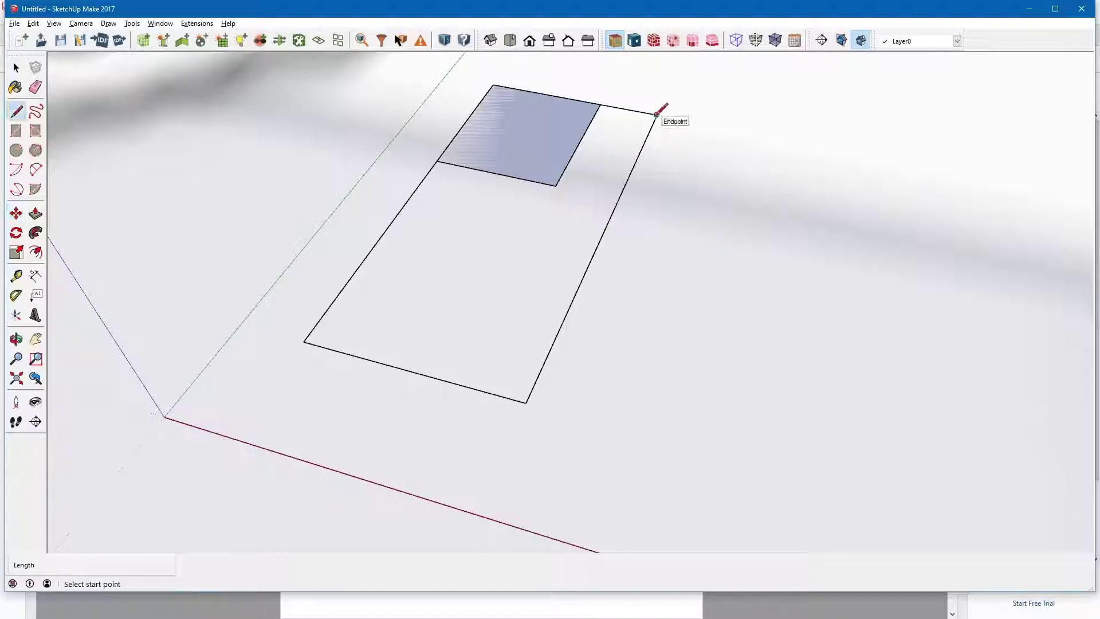
{"action": "left_click", "coordinate": [656, 114]}
{"action": "left_click", "coordinate": [600, 104]}
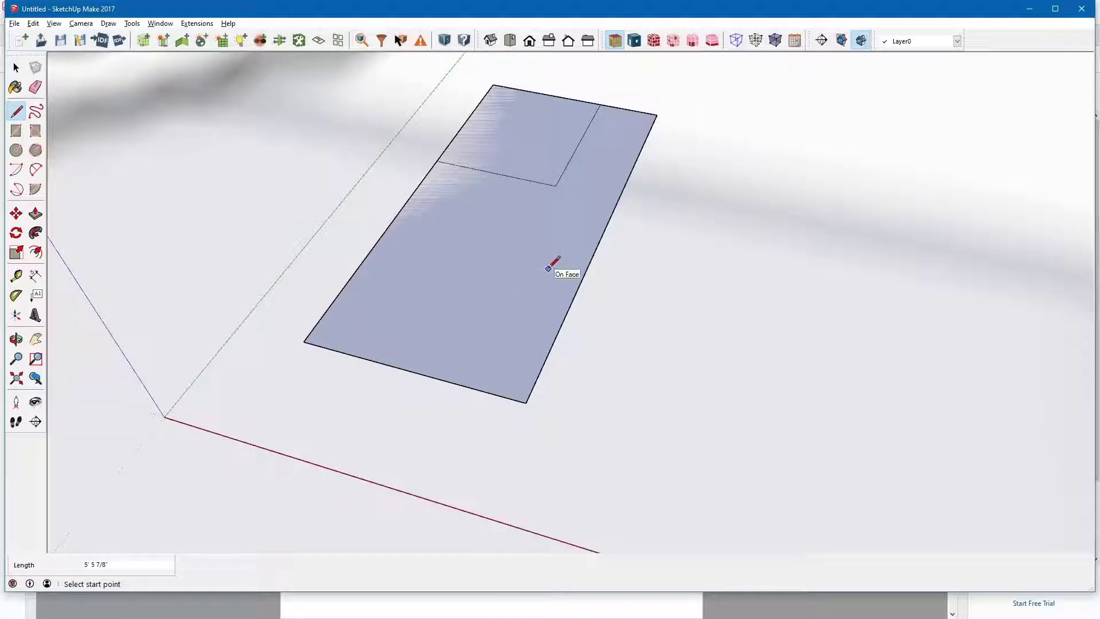
{"action": "key", "text": "space"}
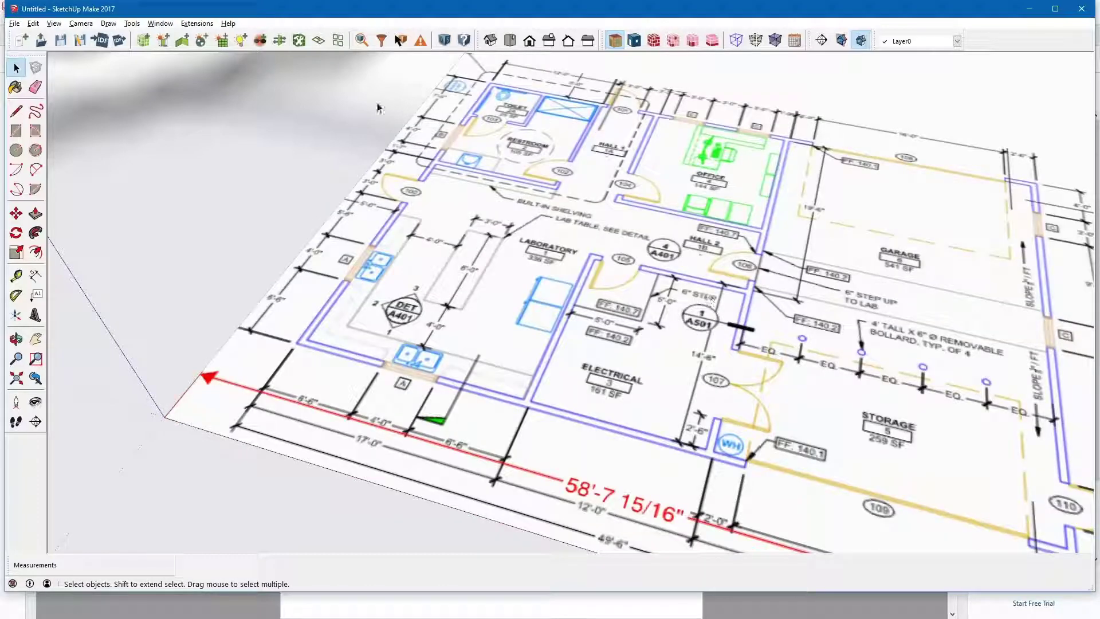
- Trace a rectangle over the office, about 12 ft 10 in by 12 ft, and check it with the floor plan image briefly hidden
{"action": "left_click", "coordinate": [16, 111]}
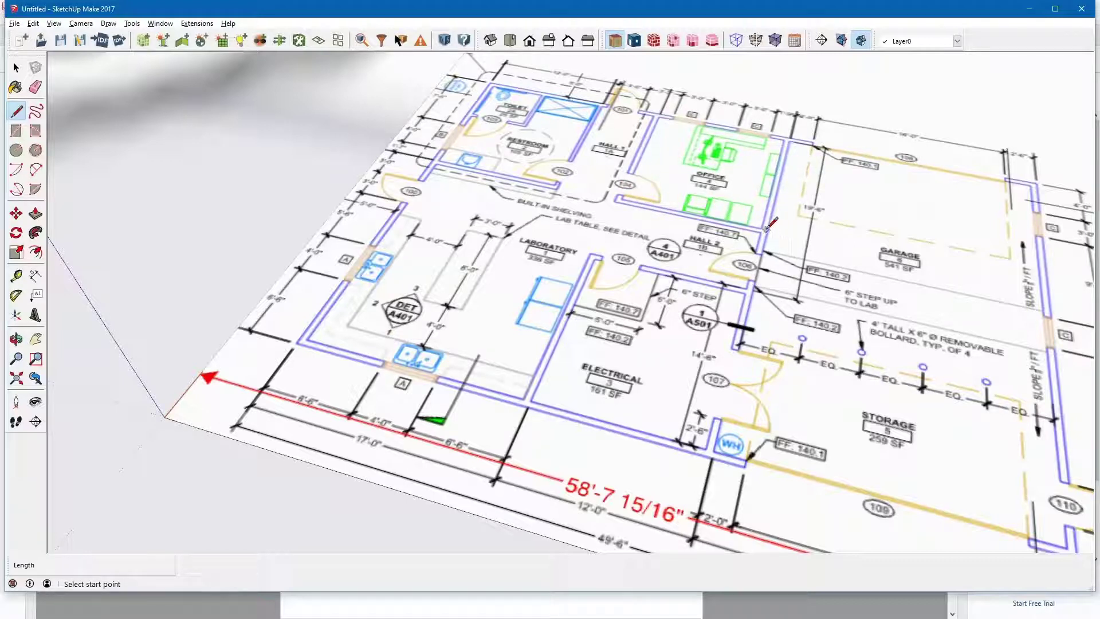
{"action": "left_click", "coordinate": [17, 132]}
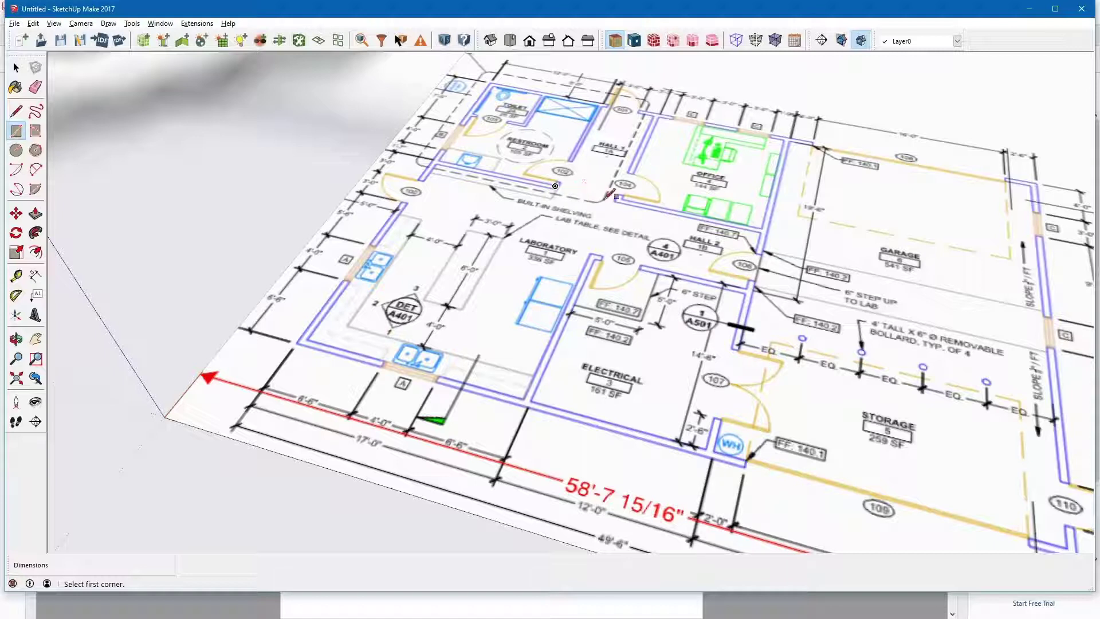
{"action": "left_click", "coordinate": [762, 229]}
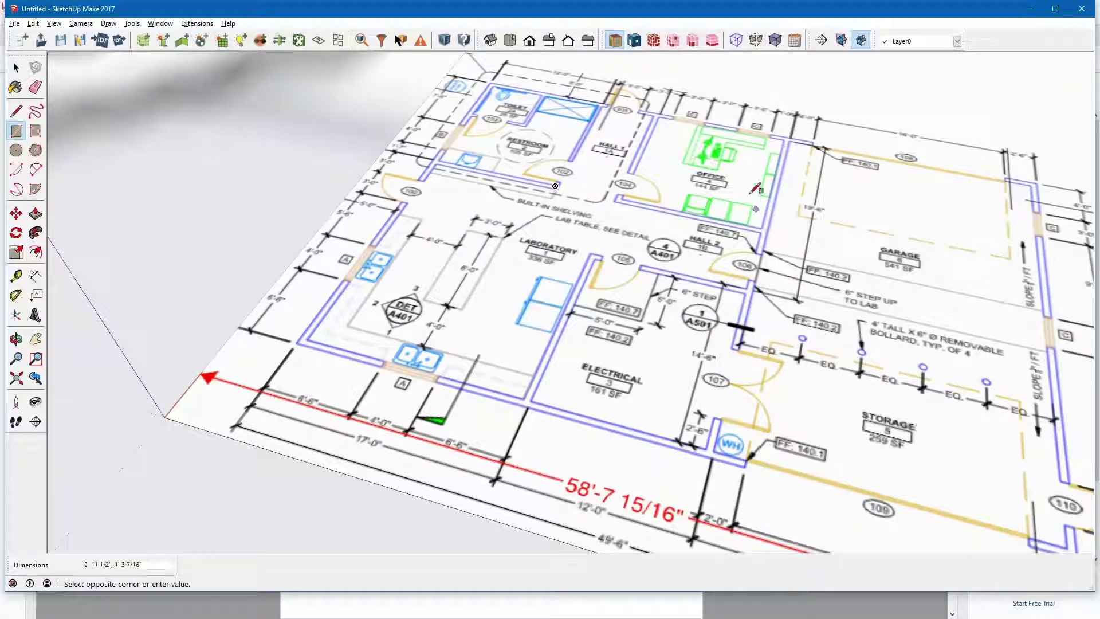
{"action": "left_click", "coordinate": [663, 116]}
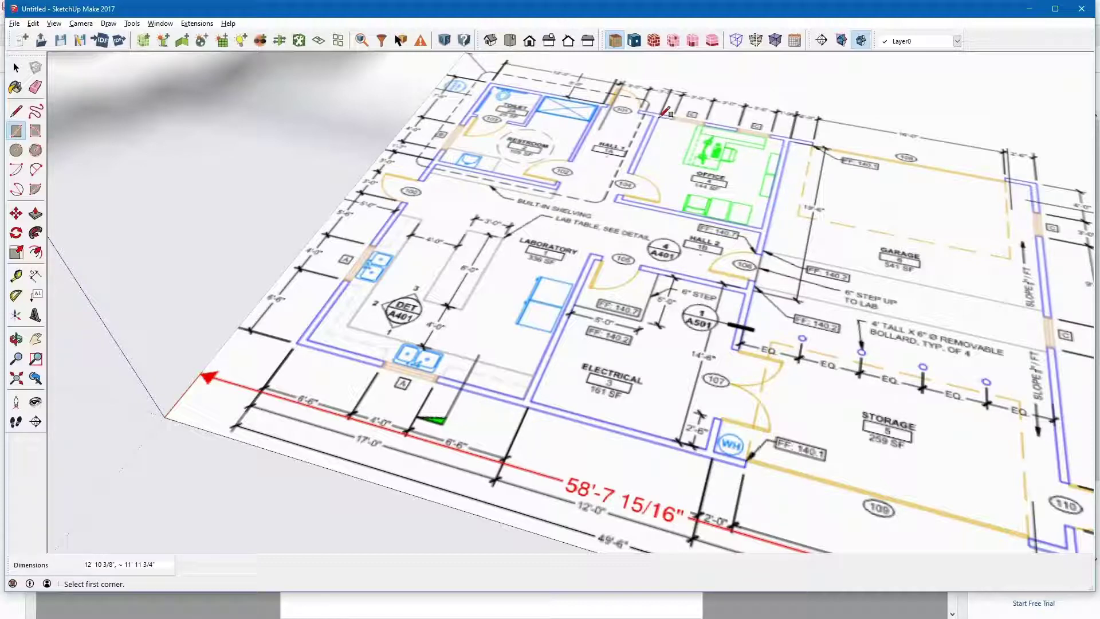
{"action": "key", "text": "space"}
{"action": "right_click", "coordinate": [798, 245]}
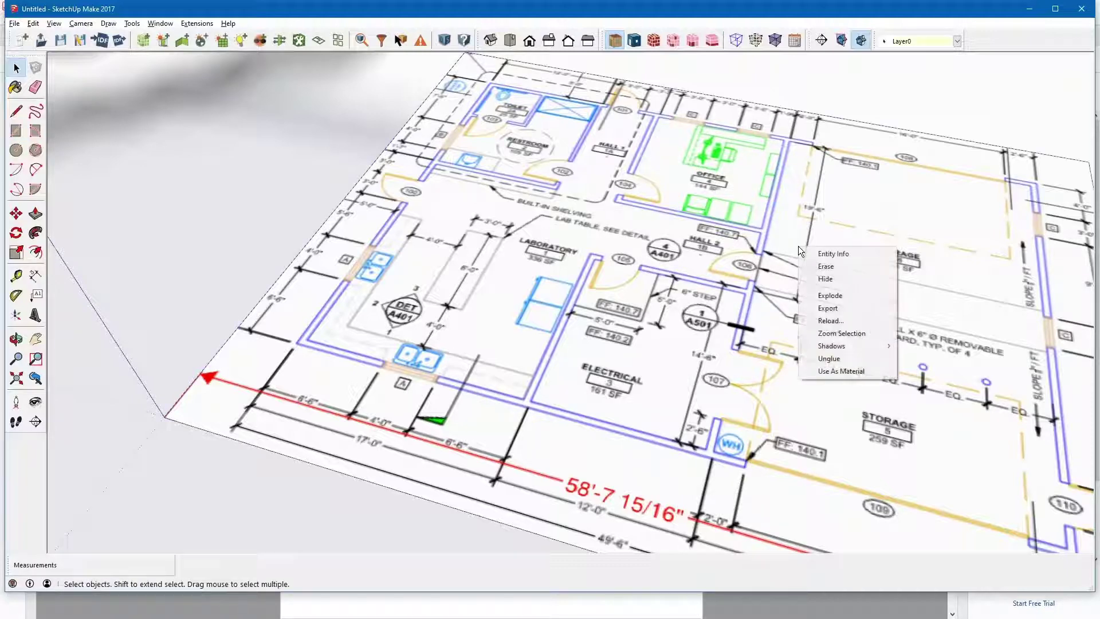
{"action": "left_click", "coordinate": [828, 279]}
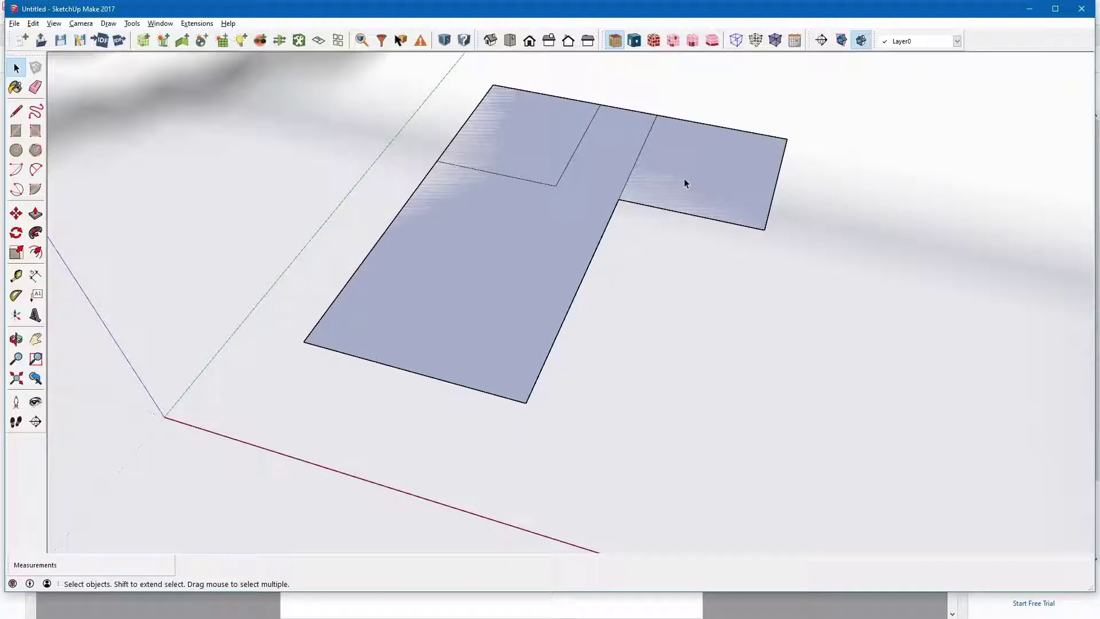
{"action": "key", "text": "ctrl+z"}
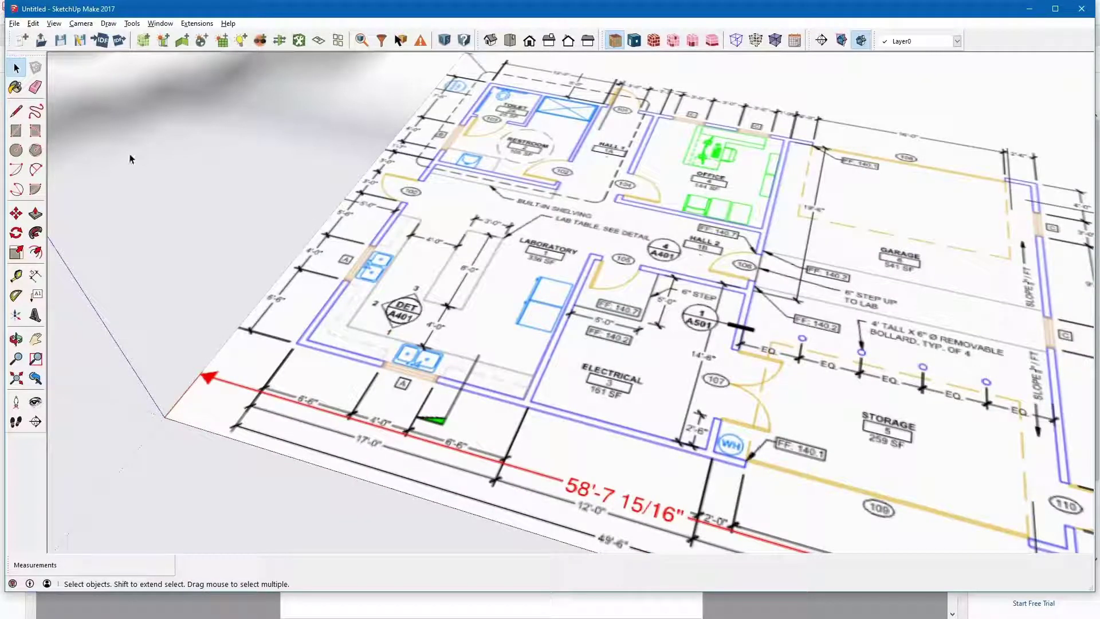
- Draw lines from the office's lower garage-side corner down to the electrical room's outer corner and across to the laboratory corner, about 12 ft
{"action": "left_click", "coordinate": [16, 131]}
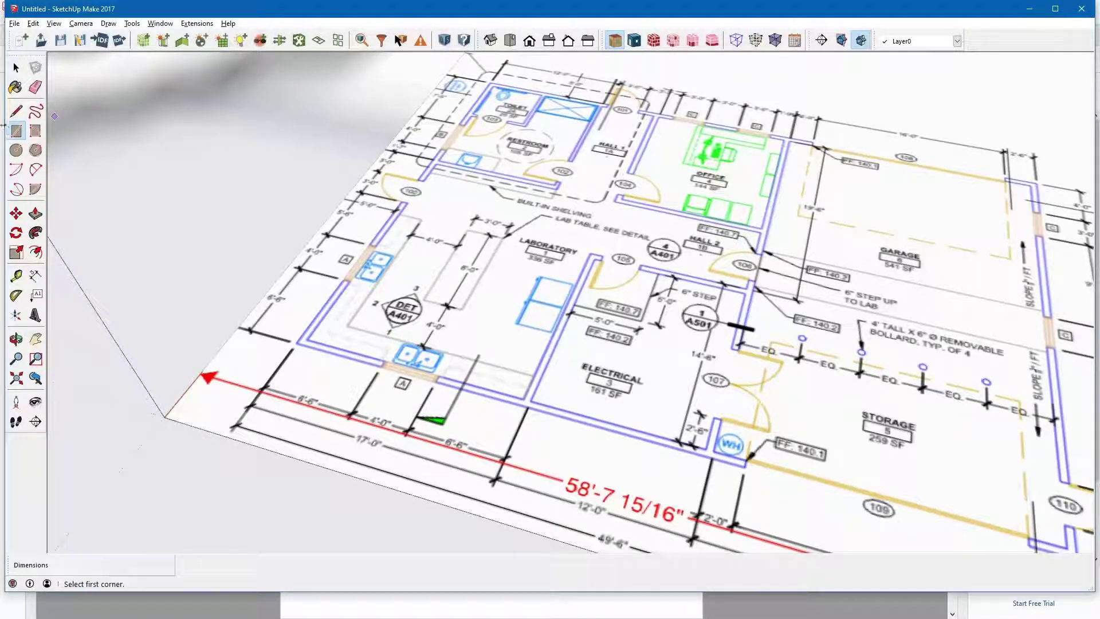
{"action": "left_click", "coordinate": [16, 113]}
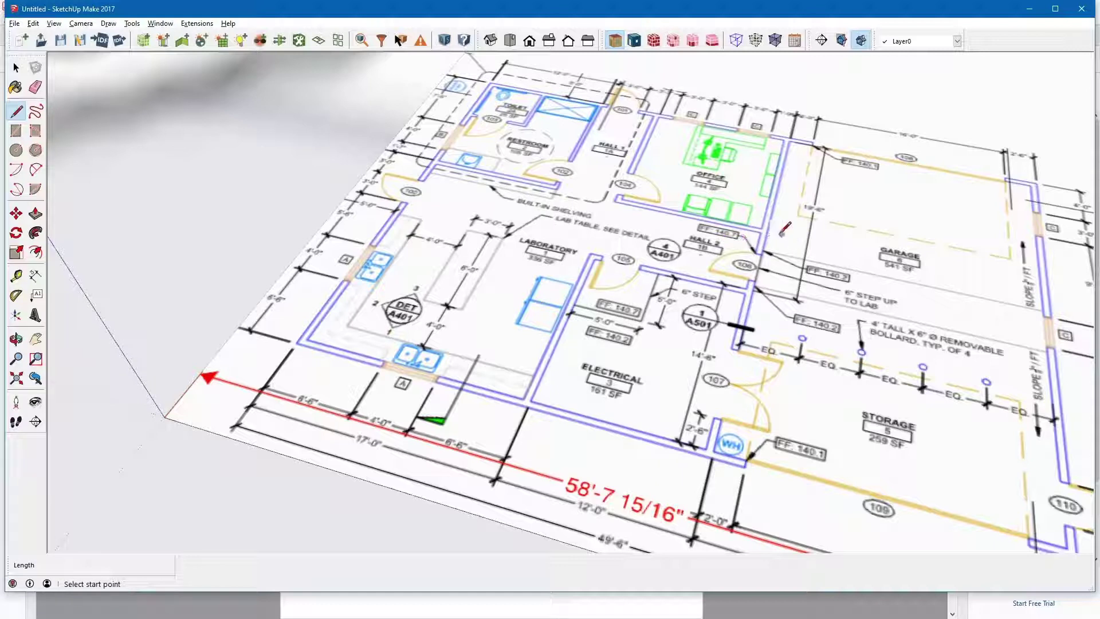
{"action": "left_click", "coordinate": [764, 230]}
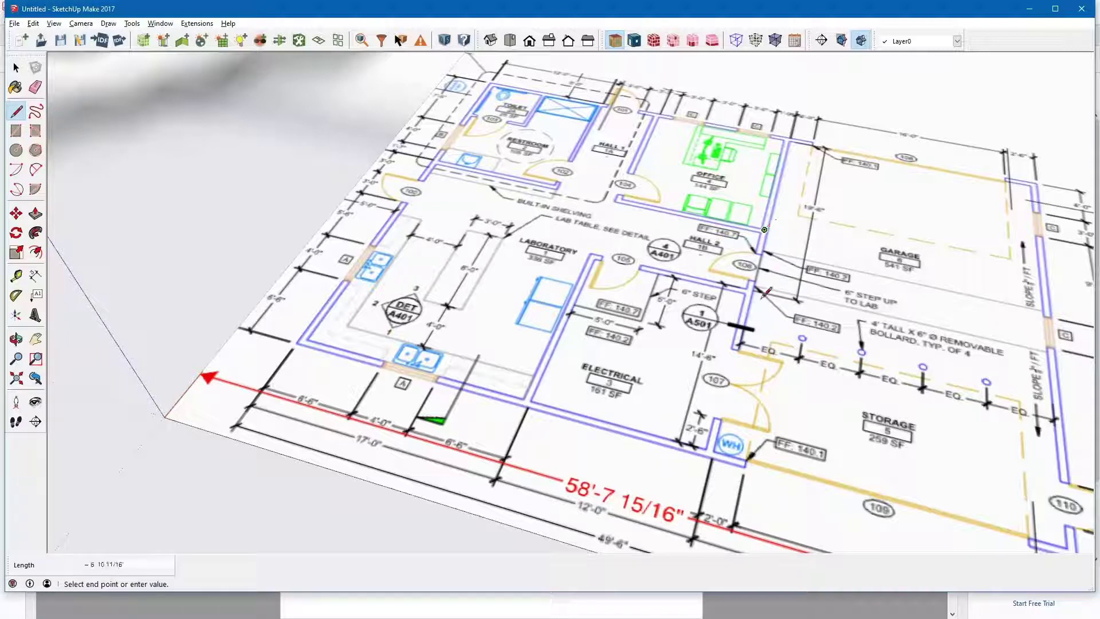
{"action": "left_click", "coordinate": [709, 452]}
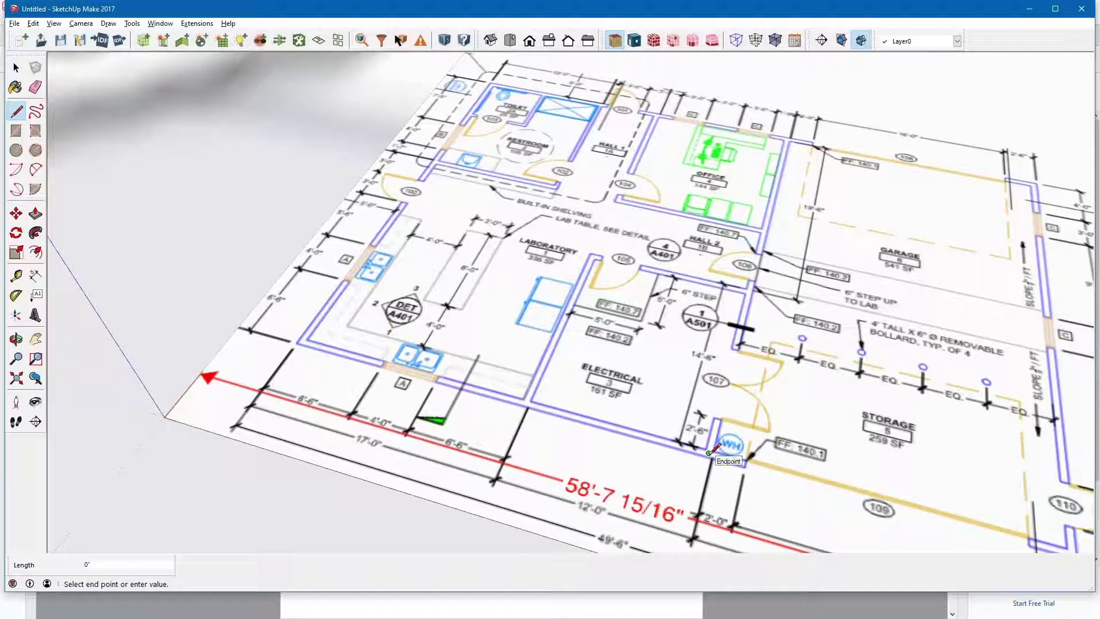
{"action": "left_click", "coordinate": [526, 403]}
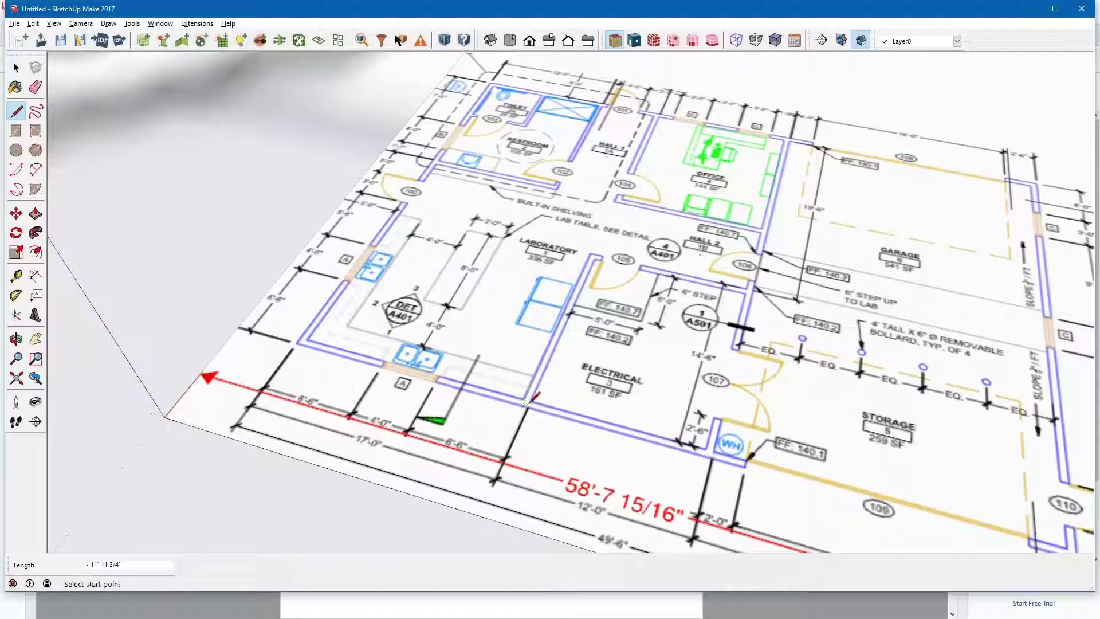
- Draw a line about 12 ft long separating Hall 2 from the electrical room, and hide the floor plan image to check it
{"action": "left_click", "coordinate": [593, 255]}
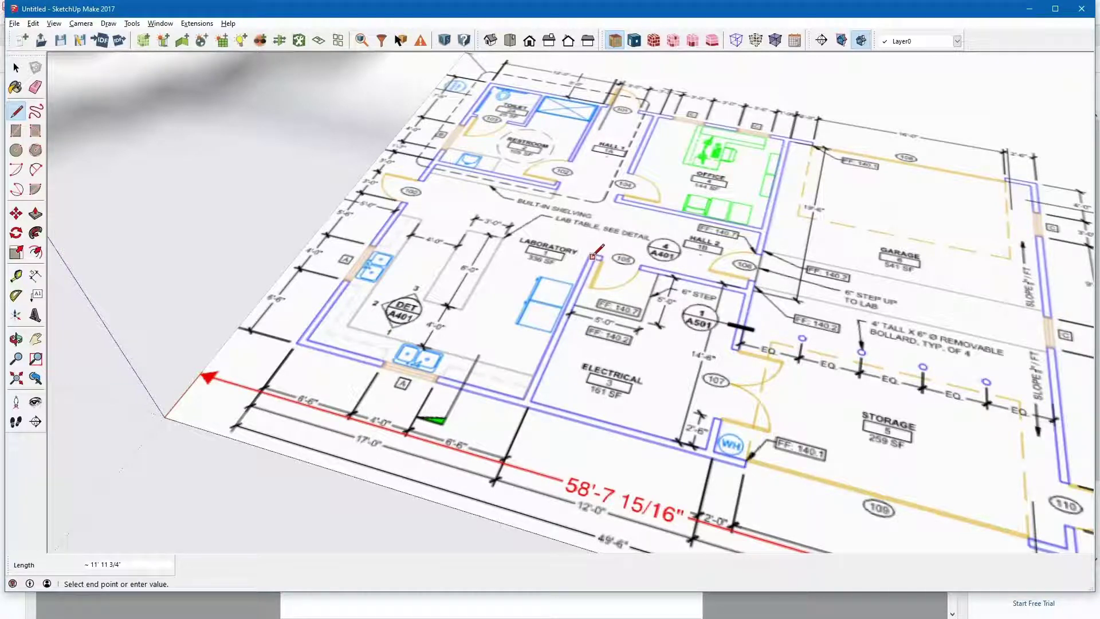
{"action": "left_click", "coordinate": [749, 292]}
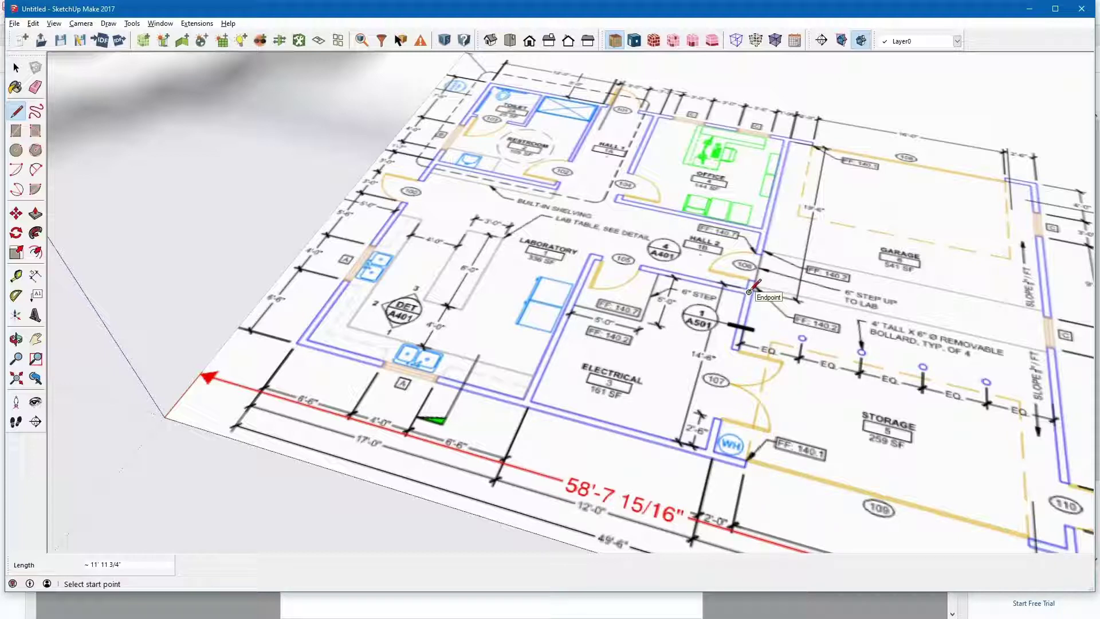
{"action": "key", "text": "space"}
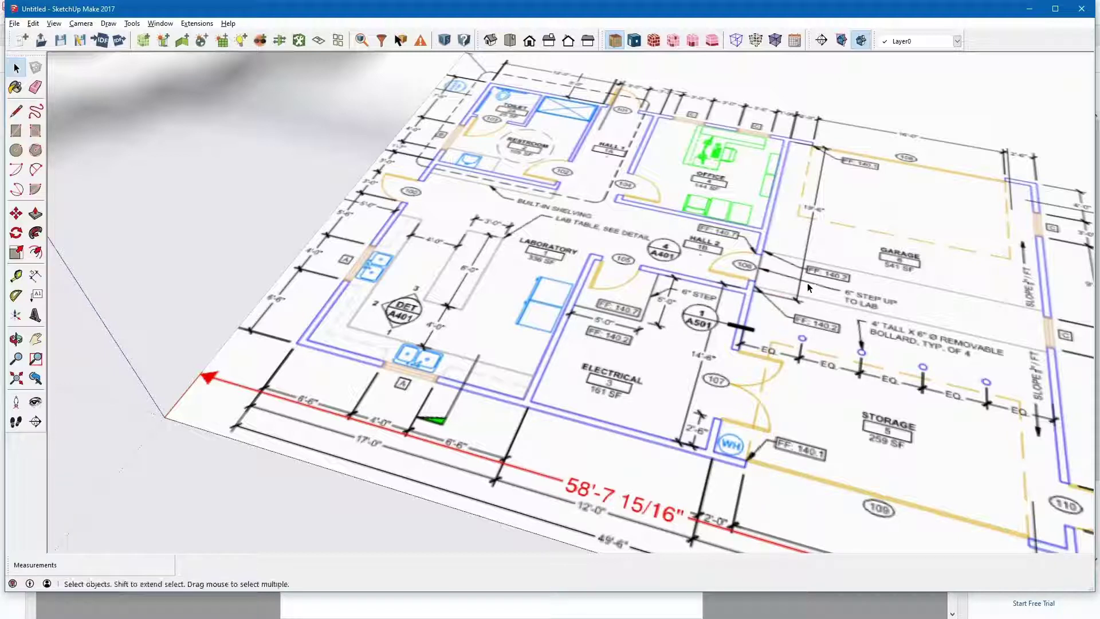
{"action": "right_click", "coordinate": [809, 284]}
{"action": "left_click", "coordinate": [846, 315]}
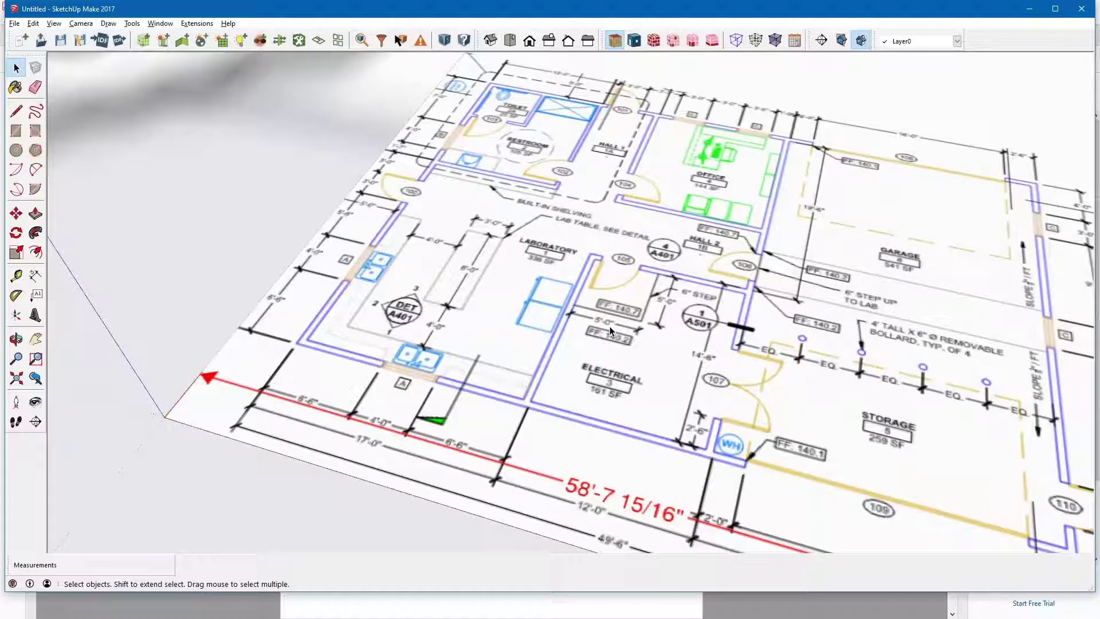
- Trace one rectangle around the garage and storage area, about 34 ft 6 in by 20 ft 7 in
{"action": "middle_click_drag", "start_coordinate": [610, 331], "coordinate": [930, 437]}
{"action": "scroll", "coordinate": [930, 436], "scroll_direction": "up", "scroll_amount": 1}
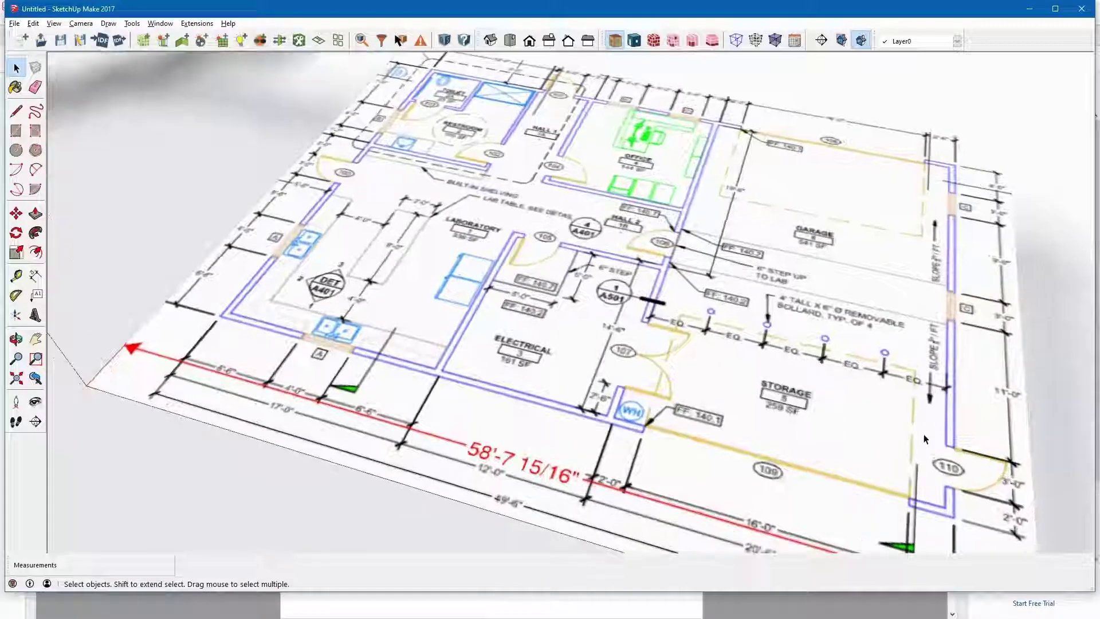
{"action": "left_click", "coordinate": [16, 132]}
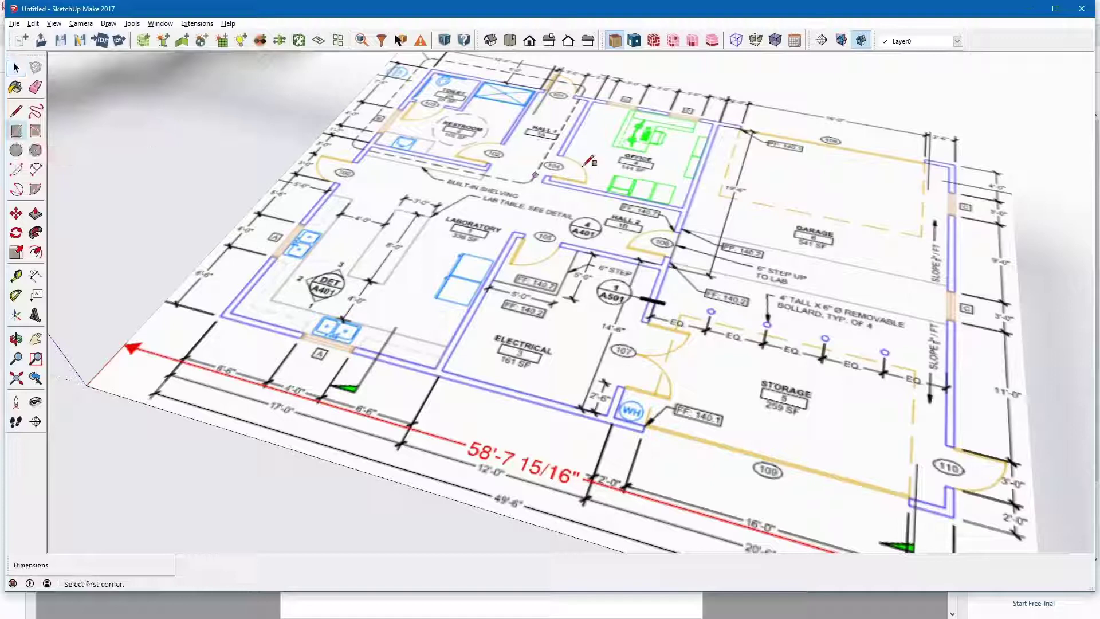
{"action": "left_click", "coordinate": [716, 122]}
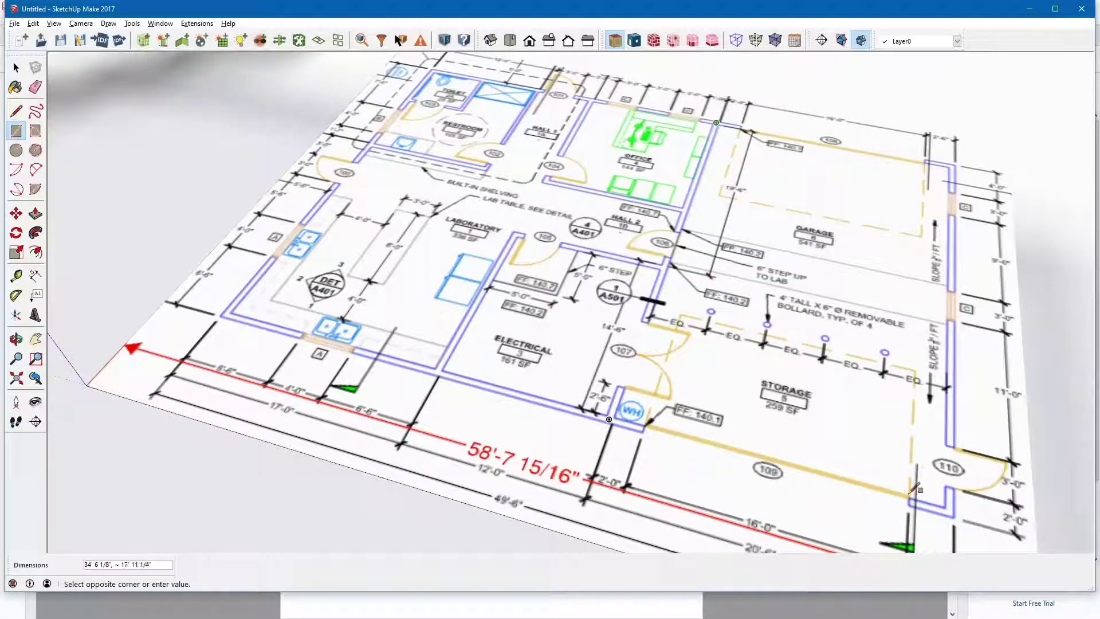
{"action": "left_click", "coordinate": [955, 508]}
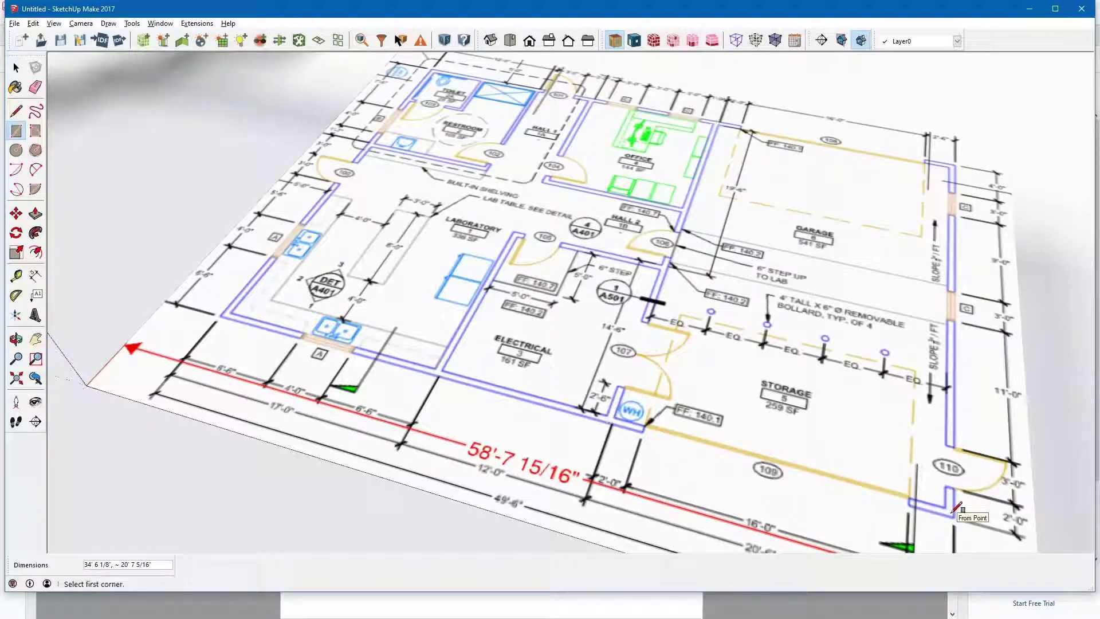
{"action": "key", "text": "space"}
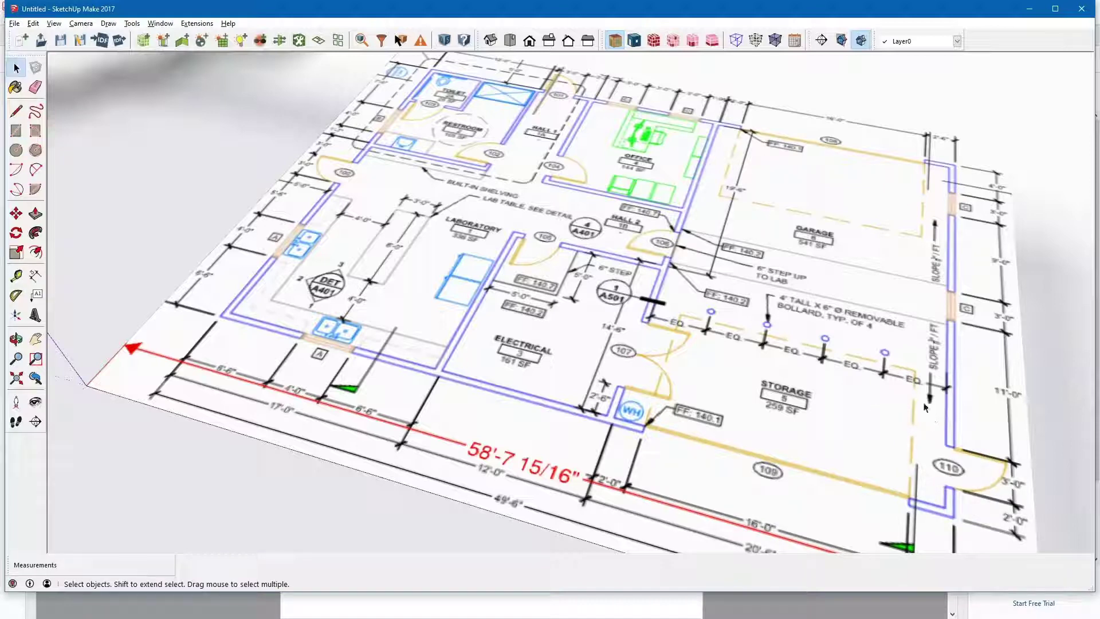
- Inspect the complete traced room layout with the floor plan image briefly hidden
{"action": "right_click", "coordinate": [982, 377]}
{"action": "left_click", "coordinate": [1003, 398]}
{"action": "scroll", "coordinate": [453, 332], "scroll_direction": "down", "scroll_amount": 3}
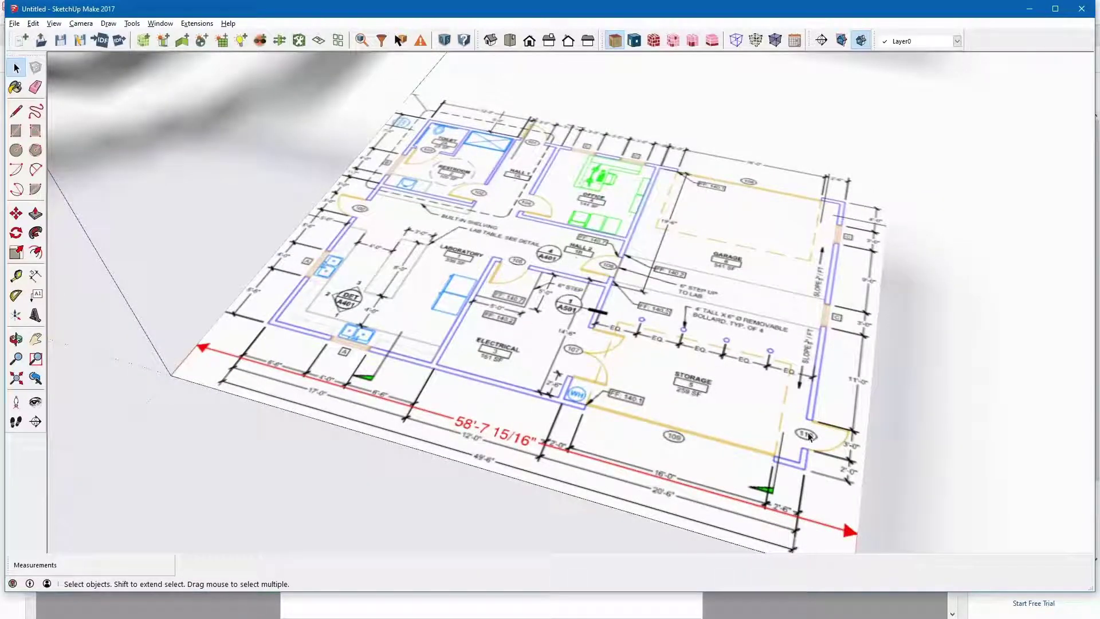
{"action": "right_click", "coordinate": [847, 396]}
{"action": "left_click", "coordinate": [882, 431]}
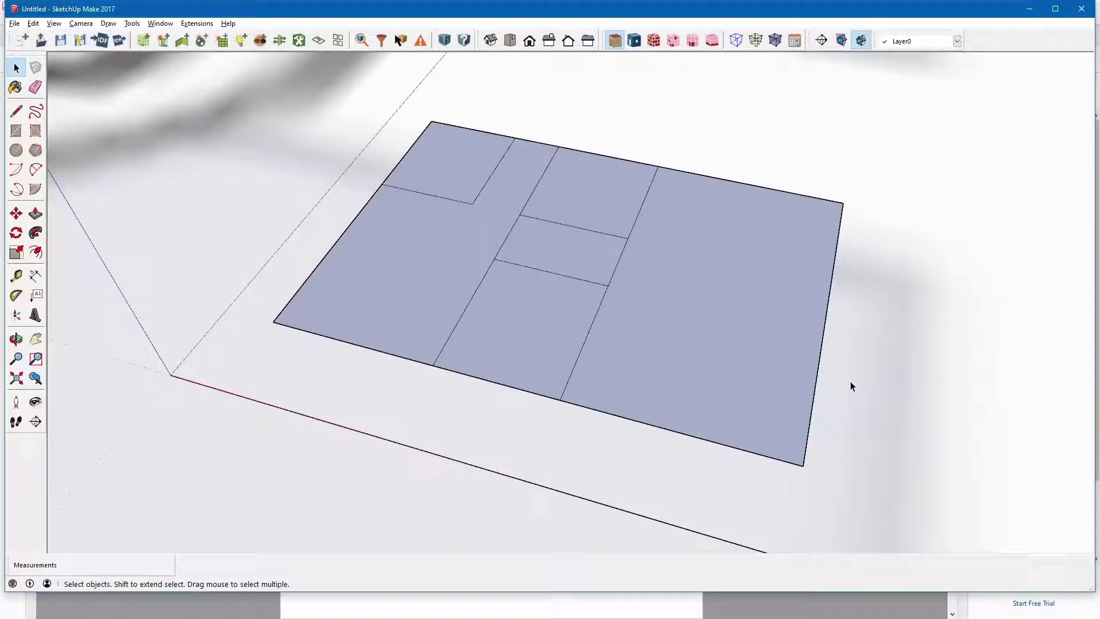
{"action": "key", "text": "ctrl+z"}
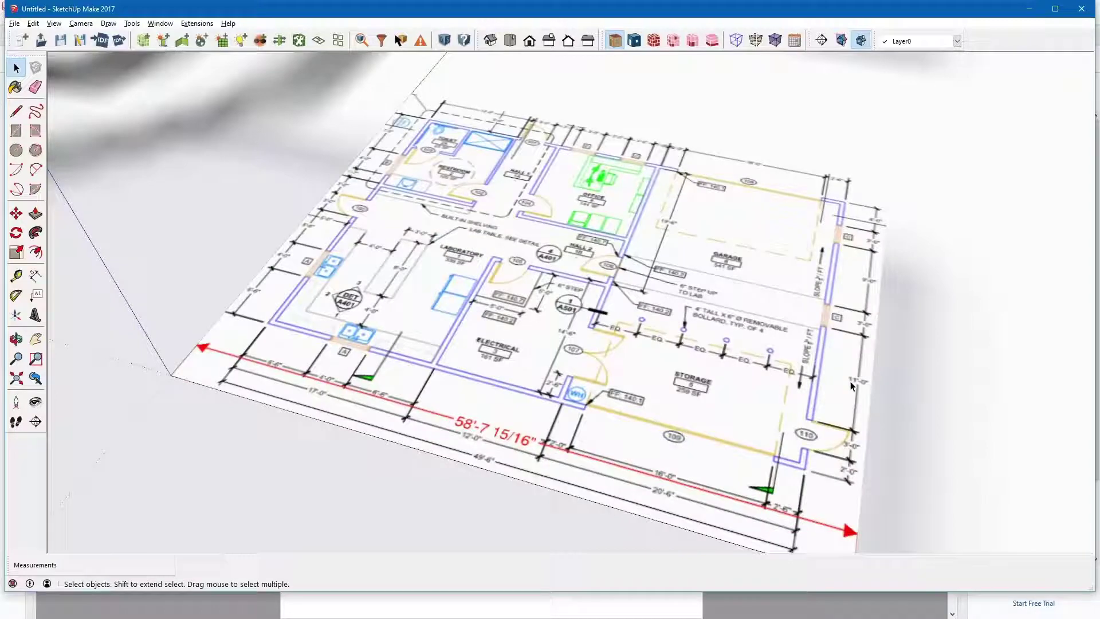
- Switch to the PDF checklist in Acrobat Reader, highlight step 10 on creating spaces from the diagram, and return to SketchUp
{"action": "key", "text": "alt+Tab"}
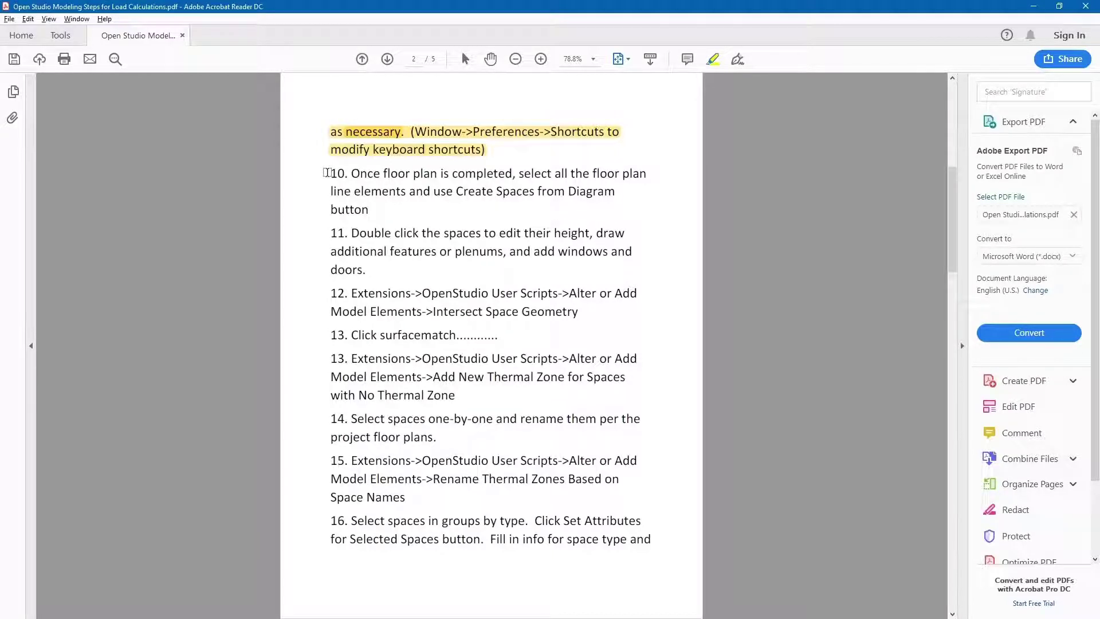
{"action": "left_click_drag", "start_coordinate": [326, 172], "coordinate": [370, 209]}
{"action": "key", "text": "alt+Tab"}
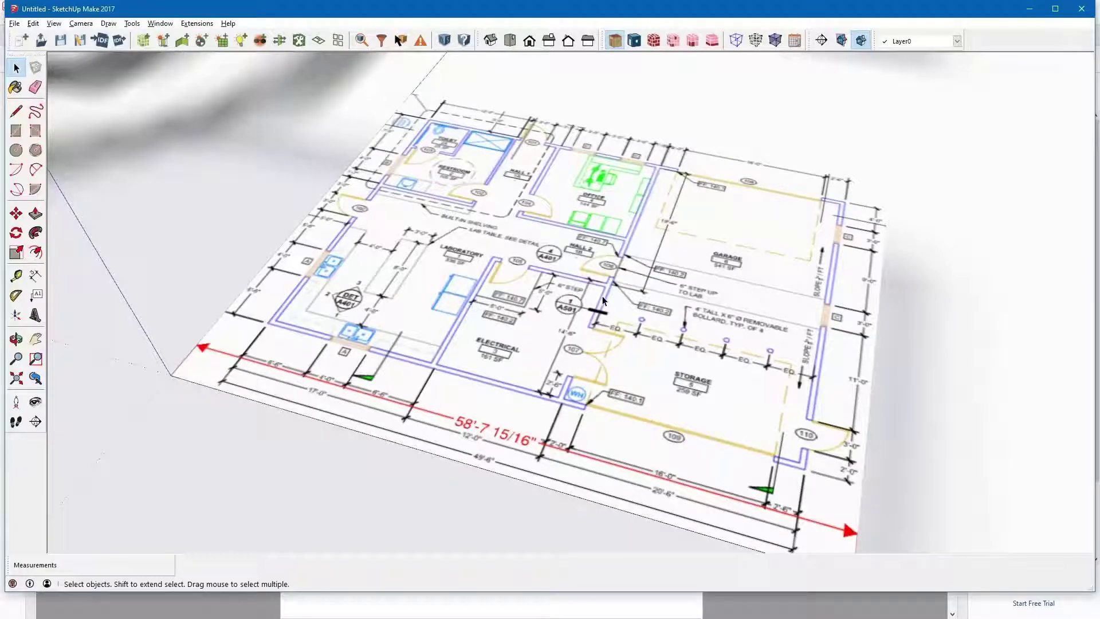
- Hide the floor plan image and select all of the traced floor plan geometry
{"action": "right_click", "coordinate": [841, 497]}
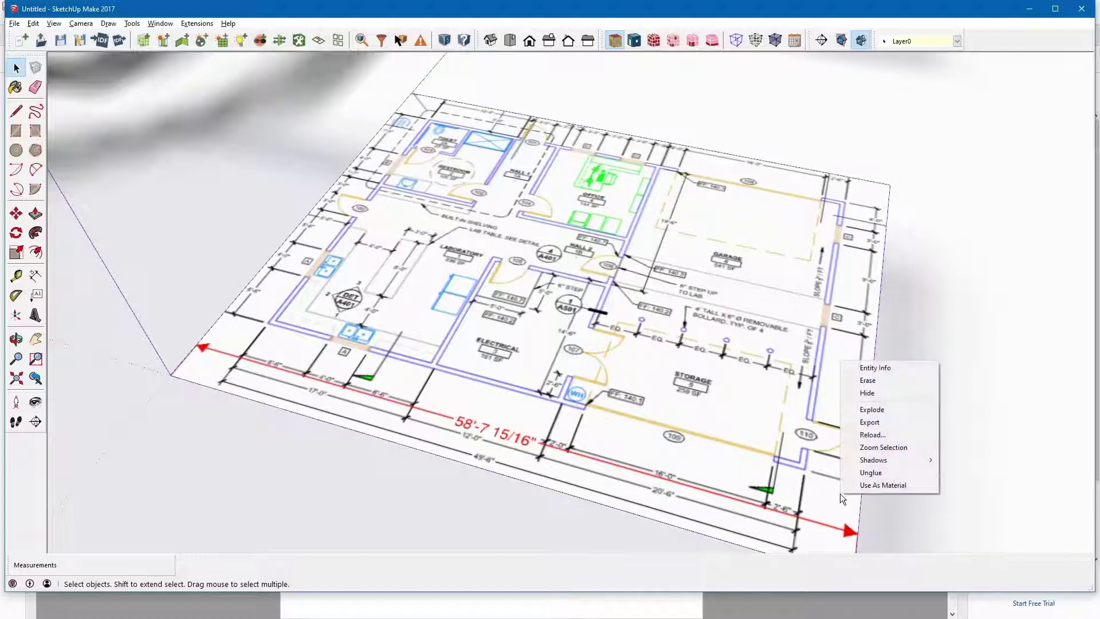
{"action": "left_click", "coordinate": [881, 392]}
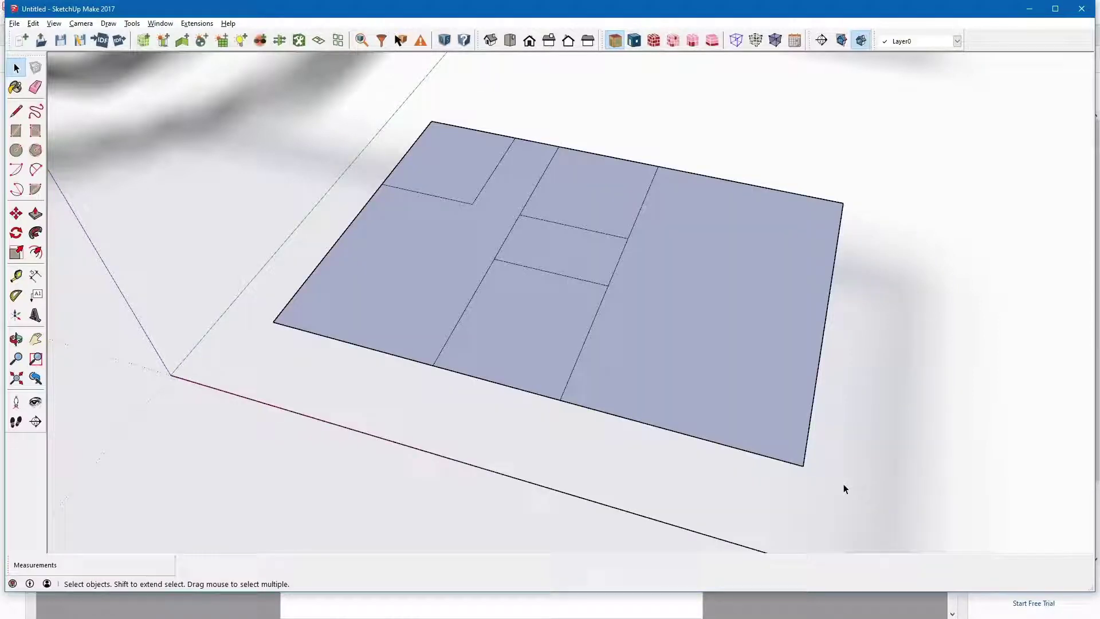
{"action": "key", "text": "ctrl+a"}
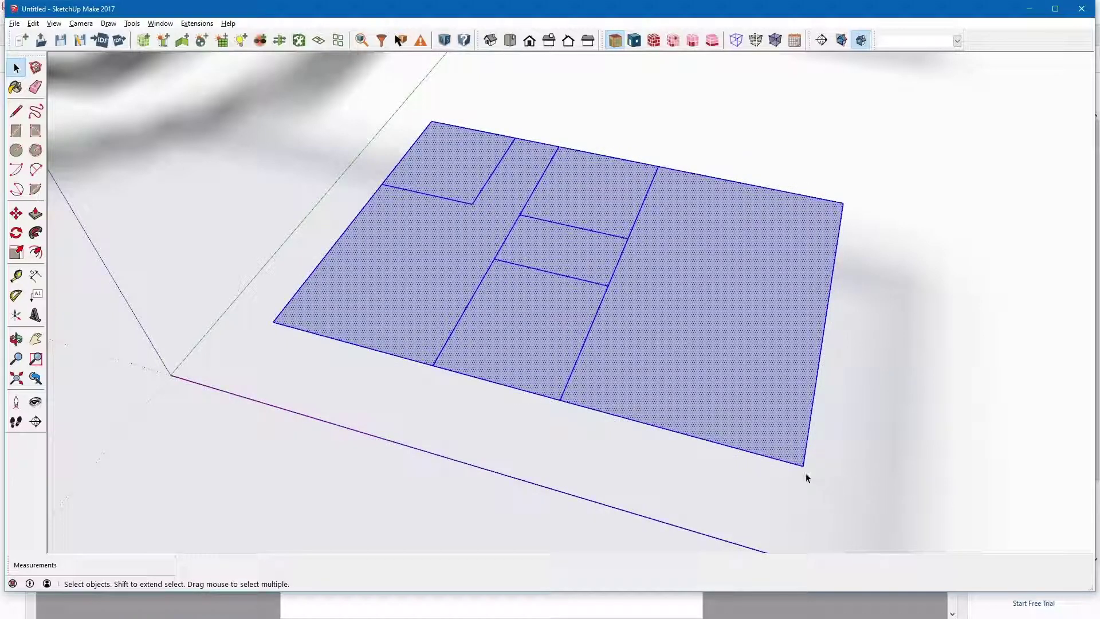
{"action": "middle_click_drag", "start_coordinate": [805, 475], "coordinate": [716, 479]}
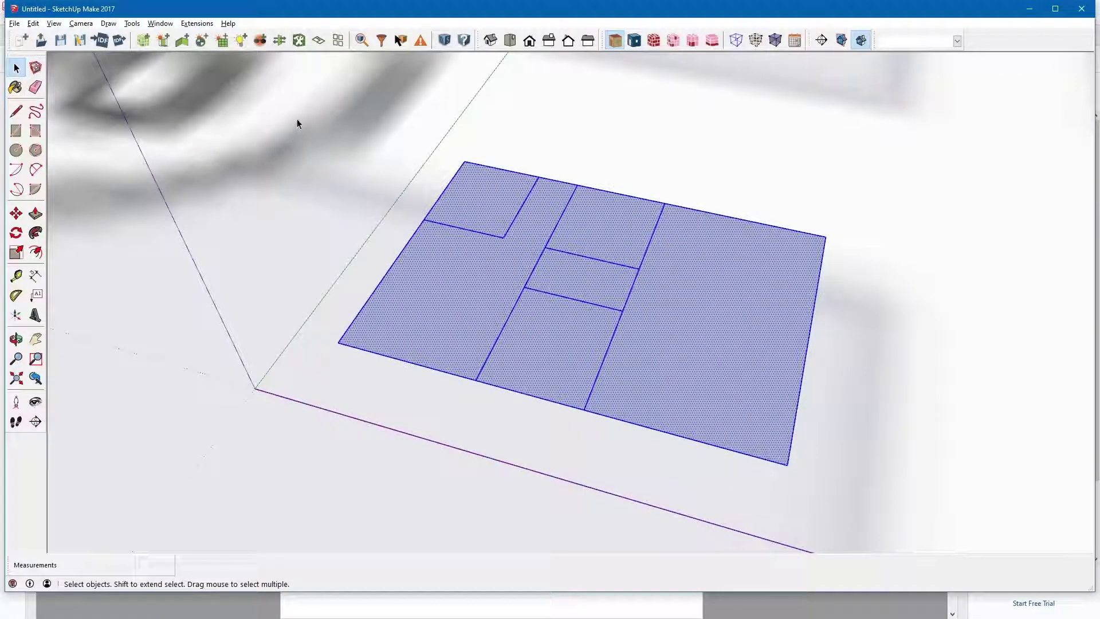
- Create OpenStudio spaces from the selected floor plan with a floor height of 9 ft and one floor
{"action": "left_click", "coordinate": [318, 40]}
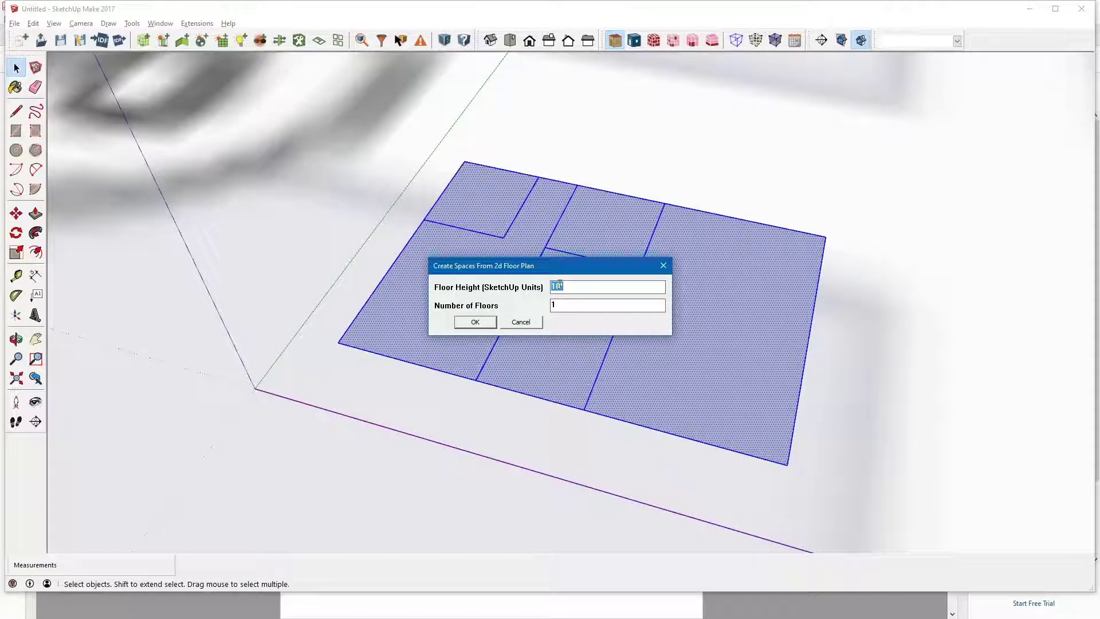
{"action": "left_click", "coordinate": [560, 285]}
{"action": "key", "text": "BackSpace"}
{"action": "key", "text": "BackSpace"}
{"action": "type", "text": "9"}
{"action": "left_click", "coordinate": [475, 322]}
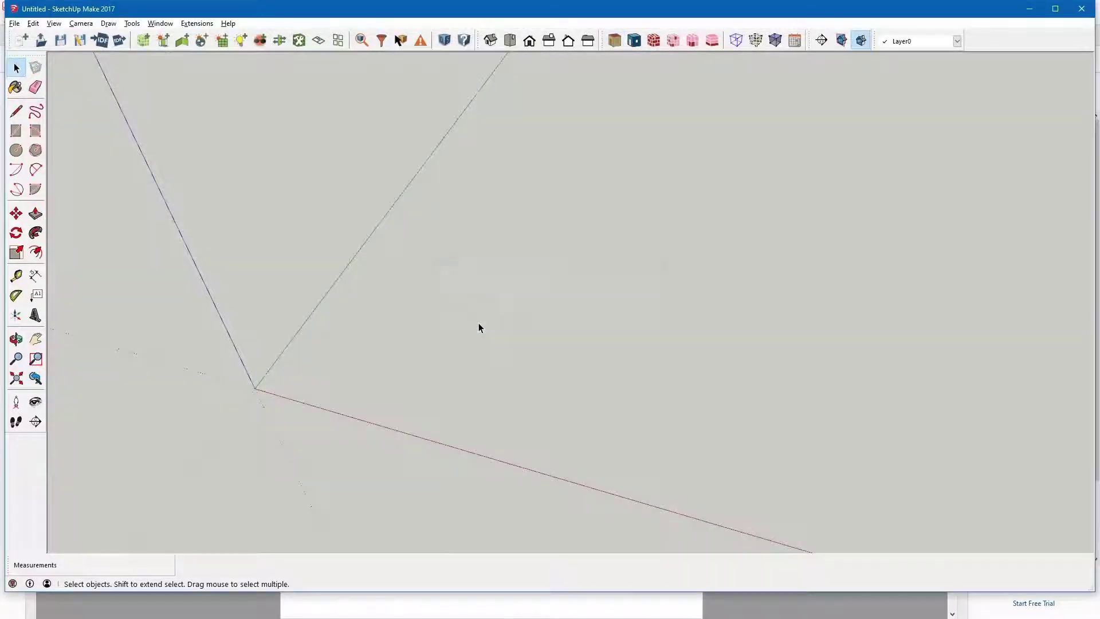
{"action": "middle_click_drag", "start_coordinate": [589, 486], "coordinate": [514, 429]}
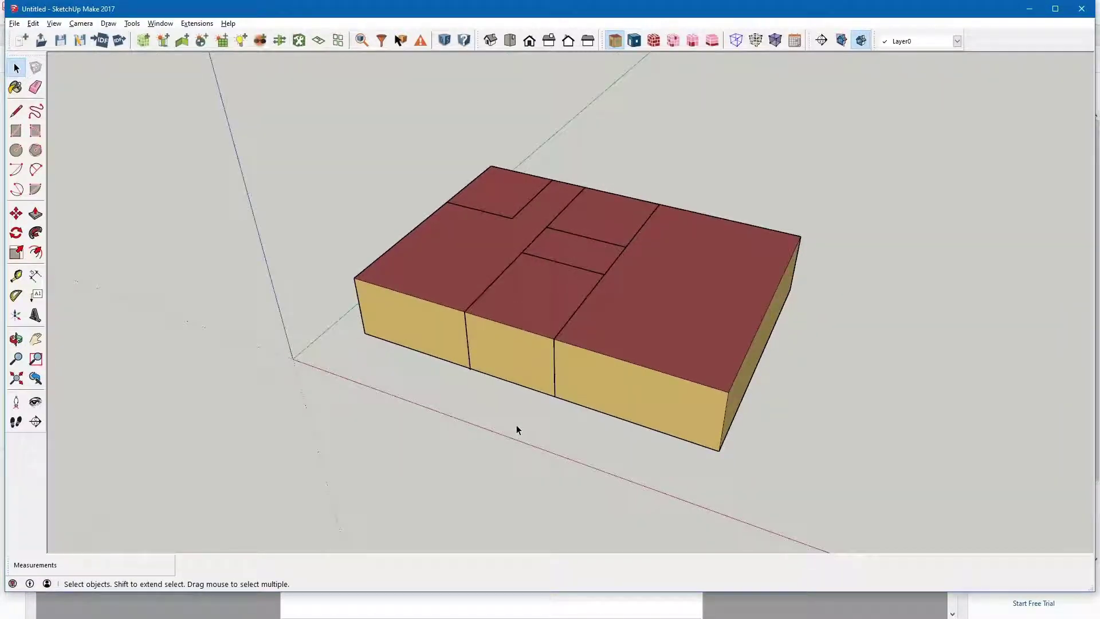
- Switch to the PDF checklist, highlight step 11 on editing space heights and adding windows and doors, and return to SketchUp
{"action": "key", "text": "alt+Tab"}
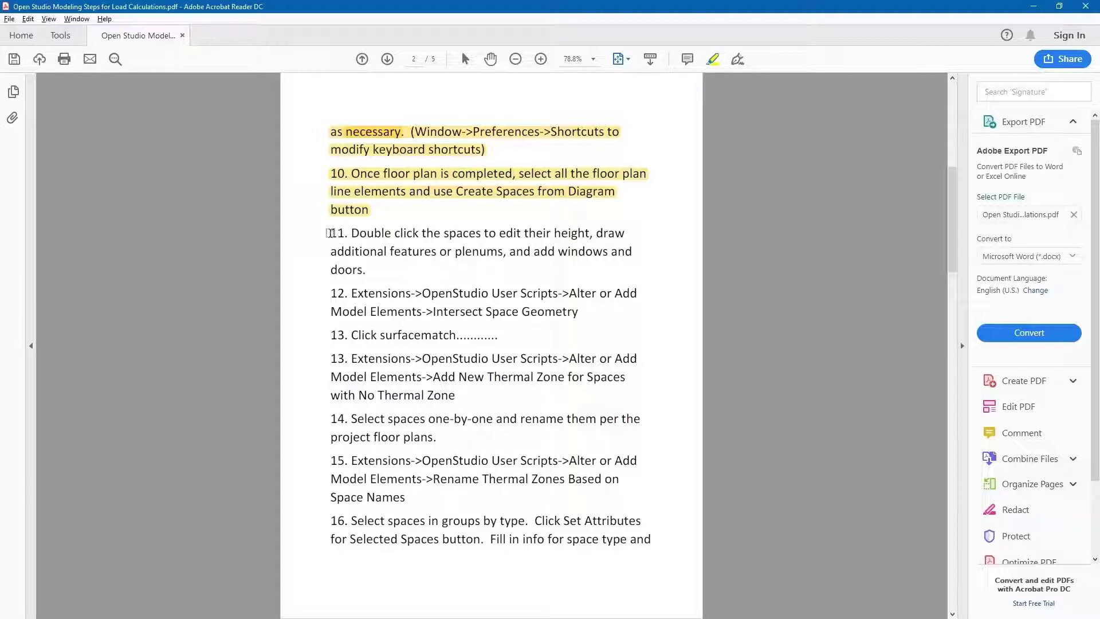
{"action": "mouse_move", "coordinate": [331, 233]}
{"action": "left_mouse_down"}
{"action": "mouse_move", "coordinate": [386, 252]}
{"action": "mouse_move", "coordinate": [402, 277]}
{"action": "mouse_move", "coordinate": [371, 272]}
{"action": "left_mouse_up"}
{"action": "key", "text": "alt+Tab"}
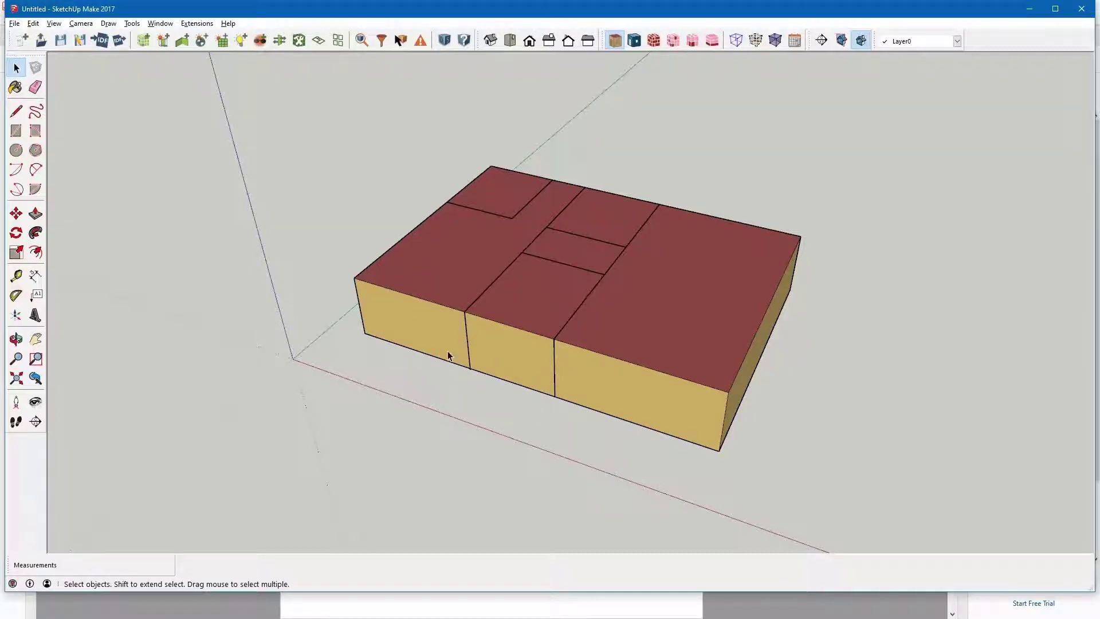
- Check the laboratory's windows in the CWE02-FloorPlan.png image and open the laboratory space for editing in SketchUp
{"action": "key", "text": "alt+Tab"}
{"action": "key", "text": "alt+Tab"}
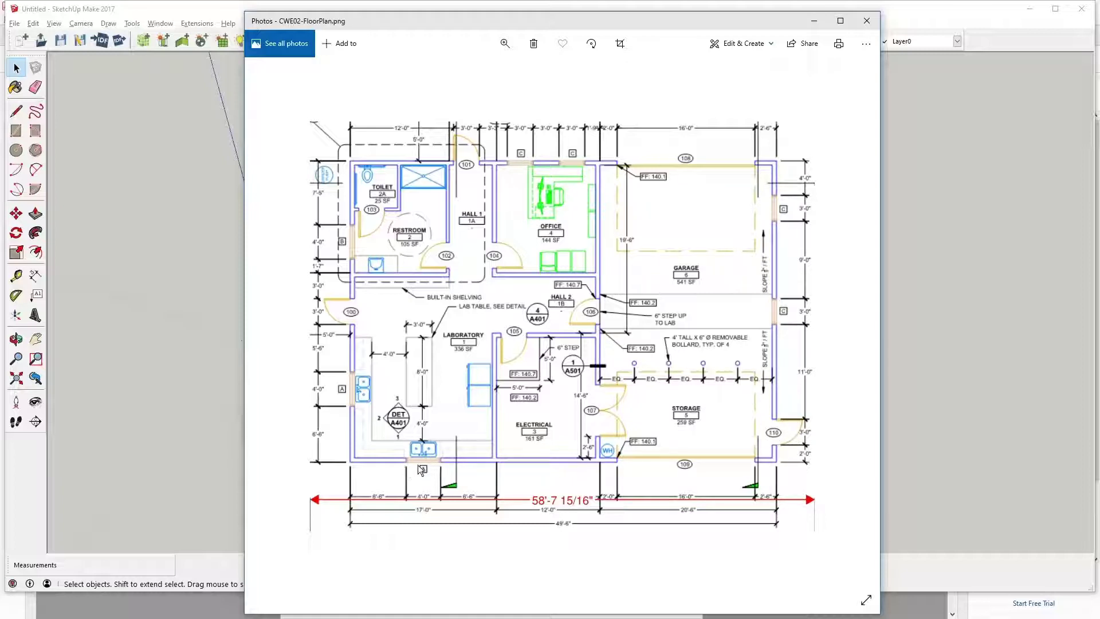
{"action": "key", "text": "alt+Tab"}
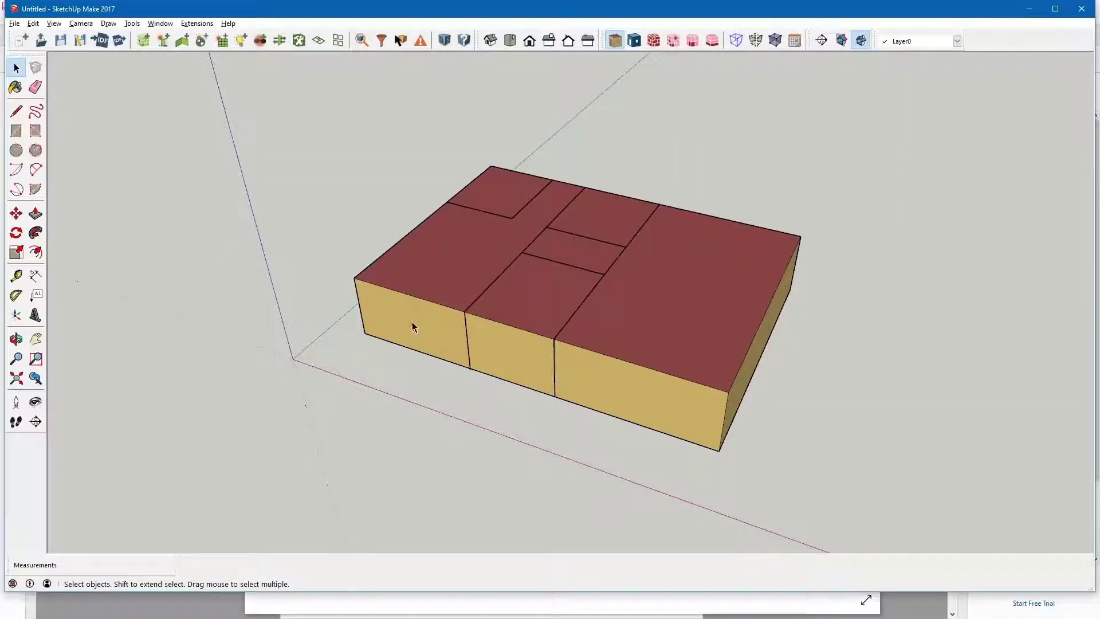
{"action": "double_click", "coordinate": [413, 326]}
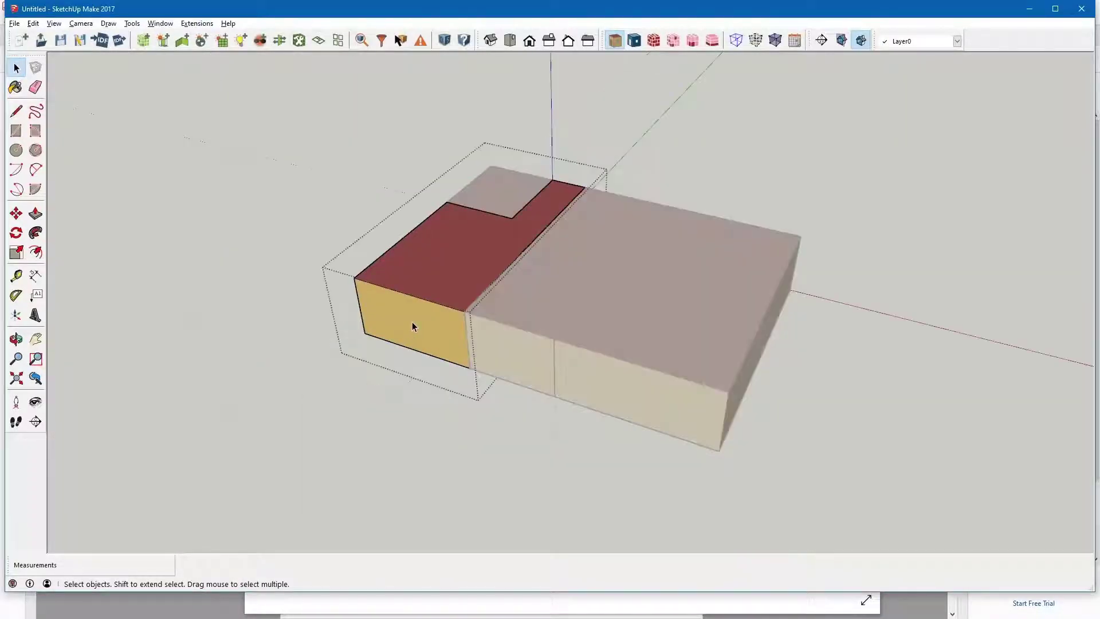
{"action": "scroll", "coordinate": [388, 361], "scroll_direction": "up", "scroll_amount": 5}
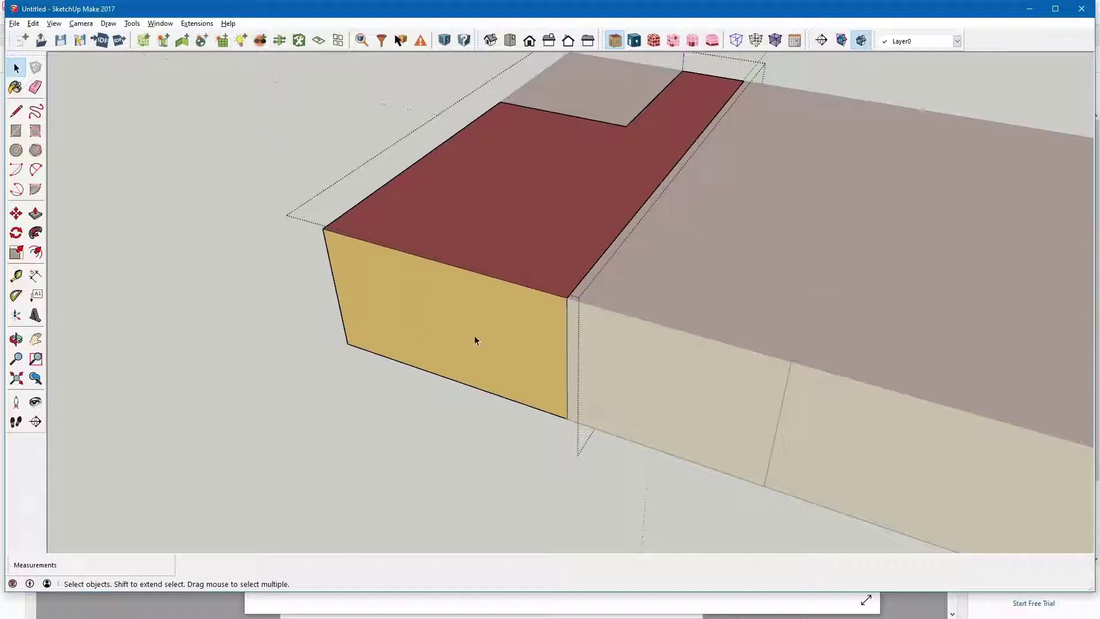
{"action": "left_click", "coordinate": [408, 442]}
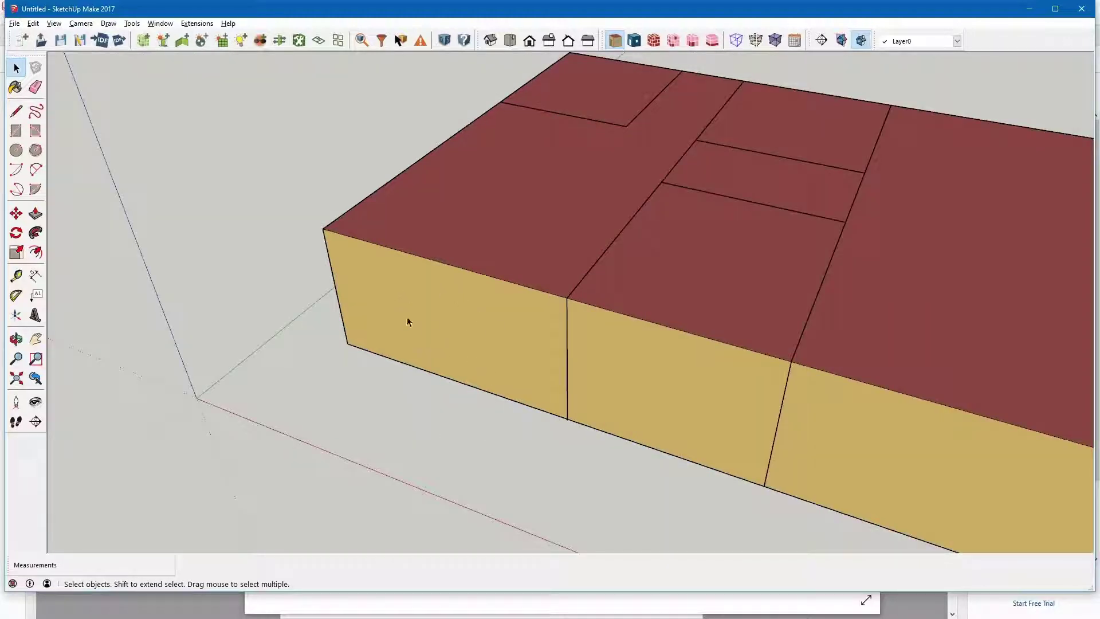
{"action": "double_click", "coordinate": [473, 325]}
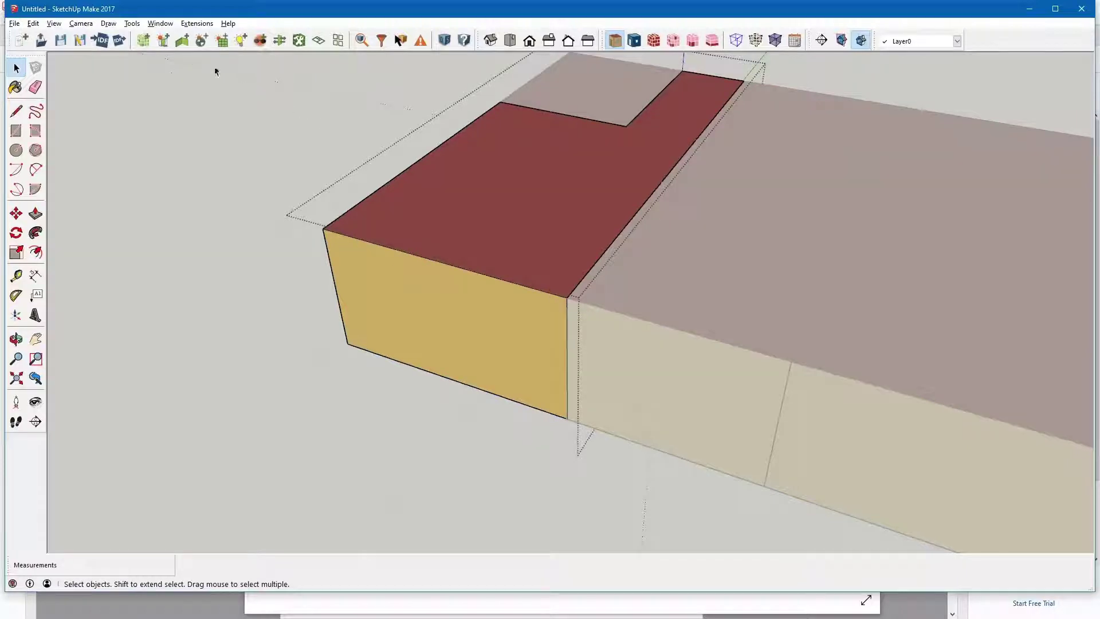
- Draw a freehand window about 3' 8" square on the laboratory's short exterior wall
{"action": "left_click", "coordinate": [17, 132]}
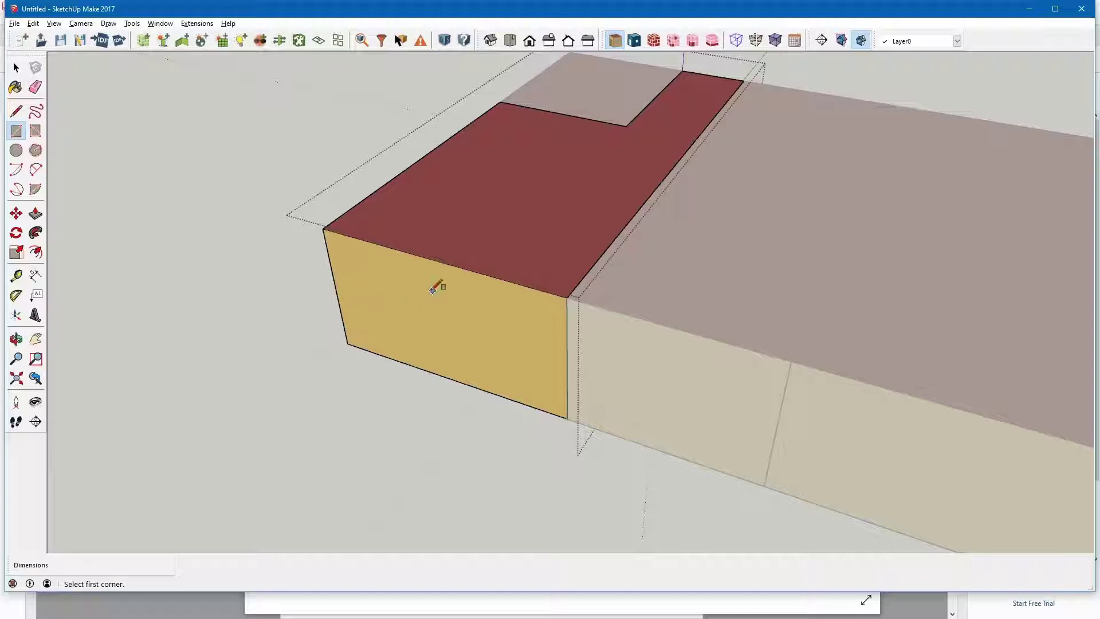
{"action": "left_click", "coordinate": [415, 274]}
{"action": "left_click", "coordinate": [474, 340]}
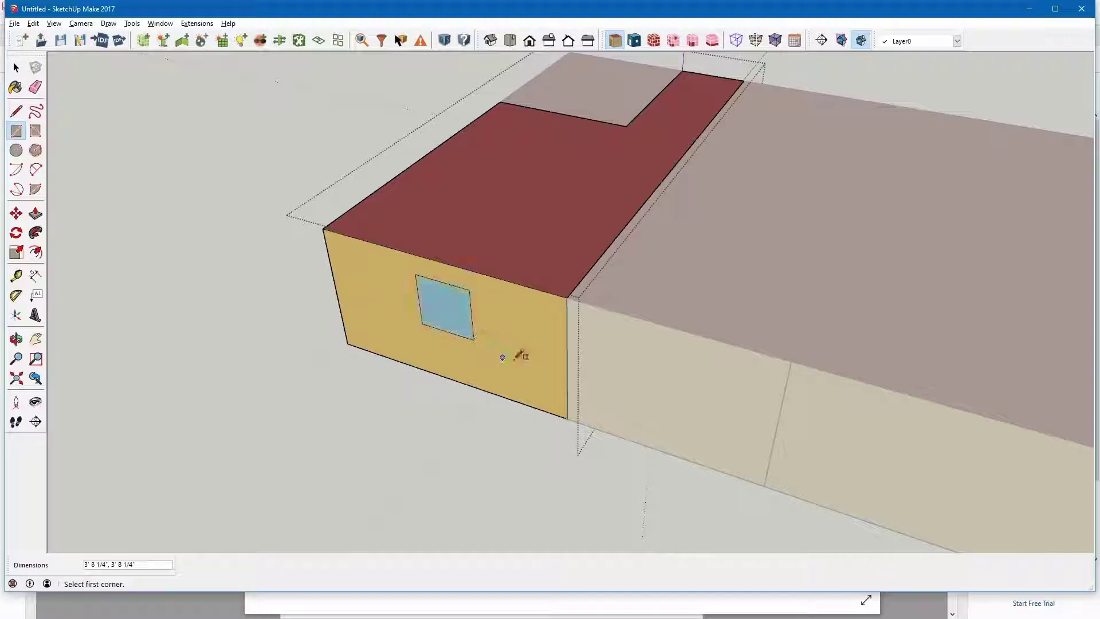
{"action": "middle_click_drag", "start_coordinate": [517, 371], "coordinate": [628, 284]}
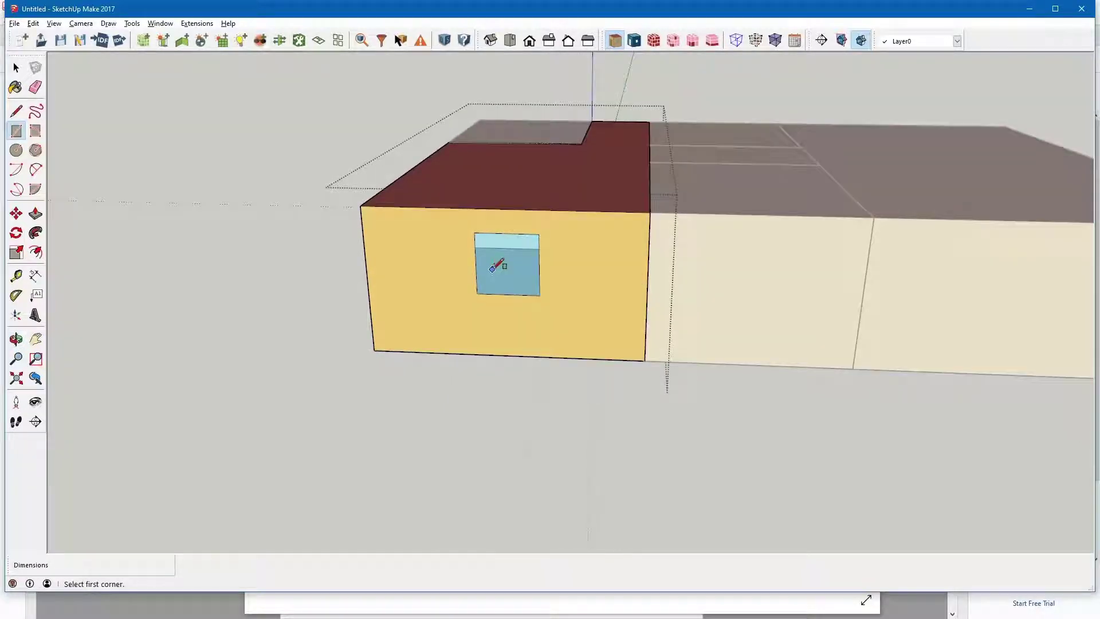
- Delete the freehand window from the laboratory's short exterior wall
{"action": "key", "text": "space"}
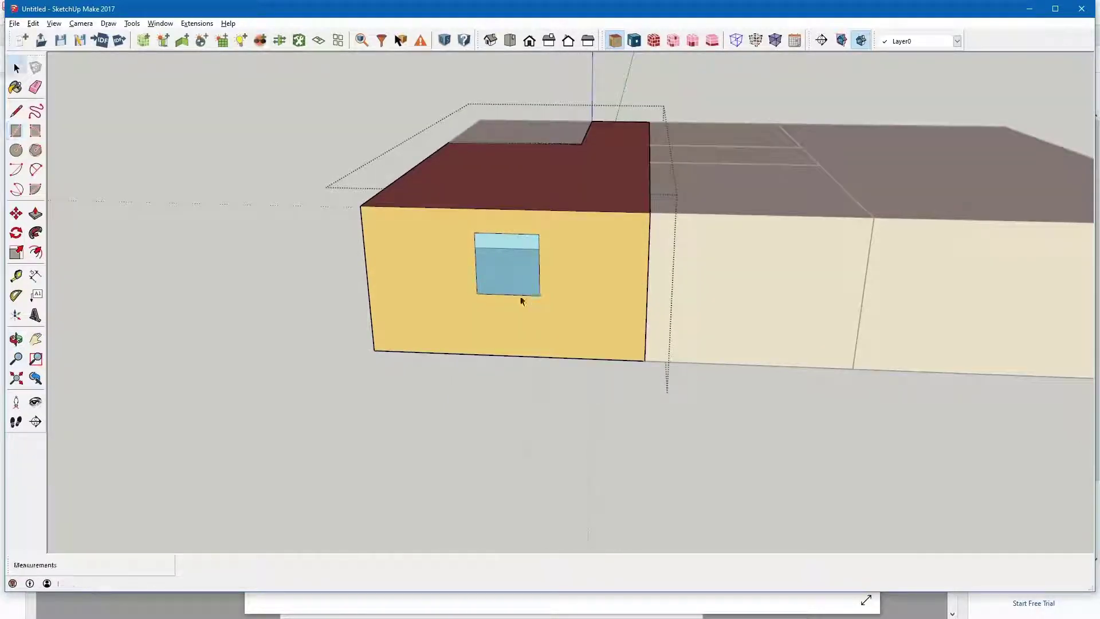
{"action": "left_click", "coordinate": [516, 277]}
{"action": "double_click", "coordinate": [516, 276]}
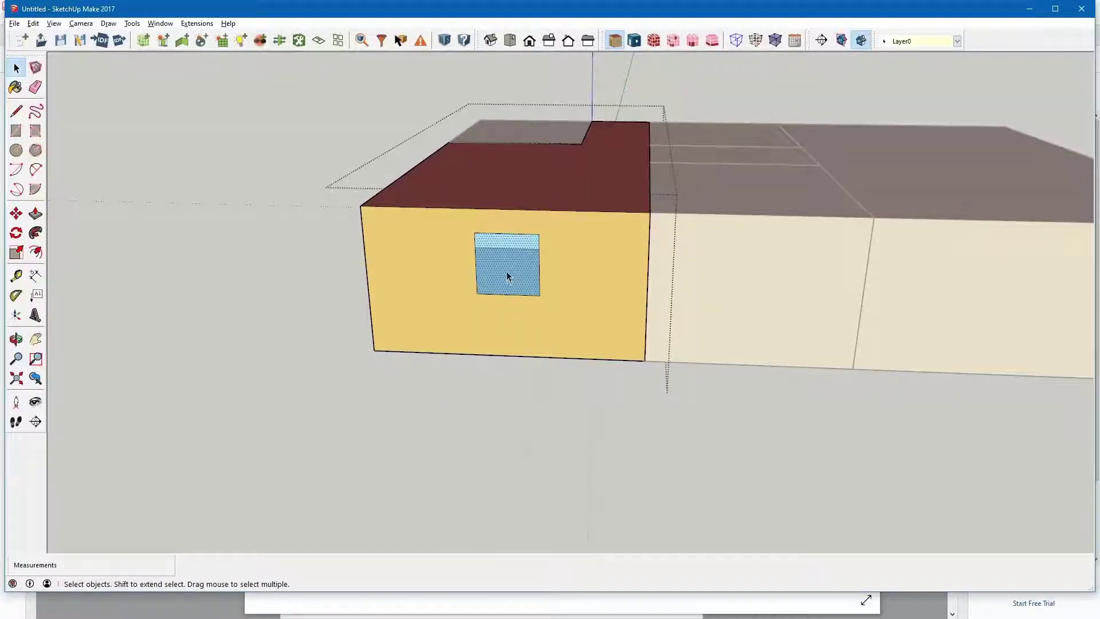
{"action": "key", "text": "Delete"}
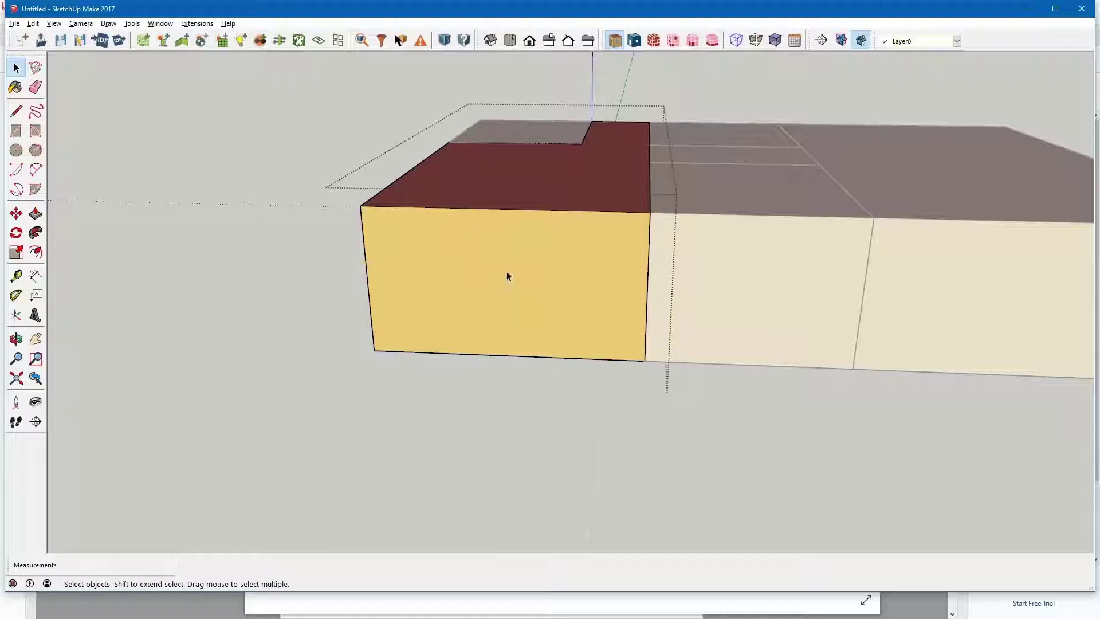
- Draw a window with exact dimensions of 3' by 4' in the upper middle of the laboratory's short exterior wall
{"action": "middle_click_drag", "start_coordinate": [592, 290], "coordinate": [550, 341]}
{"action": "left_click", "coordinate": [16, 131]}
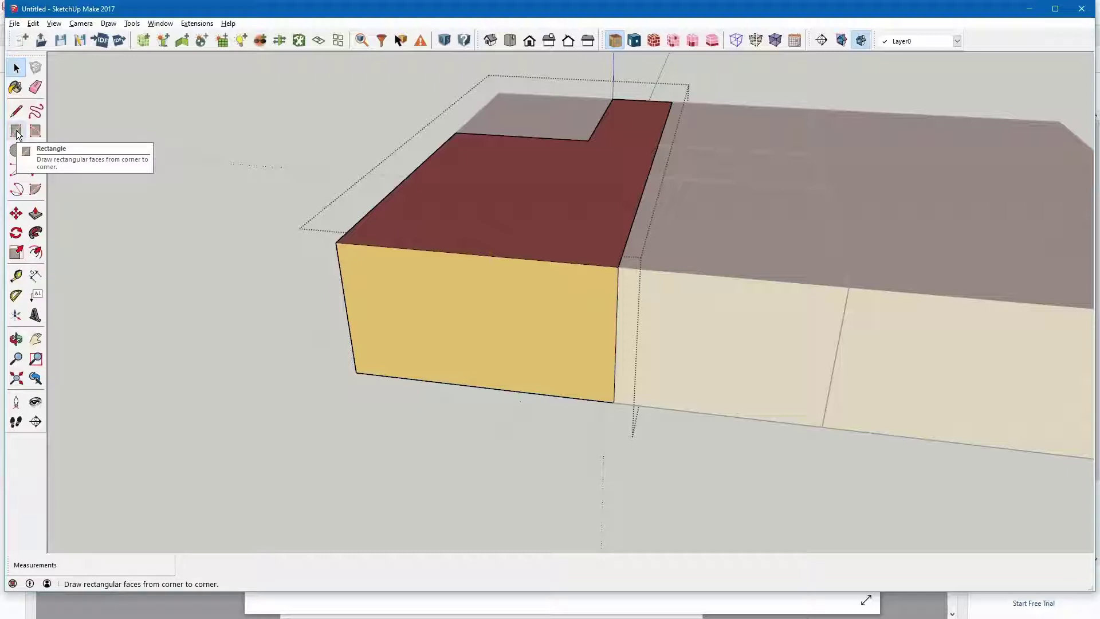
{"action": "left_click", "coordinate": [16, 132]}
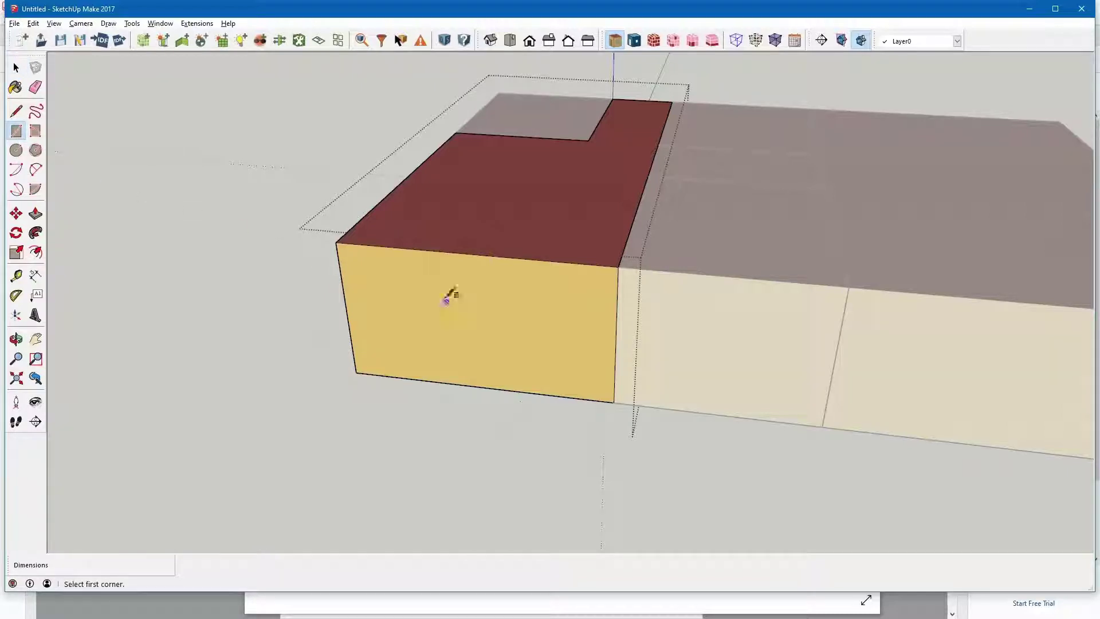
{"action": "left_click", "coordinate": [442, 278]}
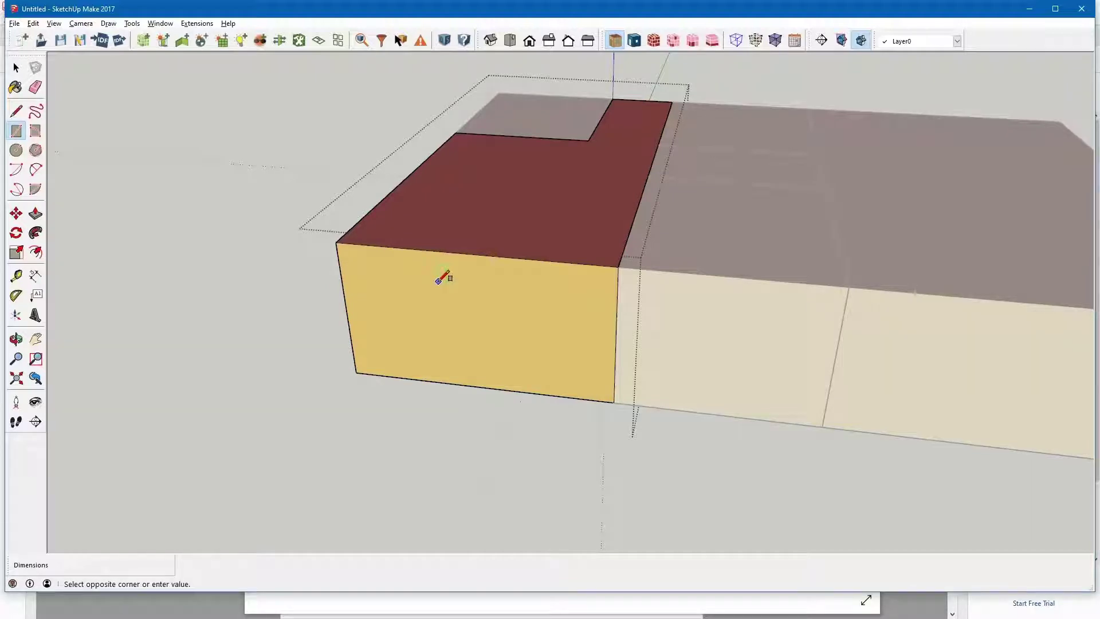
{"action": "type", "text": "3',4"}
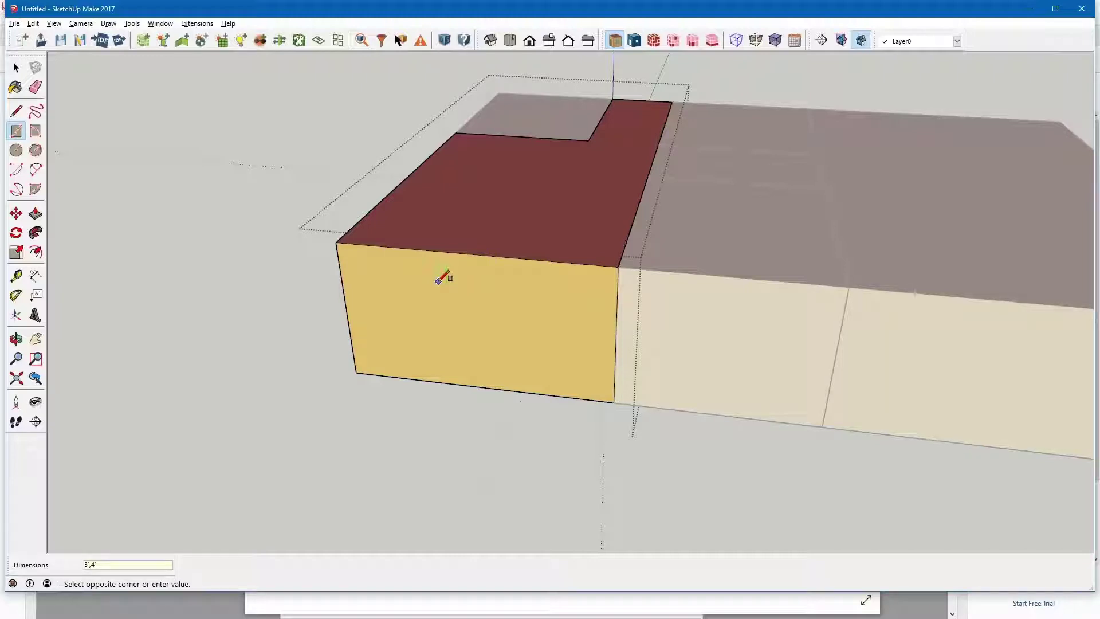
{"action": "left_click", "coordinate": [438, 281]}
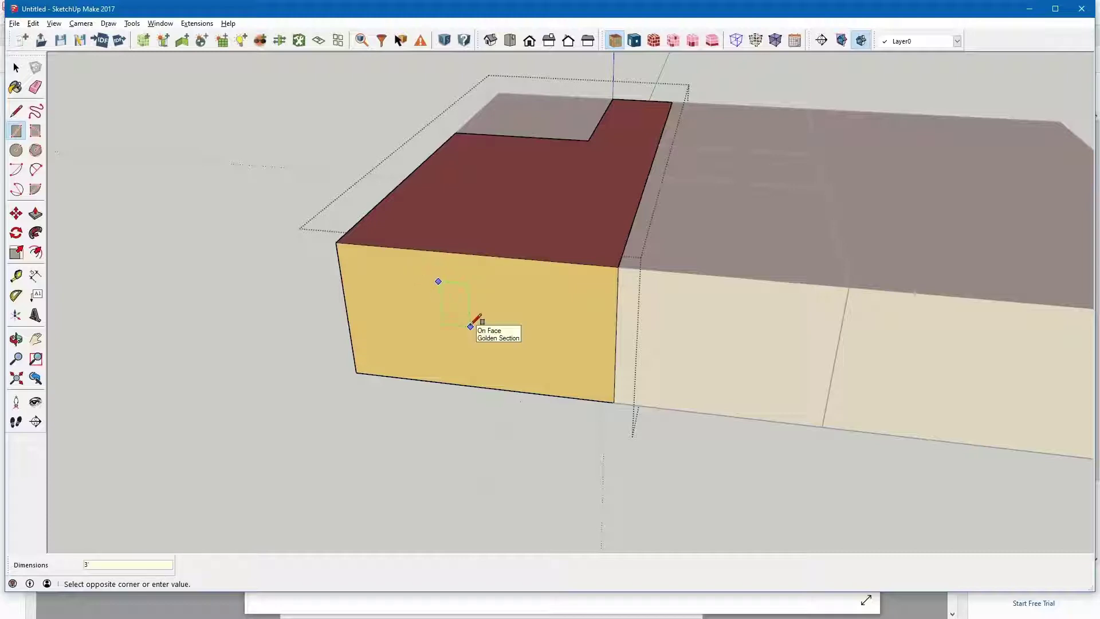
{"action": "type", "text": "3',4'"}
{"action": "key", "text": "Return"}
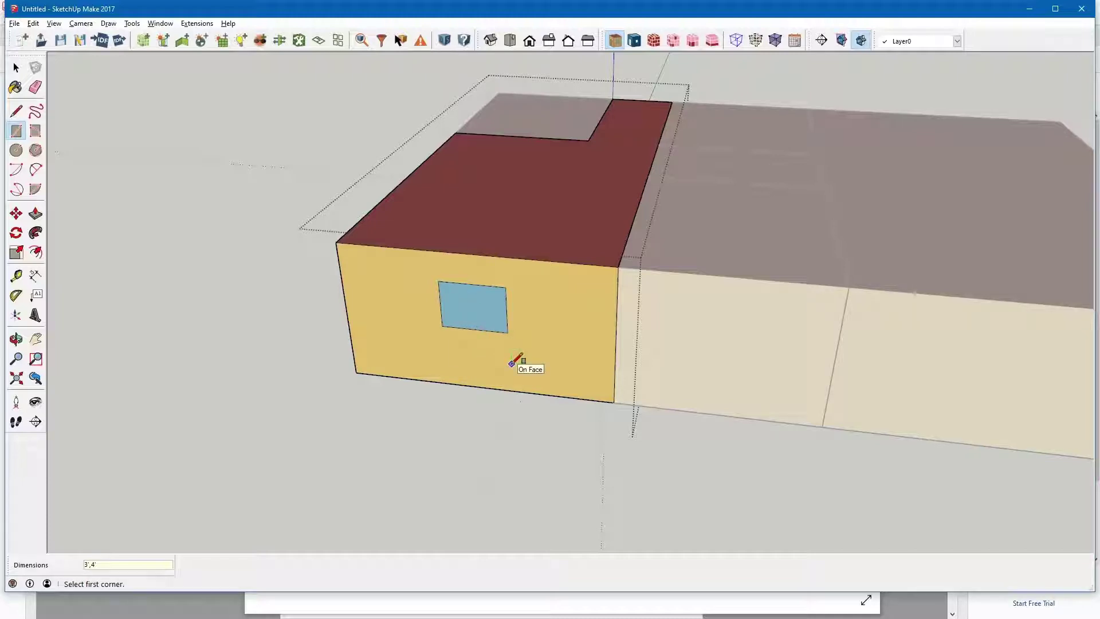
{"action": "key", "text": "space"}
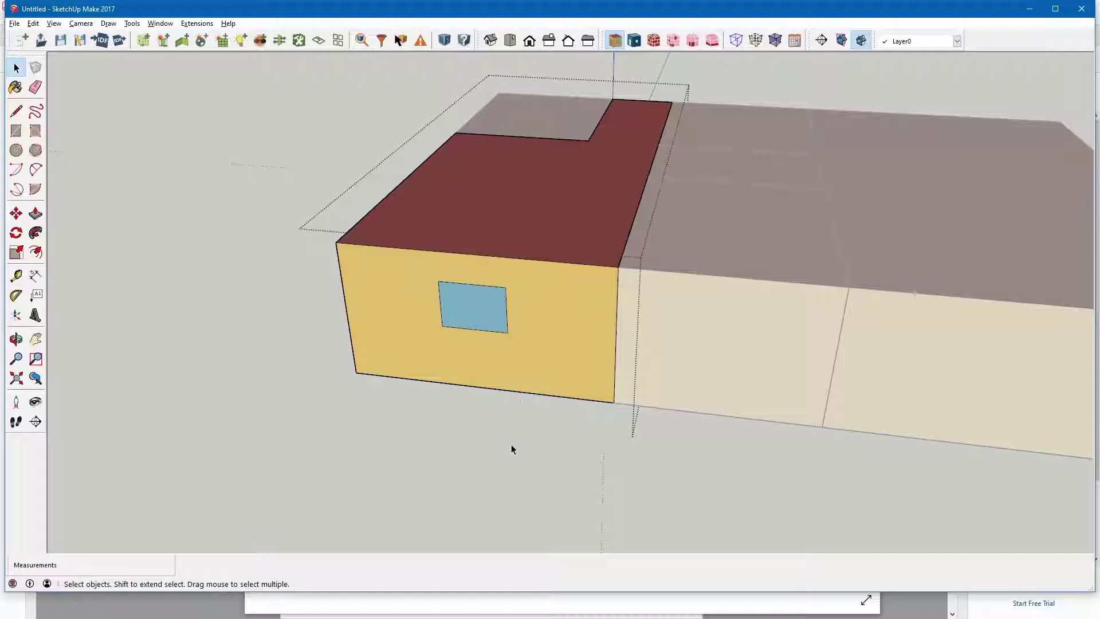
- Check the floor plan image and draw a window about 3' 1" by 2' 10" on the laboratory's long exterior wall
{"action": "middle_click_drag", "start_coordinate": [425, 452], "coordinate": [824, 427]}
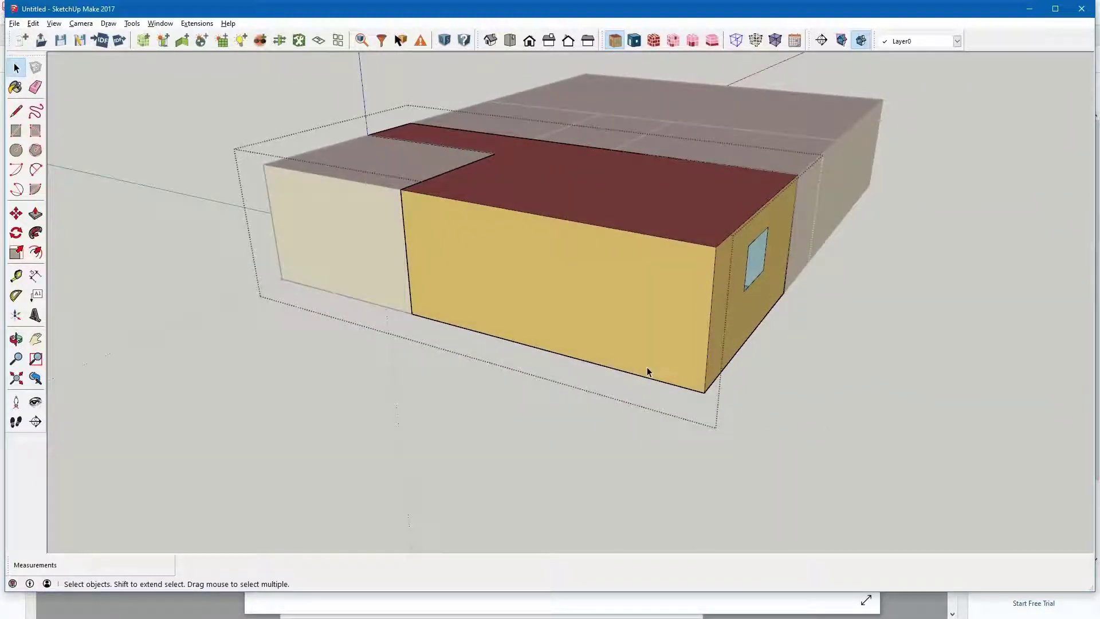
{"action": "key", "text": "alt+Tab"}
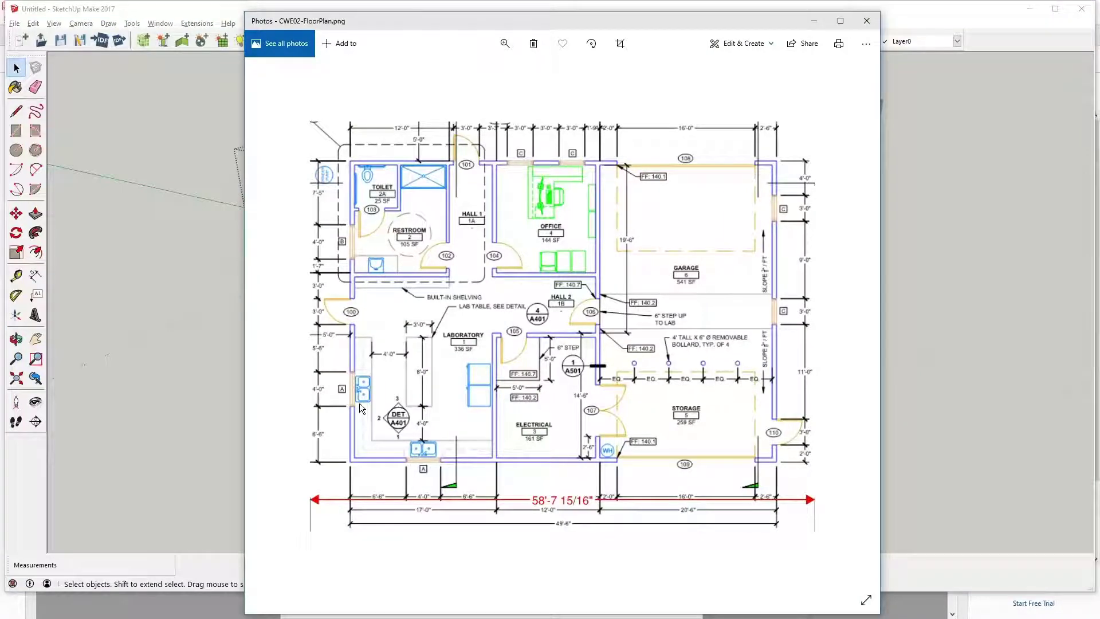
{"action": "key", "text": "alt+Tab"}
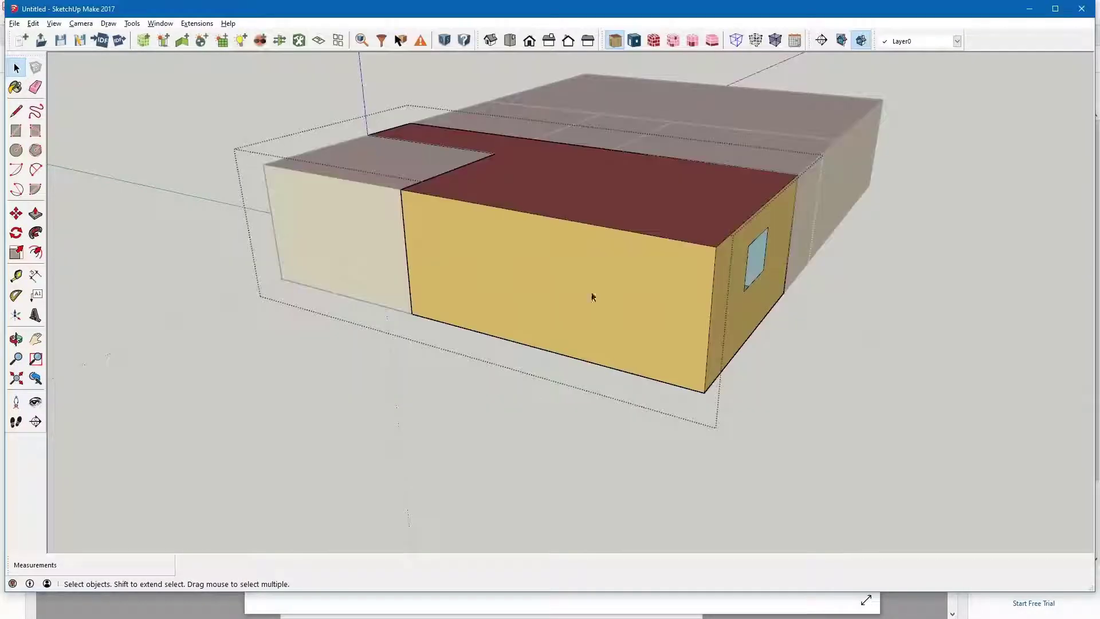
{"action": "left_click", "coordinate": [16, 131]}
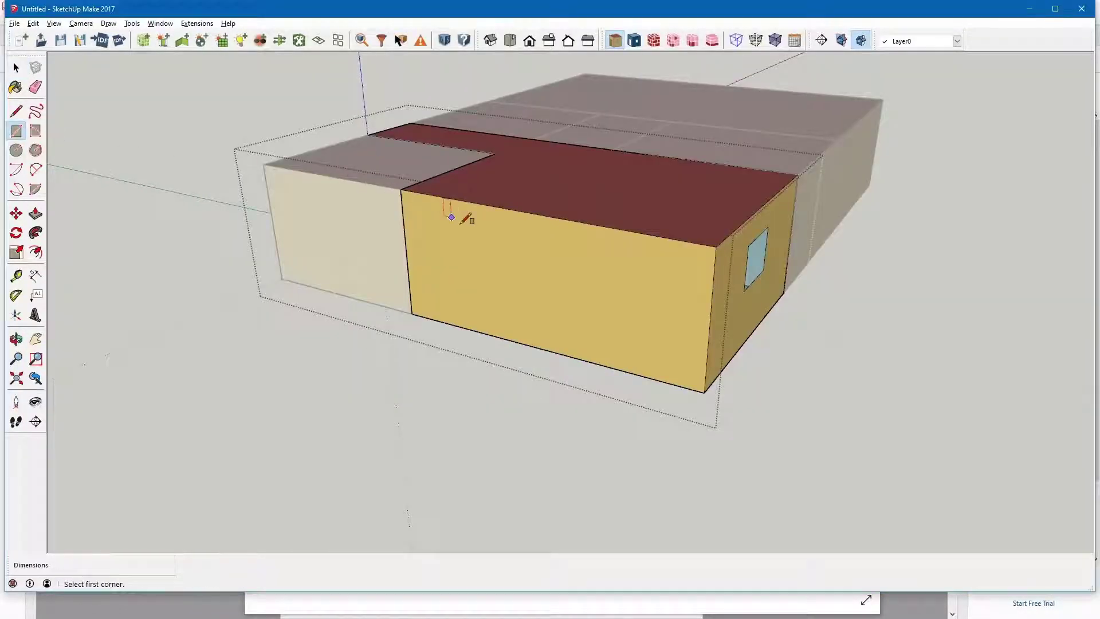
{"action": "left_click", "coordinate": [540, 250]}
{"action": "left_click", "coordinate": [585, 301]}
- Draw a 3' by 7' door from the base edge of the laboratory's long exterior wall, near the restroom end
{"action": "key", "text": "alt+Tab"}
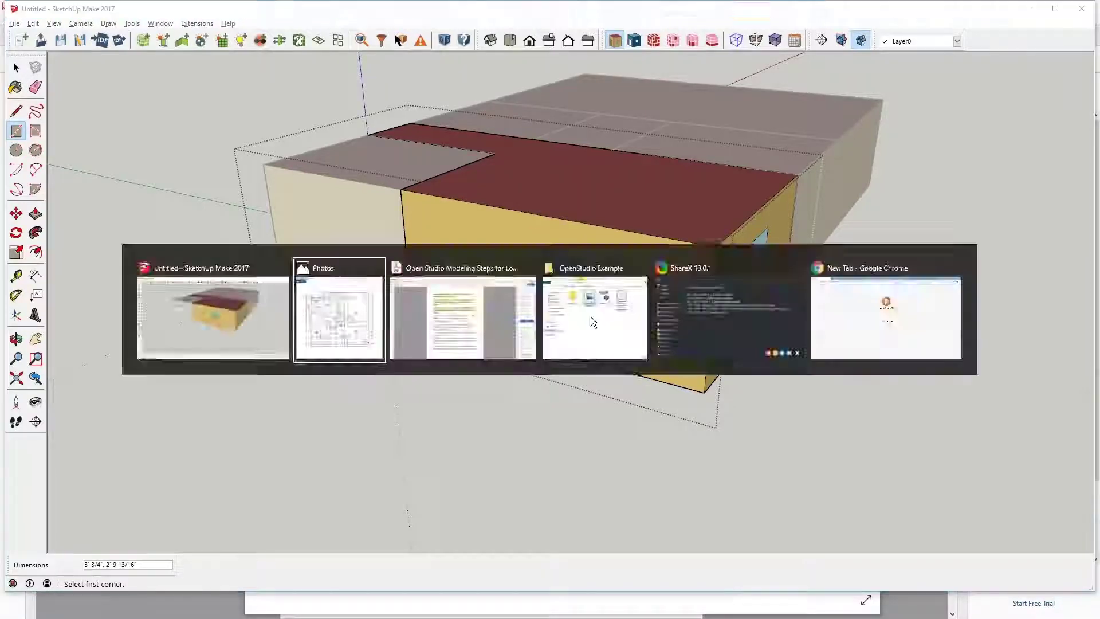
{"action": "key", "text": "alt+Tab"}
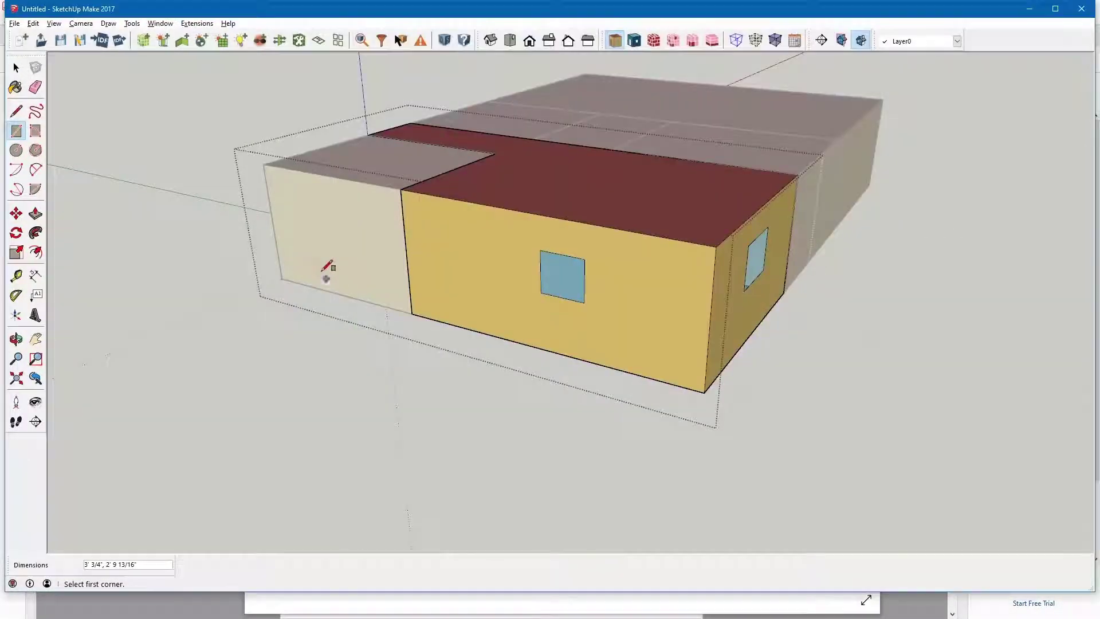
{"action": "left_click", "coordinate": [423, 314]}
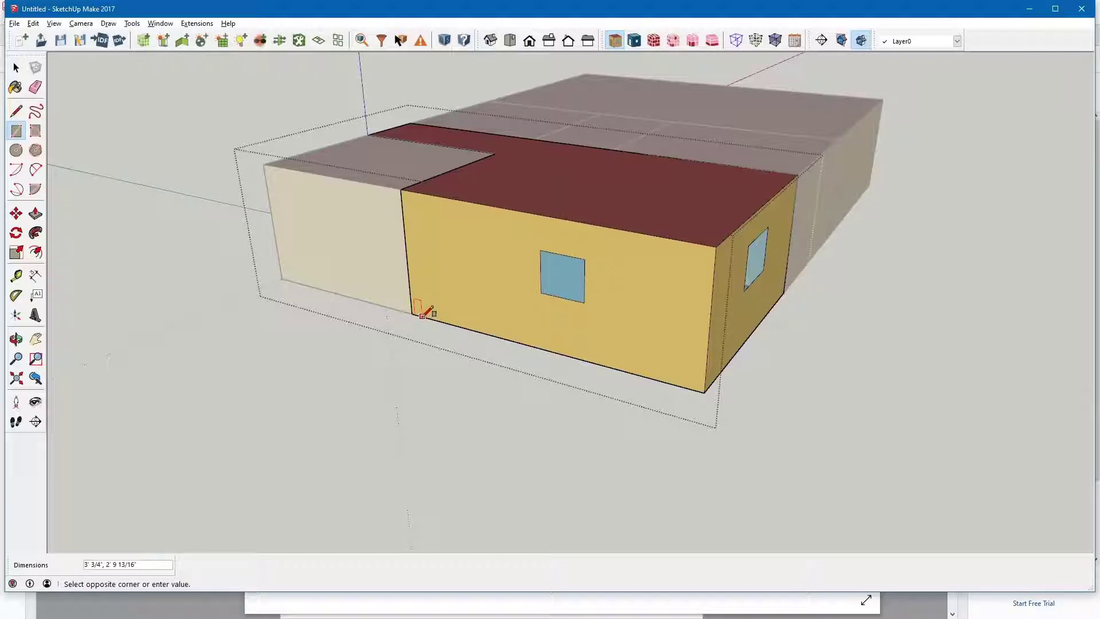
{"action": "left_click", "coordinate": [458, 253]}
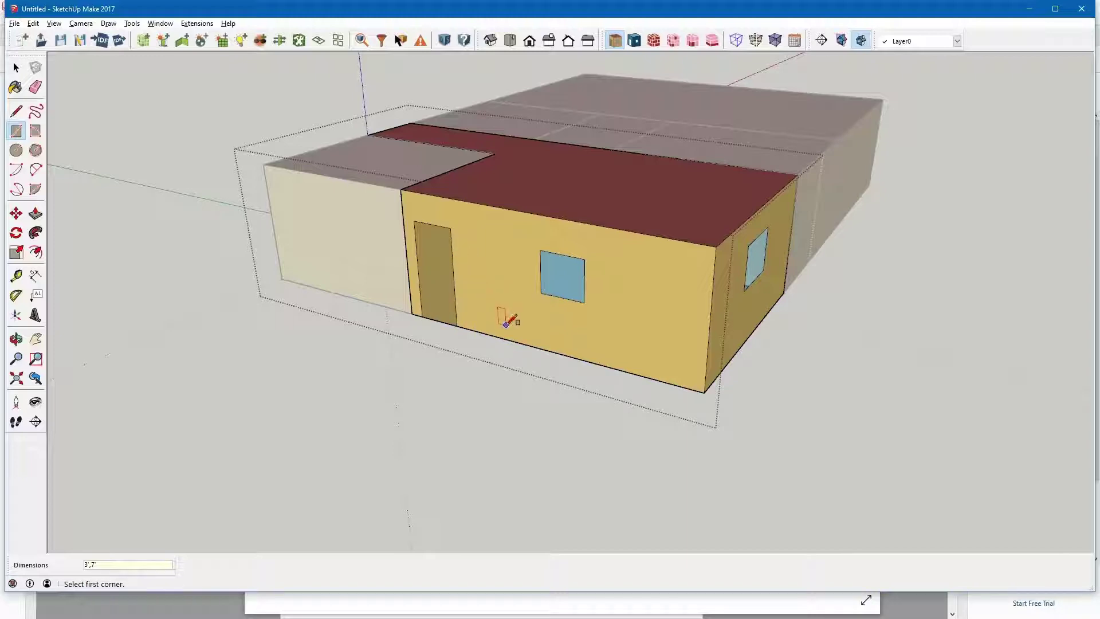
{"action": "key", "text": "space"}
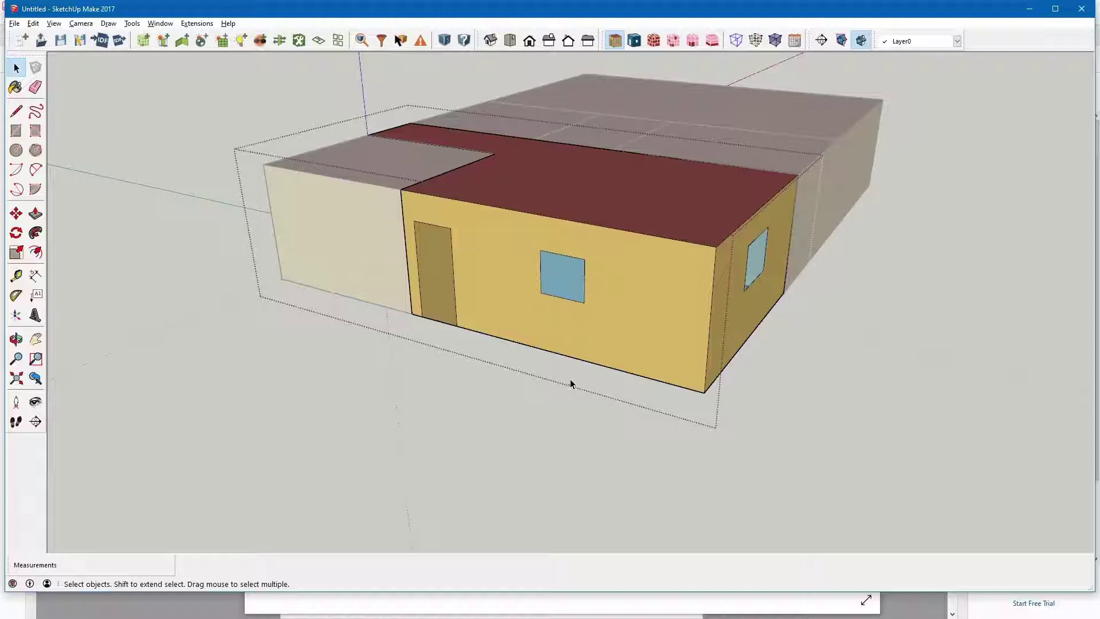
- Check the floor plan and draw a window about 3' 2" square on the restroom's exterior wall, toward the laboratory door
{"action": "key", "text": "alt+Tab"}
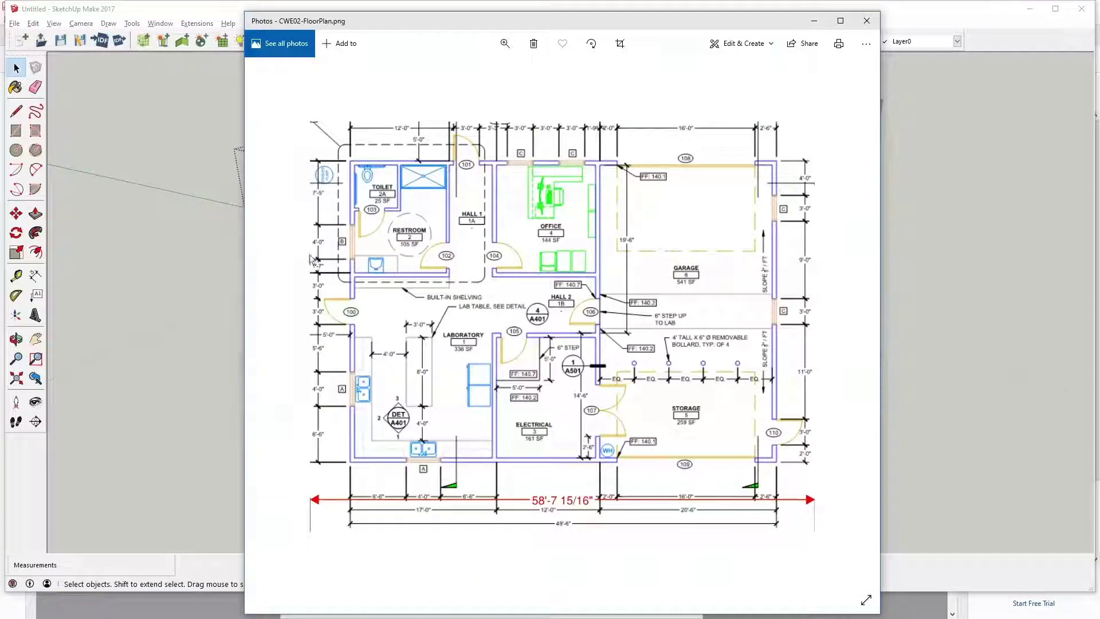
{"action": "key", "text": "alt+Tab"}
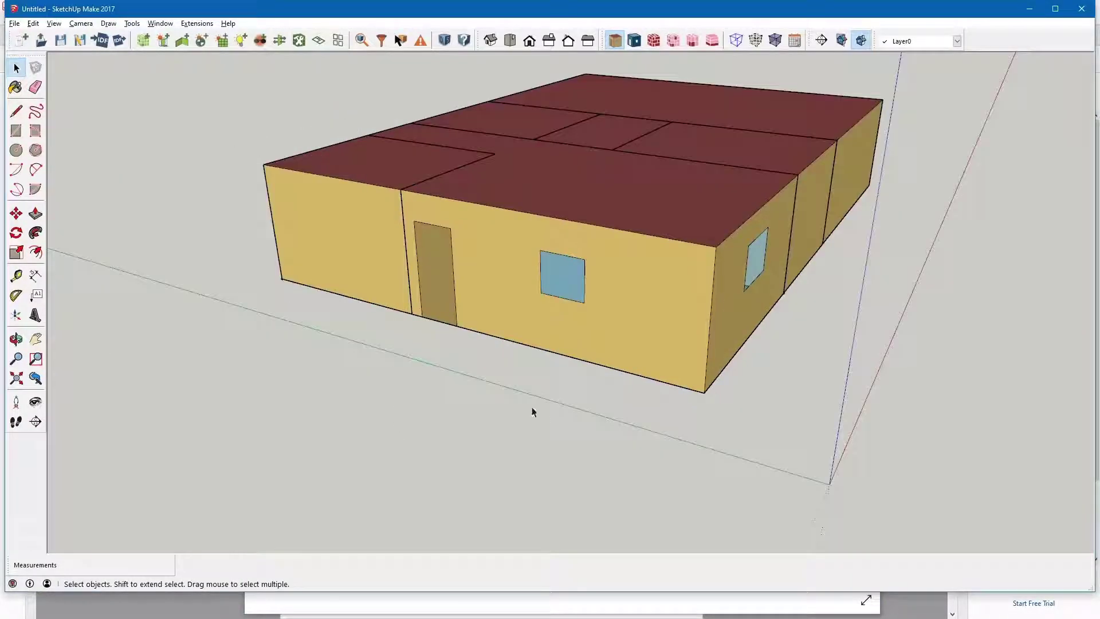
{"action": "double_click", "coordinate": [363, 264]}
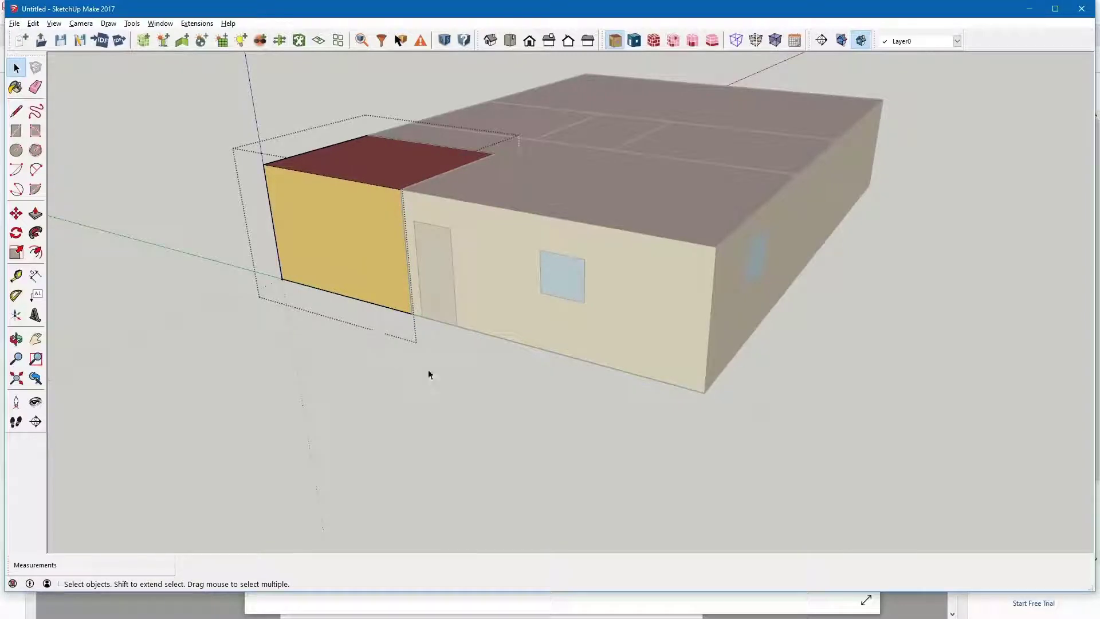
{"action": "left_click", "coordinate": [483, 409]}
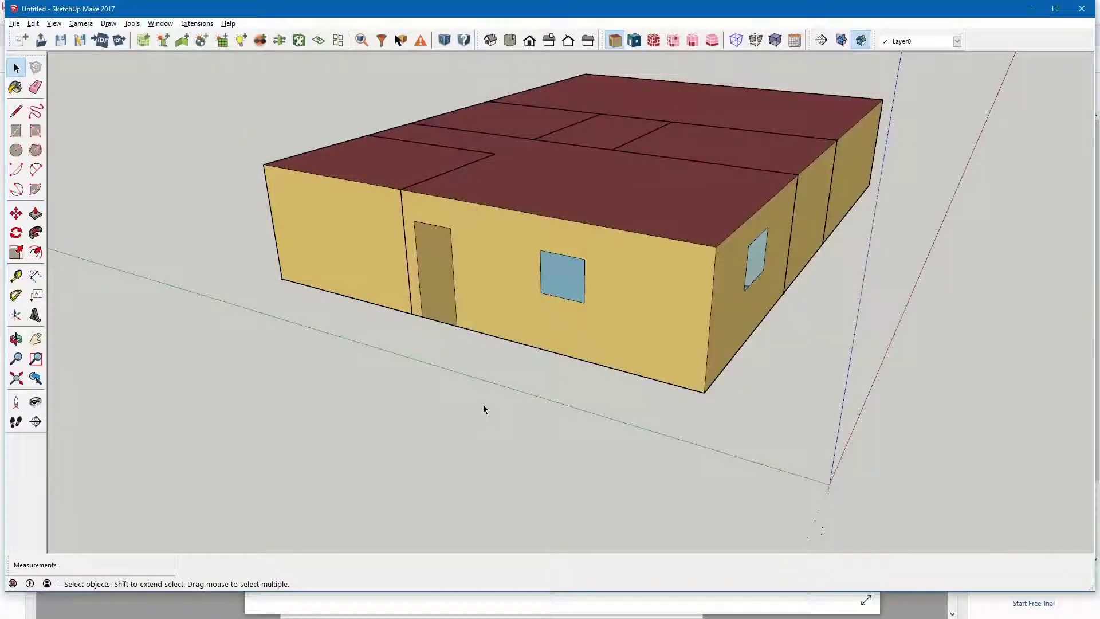
{"action": "double_click", "coordinate": [317, 243]}
{"action": "middle_click_drag", "start_coordinate": [430, 363], "coordinate": [471, 344]}
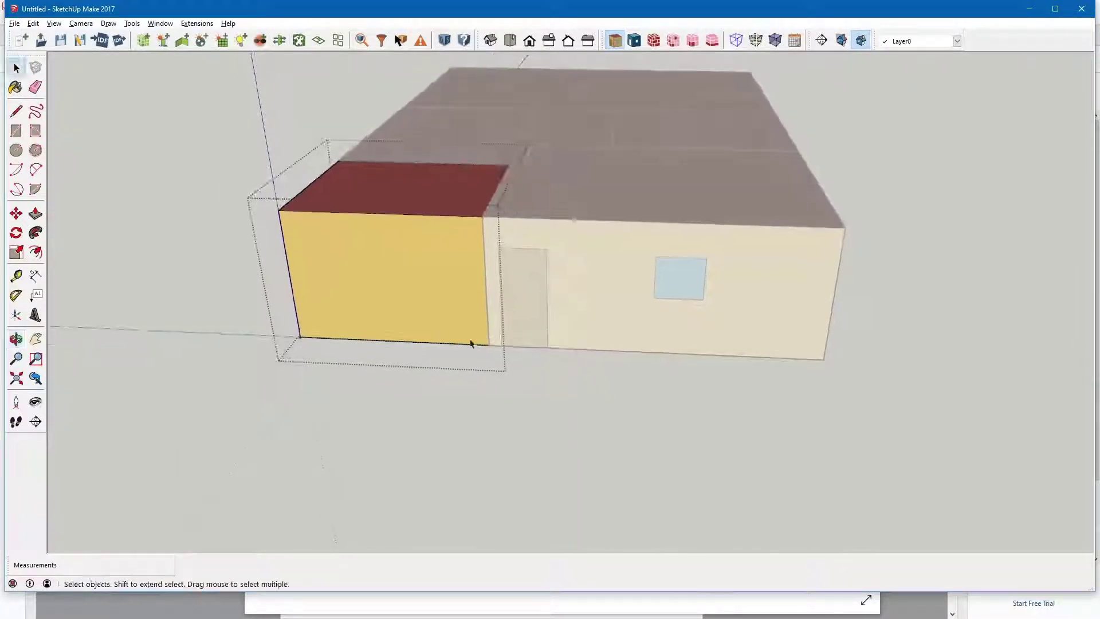
{"action": "key", "text": "alt+Tab"}
{"action": "key", "text": "alt+Tab"}
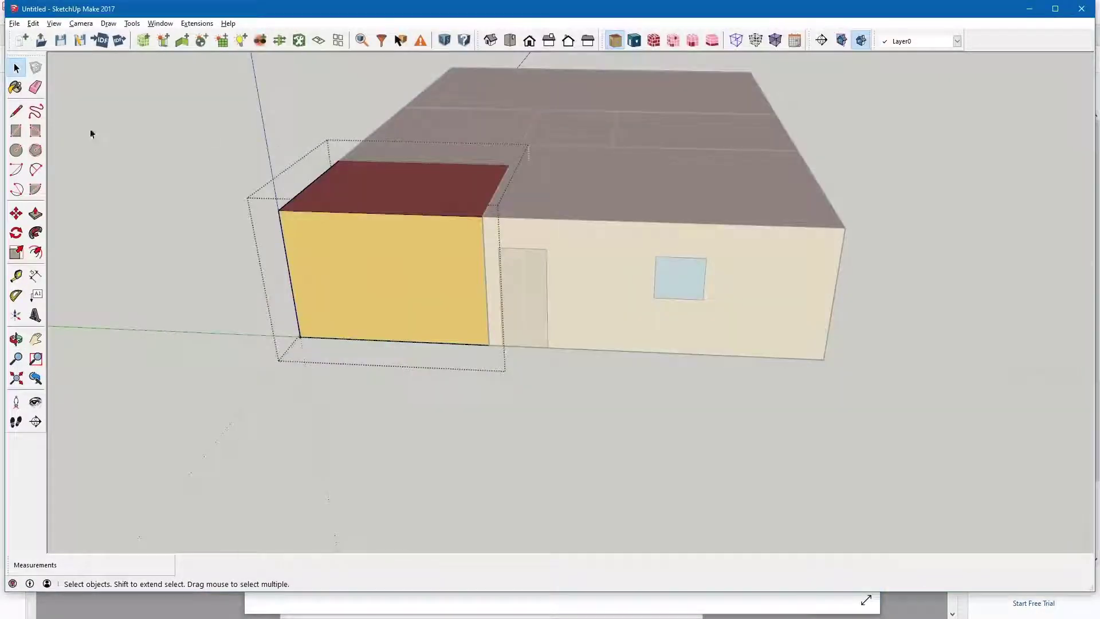
{"action": "left_click", "coordinate": [23, 135]}
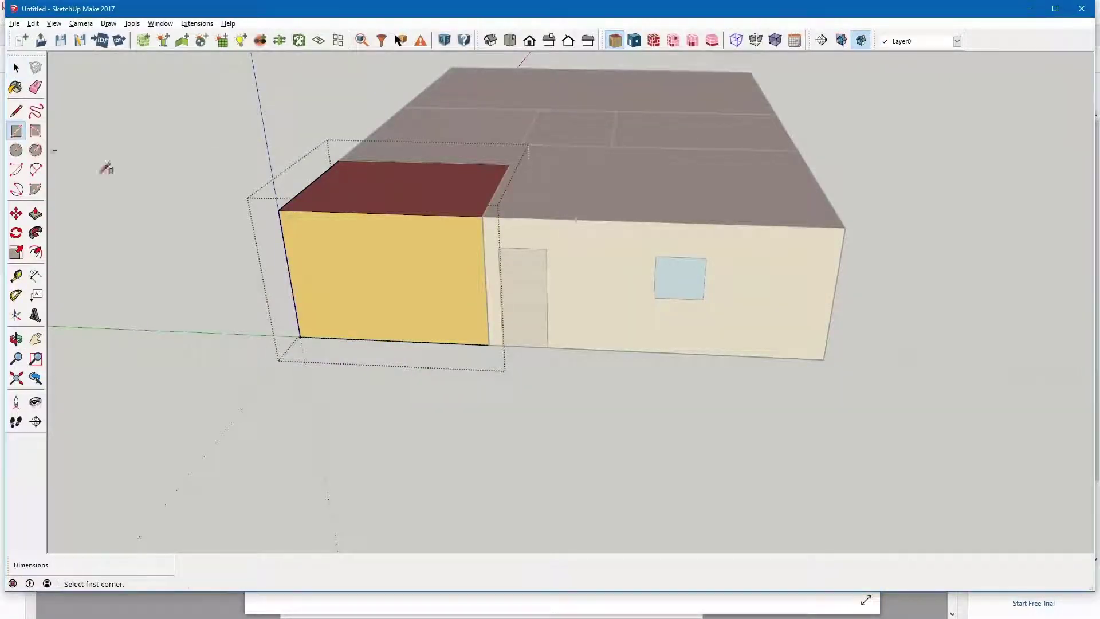
{"action": "left_click", "coordinate": [458, 293]}
{"action": "left_click", "coordinate": [411, 245]}
{"action": "key", "text": "alt+Tab"}
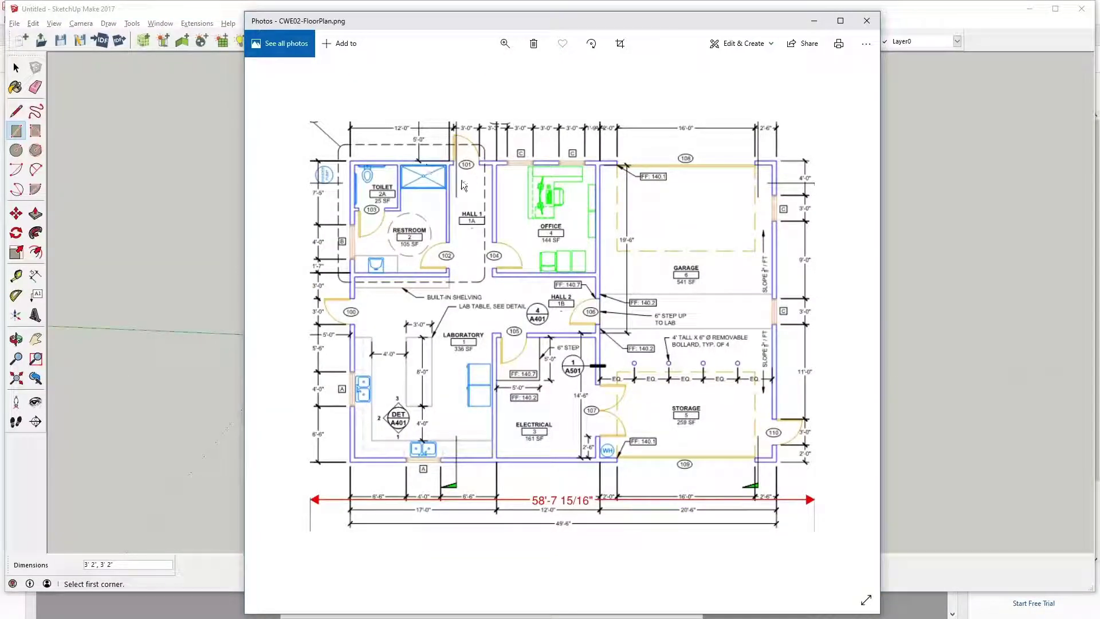
{"action": "key", "text": "alt+Tab"}
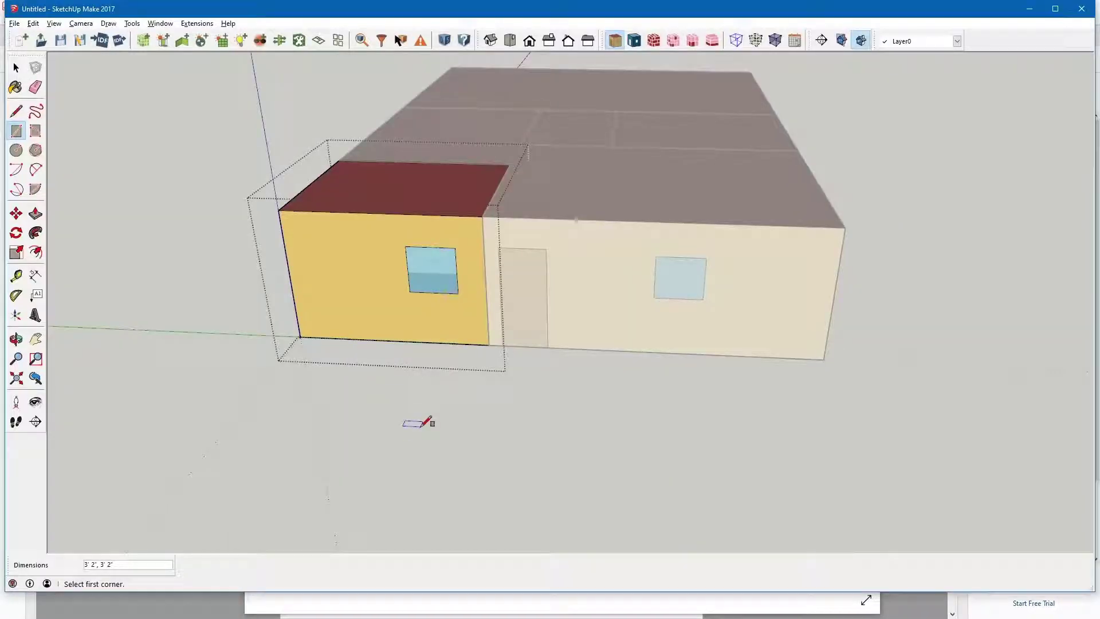
{"action": "key", "text": "space"}
{"action": "left_click", "coordinate": [444, 435]}
- Draw a door about 2' 11" by 6' 8" from the base edge of the Hall 1 exterior wall, between restroom and office
{"action": "middle_click_drag", "start_coordinate": [445, 435], "coordinate": [428, 397]}
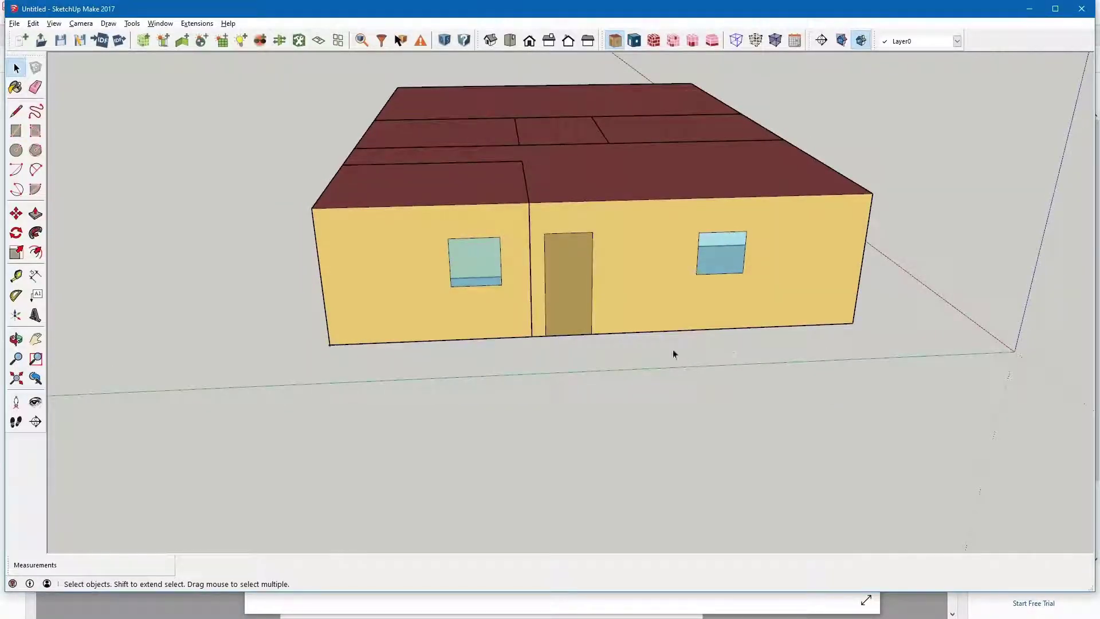
{"action": "middle_click_drag", "start_coordinate": [673, 354], "coordinate": [741, 344]}
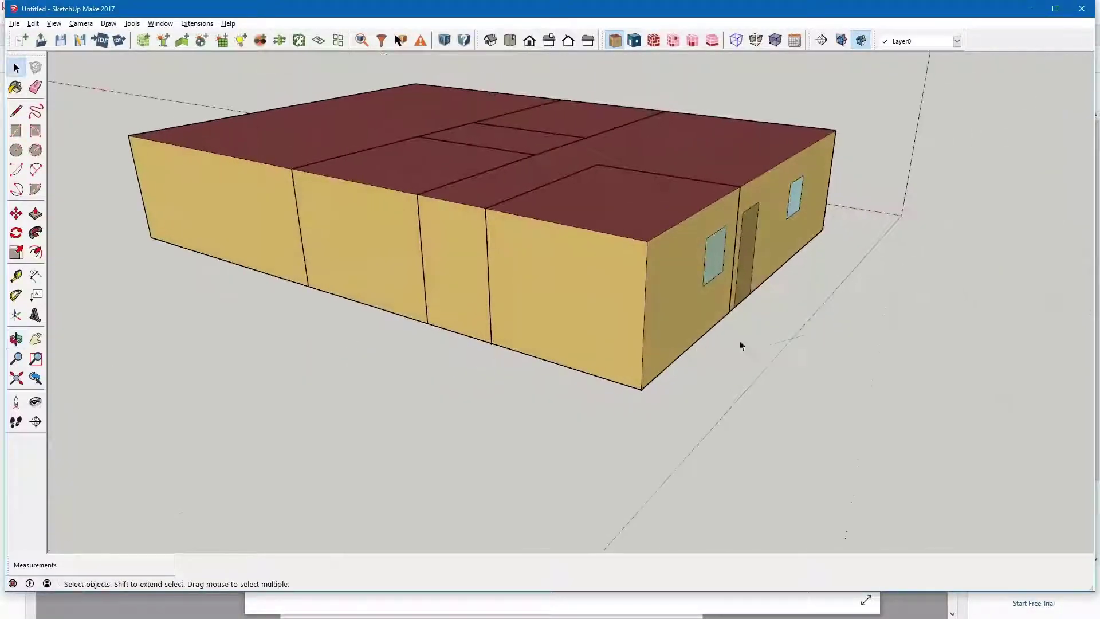
{"action": "double_click", "coordinate": [462, 317]}
{"action": "key", "text": "r"}
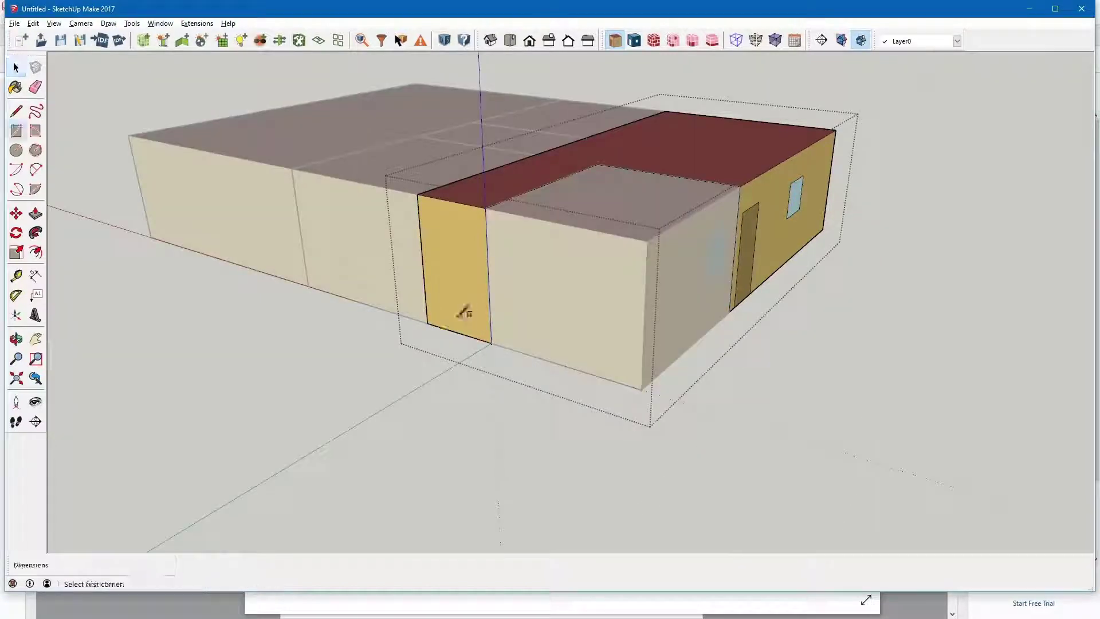
{"action": "left_click", "coordinate": [438, 327]}
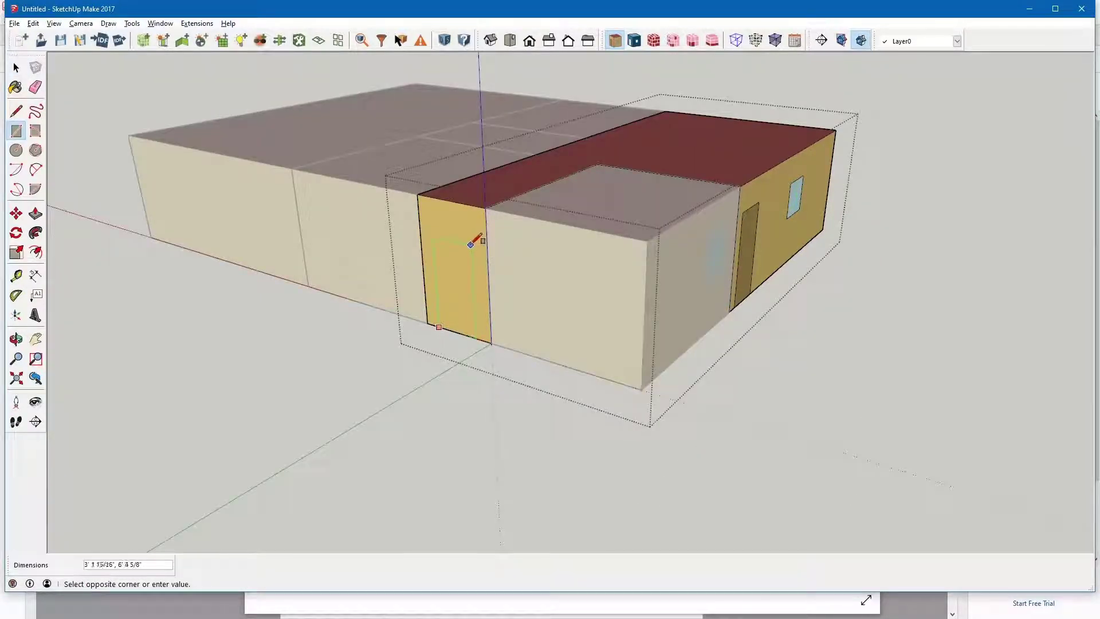
{"action": "left_click", "coordinate": [470, 240]}
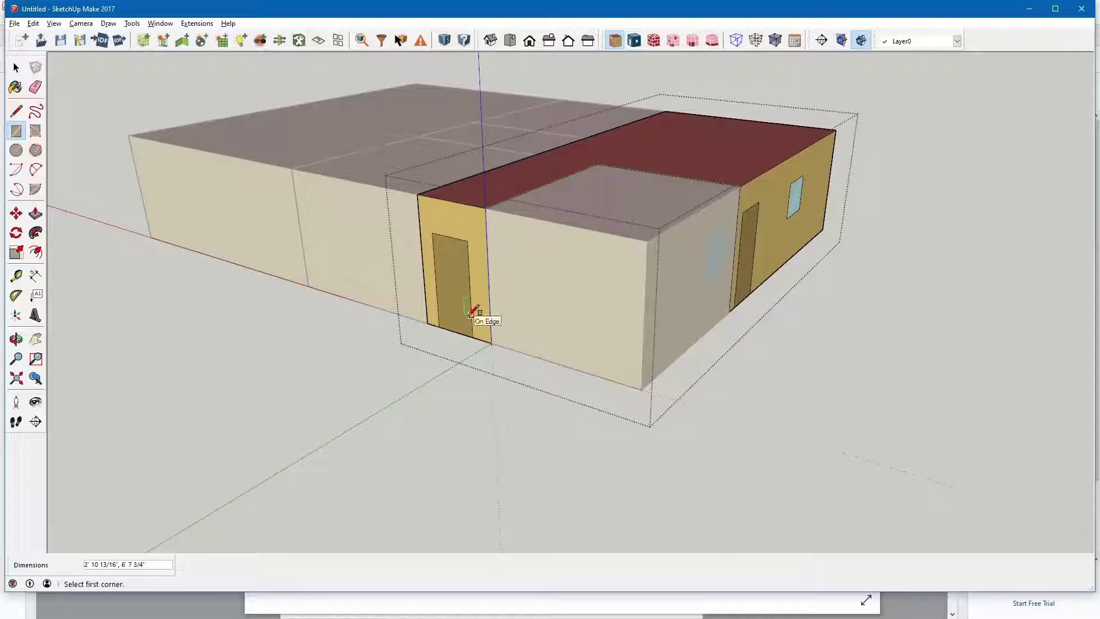
{"action": "key", "text": "space"}
{"action": "left_click", "coordinate": [449, 435]}
- Check the floor plan and draw a window about 2' 9" square on the garage side of the office's exterior wall
{"action": "key", "text": "alt+Tab"}
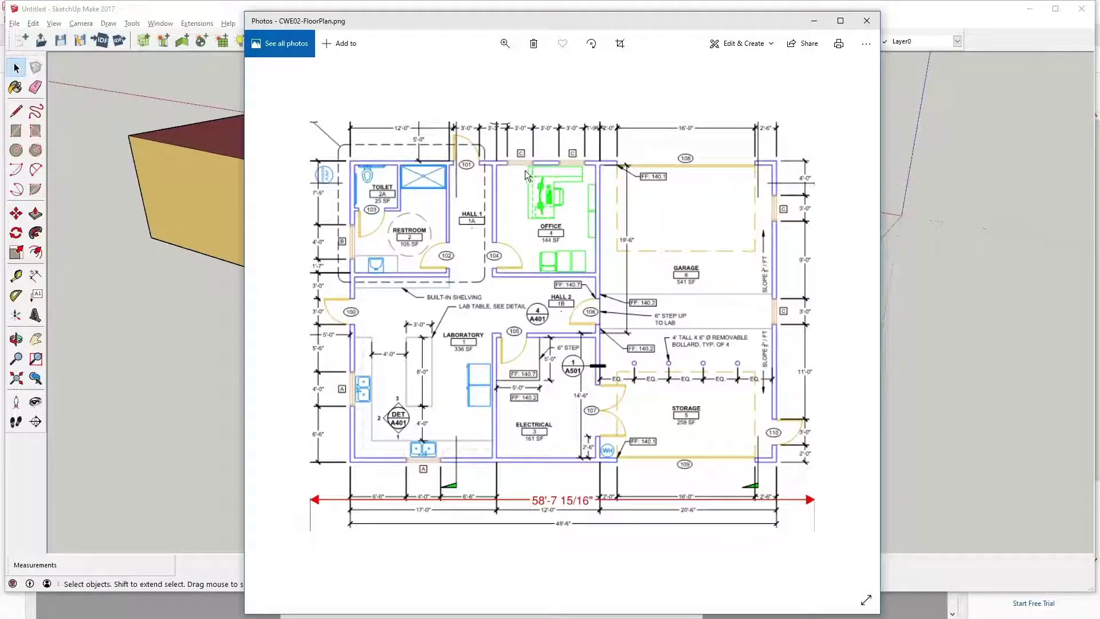
{"action": "key", "text": "alt+Tab"}
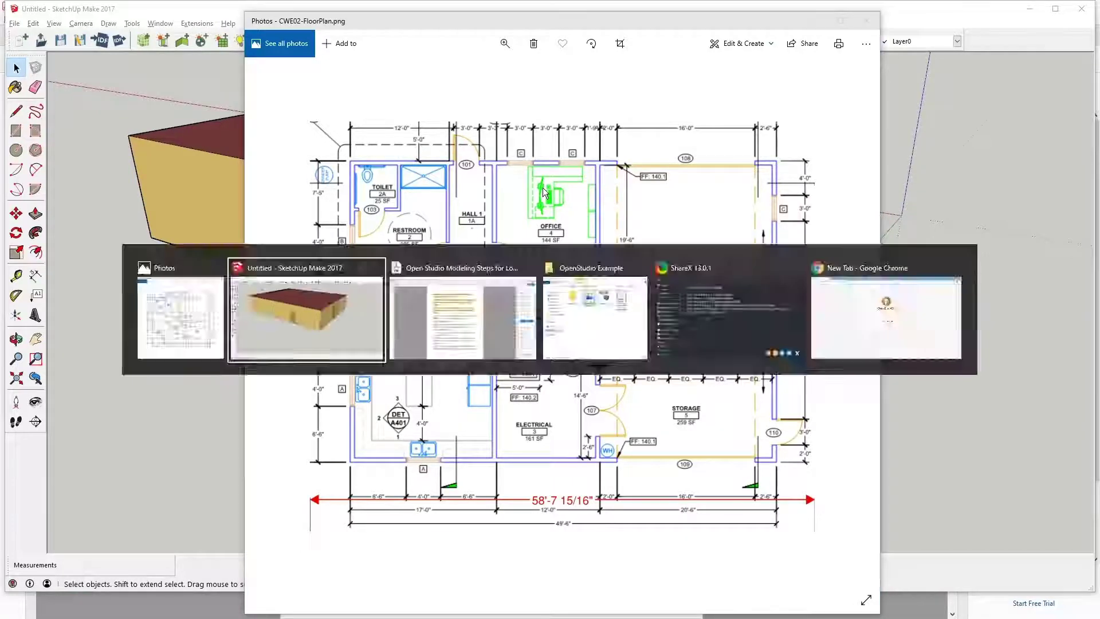
{"action": "double_click", "coordinate": [367, 270]}
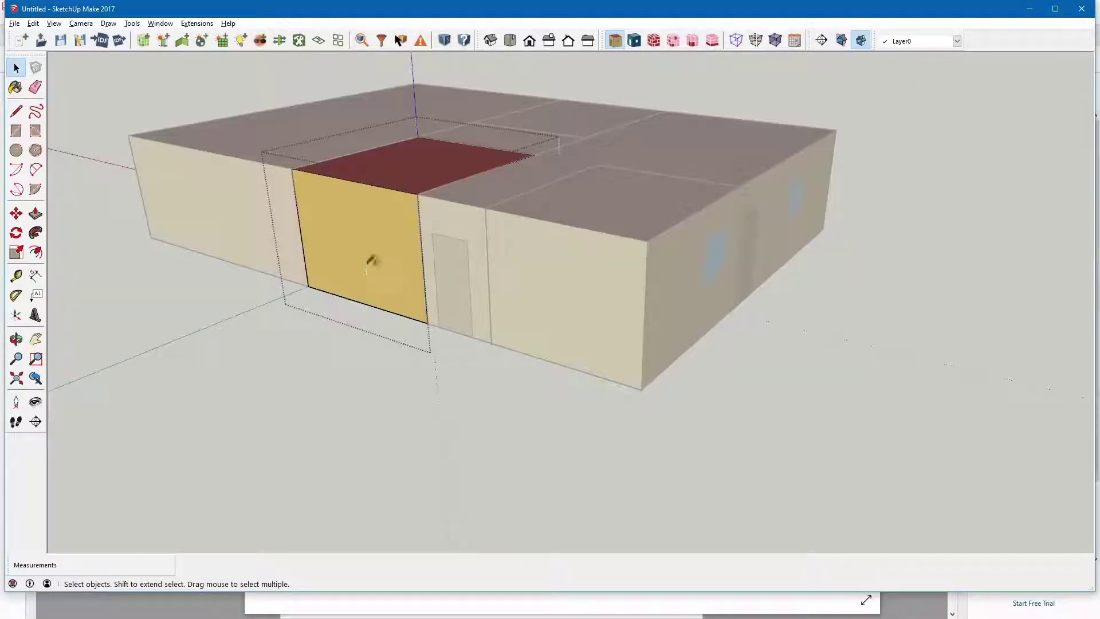
{"action": "key", "text": "r"}
{"action": "left_click", "coordinate": [322, 208]}
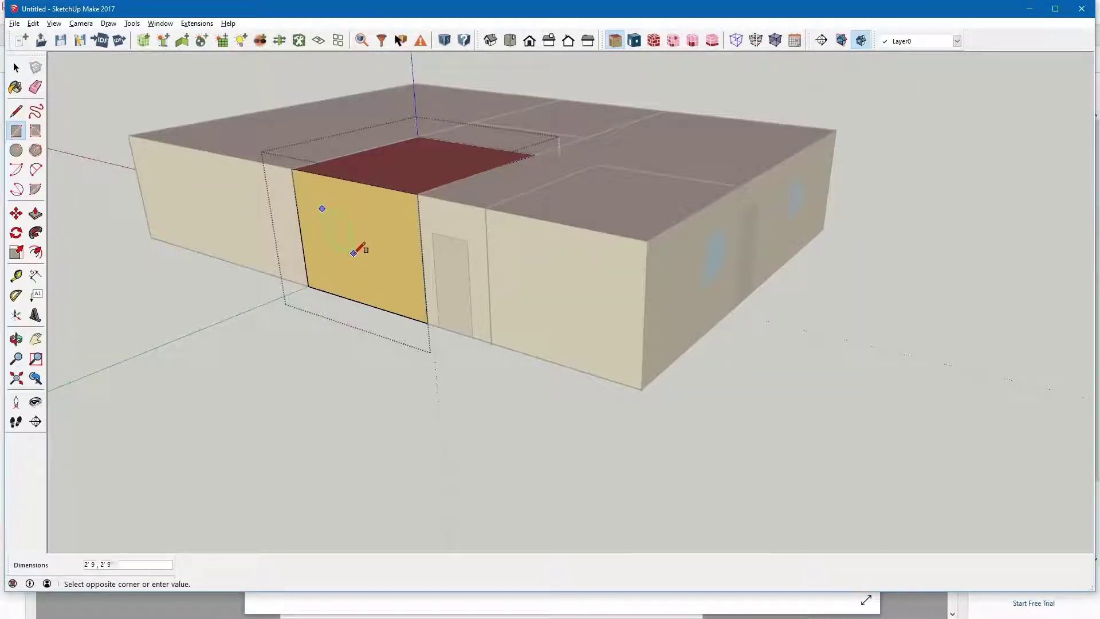
{"action": "left_click", "coordinate": [353, 253]}
- Try a freehand second office window about 2' 11" by 2' beside the first one, and delete it
{"action": "left_click", "coordinate": [372, 218]}
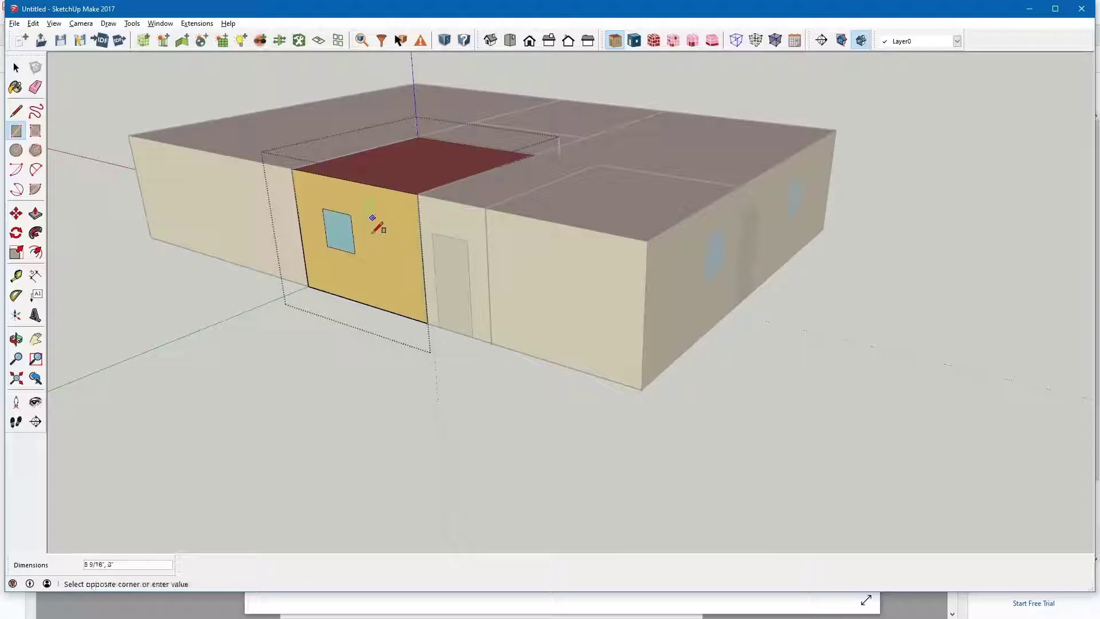
{"action": "left_click", "coordinate": [399, 263]}
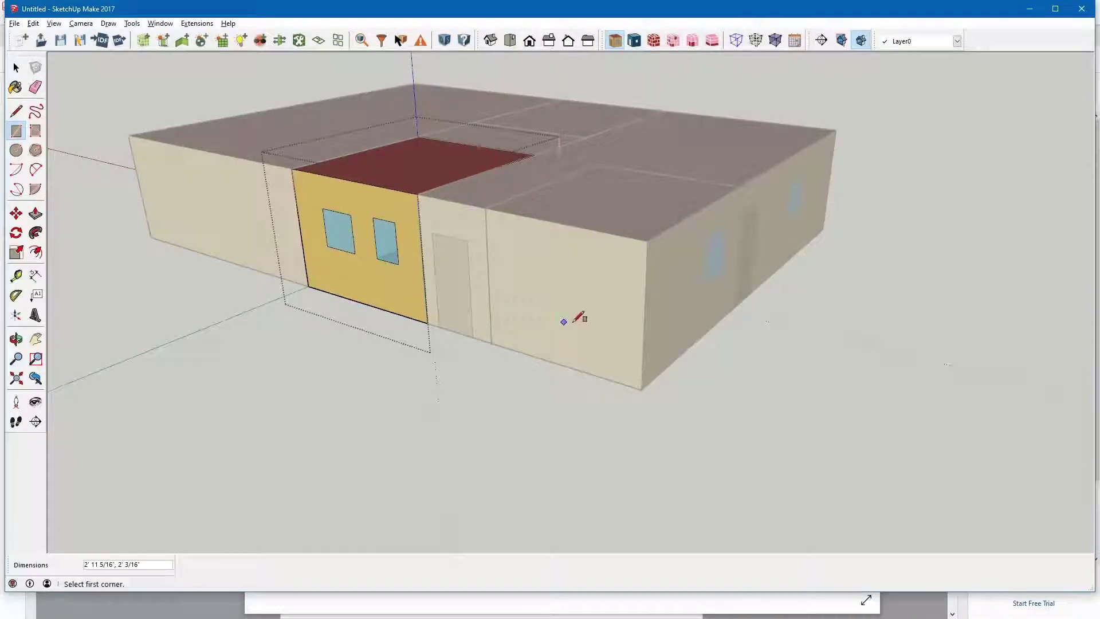
{"action": "scroll", "coordinate": [446, 300], "scroll_direction": "up", "scroll_amount": 2}
{"action": "middle_click_drag", "start_coordinate": [653, 319], "coordinate": [475, 303]}
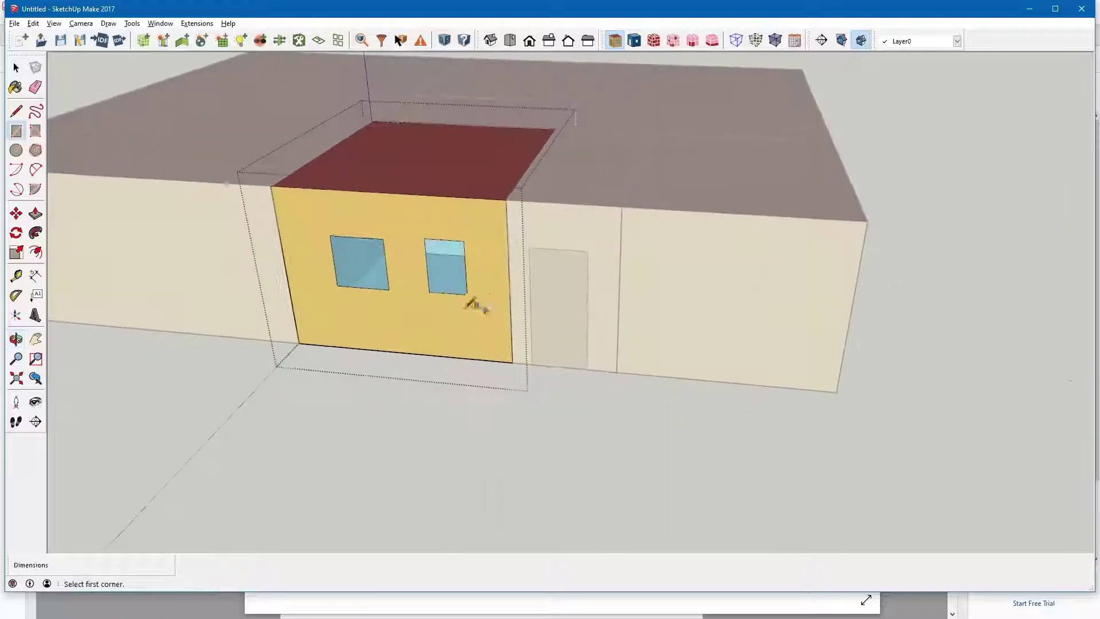
{"action": "scroll", "coordinate": [393, 299], "scroll_direction": "up", "scroll_amount": 3}
{"action": "key", "text": "space"}
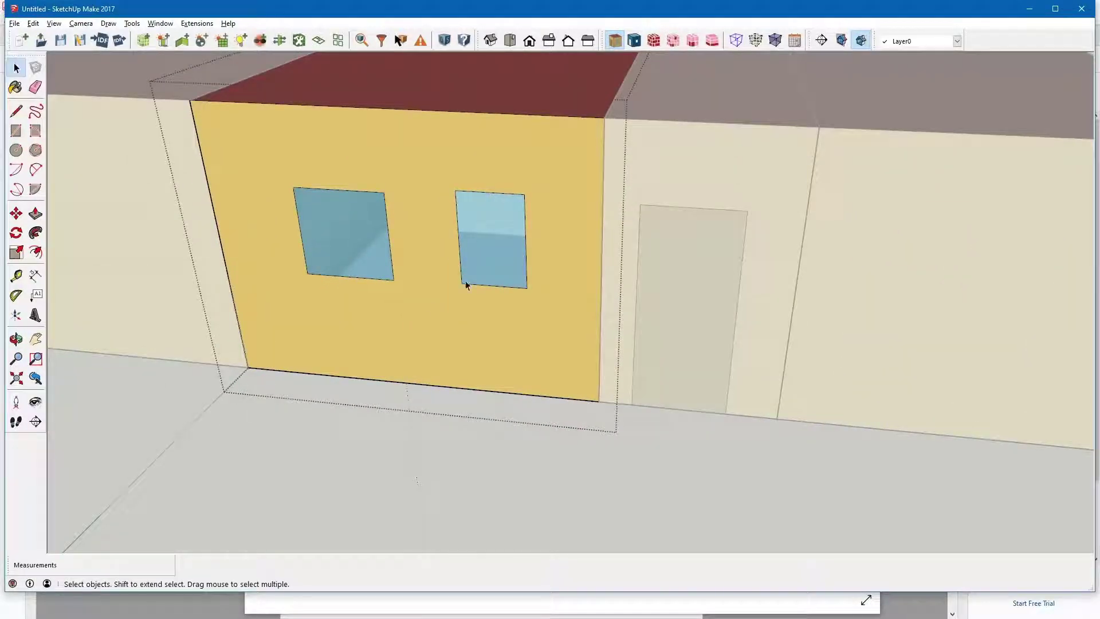
{"action": "left_click", "coordinate": [511, 256]}
{"action": "key", "text": "Delete"}
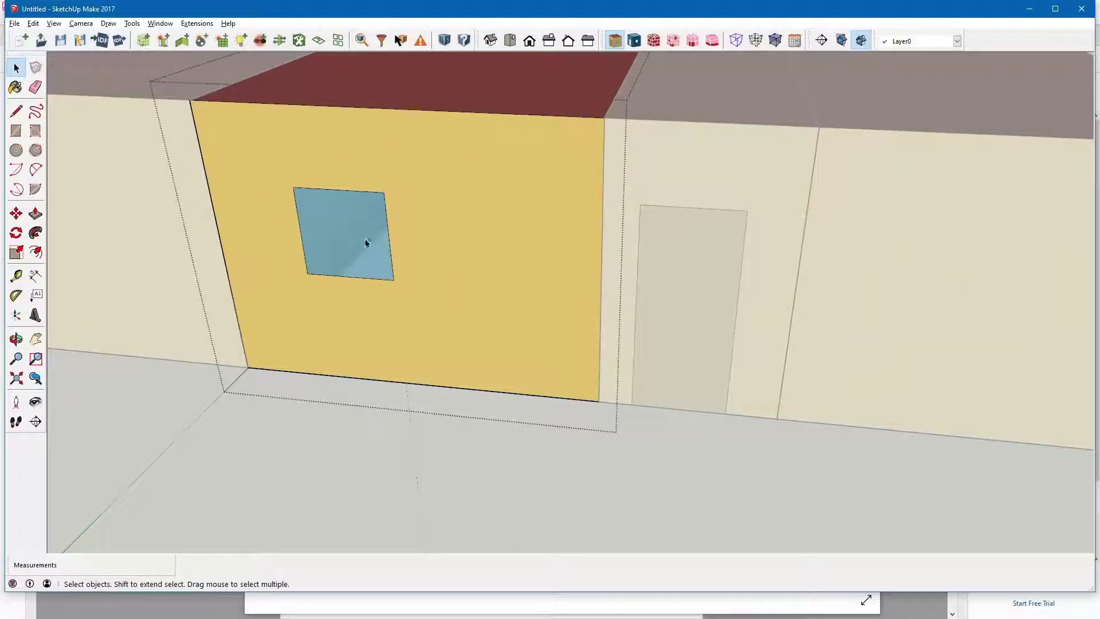
- Copy the remaining office window and place the duplicate level with it on the hall side of the same wall
{"action": "left_click", "coordinate": [349, 243]}
{"action": "left_click", "coordinate": [349, 240]}
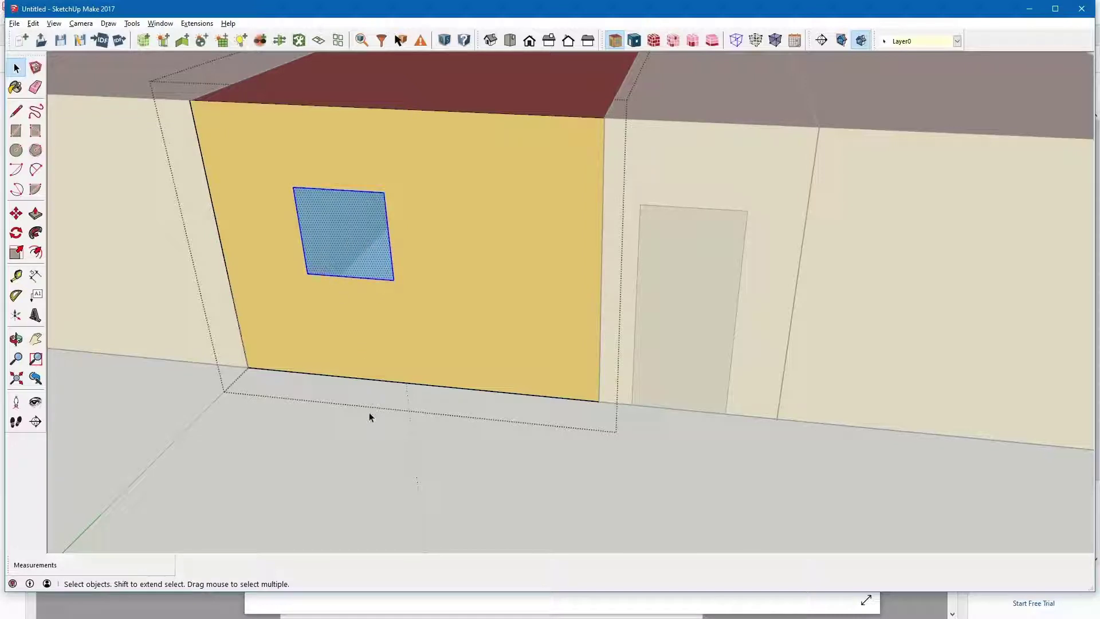
{"action": "left_click", "coordinate": [369, 415]}
{"action": "double_click", "coordinate": [333, 248]}
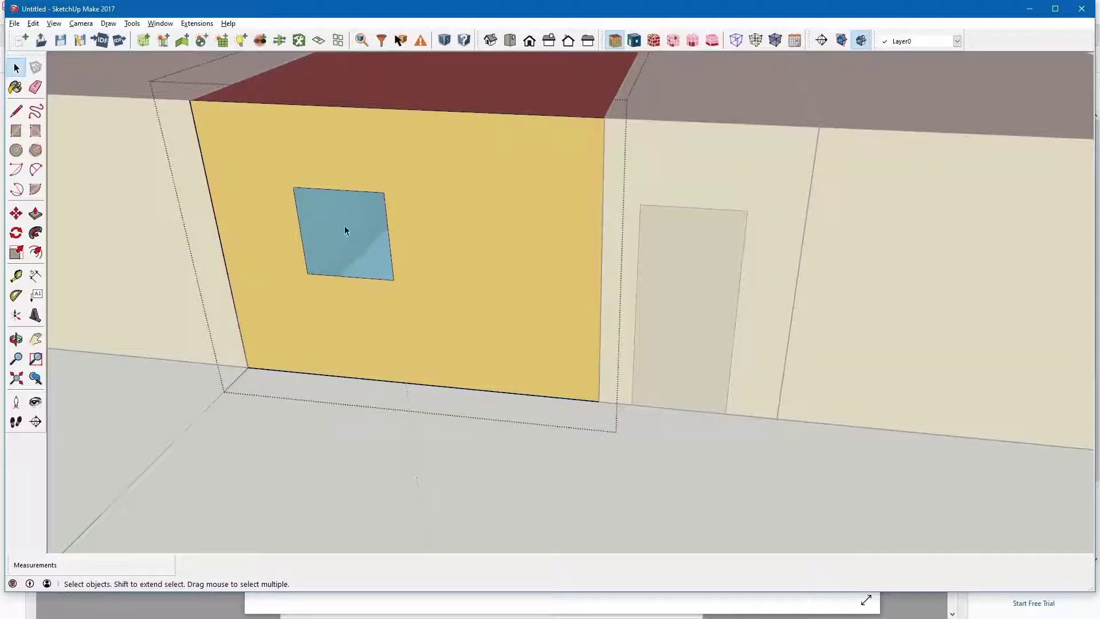
{"action": "left_click", "coordinate": [340, 231]}
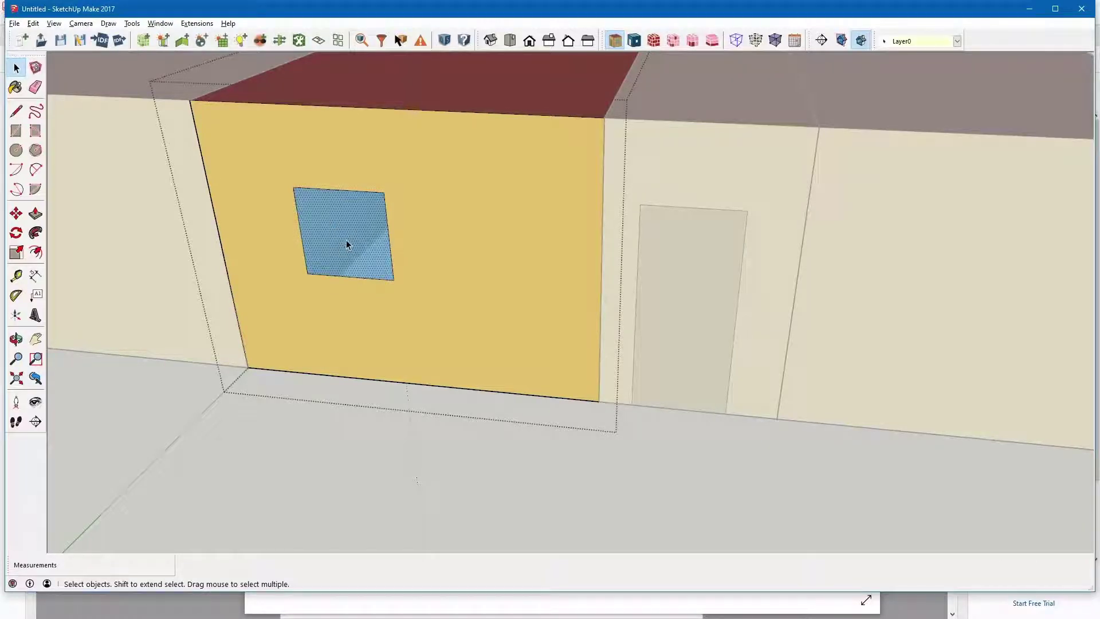
{"action": "double_click", "coordinate": [351, 238]}
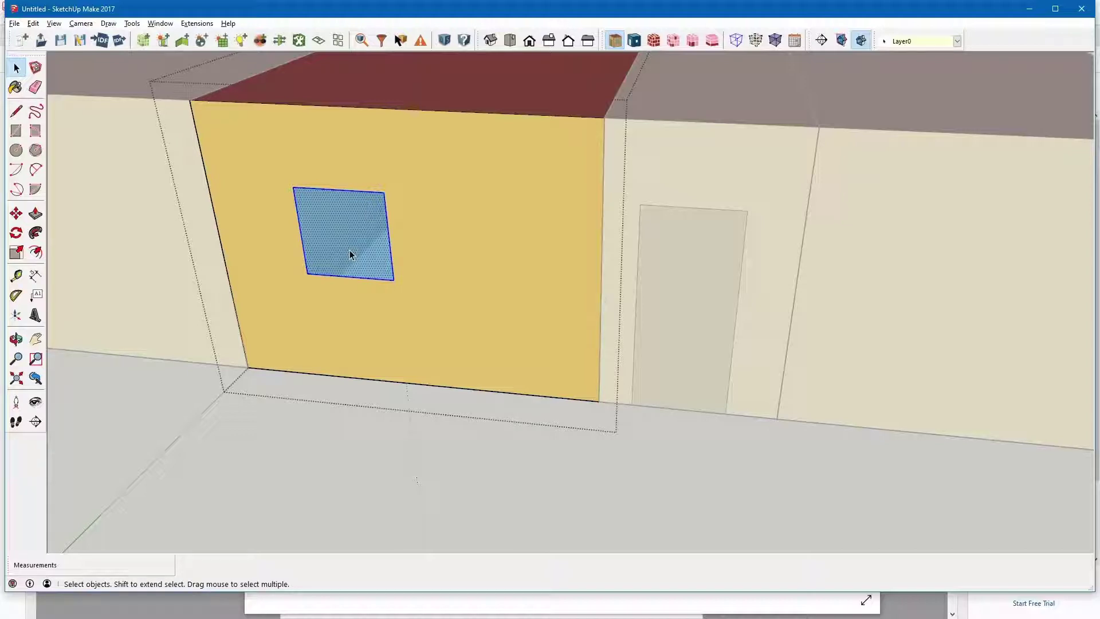
{"action": "key", "text": "ctrl+v"}
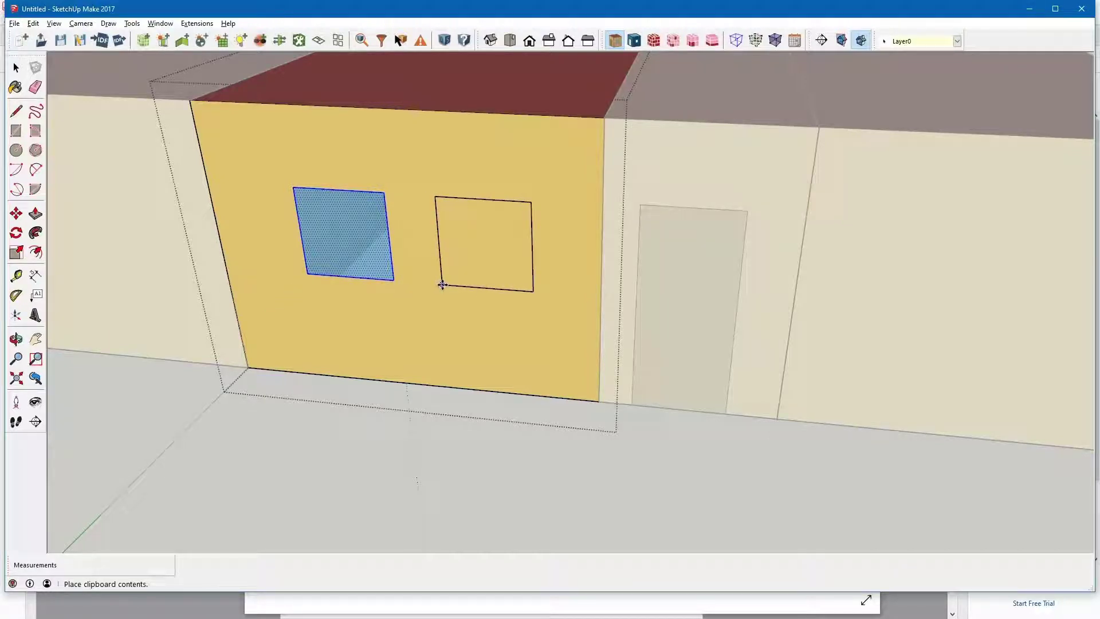
{"action": "left_click", "coordinate": [442, 283]}
{"action": "middle_click_drag", "start_coordinate": [441, 304], "coordinate": [491, 341]}
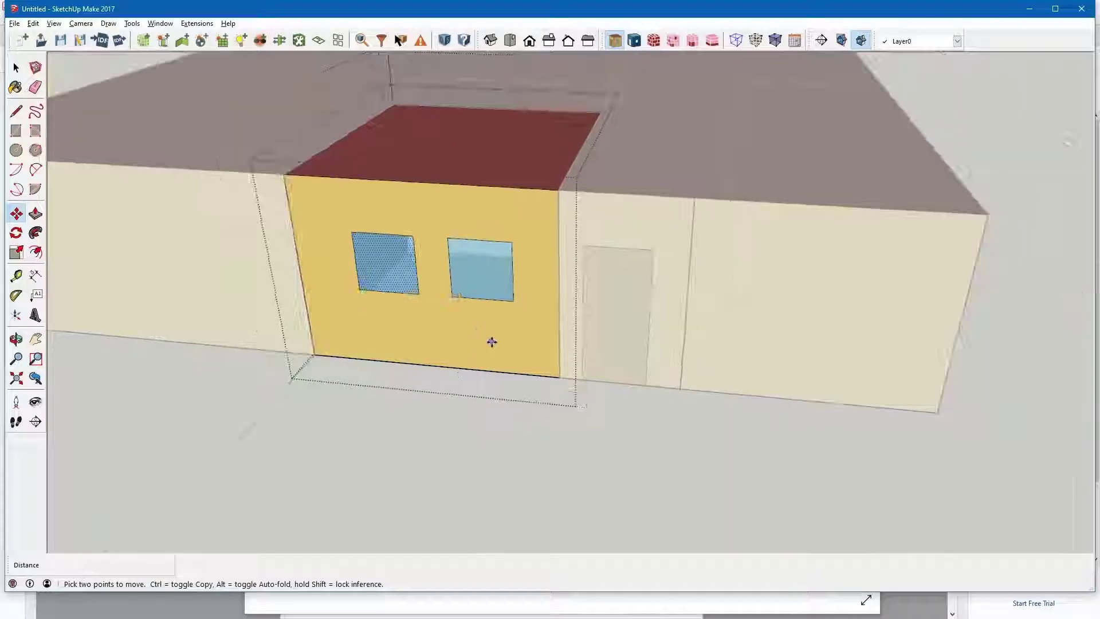
{"action": "key", "text": "space"}
{"action": "left_click", "coordinate": [511, 449]}
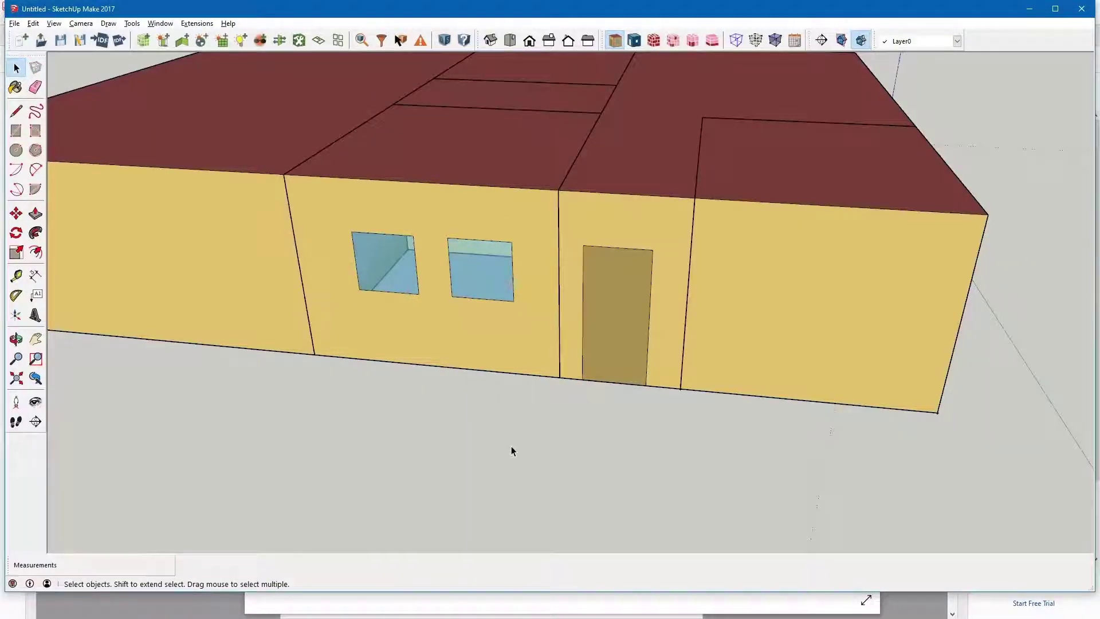
- Check the floor plan and draw a garage door about 16' 6" by 7' 9" from the base edge of the garage wall beside the office
{"action": "key", "text": "alt+Tab"}
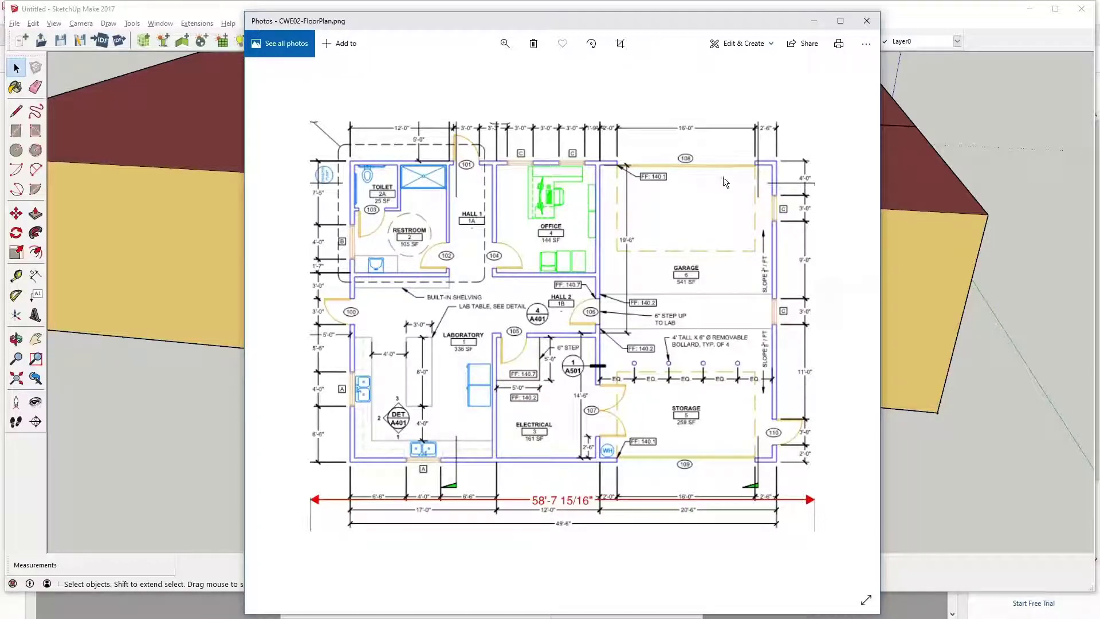
{"action": "key", "text": "alt+Tab"}
{"action": "mouse_move", "coordinate": [431, 384]}
{"action": "middle_mouse_down"}
{"action": "mouse_move", "coordinate": [536, 404]}
{"action": "mouse_move", "coordinate": [434, 405]}
{"action": "middle_mouse_up"}
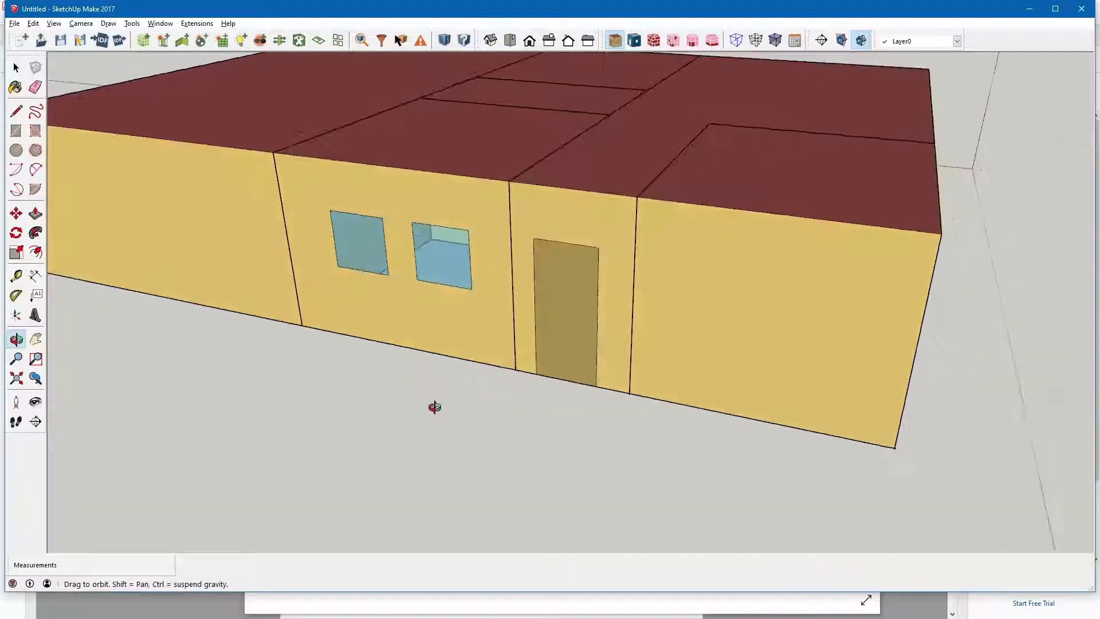
{"action": "scroll", "coordinate": [815, 432], "scroll_direction": "down", "scroll_amount": 3}
{"action": "scroll", "coordinate": [256, 294], "scroll_direction": "up", "scroll_amount": 6}
{"action": "double_click", "coordinate": [408, 297]}
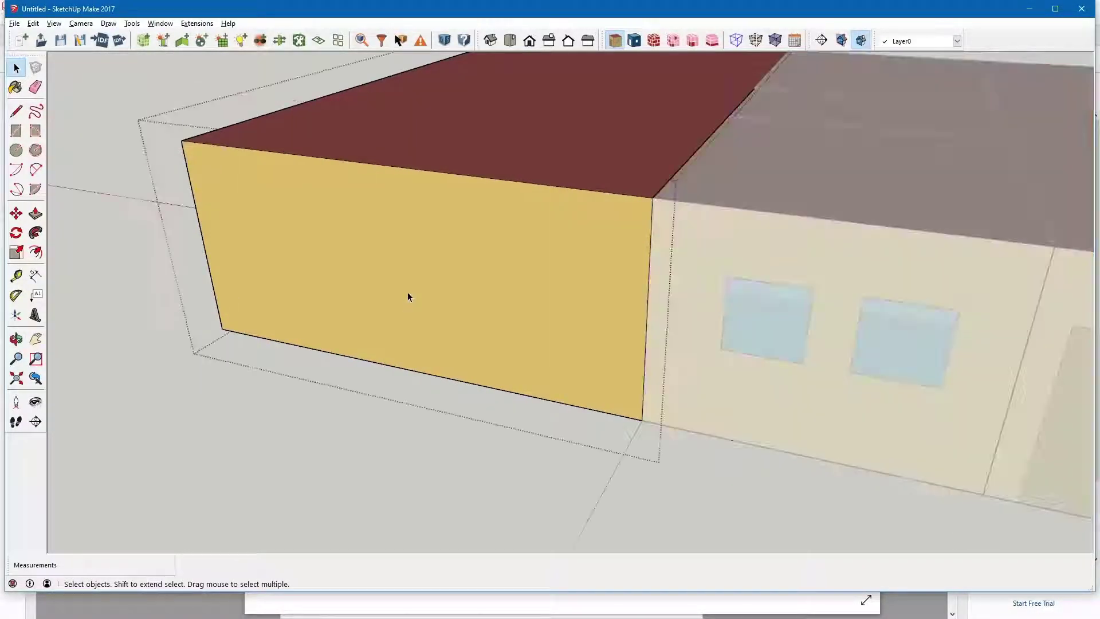
{"action": "key", "text": "r"}
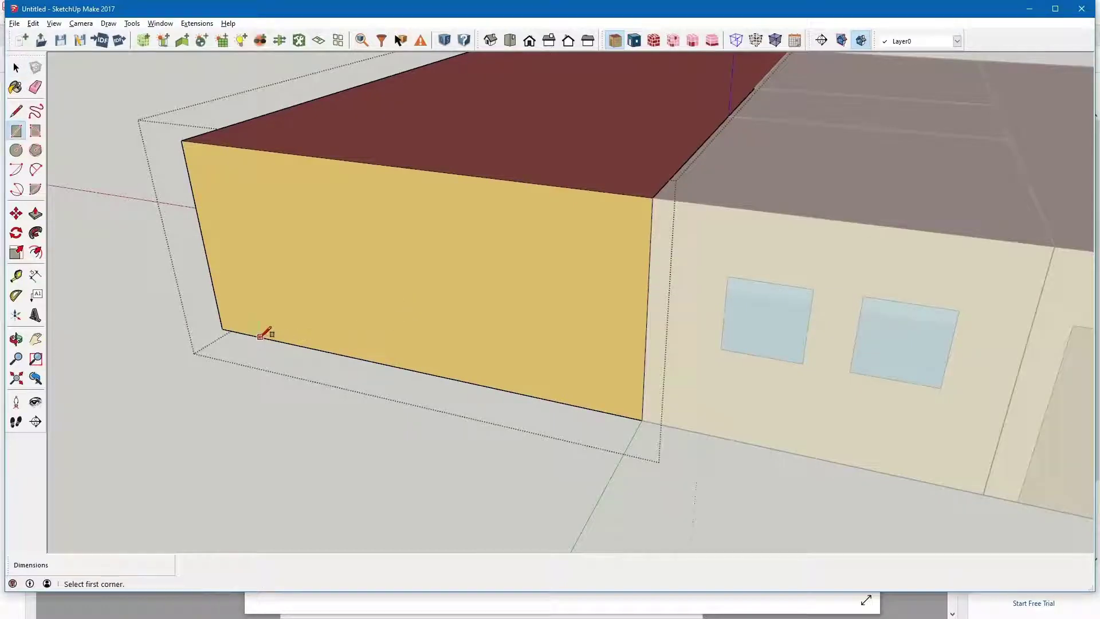
{"action": "left_click", "coordinate": [260, 337]}
{"action": "left_click", "coordinate": [597, 225]}
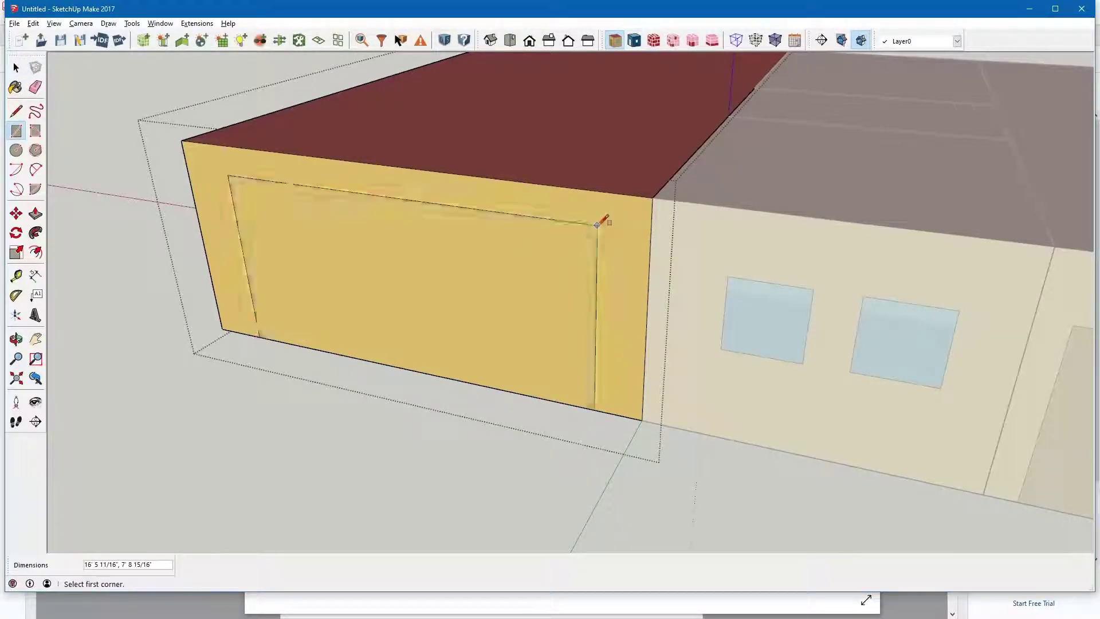
- Check the floor plan and draw a window about 3' 10" by 3' on the garage's end wall, near the garage door corner
{"action": "key", "text": "space"}
{"action": "left_click", "coordinate": [467, 447]}
{"action": "scroll", "coordinate": [466, 458], "scroll_direction": "down", "scroll_amount": 3}
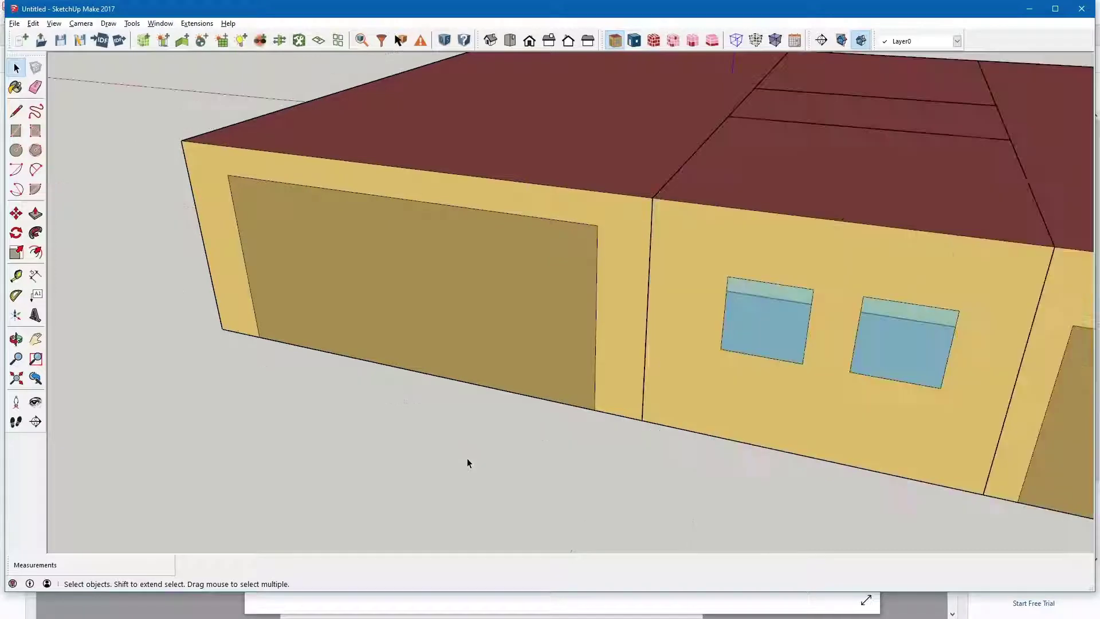
{"action": "middle_click_drag", "start_coordinate": [555, 233], "coordinate": [695, 285]}
{"action": "key", "text": "alt+Tab"}
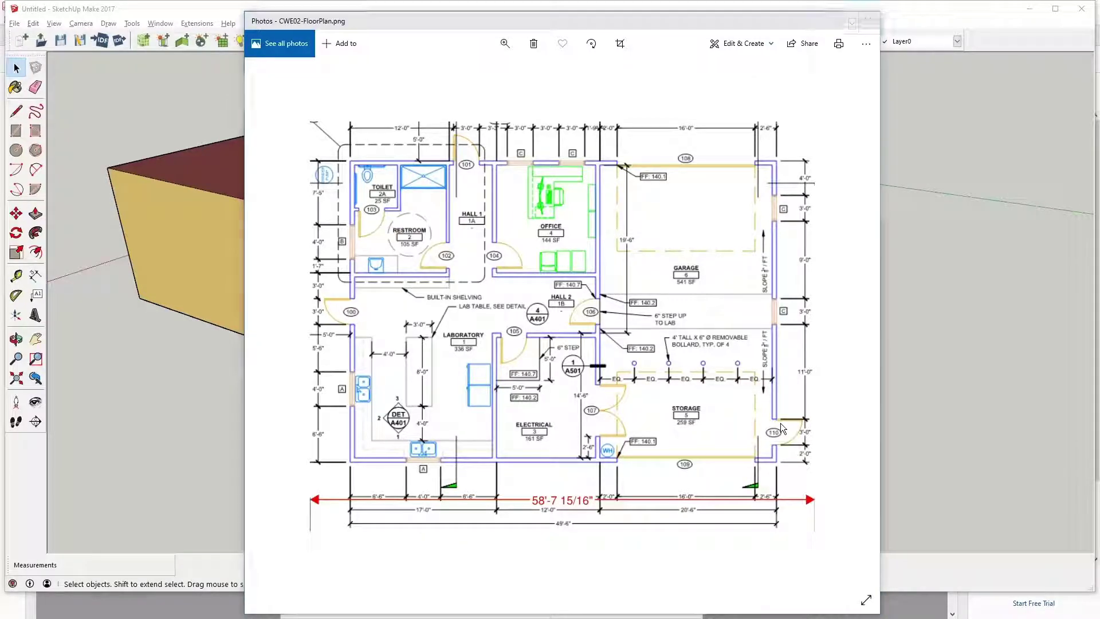
{"action": "key", "text": "alt+Tab"}
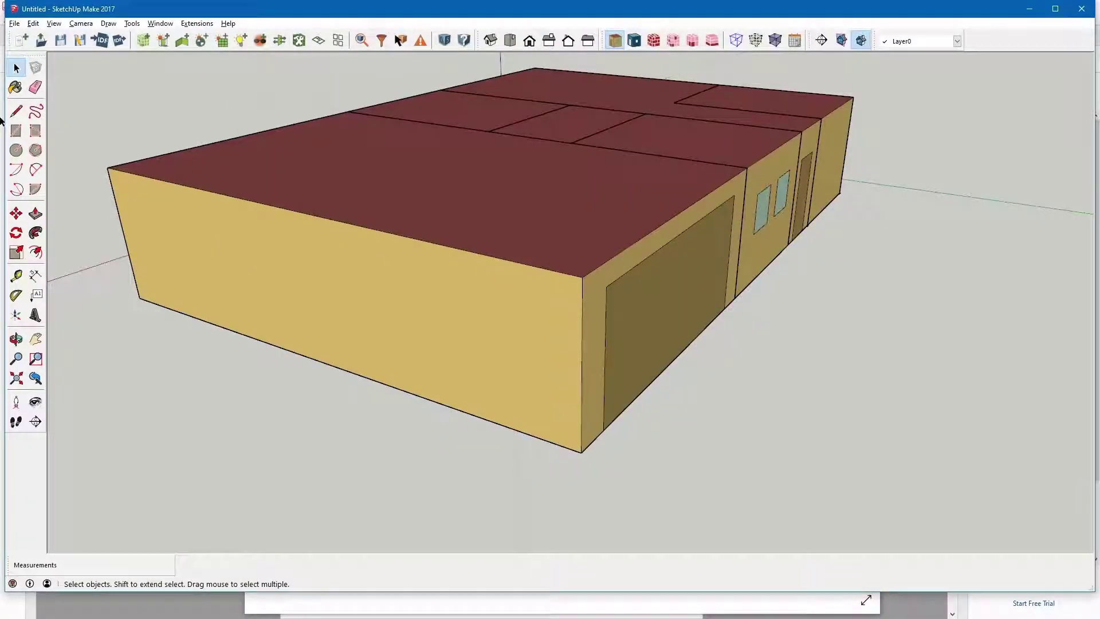
{"action": "double_click", "coordinate": [405, 295]}
{"action": "left_click", "coordinate": [16, 131]}
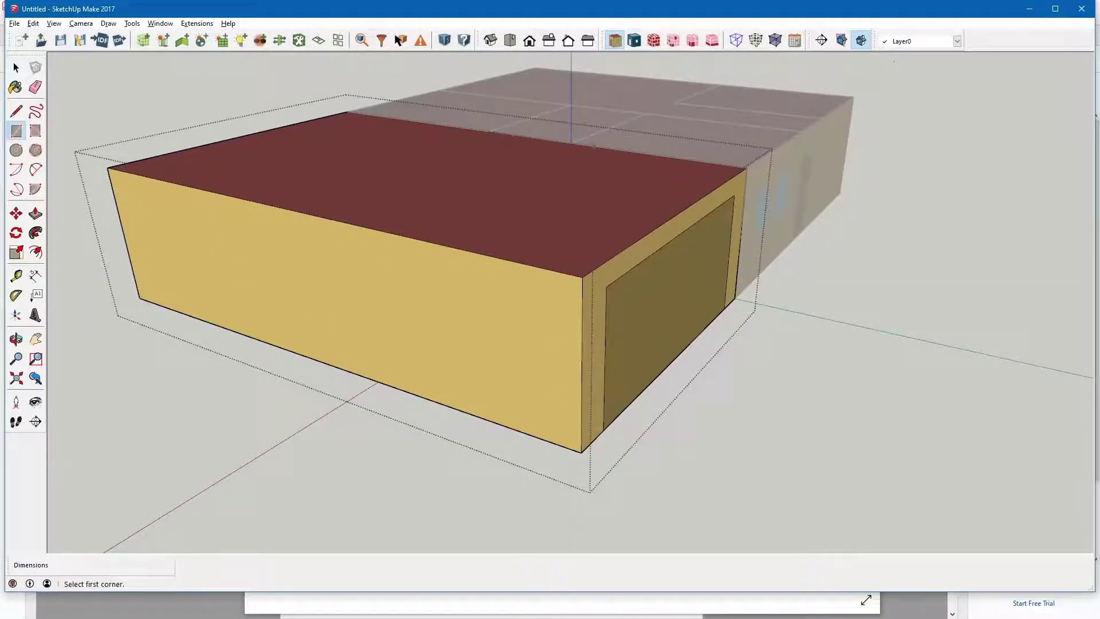
{"action": "left_click", "coordinate": [506, 361]}
{"action": "left_click", "coordinate": [439, 287]}
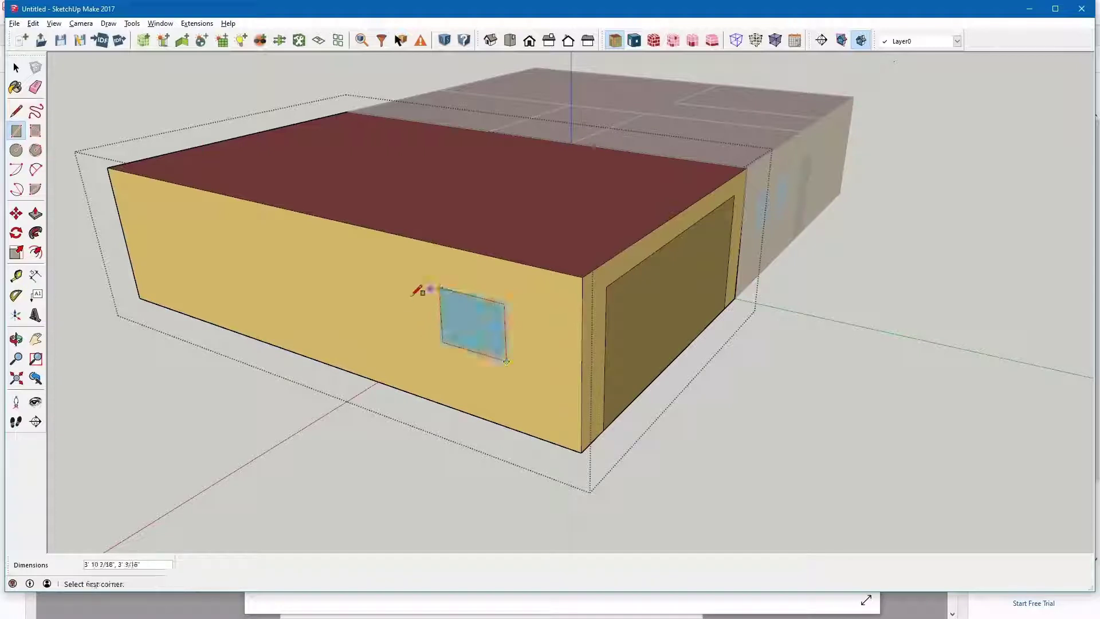
- On the same end wall, draw a second window about 4' 1" by 3' and a base-edge door about 4' by 6' 5" near the far corner
{"action": "left_click", "coordinate": [334, 314]}
{"action": "left_click", "coordinate": [275, 250]}
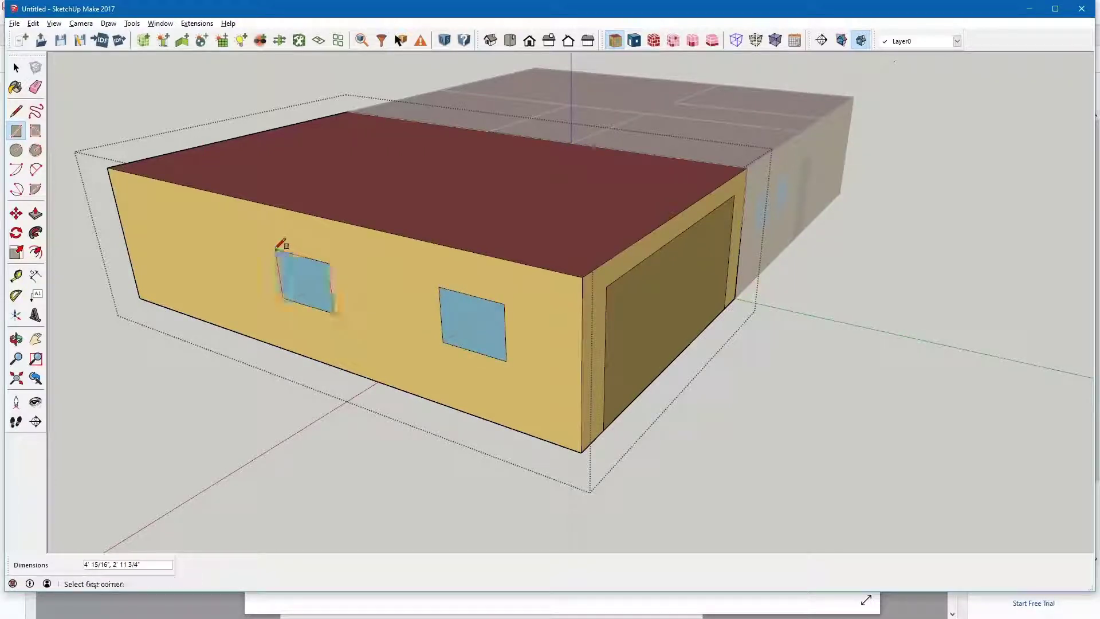
{"action": "left_click", "coordinate": [150, 301]}
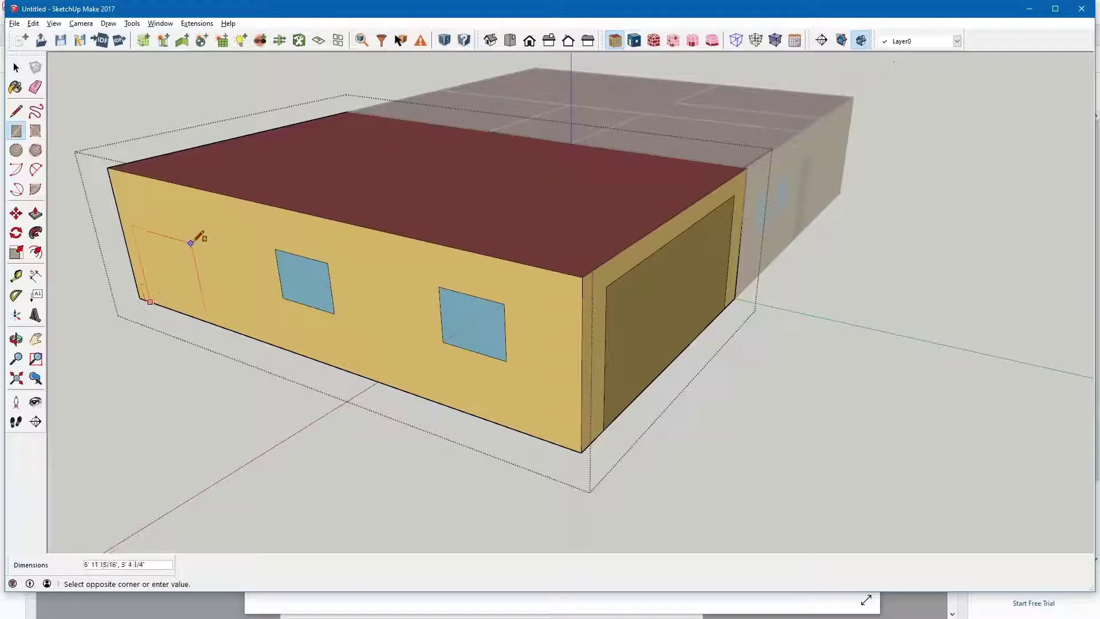
{"action": "left_click", "coordinate": [168, 219]}
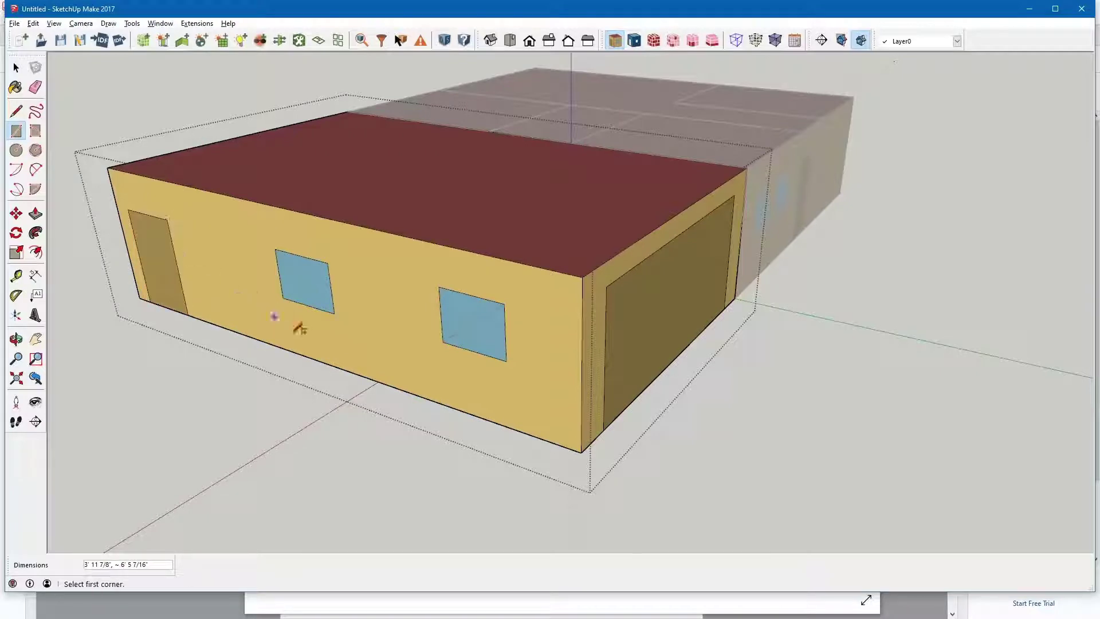
- Following the floor plan, draw a storage-side garage door about 16' 6" by 7' 9" from the wall's base edge, and close the space
{"action": "mouse_move", "coordinate": [327, 347]}
{"action": "middle_mouse_down"}
{"action": "mouse_move", "coordinate": [555, 351]}
{"action": "mouse_move", "coordinate": [705, 327]}
{"action": "mouse_move", "coordinate": [534, 349]}
{"action": "mouse_move", "coordinate": [653, 351]}
{"action": "middle_mouse_up"}
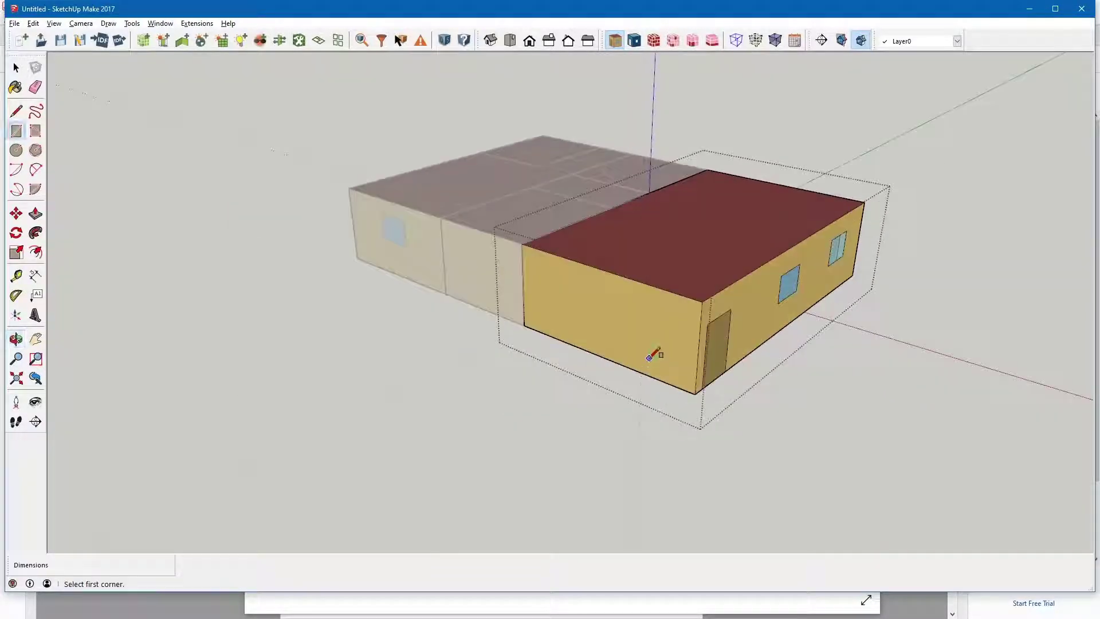
{"action": "key", "text": "alt+Tab"}
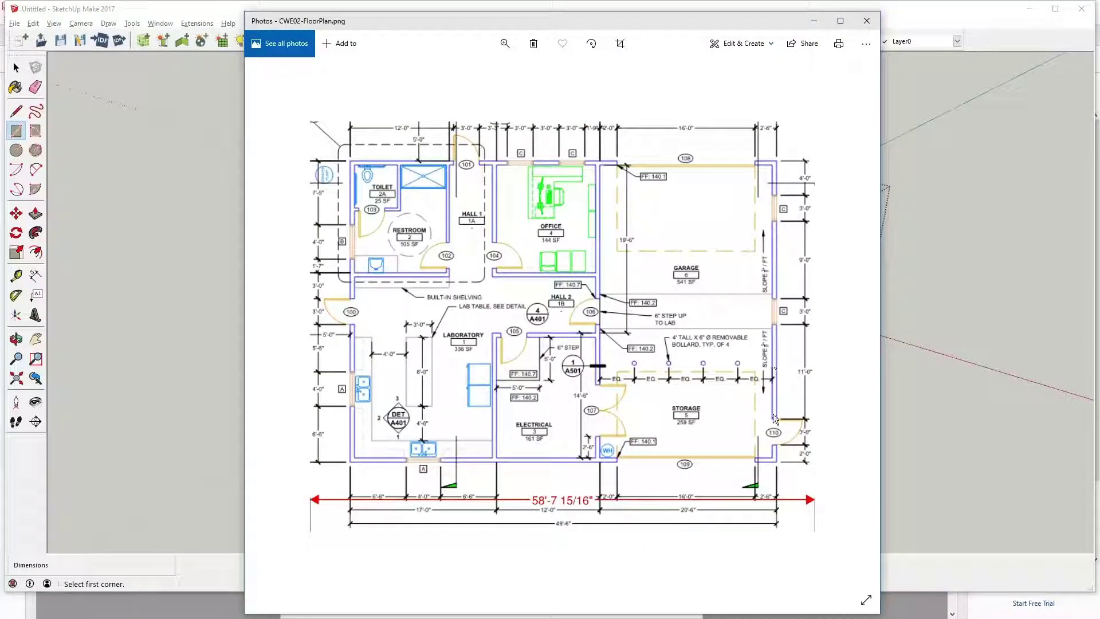
{"action": "key", "text": "alt+Tab"}
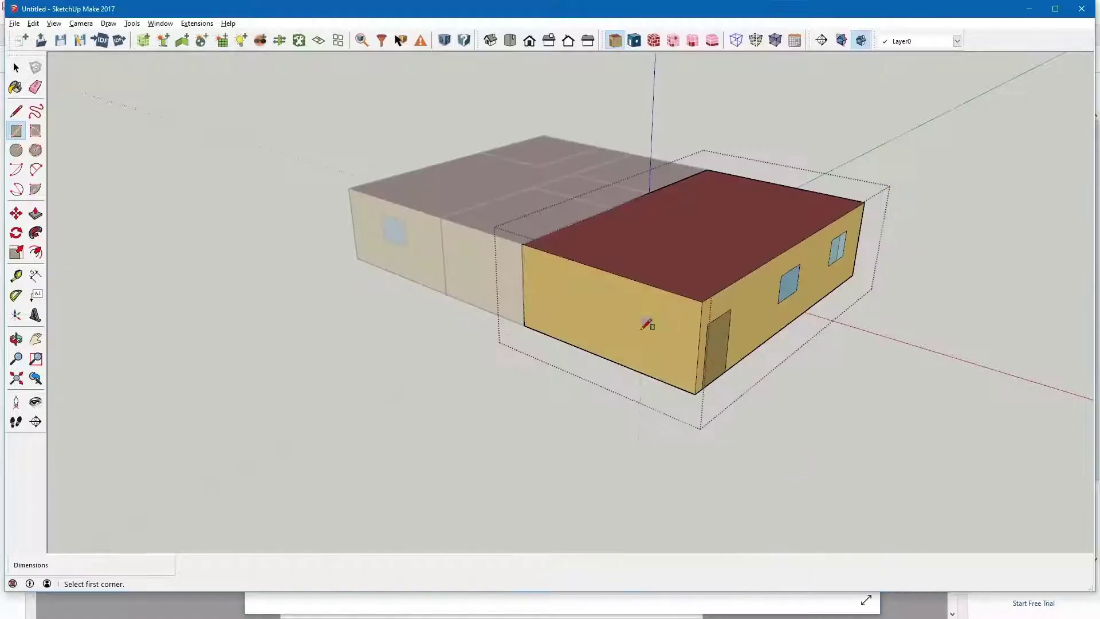
{"action": "left_click", "coordinate": [539, 331]}
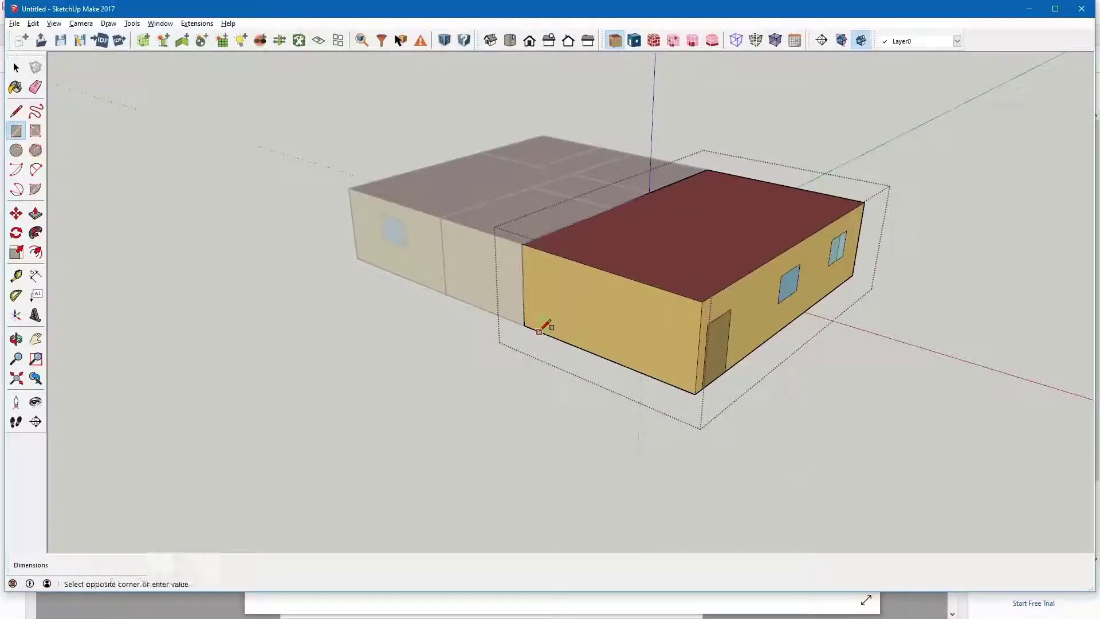
{"action": "left_click", "coordinate": [681, 307]}
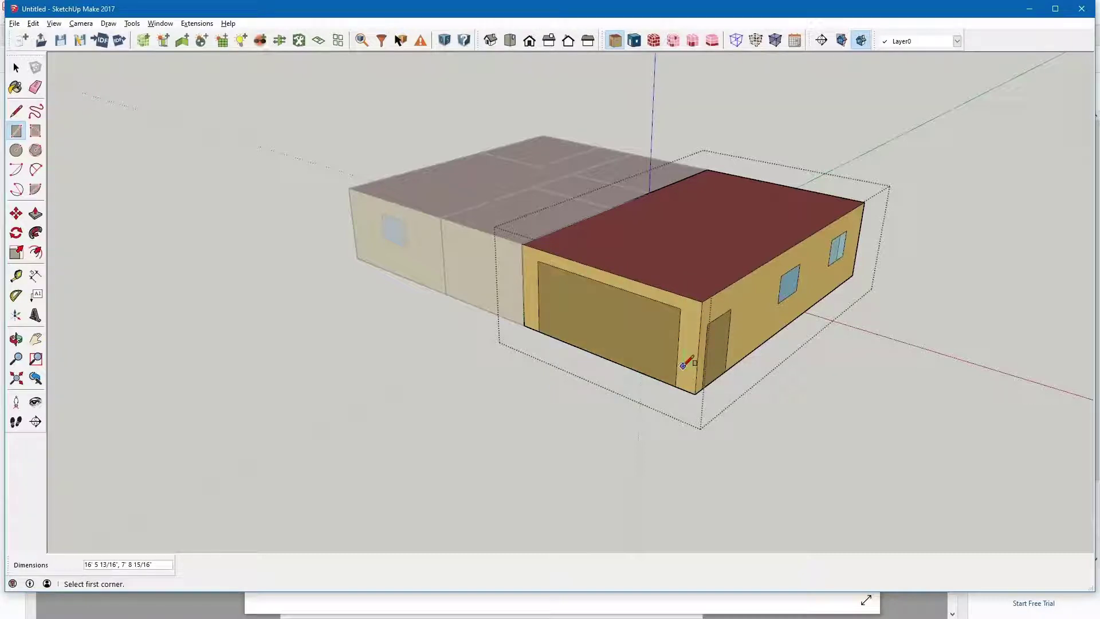
{"action": "key", "text": "alt+Tab"}
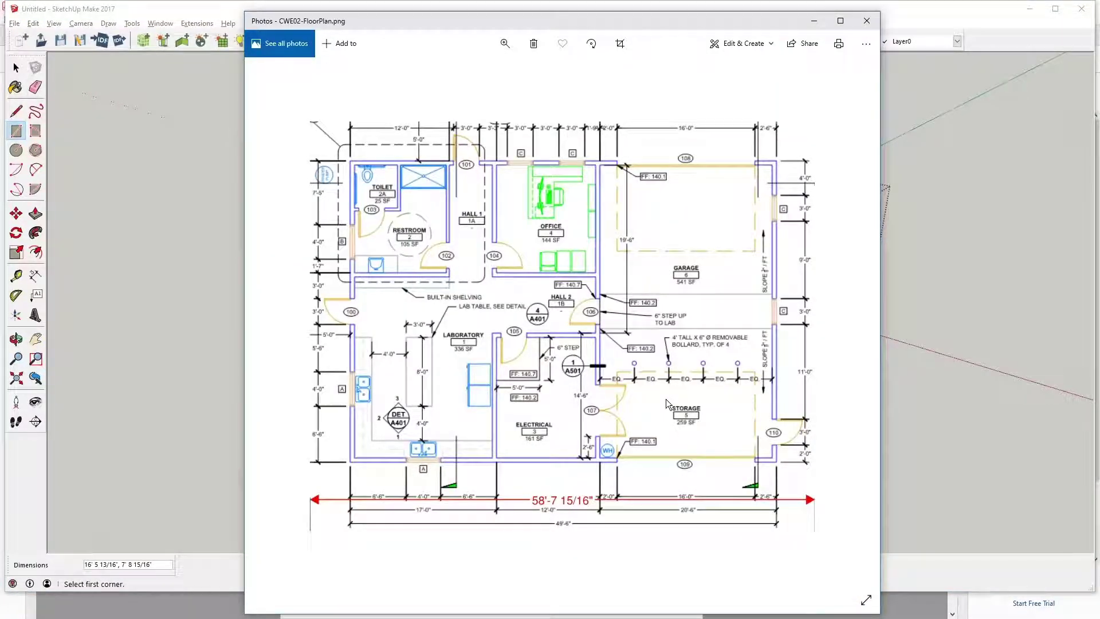
{"action": "key", "text": "alt+Tab"}
{"action": "key", "text": "space"}
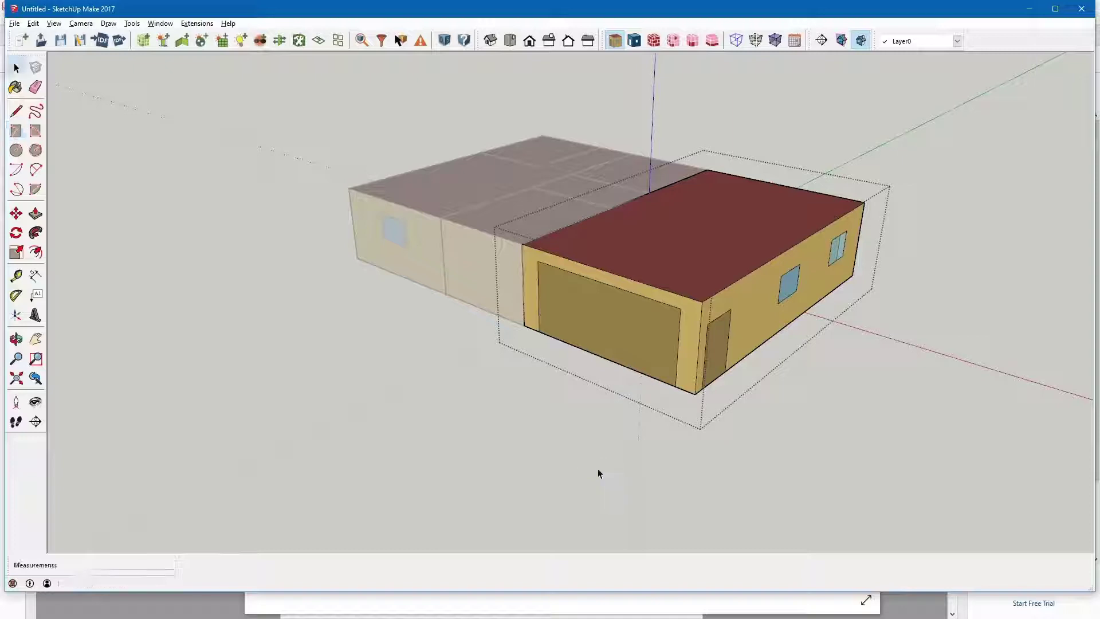
{"action": "left_click", "coordinate": [597, 468]}
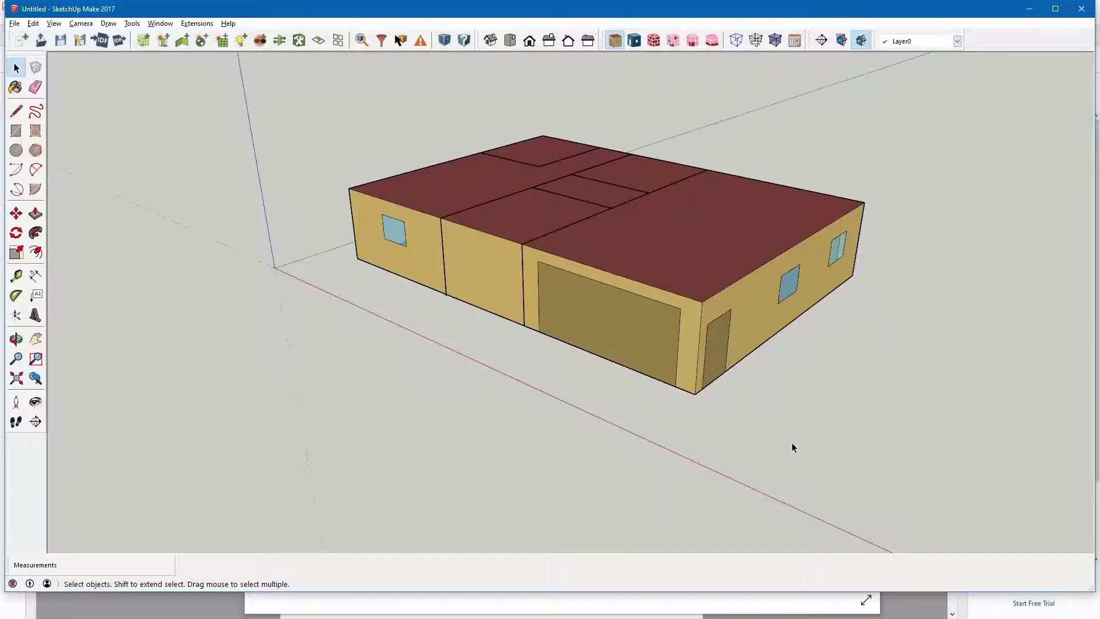
- Check the PDF checklist for the steps on editing spaces and intersecting the space geometry, and return to the model
{"action": "key", "text": "alt+Tab"}
{"action": "key", "text": "alt+Tab"}
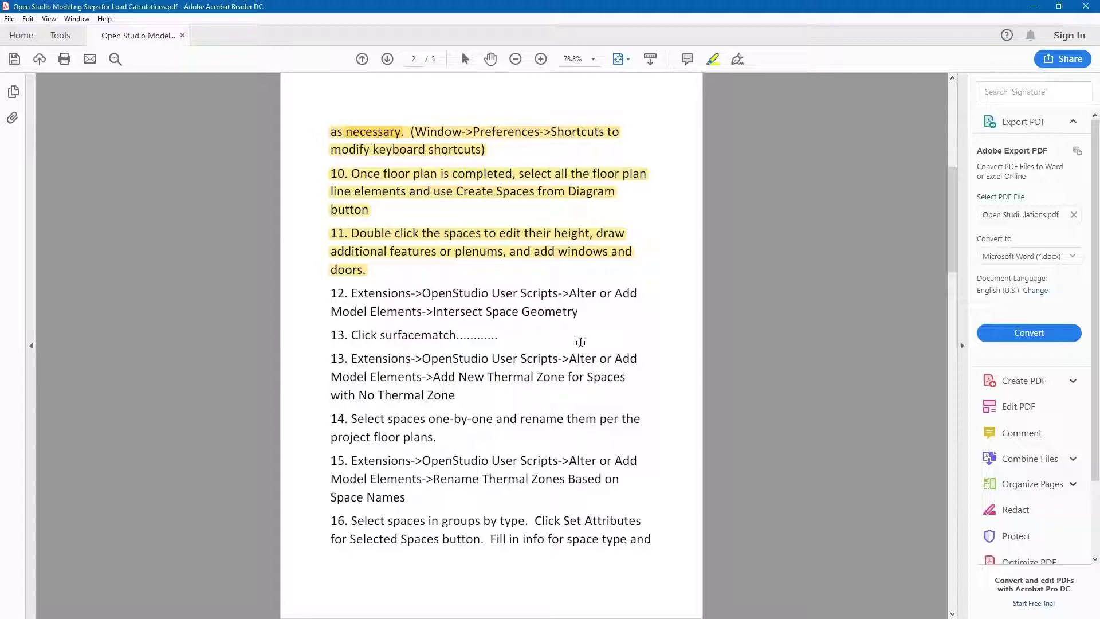
{"action": "key", "text": "alt+Tab"}
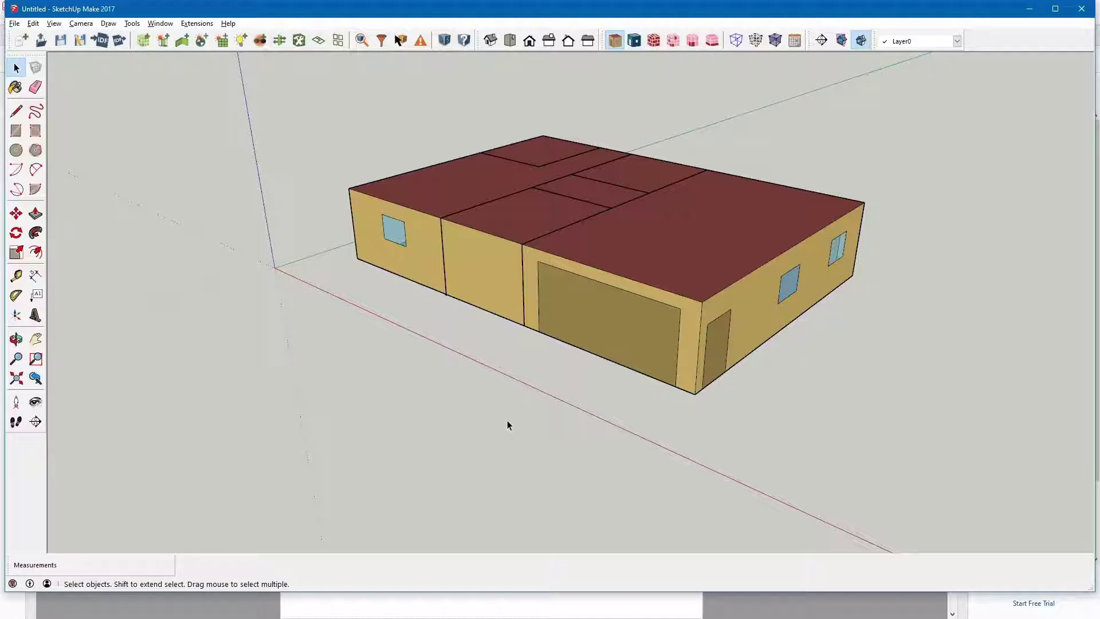
{"action": "scroll", "coordinate": [508, 441], "scroll_direction": "down", "scroll_amount": 2}
{"action": "scroll", "coordinate": [555, 248], "scroll_direction": "up", "scroll_amount": 5}
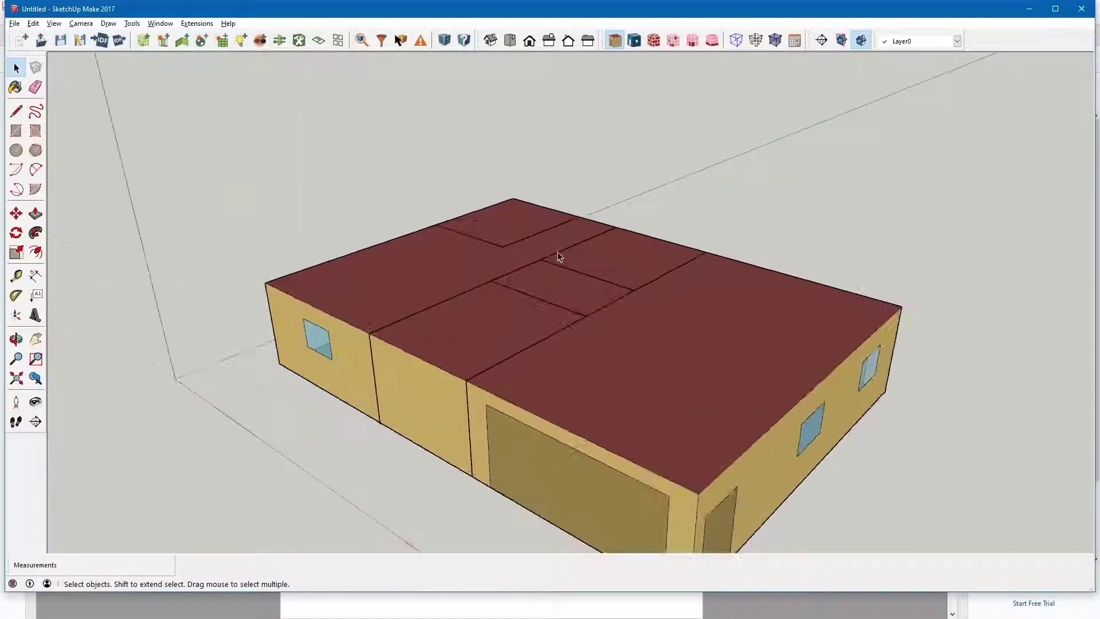
{"action": "scroll", "coordinate": [559, 255], "scroll_direction": "down", "scroll_amount": 1}
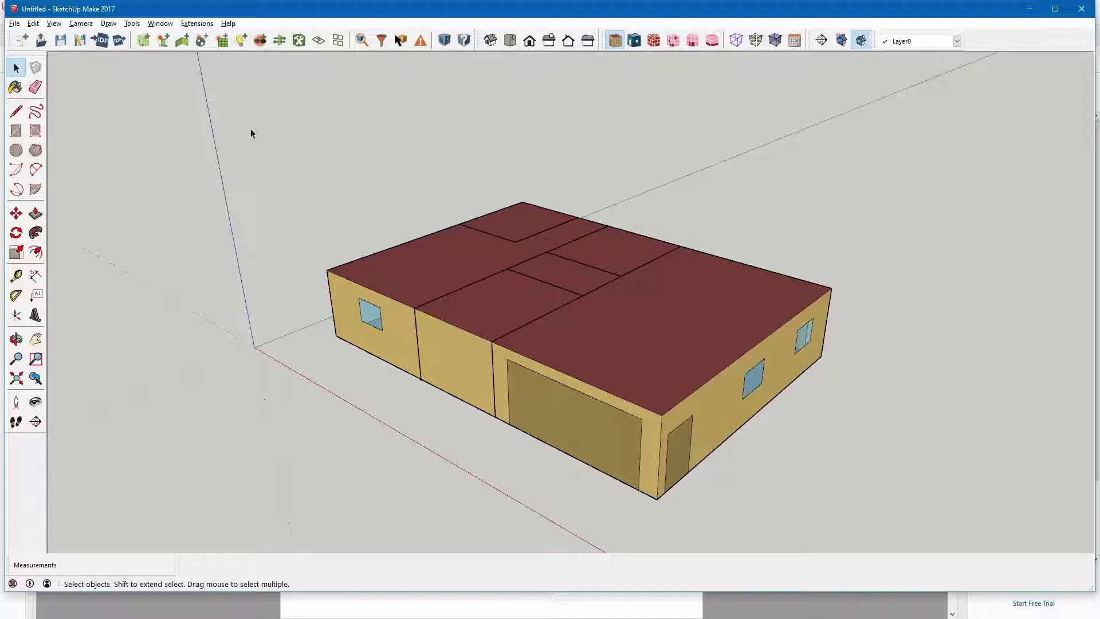
- Create a new space at the roof's corner and draw a rectangle inside it, about 49' by 34' 6", covering the whole roof
{"action": "left_click", "coordinate": [144, 41]}
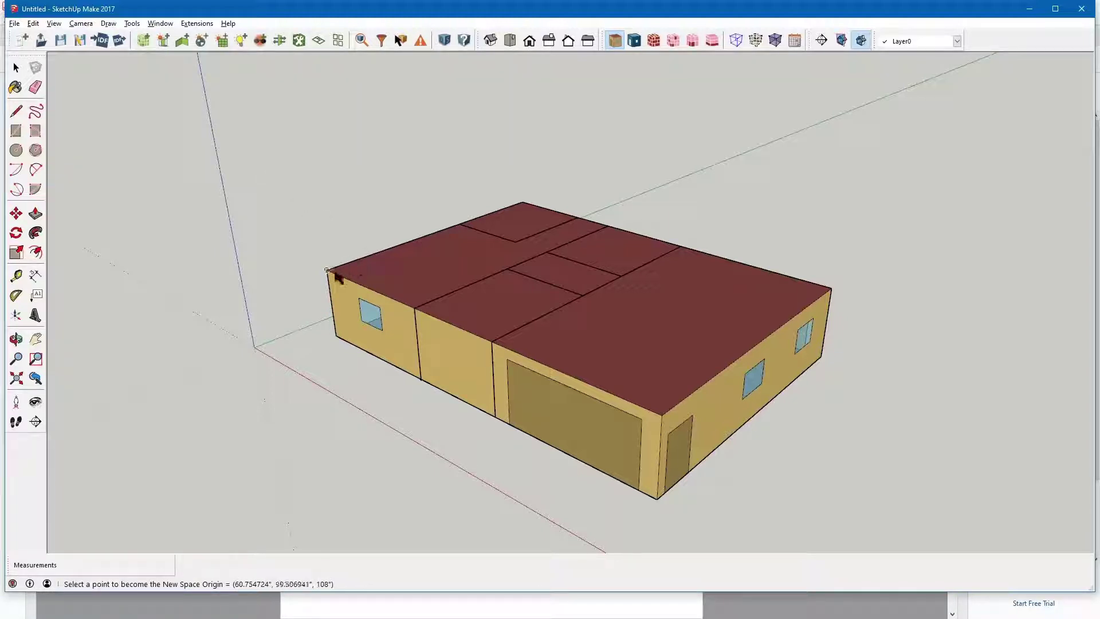
{"action": "left_click", "coordinate": [327, 270]}
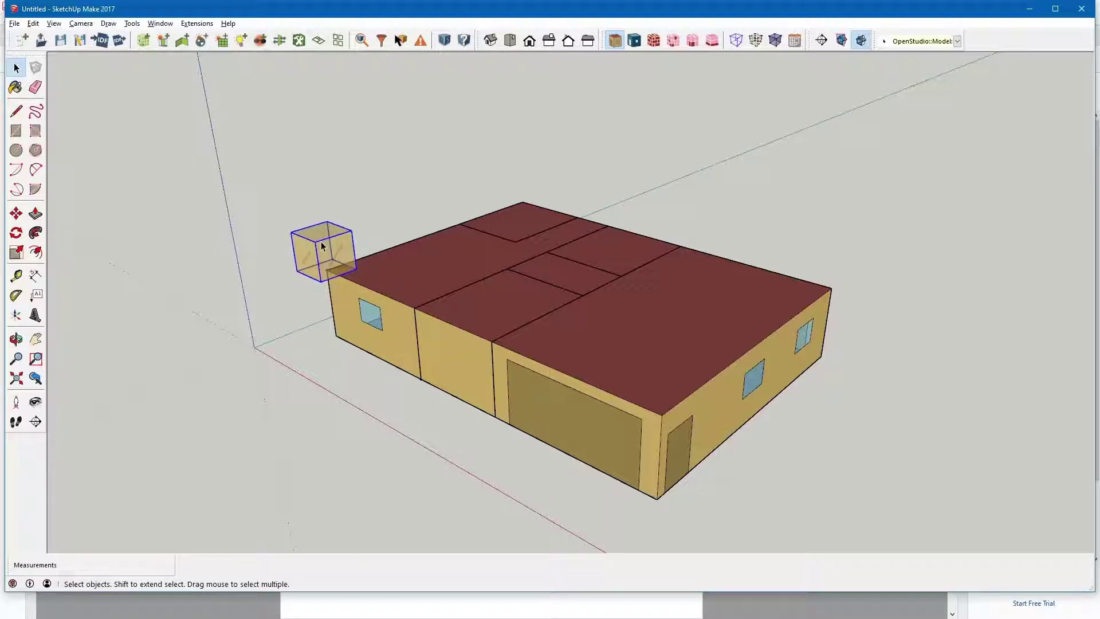
{"action": "double_click", "coordinate": [321, 246]}
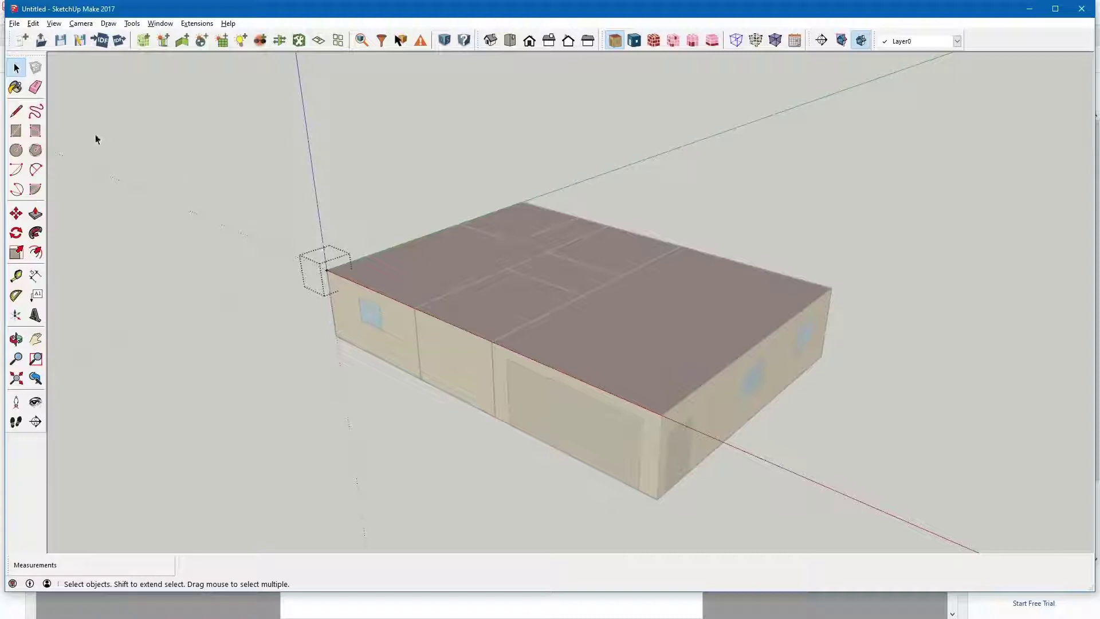
{"action": "left_click", "coordinate": [16, 131]}
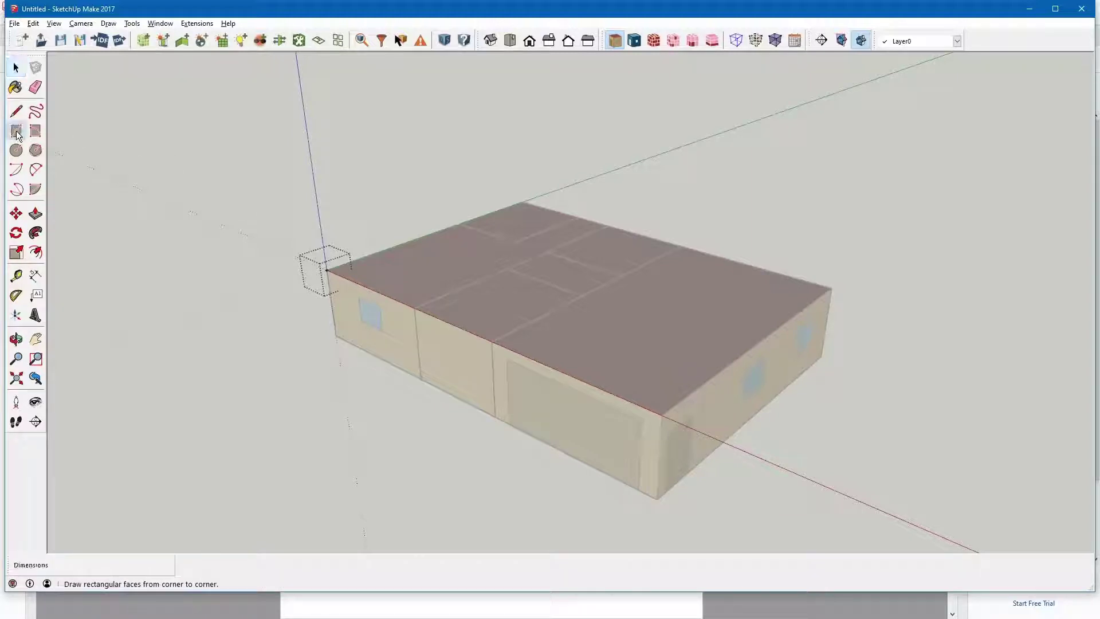
{"action": "left_click", "coordinate": [326, 269]}
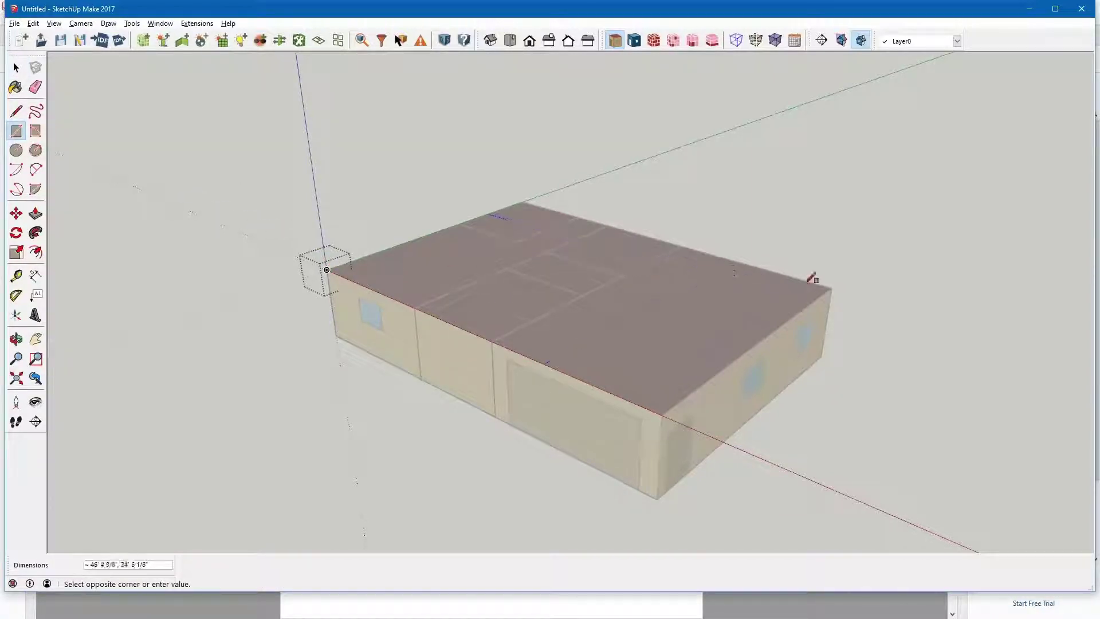
{"action": "left_click", "coordinate": [829, 287]}
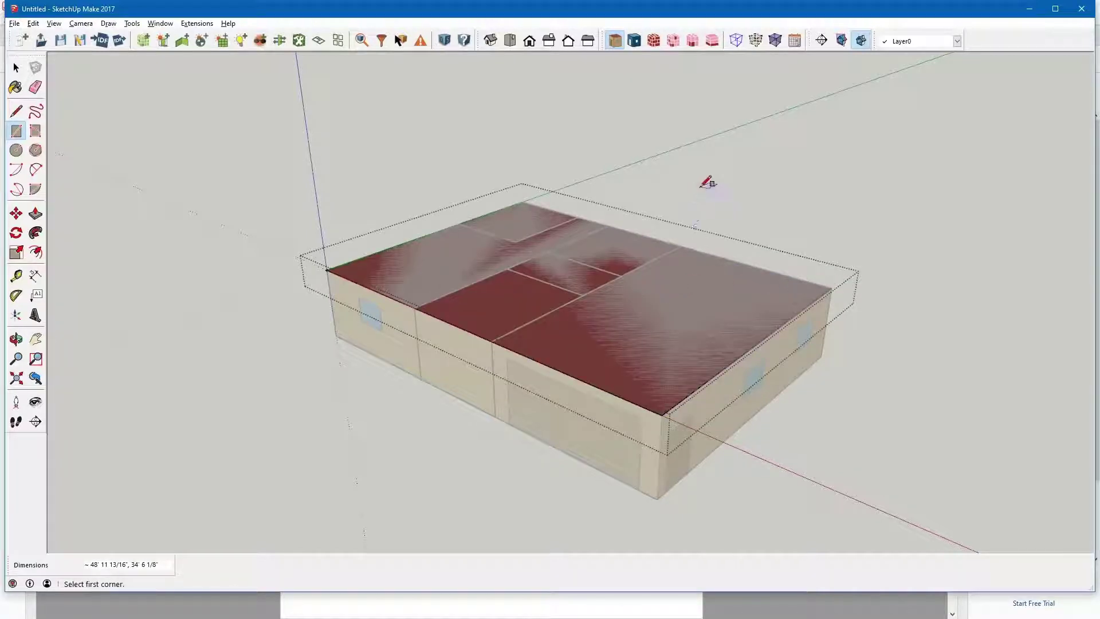
{"action": "key", "text": "space"}
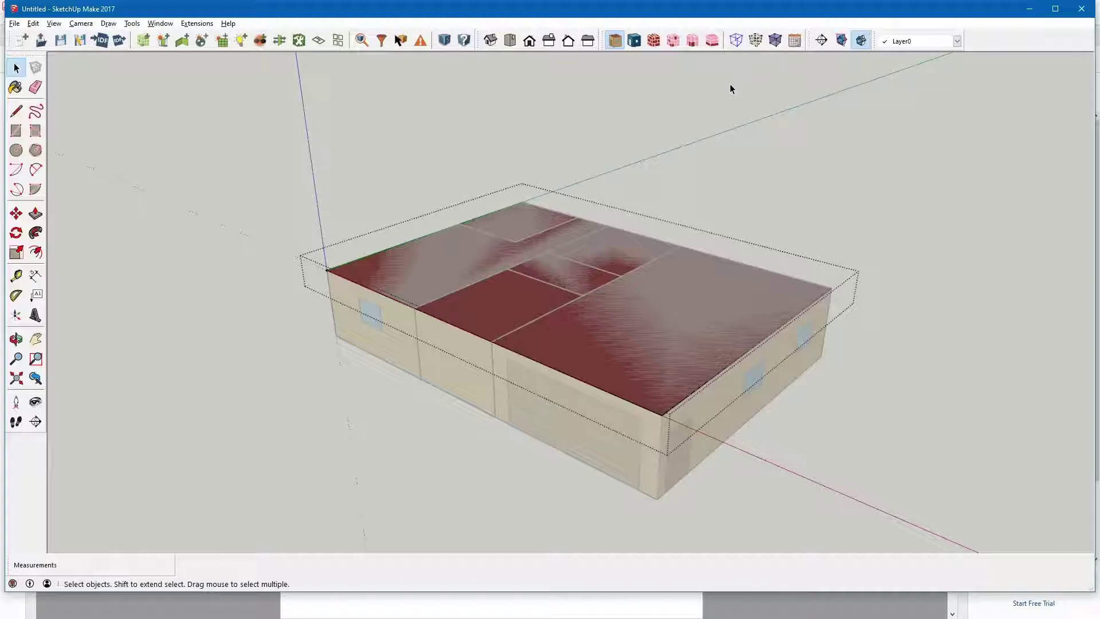
- Turn on hiding of the rest of the model and, with the garage space hidden, inspect the roof-level space on its own
{"action": "left_click", "coordinate": [736, 41]}
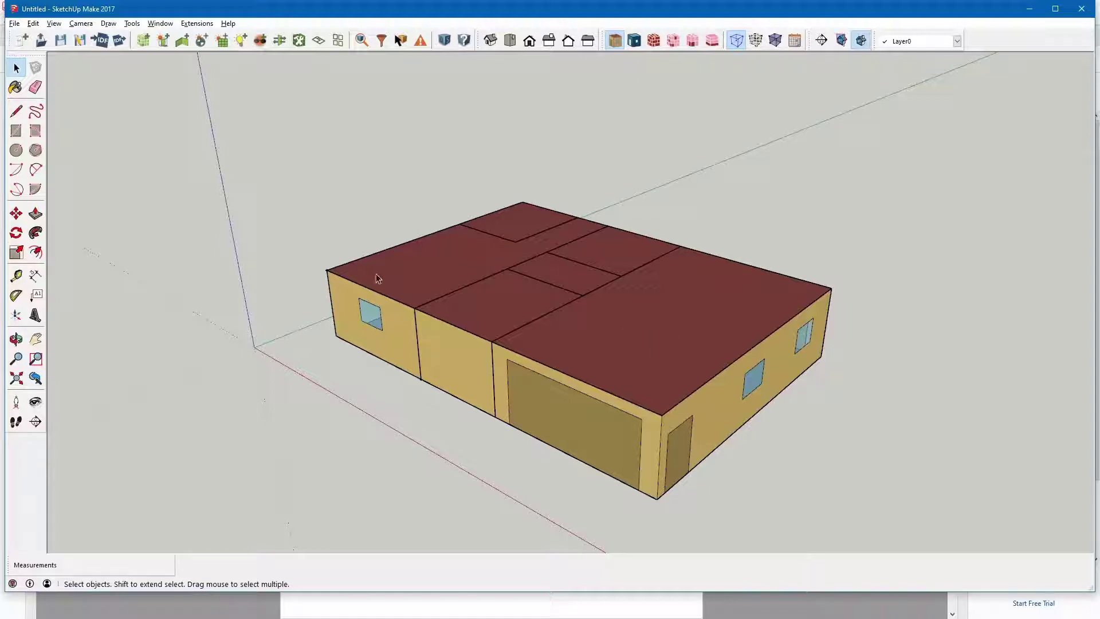
{"action": "left_click", "coordinate": [518, 396]}
{"action": "right_click", "coordinate": [536, 394]}
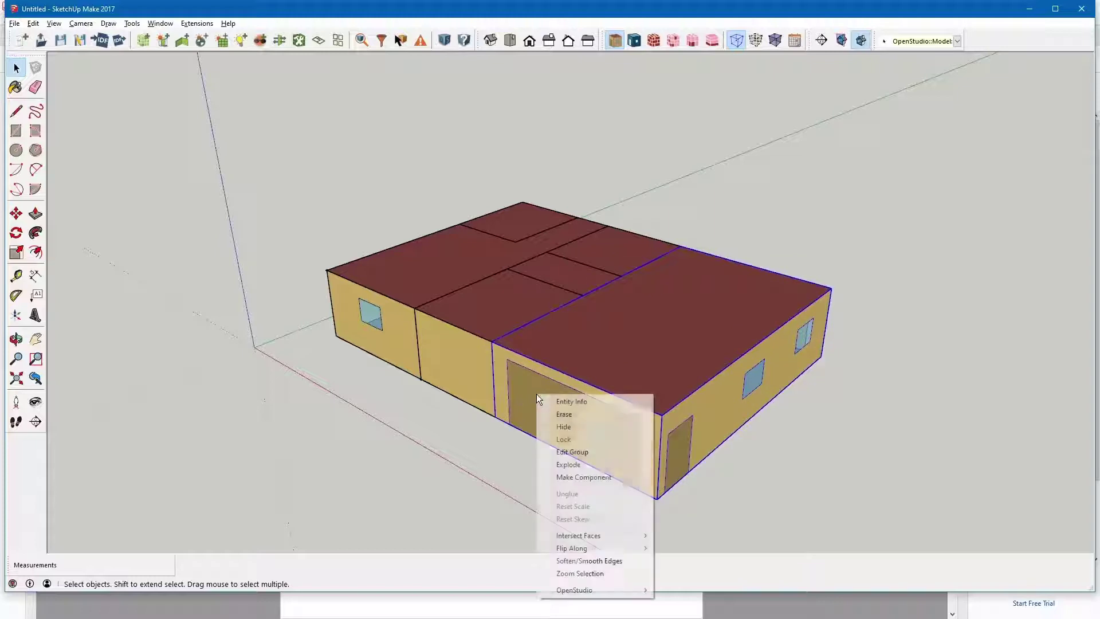
{"action": "left_click", "coordinate": [579, 432]}
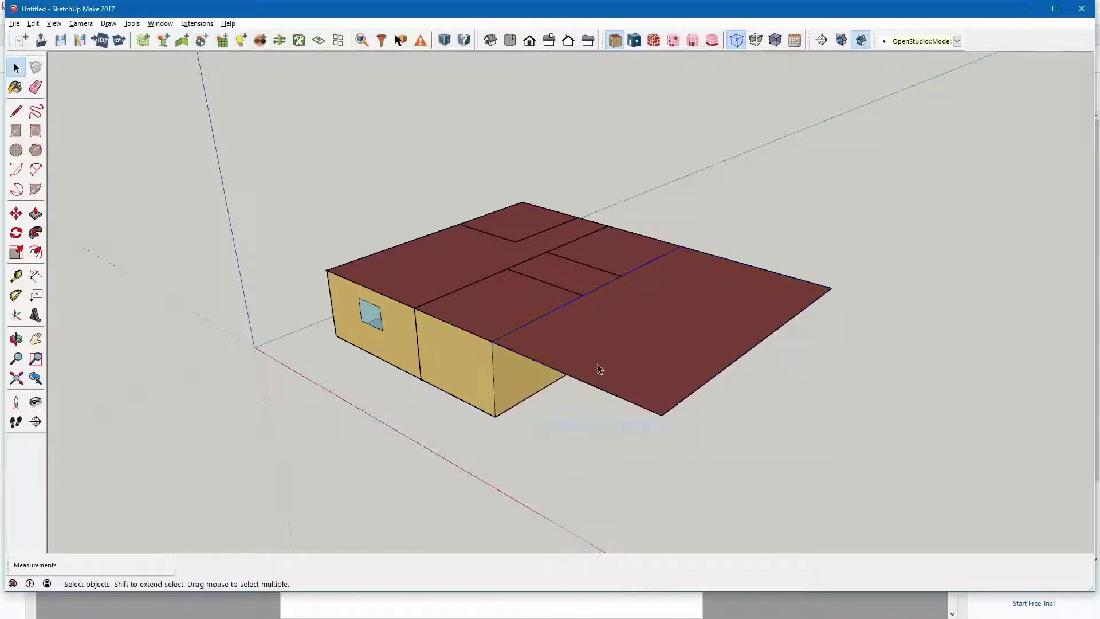
{"action": "double_click", "coordinate": [643, 355]}
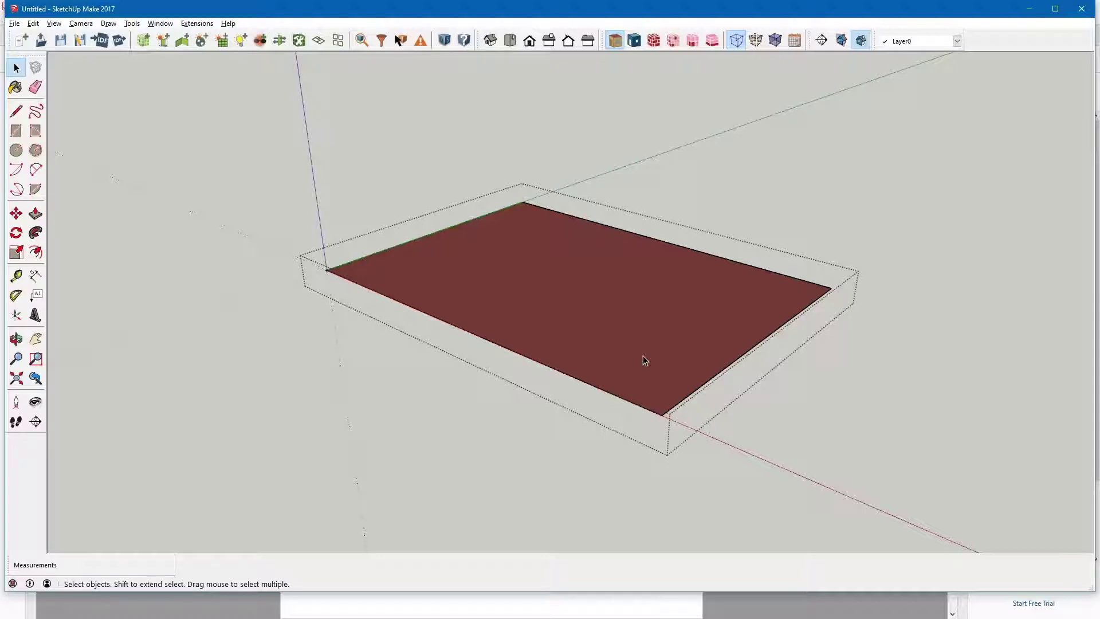
{"action": "left_click", "coordinate": [865, 443]}
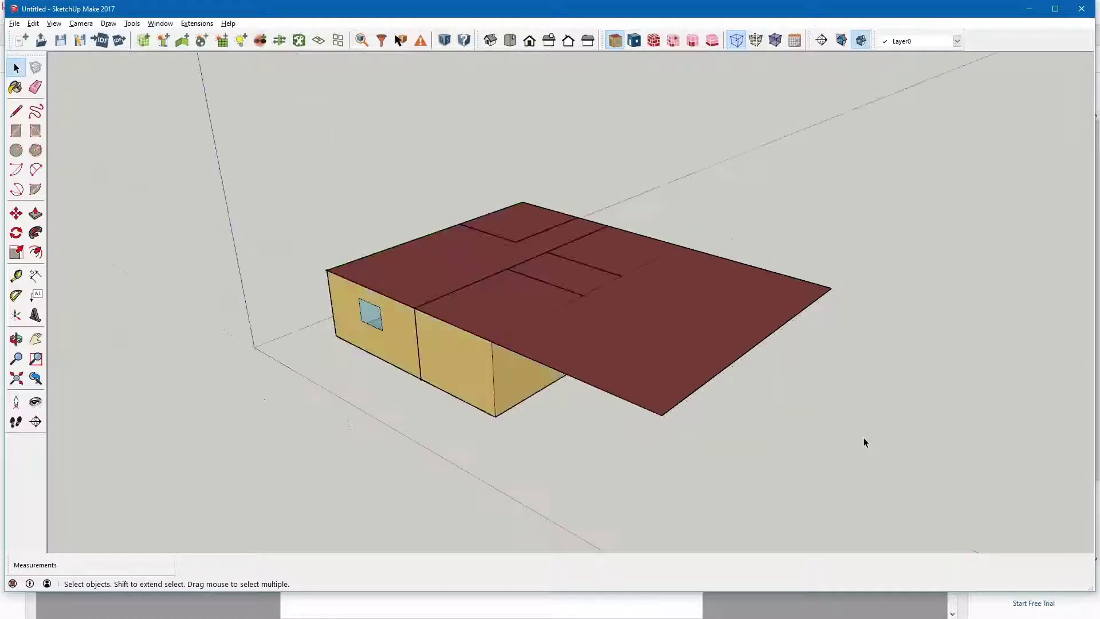
- Unhide all hidden geometry and select the individual spaces one after another to tell them apart
{"action": "left_click", "coordinate": [576, 405]}
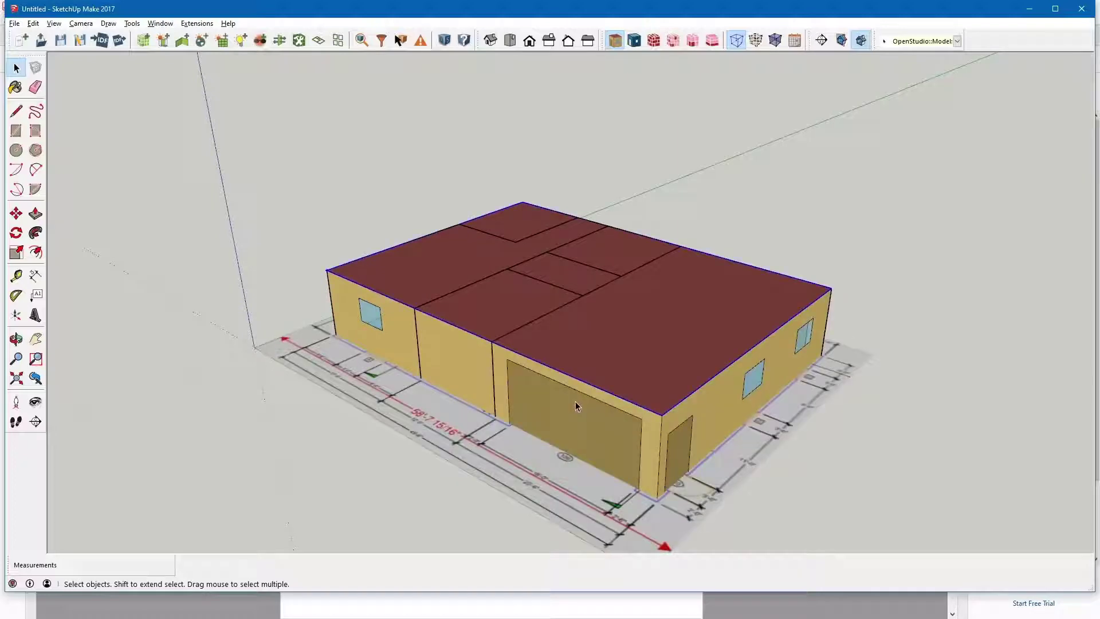
{"action": "left_click", "coordinate": [841, 477]}
{"action": "left_click", "coordinate": [644, 342]}
{"action": "left_click", "coordinate": [558, 273]}
{"action": "left_click", "coordinate": [585, 259]}
{"action": "left_click", "coordinate": [565, 240]}
{"action": "left_click", "coordinate": [518, 254]}
{"action": "left_click", "coordinate": [518, 225]}
{"action": "left_click", "coordinate": [455, 288]}
- Hide the garage space again and select the new roof-level space above it
{"action": "left_click", "coordinate": [583, 410]}
{"action": "right_click", "coordinate": [583, 407]}
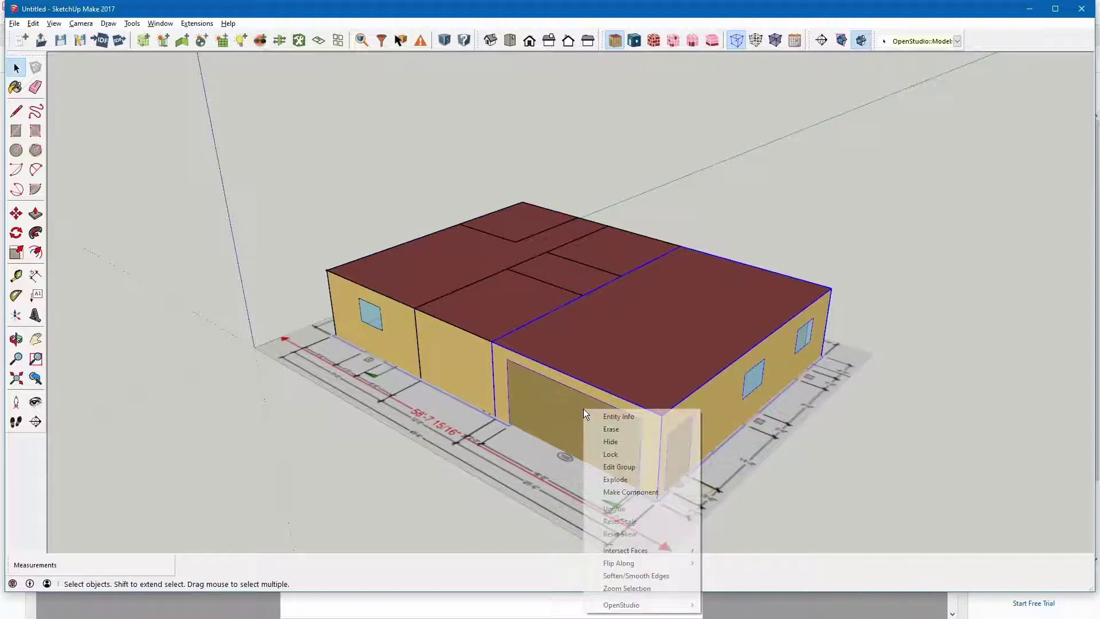
{"action": "left_click", "coordinate": [617, 439]}
{"action": "left_click", "coordinate": [645, 364]}
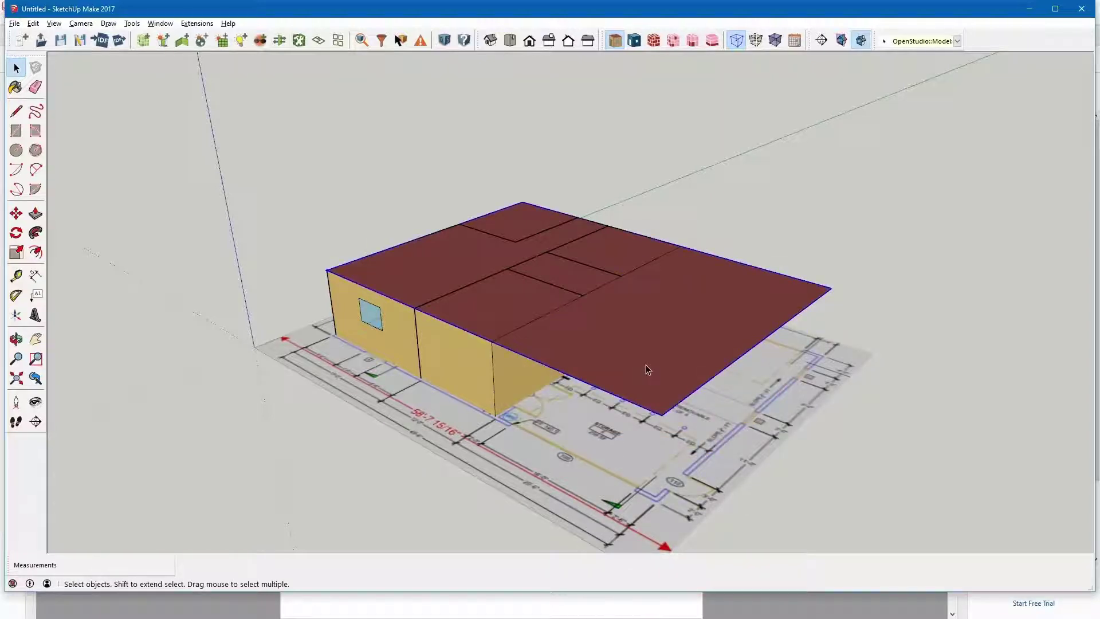
- Open the roof-level space for editing and extrude its rectangular face upward 6" with Push/Pull
{"action": "double_click", "coordinate": [645, 366]}
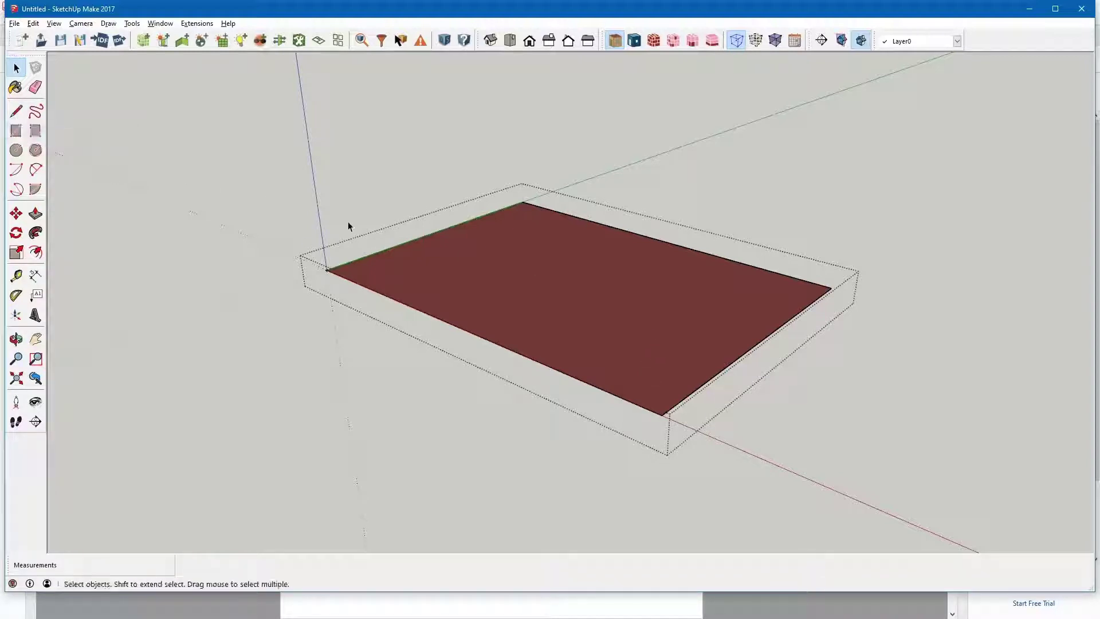
{"action": "left_click", "coordinate": [35, 213]}
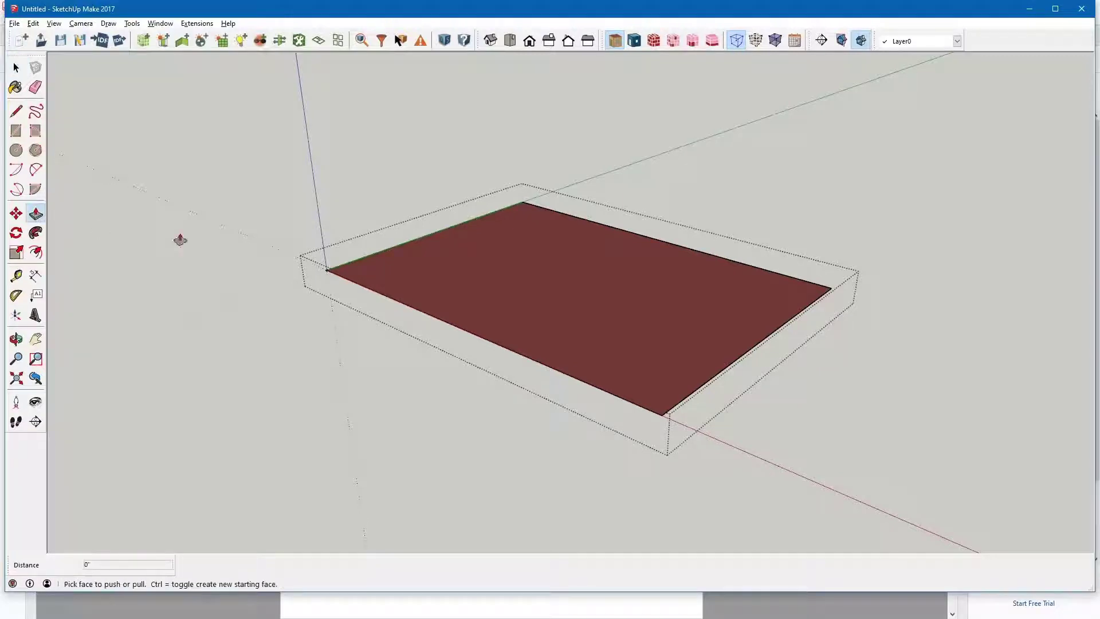
{"action": "left_click_drag", "start_coordinate": [581, 278], "coordinate": [580, 262]}
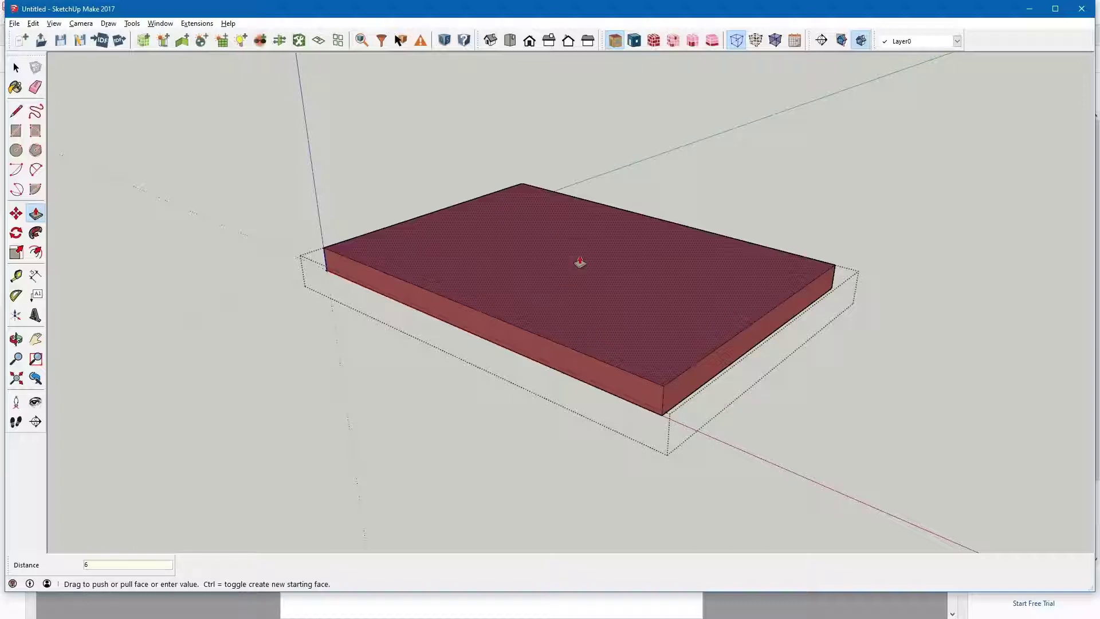
{"action": "key", "text": "Return"}
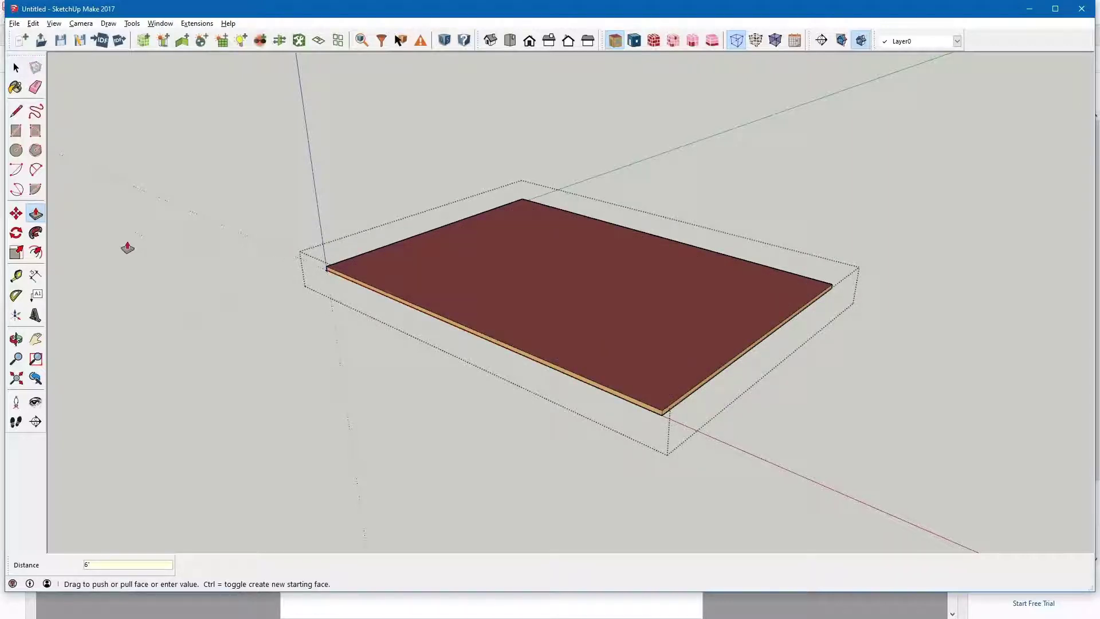
- Draw a lengthwise centre line about 49' long across the slab's upper face, joining the midpoints of its two short edges
{"action": "left_click", "coordinate": [16, 111]}
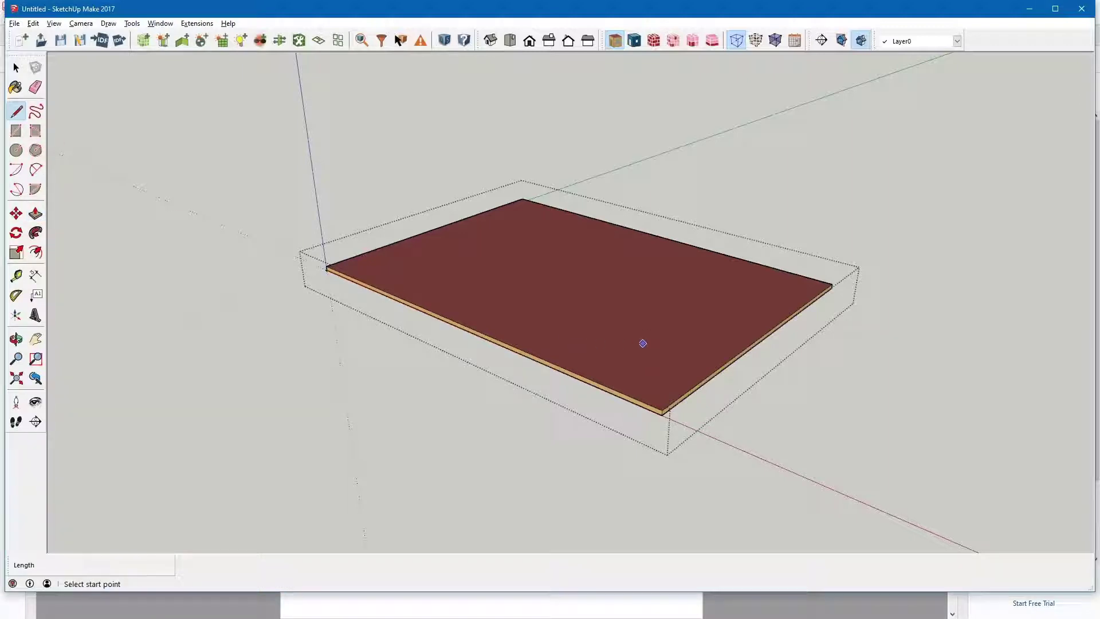
{"action": "left_click", "coordinate": [760, 337]}
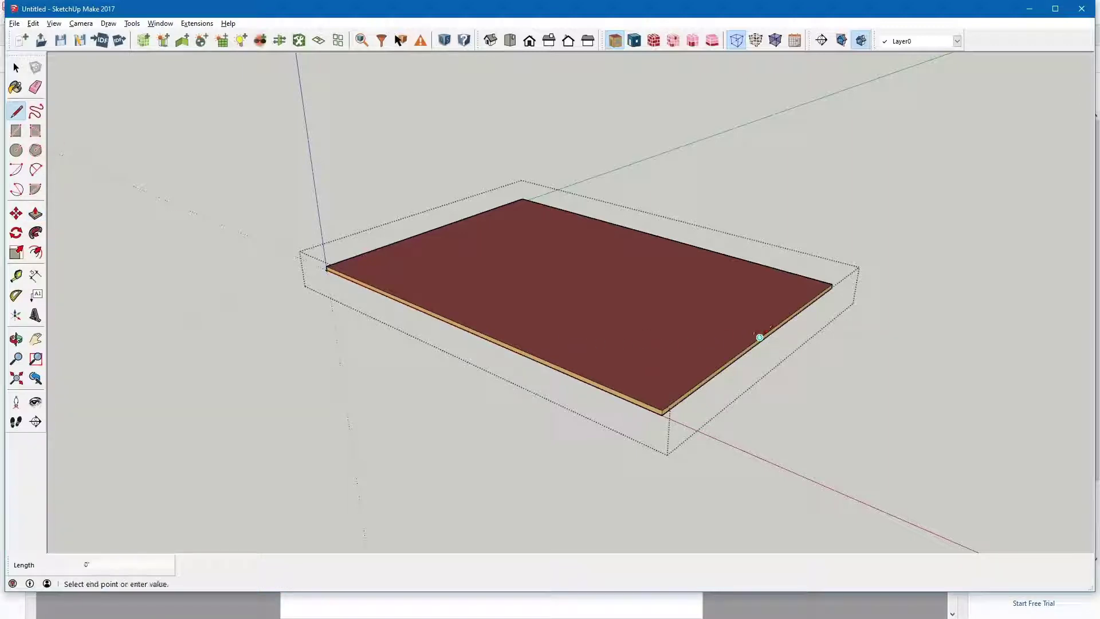
{"action": "left_click", "coordinate": [439, 228]}
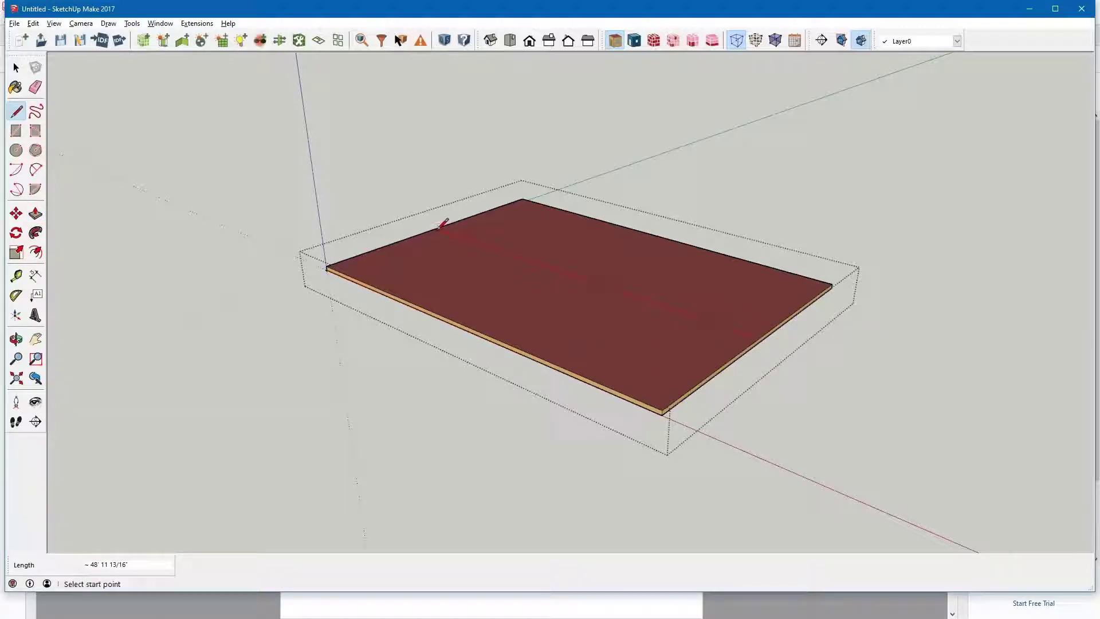
- Raise the centre line across the top of the attic space 9' vertically to form a gable roof, and leave the space
{"action": "left_click", "coordinate": [16, 216]}
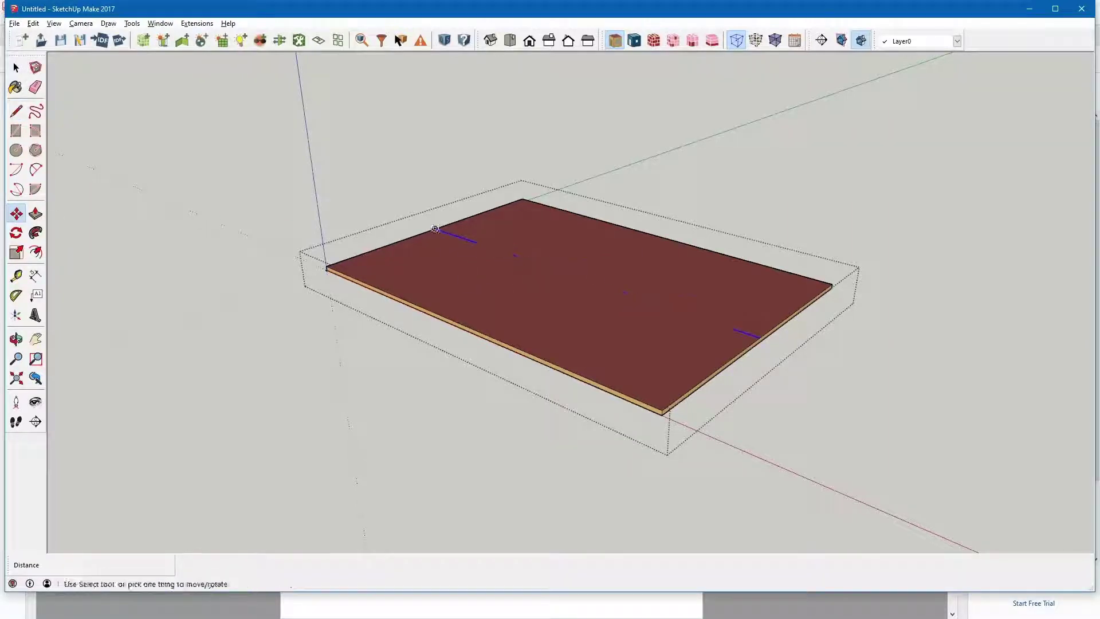
{"action": "left_click", "coordinate": [572, 277]}
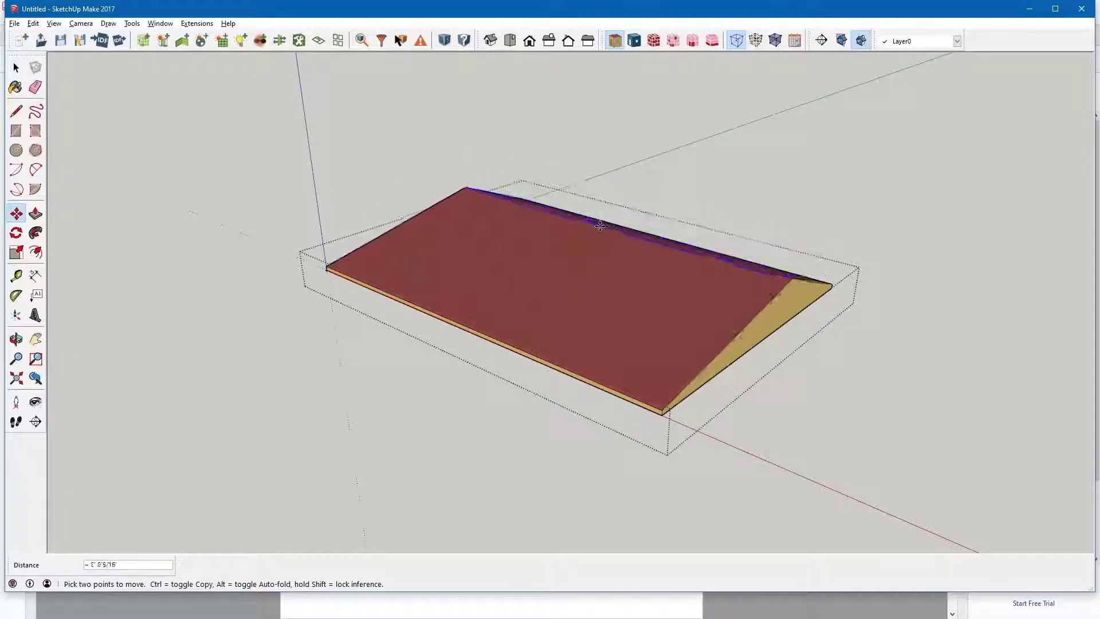
{"action": "left_click", "coordinate": [655, 188]}
{"action": "left_click", "coordinate": [655, 188]}
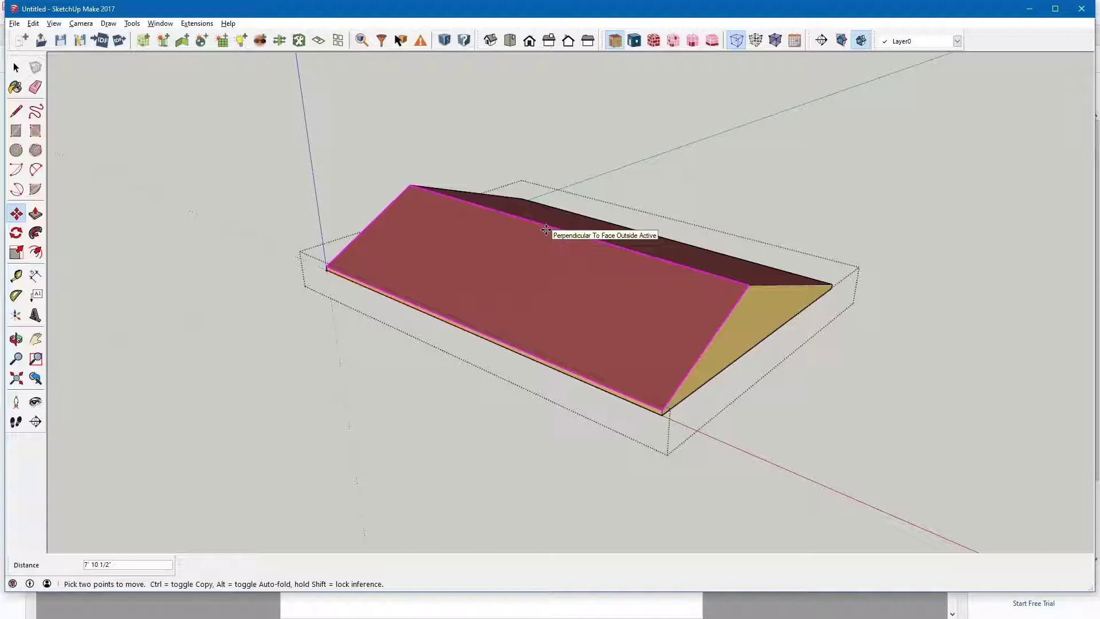
{"action": "left_click", "coordinate": [546, 229]}
{"action": "left_click", "coordinate": [545, 230]}
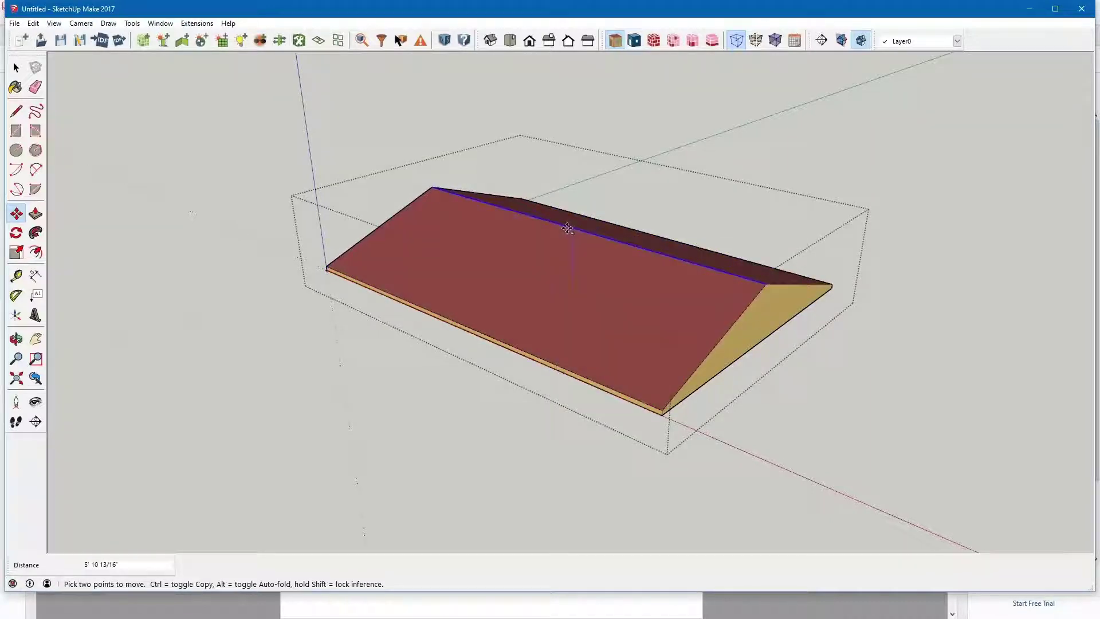
{"action": "left_click", "coordinate": [567, 228]}
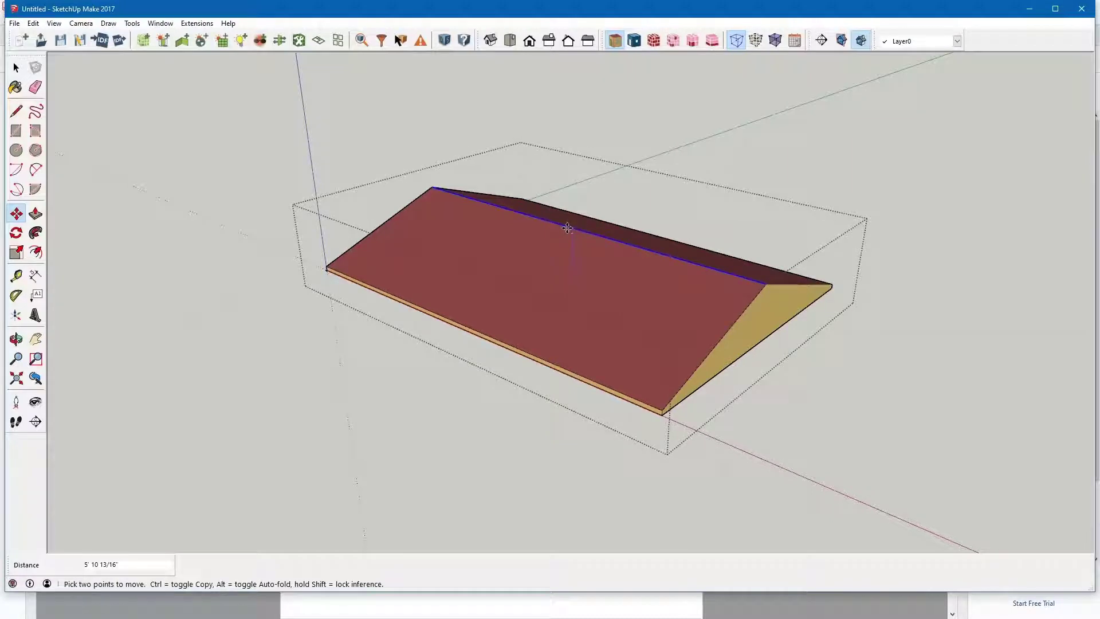
{"action": "left_click", "coordinate": [567, 228]}
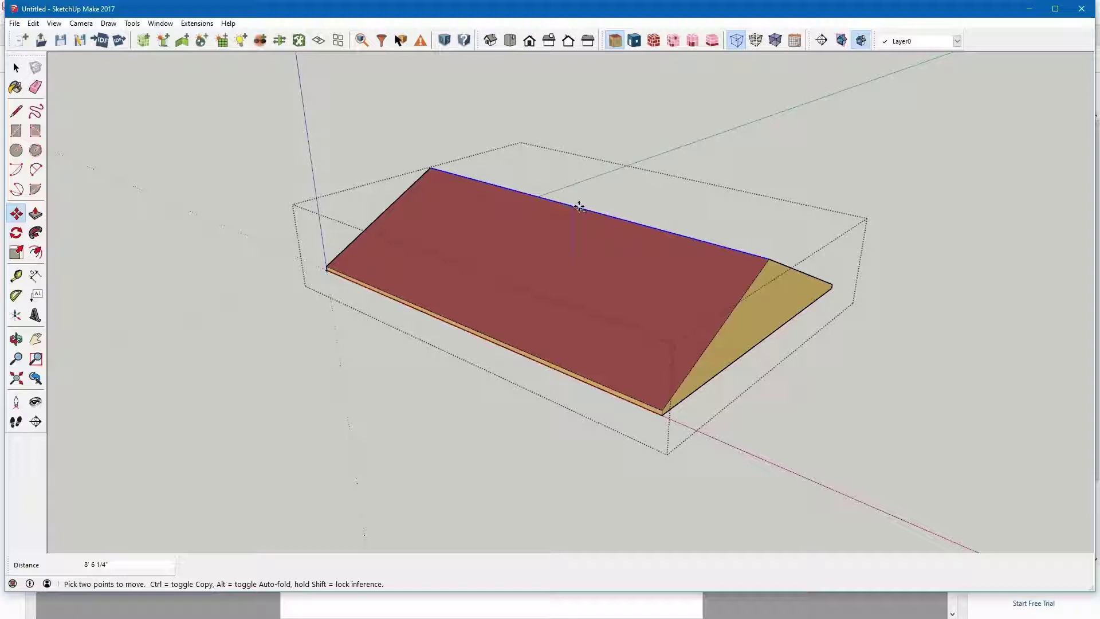
{"action": "type", "text": "9'"}
{"action": "key", "text": "Return"}
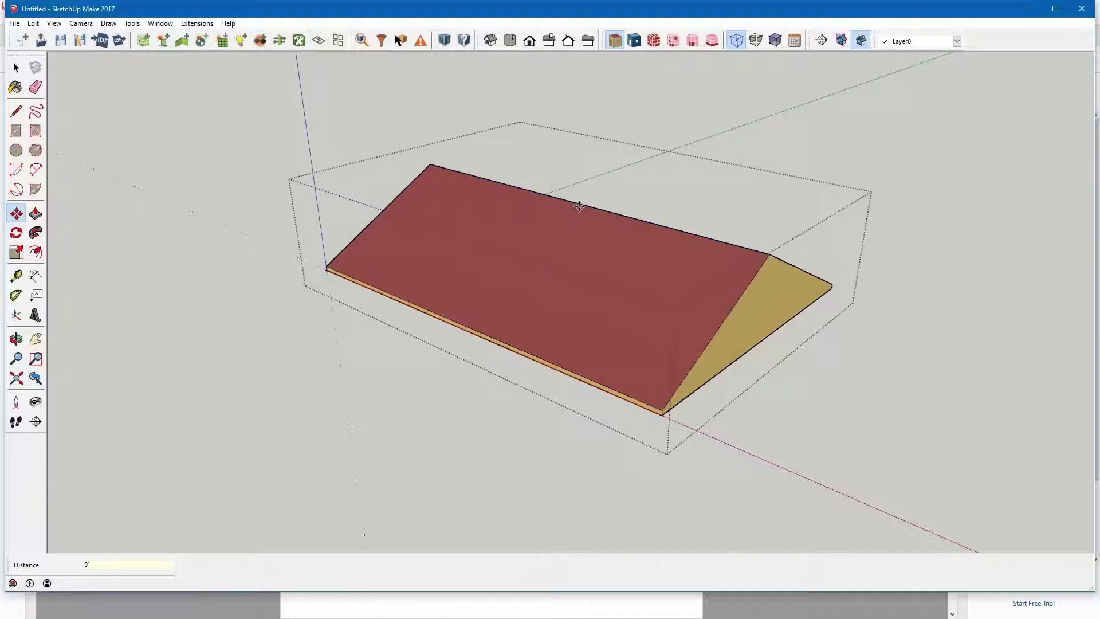
{"action": "key", "text": "space"}
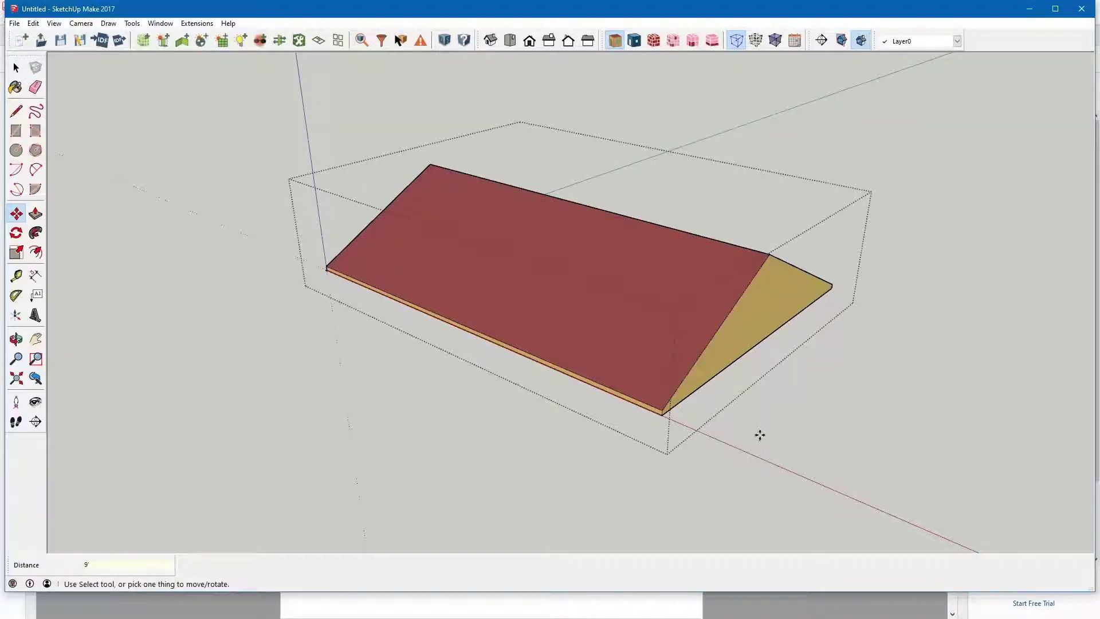
{"action": "left_click", "coordinate": [885, 444]}
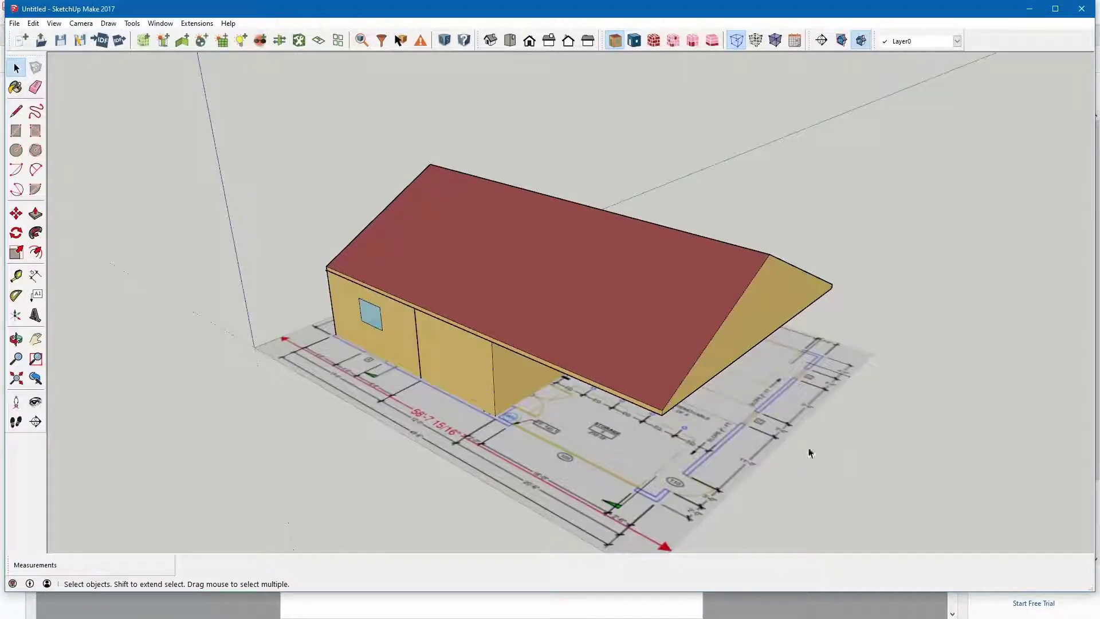
- Examine the garage and attic spaces individually, including the underside of the attic and the floors of the rooms
{"action": "left_click", "coordinate": [655, 424]}
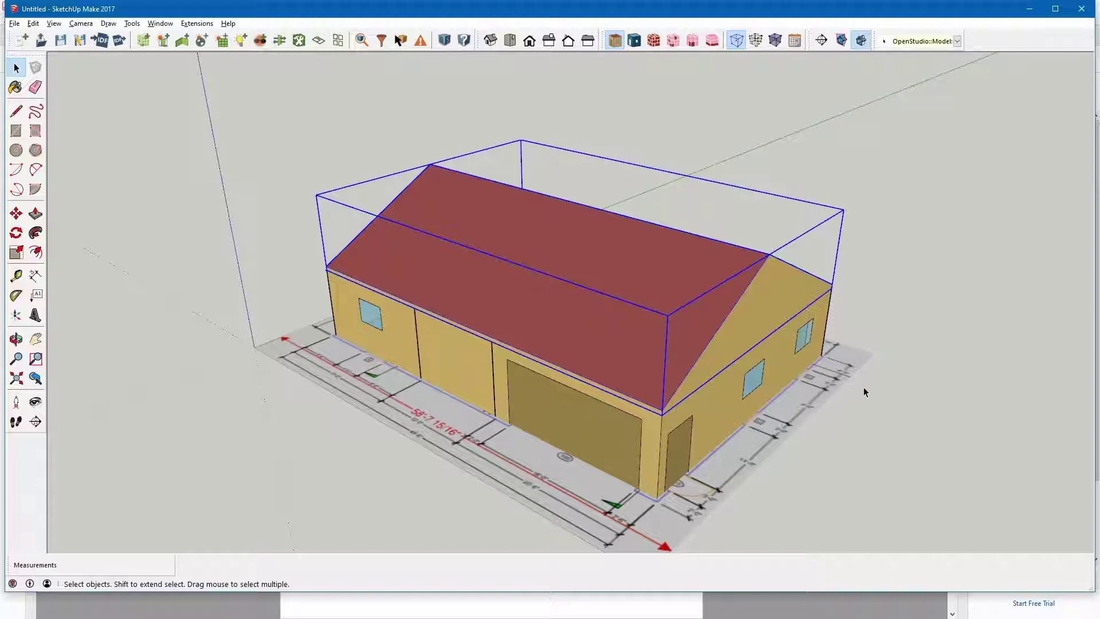
{"action": "left_click", "coordinate": [914, 395]}
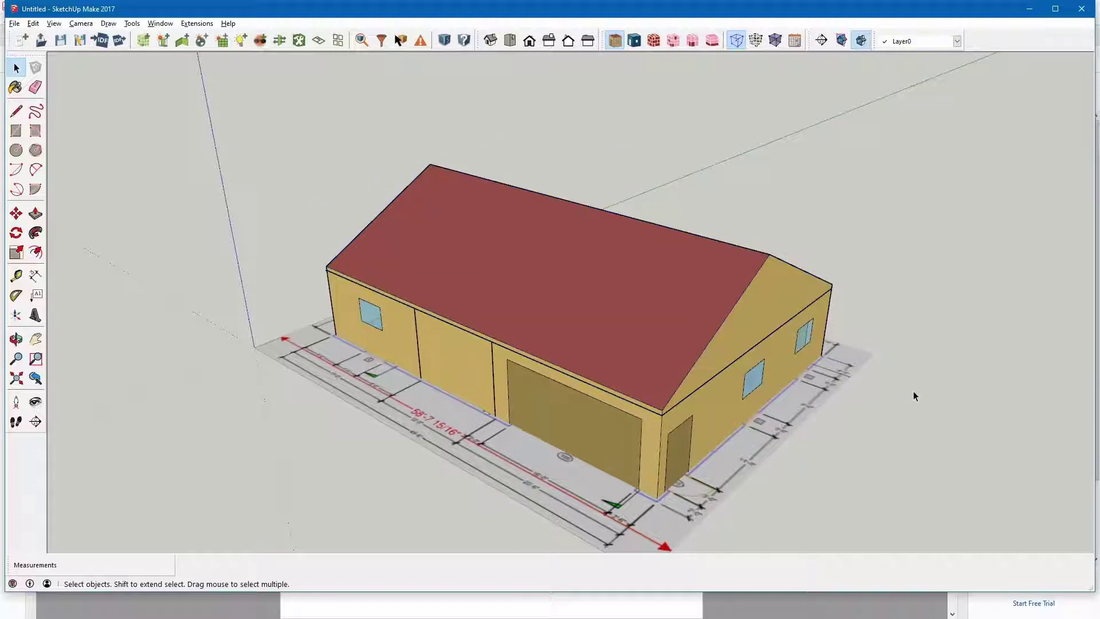
{"action": "double_click", "coordinate": [744, 318]}
{"action": "middle_click_drag", "start_coordinate": [793, 411], "coordinate": [776, 157]}
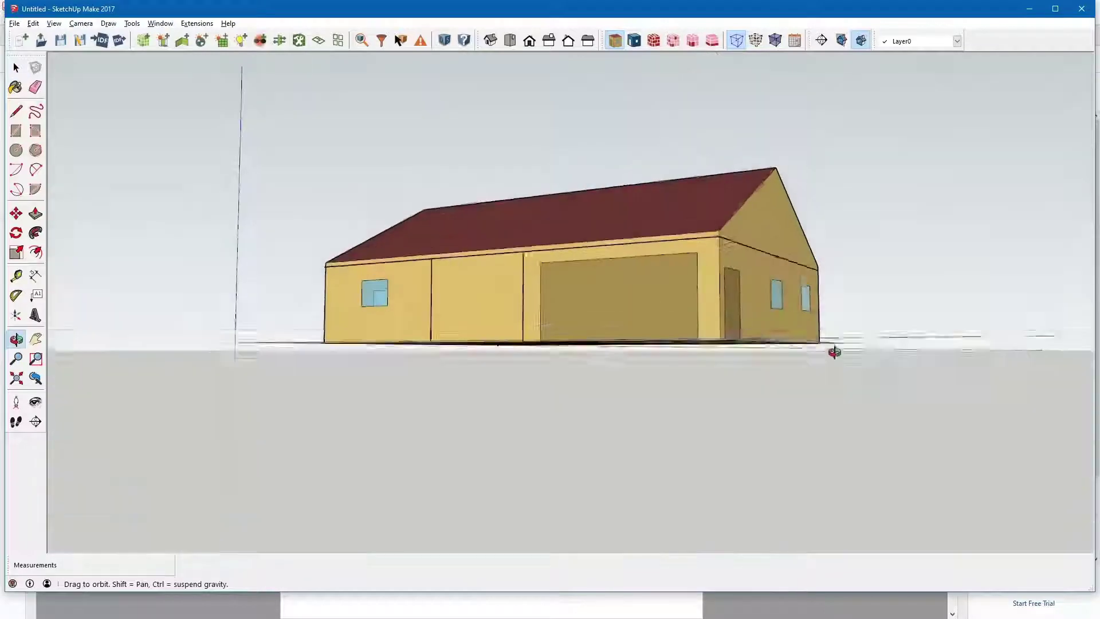
{"action": "middle_click_drag", "start_coordinate": [835, 351], "coordinate": [839, 416]}
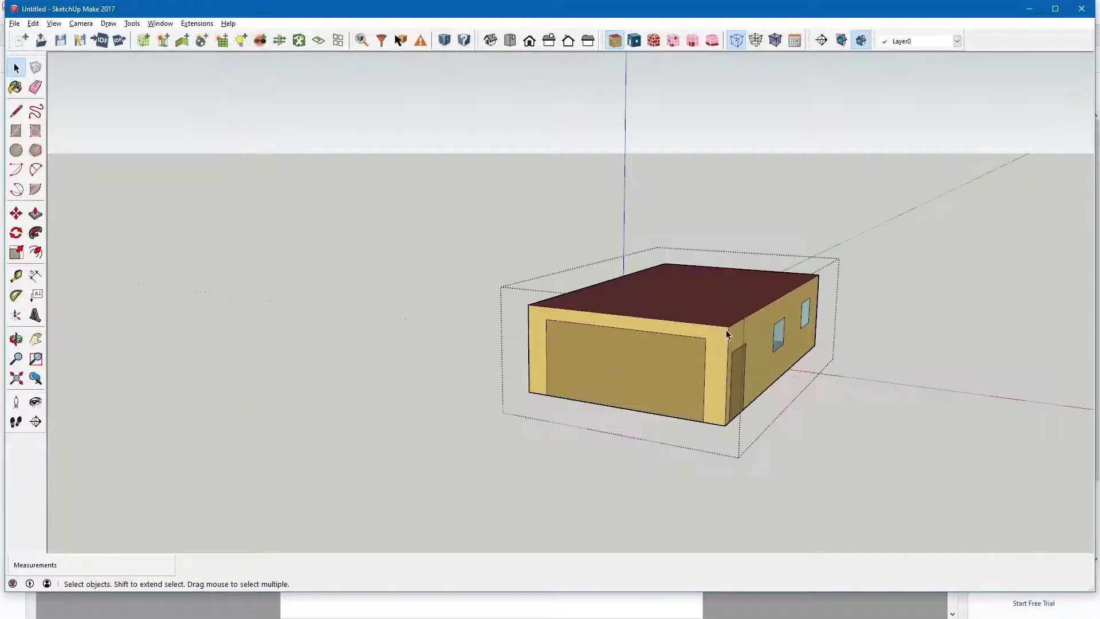
{"action": "middle_click_drag", "start_coordinate": [764, 316], "coordinate": [738, 352]}
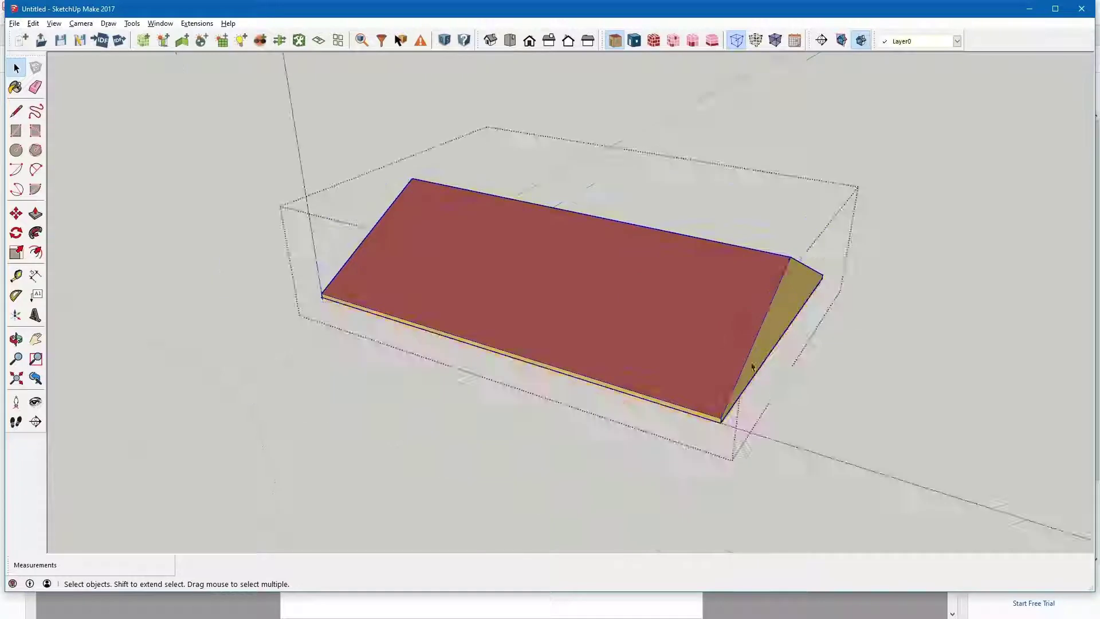
{"action": "middle_click_drag", "start_coordinate": [749, 369], "coordinate": [797, 375]}
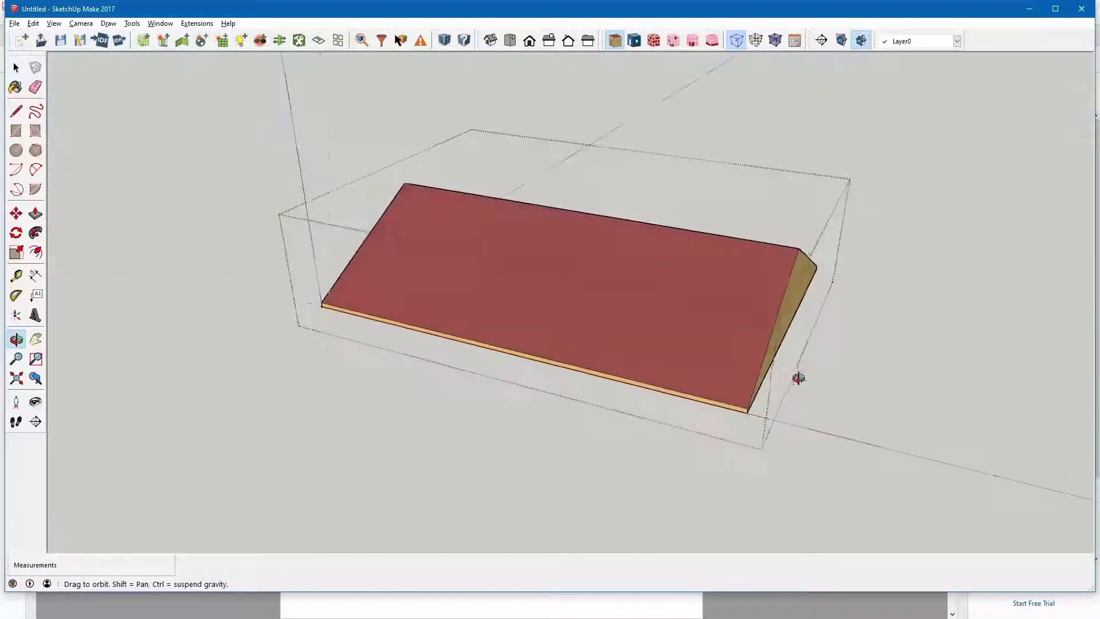
{"action": "left_click", "coordinate": [863, 403]}
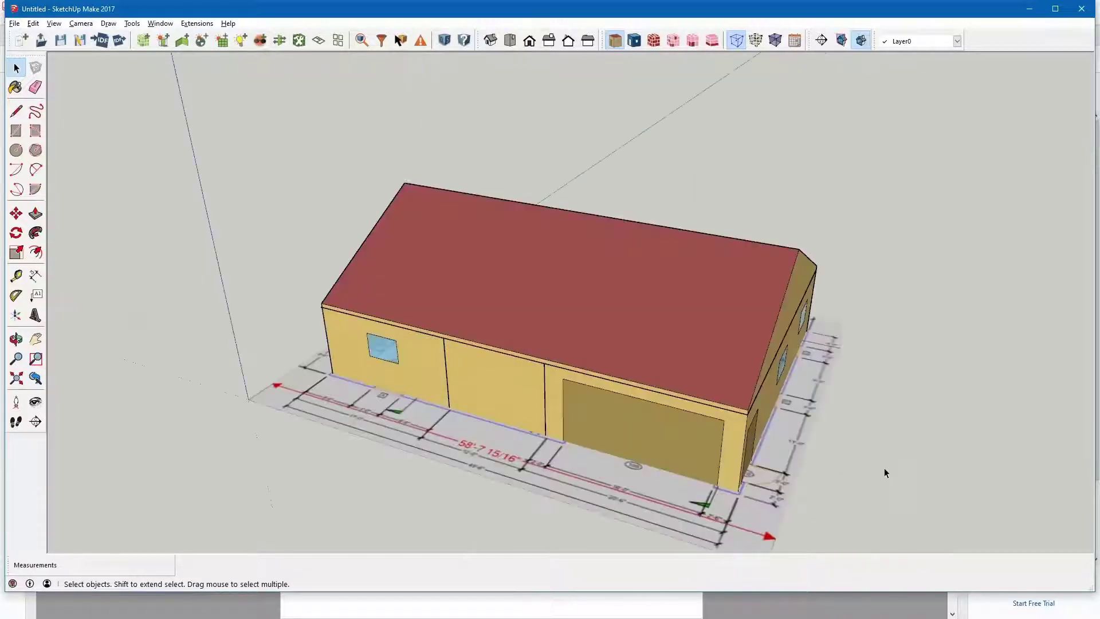
{"action": "double_click", "coordinate": [686, 335]}
{"action": "middle_click_drag", "start_coordinate": [687, 336], "coordinate": [668, 76]}
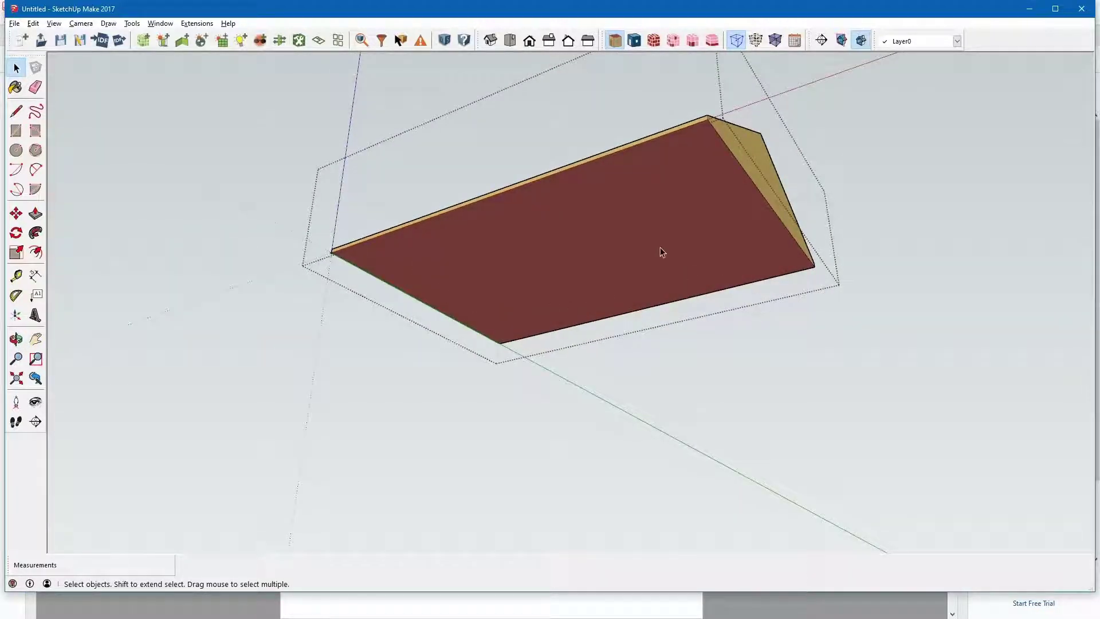
{"action": "left_click", "coordinate": [895, 172]}
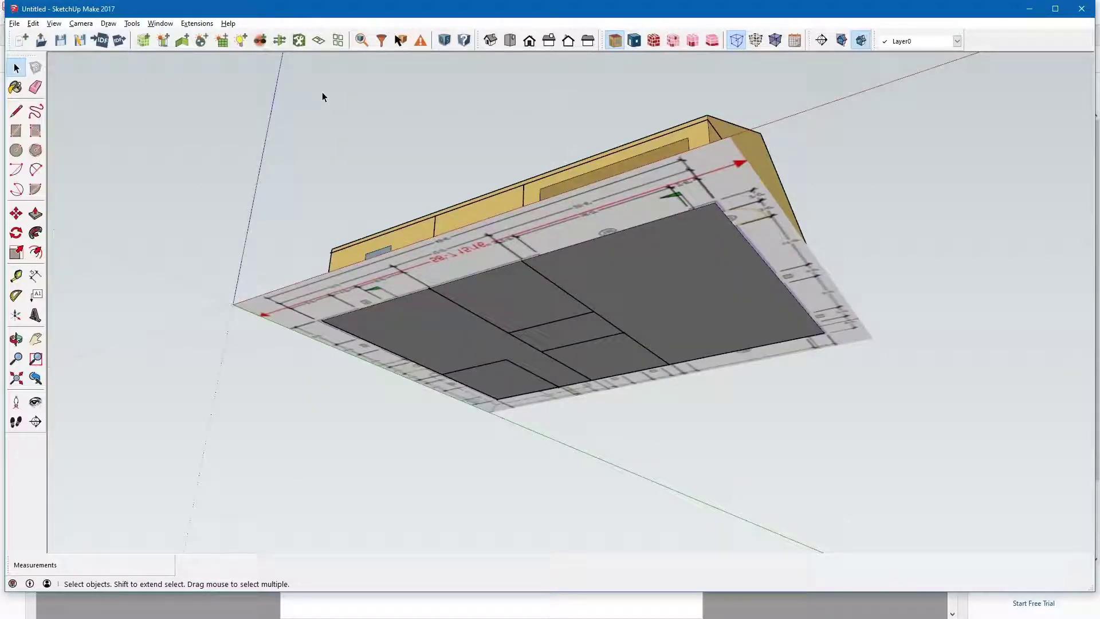
- Intersect and divide the inter-zone surfaces in the entire model, and check the underside of the attic space
{"action": "left_click", "coordinate": [279, 40]}
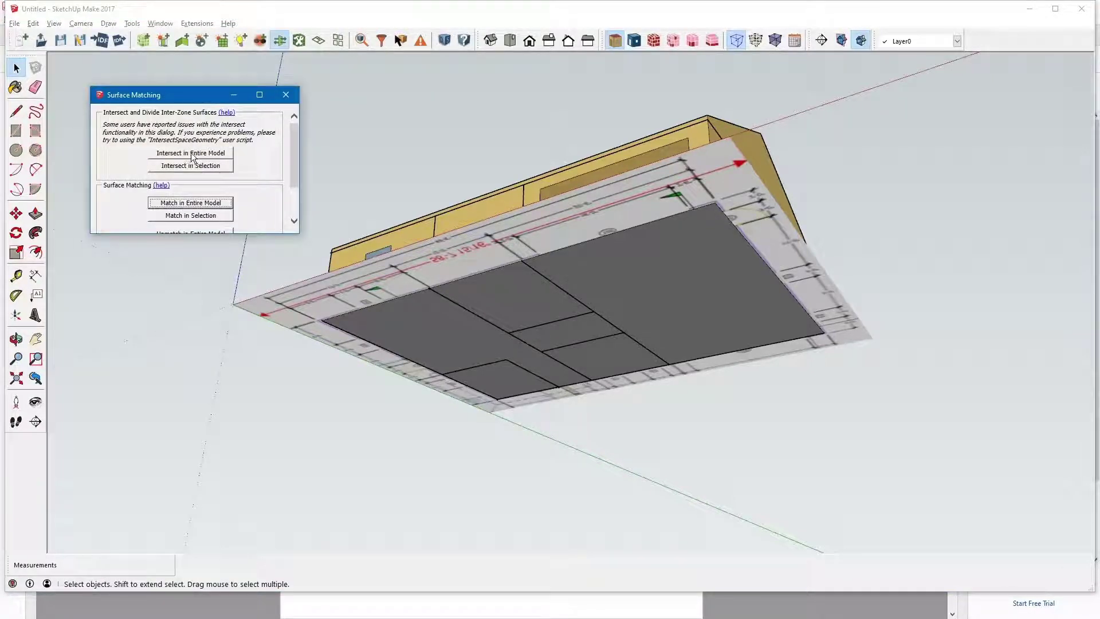
{"action": "left_click", "coordinate": [195, 153]}
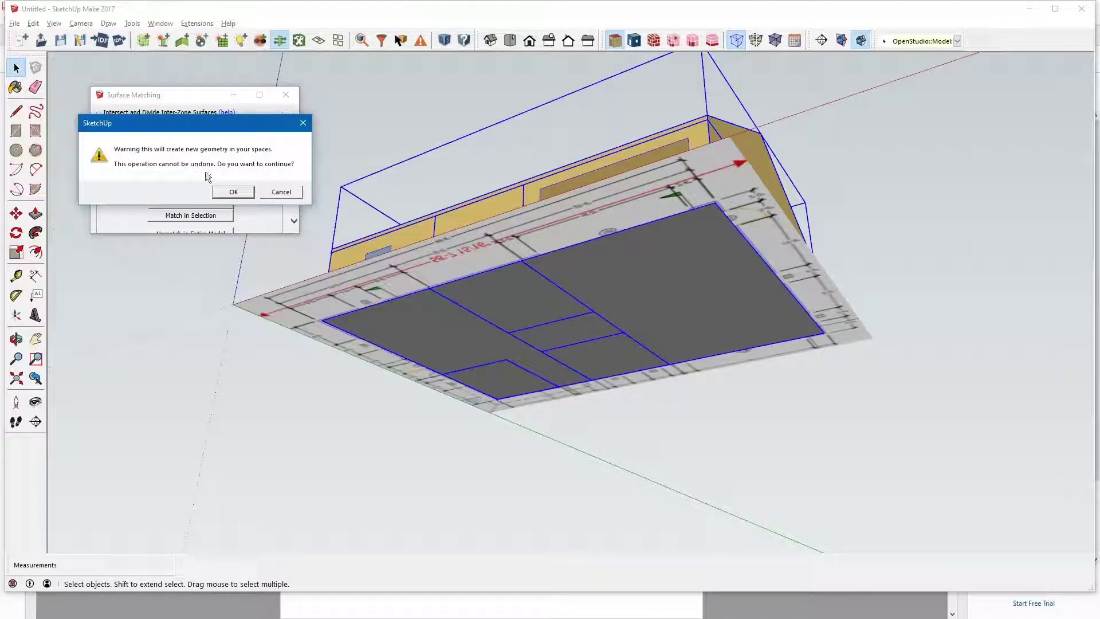
{"action": "left_click", "coordinate": [226, 191]}
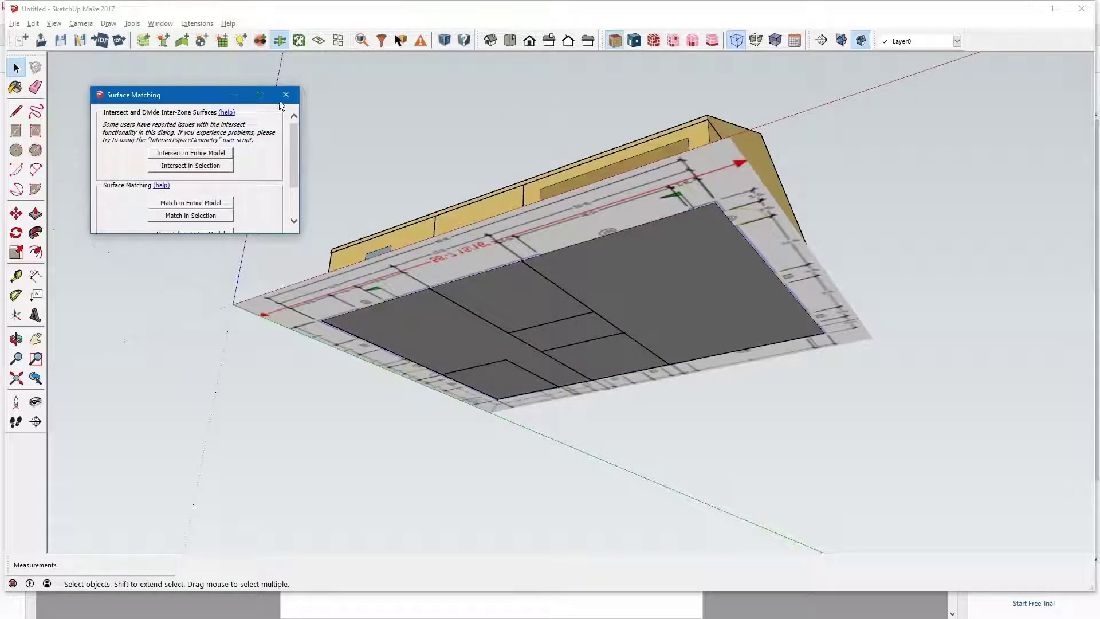
{"action": "left_click", "coordinate": [285, 94]}
{"action": "middle_click_drag", "start_coordinate": [671, 125], "coordinate": [668, 97]}
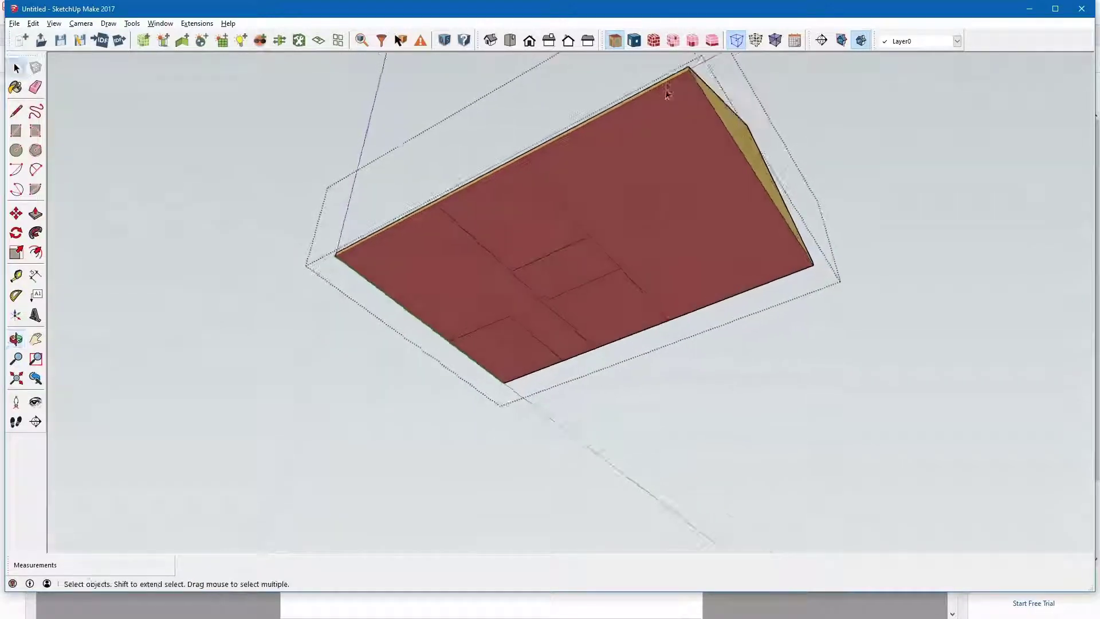
{"action": "scroll", "coordinate": [599, 235], "scroll_direction": "up", "scroll_amount": 3}
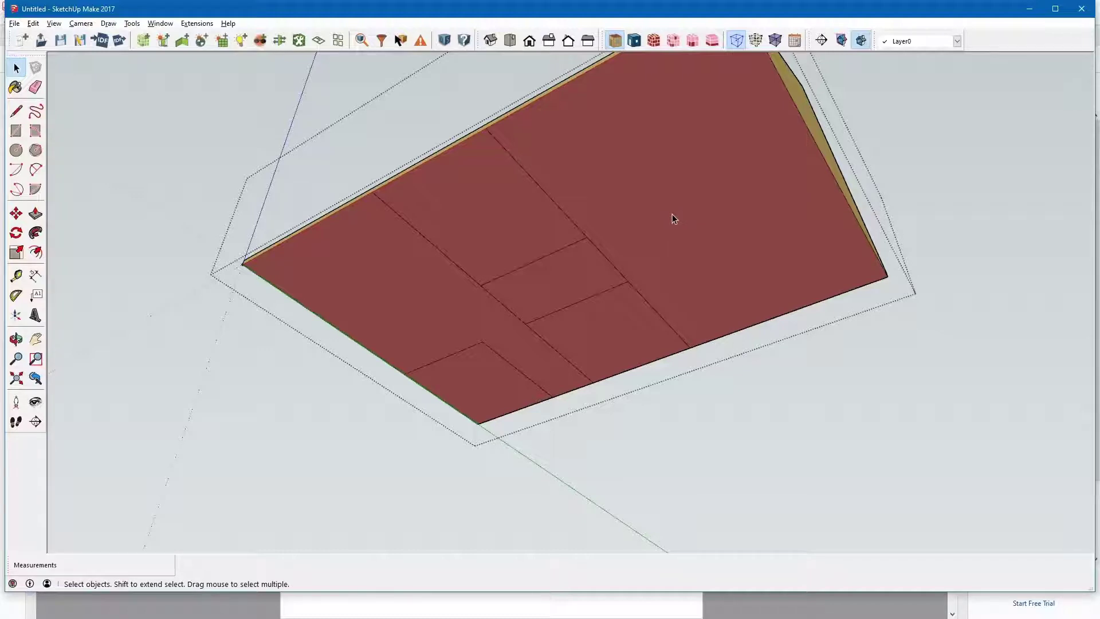
{"action": "middle_click_drag", "start_coordinate": [693, 190], "coordinate": [655, 363]}
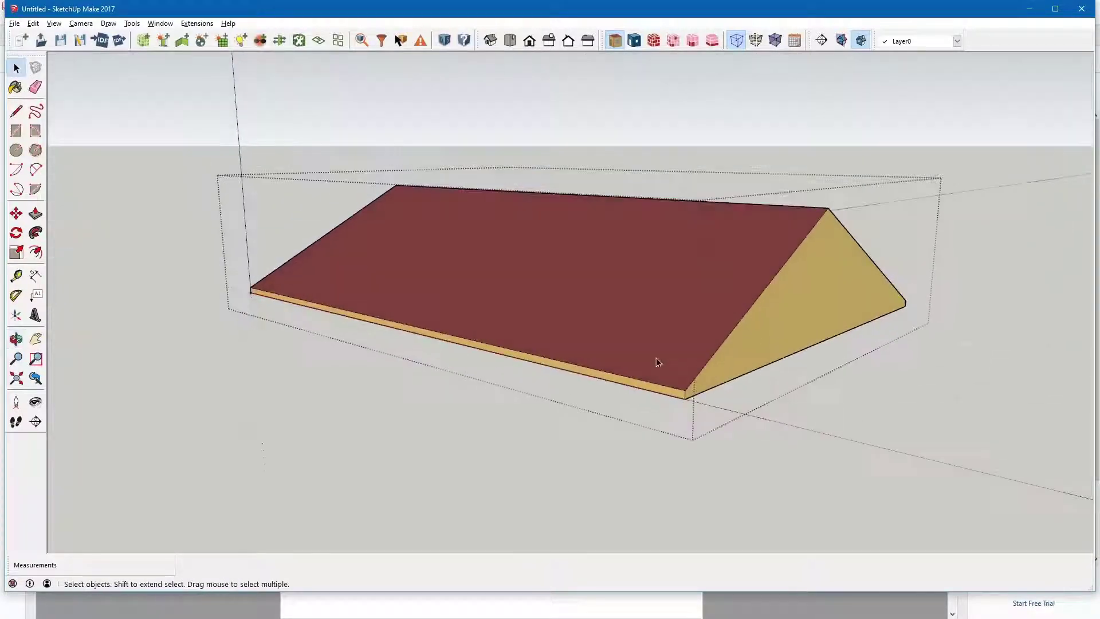
- Save the OpenStudio model as a new version named Example-1_002.osm in the OpenStudio Example folder
{"action": "left_click", "coordinate": [80, 41]}
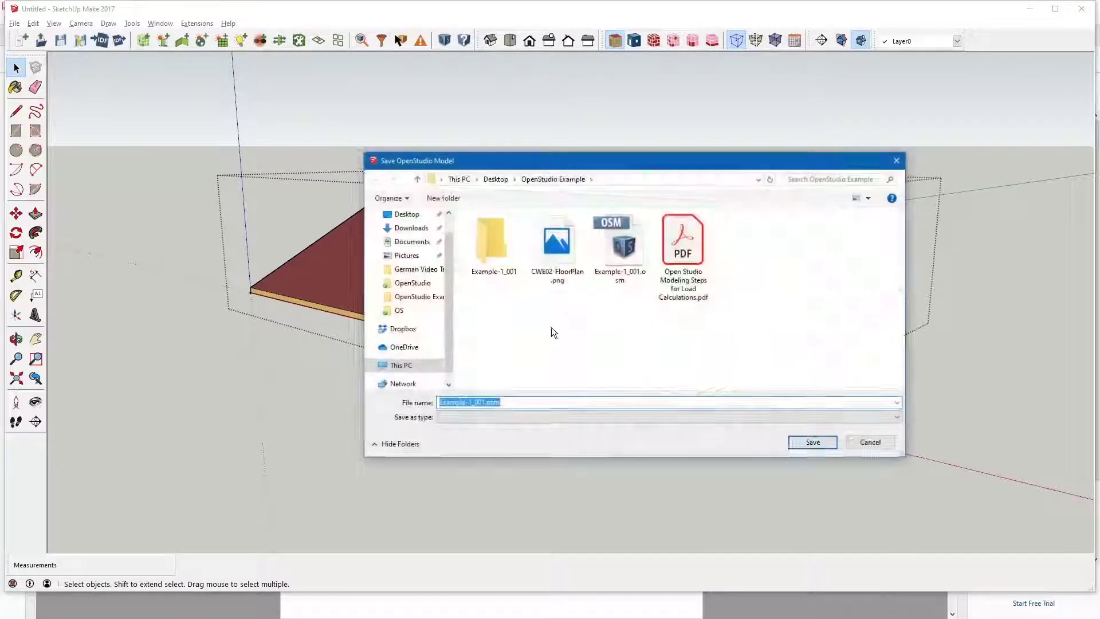
{"action": "key", "text": "End"}
{"action": "key", "text": "Left"}
{"action": "key", "text": "Left"}
{"action": "key", "text": "Left"}
{"action": "key", "text": "Left"}
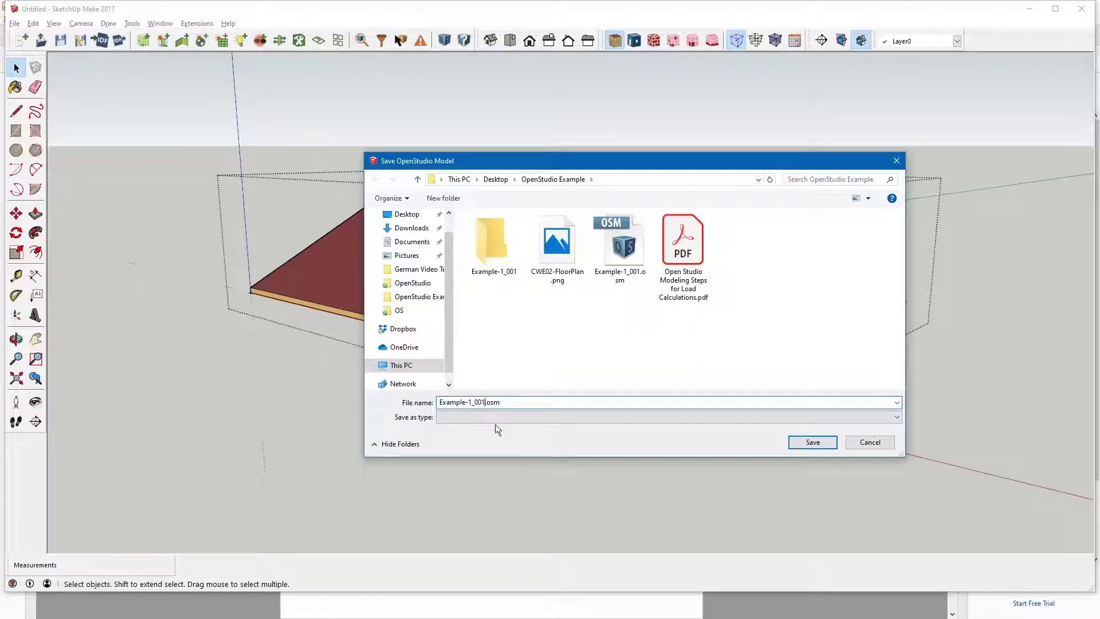
{"action": "key", "text": "BackSpace"}
{"action": "type", "text": "2"}
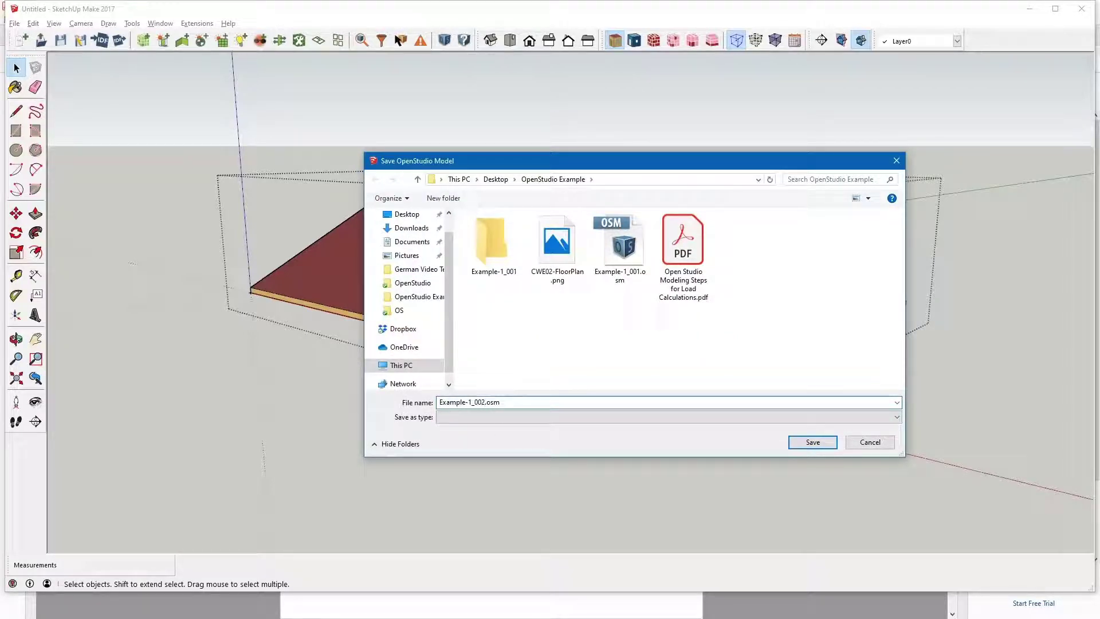
{"action": "left_click", "coordinate": [815, 444]}
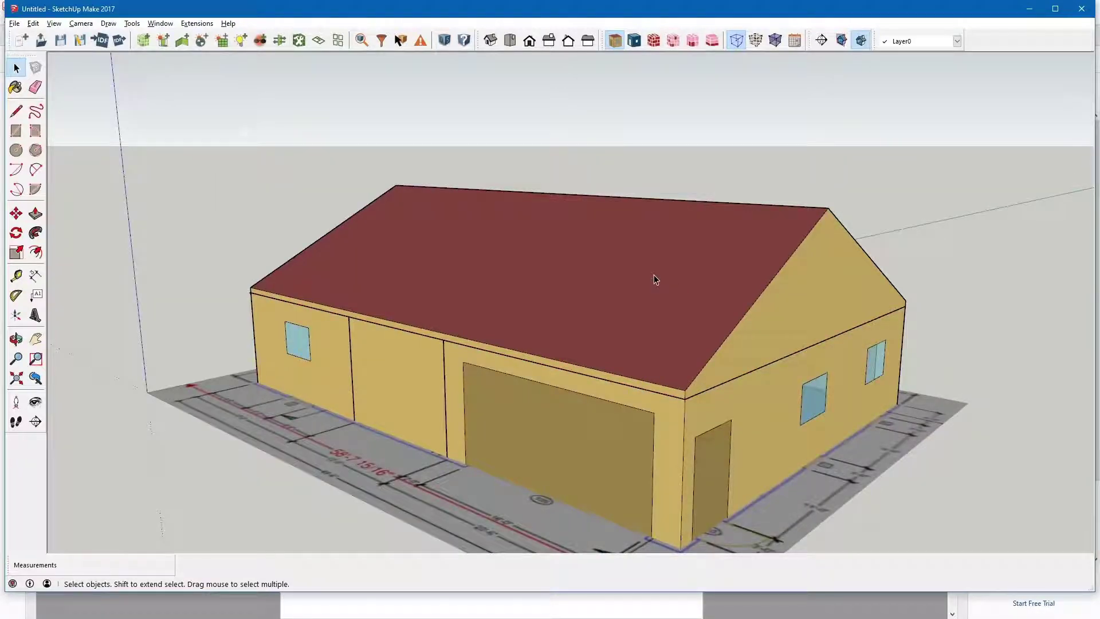
- Switch to the Acrobat Reader instructions, highlight step 12 and the surfacematch step 13, and return to SketchUp
{"action": "key", "text": "alt+Tab"}
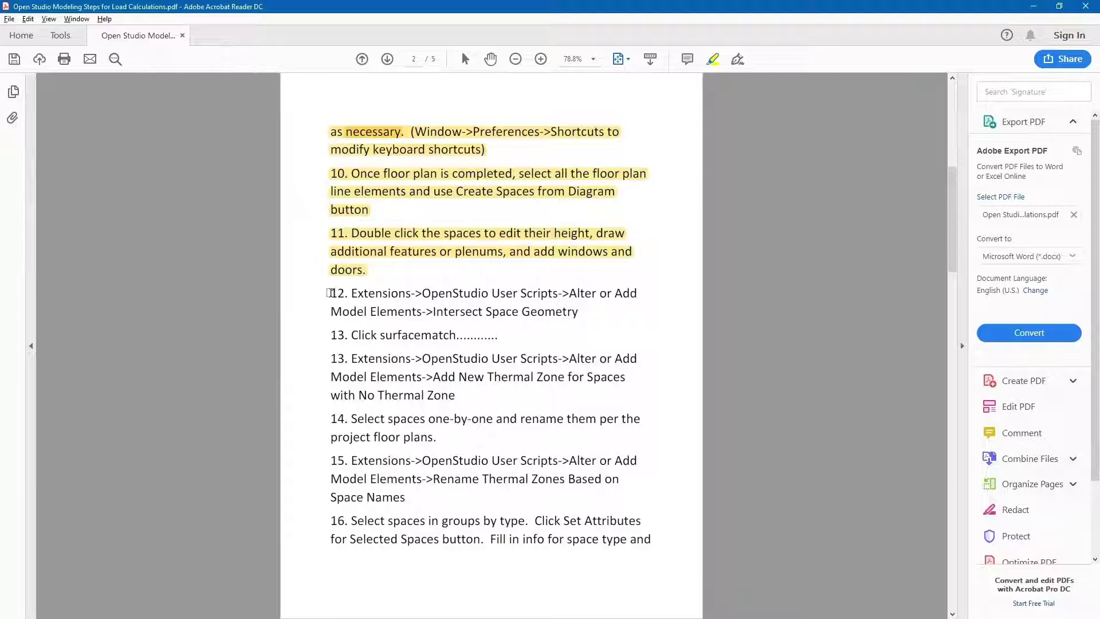
{"action": "left_click_drag", "start_coordinate": [327, 291], "coordinate": [574, 312]}
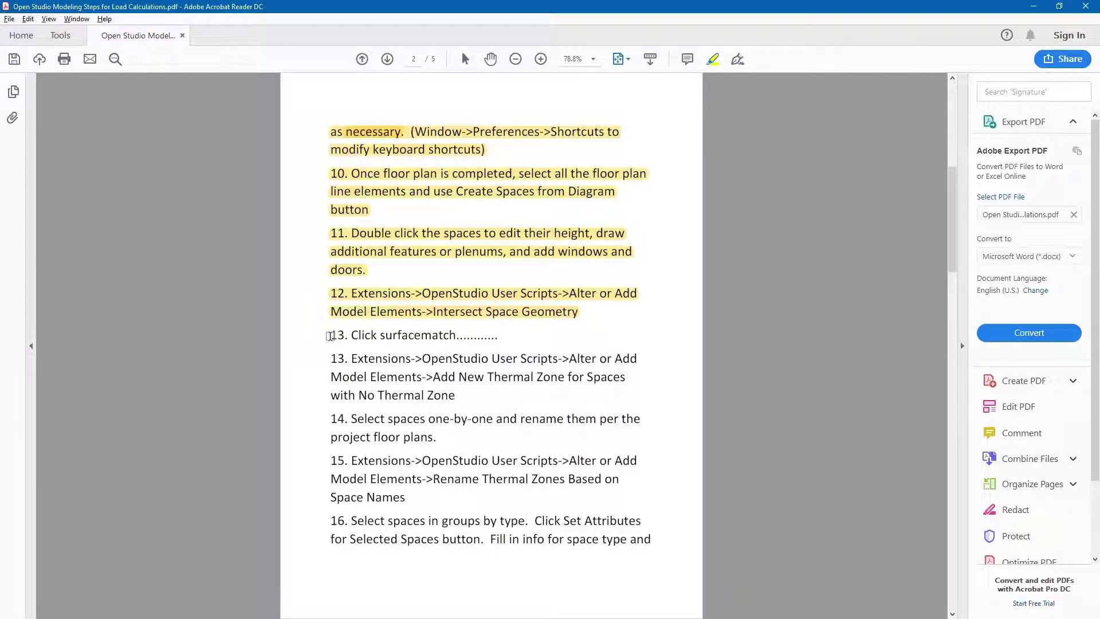
{"action": "left_click_drag", "start_coordinate": [330, 335], "coordinate": [501, 339]}
{"action": "key", "text": "alt+Tab"}
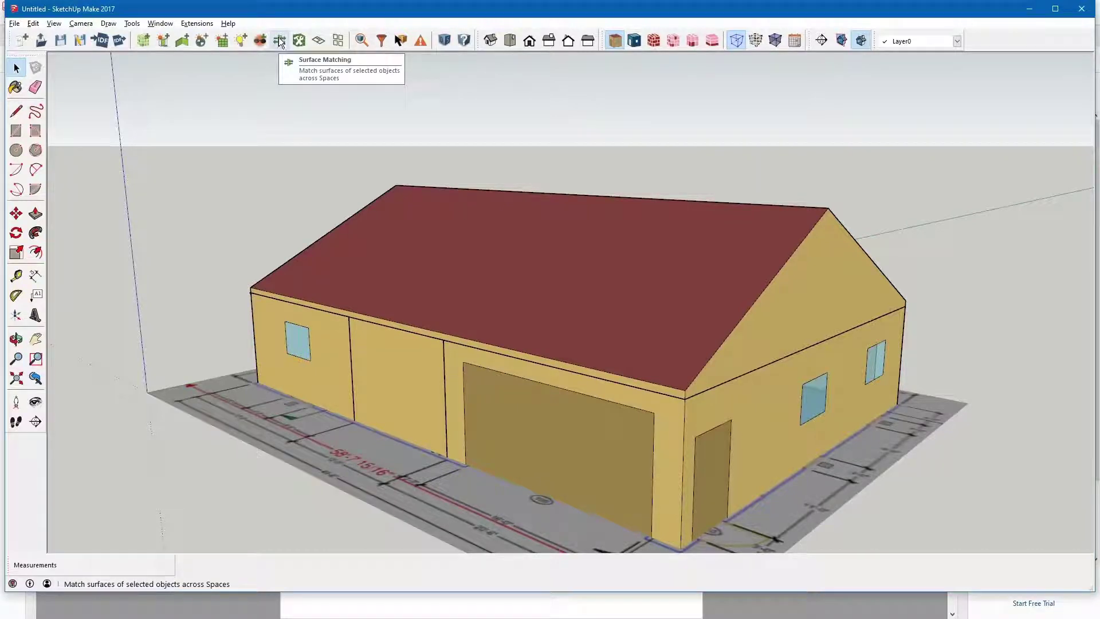
- Try to match the surfaces in the entire model with Surface Matching
{"action": "left_click", "coordinate": [279, 41]}
{"action": "left_click", "coordinate": [280, 41]}
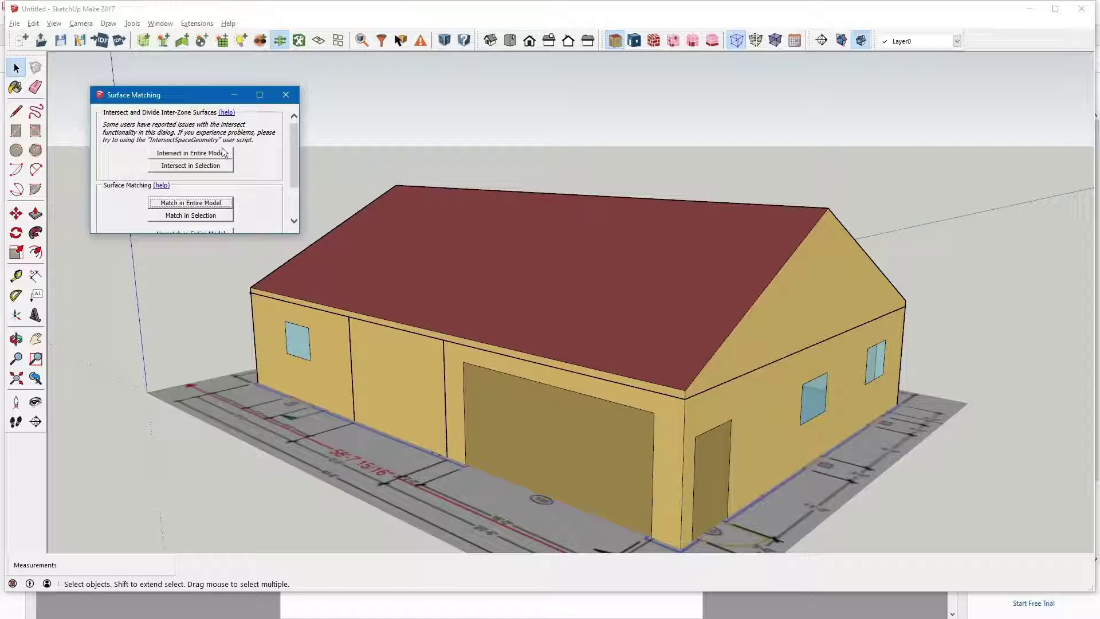
{"action": "left_click", "coordinate": [205, 203]}
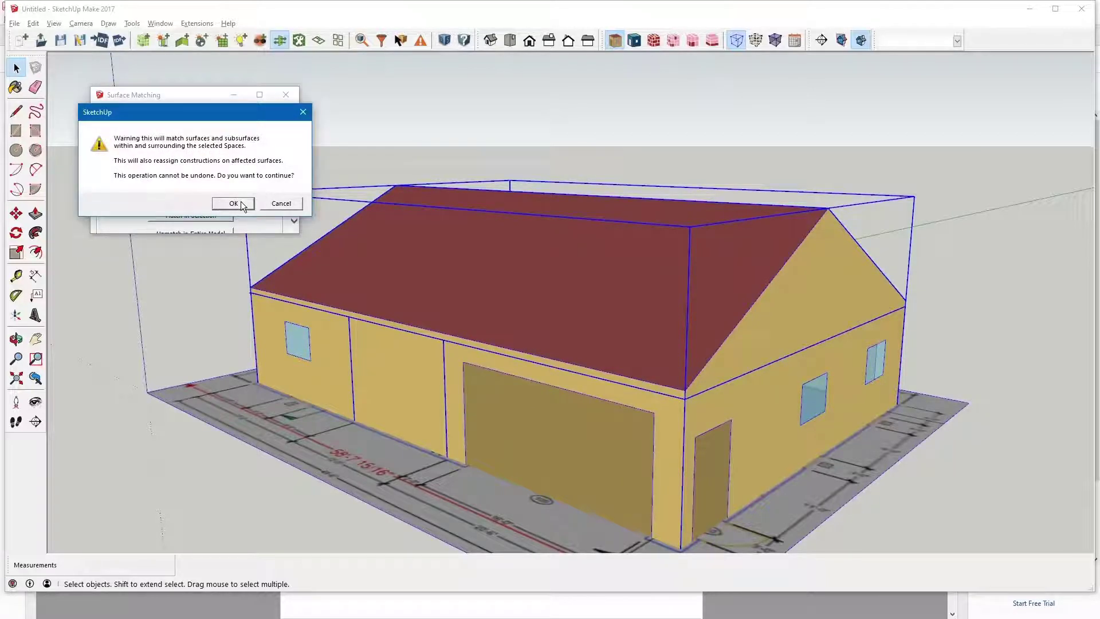
{"action": "left_click", "coordinate": [275, 204]}
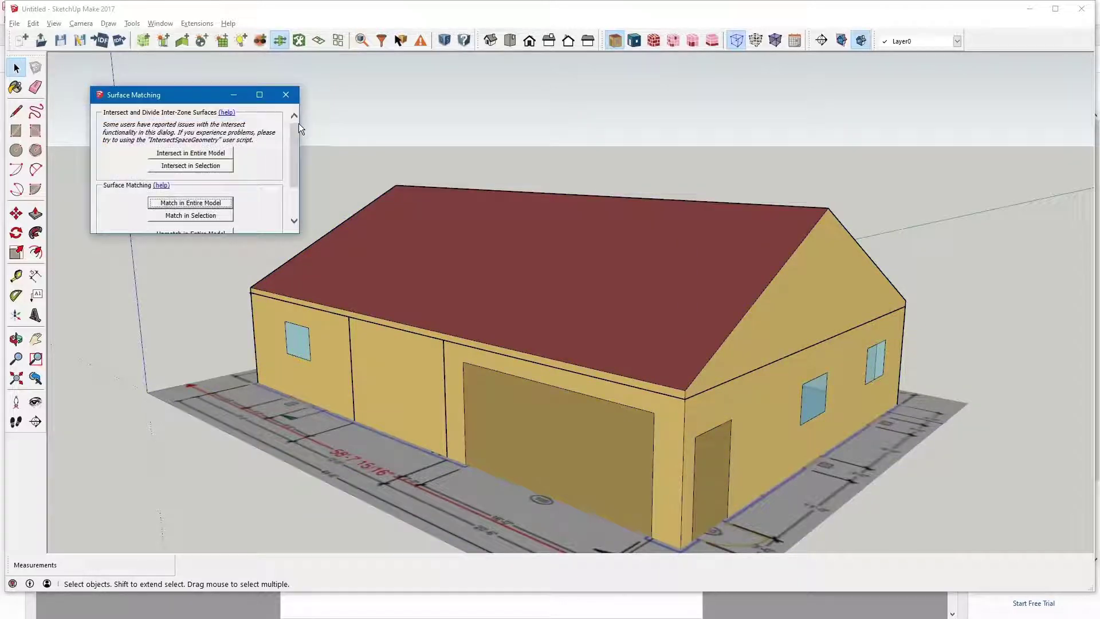
{"action": "left_click", "coordinate": [284, 94]}
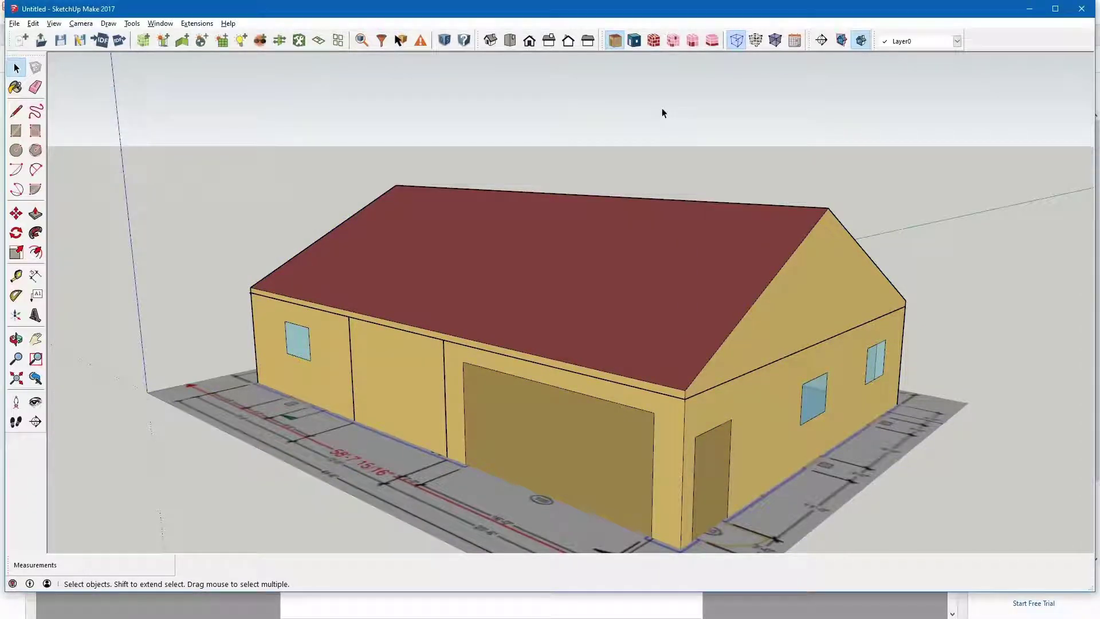
- Render the model by boundary condition and examine the building's exterior walls and attic roof from several angles
{"action": "left_click", "coordinate": [634, 41]}
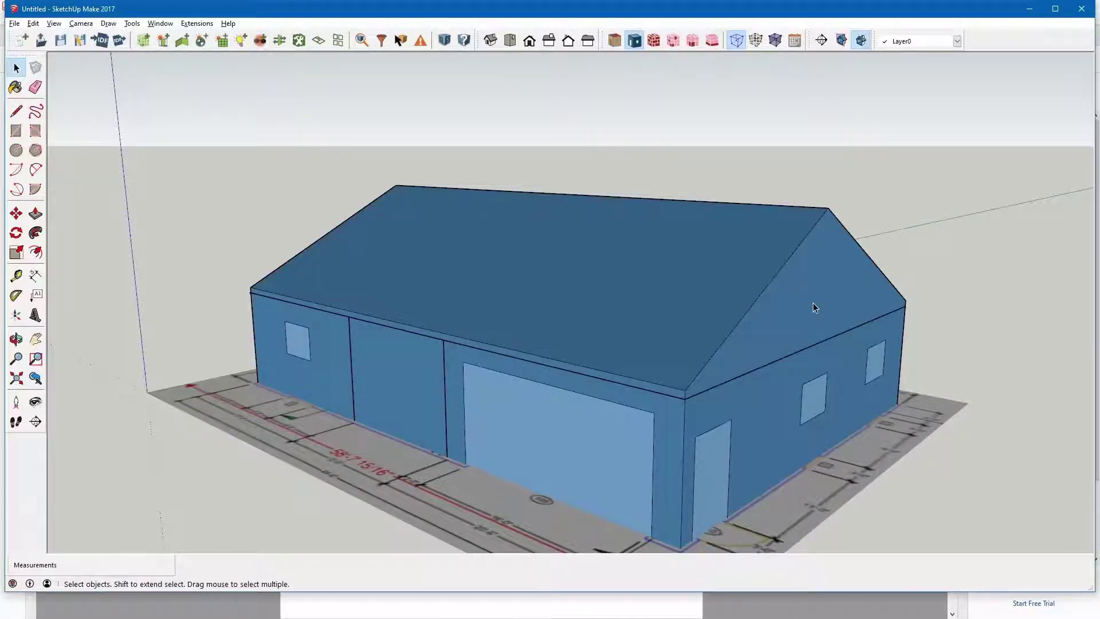
{"action": "middle_click_drag", "start_coordinate": [753, 315], "coordinate": [786, 272]}
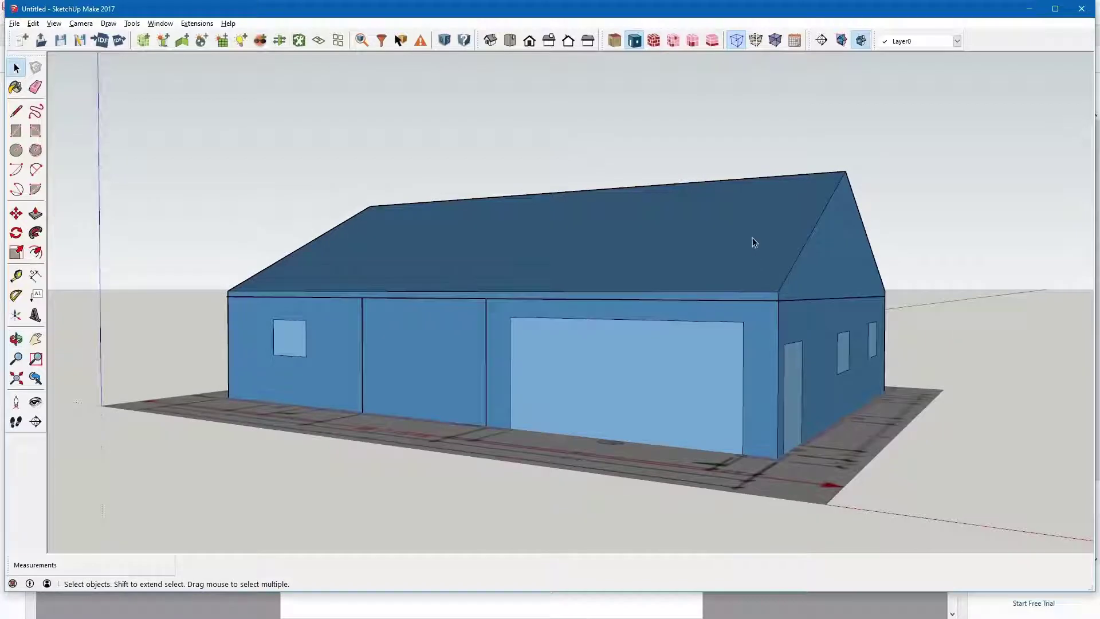
{"action": "middle_click_drag", "start_coordinate": [634, 227], "coordinate": [655, 284]}
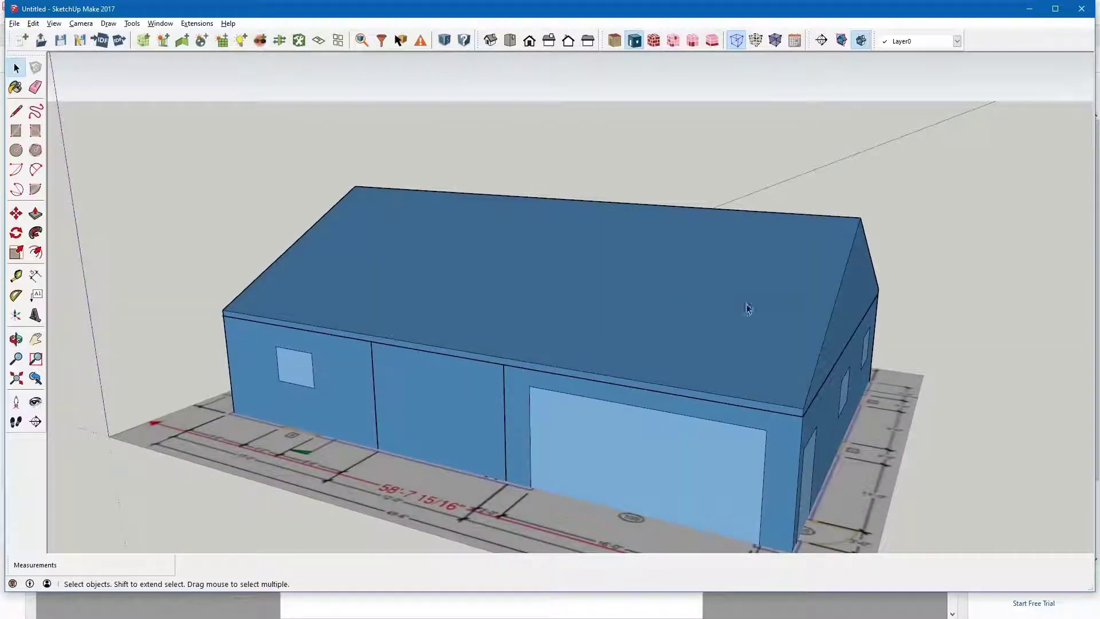
{"action": "scroll", "coordinate": [815, 344], "scroll_direction": "down", "scroll_amount": 2}
{"action": "mouse_move", "coordinate": [814, 343]}
{"action": "middle_mouse_down"}
{"action": "mouse_move", "coordinate": [518, 388]}
{"action": "mouse_move", "coordinate": [313, 395]}
{"action": "mouse_move", "coordinate": [335, 410]}
{"action": "mouse_move", "coordinate": [874, 385]}
{"action": "middle_mouse_up"}
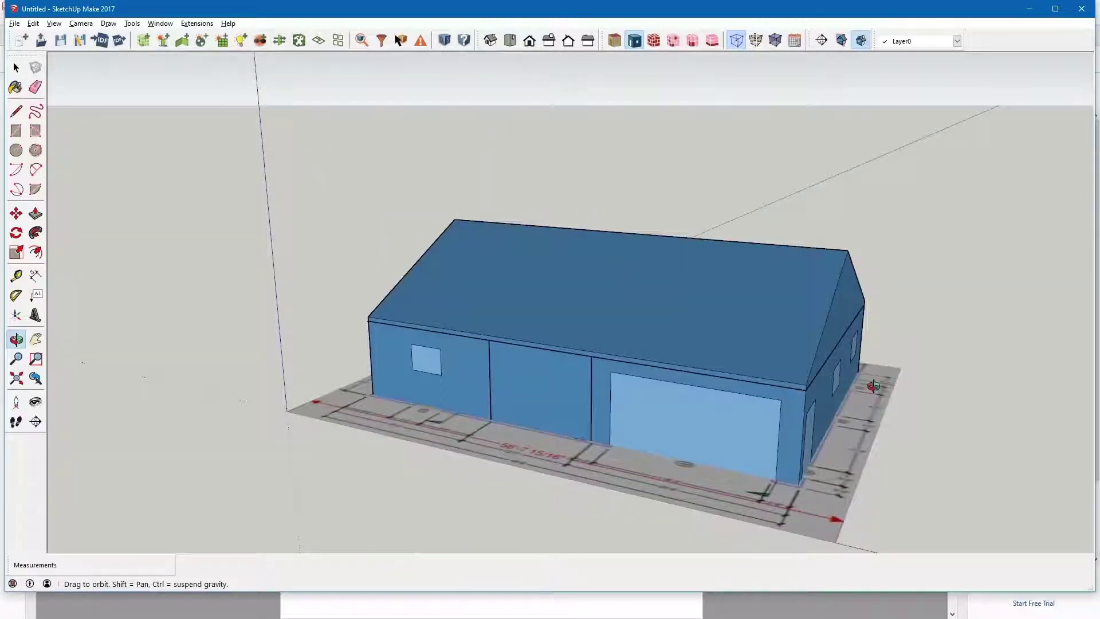
{"action": "left_click", "coordinate": [731, 310]}
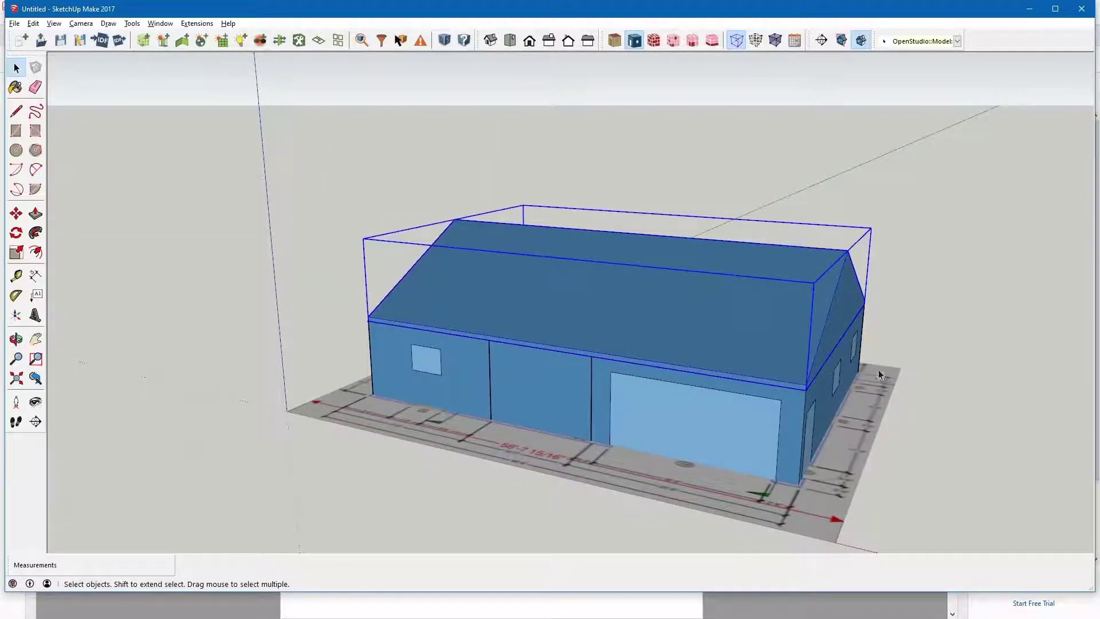
{"action": "mouse_move", "coordinate": [700, 444]}
{"action": "middle_mouse_down"}
{"action": "mouse_move", "coordinate": [702, 241]}
{"action": "mouse_move", "coordinate": [710, 367]}
{"action": "mouse_move", "coordinate": [690, 456]}
{"action": "middle_mouse_up"}
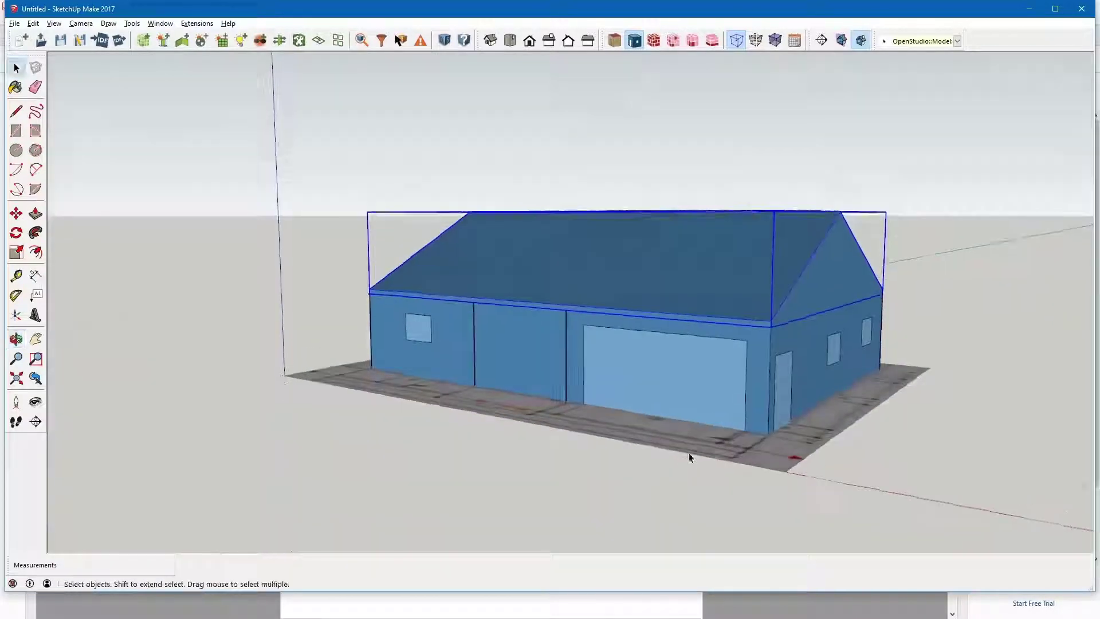
{"action": "scroll", "coordinate": [764, 410], "scroll_direction": "down", "scroll_amount": 2}
{"action": "scroll", "coordinate": [765, 410], "scroll_direction": "up", "scroll_amount": 3}
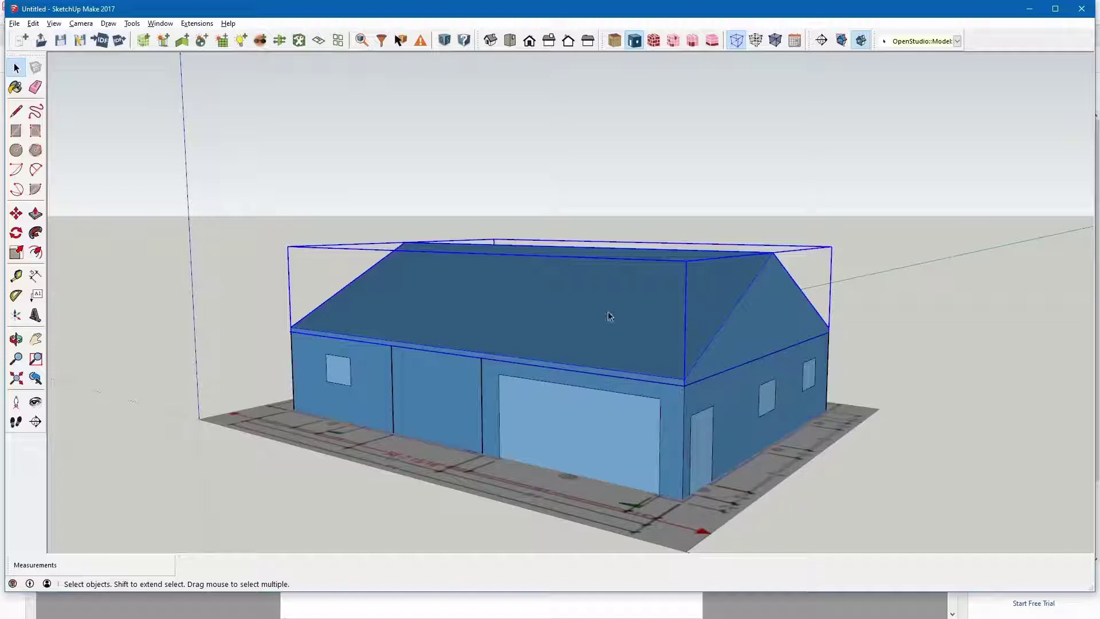
{"action": "middle_click_drag", "start_coordinate": [608, 315], "coordinate": [640, 339]}
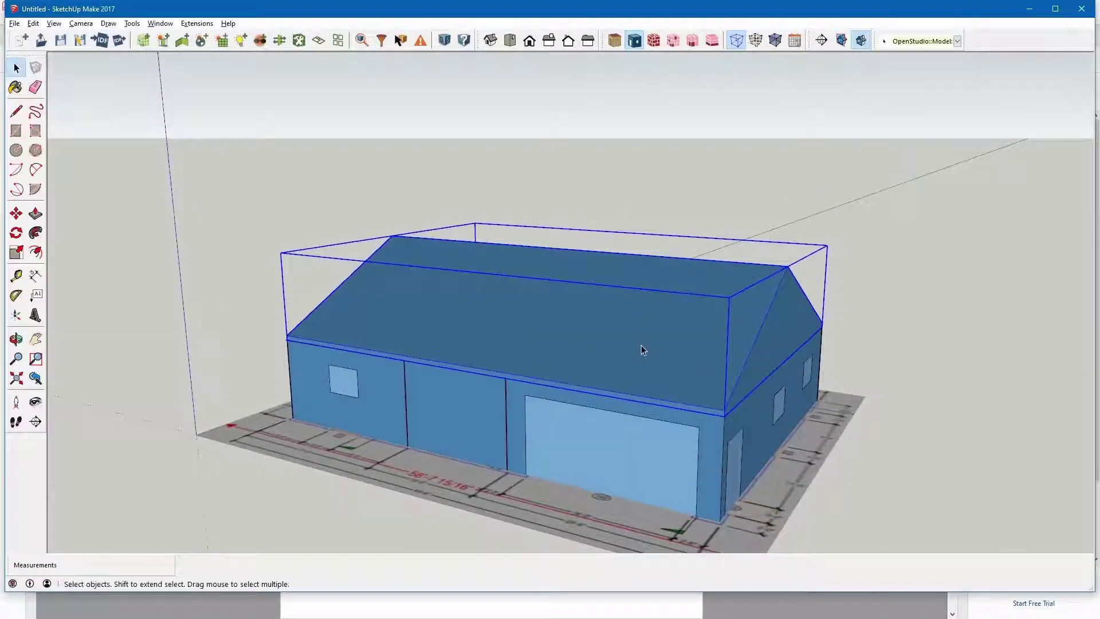
- Open the attic space for editing and examine the floor surfaces on its underside
{"action": "double_click", "coordinate": [617, 349]}
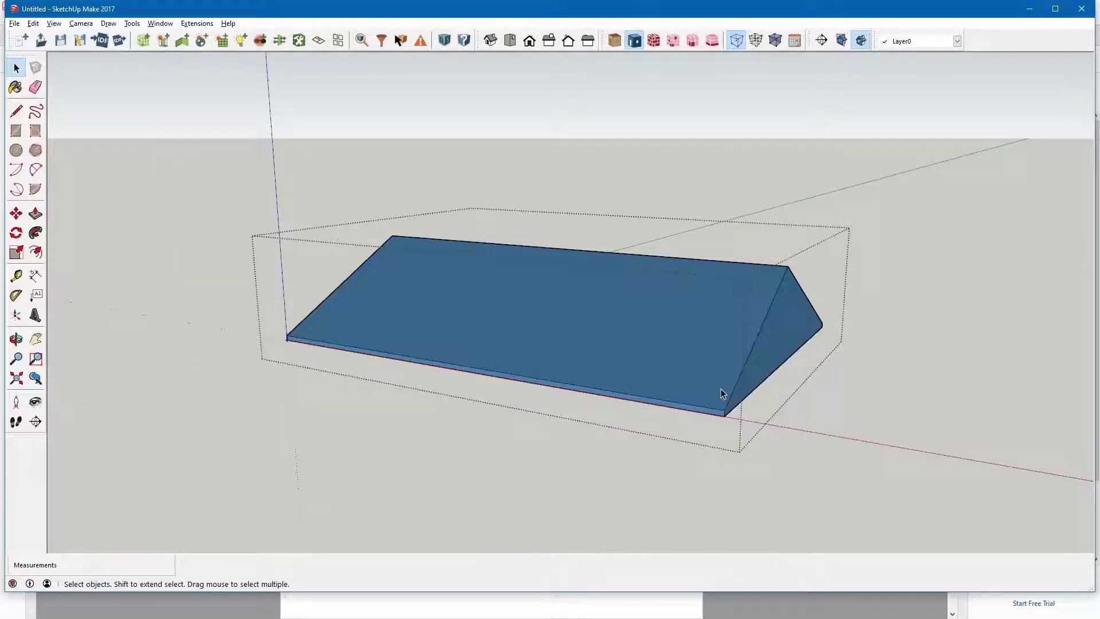
{"action": "middle_click_drag", "start_coordinate": [724, 398], "coordinate": [707, 189]}
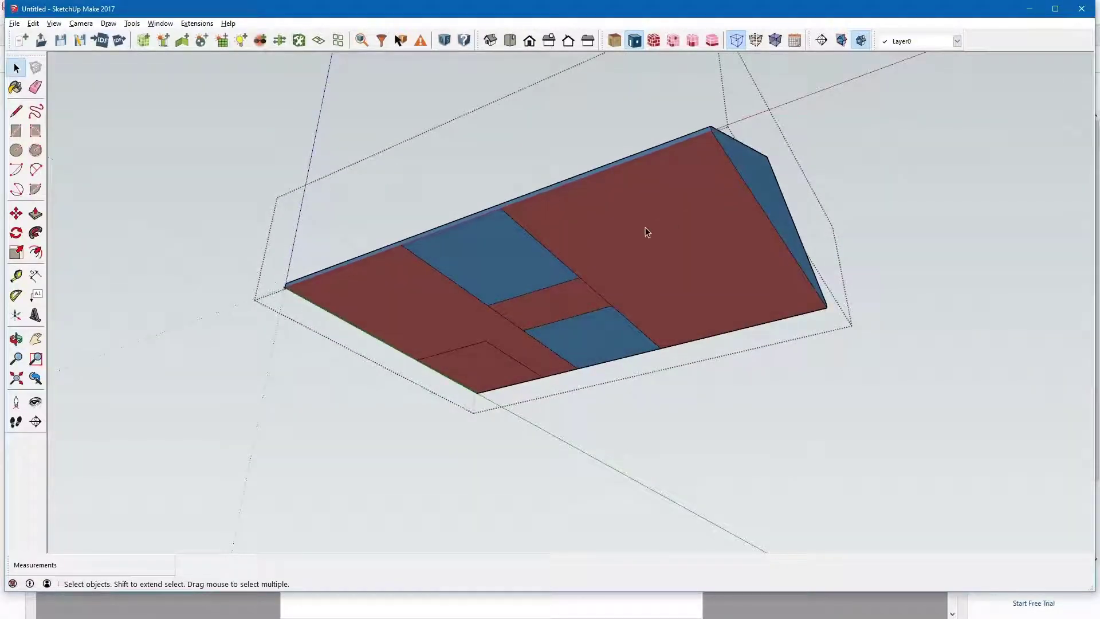
{"action": "left_click", "coordinate": [670, 248]}
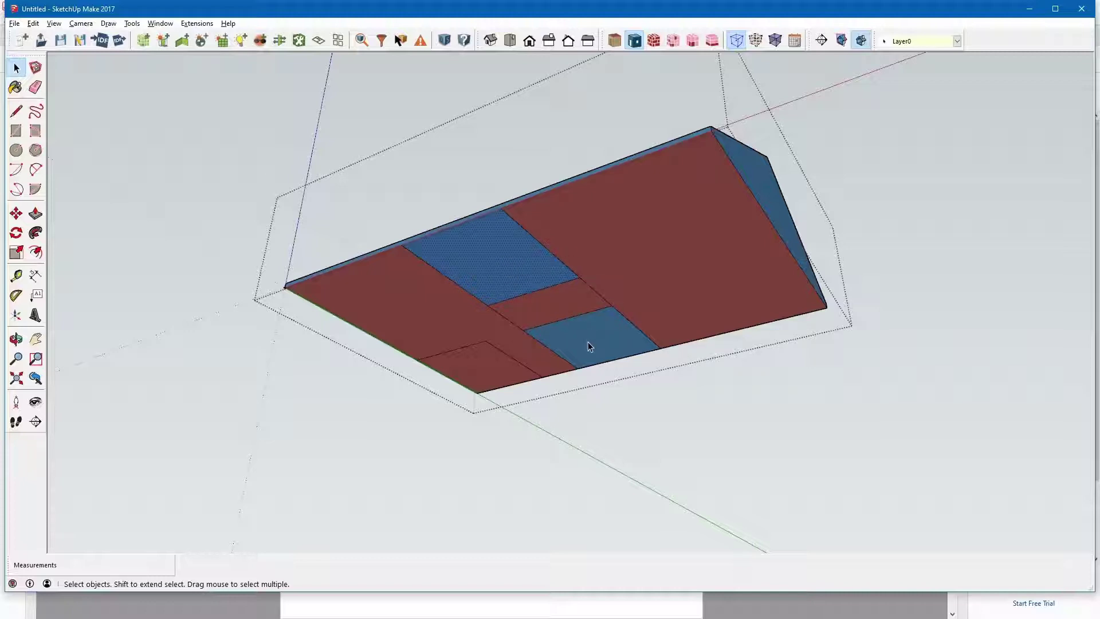
{"action": "left_click", "coordinate": [626, 257]}
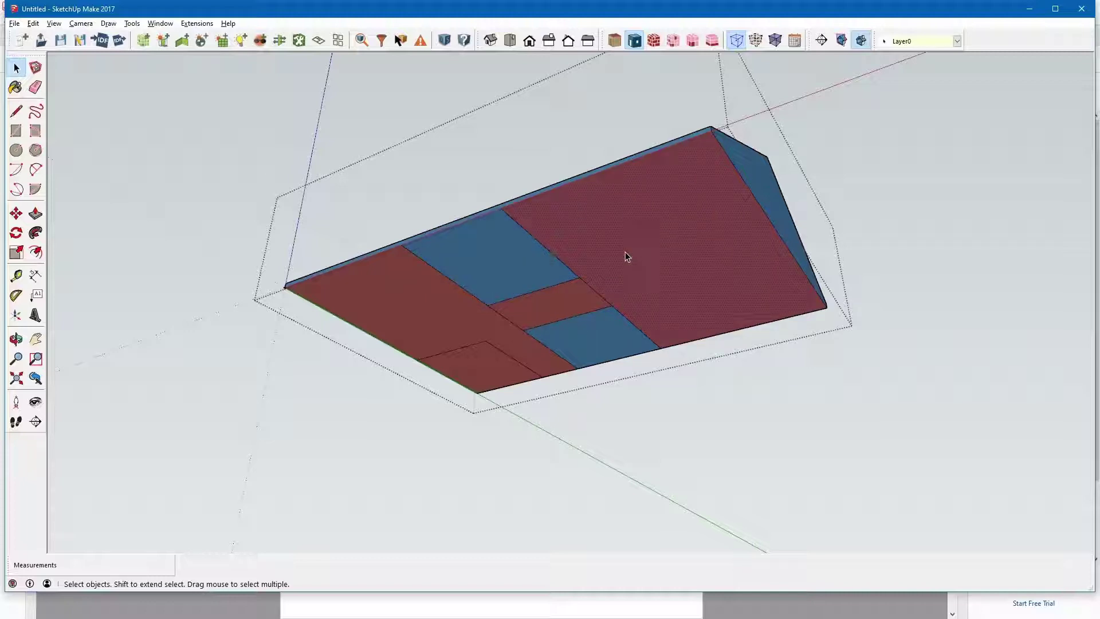
- Show the OpenStudio Inspector enlarged beside the model and check the surface type and boundary condition of the attic's large floor surface
{"action": "left_click", "coordinate": [362, 42]}
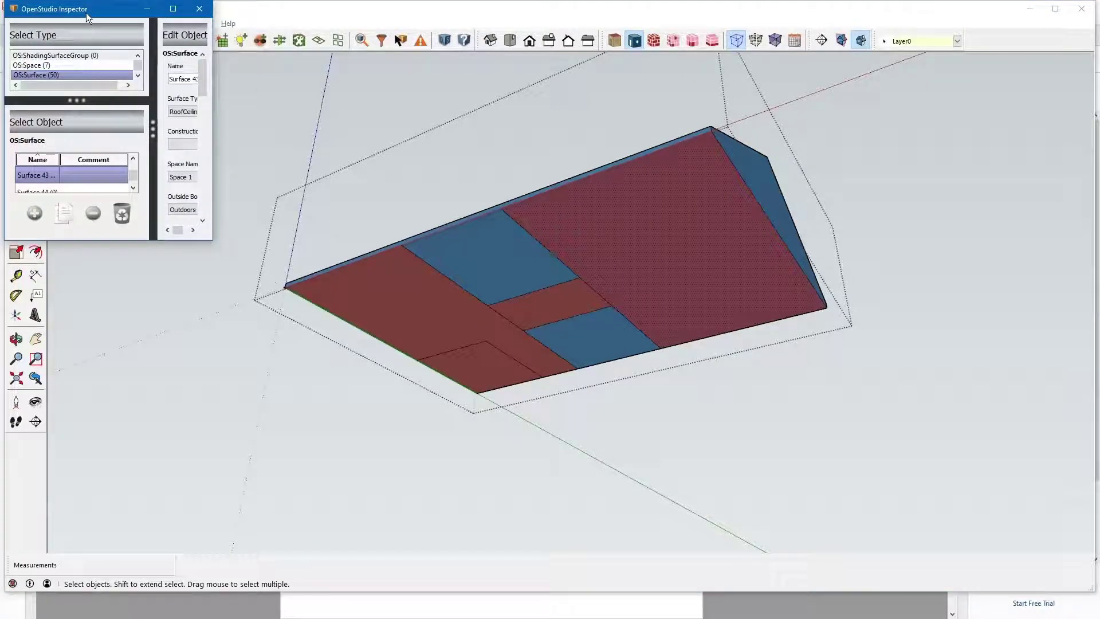
{"action": "left_click_drag", "start_coordinate": [87, 11], "coordinate": [763, 47]}
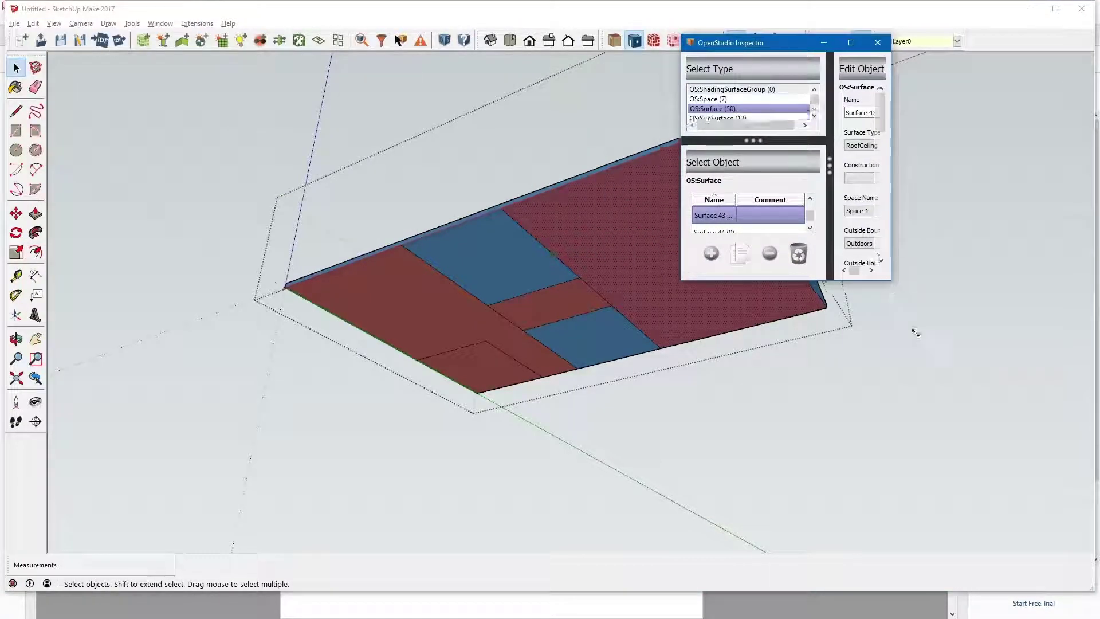
{"action": "left_click_drag", "start_coordinate": [889, 275], "coordinate": [1097, 584]}
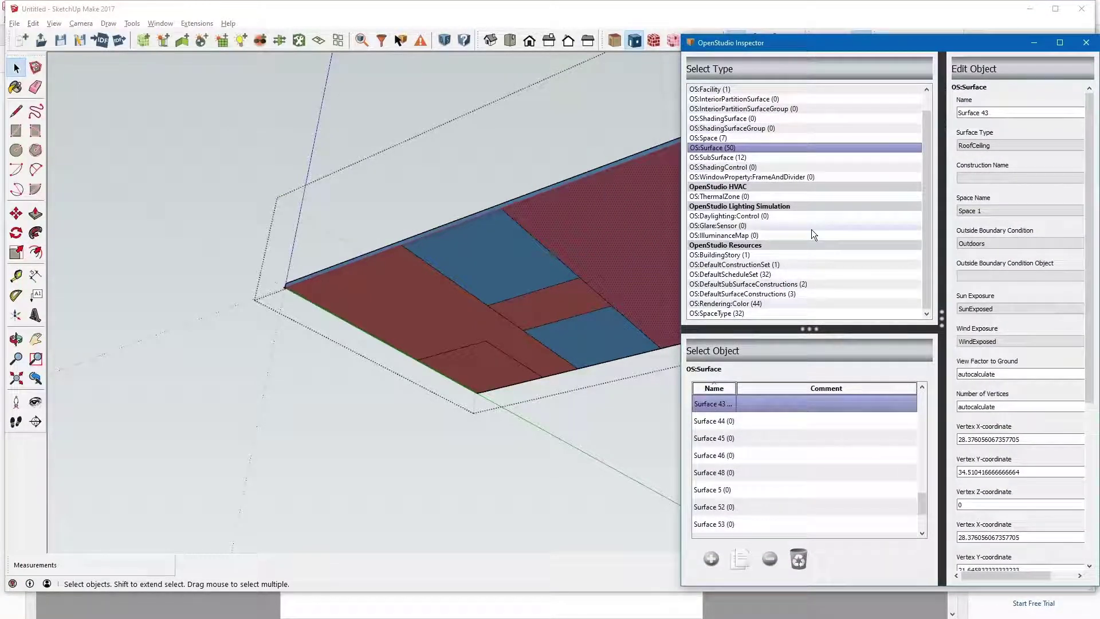
{"action": "left_click", "coordinate": [634, 242]}
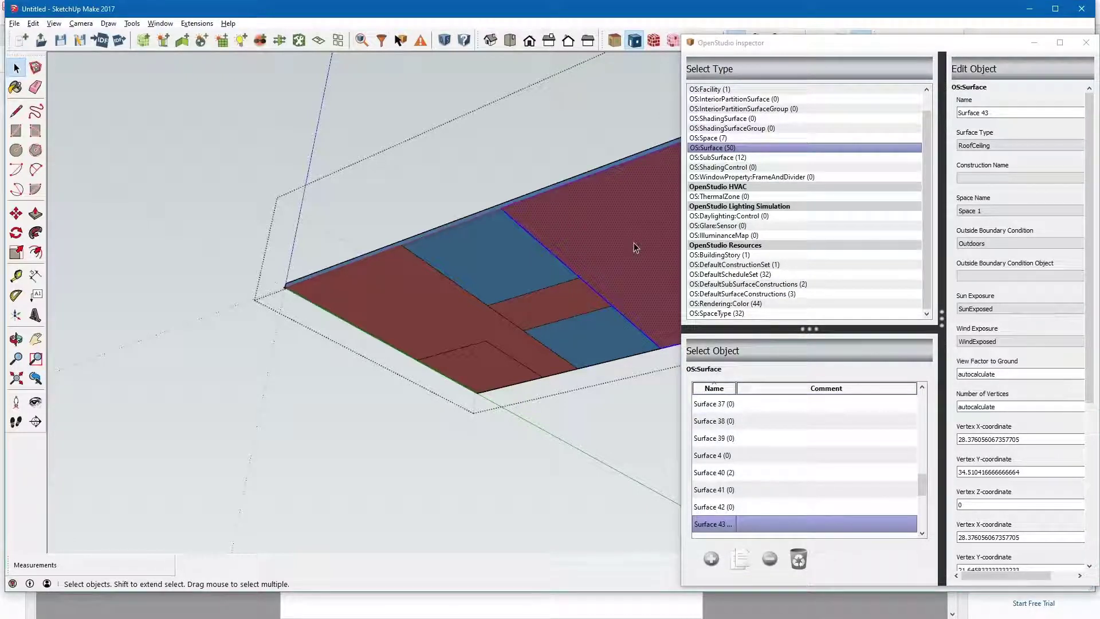
{"action": "left_click", "coordinate": [1006, 146]}
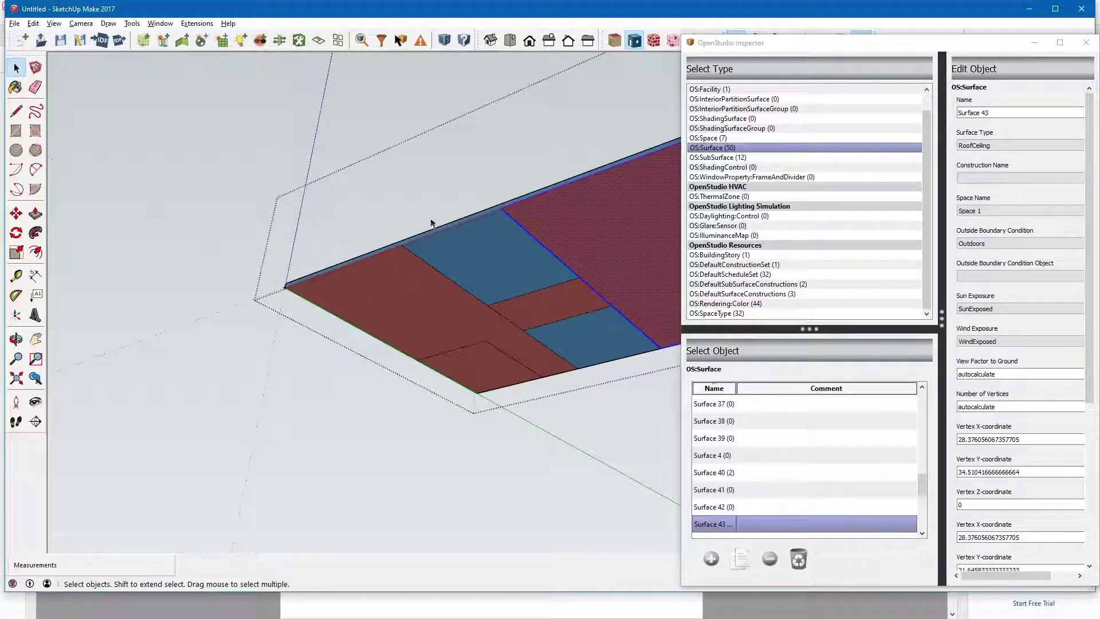
- Leave the attic, open the garage space for editing, and check its ceiling surface's properties in the Inspector
{"action": "left_click", "coordinate": [400, 174]}
{"action": "scroll", "coordinate": [257, 242], "scroll_direction": "down", "scroll_amount": 2}
{"action": "scroll", "coordinate": [462, 187], "scroll_direction": "up", "scroll_amount": 1}
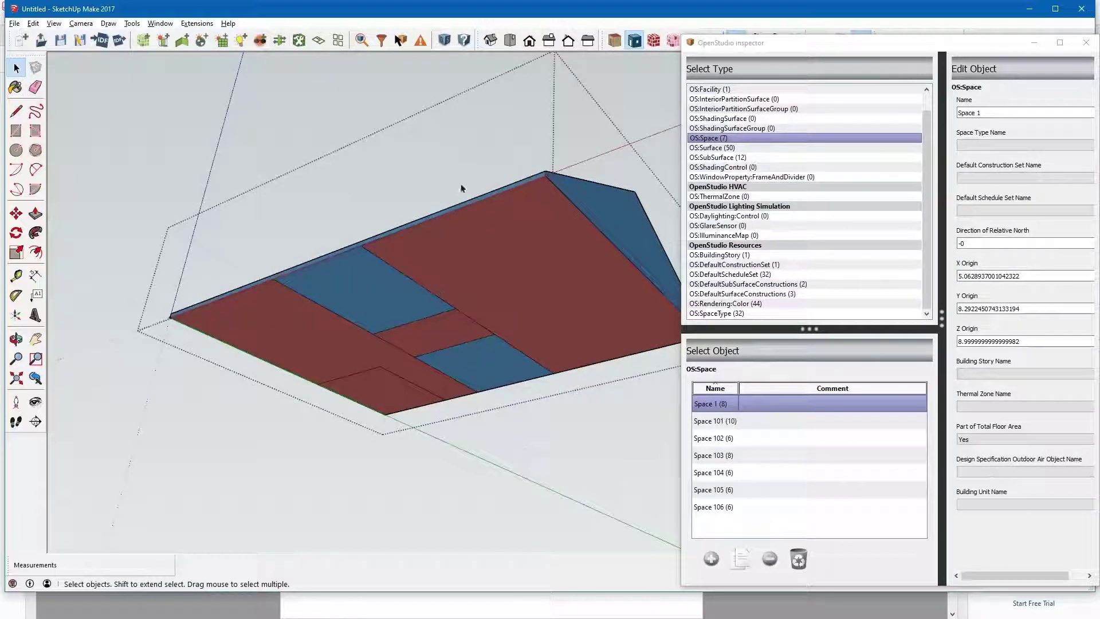
{"action": "middle_click_drag", "start_coordinate": [462, 187], "coordinate": [218, 288]}
{"action": "middle_click_drag", "start_coordinate": [167, 254], "coordinate": [239, 330]}
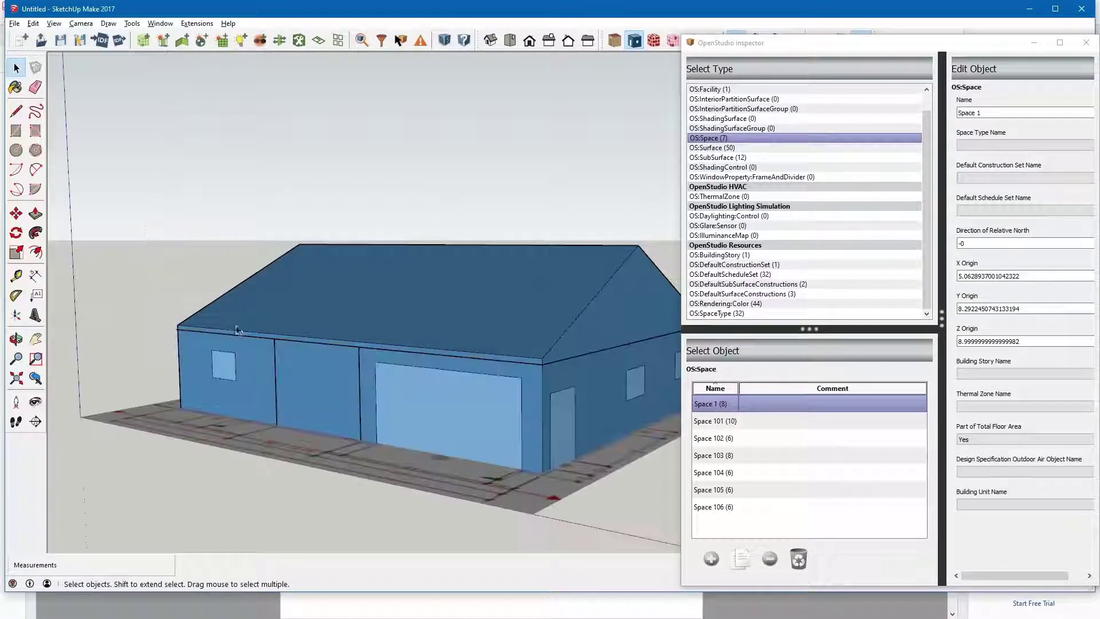
{"action": "double_click", "coordinate": [453, 390]}
{"action": "middle_click_drag", "start_coordinate": [457, 327], "coordinate": [522, 493]}
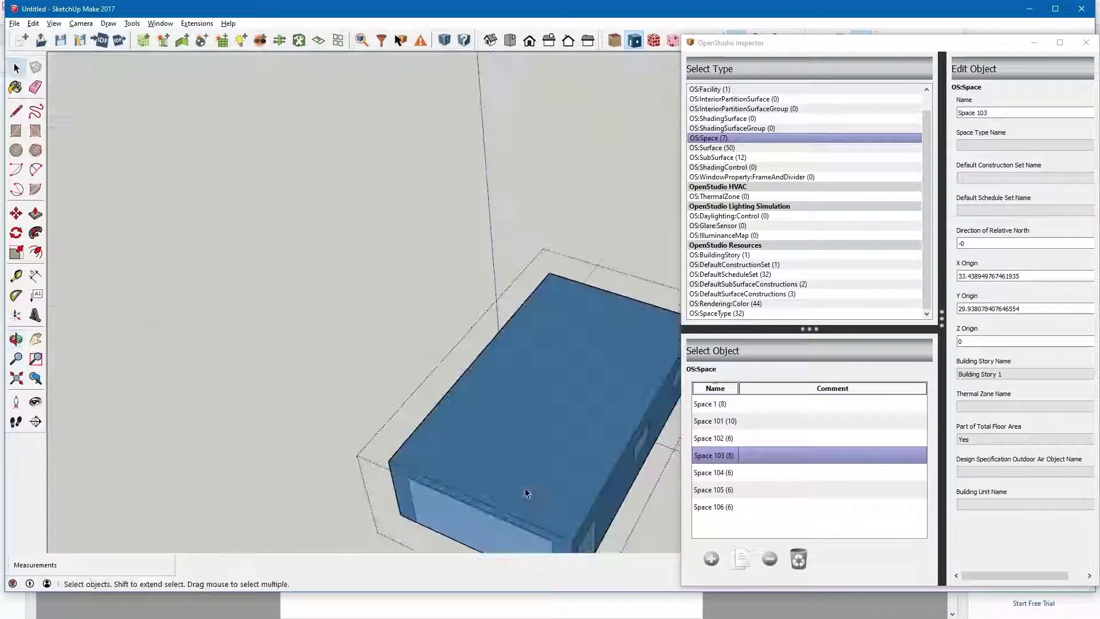
{"action": "left_click", "coordinate": [554, 422]}
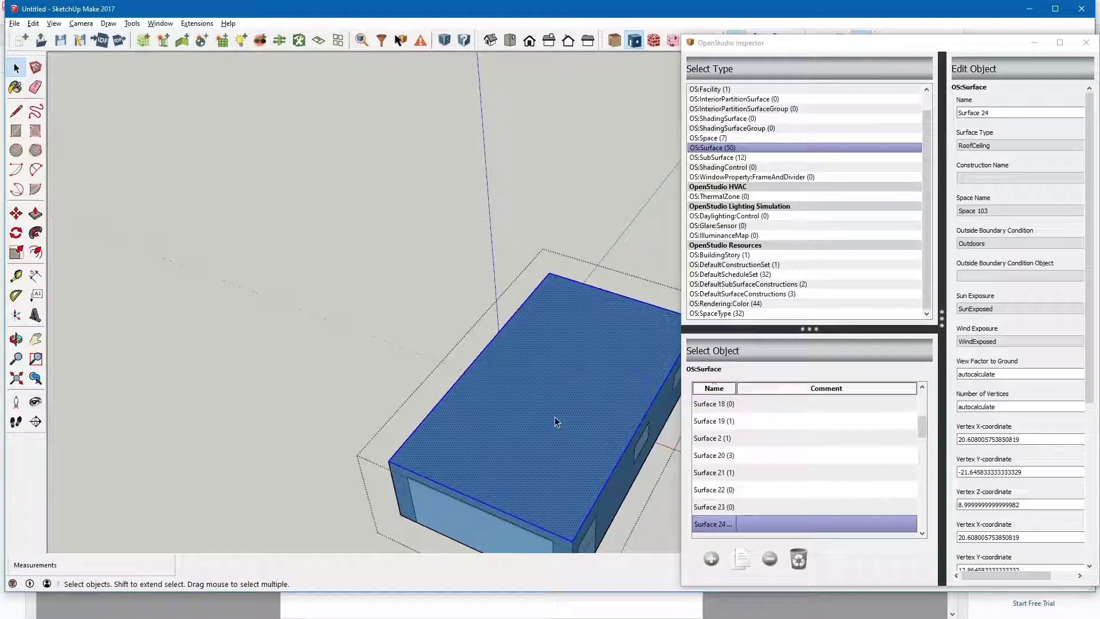
{"action": "middle_click_drag", "start_coordinate": [554, 422], "coordinate": [547, 338]}
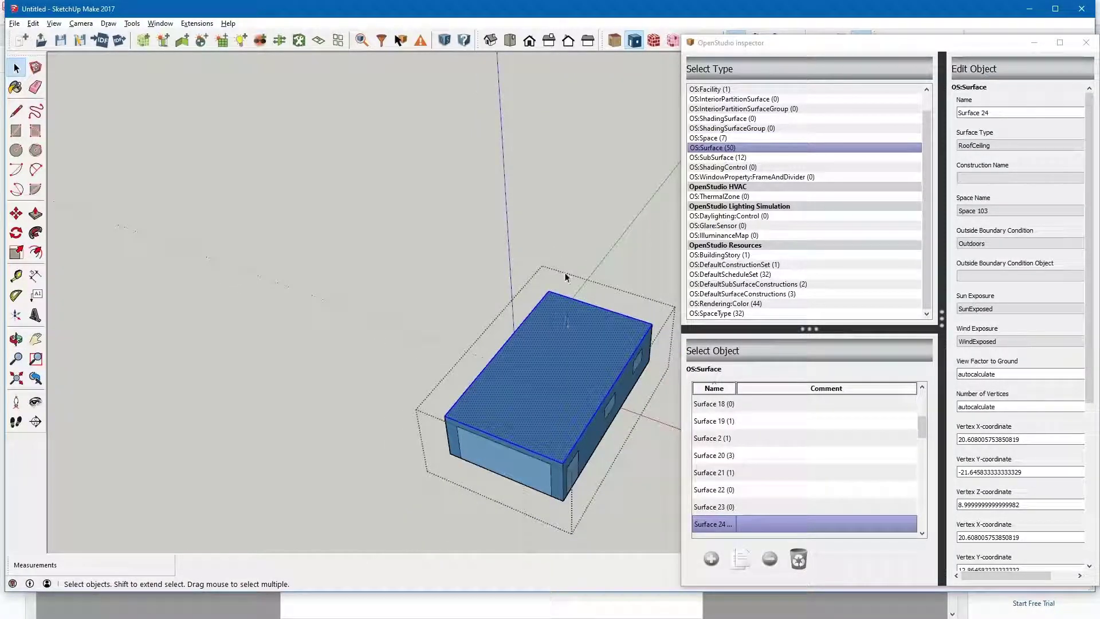
- Leave the garage space and hide the attic and Space 102 to expose the interior walls
{"action": "key", "text": "Escape"}
{"action": "middle_click_drag", "start_coordinate": [319, 307], "coordinate": [409, 351]}
{"action": "right_click", "coordinate": [467, 349]}
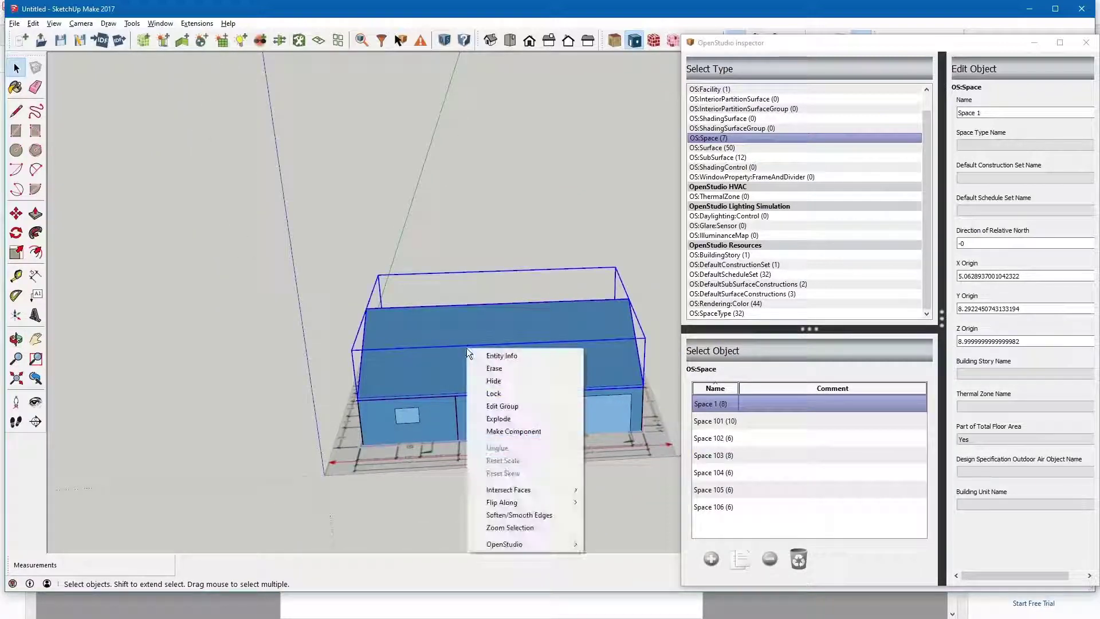
{"action": "left_click", "coordinate": [512, 380]}
{"action": "double_click", "coordinate": [504, 410]}
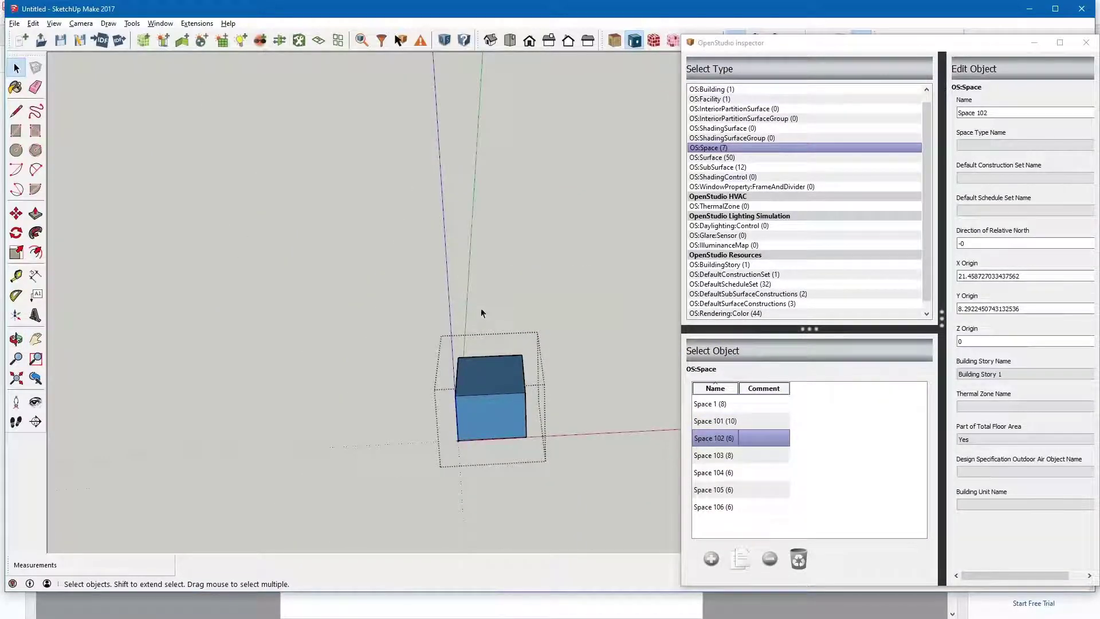
{"action": "key", "text": "Escape"}
{"action": "right_click", "coordinate": [512, 390]}
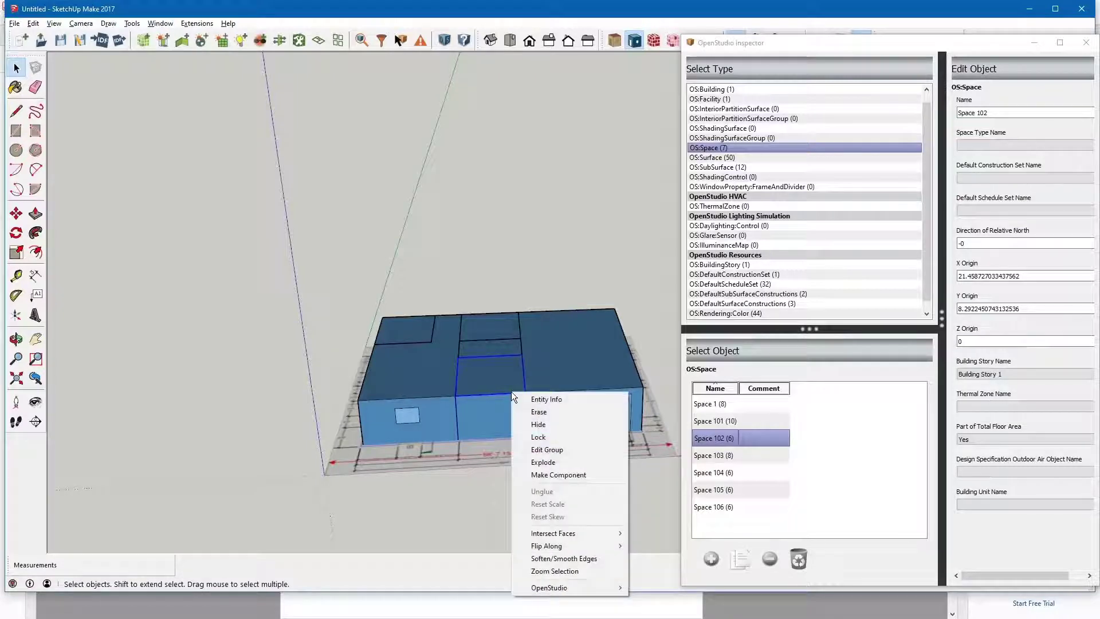
{"action": "left_click", "coordinate": [541, 423]}
- Examine the interior walls around the hidden electrical room, and unhide all hidden spaces
{"action": "scroll", "coordinate": [515, 403], "scroll_direction": "up", "scroll_amount": 3}
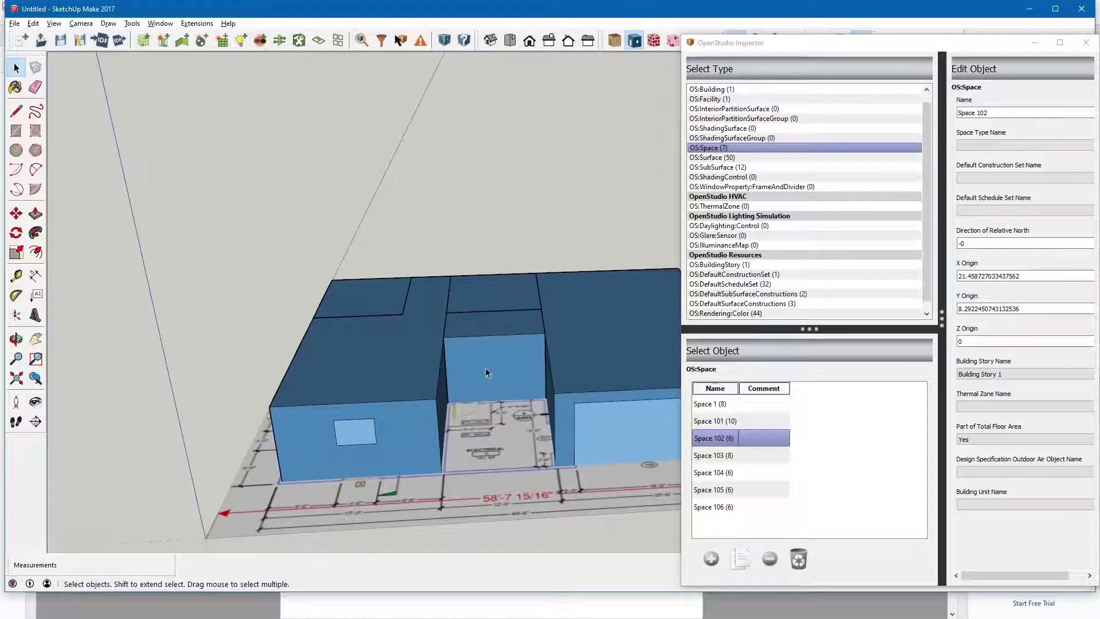
{"action": "middle_click_drag", "start_coordinate": [487, 372], "coordinate": [530, 383]}
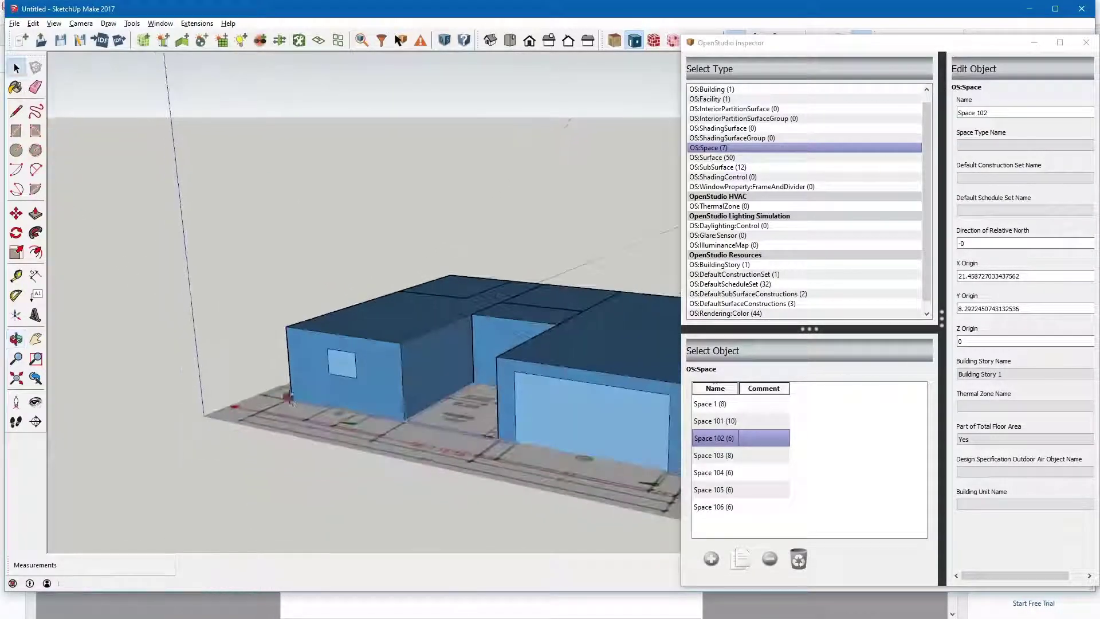
{"action": "scroll", "coordinate": [435, 369], "scroll_direction": "up", "scroll_amount": 3}
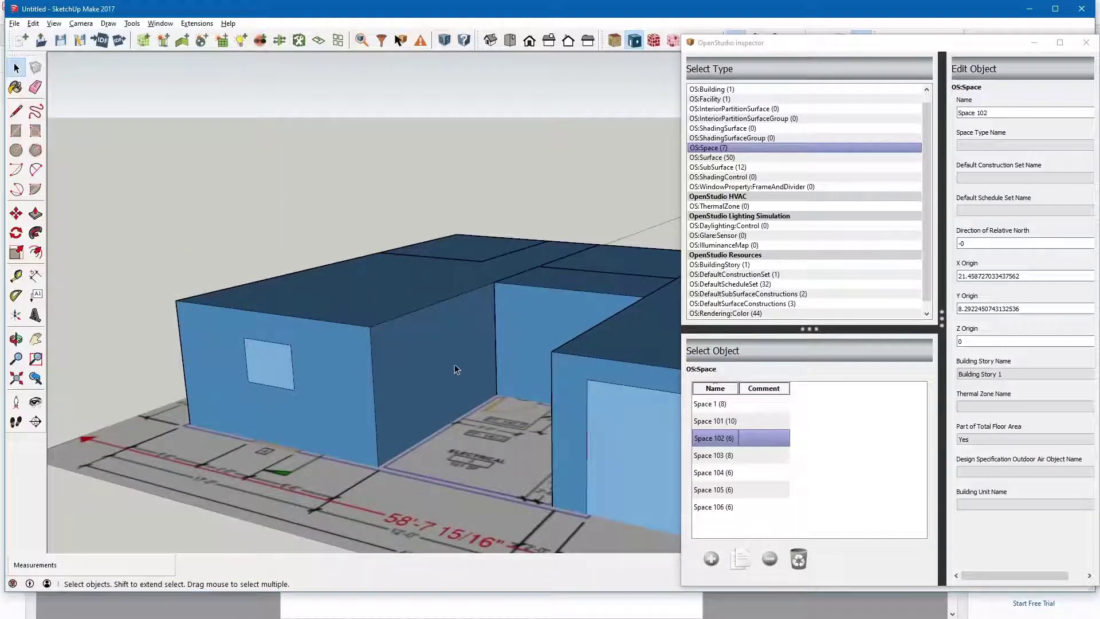
{"action": "scroll", "coordinate": [433, 367], "scroll_direction": "down", "scroll_amount": 2}
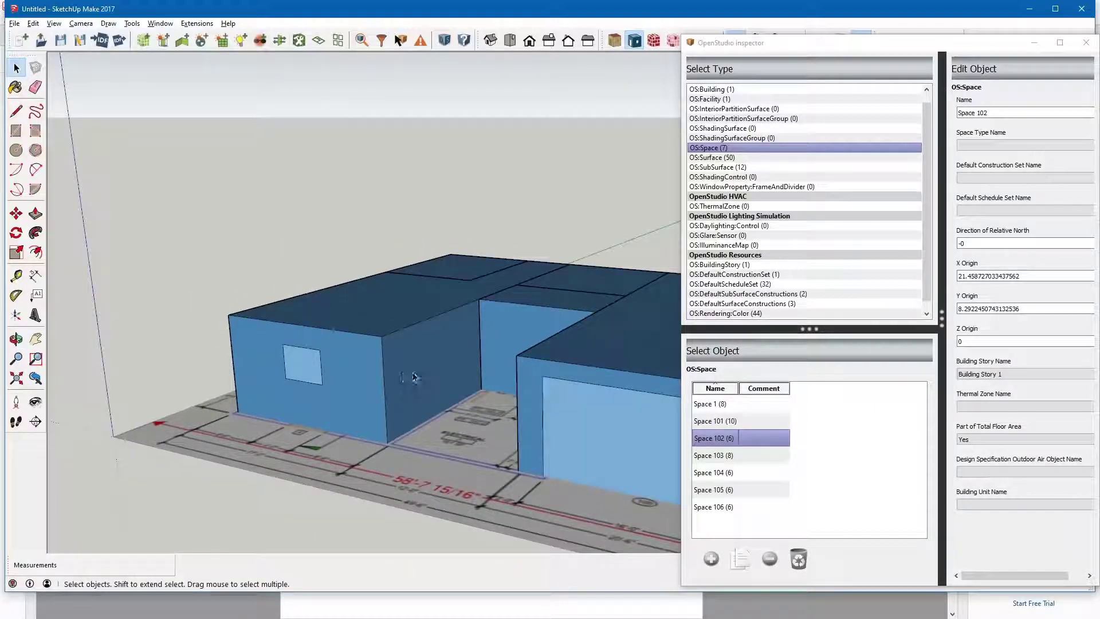
{"action": "scroll", "coordinate": [437, 325], "scroll_direction": "down", "scroll_amount": 2}
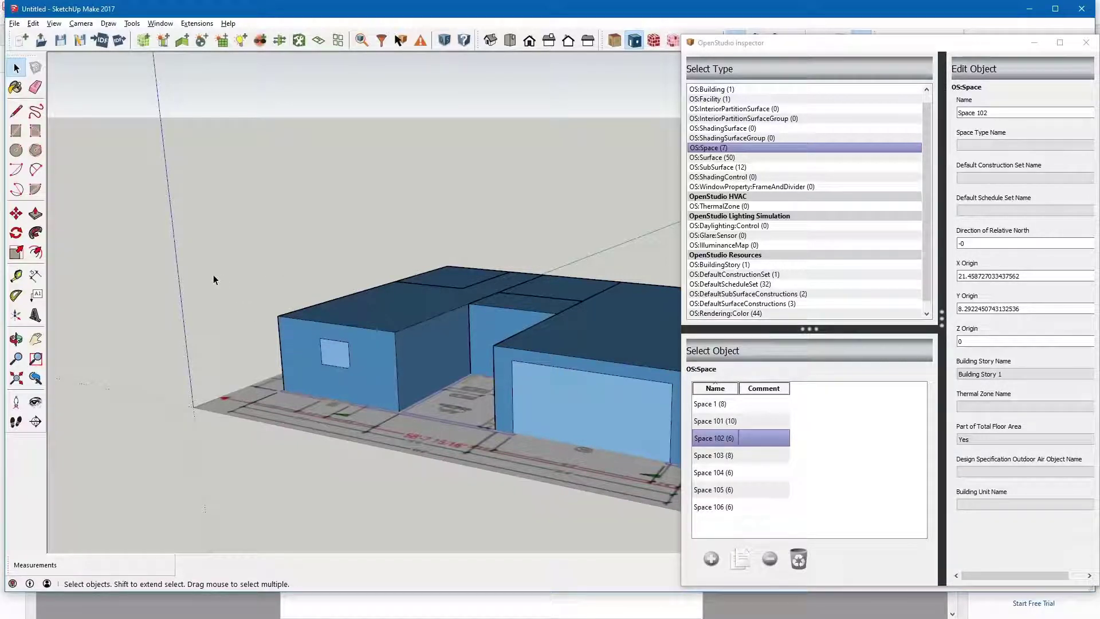
{"action": "left_click", "coordinate": [119, 311]}
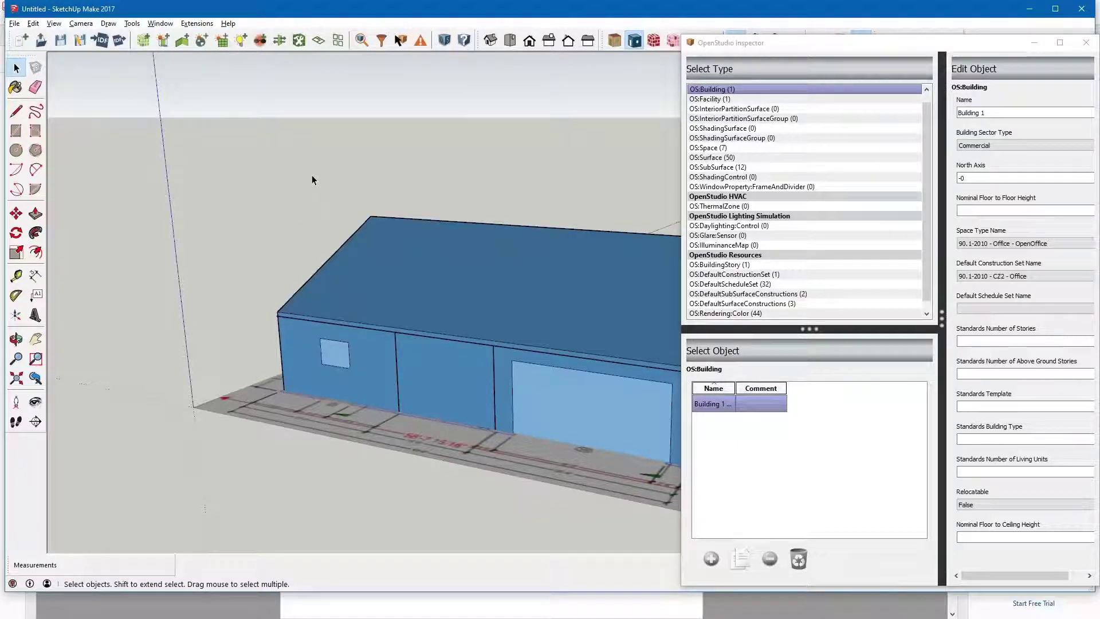
- Select the entire model, match the surfaces in the selection with Surface Matching, and close the dialog
{"action": "left_click", "coordinate": [280, 40]}
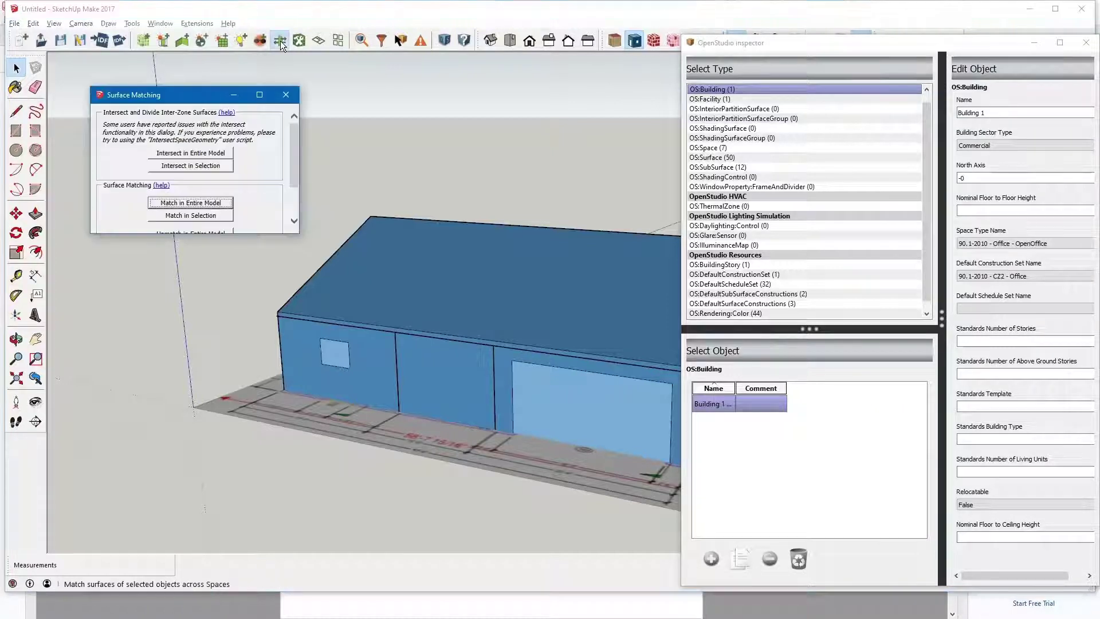
{"action": "left_click", "coordinate": [190, 208]}
{"action": "left_click", "coordinate": [233, 205]}
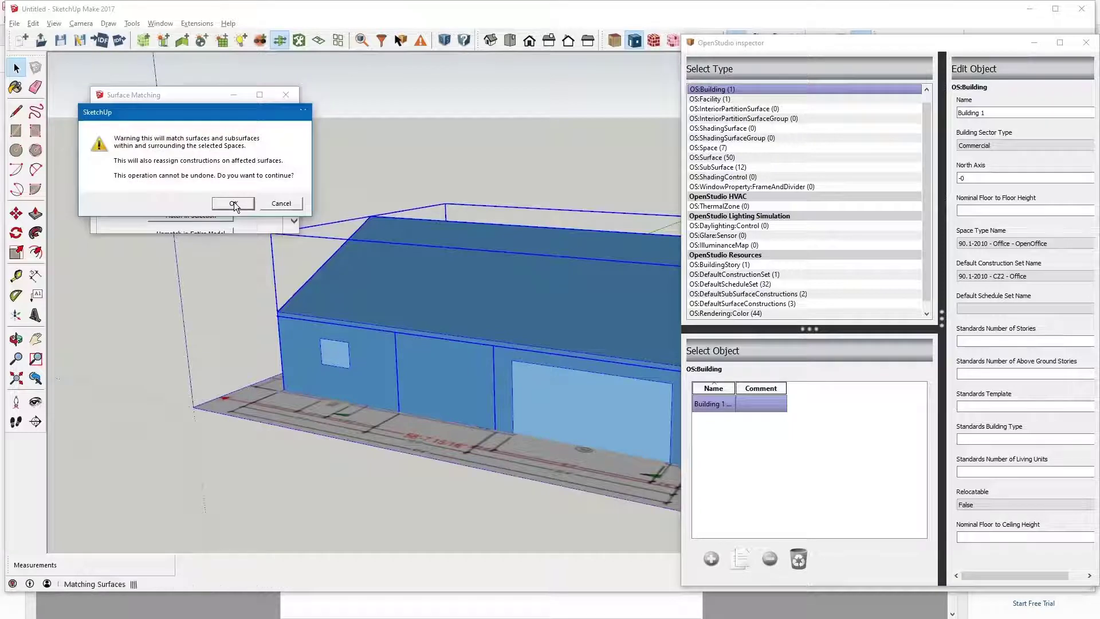
{"action": "key", "text": "h"}
{"action": "left_click", "coordinate": [286, 95]}
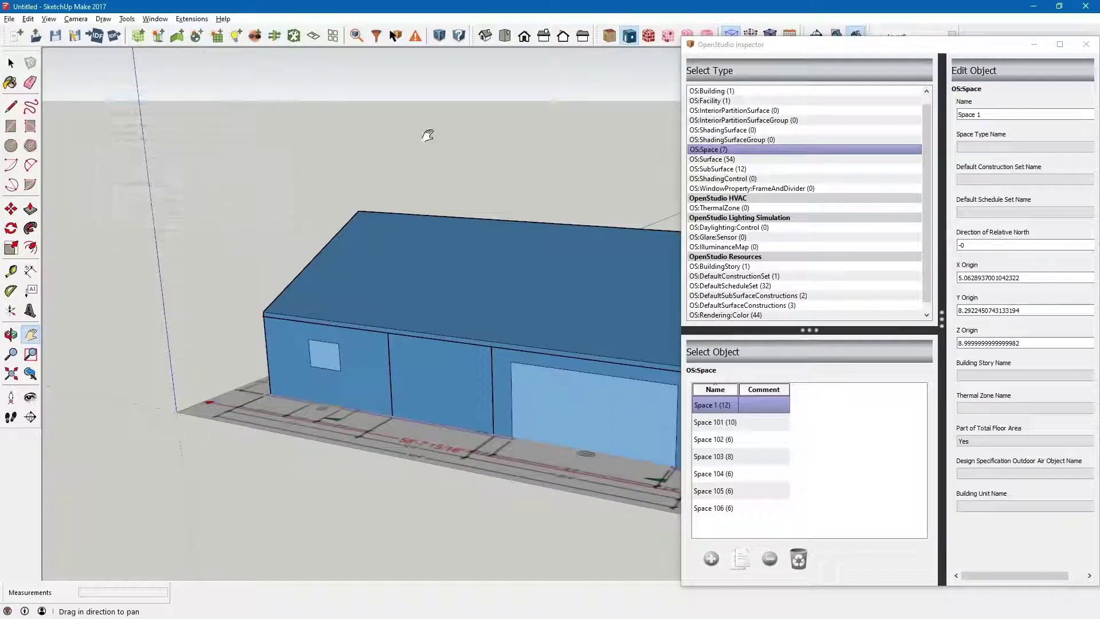
{"action": "scroll", "coordinate": [290, 216], "scroll_direction": "down", "scroll_amount": 3}
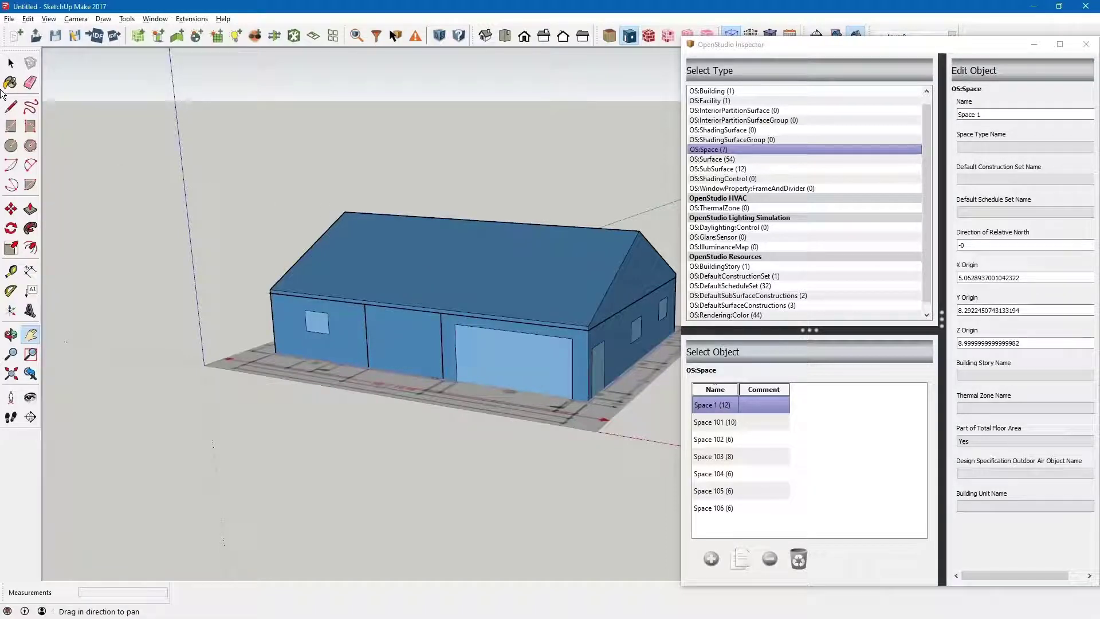
- Open the attic space for editing and select its floor surface above the garage to check its boundary condition in the Inspector
{"action": "left_click", "coordinate": [11, 65]}
{"action": "middle_click_drag", "start_coordinate": [343, 243], "coordinate": [293, 141]}
{"action": "double_click", "coordinate": [458, 246]}
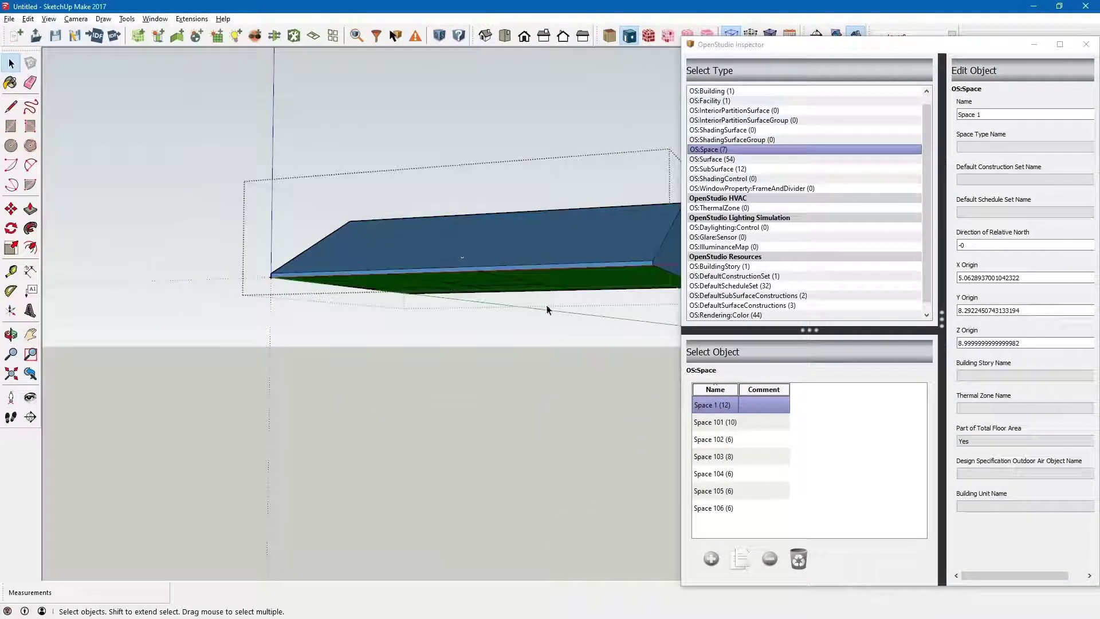
{"action": "middle_click_drag", "start_coordinate": [459, 246], "coordinate": [447, 275]}
{"action": "scroll", "coordinate": [446, 275], "scroll_direction": "up", "scroll_amount": 5}
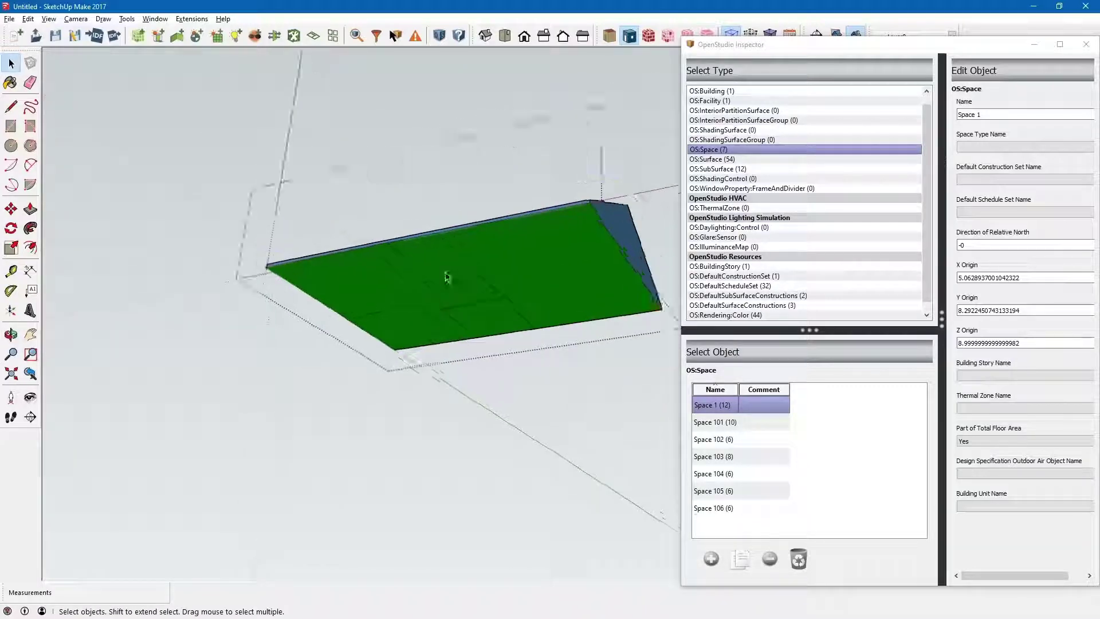
{"action": "left_click", "coordinate": [576, 261]}
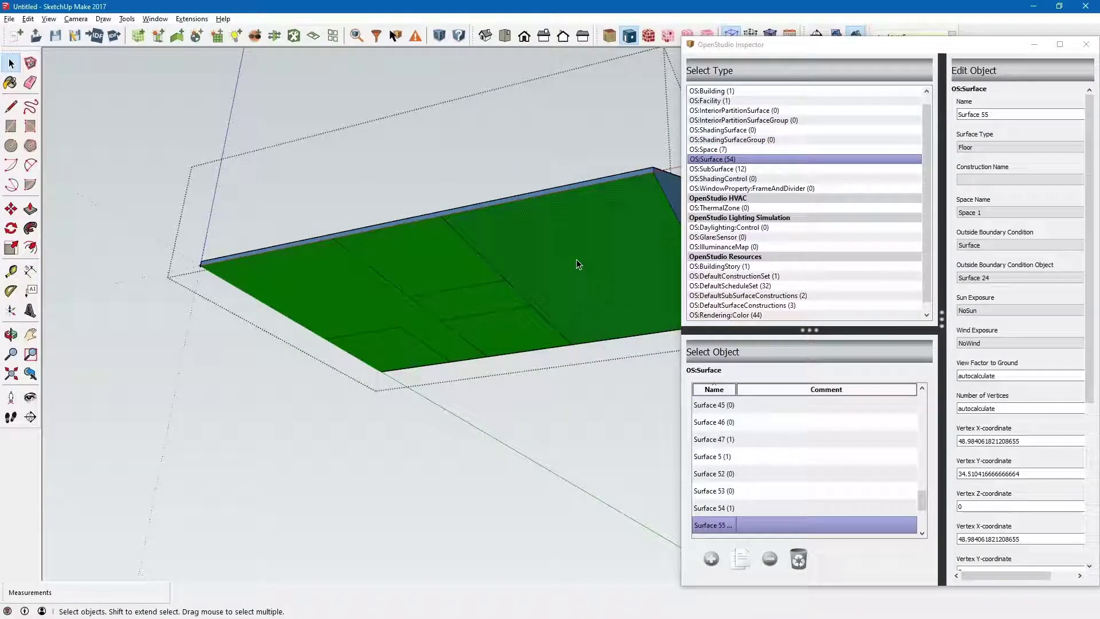
{"action": "left_click", "coordinate": [576, 261]}
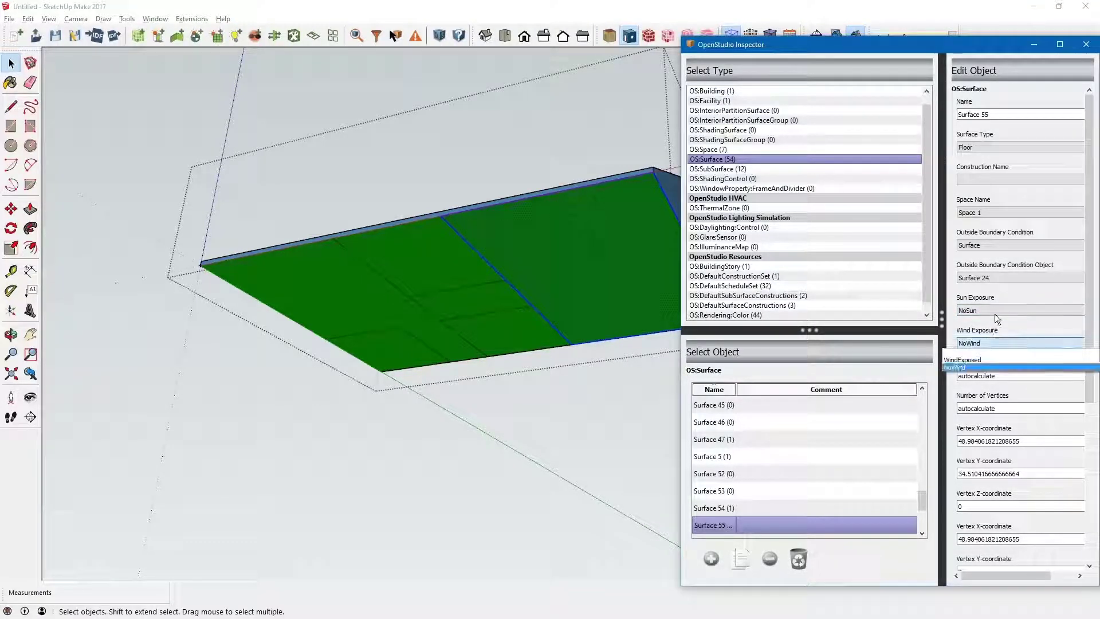
- Check the selected attic floor's sun exposure and surface type options in the Inspector, and leave the attic space
{"action": "left_click", "coordinate": [994, 311]}
{"action": "left_click", "coordinate": [997, 145]}
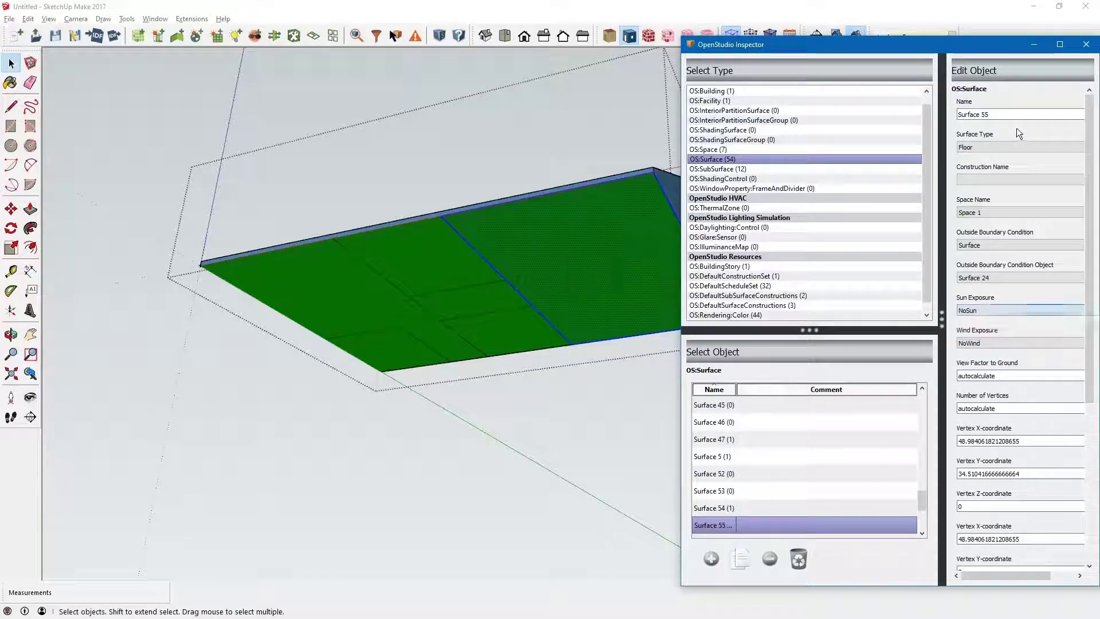
{"action": "left_click", "coordinate": [991, 147]}
{"action": "left_click", "coordinate": [992, 144]}
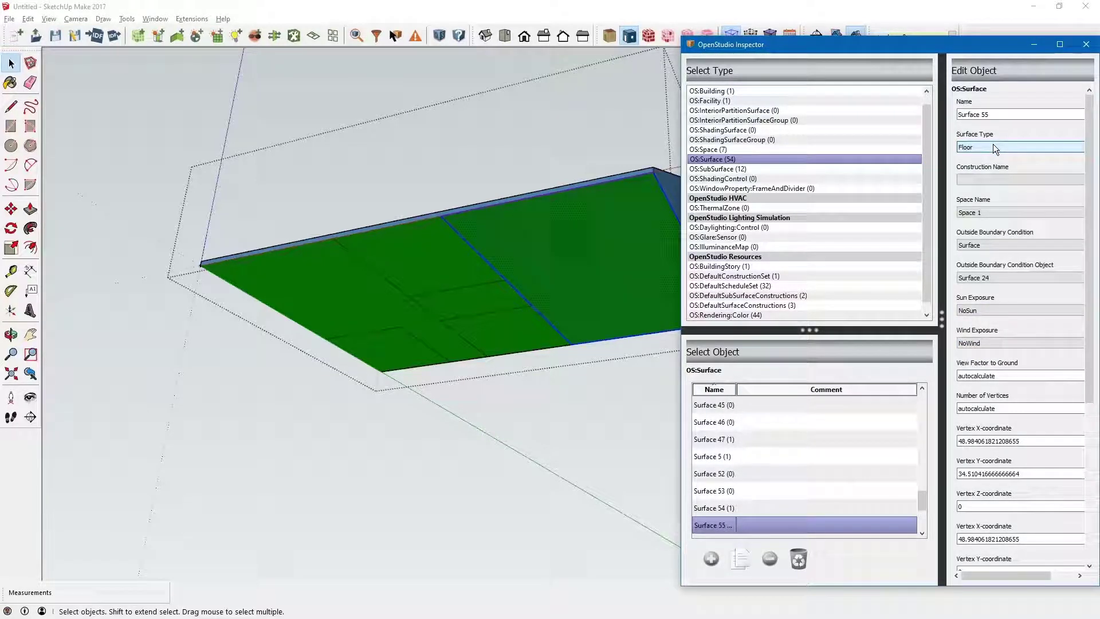
{"action": "left_click", "coordinate": [491, 183]}
{"action": "scroll", "coordinate": [491, 183], "scroll_direction": "down", "scroll_amount": 5}
{"action": "middle_click_drag", "start_coordinate": [403, 289], "coordinate": [407, 300]}
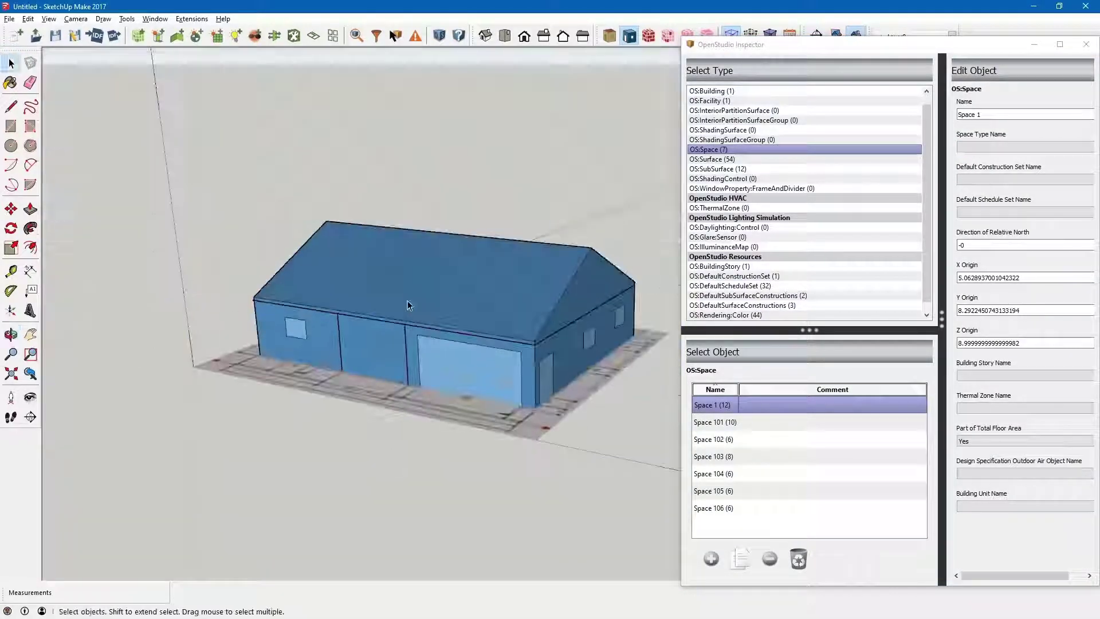
- Hide the attic to examine the matched ceiling surfaces of the rooms below, and show it again
{"action": "right_click", "coordinate": [407, 283]}
{"action": "left_click", "coordinate": [444, 318]}
{"action": "scroll", "coordinate": [407, 300], "scroll_direction": "up", "scroll_amount": 3}
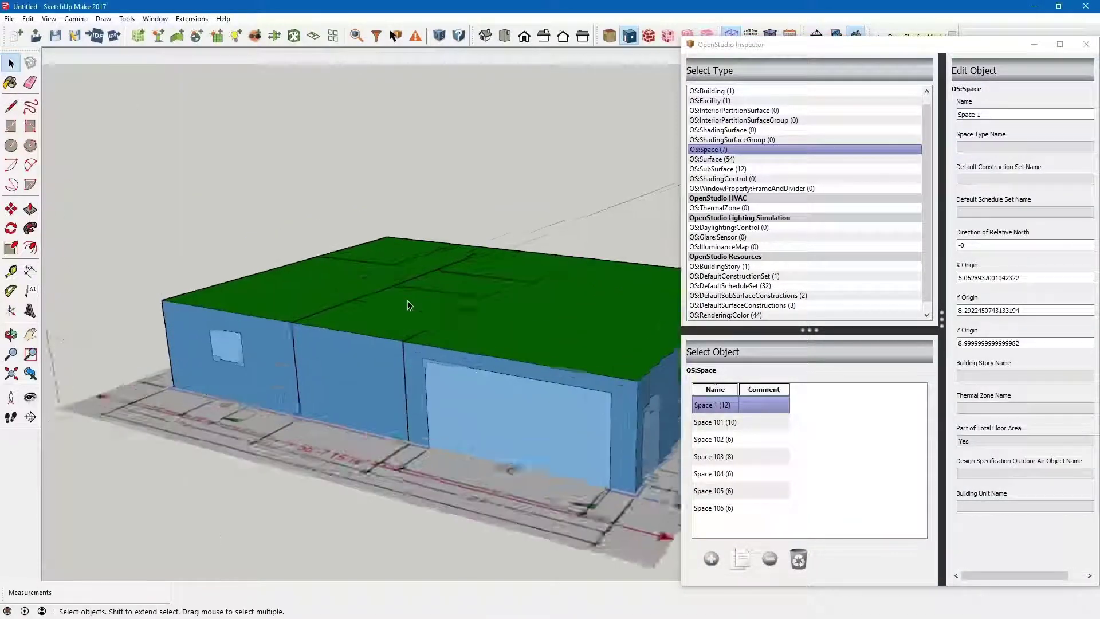
{"action": "scroll", "coordinate": [380, 288], "scroll_direction": "down", "scroll_amount": 2}
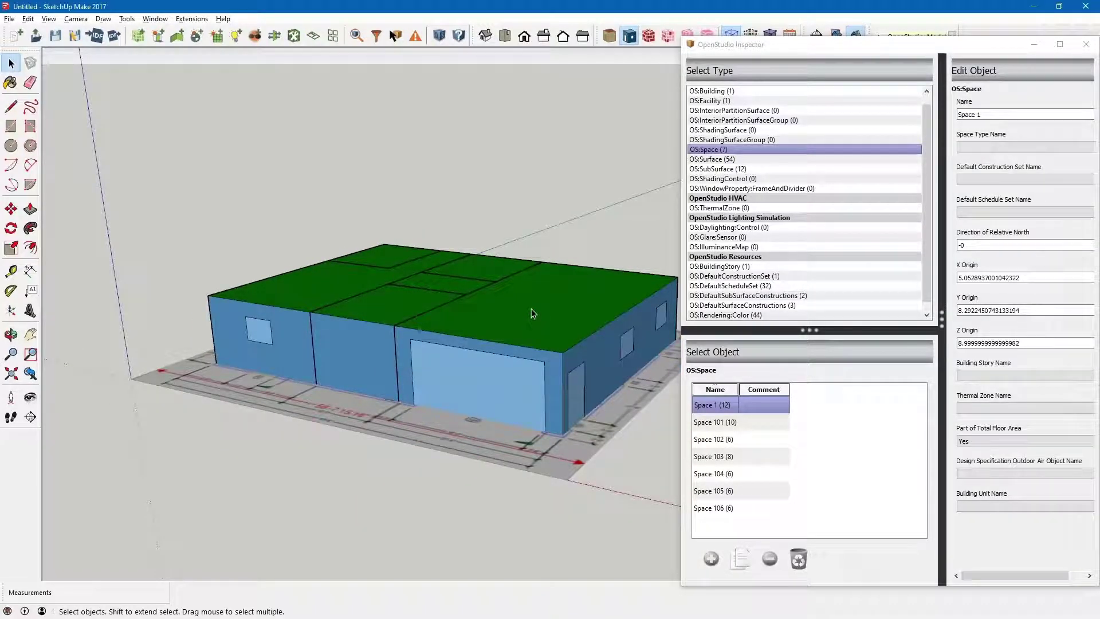
{"action": "scroll", "coordinate": [372, 293], "scroll_direction": "up", "scroll_amount": 2}
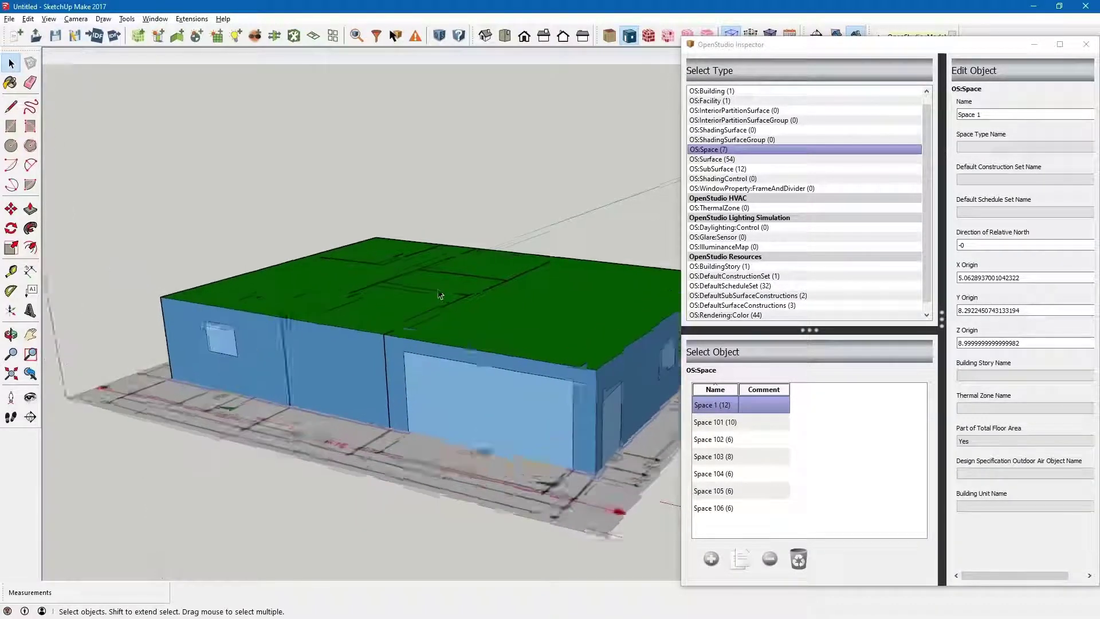
{"action": "scroll", "coordinate": [453, 295], "scroll_direction": "down", "scroll_amount": 1}
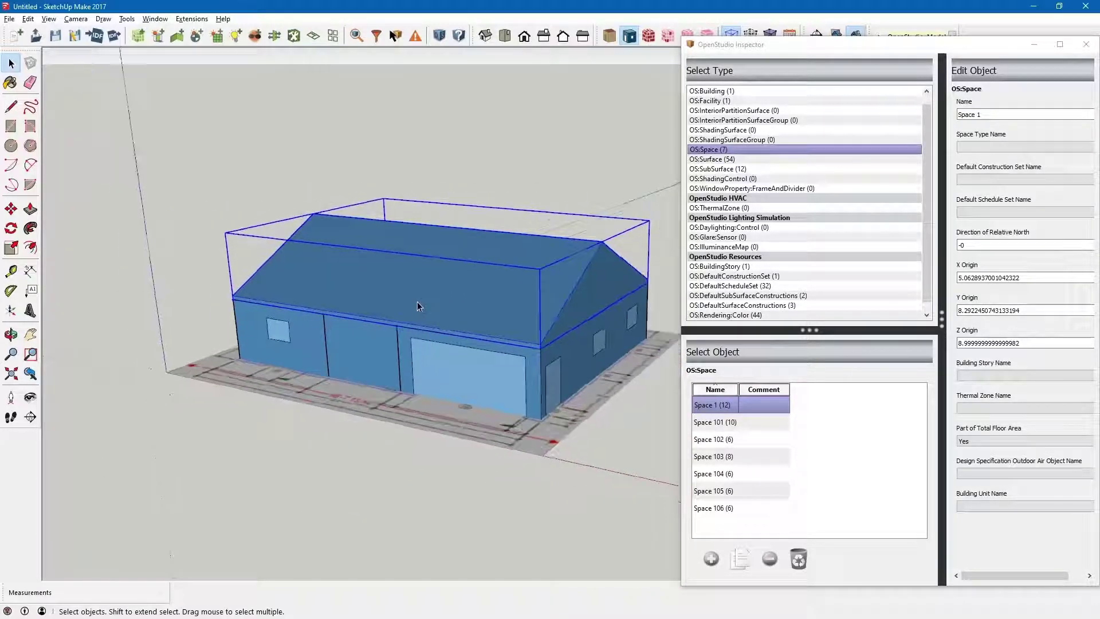
- Switch to the modeling steps PDF in Acrobat Reader, highlight step 14 on assigning space types, and return to SketchUp
{"action": "key", "text": "alt+Tab"}
{"action": "key", "text": "alt+Tab"}
{"action": "key", "text": "alt+Tab"}
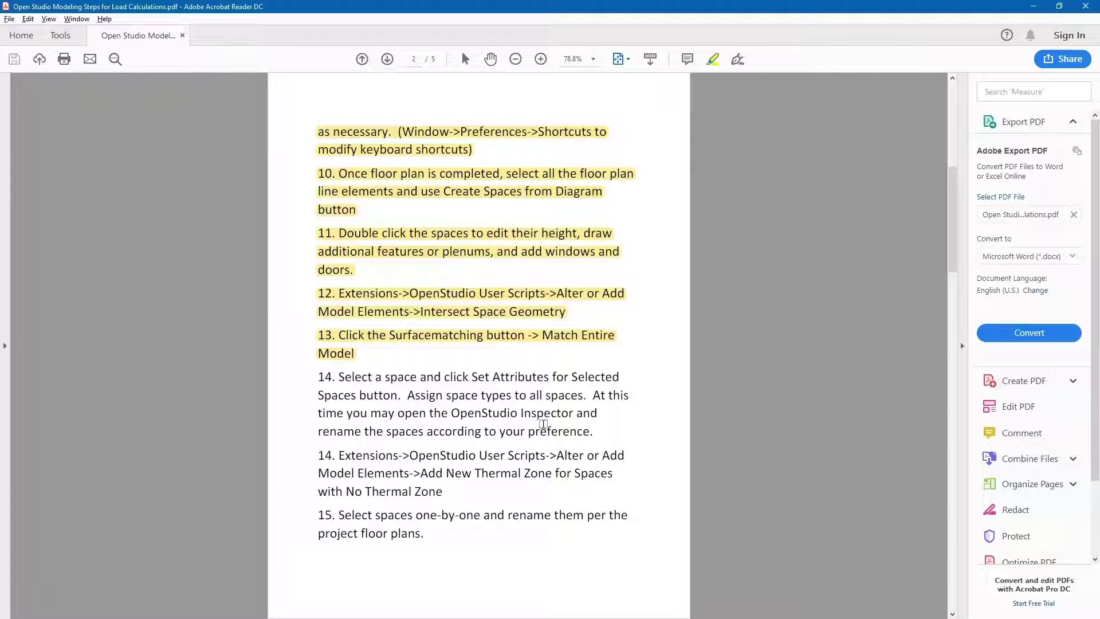
{"action": "left_click_drag", "start_coordinate": [321, 377], "coordinate": [577, 437]}
{"action": "key", "text": "alt+Tab"}
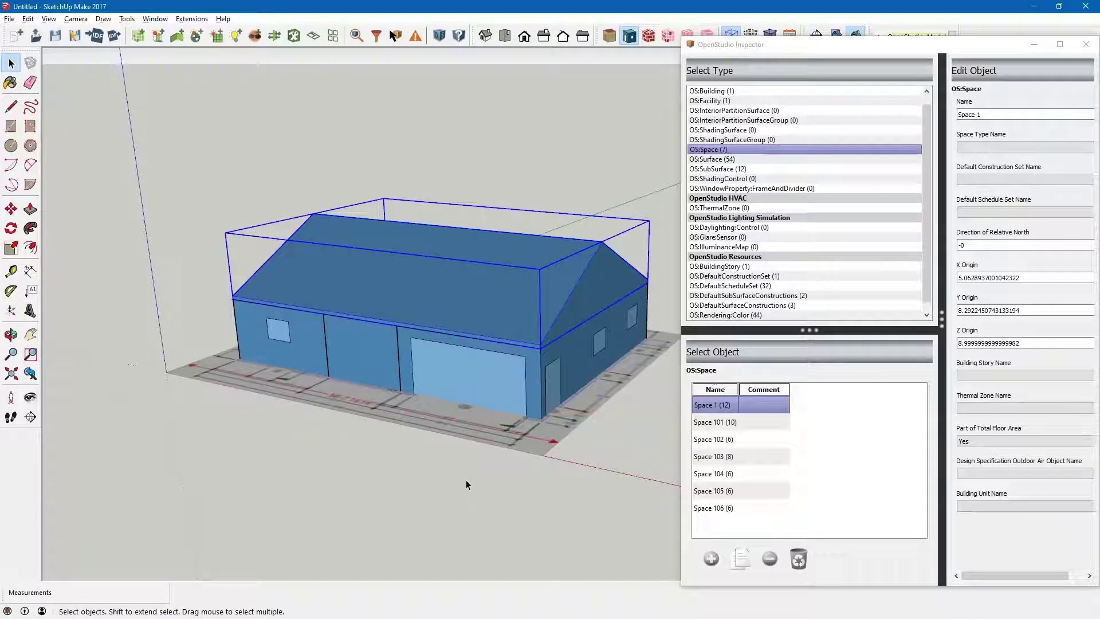
- Look up the garage's room number in the floor plan image in Photos, and rename the garage space as GRAGE 6
{"action": "left_click", "coordinate": [513, 385]}
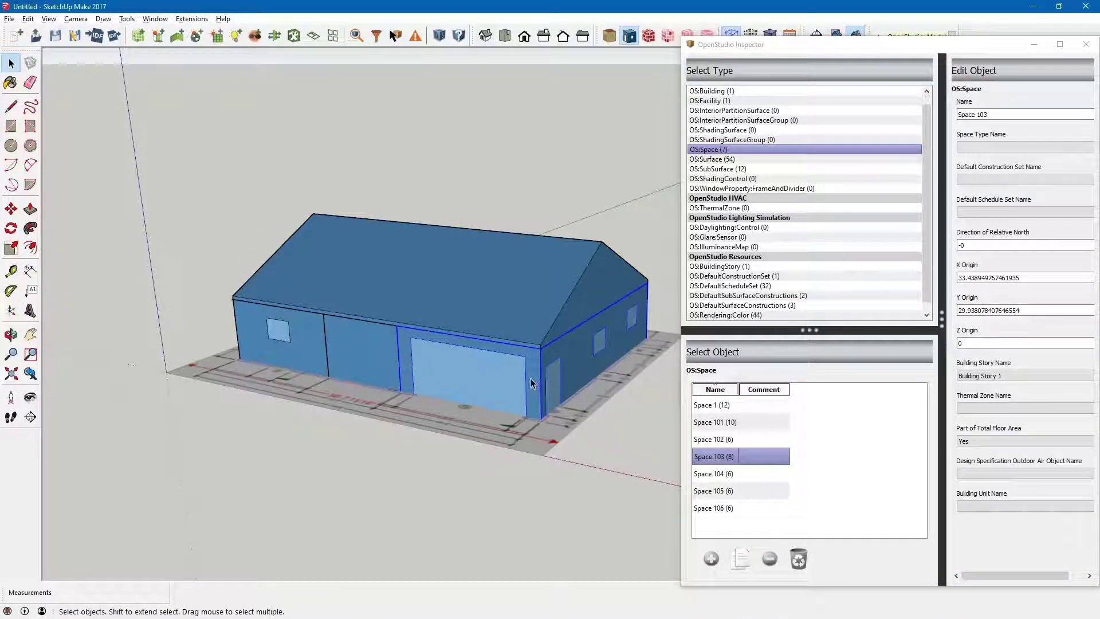
{"action": "key", "text": "alt+Tab"}
{"action": "key", "text": "alt+Tab"}
{"action": "key", "text": "alt+Tab"}
{"action": "key", "text": "alt+Tab"}
{"action": "key", "text": "alt+Tab"}
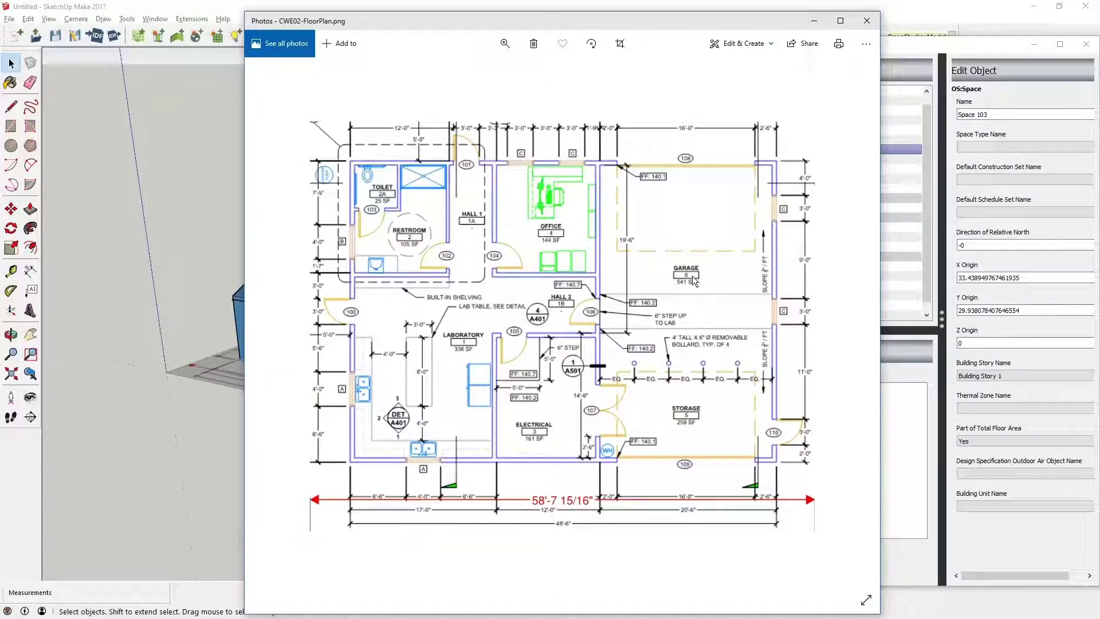
{"action": "key", "text": "alt+Tab"}
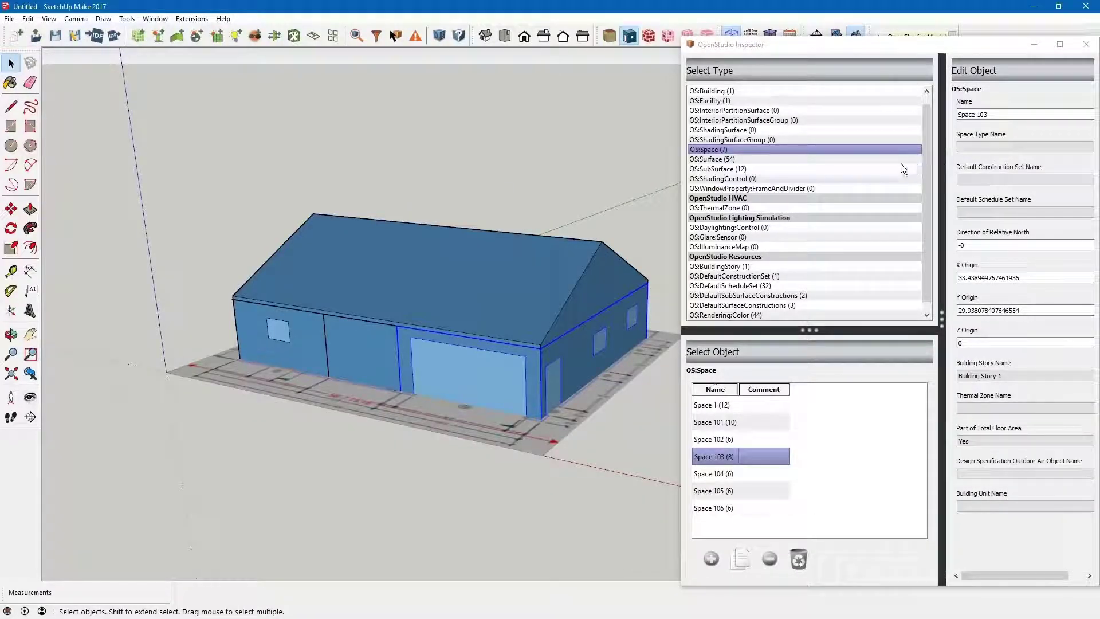
{"action": "triple_click", "coordinate": [972, 114]}
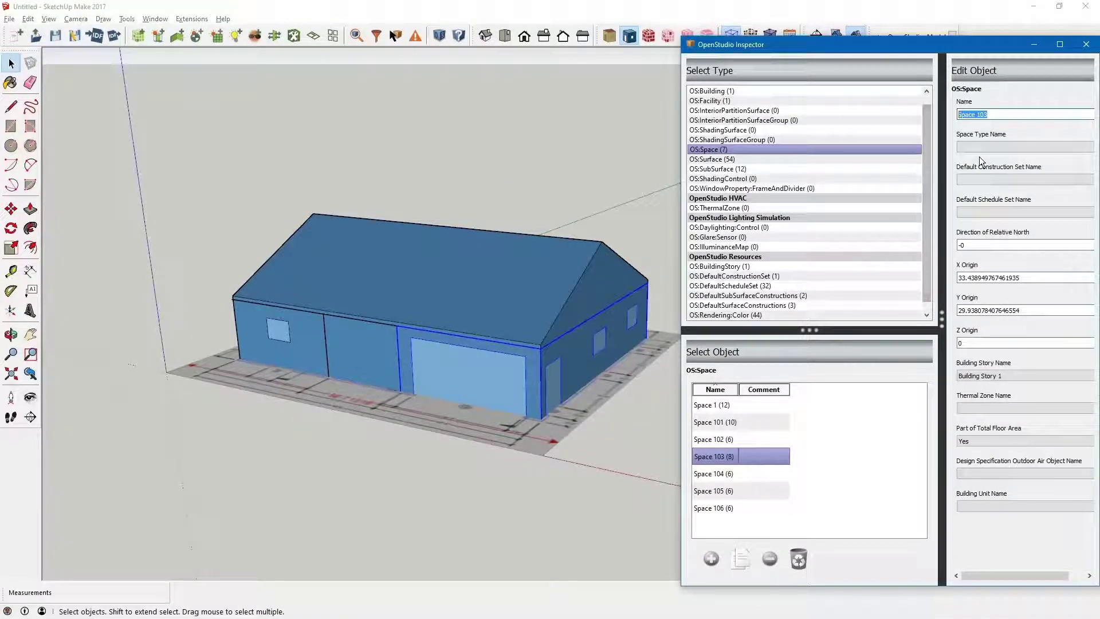
{"action": "key", "text": "Caps_Lock"}
{"action": "type", "text": "G"}
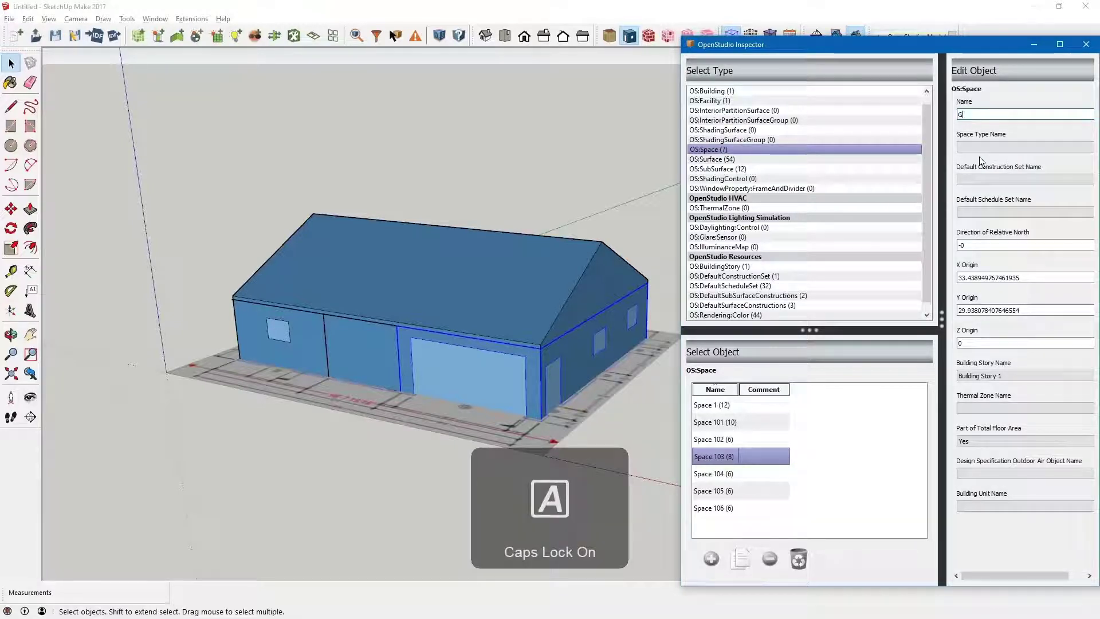
{"action": "type", "text": "RAGE 6"}
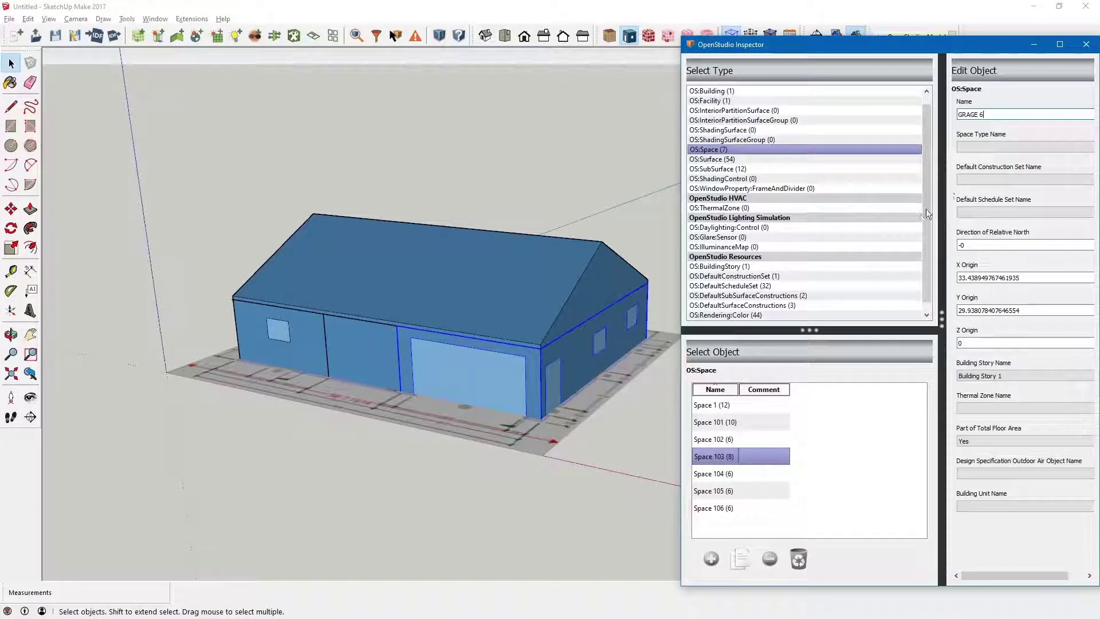
- Assign the space type 90.1-2010 - Office - Storage to the garage space with Set Attributes for Selected Spaces
{"action": "left_click", "coordinate": [294, 38]}
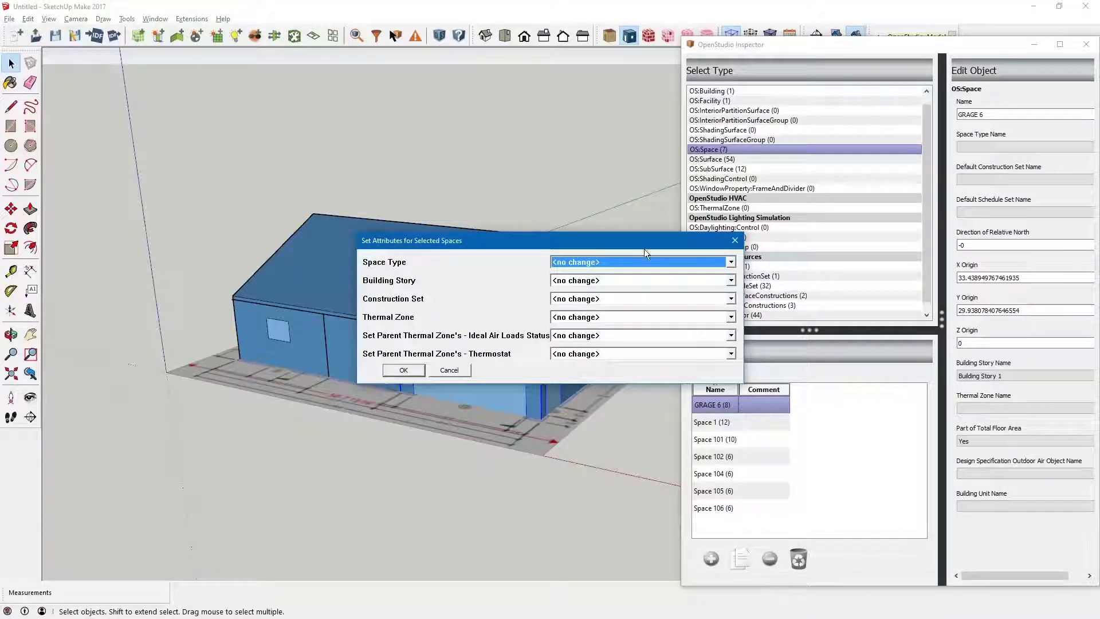
{"action": "left_click", "coordinate": [731, 262]}
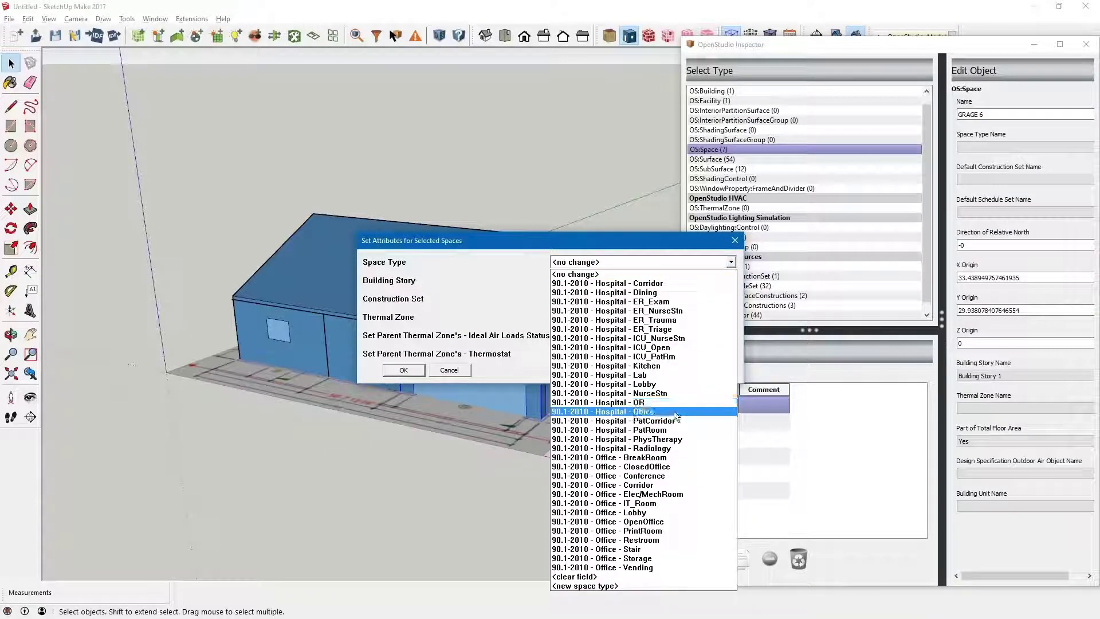
{"action": "left_click", "coordinate": [668, 558]}
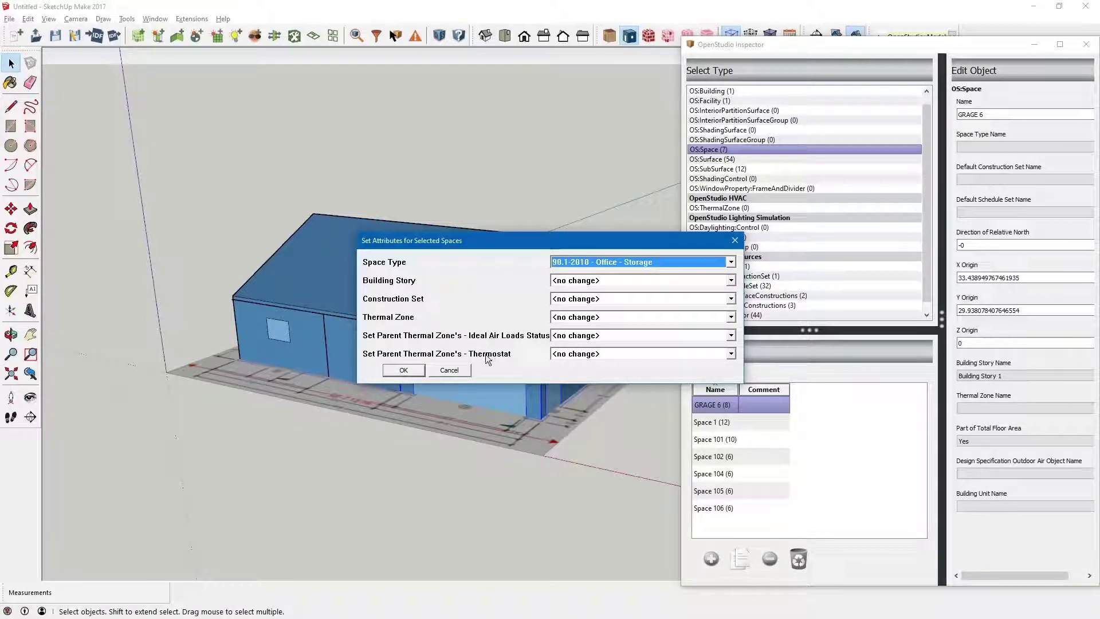
{"action": "left_click", "coordinate": [404, 370]}
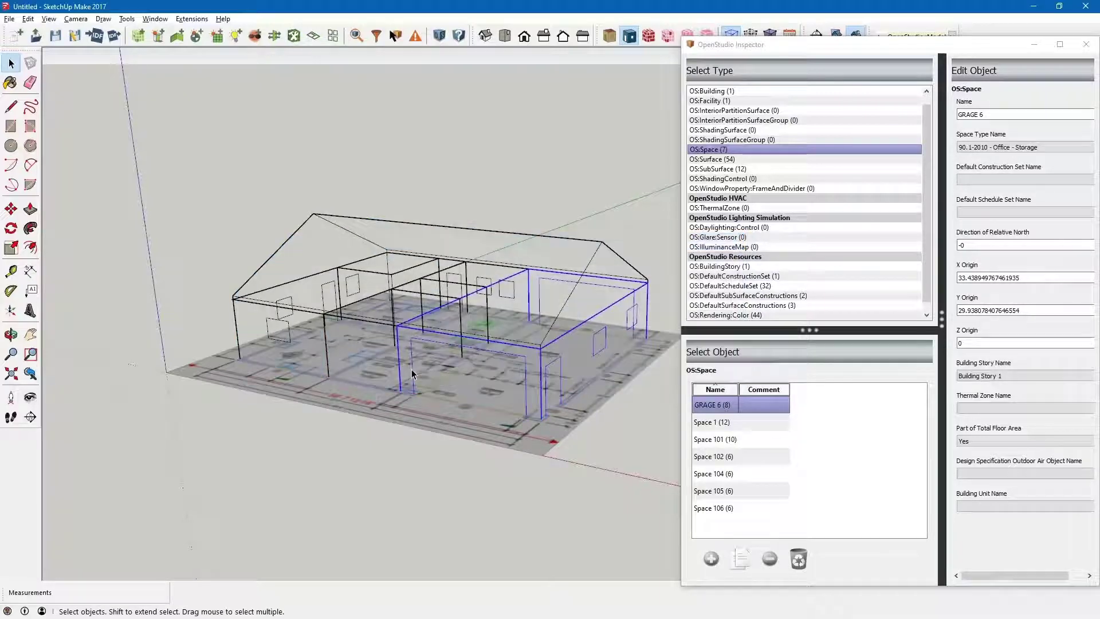
- Check the electrical room's number on the floor plan image, and rename Space 102 as ELEC 3
{"action": "left_click", "coordinate": [362, 345]}
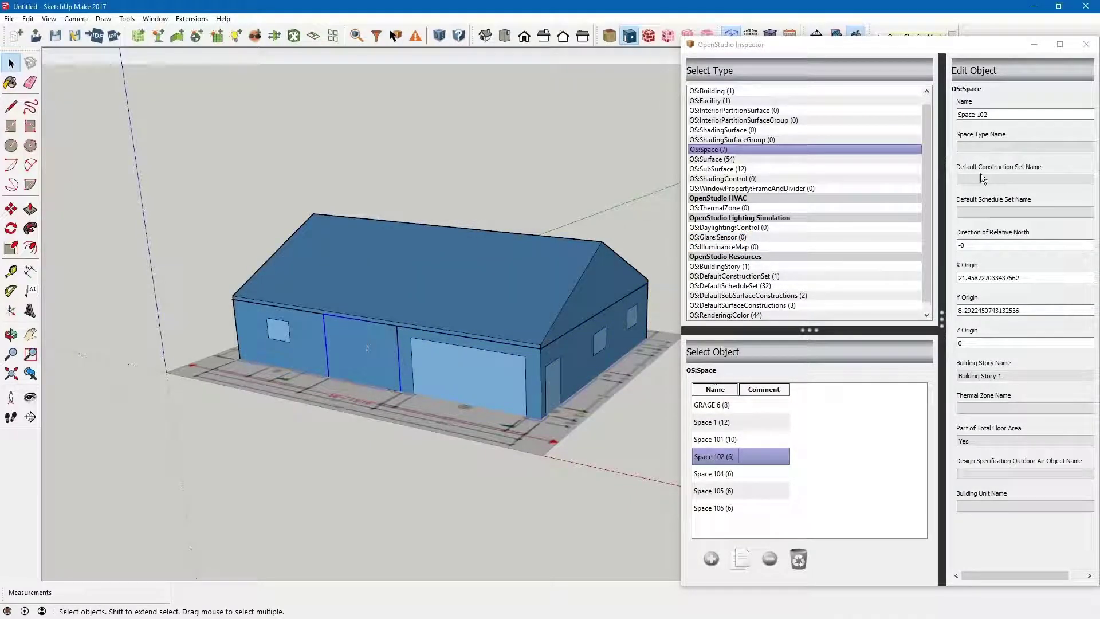
{"action": "key", "text": "alt+Tab"}
{"action": "key", "text": "alt+Tab"}
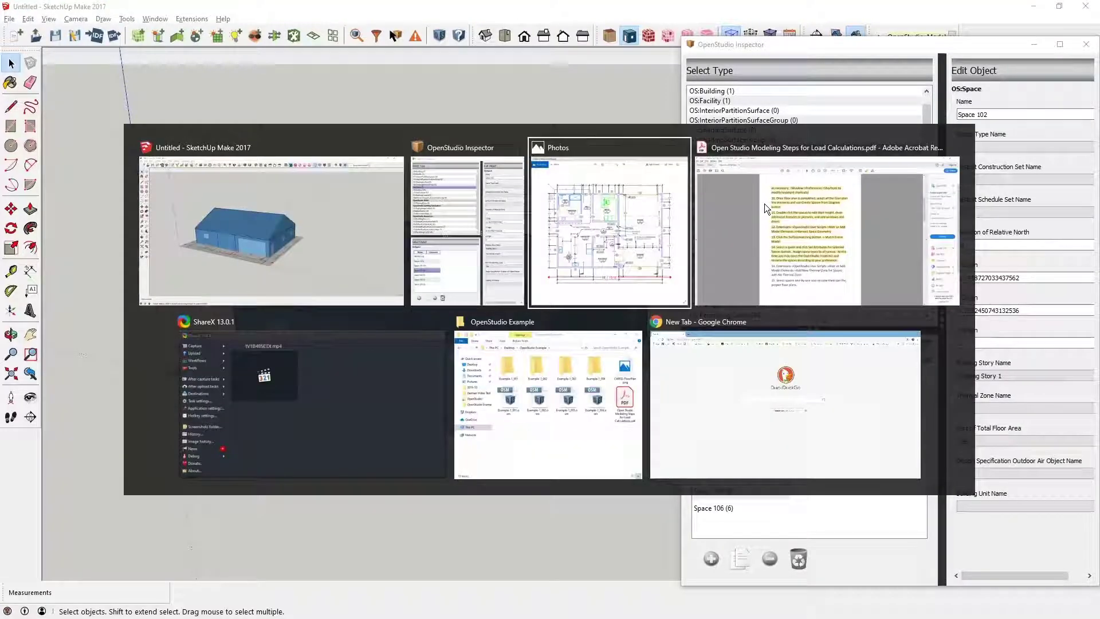
{"action": "key", "text": "alt+Tab"}
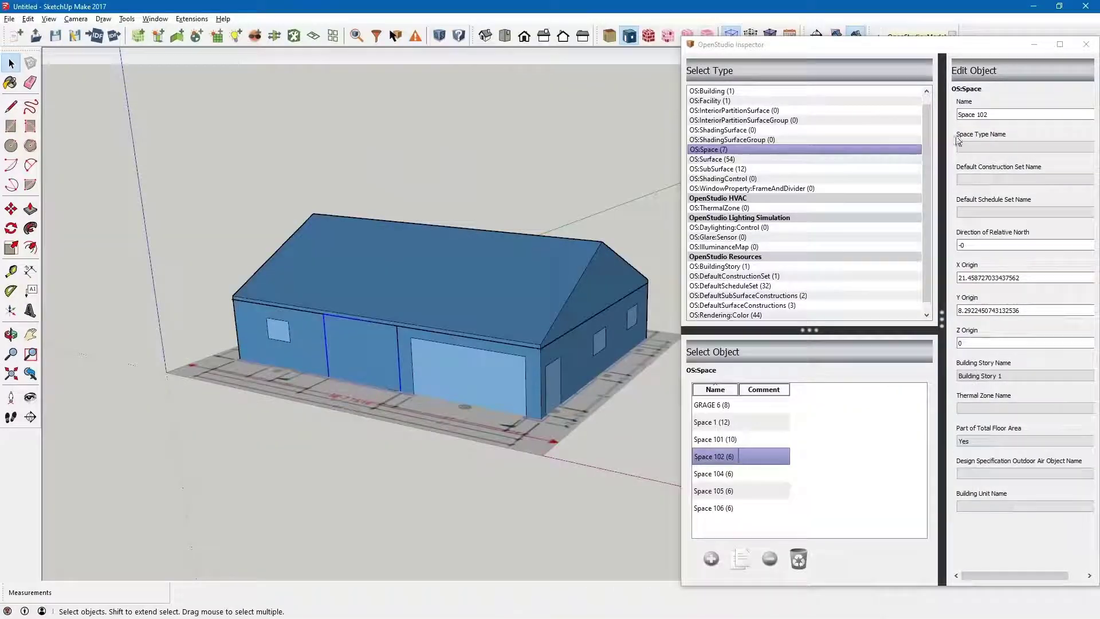
{"action": "triple_click", "coordinate": [974, 114]}
{"action": "type", "text": "ELE"}
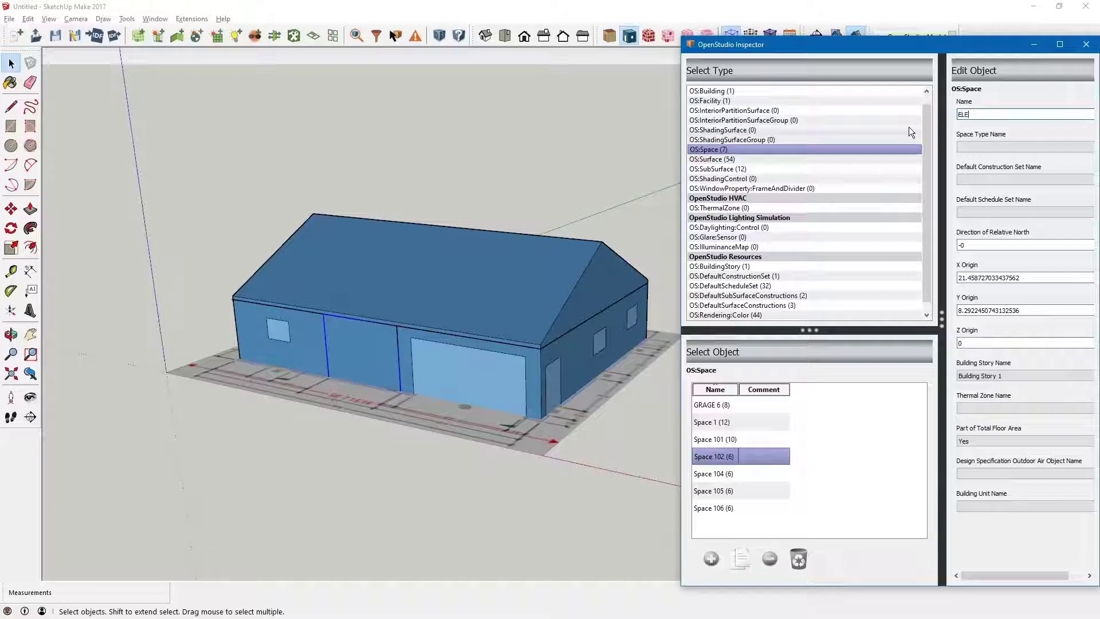
{"action": "type", "text": "C 3"}
{"action": "key", "text": "Return"}
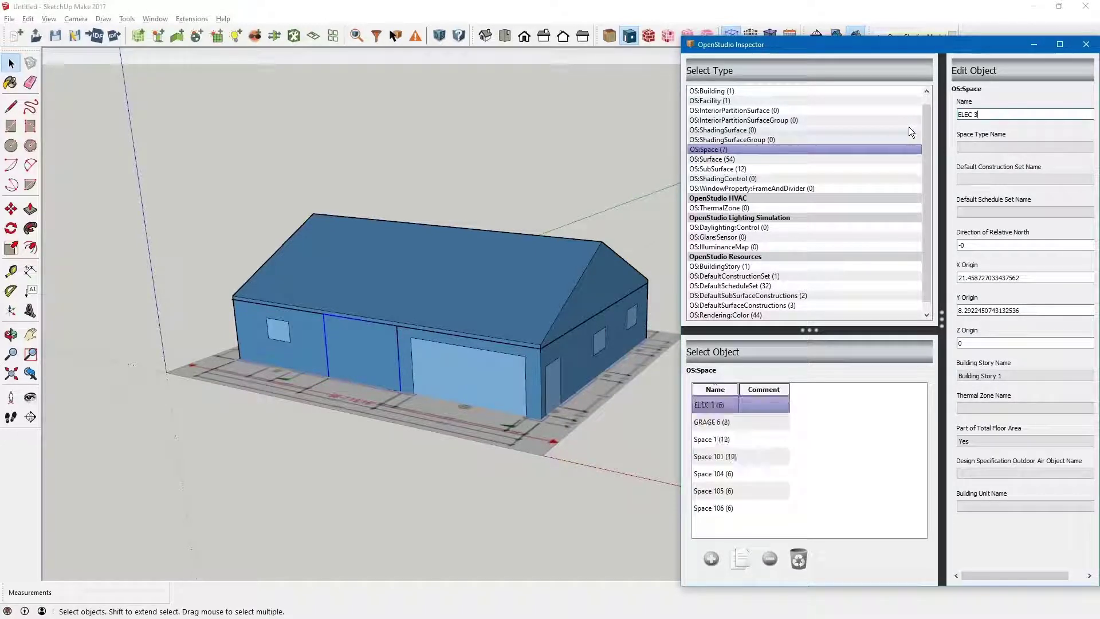
- Assign the space type 90.1-2010 - Office - Elec/MechRoom to the electrical room space
{"action": "left_click", "coordinate": [293, 36]}
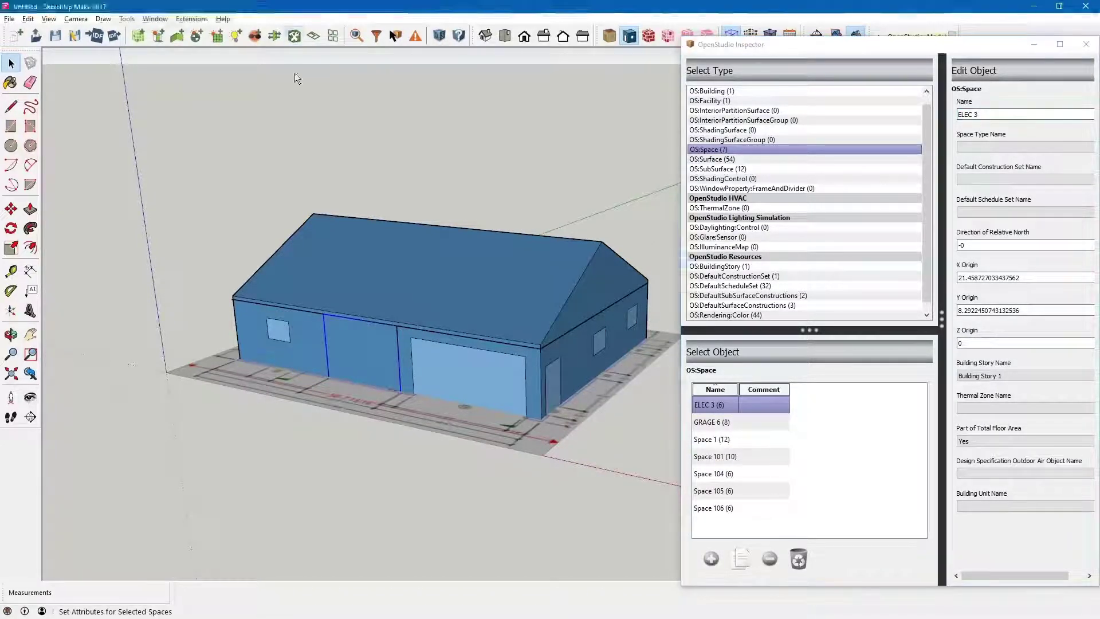
{"action": "left_click", "coordinate": [597, 261]}
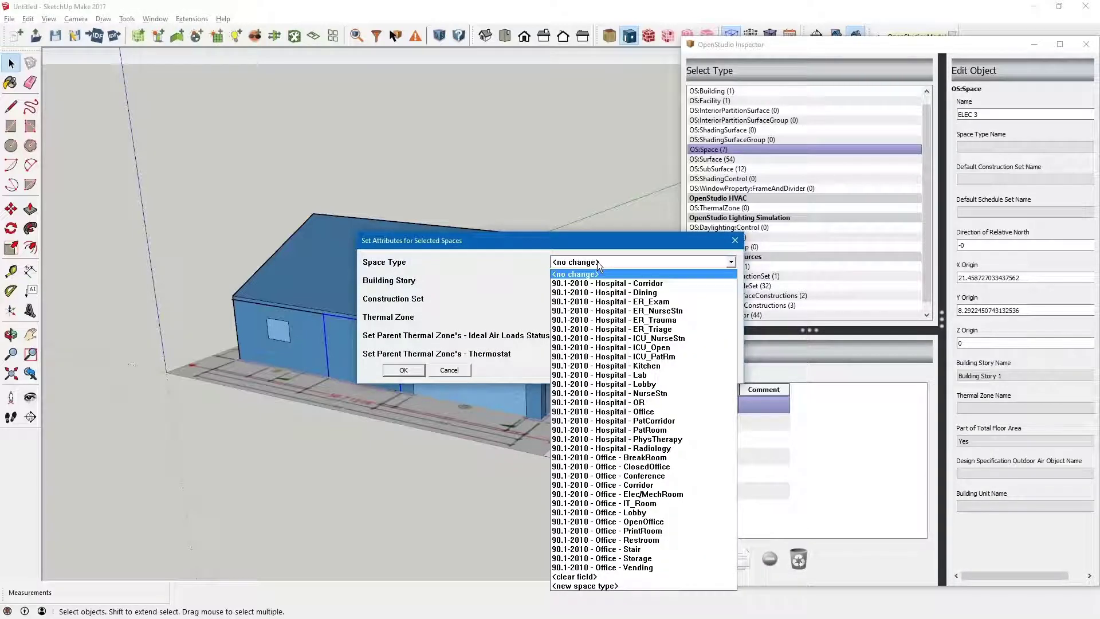
{"action": "left_click", "coordinate": [686, 496]}
{"action": "left_click", "coordinate": [393, 371]}
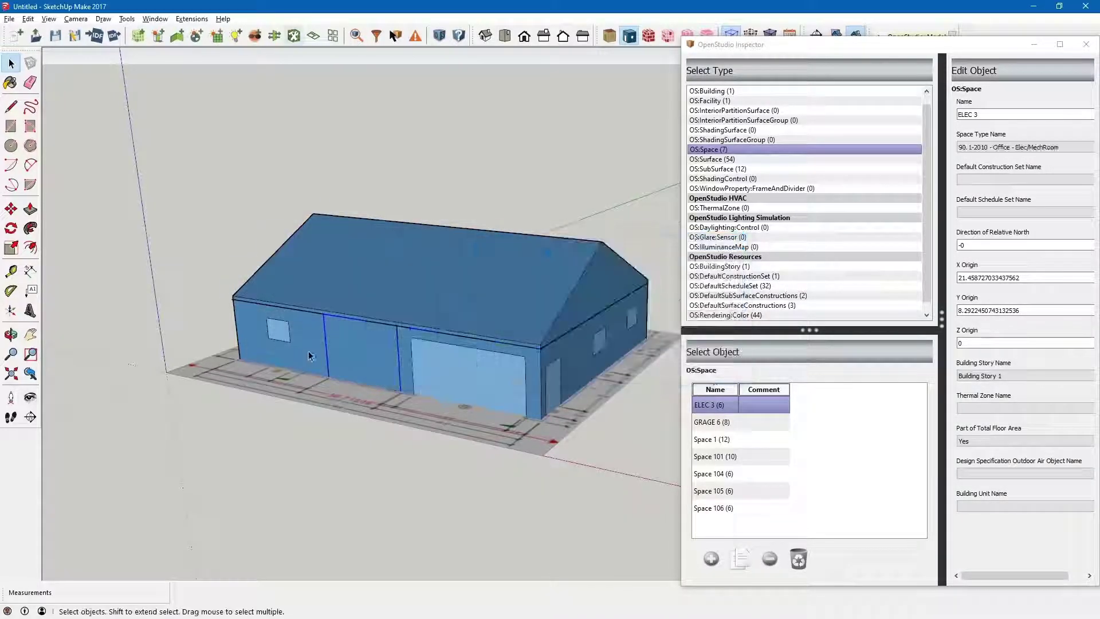
- Check the laboratory's room number on the floor plan image in Photos, and rename Space 101 as LAB 1
{"action": "left_click", "coordinate": [309, 355]}
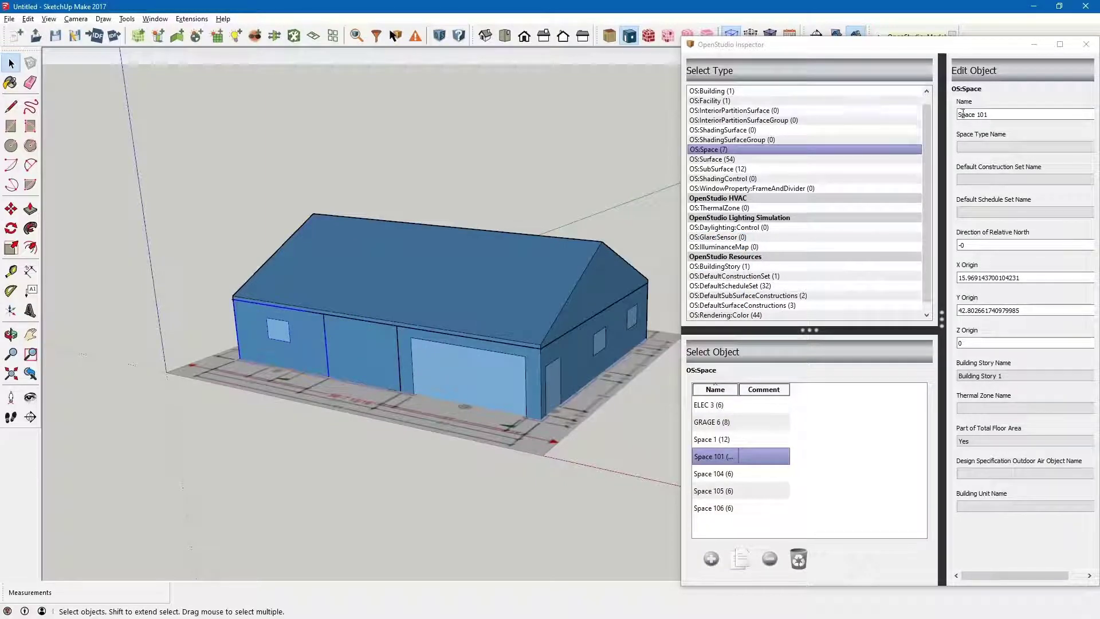
{"action": "key", "text": "alt+Tab"}
{"action": "key", "text": "alt+Tab"}
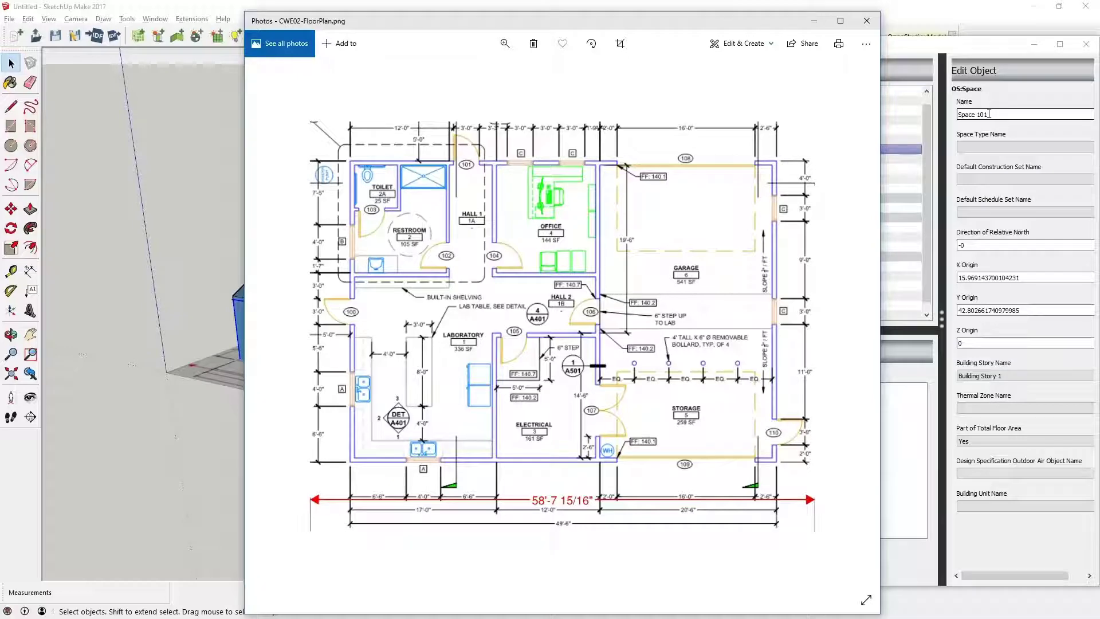
{"action": "key", "text": "alt+Tab"}
{"action": "left_click_drag", "start_coordinate": [988, 114], "coordinate": [941, 117]}
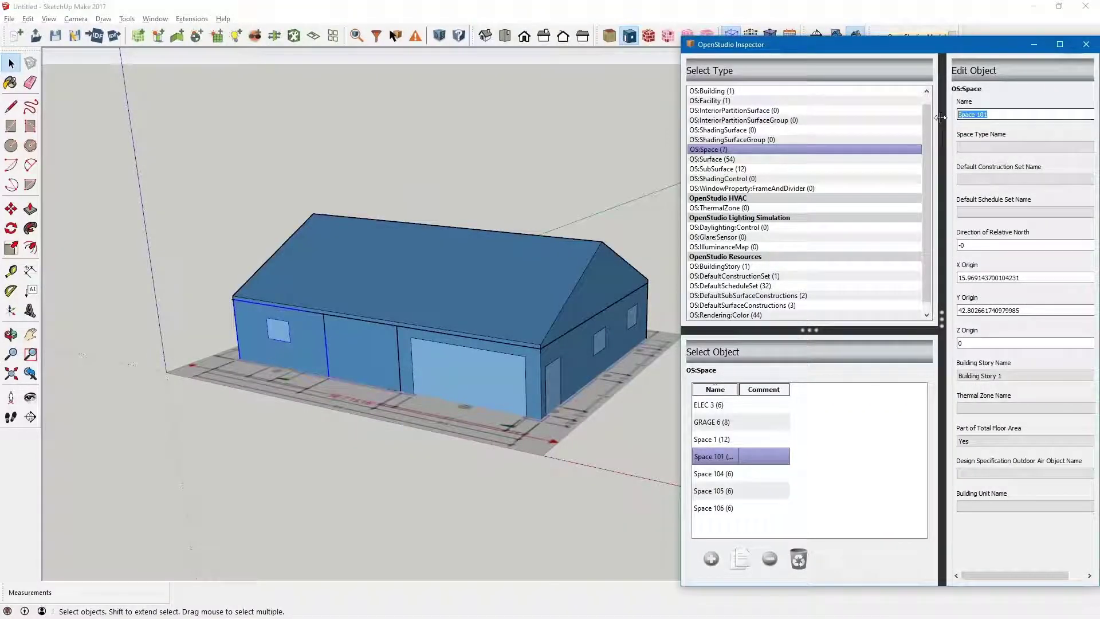
{"action": "type", "text": "LA"}
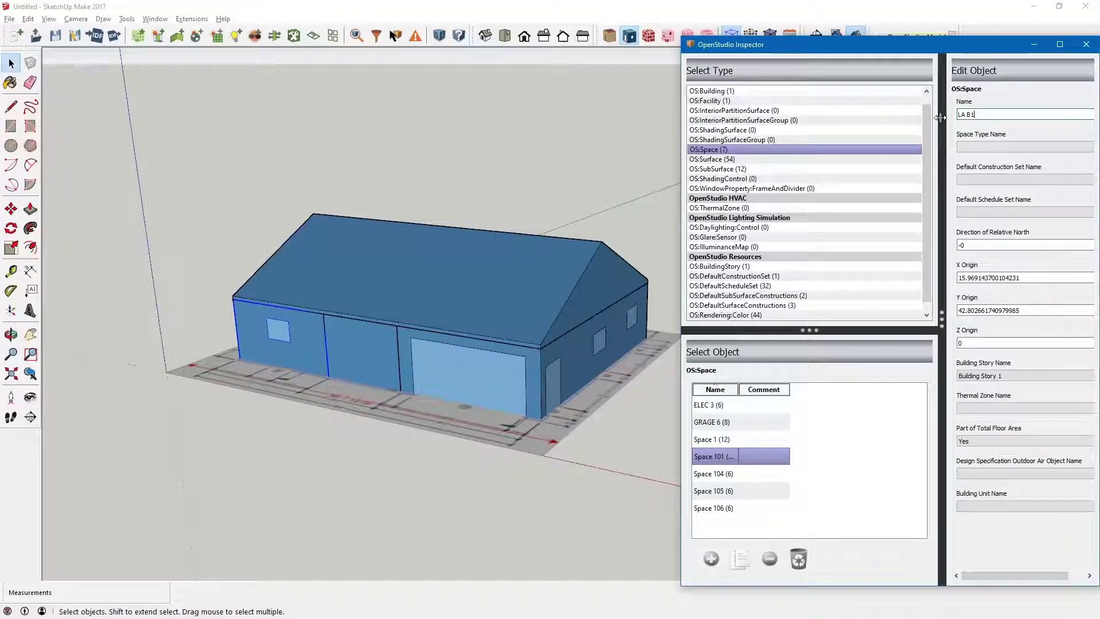
{"action": "type", "text": " B1"}
{"action": "key", "text": "BackSpace"}
{"action": "key", "text": "BackSpace"}
{"action": "key", "text": "BackSpace"}
{"action": "type", "text": "V"}
{"action": "key", "text": "Return"}
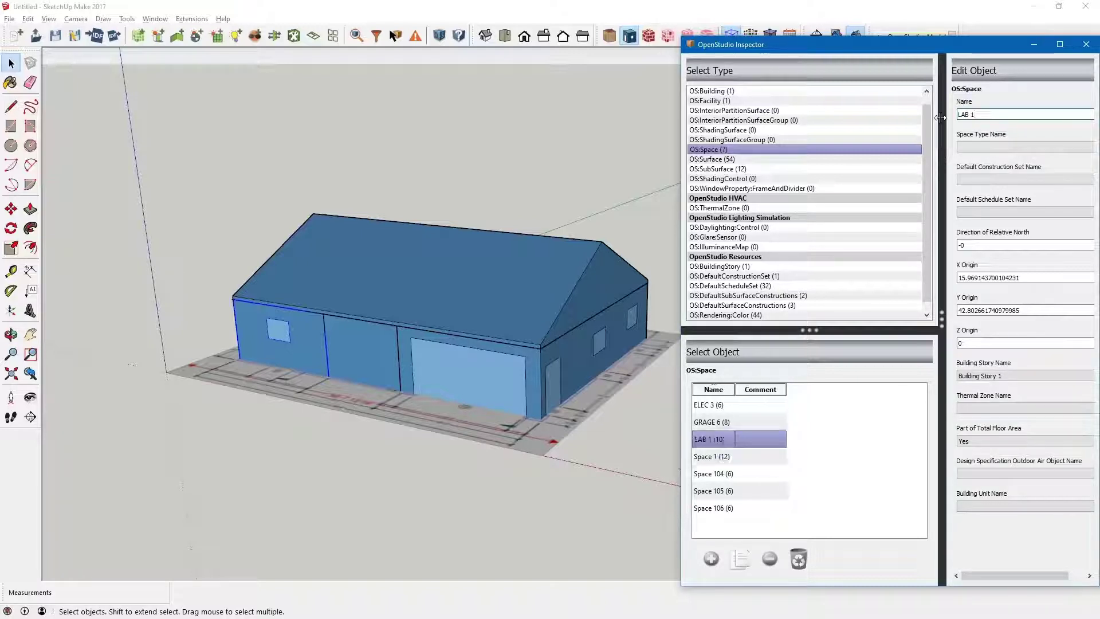
- Assign the space type 90.1-2010 - Hospital - Lab to the laboratory space with Set Attributes for Selected Spaces
{"action": "left_click", "coordinate": [294, 36]}
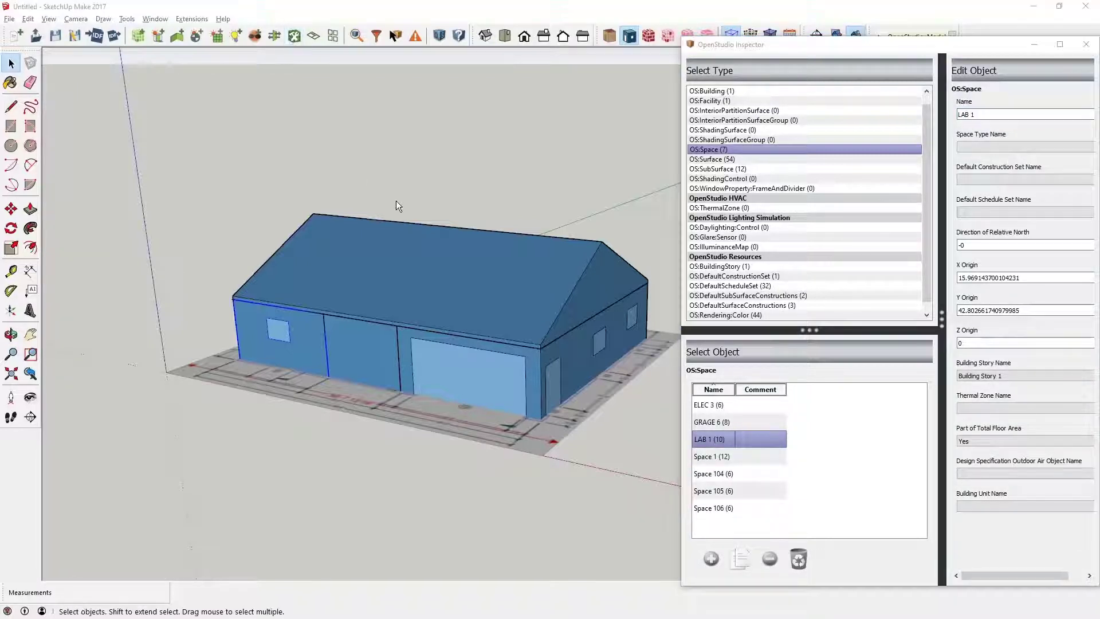
{"action": "left_click", "coordinate": [630, 261]}
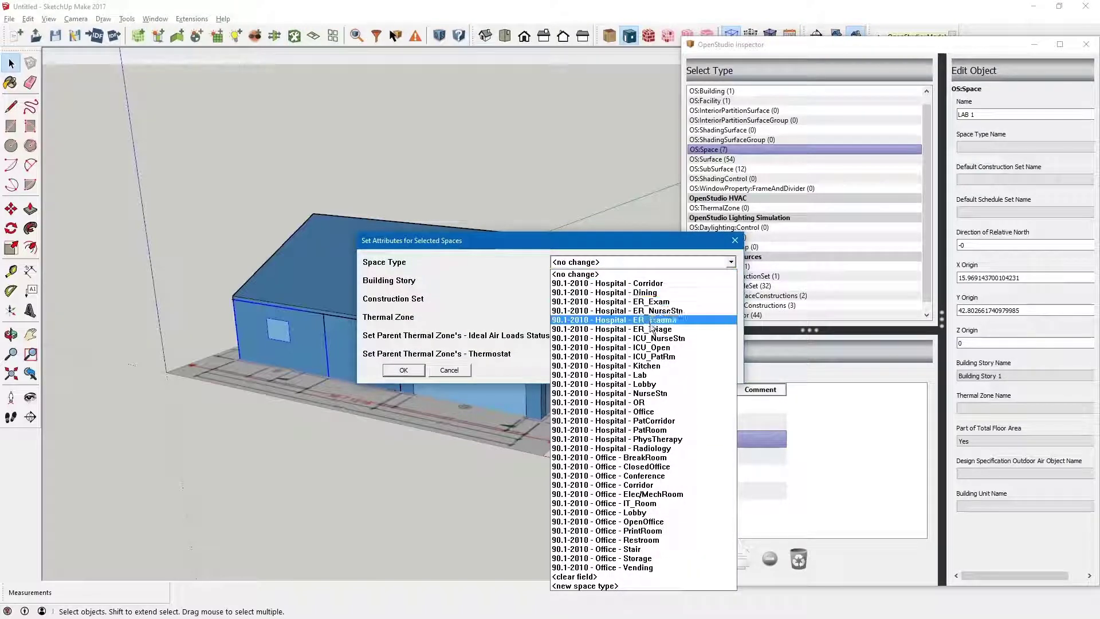
{"action": "left_click", "coordinate": [652, 377]}
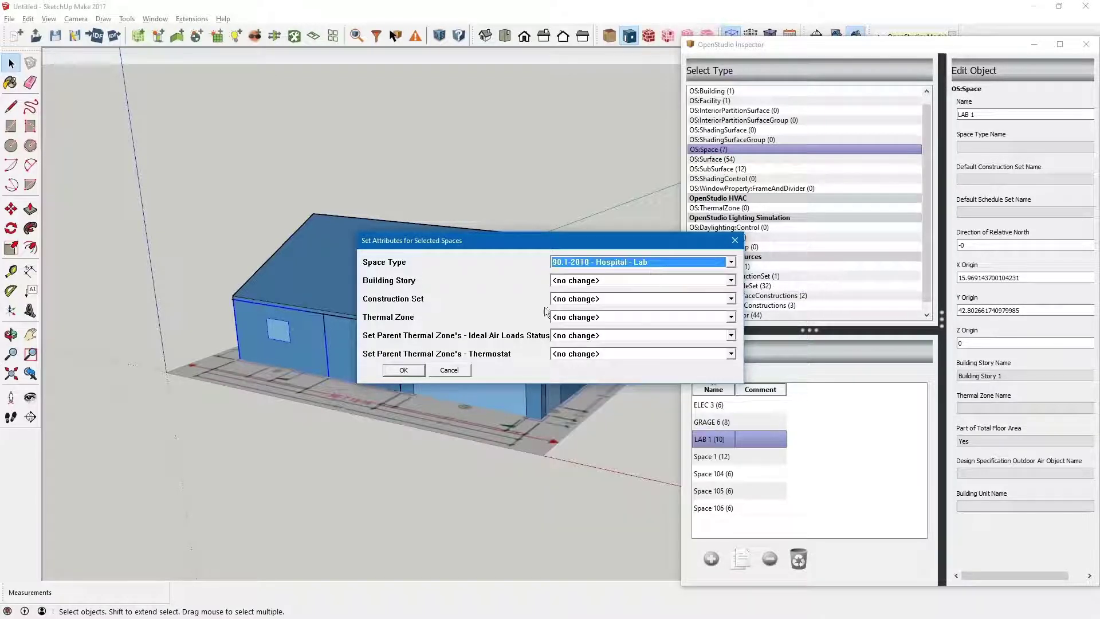
{"action": "left_click", "coordinate": [404, 370]}
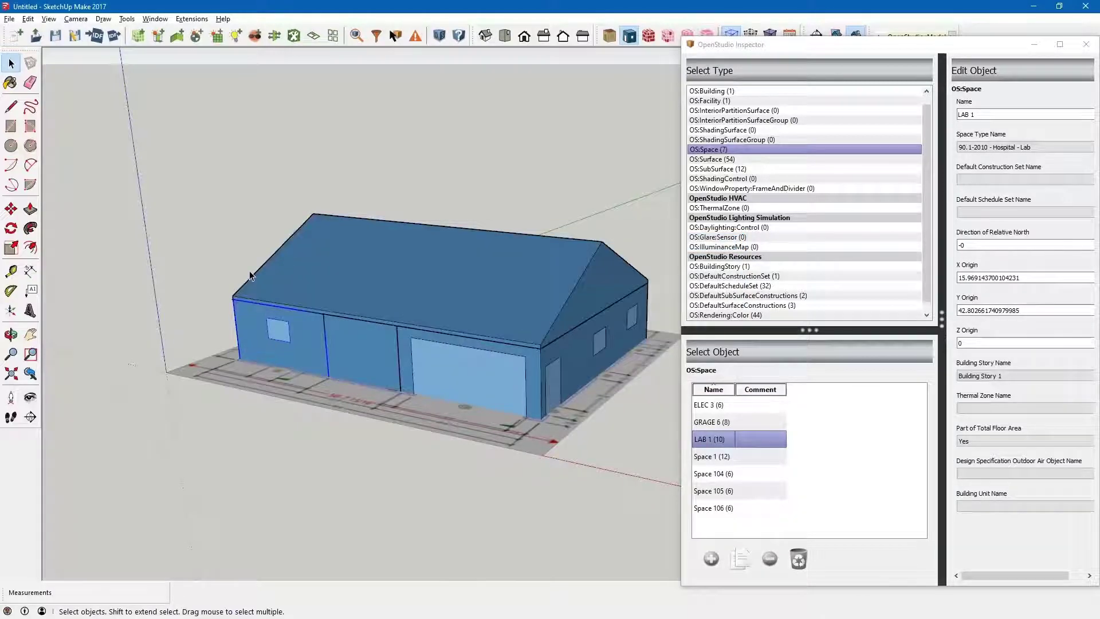
- Check the restroom's number on the floor plan image, and rename the corner restroom space, Space 105, as REST 2
{"action": "middle_click_drag", "start_coordinate": [249, 271], "coordinate": [281, 377]}
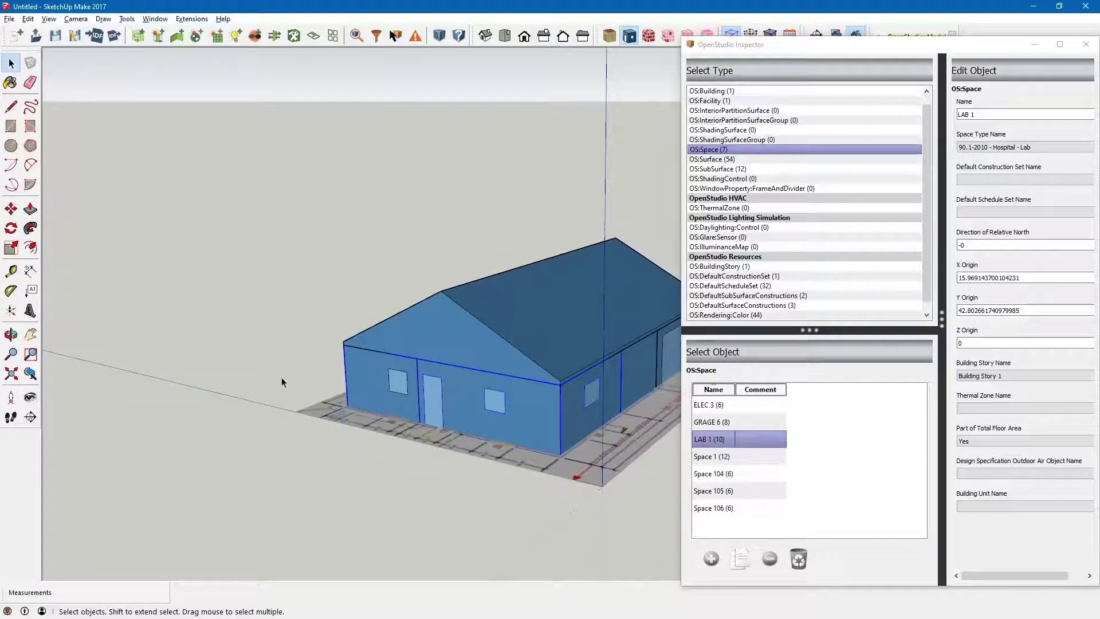
{"action": "left_click", "coordinate": [316, 362]}
{"action": "left_click", "coordinate": [353, 369]}
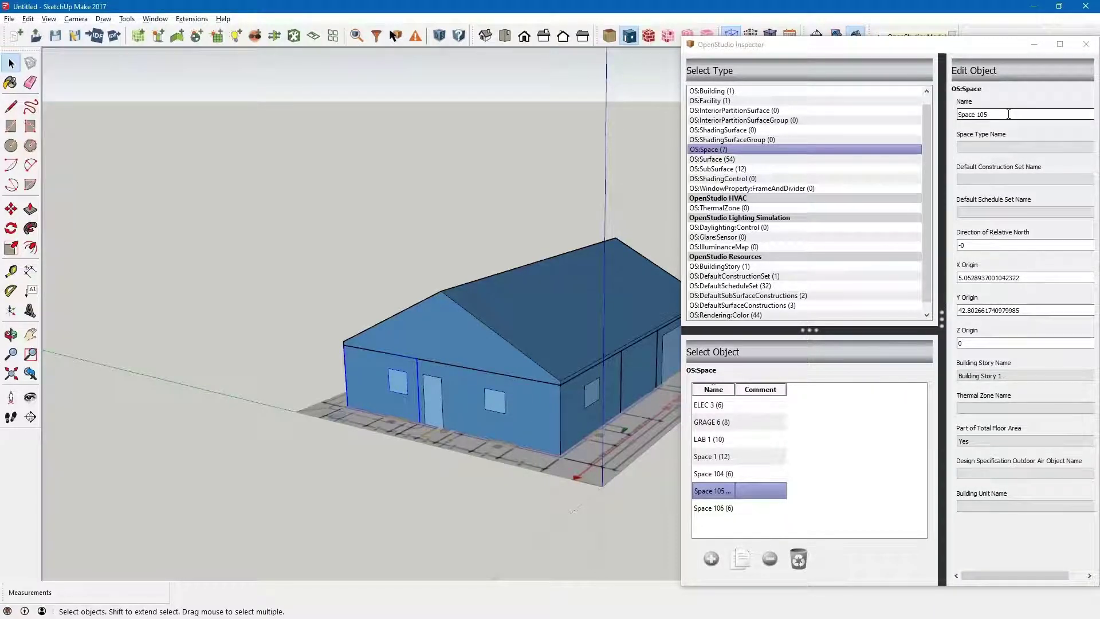
{"action": "key", "text": "alt+Tab"}
{"action": "key", "text": "Tab"}
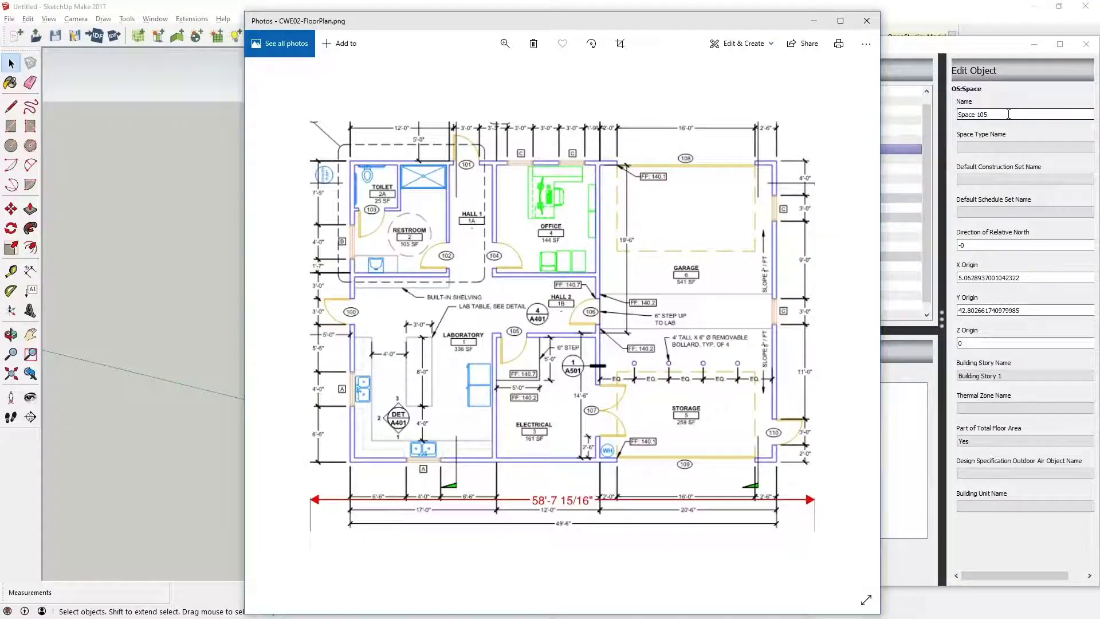
{"action": "key", "text": "alt+Tab"}
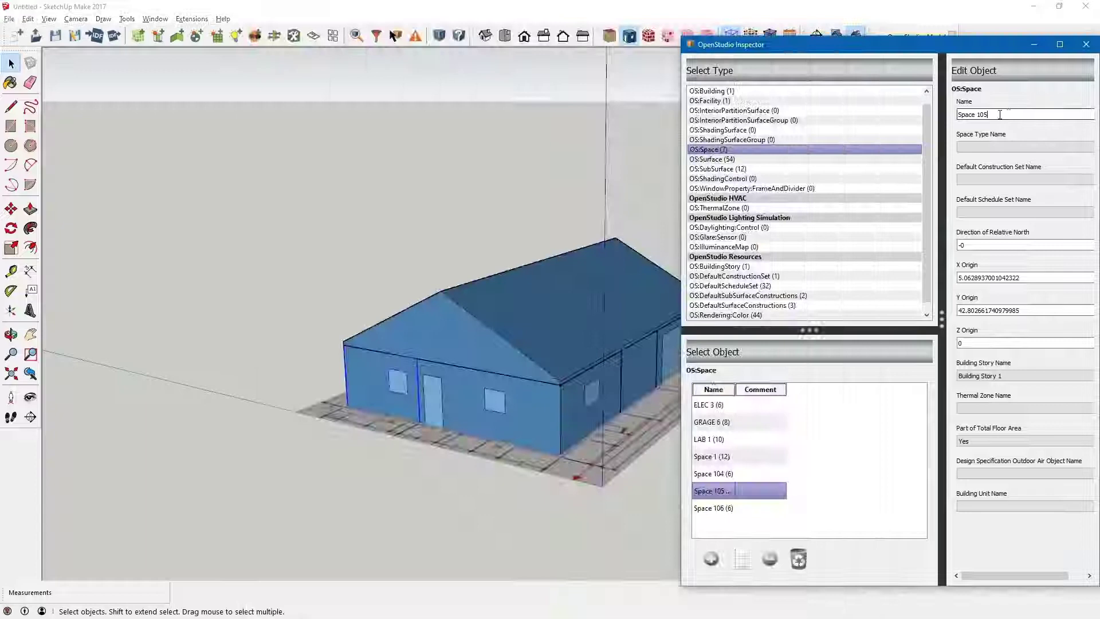
{"action": "left_click_drag", "start_coordinate": [999, 115], "coordinate": [956, 115]}
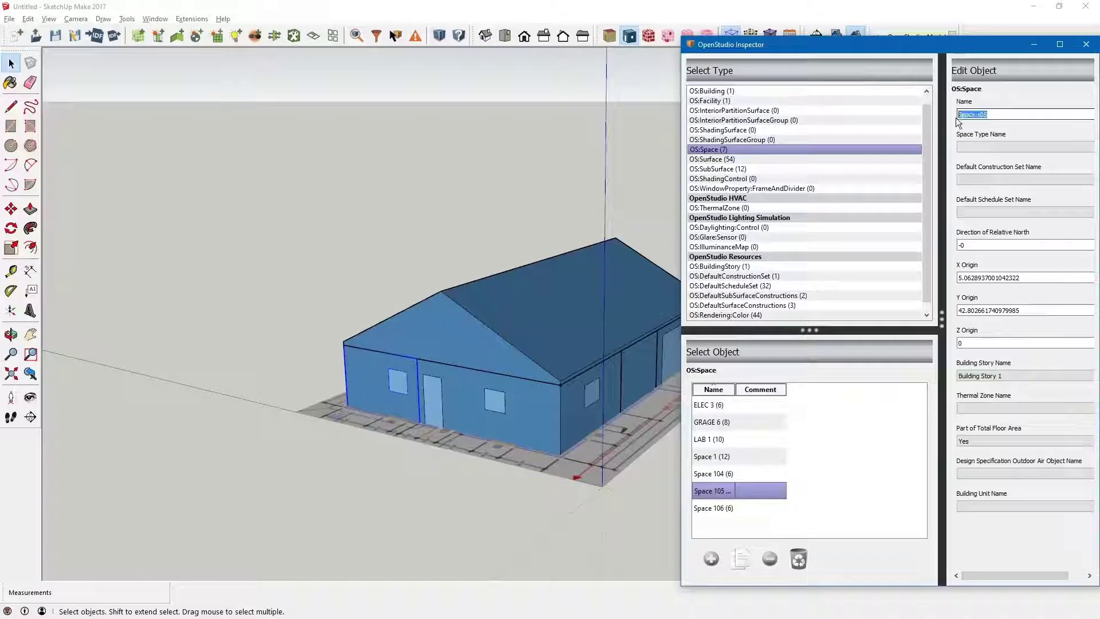
{"action": "type", "text": "REST 2"}
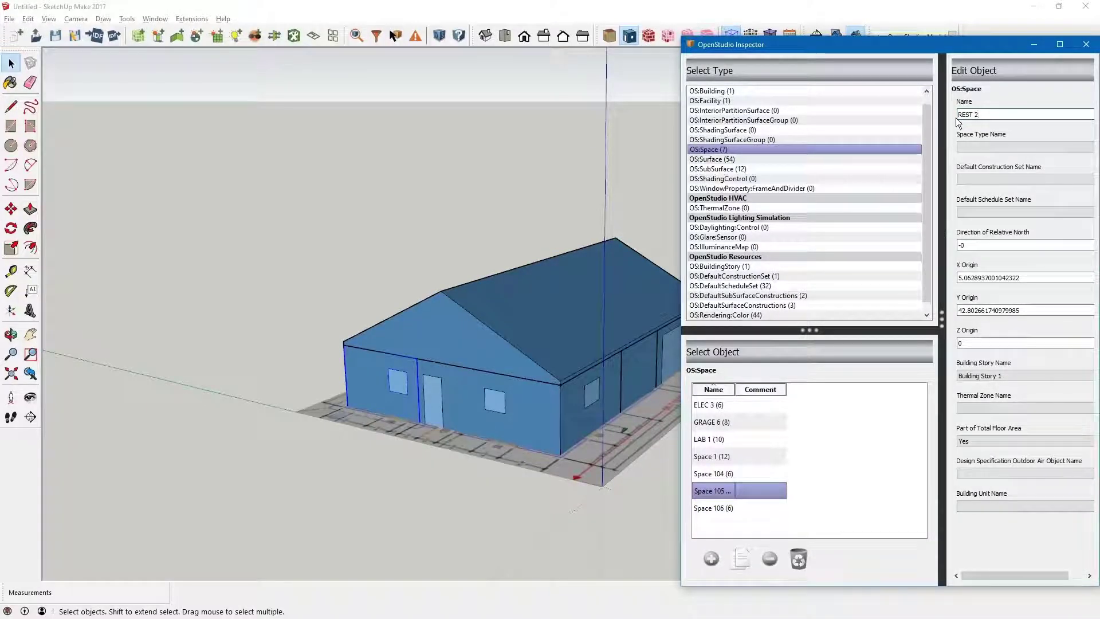
{"action": "key", "text": "Return"}
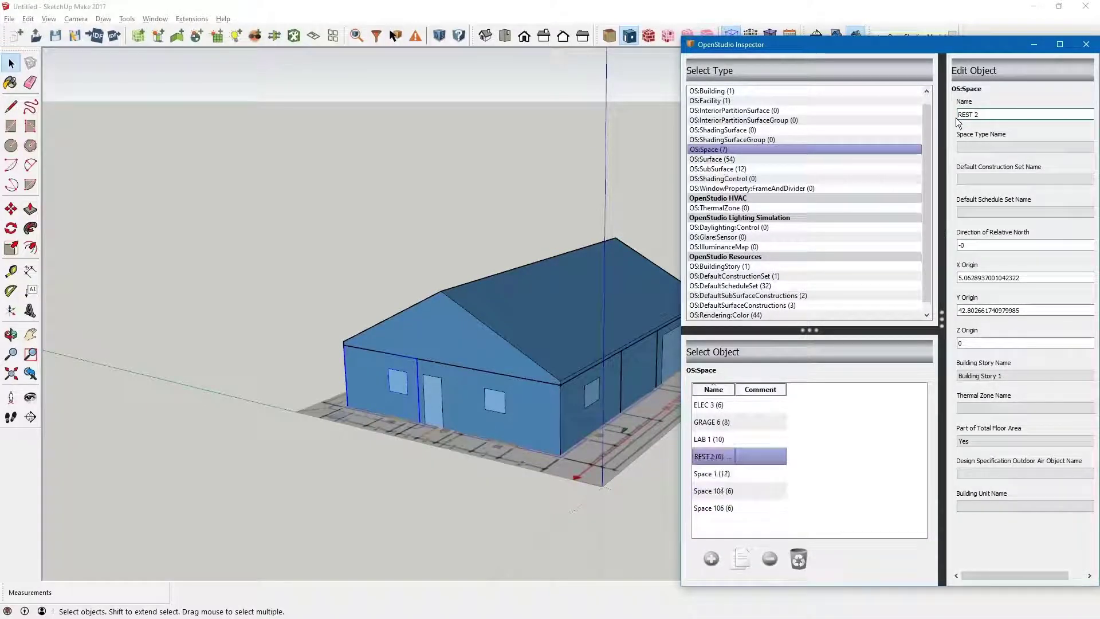
- Assign the space type 90.1-2010 - Office - Restroom to the restroom space
{"action": "left_click", "coordinate": [294, 36]}
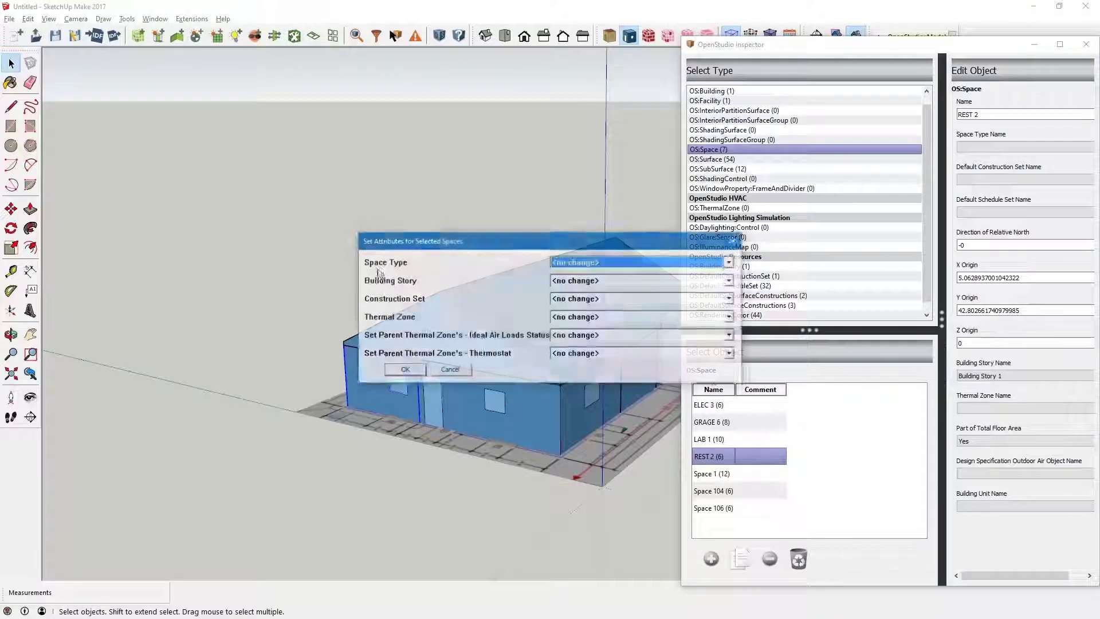
{"action": "left_click", "coordinate": [647, 261]}
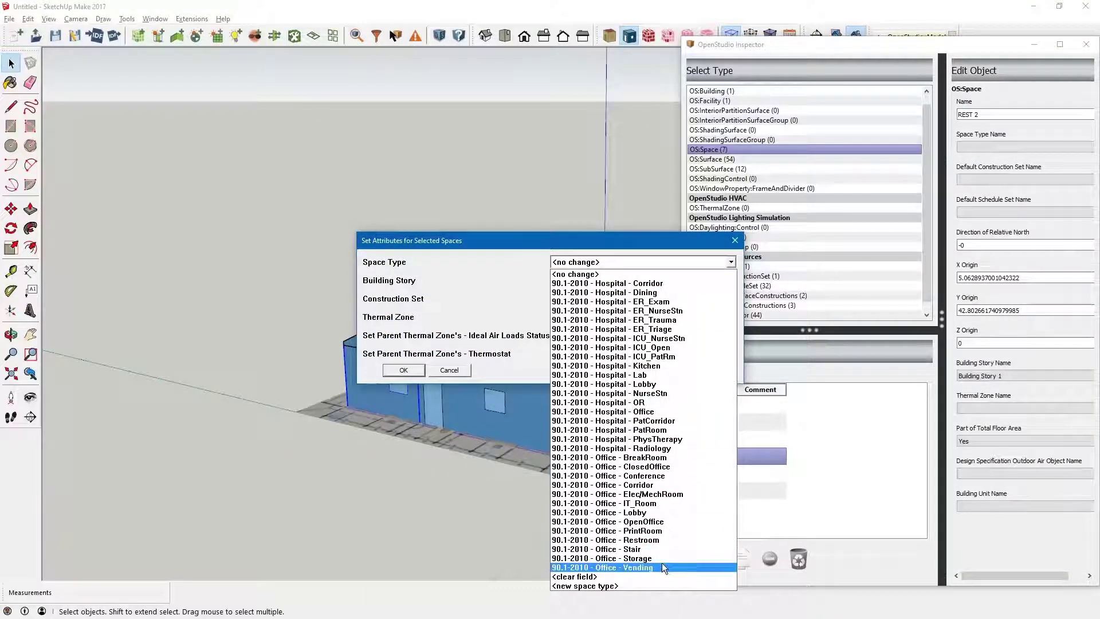
{"action": "left_click", "coordinate": [666, 539]}
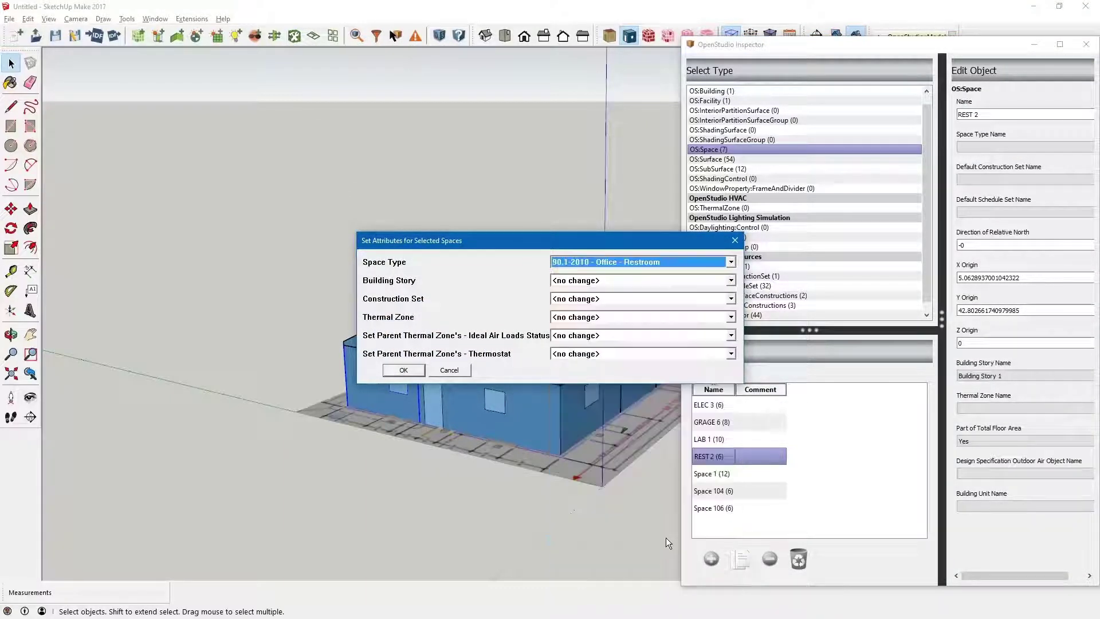
{"action": "left_click", "coordinate": [403, 370]}
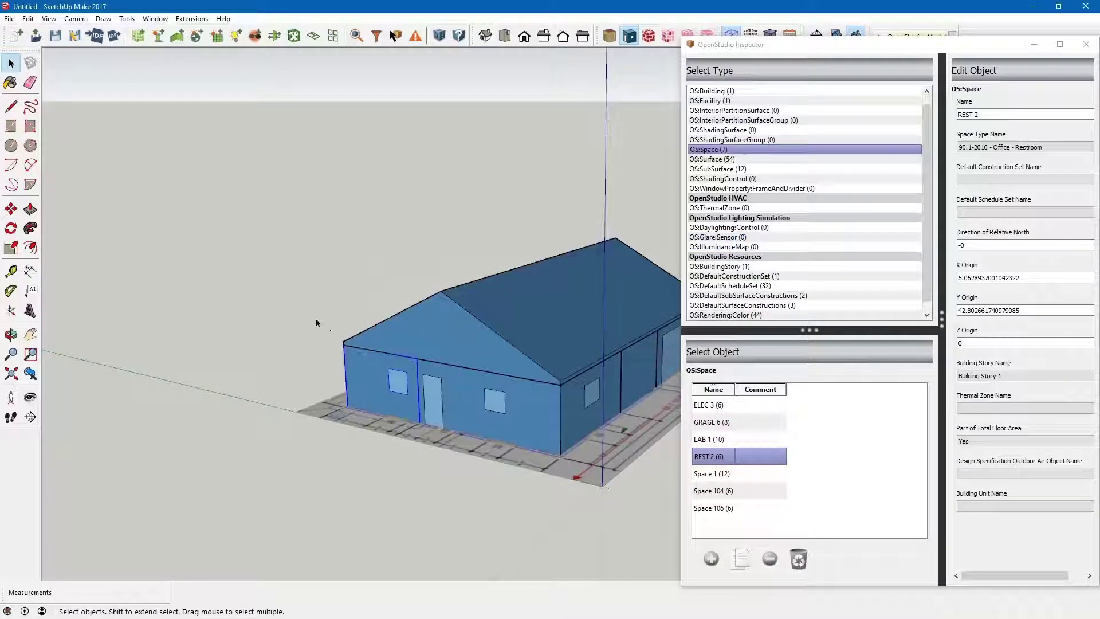
- Hide the attic roof space to expose the tops of the rooms below
{"action": "middle_click_drag", "start_coordinate": [330, 325], "coordinate": [529, 299]}
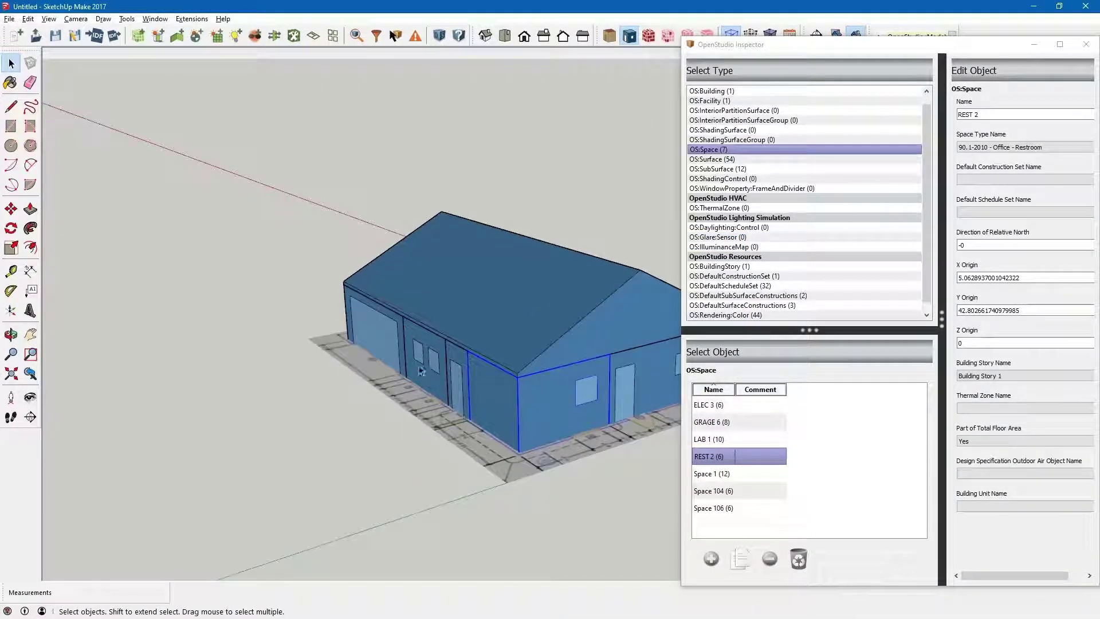
{"action": "right_click", "coordinate": [531, 298]}
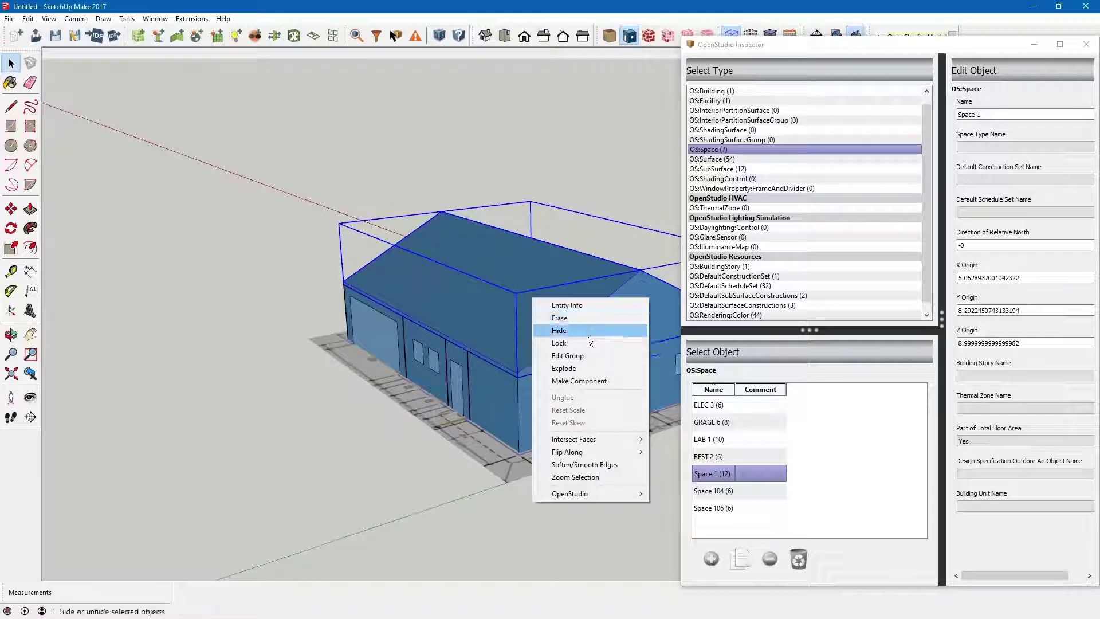
{"action": "left_click", "coordinate": [586, 332]}
- Look up the small interior hall on the floor plan image, and rename Space 104 as HALL 2
{"action": "left_click", "coordinate": [531, 311]}
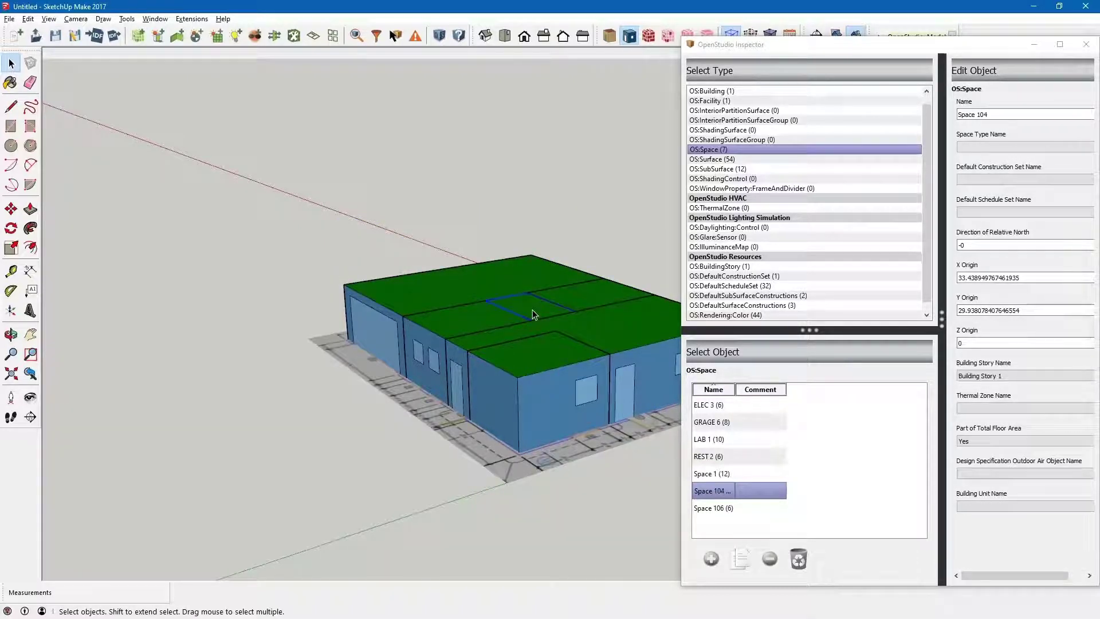
{"action": "key", "text": "alt+Tab"}
{"action": "key", "text": "alt+Tab"}
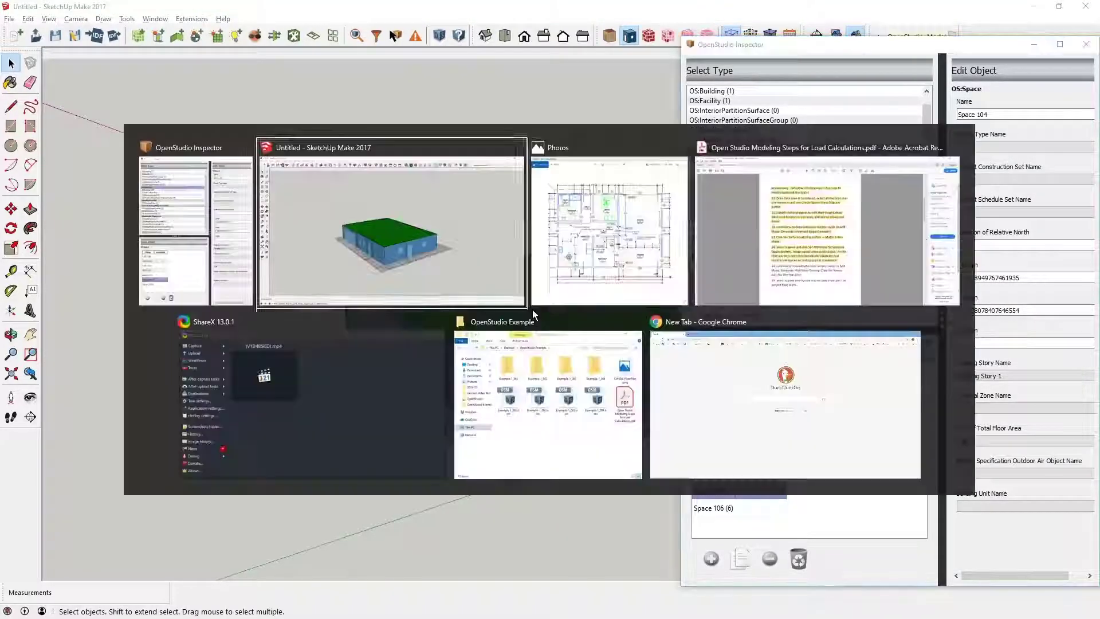
{"action": "key", "text": "alt+Tab"}
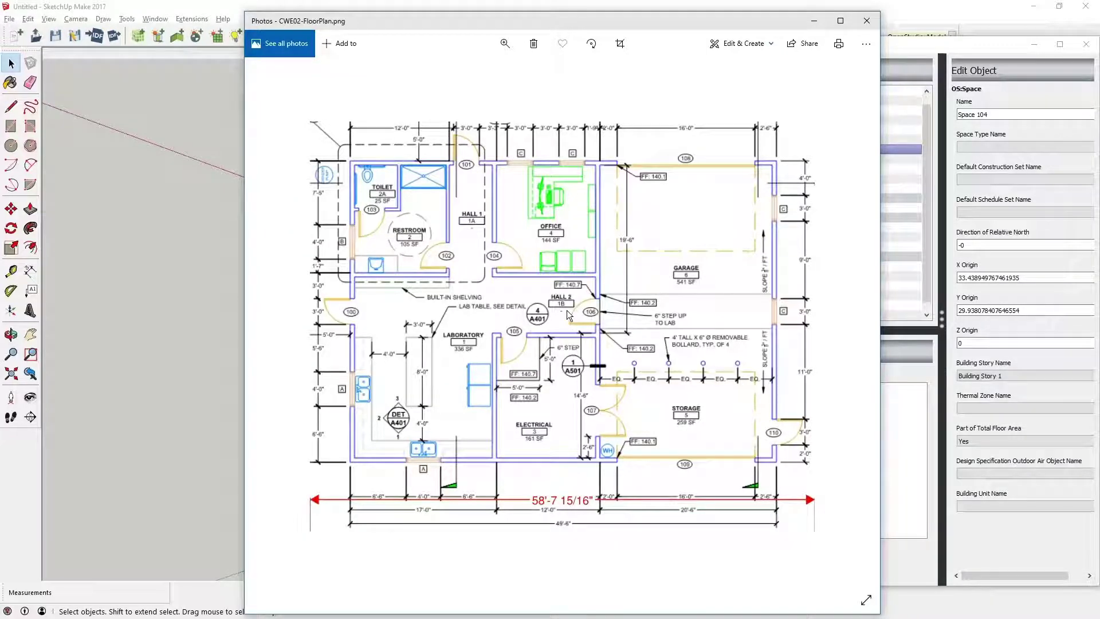
{"action": "key", "text": "alt+Tab"}
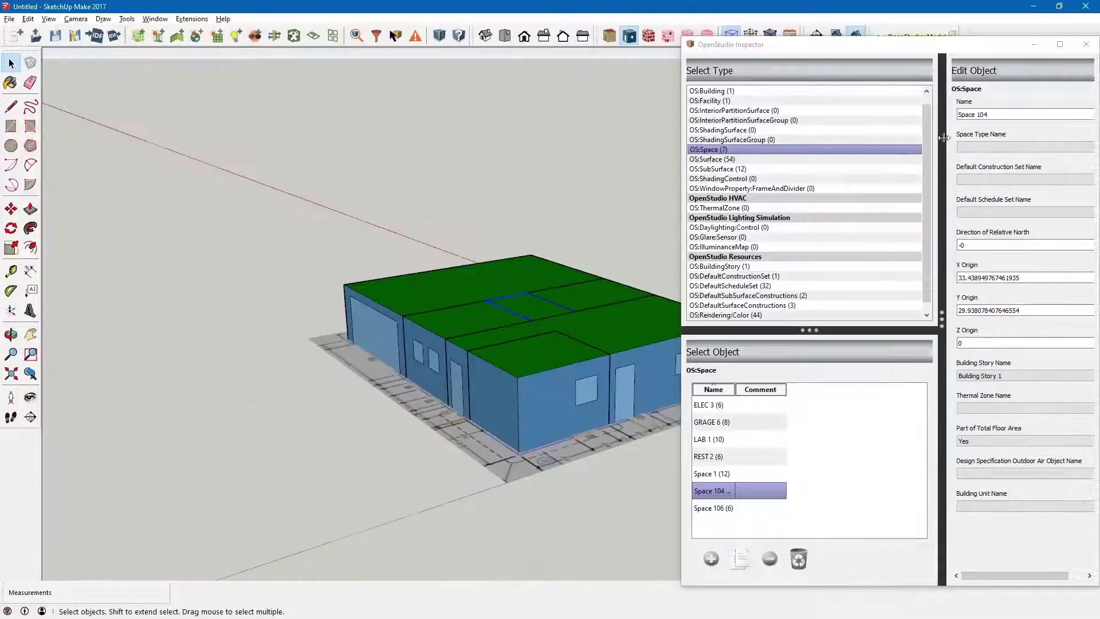
{"action": "triple_click", "coordinate": [974, 114]}
{"action": "type", "text": "HAL"}
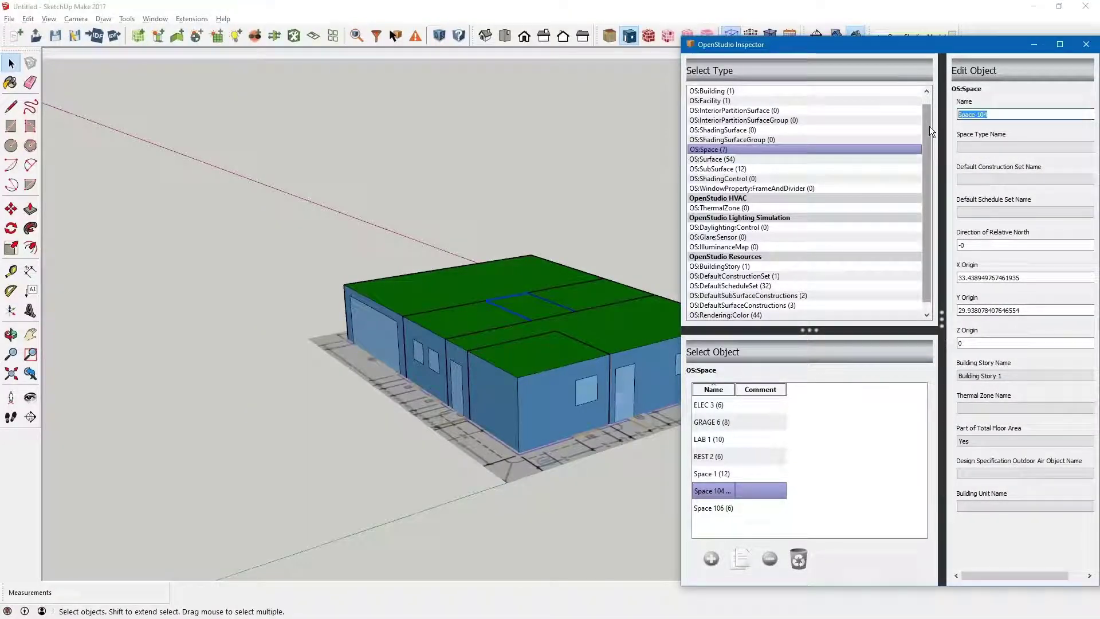
{"action": "type", "text": "L 2"}
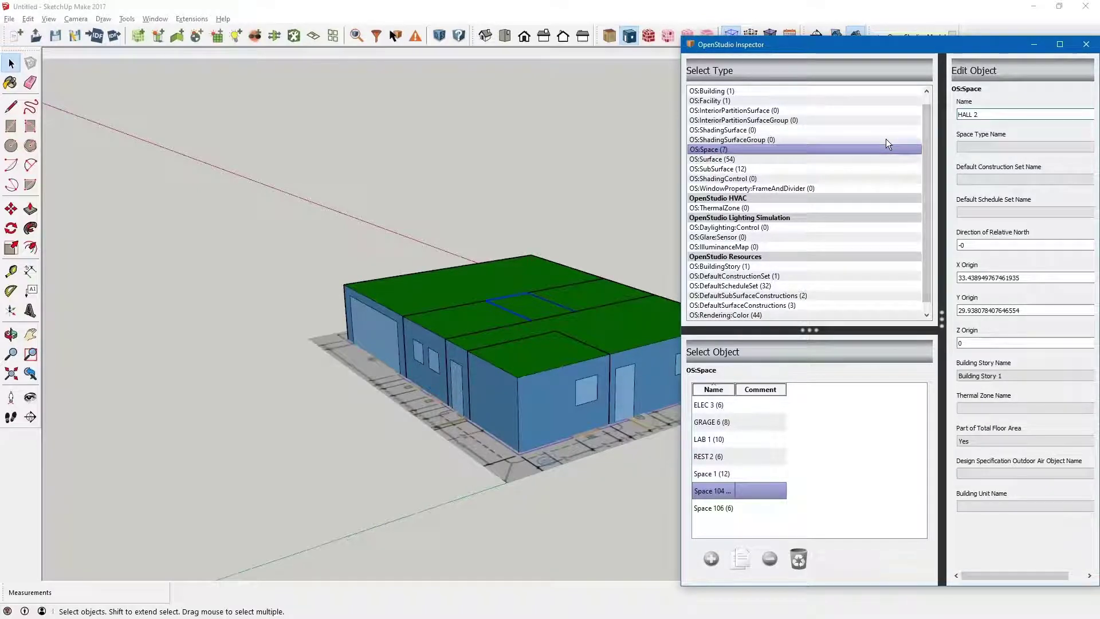
{"action": "key", "text": "Return"}
- Assign the space type 90.1-2010 - Office - Corridor to the hall space
{"action": "left_click", "coordinate": [293, 36]}
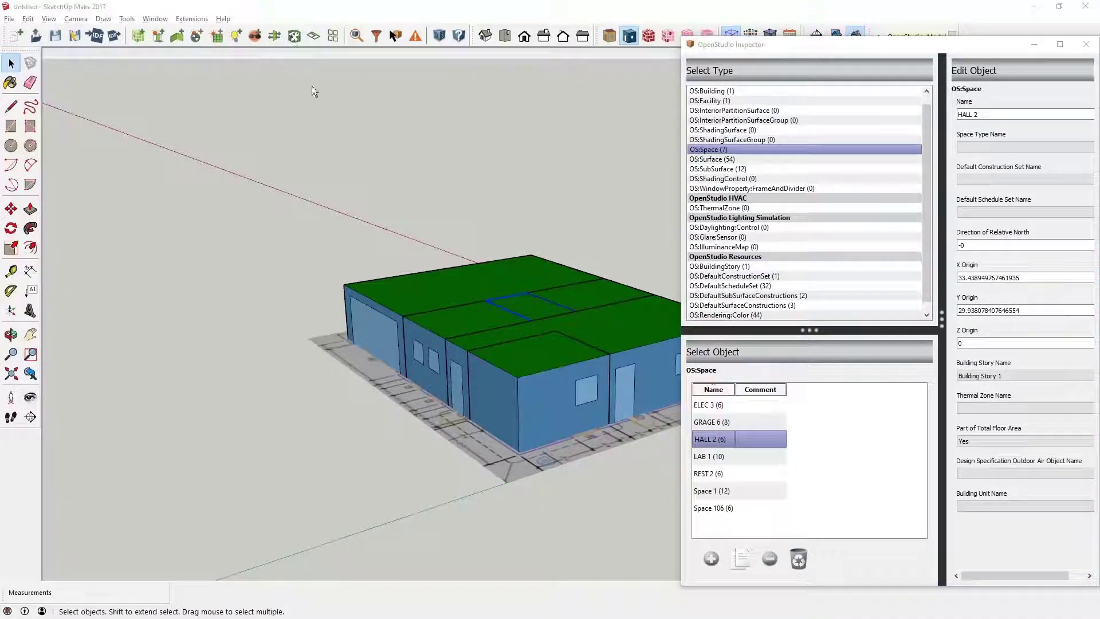
{"action": "left_click", "coordinate": [617, 261]}
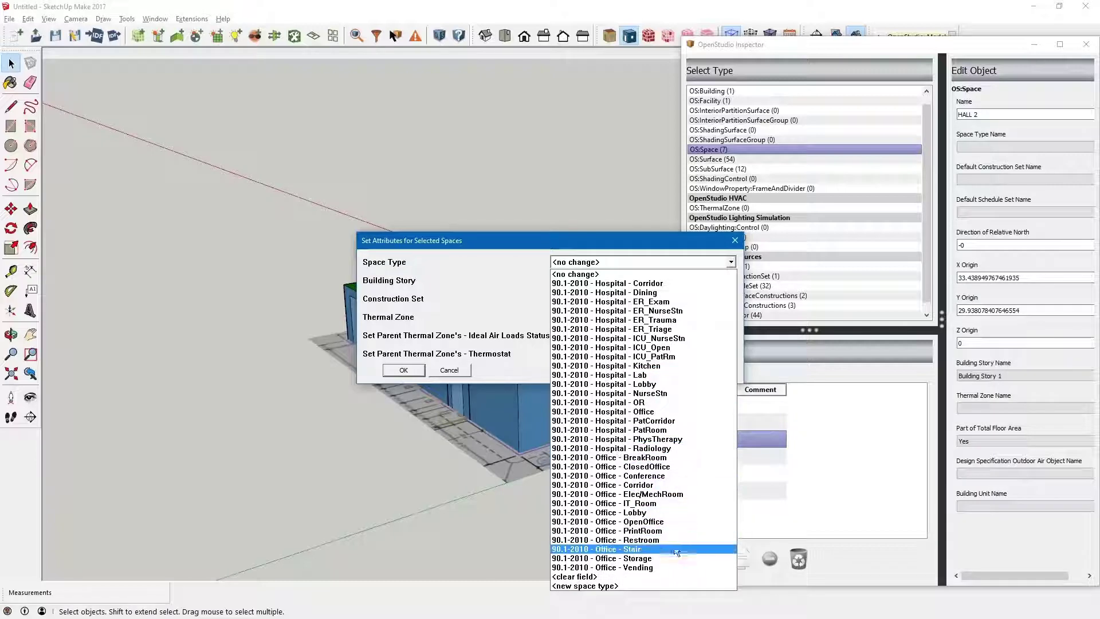
{"action": "left_click", "coordinate": [674, 485]}
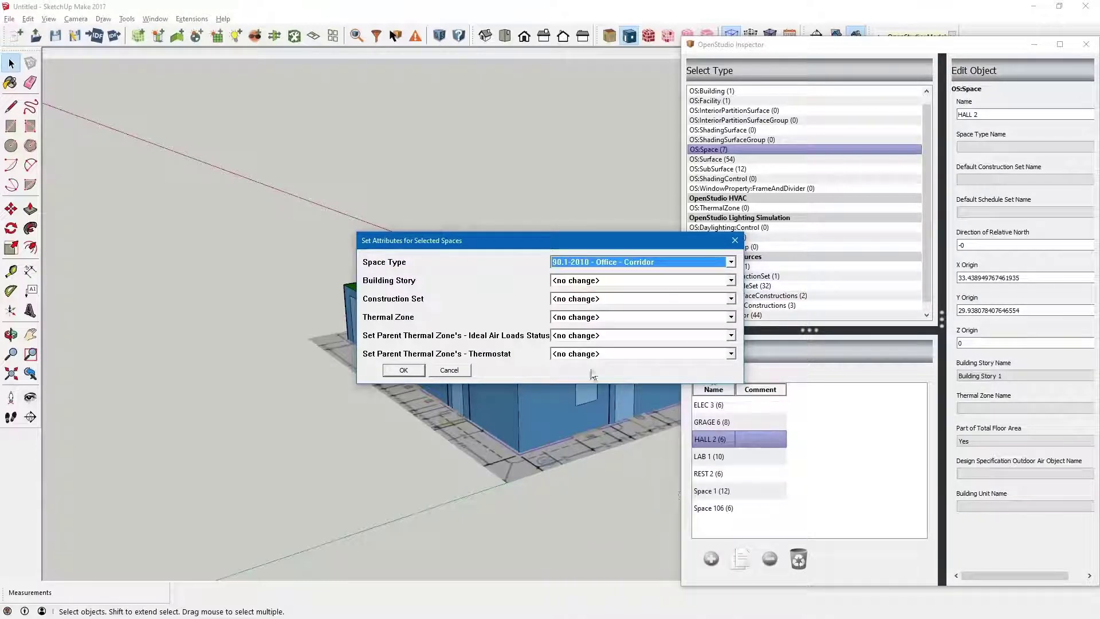
{"action": "left_click", "coordinate": [404, 370]}
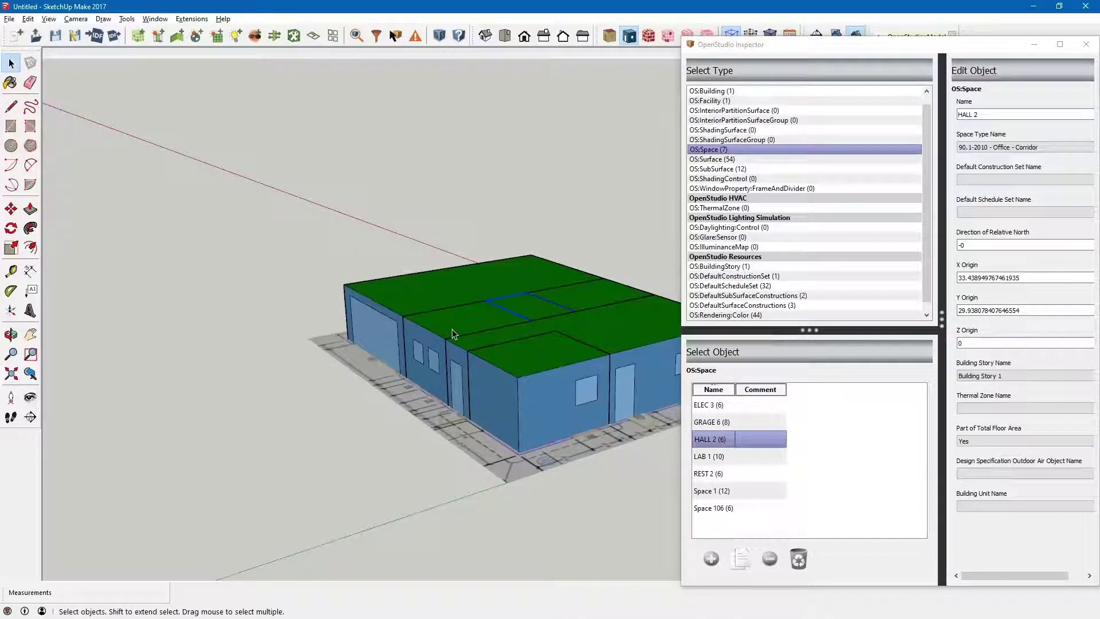
- Look up the office on the floor plan image, and rename Space 106 as OFFICE 4
{"action": "key", "text": "alt+Tab"}
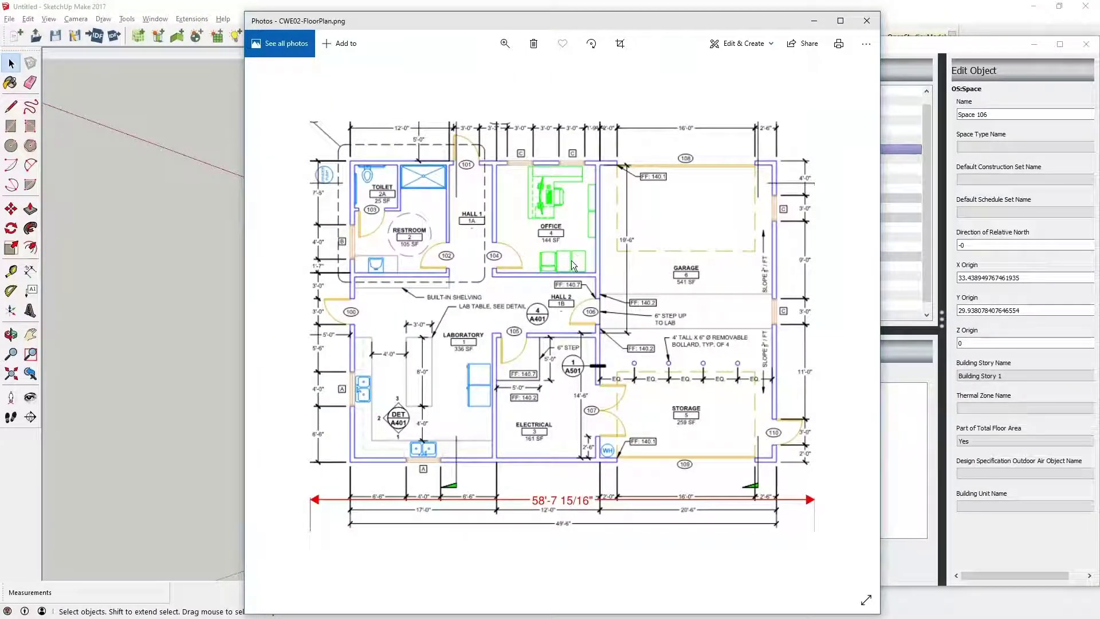
{"action": "key", "text": "alt+Tab"}
{"action": "left_click", "coordinate": [998, 126]}
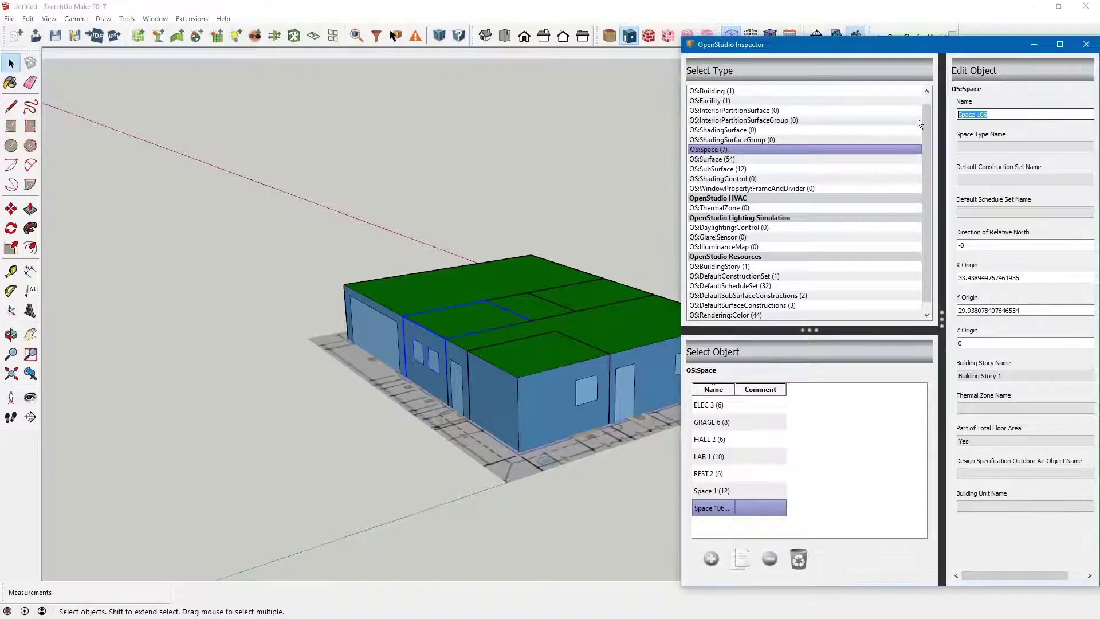
{"action": "type", "text": "OFFICE 4"}
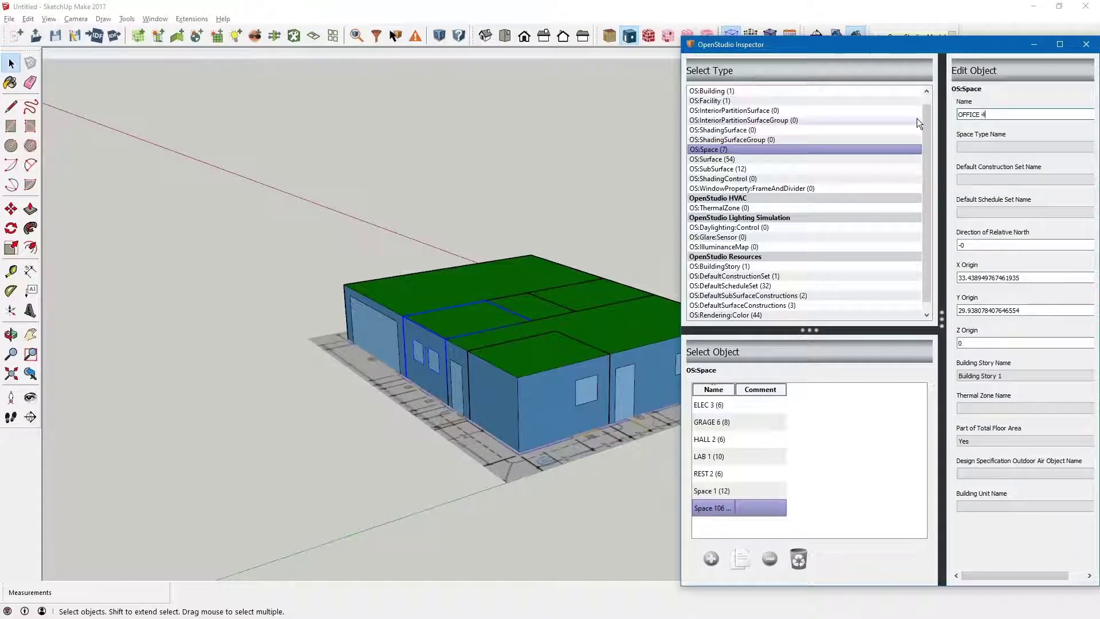
{"action": "key", "text": "Return"}
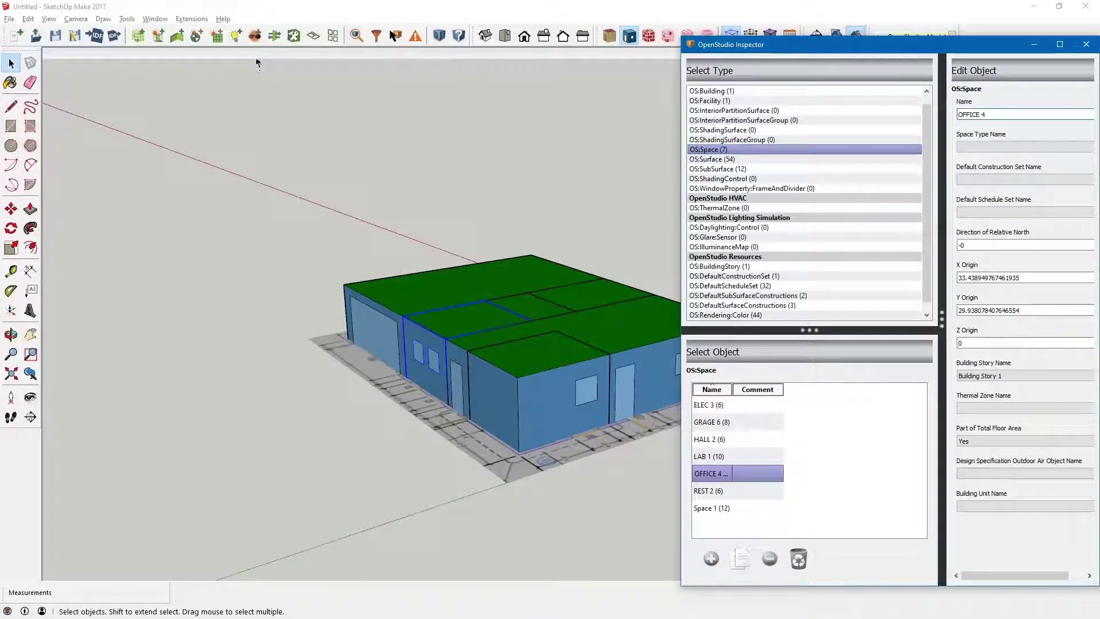
- Assign the space type 90.1-2010 - Office - ClosedOffice to the office space
{"action": "left_click", "coordinate": [296, 35]}
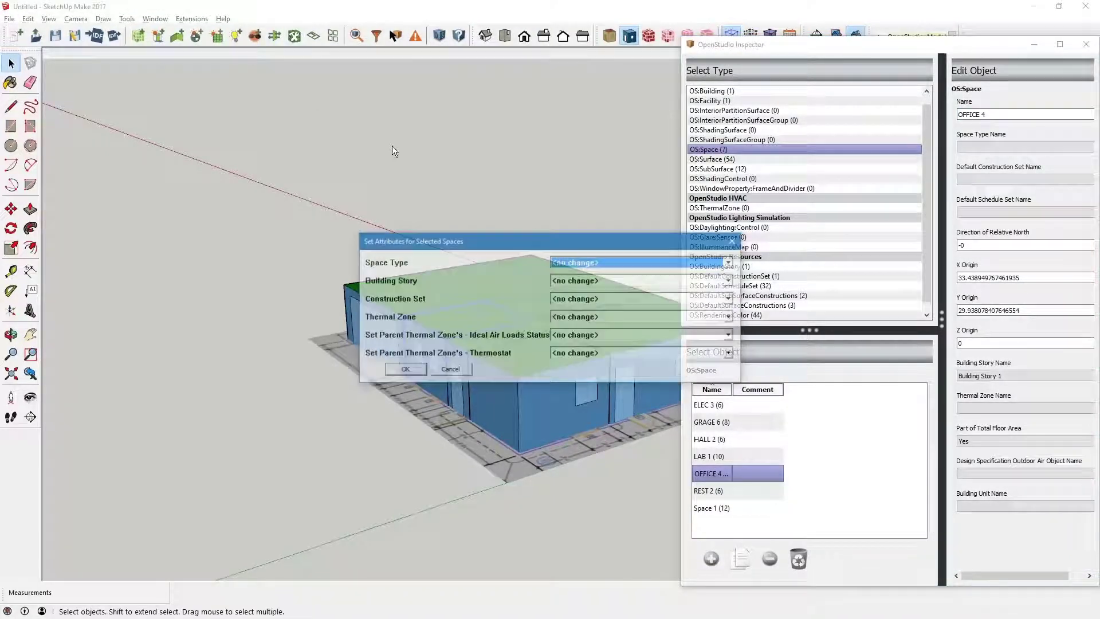
{"action": "left_click", "coordinate": [616, 262]}
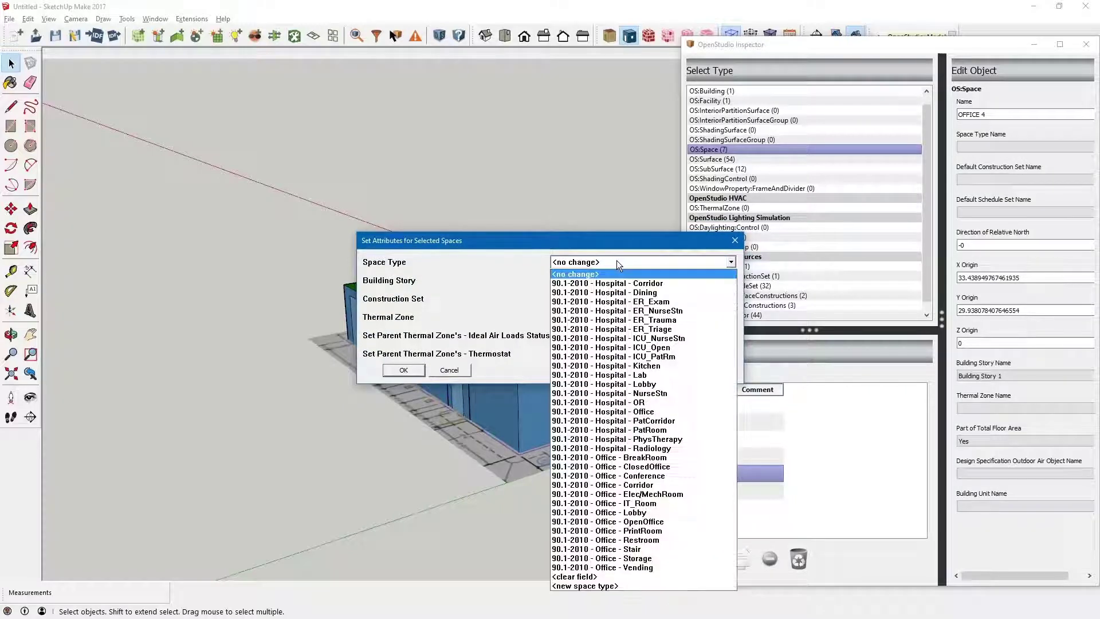
{"action": "left_click", "coordinate": [676, 466]}
{"action": "left_click", "coordinate": [403, 370]}
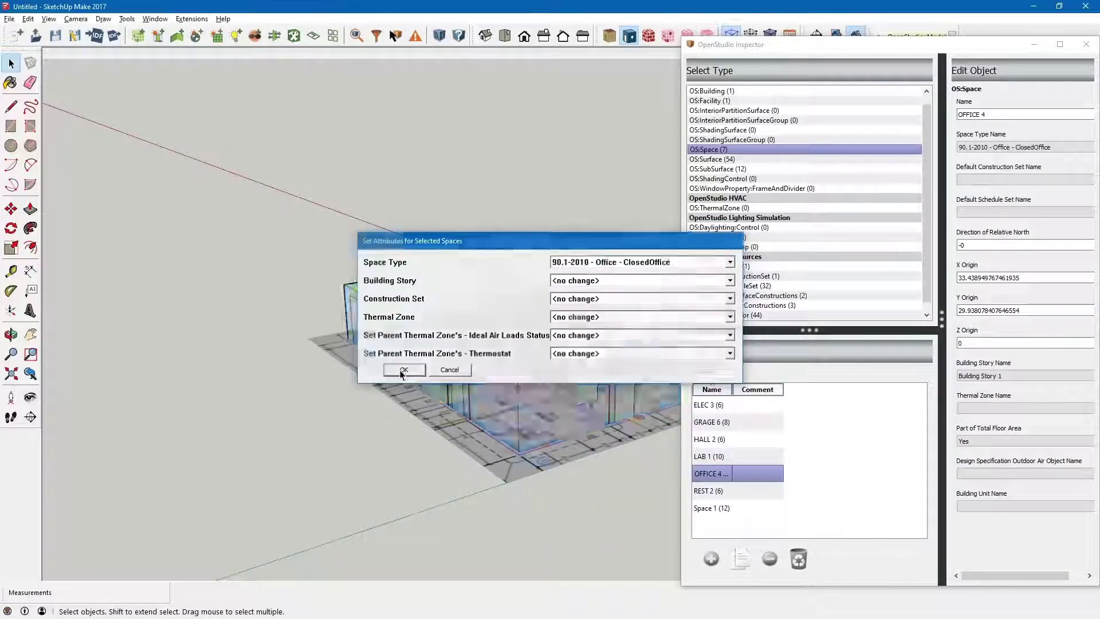
- Unhide the attic roof space and rename it as ATTIC
{"action": "left_click", "coordinate": [384, 298]}
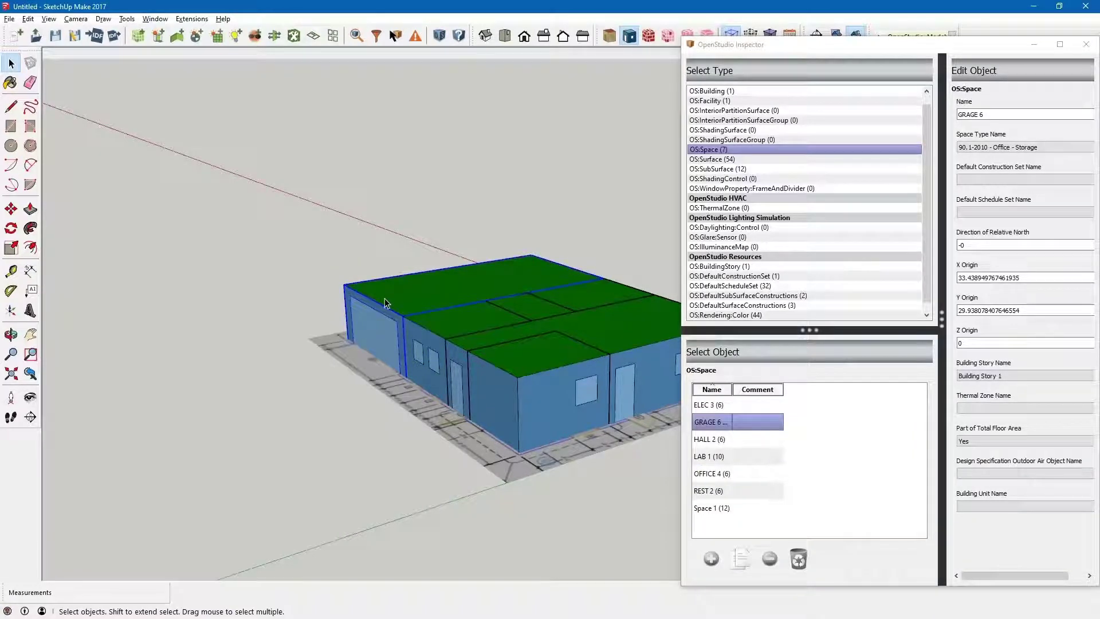
{"action": "left_click", "coordinate": [328, 250]}
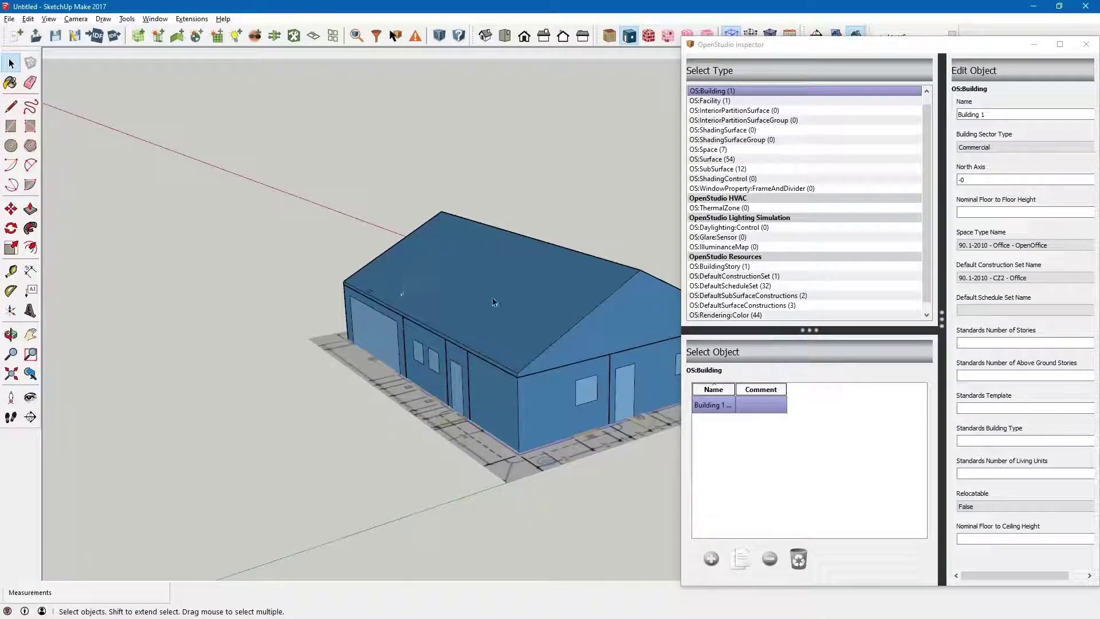
{"action": "left_click", "coordinate": [493, 298]}
{"action": "triple_click", "coordinate": [974, 114]}
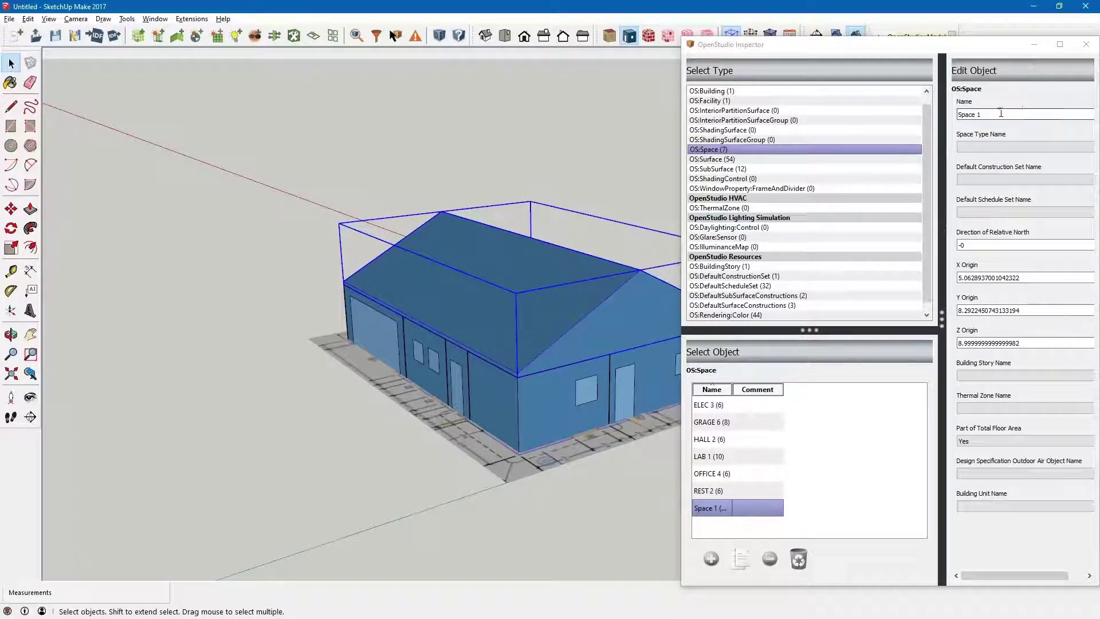
{"action": "type", "text": "ATTIC"}
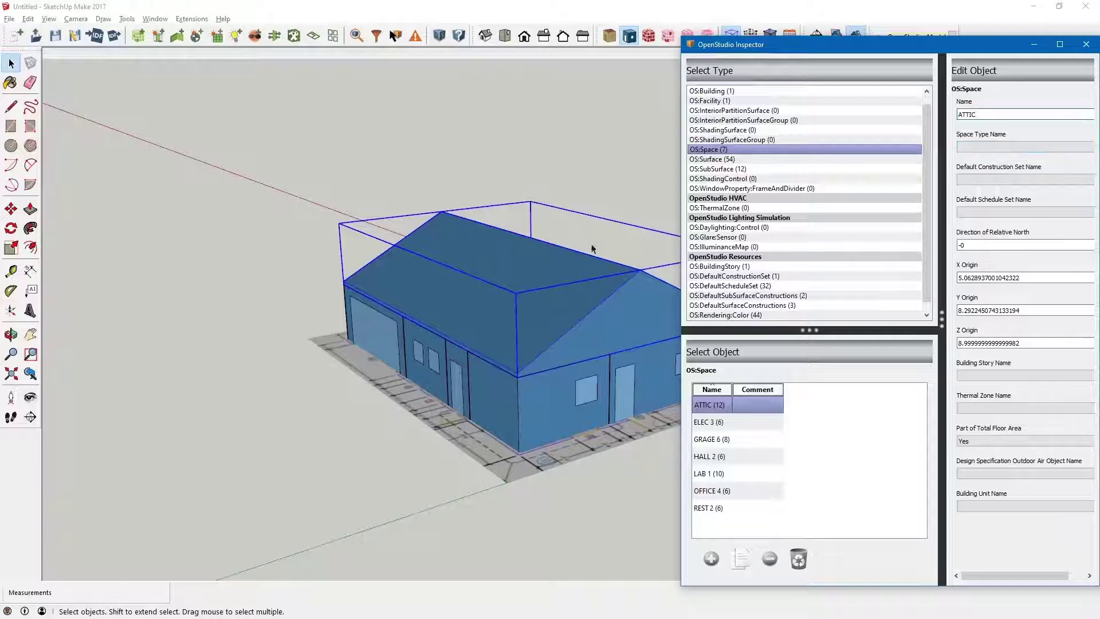
- Assign the space type 90.1-2010 - Office - Storage to the attic space
{"action": "left_click", "coordinate": [295, 37]}
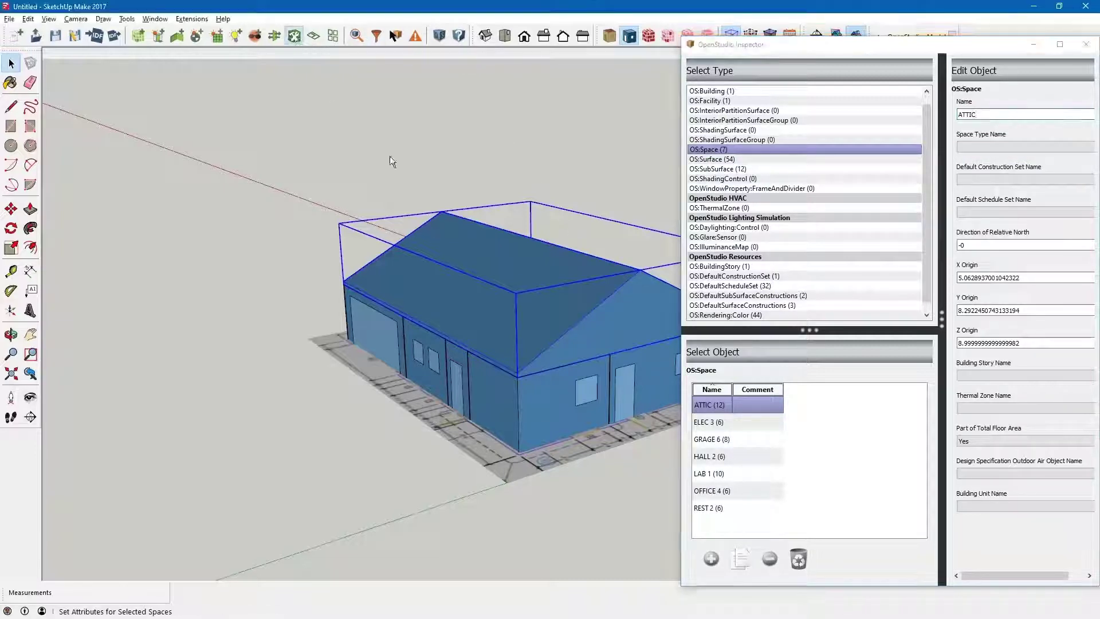
{"action": "left_click", "coordinate": [630, 262]}
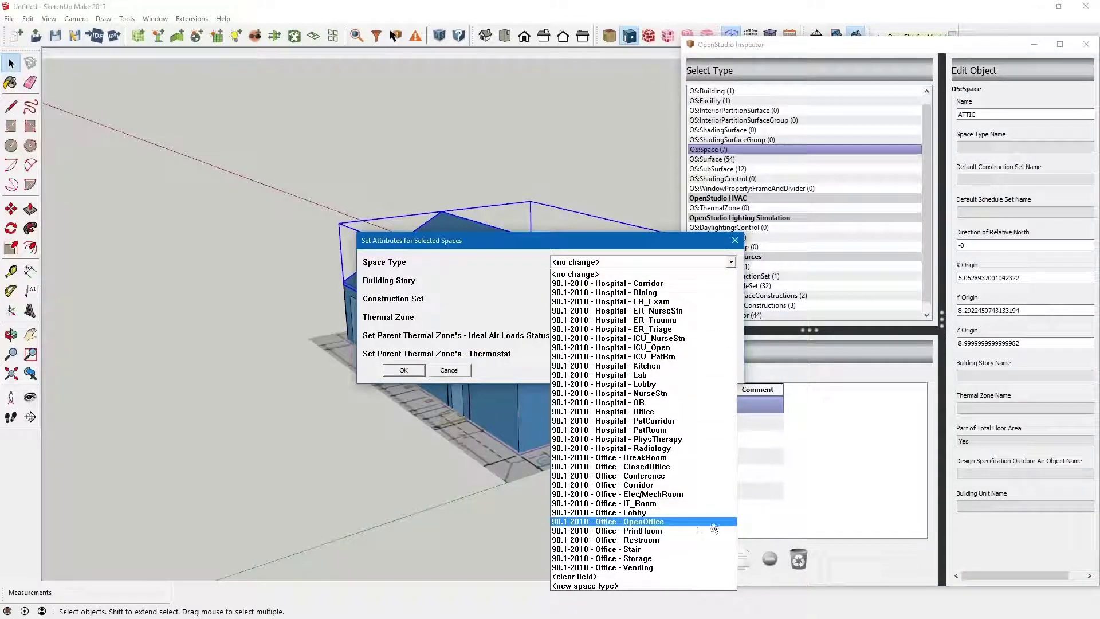
{"action": "left_click", "coordinate": [661, 557]}
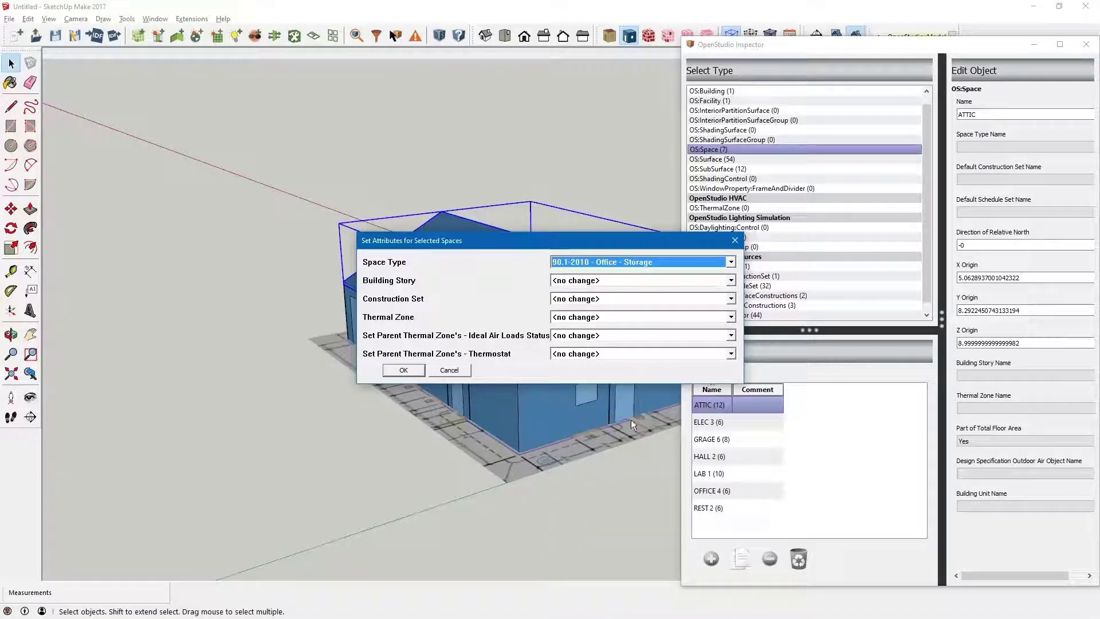
{"action": "left_click", "coordinate": [403, 371]}
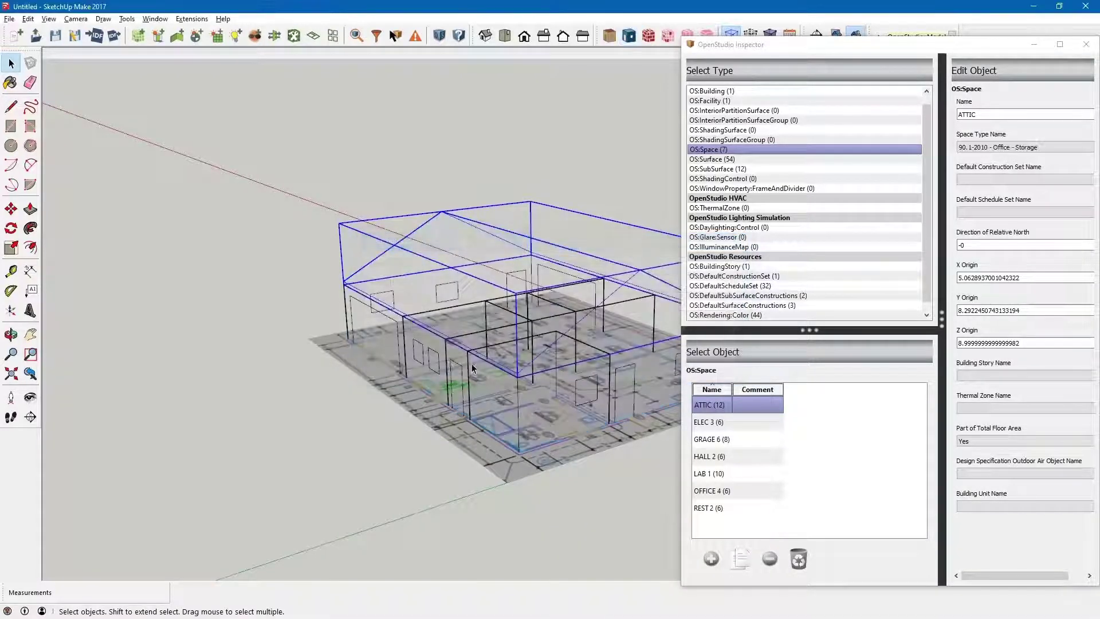
{"action": "left_click", "coordinate": [257, 209]}
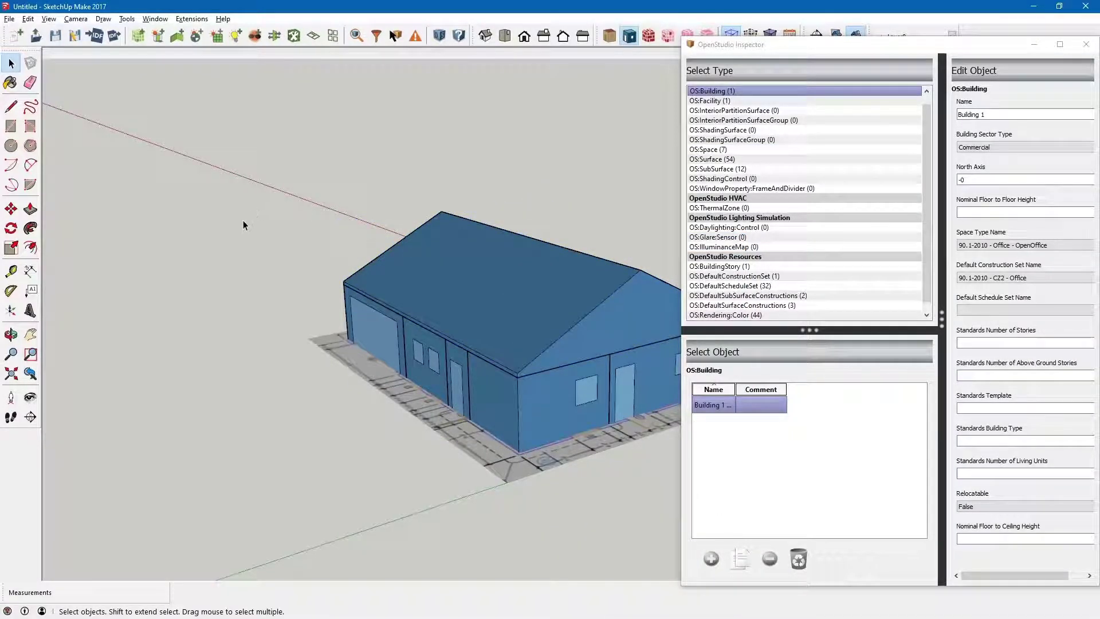
- Review the names and space types of the spaces in the OpenStudio Inspector, including LAB 1 and REST 2
{"action": "scroll", "coordinate": [242, 225], "scroll_direction": "down", "scroll_amount": 1}
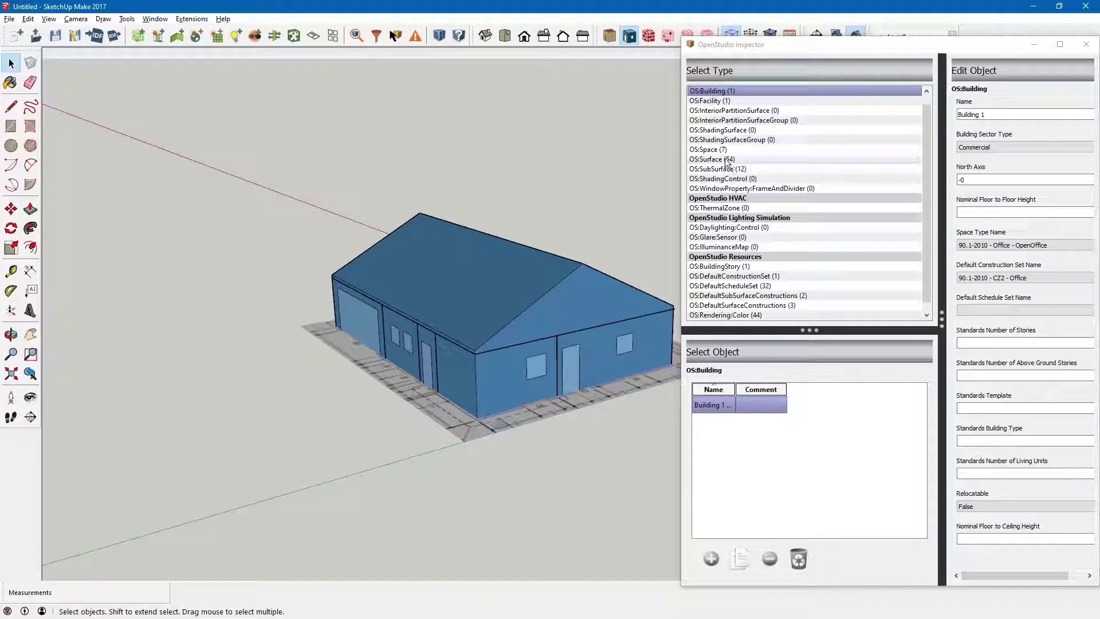
{"action": "left_click", "coordinate": [710, 148]}
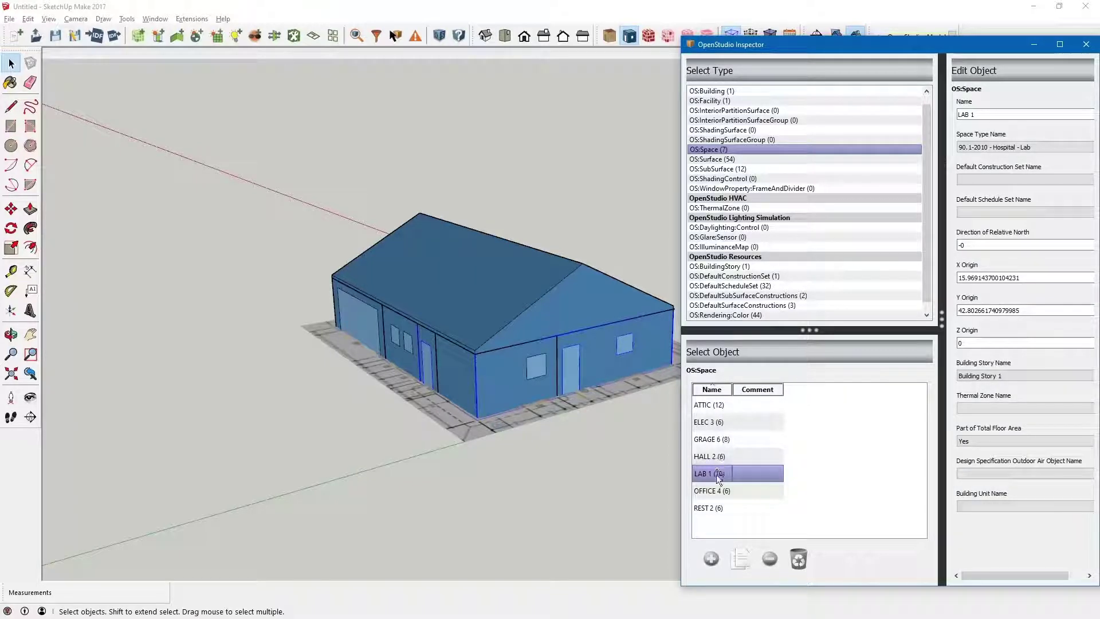
{"action": "left_click", "coordinate": [732, 510]}
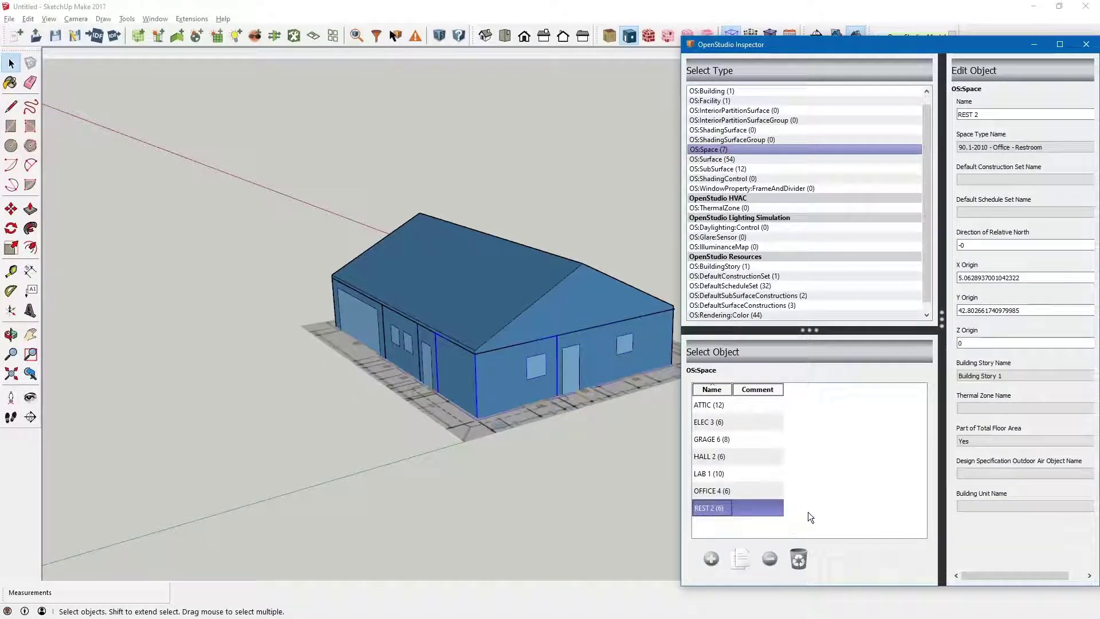
{"action": "left_click", "coordinate": [569, 473]}
- Switch to the modeling steps PDF in Acrobat Reader and highlight the step about adding new thermal zones
{"action": "key", "text": "alt+Tab"}
{"action": "key", "text": "alt+Tab"}
{"action": "key", "text": "alt+Tab"}
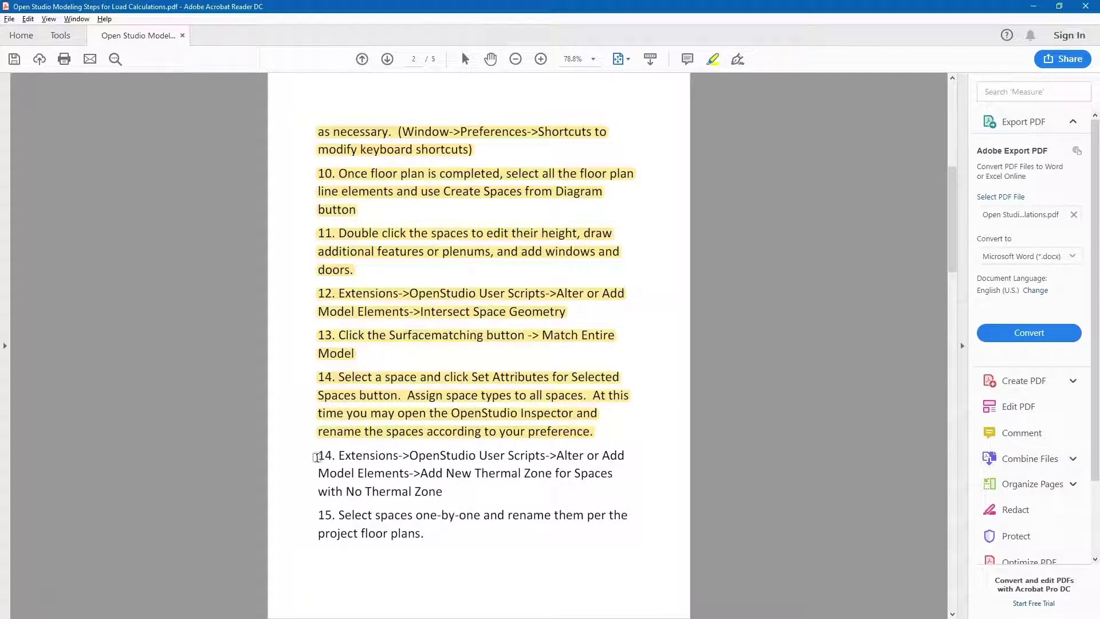
{"action": "mouse_move", "coordinate": [315, 455]}
{"action": "left_mouse_down"}
{"action": "mouse_move", "coordinate": [510, 472]}
{"action": "mouse_move", "coordinate": [453, 489]}
{"action": "left_mouse_up"}
- In SketchUp, run the user script Add New Thermal Zone For Spaces With No Thermal Zone, and check the zones and LAB 1's zone in the inspector
{"action": "key", "text": "alt+Tab"}
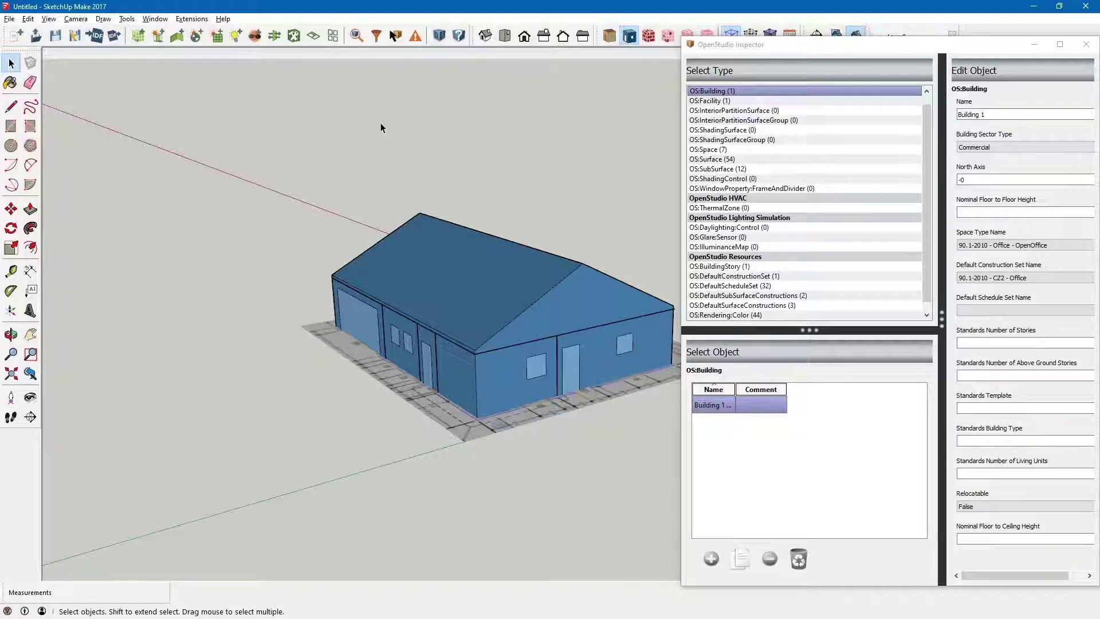
{"action": "left_click", "coordinate": [189, 19]}
{"action": "mouse_move", "coordinate": [205, 45]}
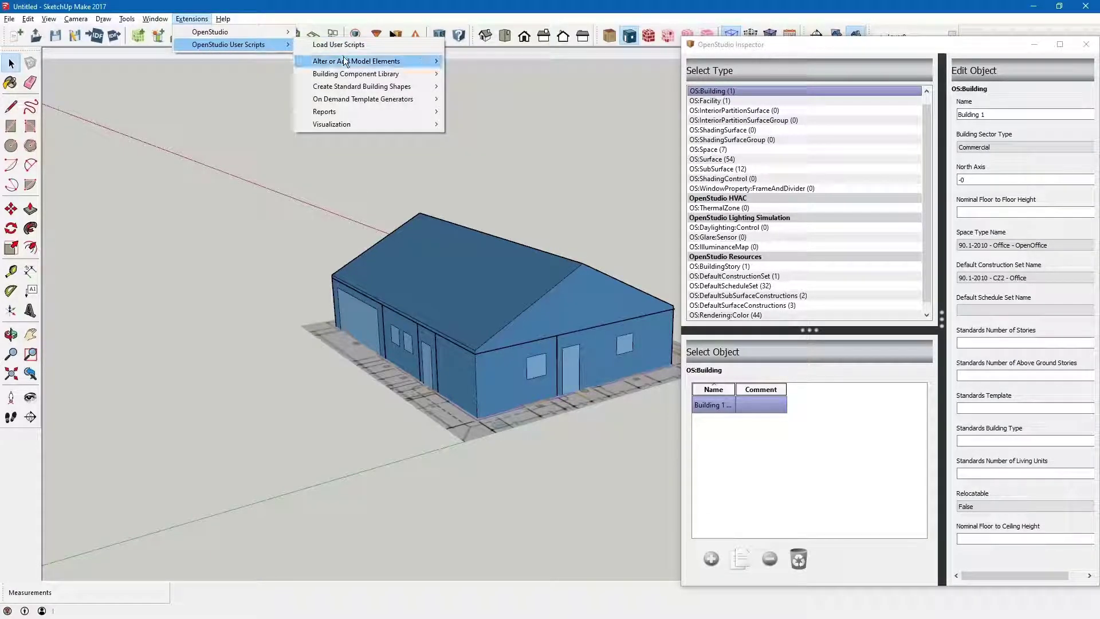
{"action": "mouse_move", "coordinate": [345, 61]}
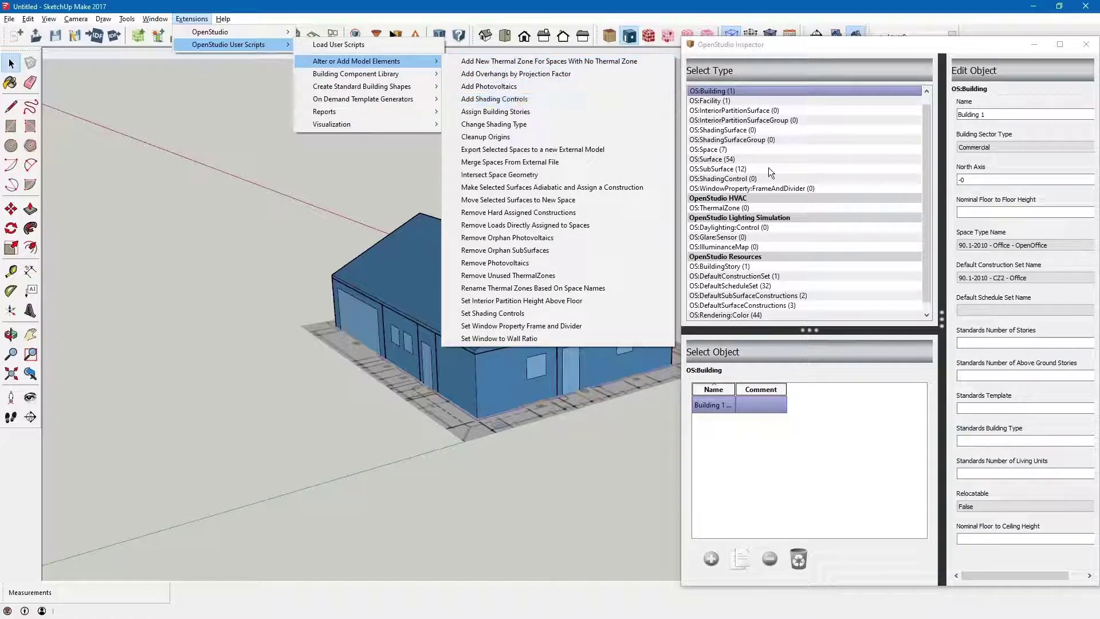
{"action": "left_click", "coordinate": [734, 210]}
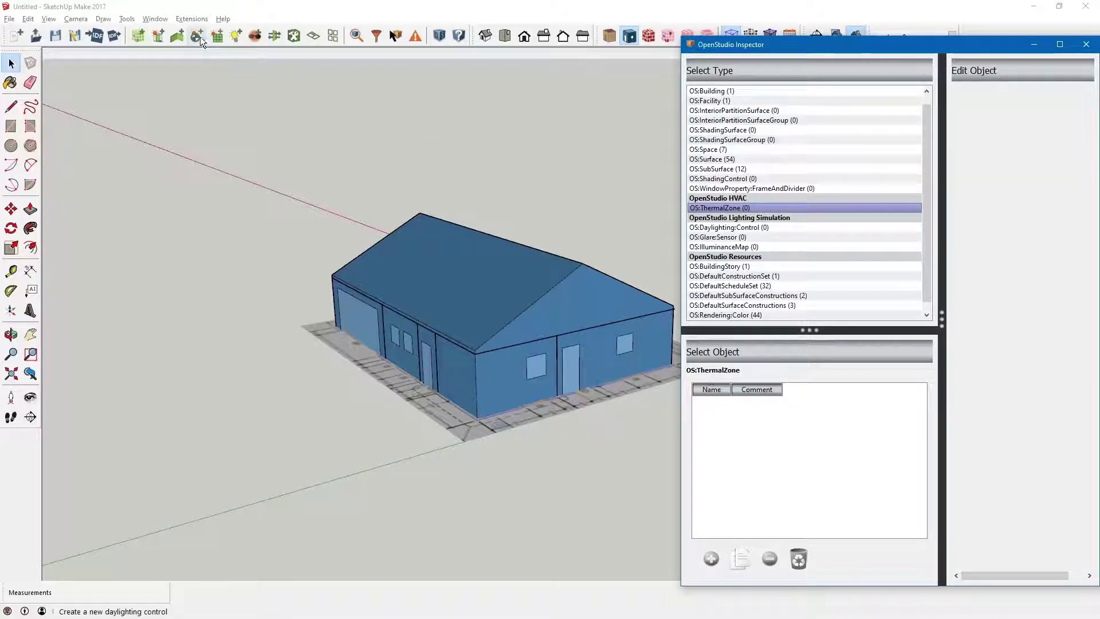
{"action": "left_click", "coordinate": [192, 19]}
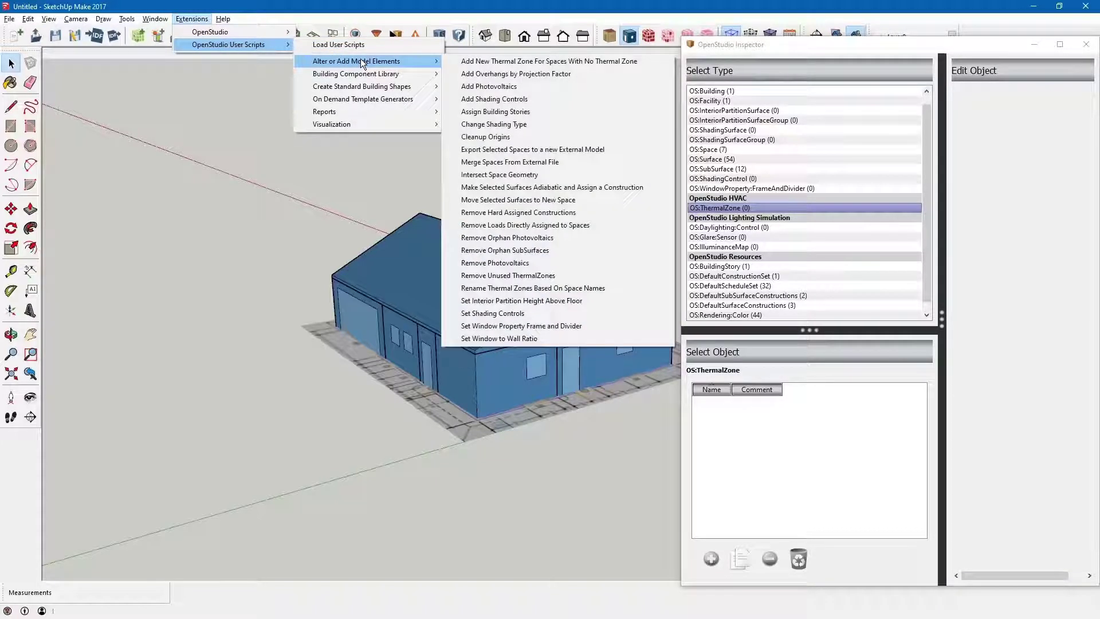
{"action": "left_click", "coordinate": [499, 60]}
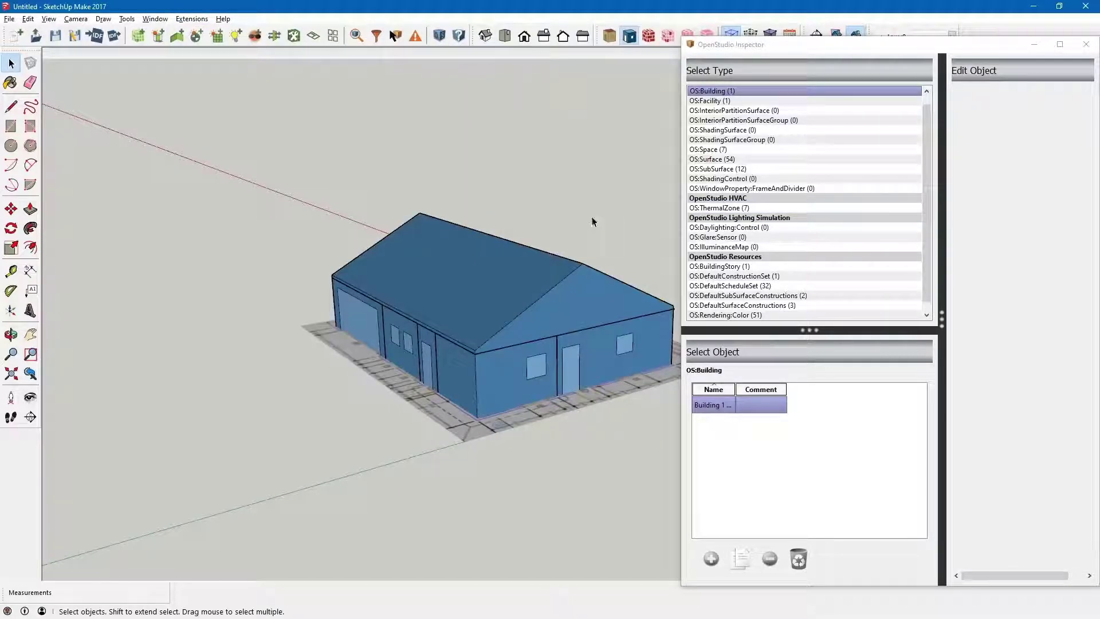
{"action": "left_click", "coordinate": [727, 207]}
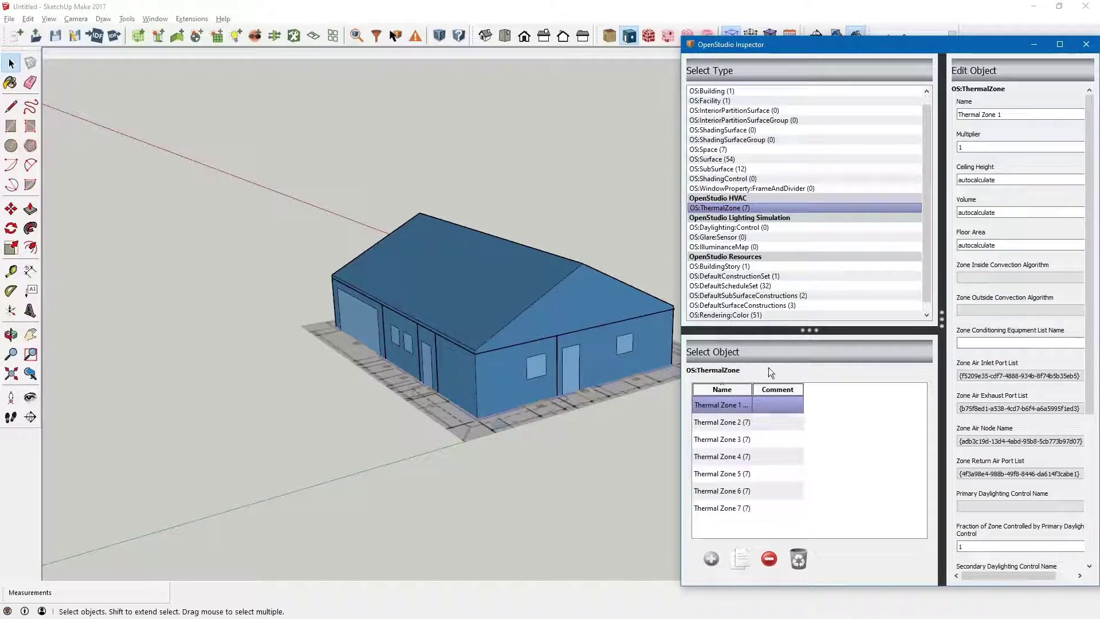
{"action": "left_click", "coordinate": [718, 152]}
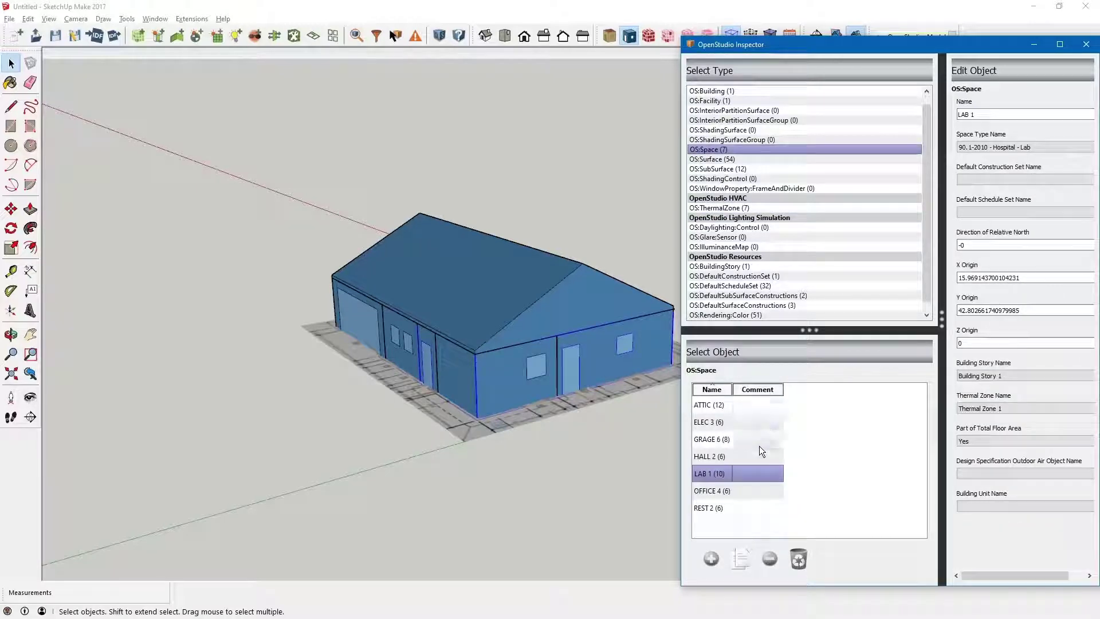
- Switch to the modeling steps PDF, highlight step 15 about renaming spaces per the floor plans, and read step 16
{"action": "key", "text": "alt+Tab"}
{"action": "key", "text": "alt+Tab"}
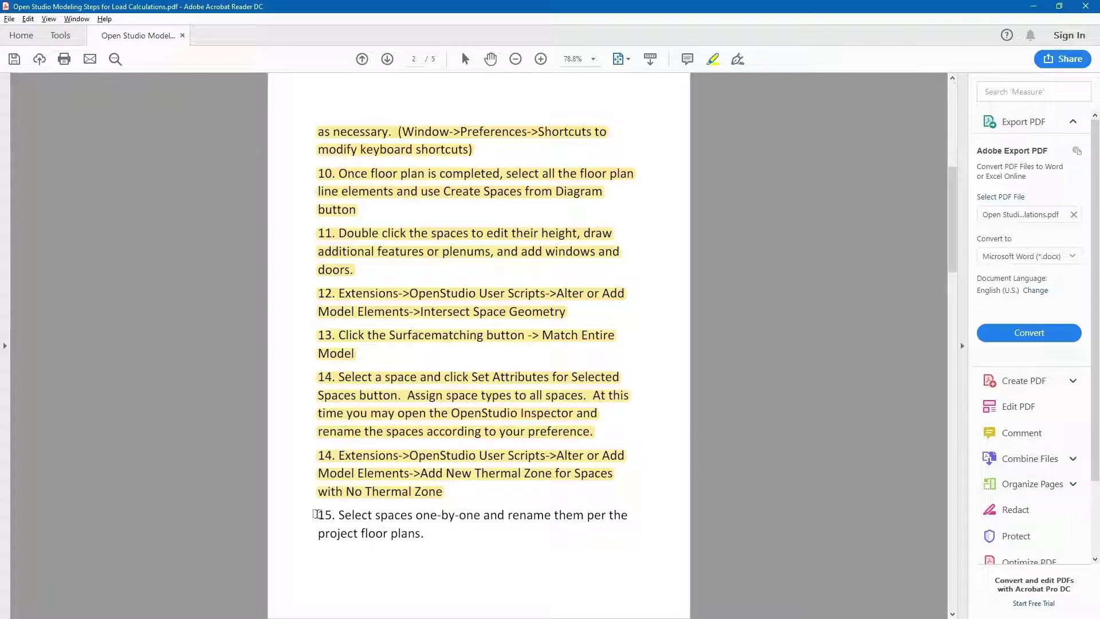
{"action": "left_click_drag", "start_coordinate": [314, 513], "coordinate": [467, 531]}
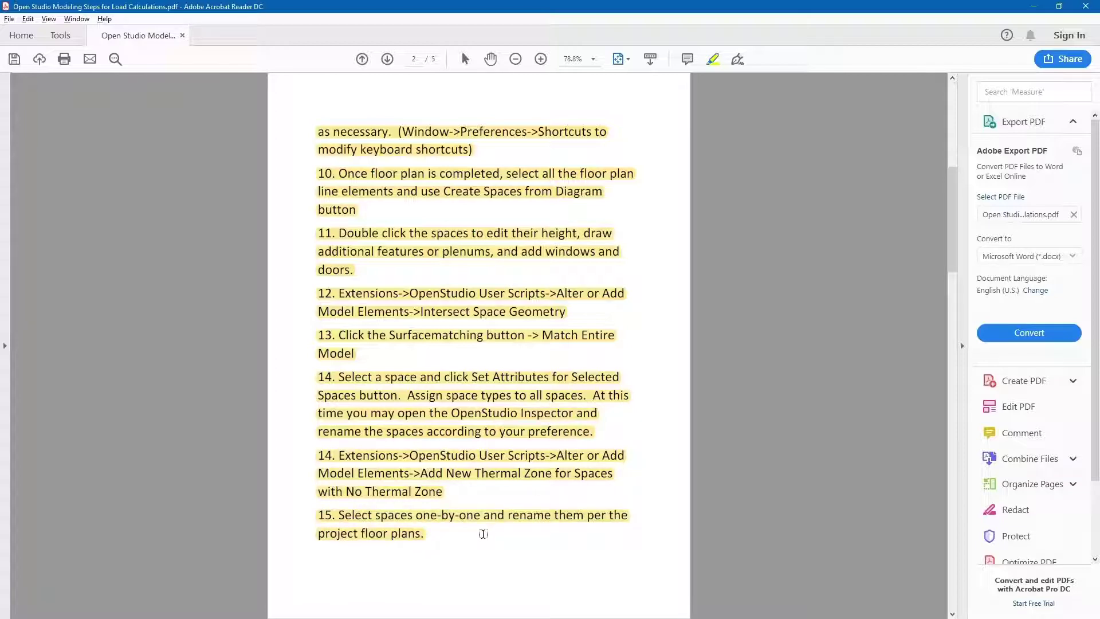
{"action": "scroll", "coordinate": [483, 534], "scroll_direction": "down", "scroll_amount": 2}
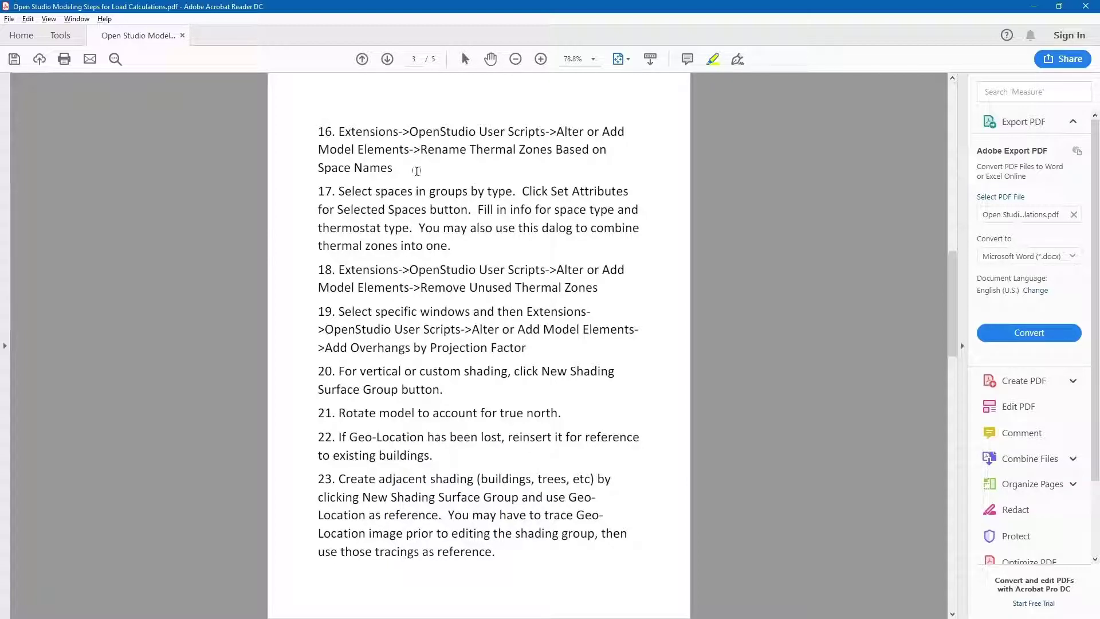
- In SketchUp, run the user script Rename Thermal Zones Based On Space Names and check the zone names in the OpenStudio Inspector
{"action": "key", "text": "alt+Tab"}
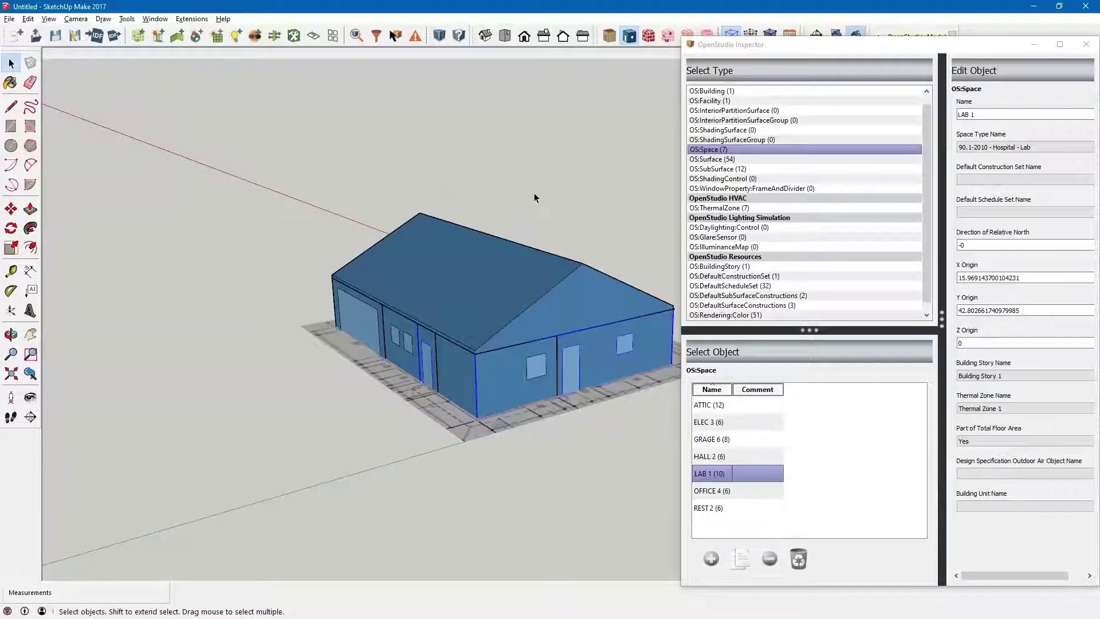
{"action": "left_click", "coordinate": [191, 20]}
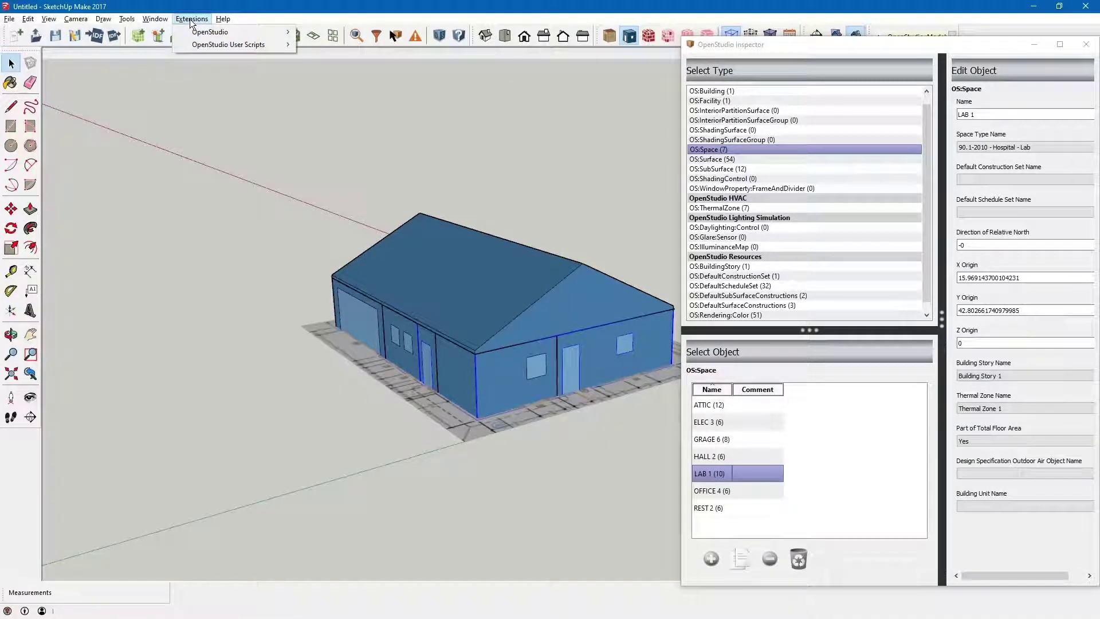
{"action": "mouse_move", "coordinate": [207, 46]}
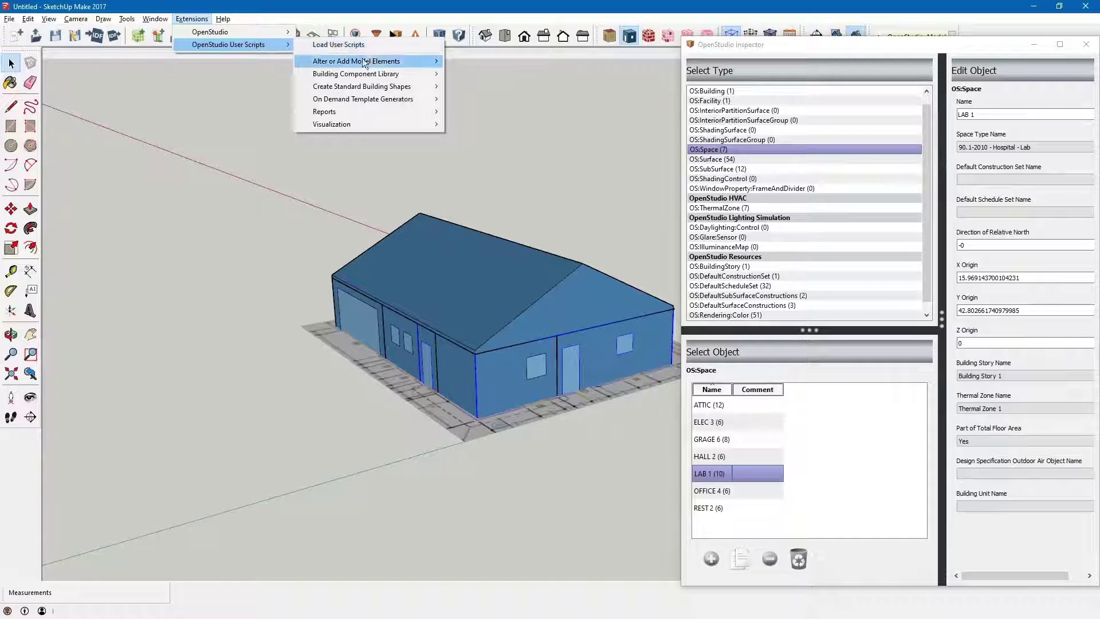
{"action": "mouse_move", "coordinate": [377, 62]}
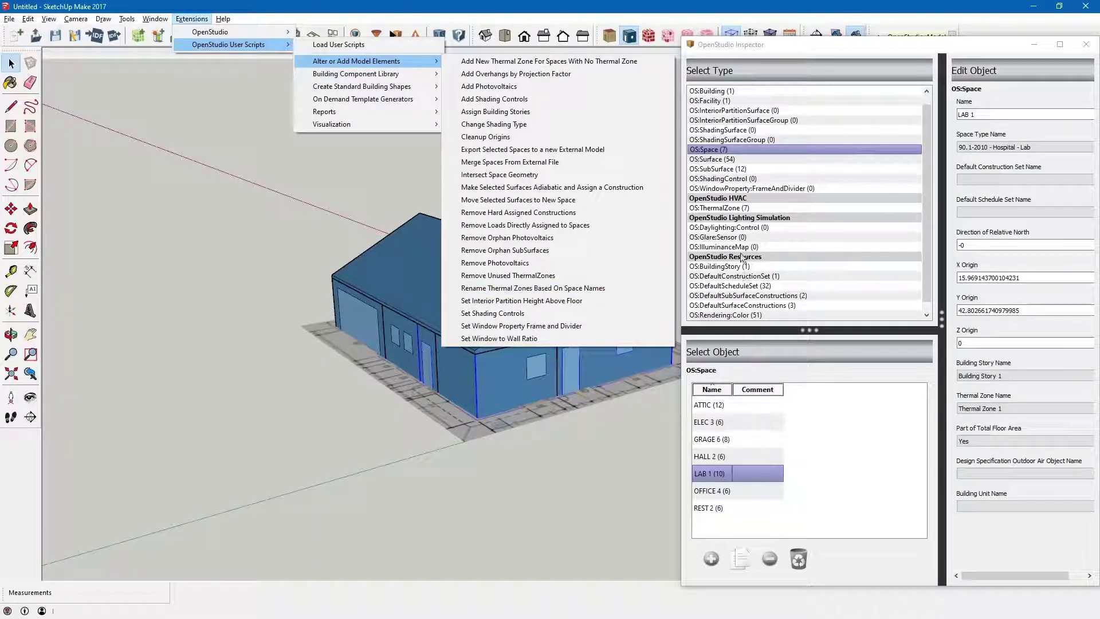
{"action": "left_click", "coordinate": [731, 209]}
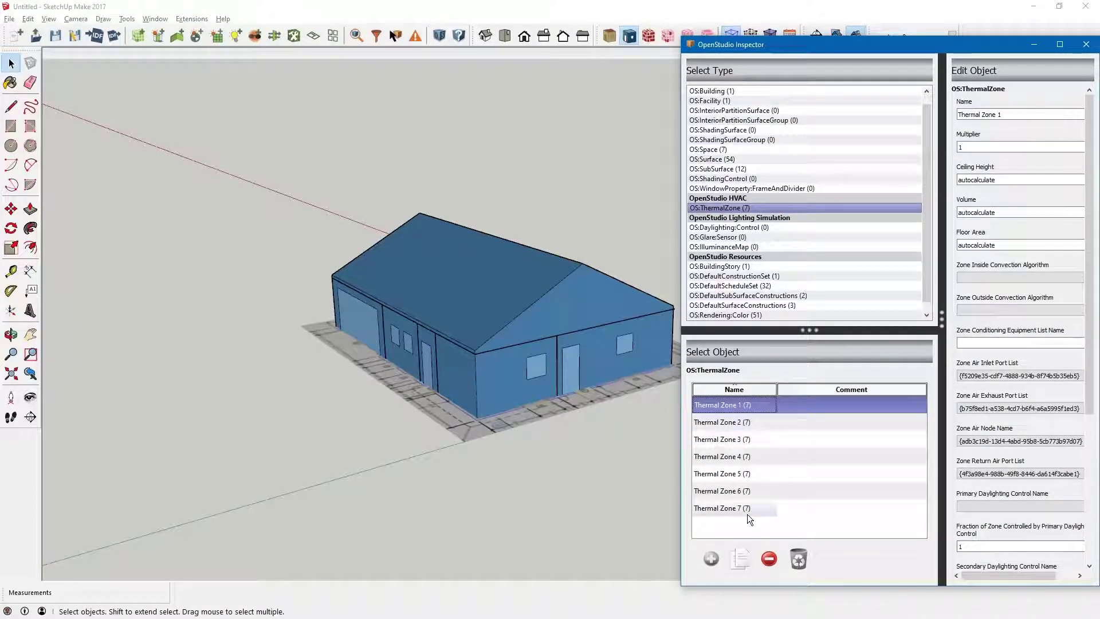
{"action": "left_click", "coordinate": [183, 18]}
{"action": "mouse_move", "coordinate": [271, 44]}
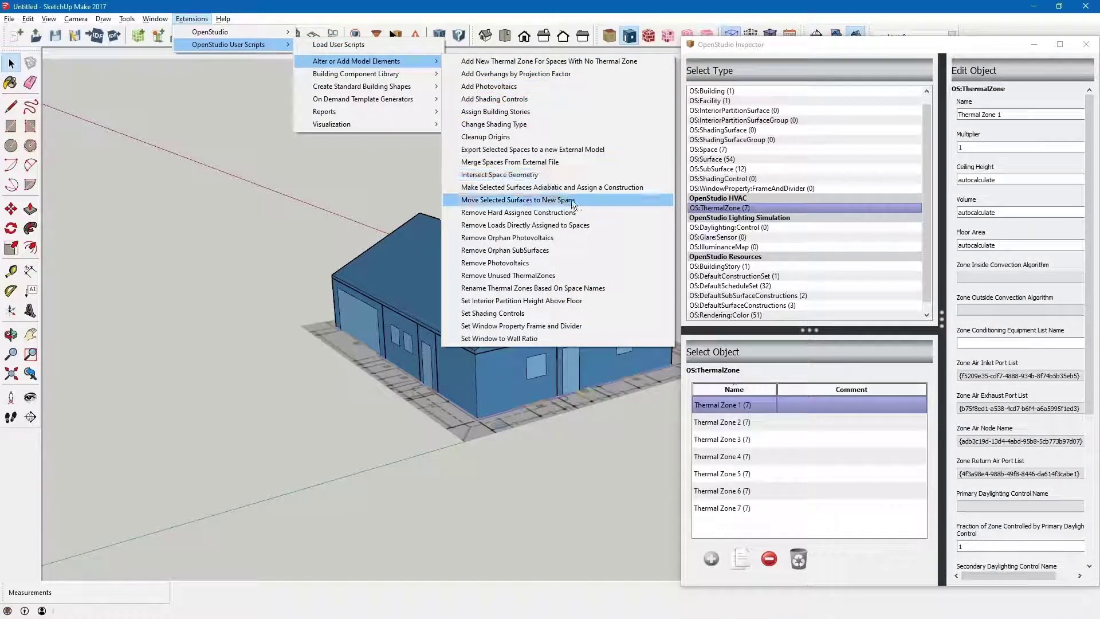
{"action": "left_click", "coordinate": [562, 288]}
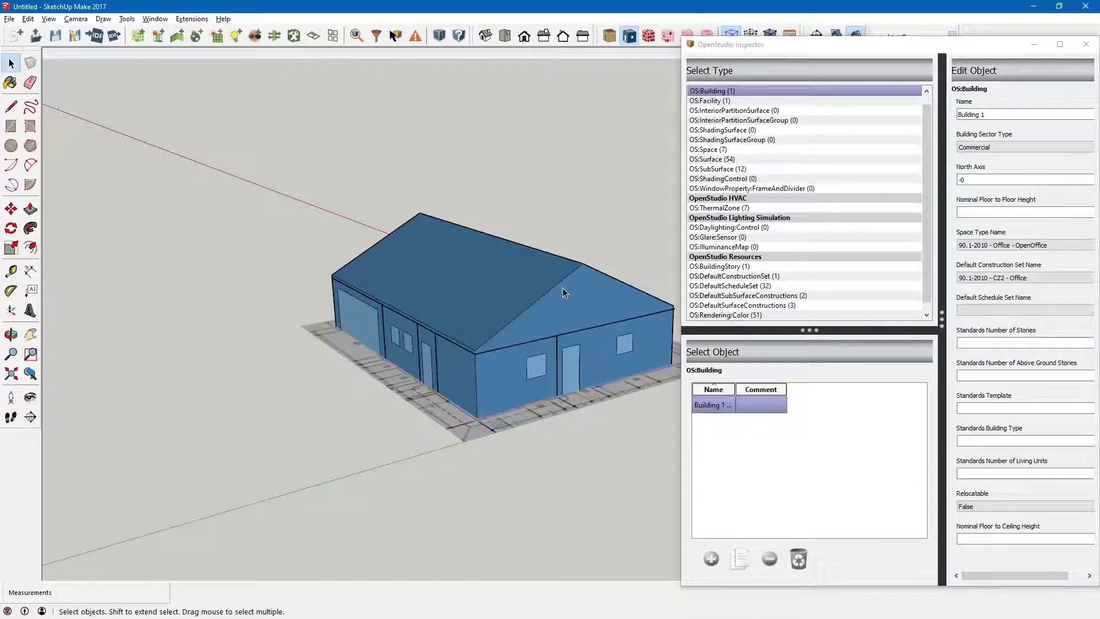
{"action": "left_click", "coordinate": [736, 210]}
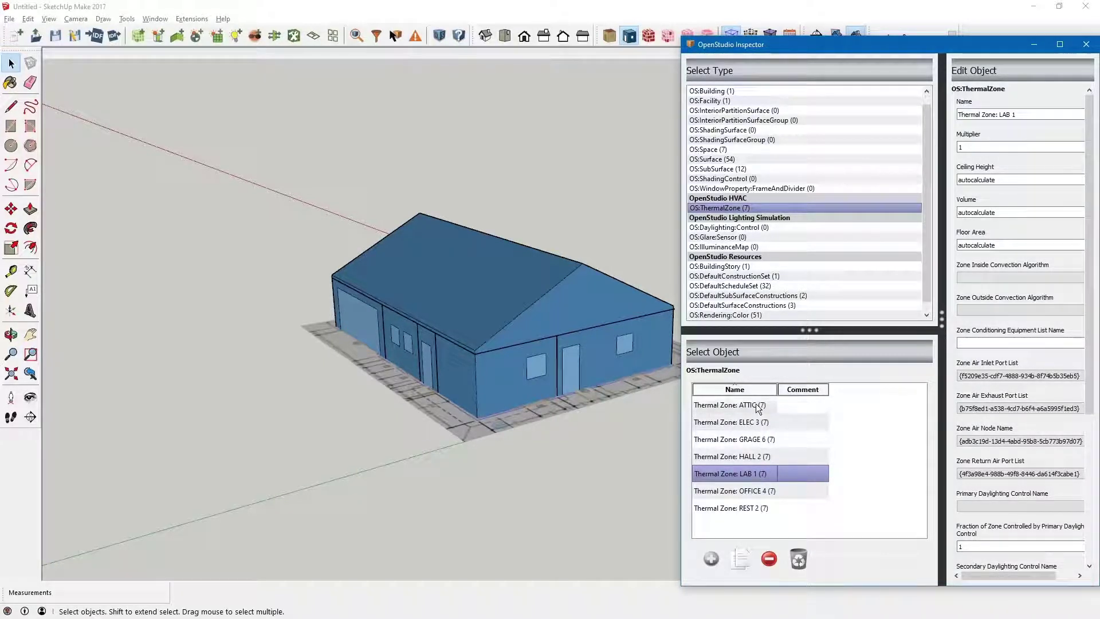
- Switch to the modeling steps PDF in Acrobat Reader and highlight step 16 about renaming thermal zones based on space names
{"action": "key", "text": "alt+Tab"}
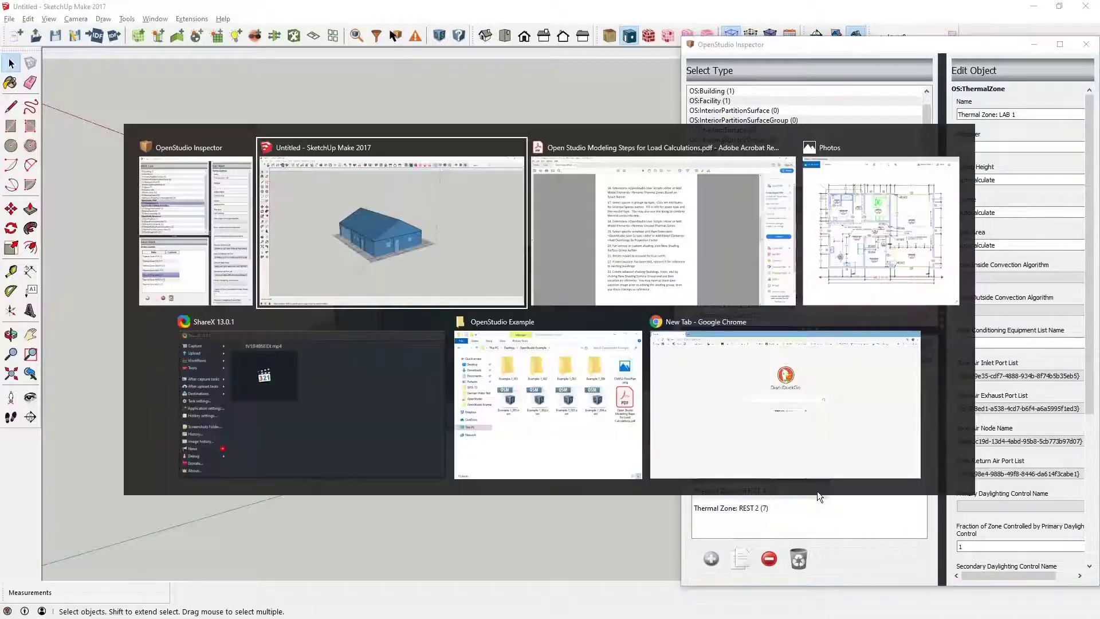
{"action": "key", "text": "alt+Tab"}
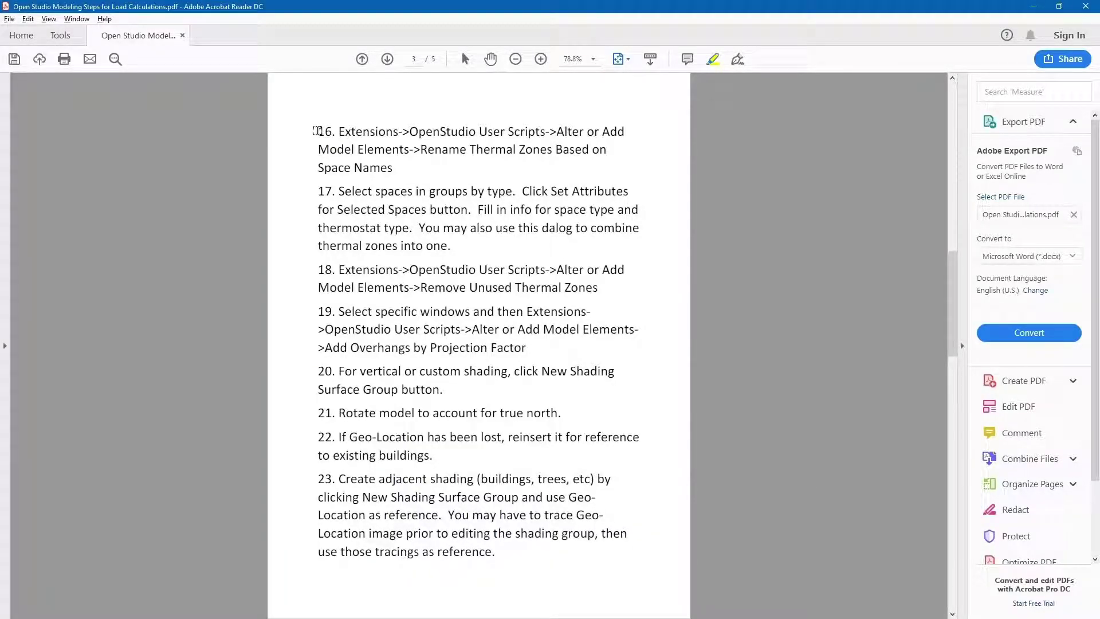
{"action": "left_click_drag", "start_coordinate": [316, 131], "coordinate": [393, 167]}
{"action": "left_click", "coordinate": [380, 164]}
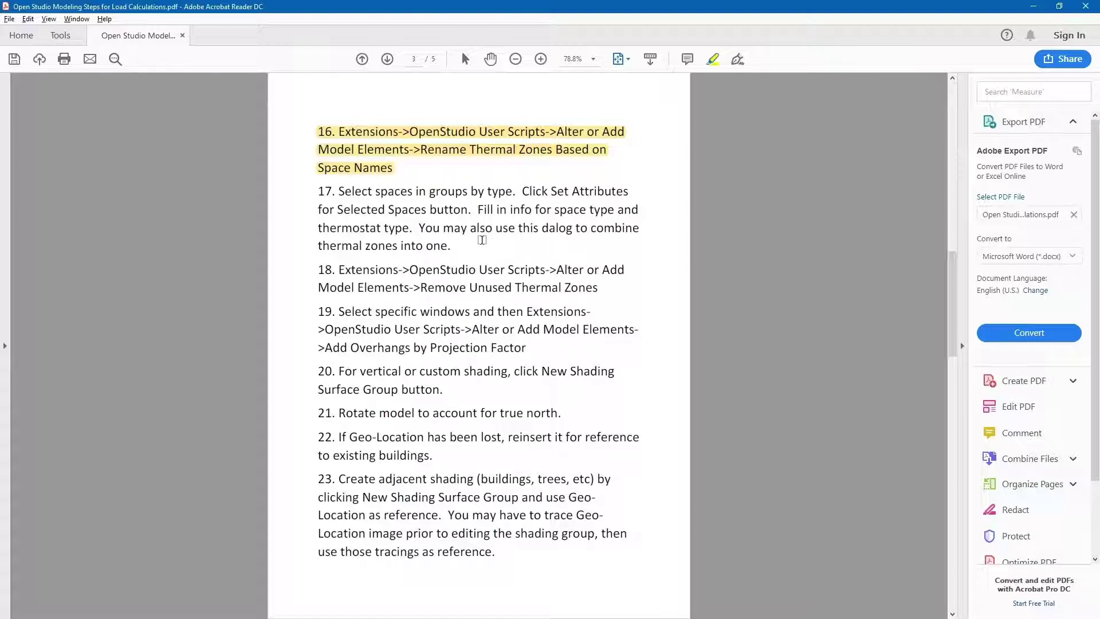
- Back in SketchUp, uncover the toolbar behind the inspector, render the model by thermal zone, and hide the attic
{"action": "key", "text": "alt+Tab"}
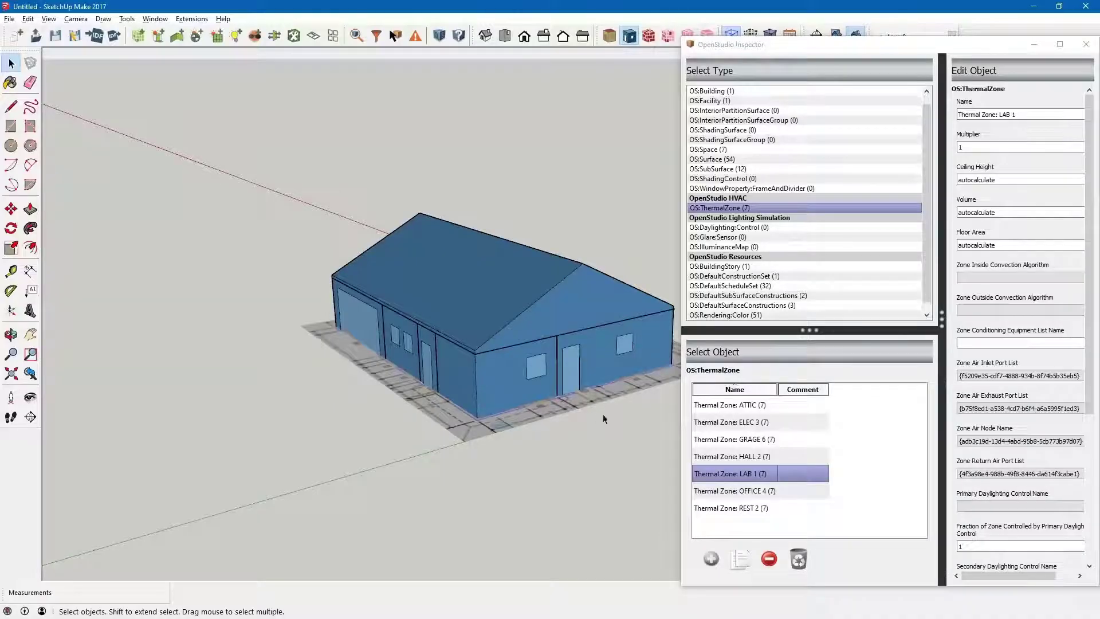
{"action": "middle_click_drag", "start_coordinate": [605, 420], "coordinate": [610, 424]}
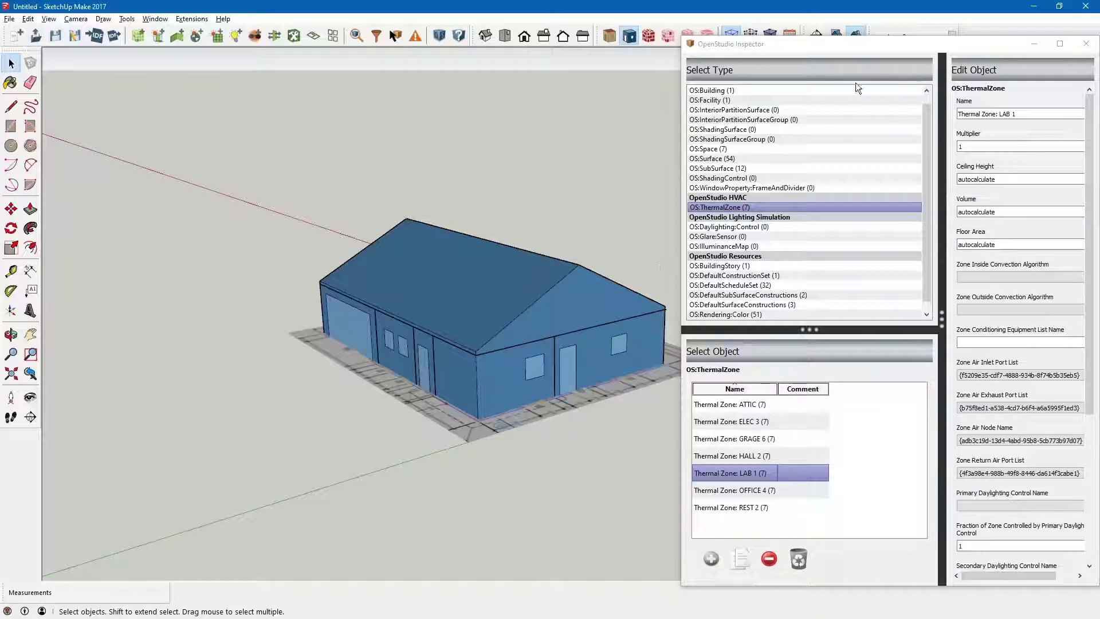
{"action": "left_click_drag", "start_coordinate": [892, 39], "coordinate": [891, 52]}
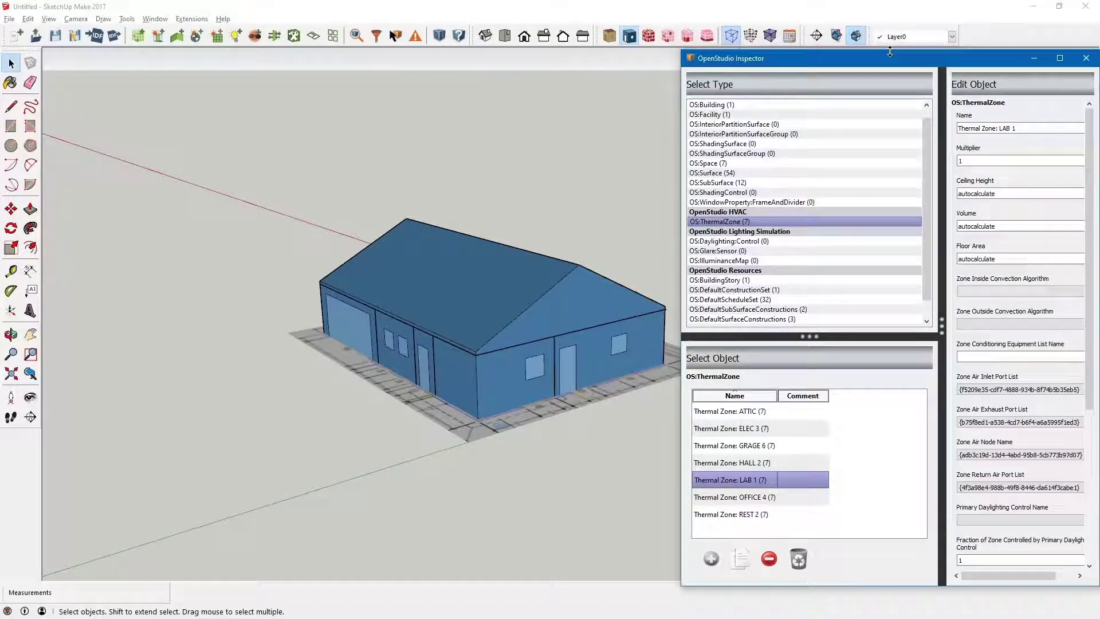
{"action": "left_click", "coordinate": [689, 36]}
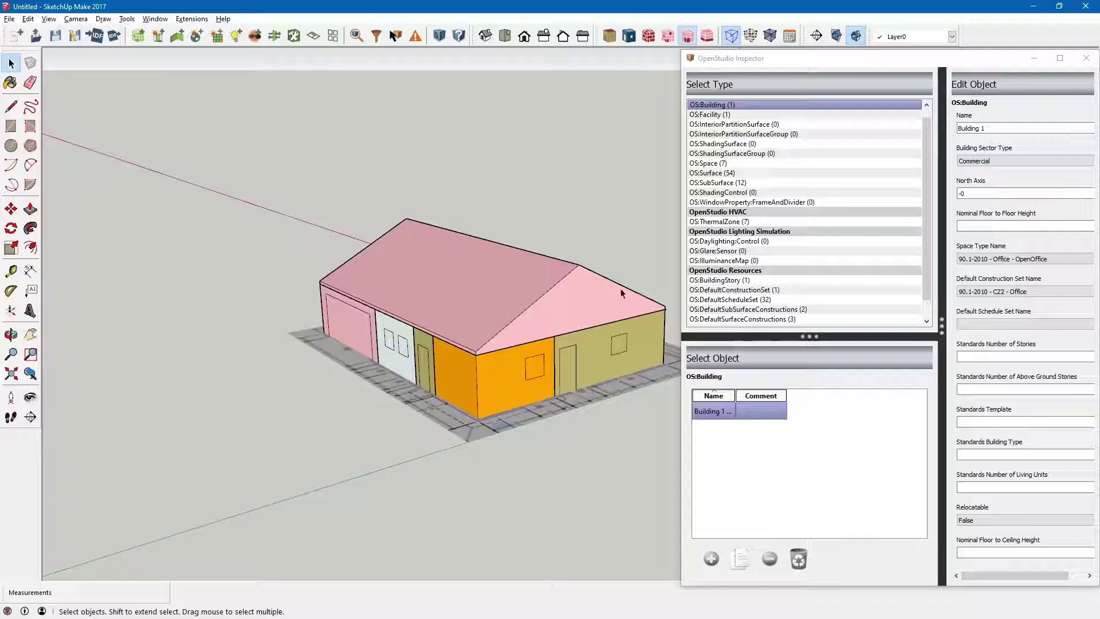
{"action": "right_click", "coordinate": [503, 276]}
{"action": "left_click", "coordinate": [537, 310]}
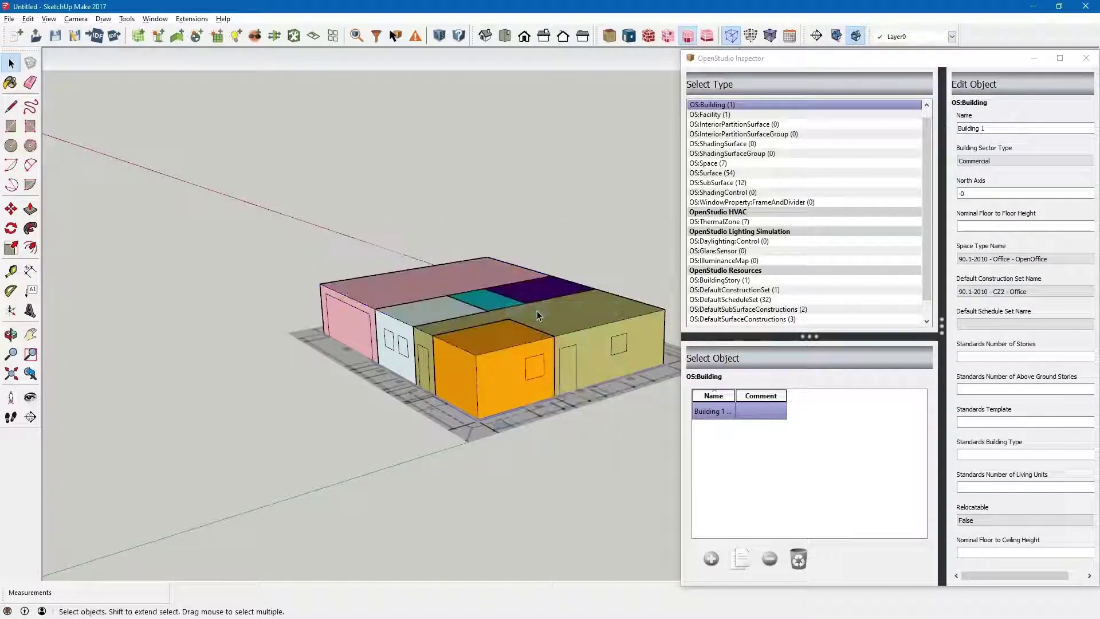
- Select the HALL 2 and OFFICE 4 spaces together and assign both to Thermal Zone: OFFICE 4 through Set Attributes for Selected Spaces
{"action": "scroll", "coordinate": [462, 297], "scroll_direction": "up", "scroll_amount": 3}
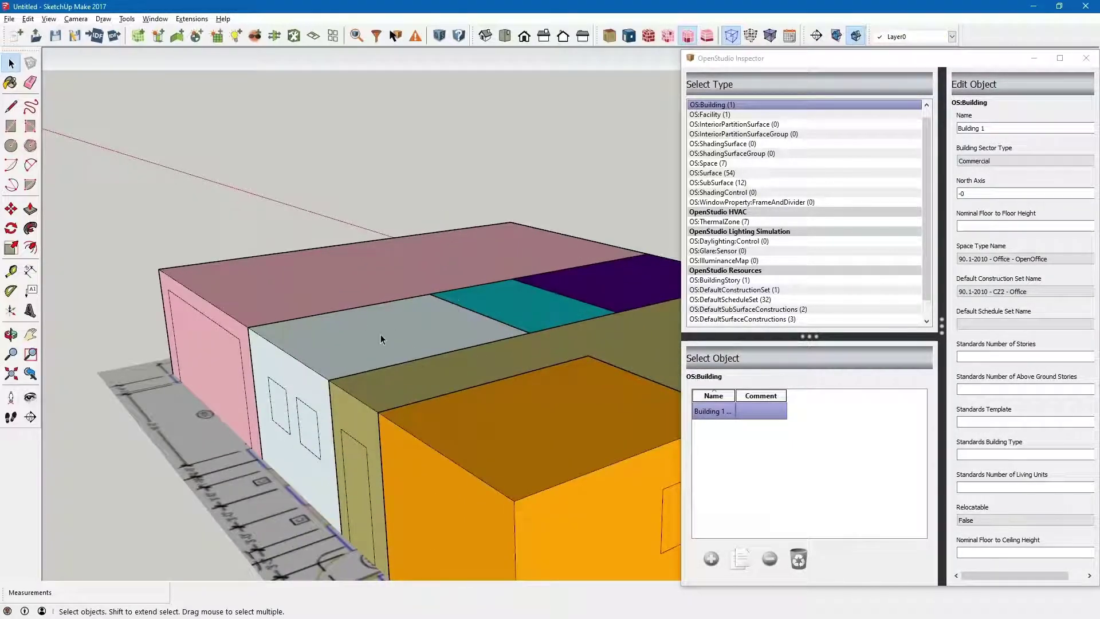
{"action": "scroll", "coordinate": [381, 334], "scroll_direction": "down", "scroll_amount": 1}
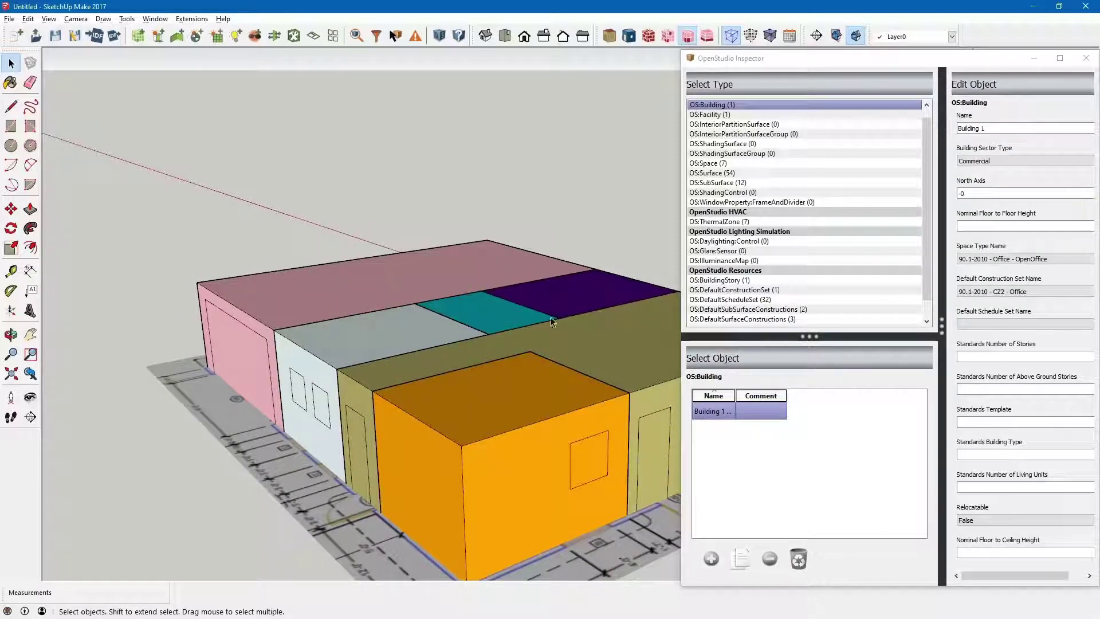
{"action": "left_click", "coordinate": [495, 319]}
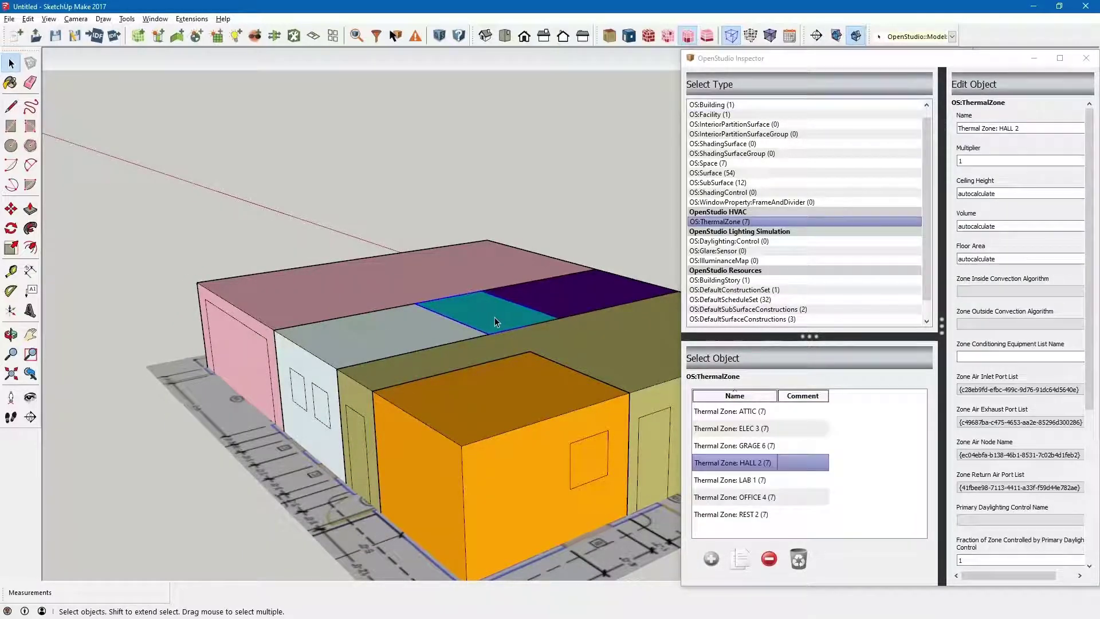
{"action": "left_click", "coordinate": [417, 328]}
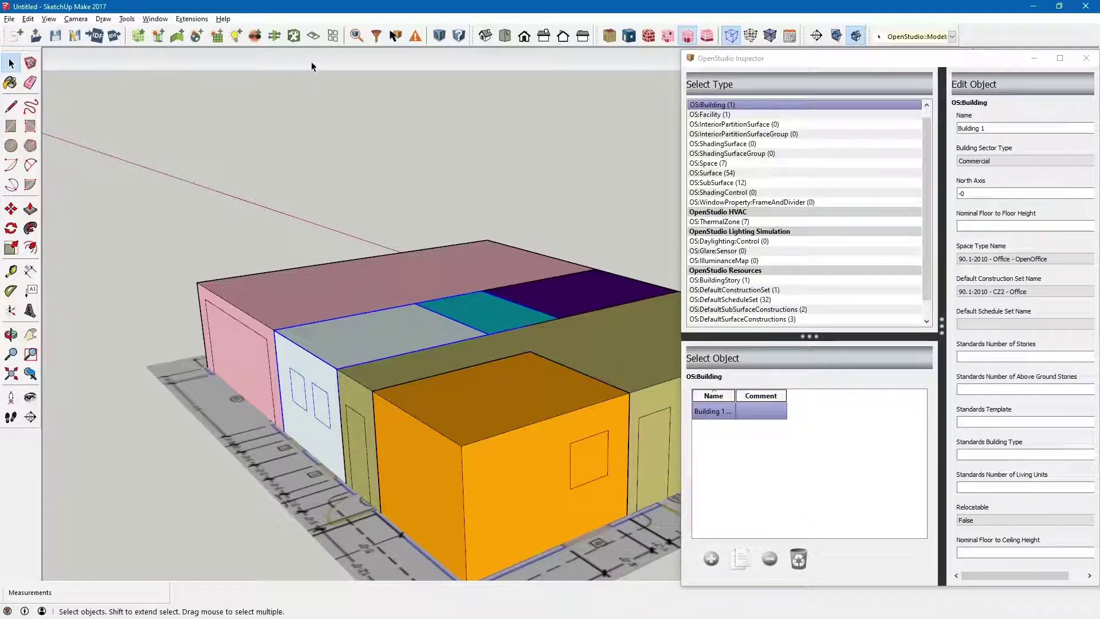
{"action": "left_click", "coordinate": [293, 36]}
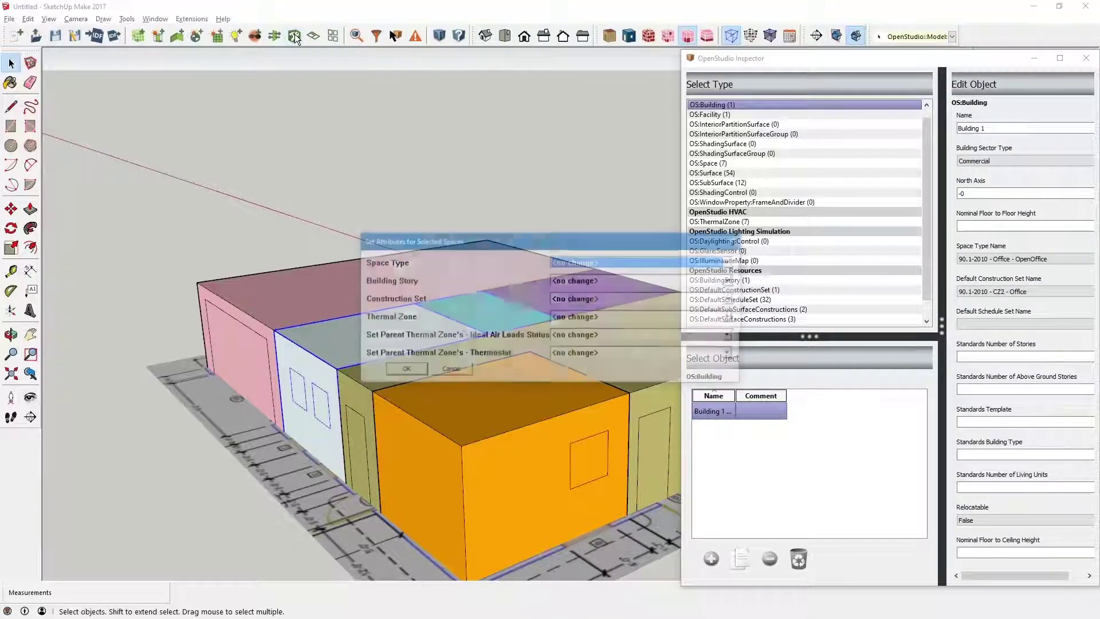
{"action": "left_click", "coordinate": [621, 317]}
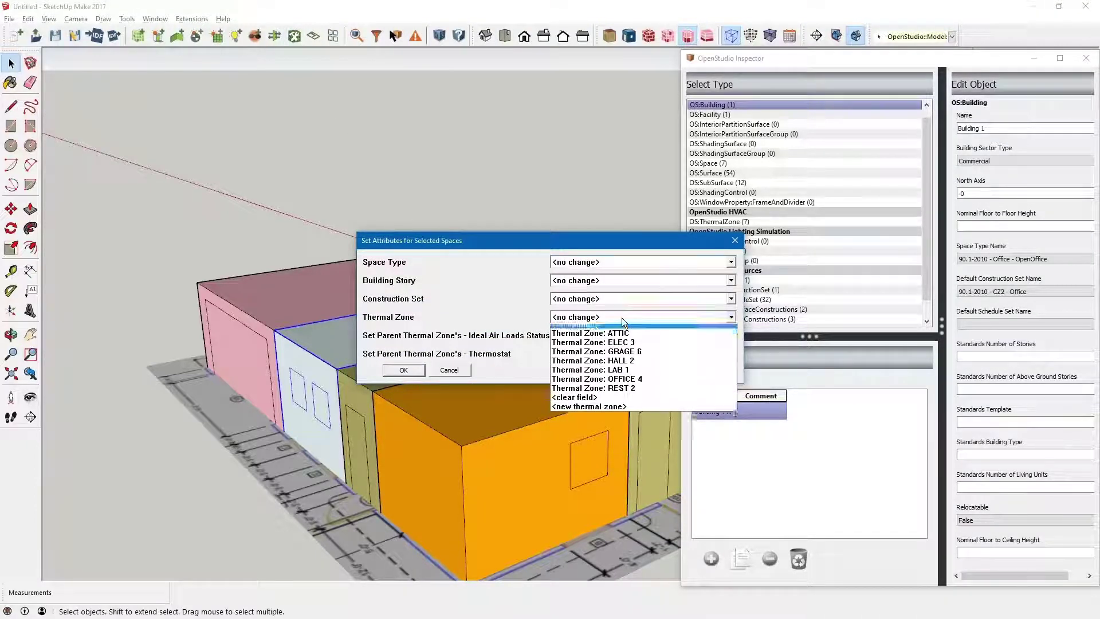
{"action": "left_click", "coordinate": [630, 385]}
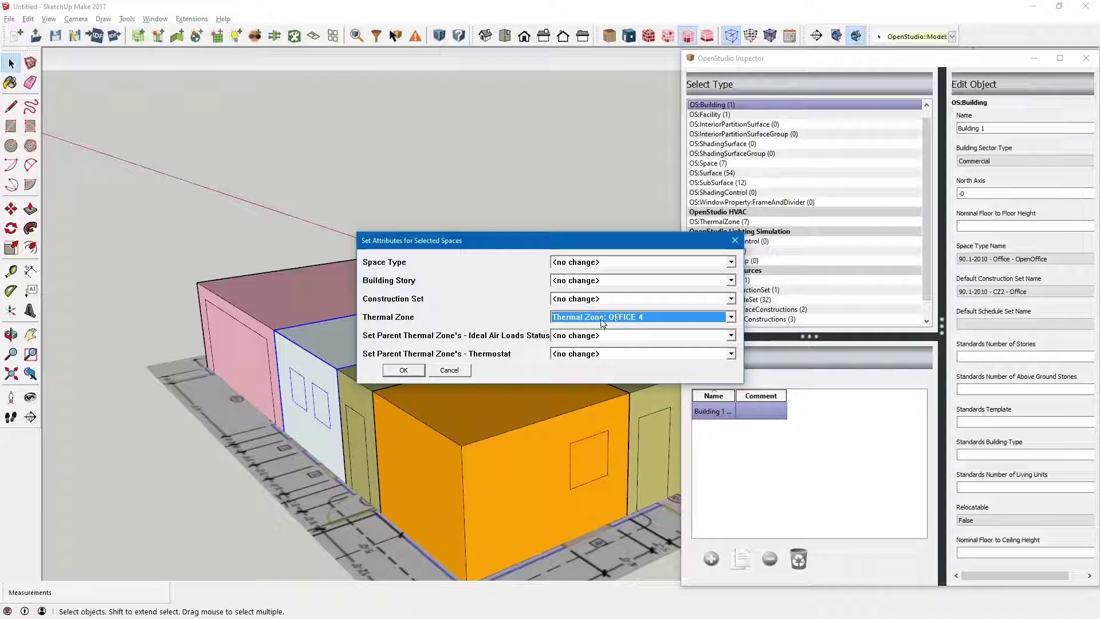
{"action": "left_click", "coordinate": [408, 369]}
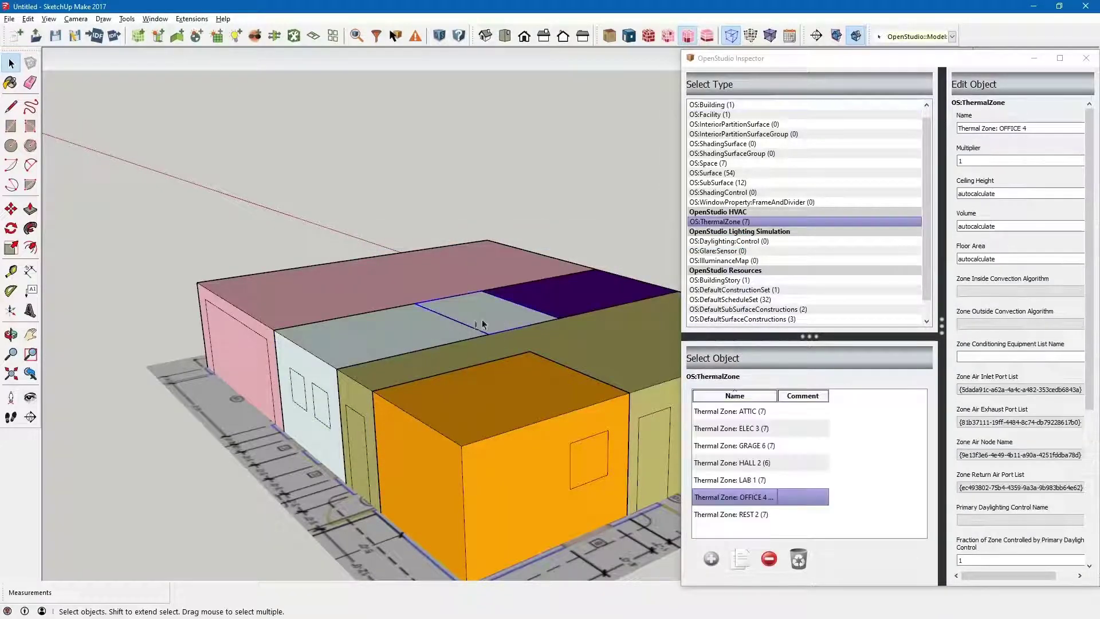
- Check the zone assigned to the hall and office spaces, and delete Thermal Zone: HALL 2 in the inspector
{"action": "left_click", "coordinate": [422, 331]}
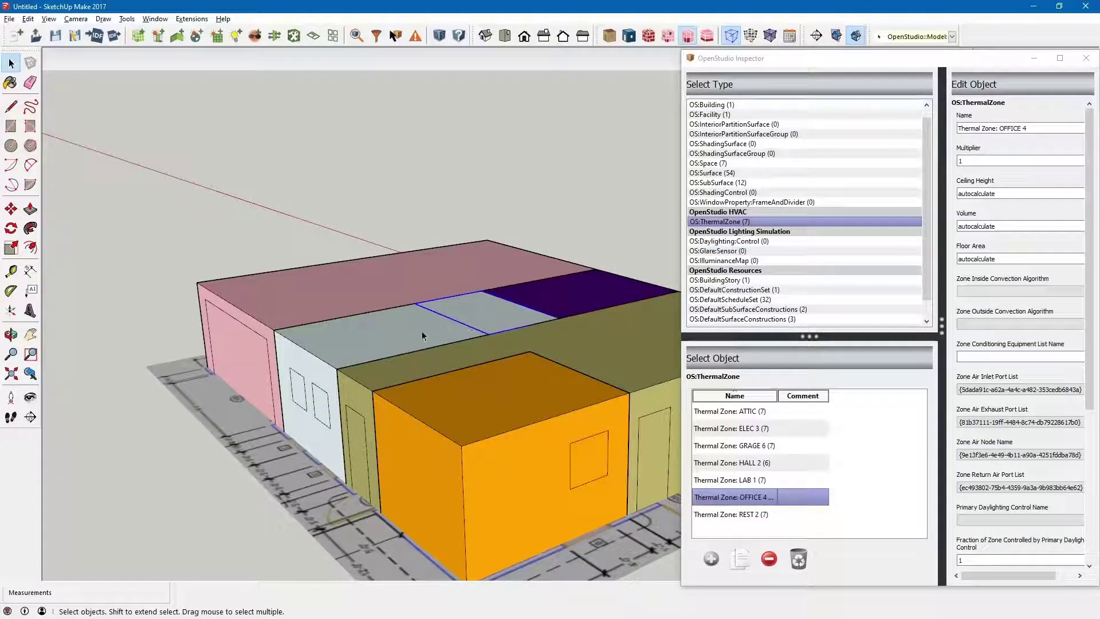
{"action": "left_click", "coordinate": [481, 311]}
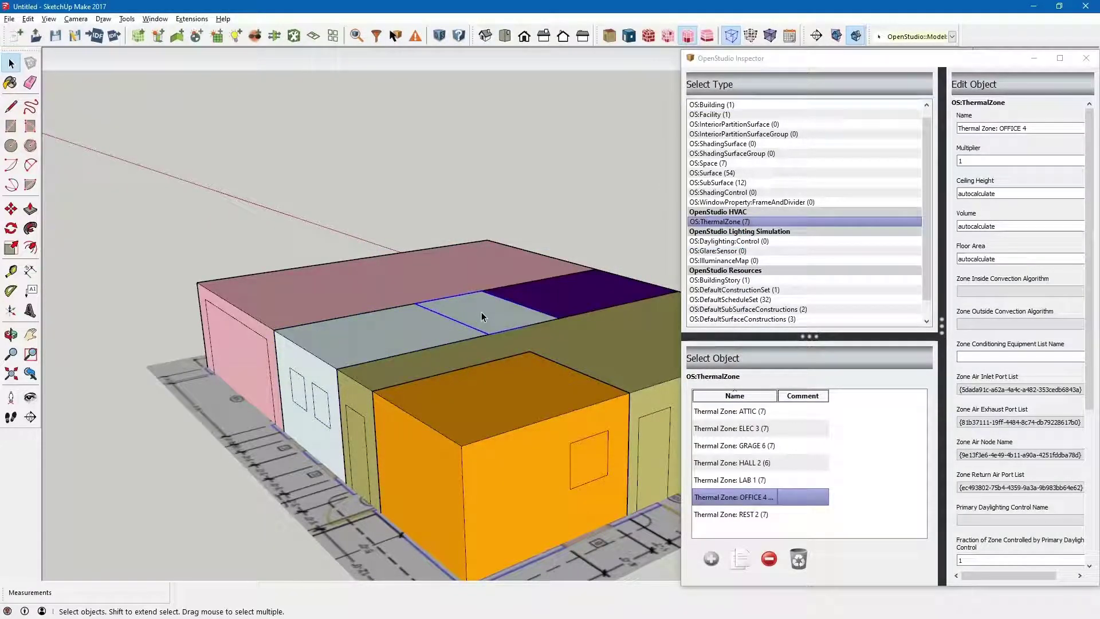
{"action": "left_click", "coordinate": [414, 330]}
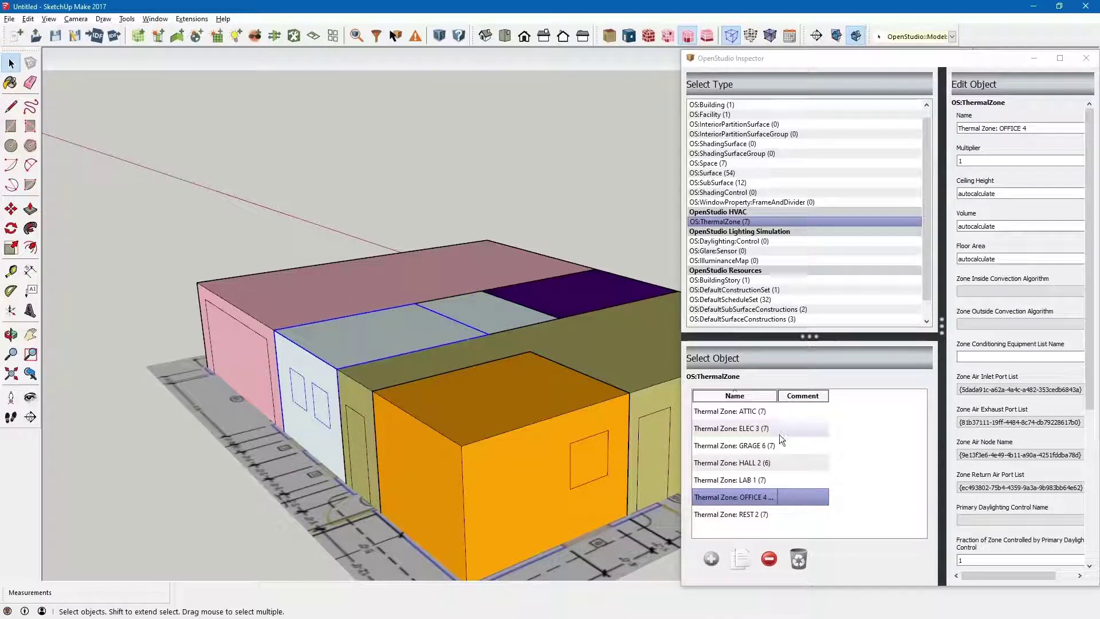
{"action": "left_click", "coordinate": [747, 463]}
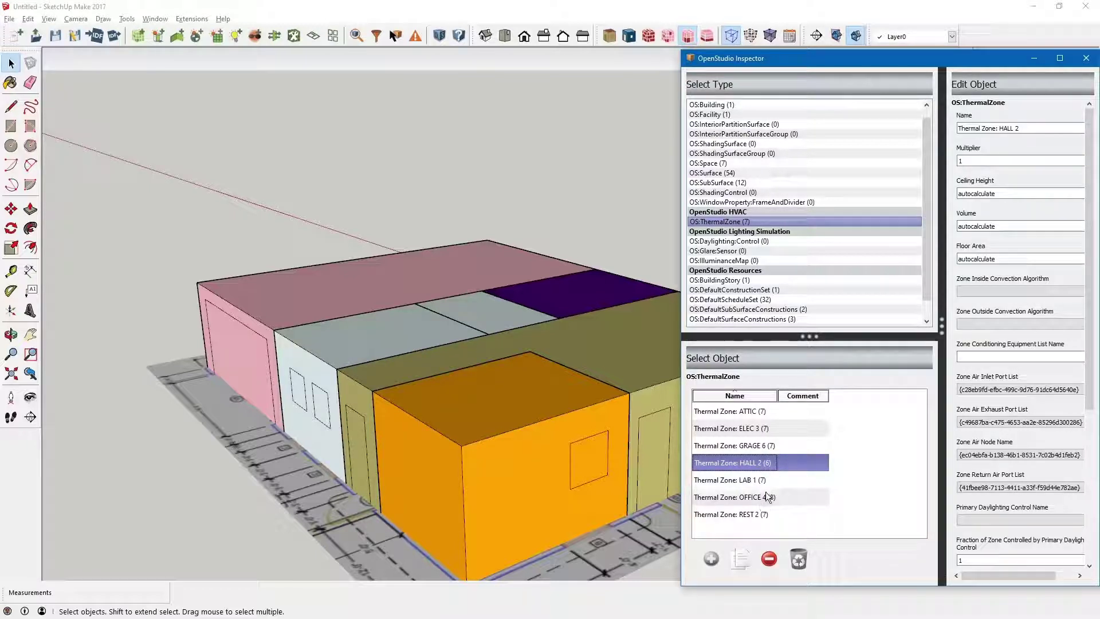
{"action": "left_click", "coordinate": [768, 558]}
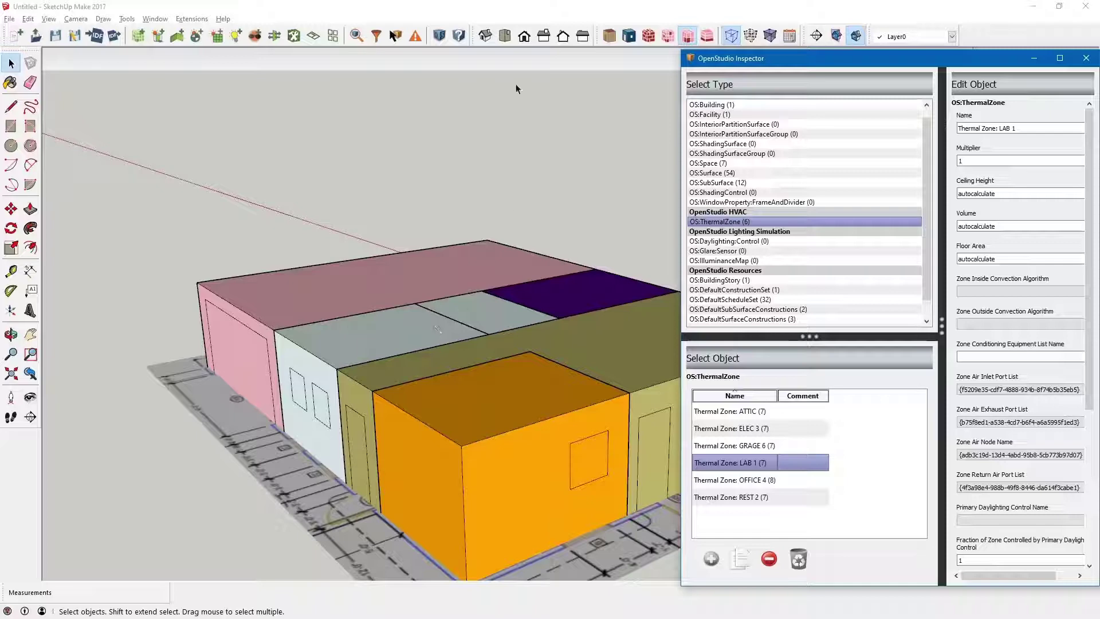
- Switch to the modeling steps PDF and highlight step 17 about setting attributes for selected spaces and combining thermal zones
{"action": "key", "text": "alt+Tab"}
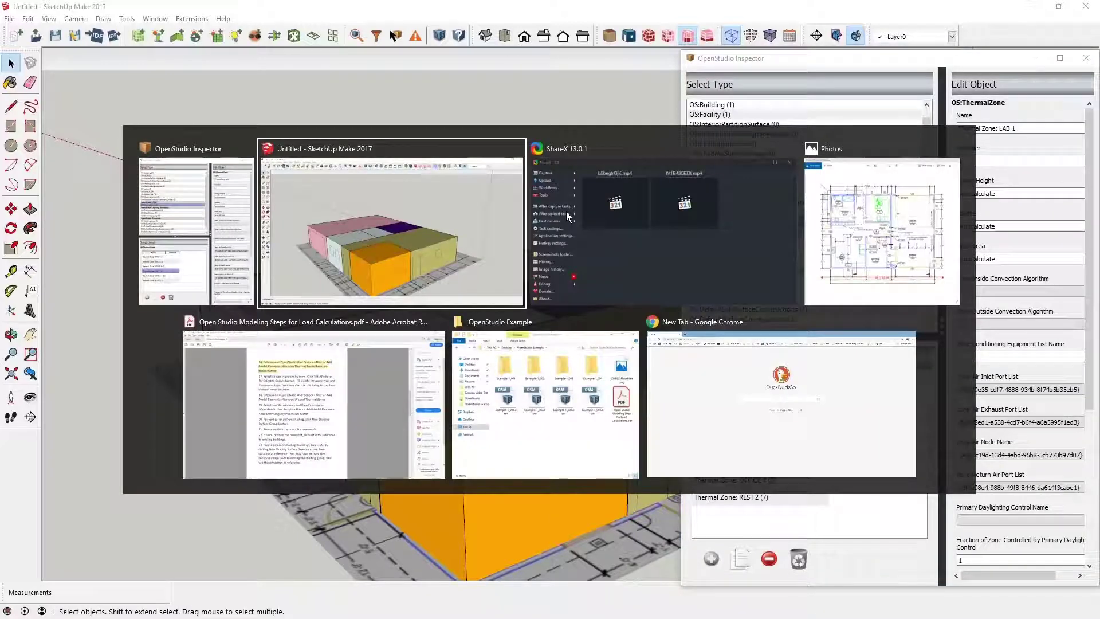
{"action": "key", "text": "alt+Tab"}
{"action": "key", "text": "alt+Tab"}
{"action": "key", "text": "alt+Tab"}
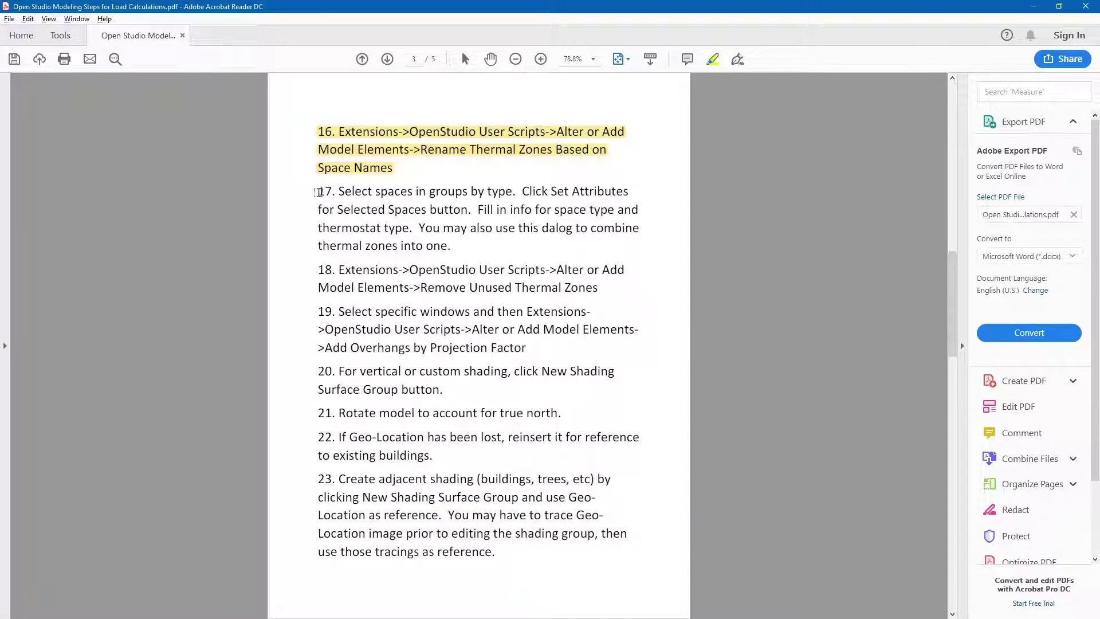
{"action": "mouse_move", "coordinate": [319, 192]}
{"action": "left_mouse_down"}
{"action": "mouse_move", "coordinate": [424, 209]}
{"action": "mouse_move", "coordinate": [465, 228]}
{"action": "mouse_move", "coordinate": [458, 243]}
{"action": "left_mouse_up"}
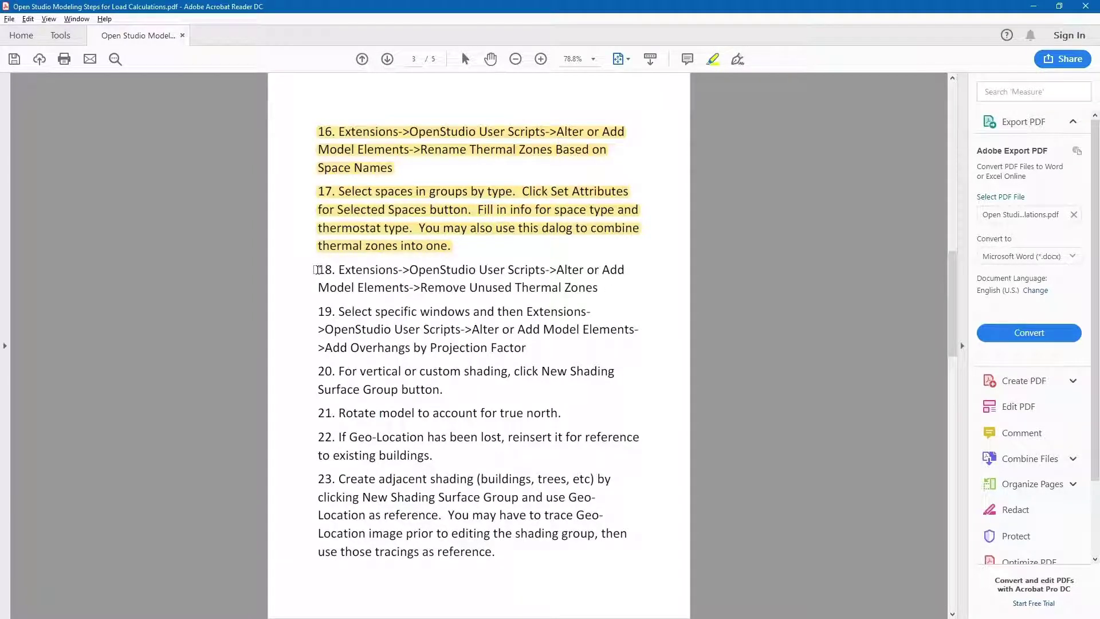
- Glance at the remaining thermal zones in SketchUp, and highlight step 18 about removing unused thermal zones in the PDF
{"action": "key", "text": "alt+Tab"}
{"action": "key", "text": "alt+Tab"}
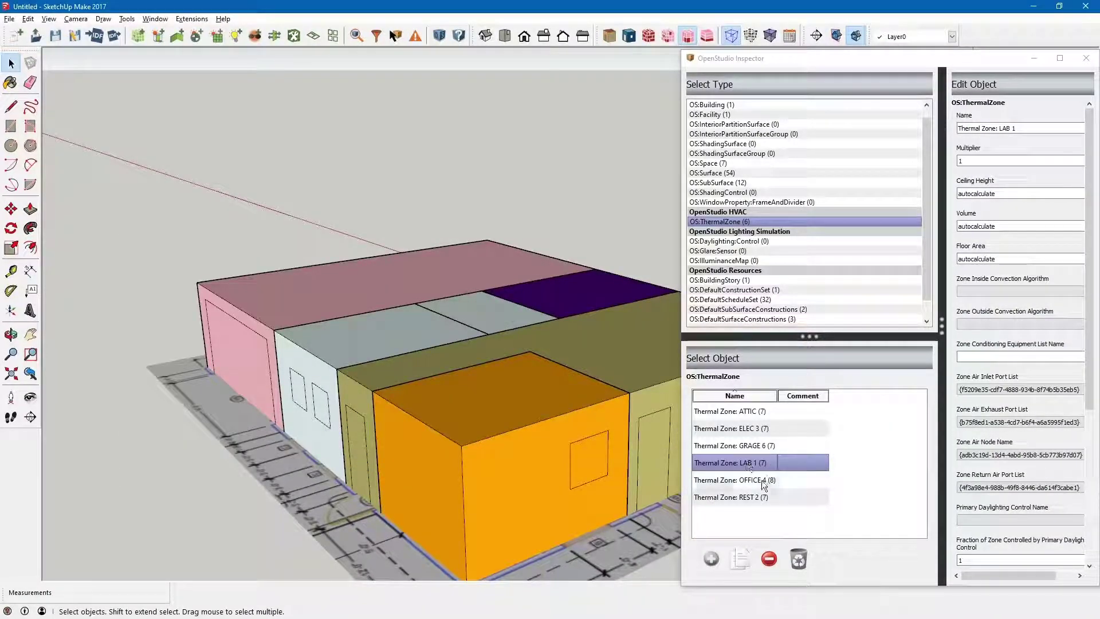
{"action": "key", "text": "alt+Tab"}
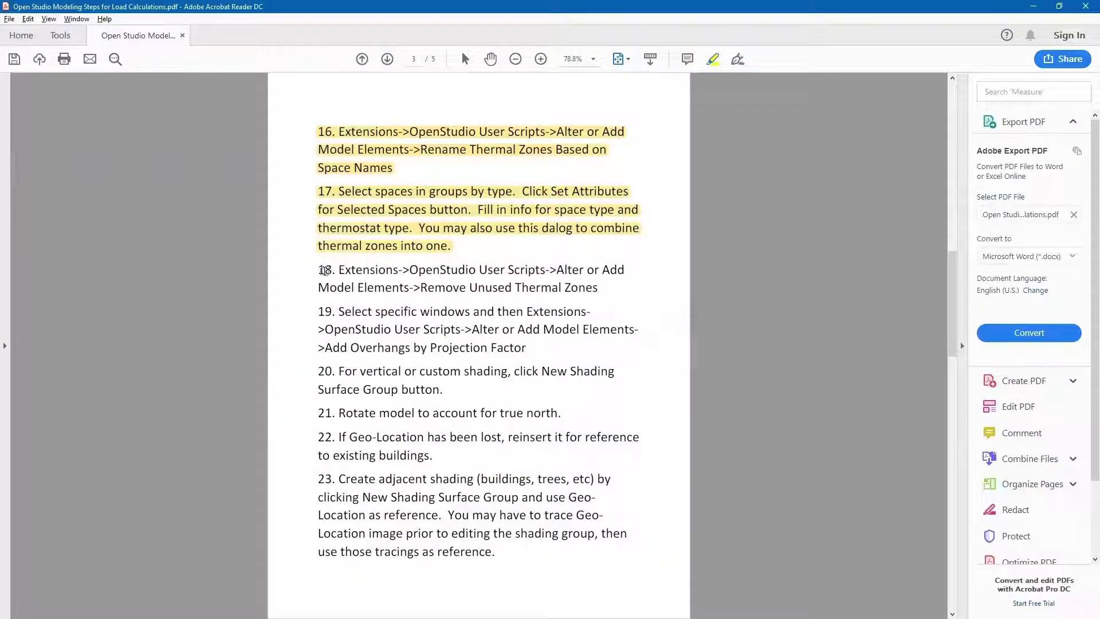
{"action": "left_click_drag", "start_coordinate": [318, 270], "coordinate": [583, 282]}
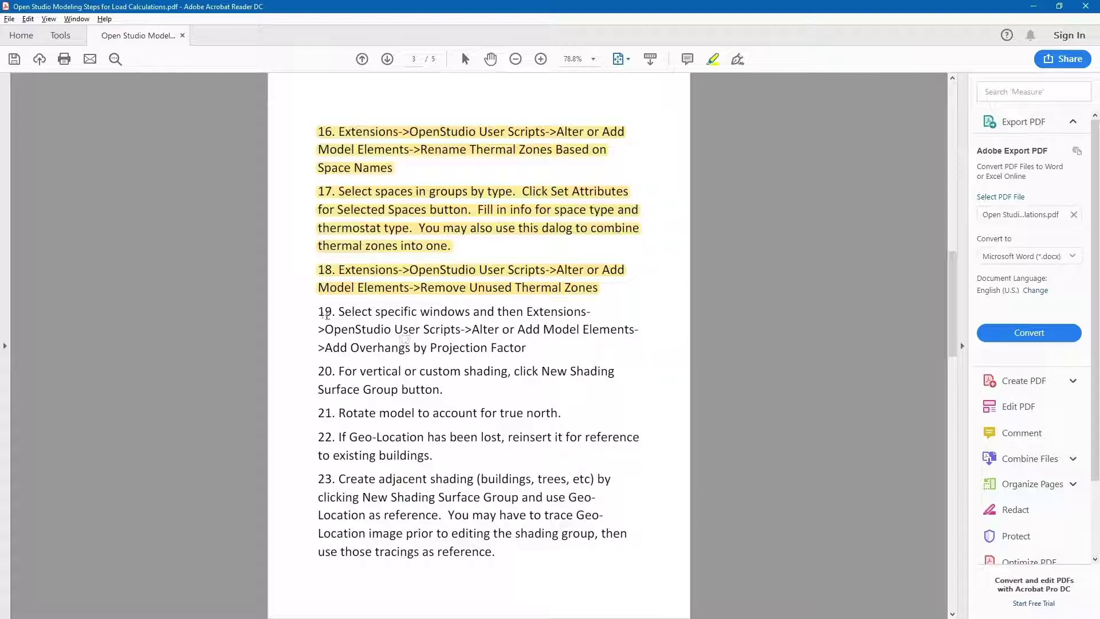
- Switch to SketchUp and render the building model by surface type
{"action": "key", "text": "alt+Tab"}
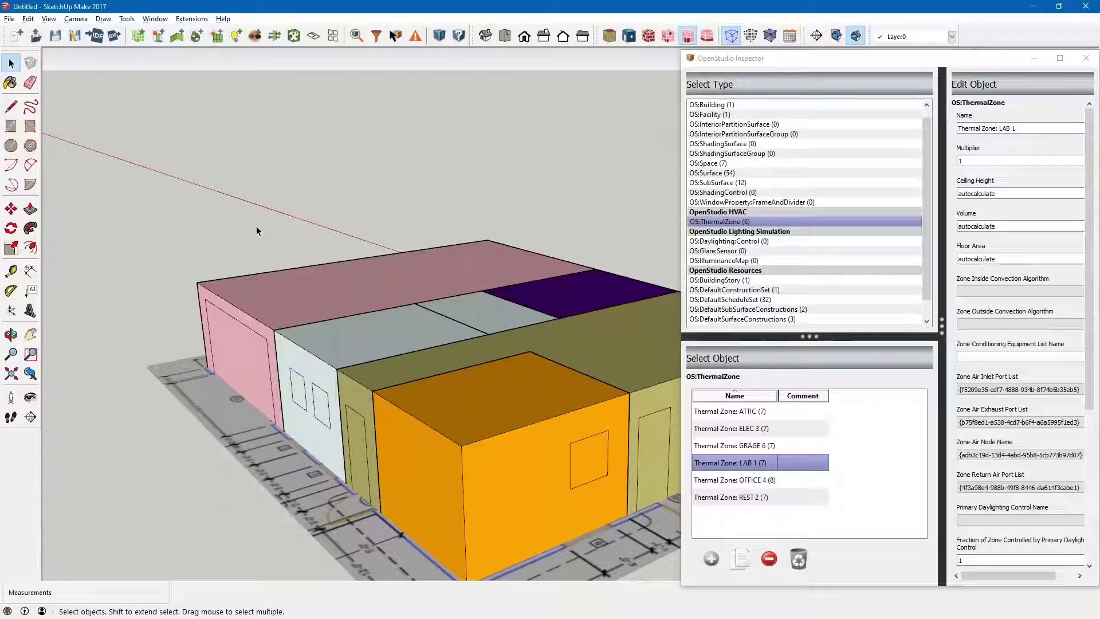
{"action": "scroll", "coordinate": [256, 225], "scroll_direction": "down", "scroll_amount": 2}
{"action": "scroll", "coordinate": [326, 229], "scroll_direction": "down", "scroll_amount": 1}
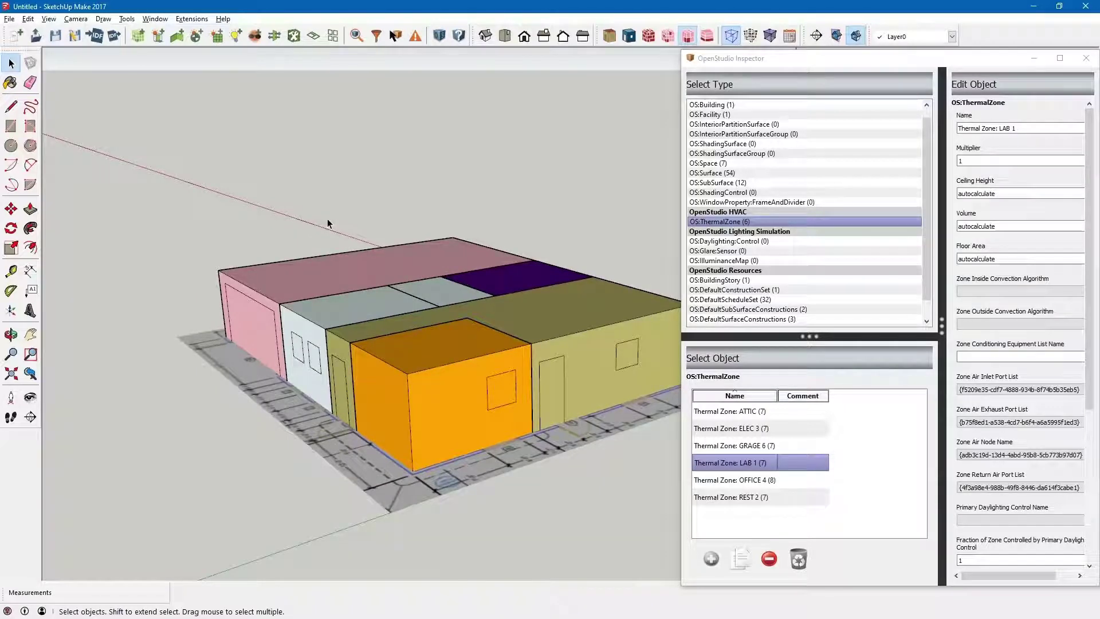
{"action": "left_click", "coordinate": [610, 38]}
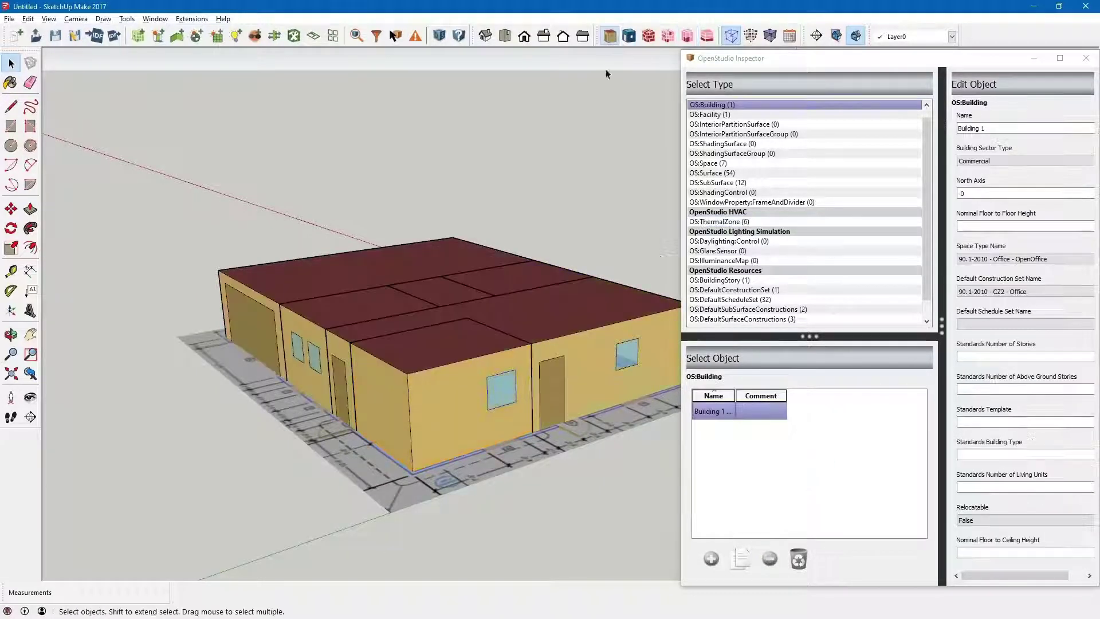
- Check step 19 in the PDF and try to add overhangs by projection factor 0.5 with no windows selected
{"action": "key", "text": "alt+Tab"}
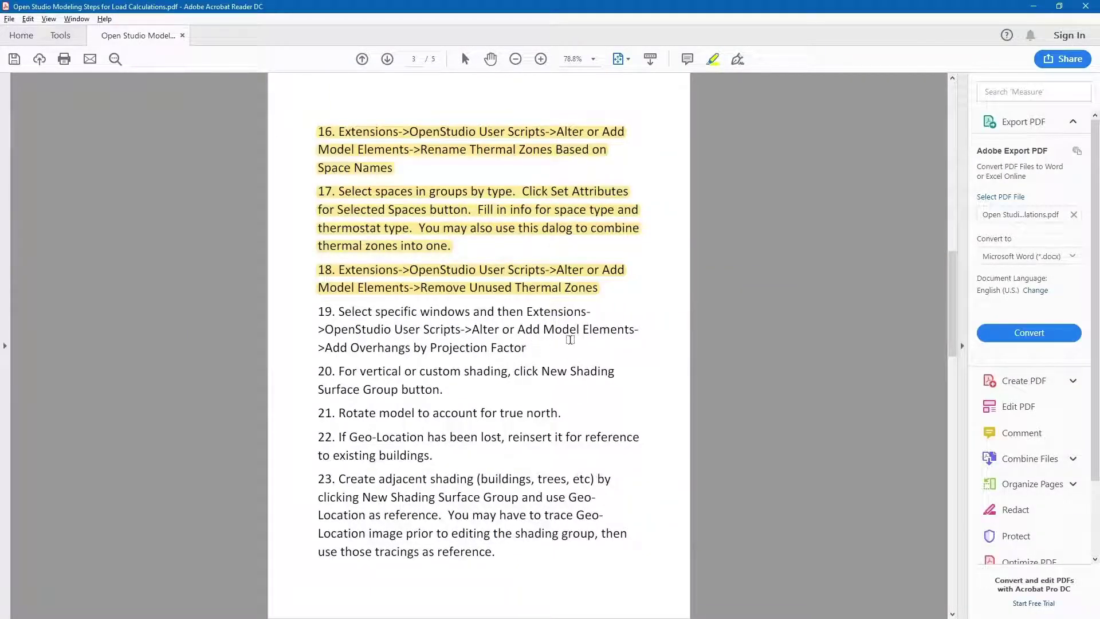
{"action": "key", "text": "alt+Tab"}
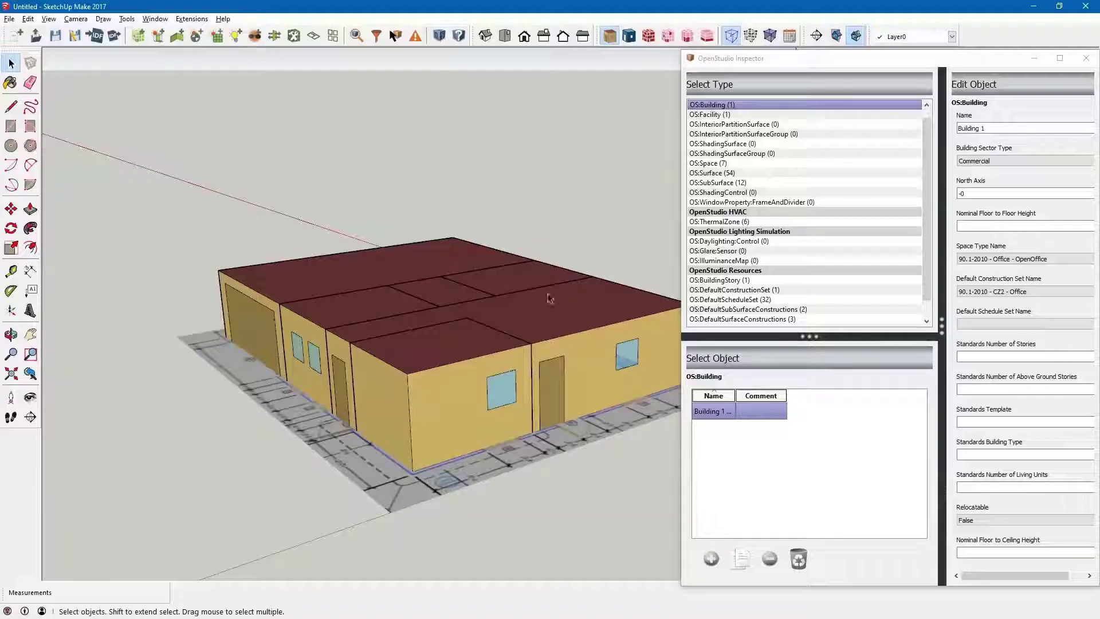
{"action": "left_click", "coordinate": [191, 19]}
{"action": "mouse_move", "coordinate": [221, 46]}
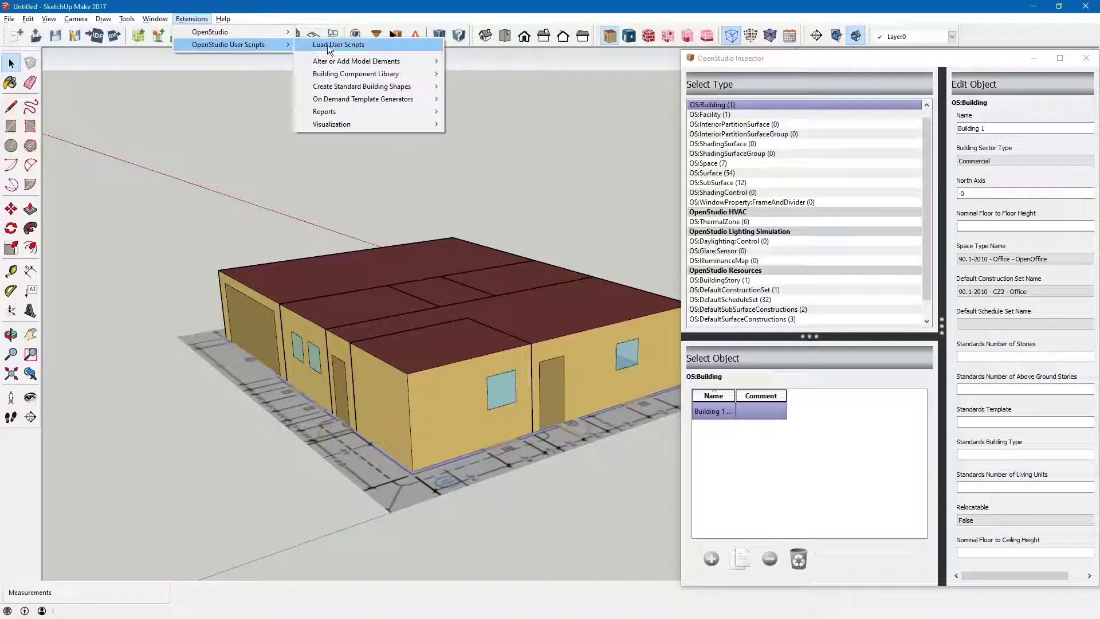
{"action": "mouse_move", "coordinate": [436, 62]}
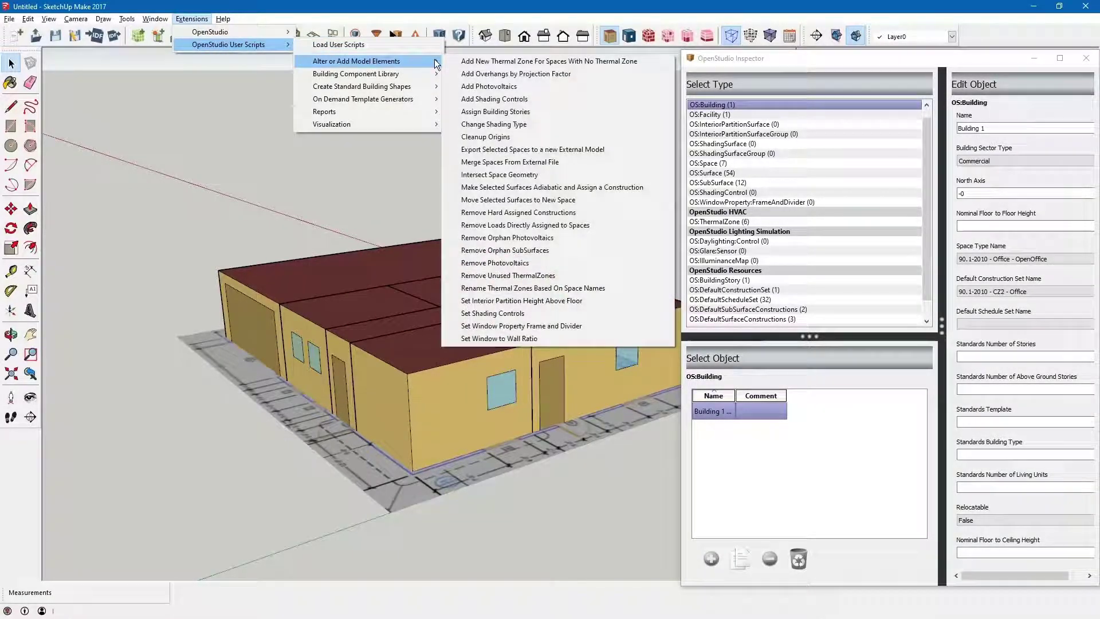
{"action": "left_click", "coordinate": [508, 73]}
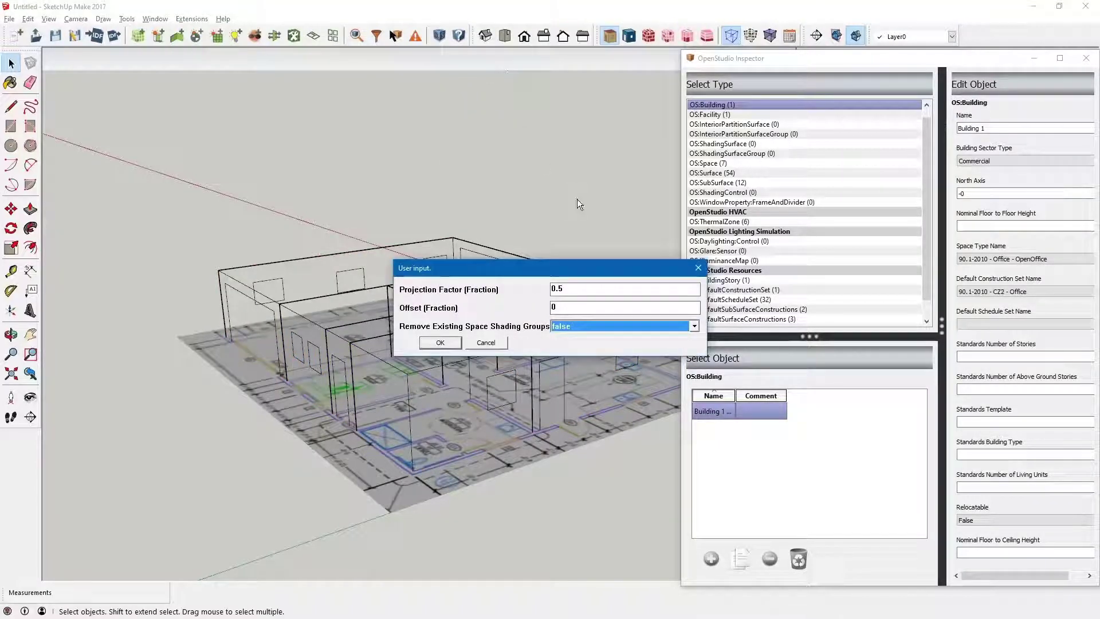
{"action": "left_click", "coordinate": [584, 288]}
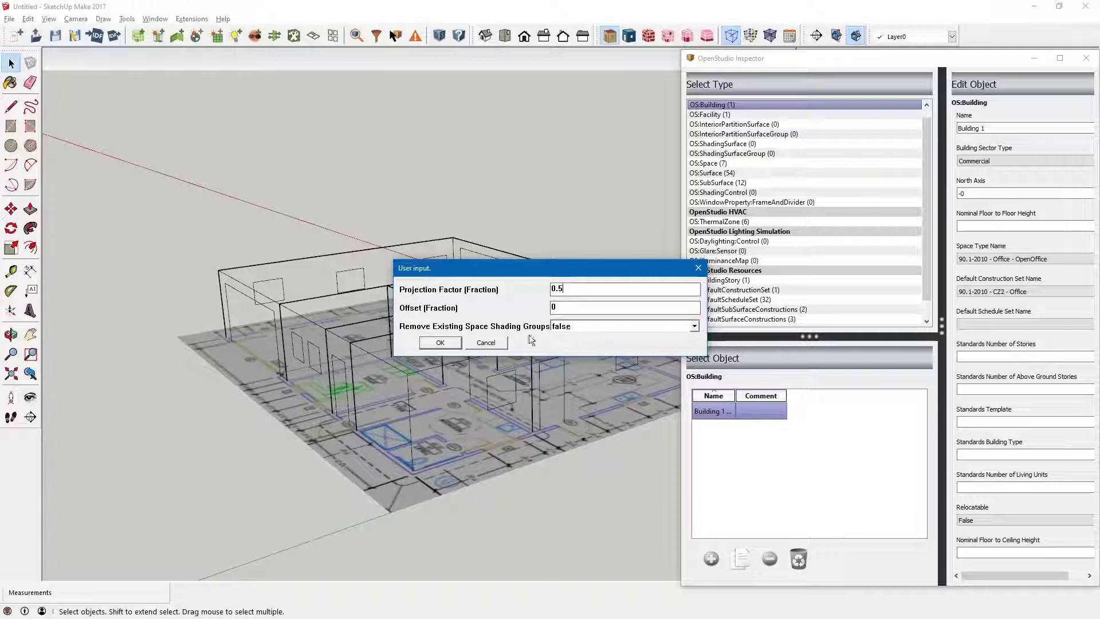
{"action": "left_click", "coordinate": [440, 344]}
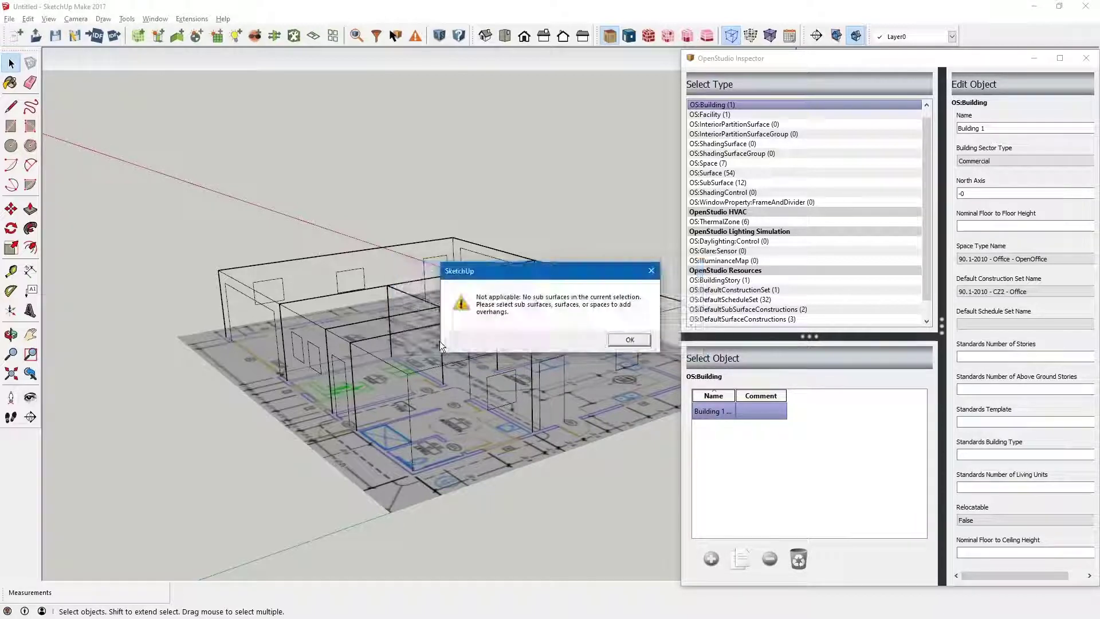
{"action": "left_click", "coordinate": [629, 340]}
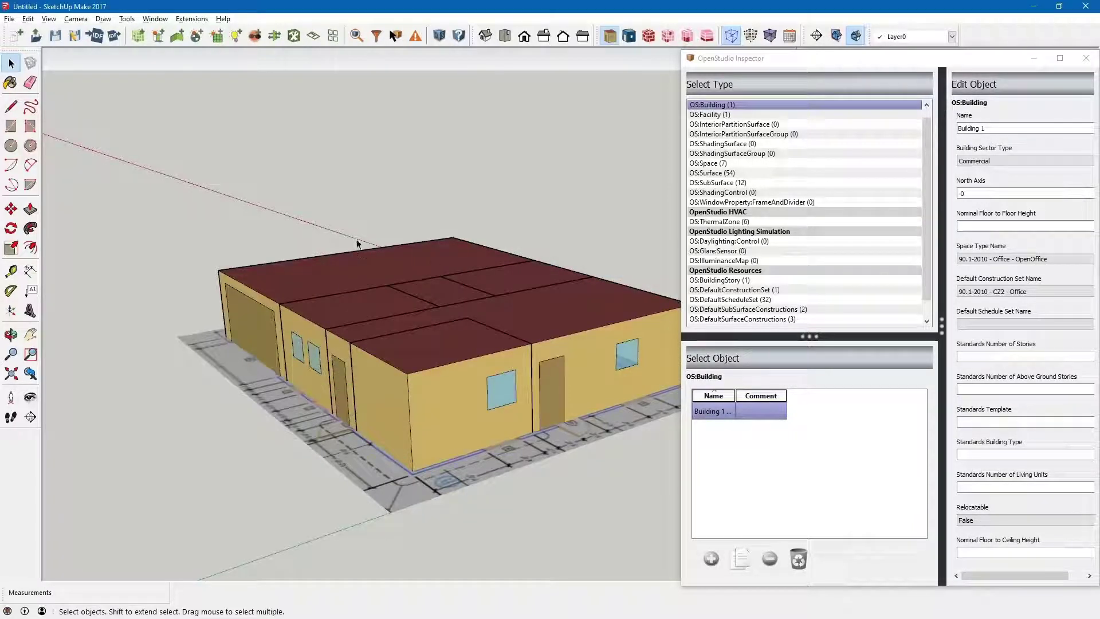
- Recheck step 19 in the PDF and add an overhang by projection factor to the window of the REST 2 space
{"action": "key", "text": "alt+Tab"}
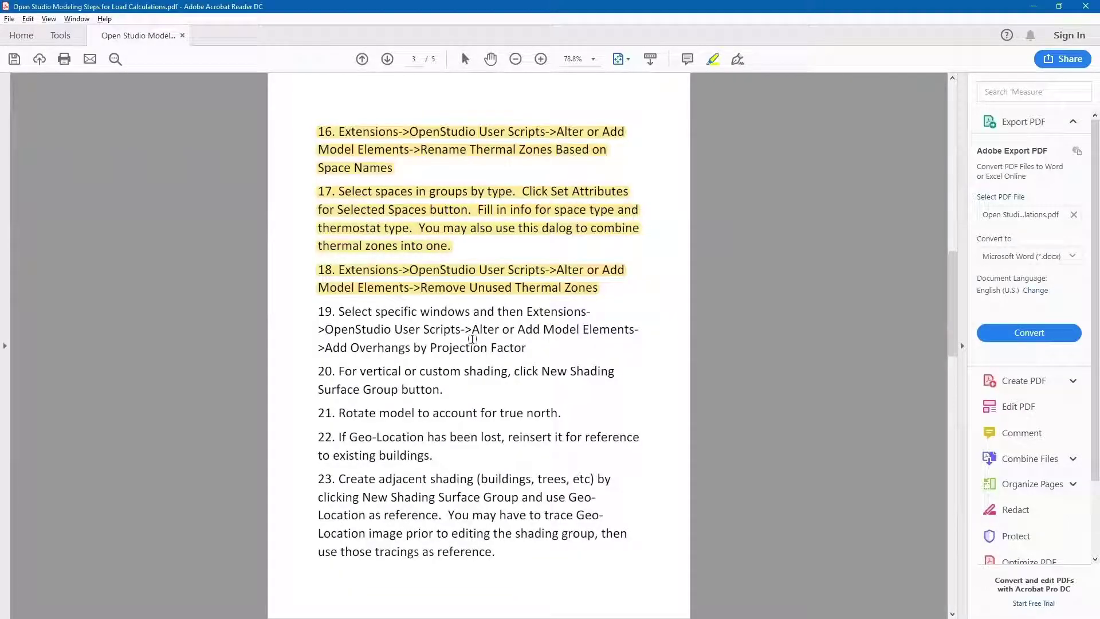
{"action": "key", "text": "alt+Tab"}
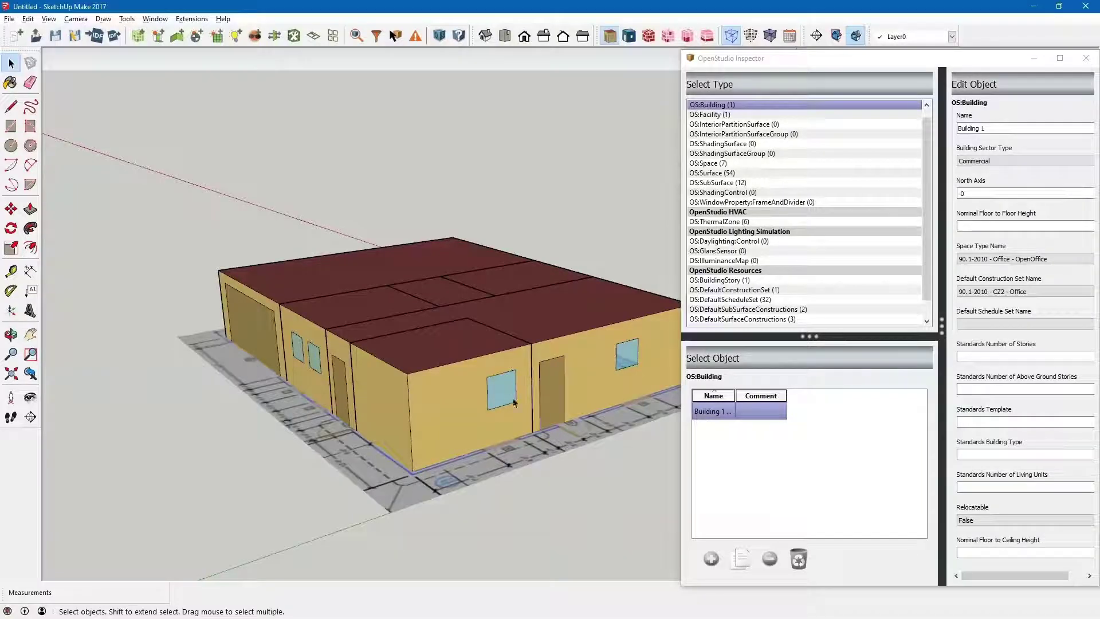
{"action": "left_click", "coordinate": [500, 394]}
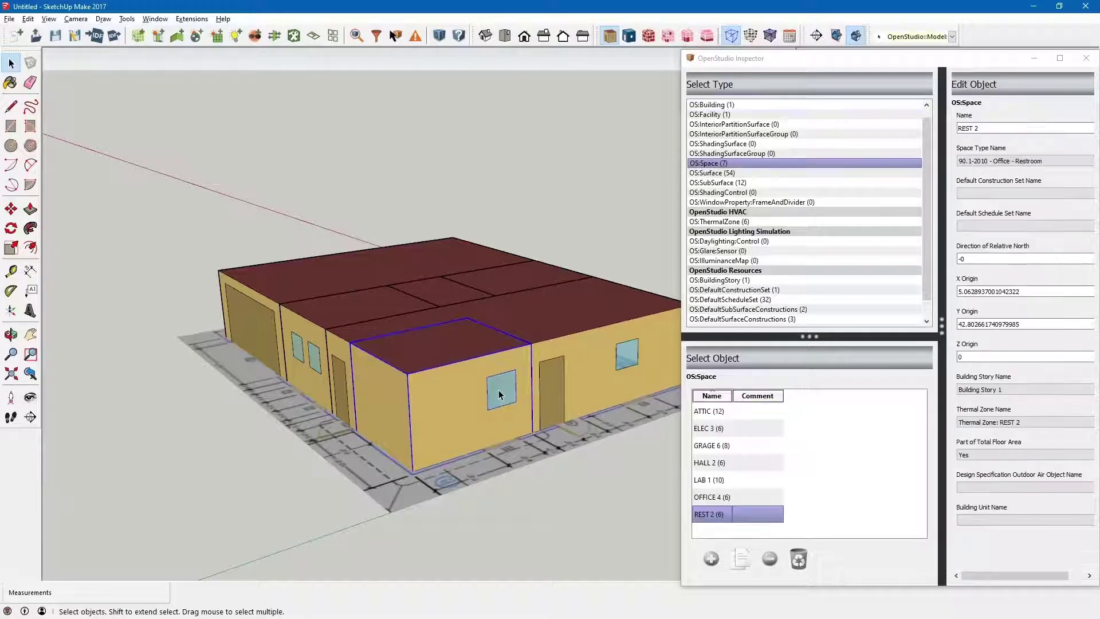
{"action": "double_click", "coordinate": [500, 394]}
{"action": "left_click", "coordinate": [505, 395]}
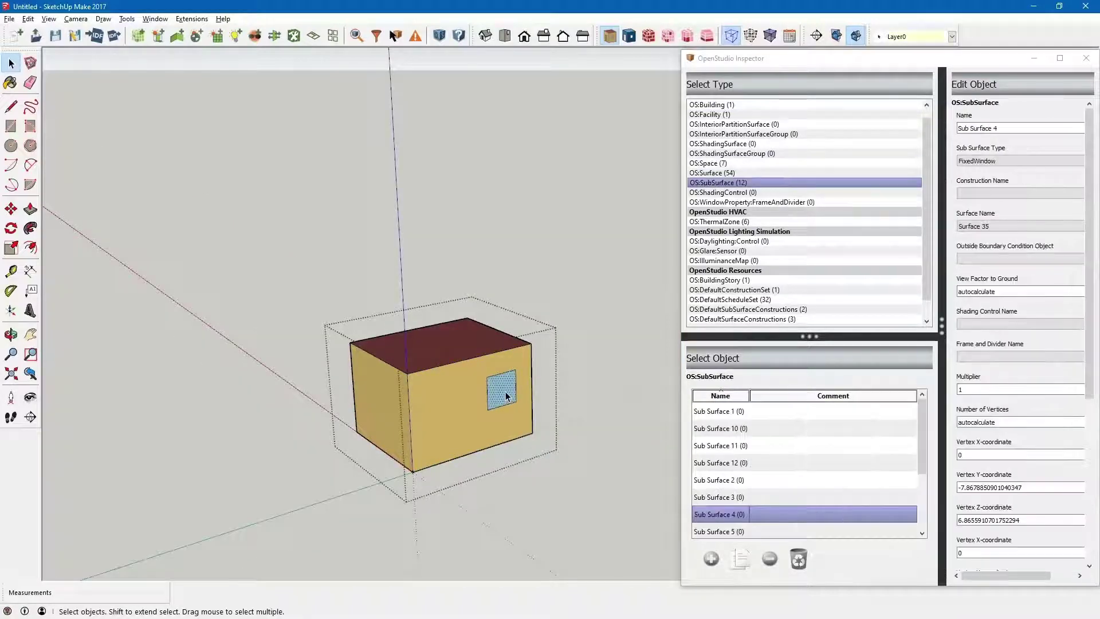
{"action": "left_click", "coordinate": [153, 20]}
{"action": "mouse_move", "coordinate": [191, 19]}
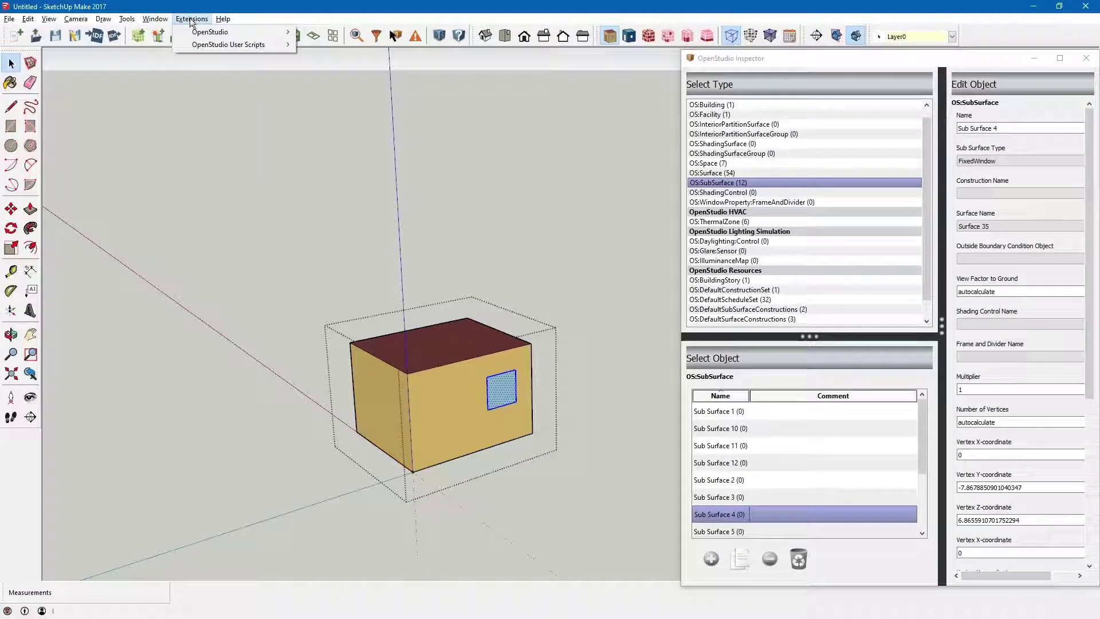
{"action": "mouse_move", "coordinate": [253, 44]}
{"action": "mouse_move", "coordinate": [396, 61]}
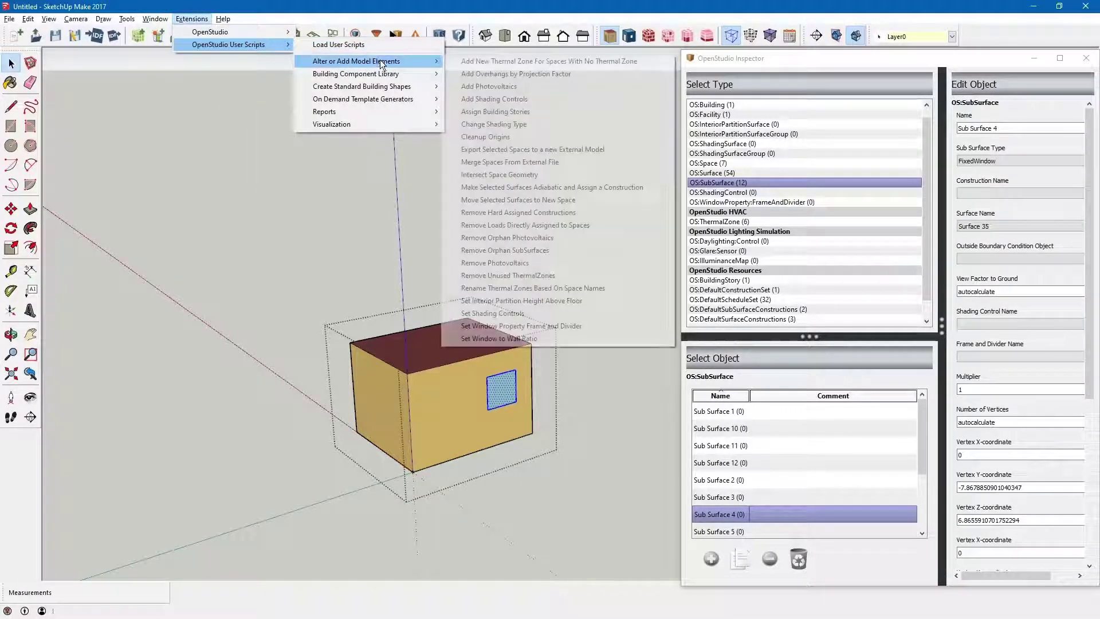
{"action": "left_click", "coordinate": [528, 74]}
{"action": "left_click", "coordinate": [441, 346]}
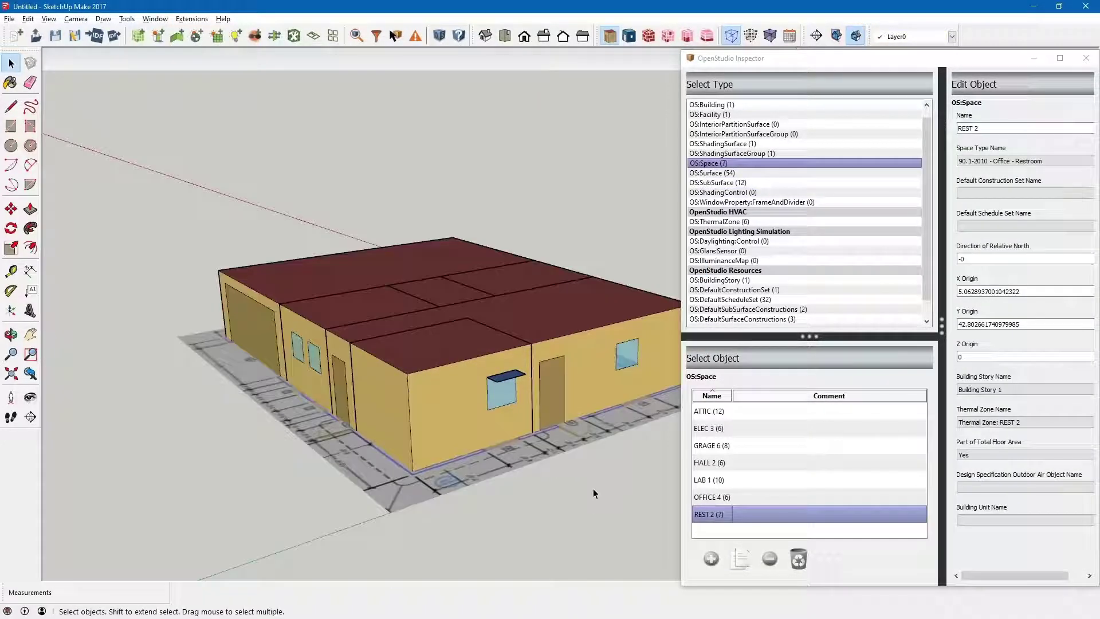
{"action": "left_click", "coordinate": [593, 488]}
- Open the REST 2 space and inspect the shading surface group of its window overhang
{"action": "double_click", "coordinate": [505, 384]}
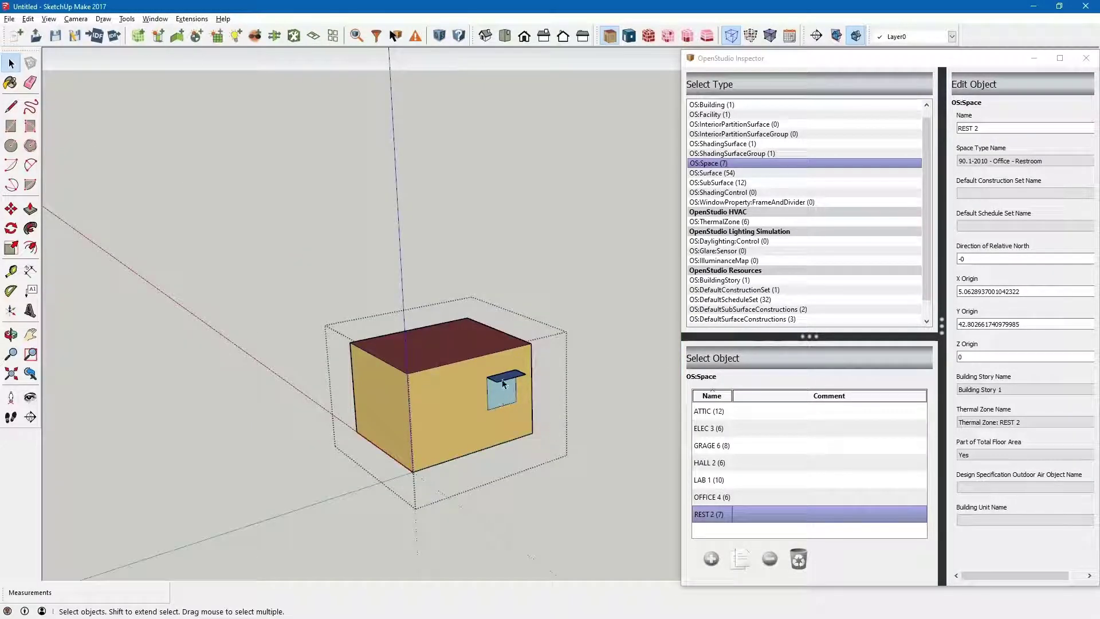
{"action": "left_click", "coordinate": [502, 382]}
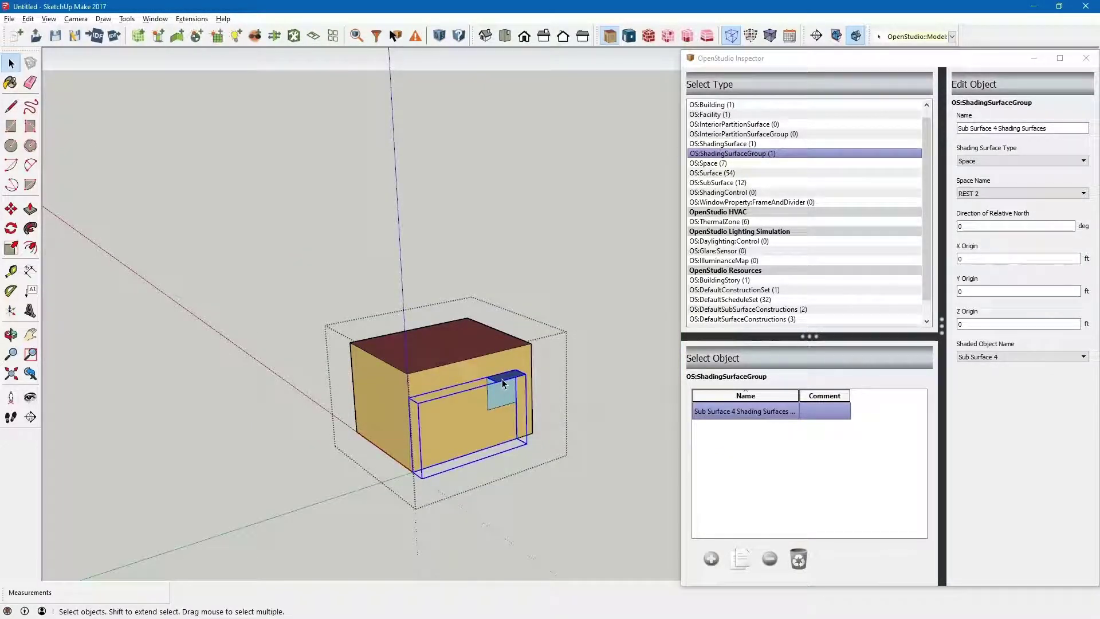
{"action": "double_click", "coordinate": [502, 379]}
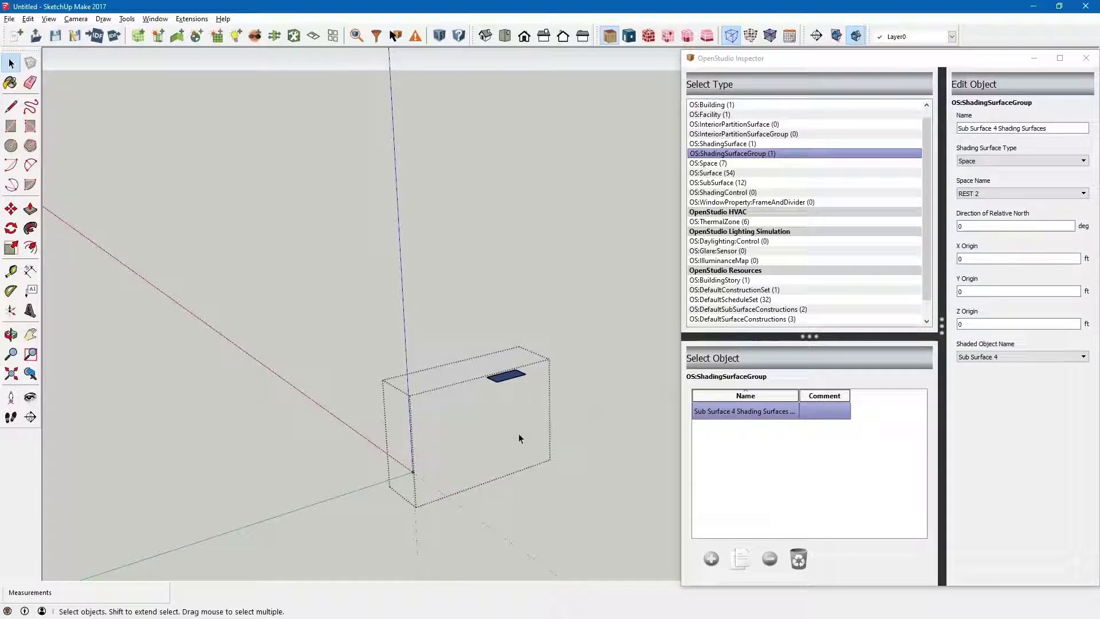
{"action": "left_click", "coordinate": [536, 494]}
{"action": "double_click", "coordinate": [504, 378]}
{"action": "left_click", "coordinate": [545, 530]}
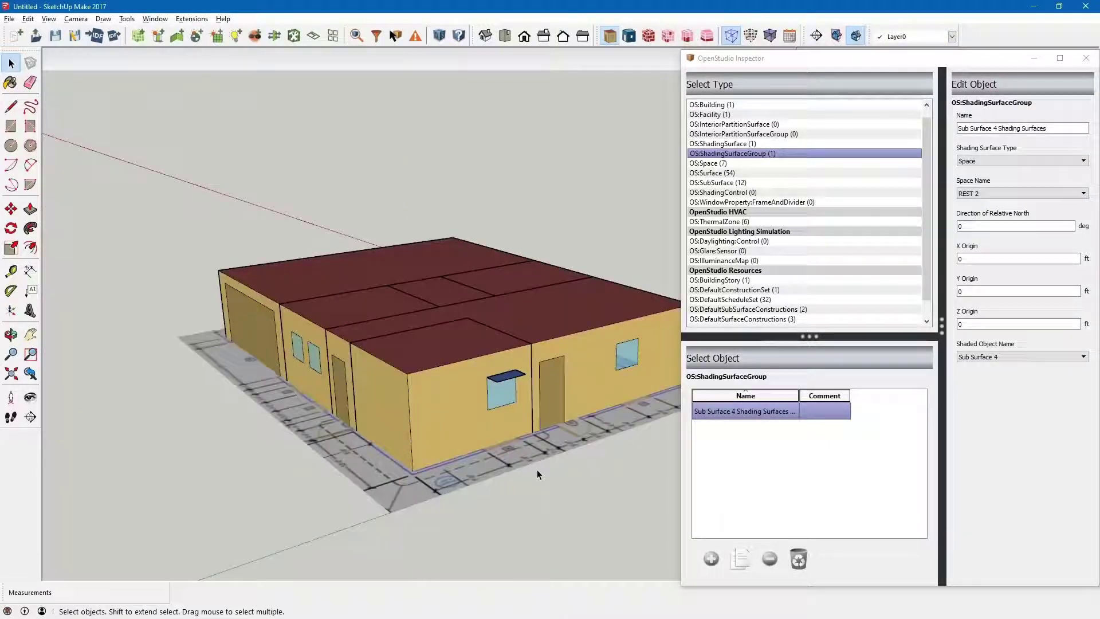
- Delete the overhang's shading surface group from the REST 2 space and exit the space
{"action": "double_click", "coordinate": [505, 384]}
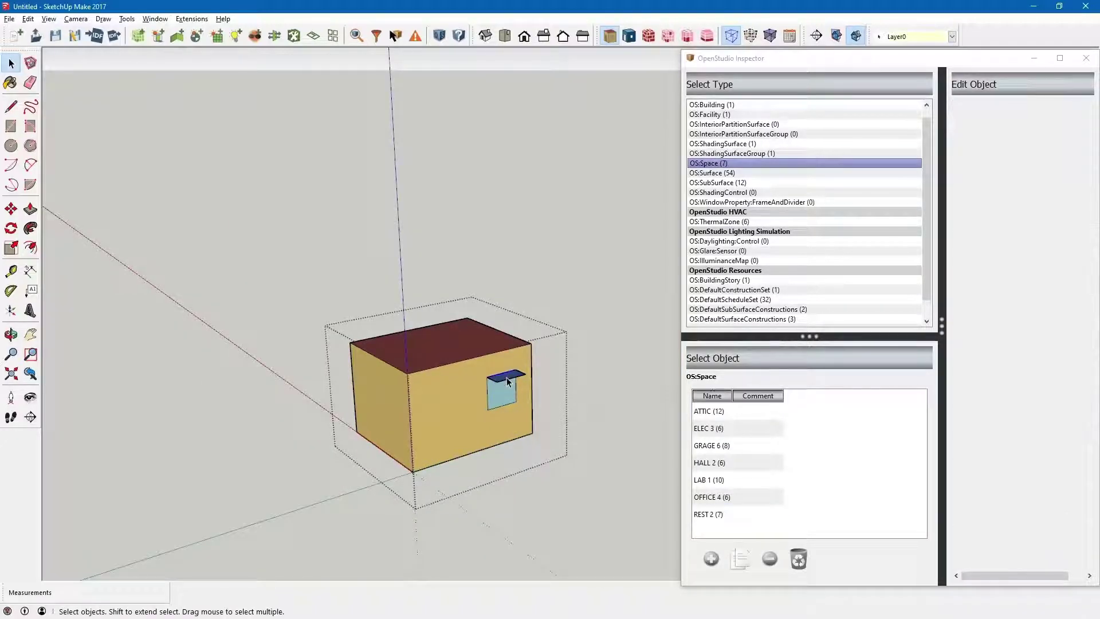
{"action": "left_click", "coordinate": [506, 381]}
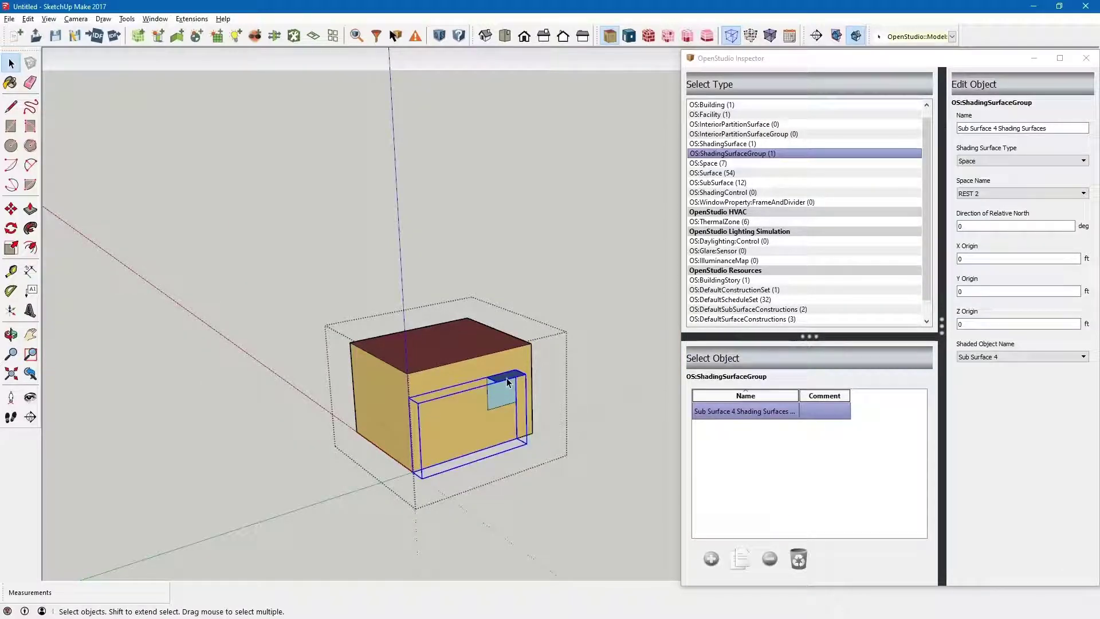
{"action": "key", "text": "Delete"}
{"action": "left_click", "coordinate": [550, 507]}
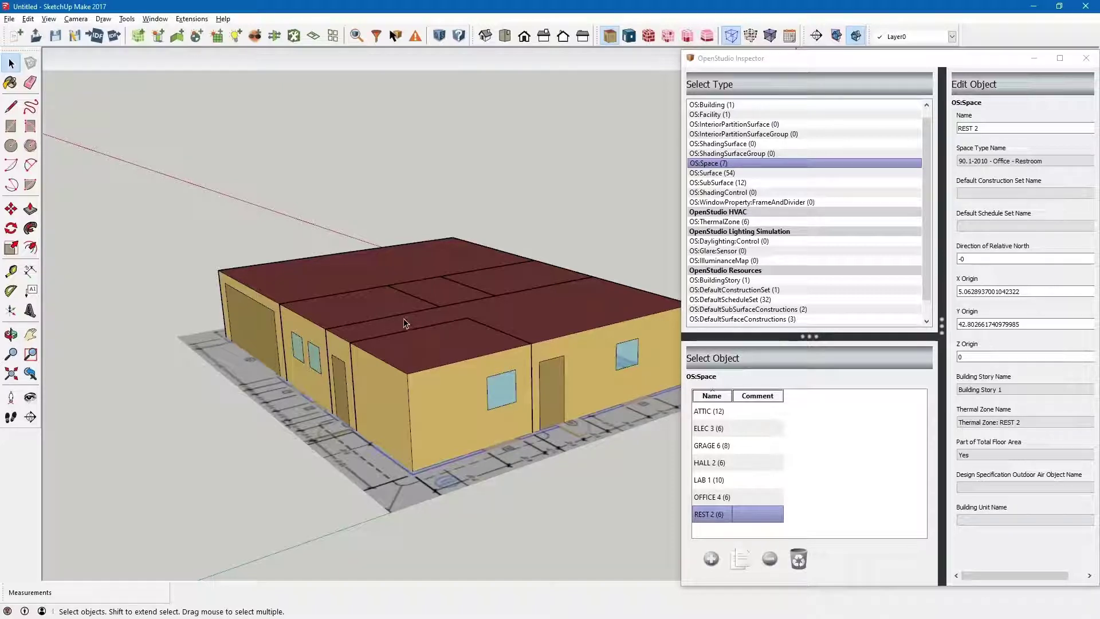
- Place a new shading surface group at the roof corner above the garage, open it for editing, and show the rest of the model
{"action": "middle_click_drag", "start_coordinate": [356, 293], "coordinate": [407, 326]}
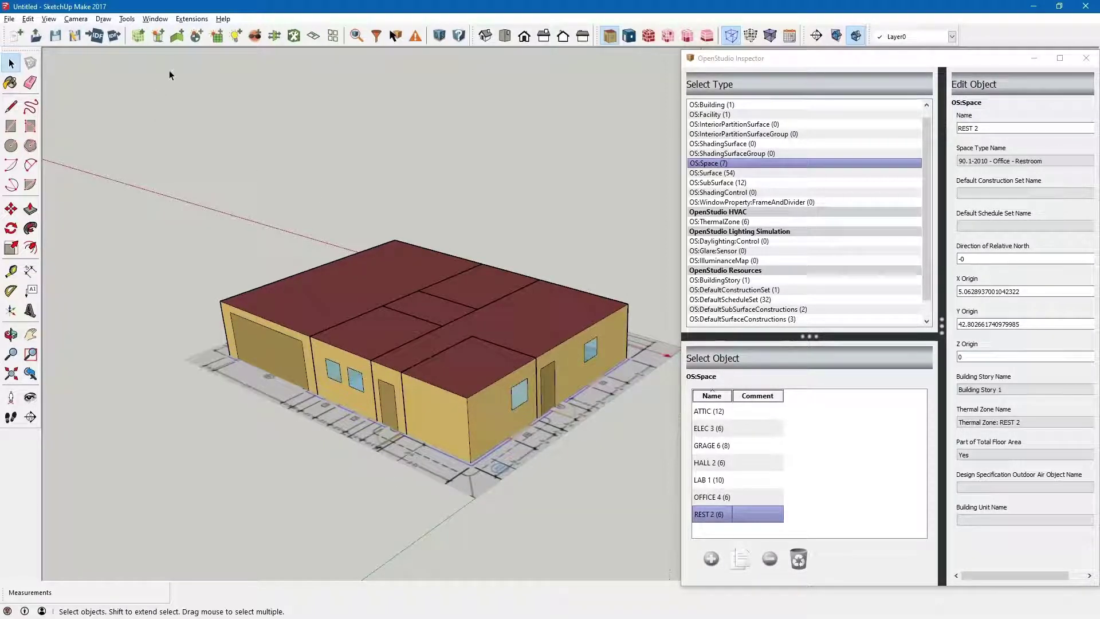
{"action": "left_click", "coordinate": [159, 36]}
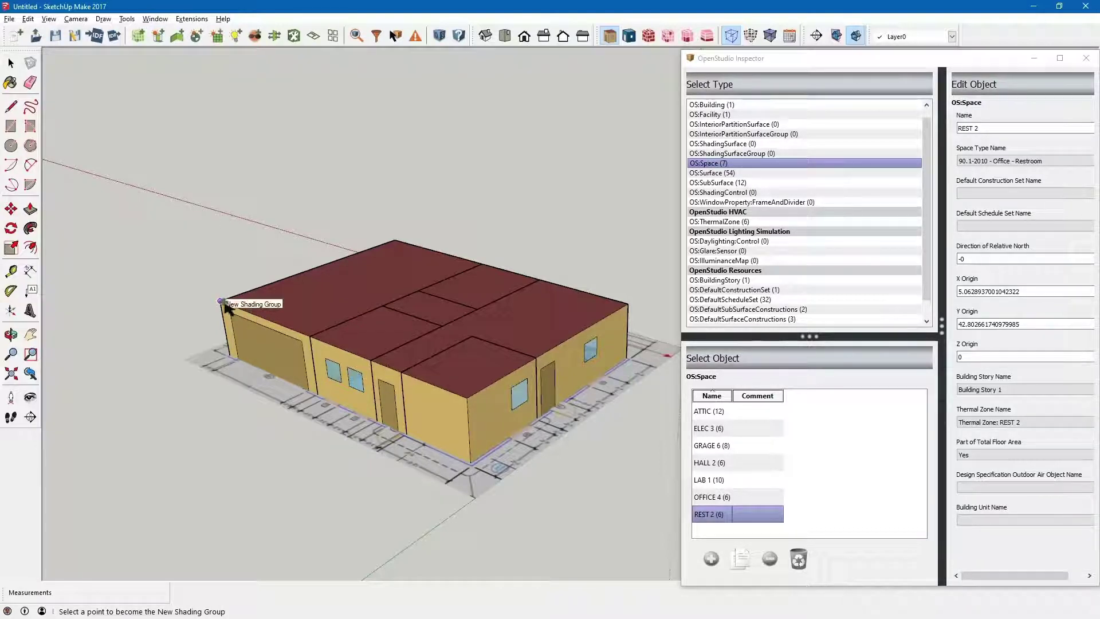
{"action": "left_click", "coordinate": [221, 301]}
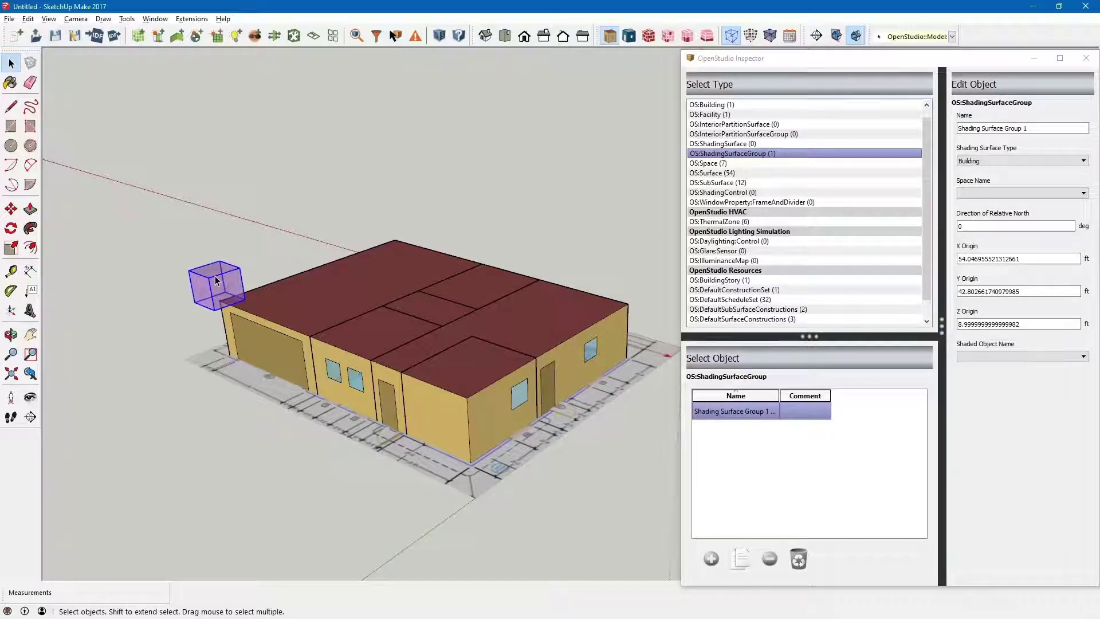
{"action": "double_click", "coordinate": [217, 280]}
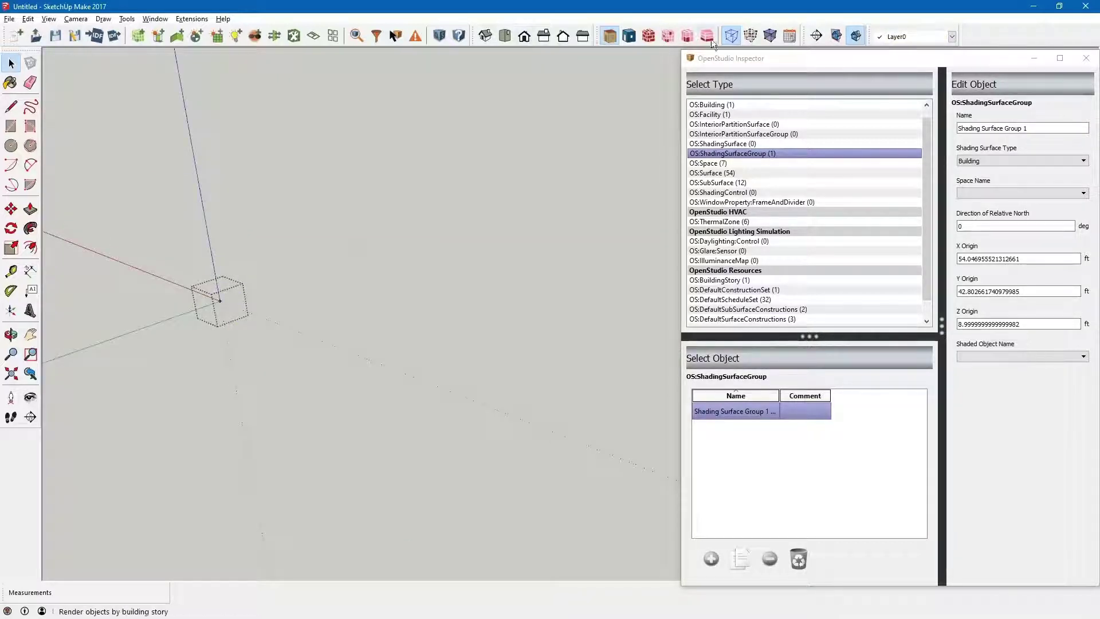
{"action": "left_click", "coordinate": [730, 38]}
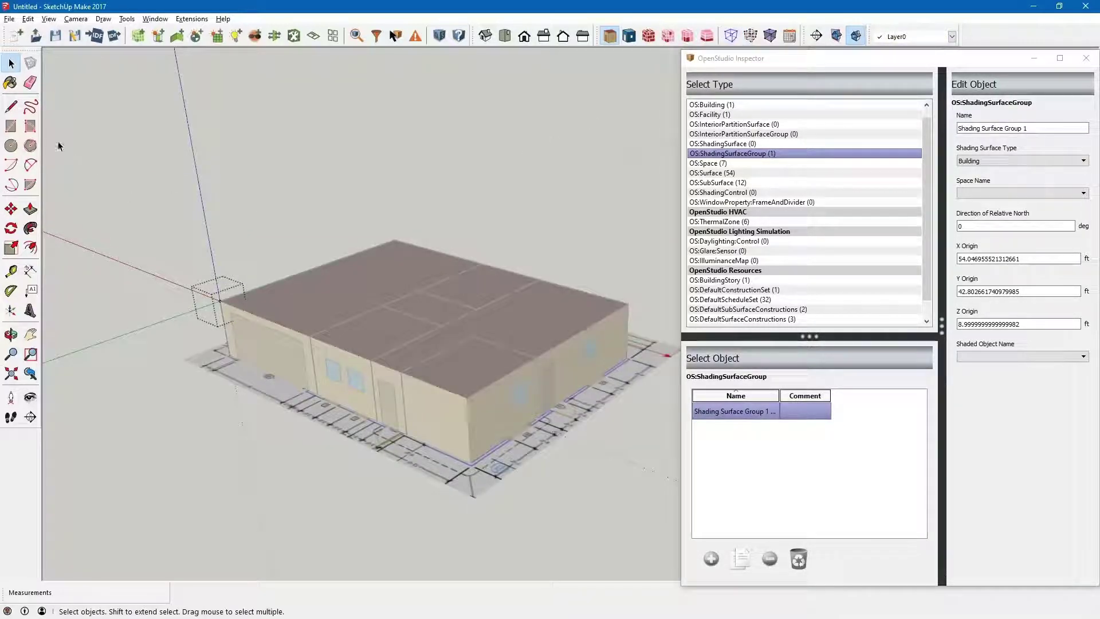
- Draw a rectangle of about 48' 11 13/16" by 34' 6 1/8" over the whole roof inside the shading group
{"action": "left_click", "coordinate": [16, 127]}
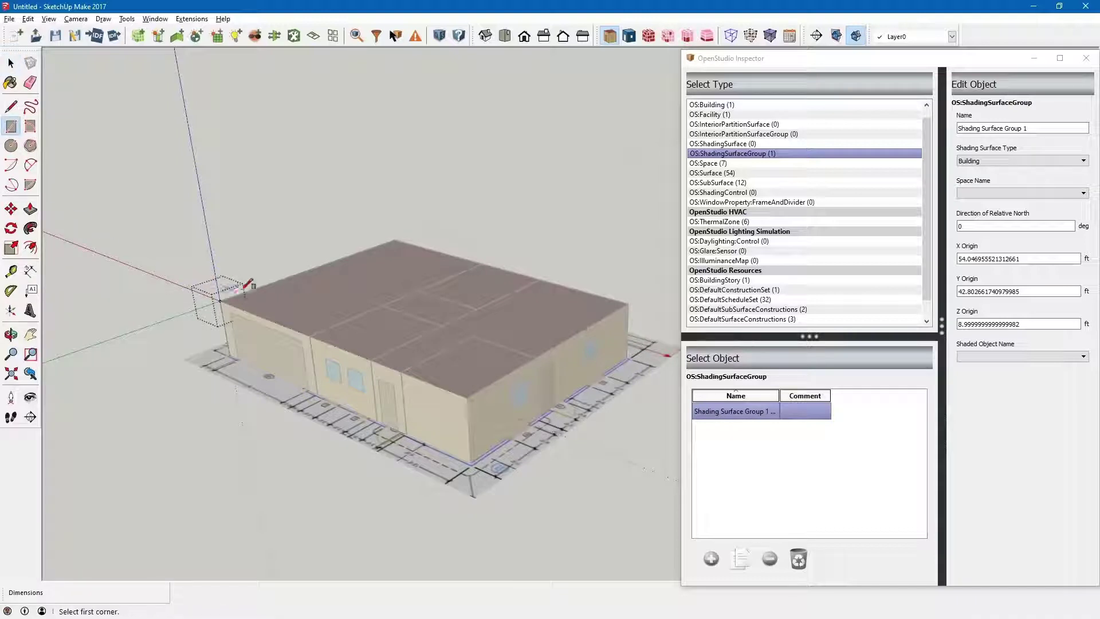
{"action": "left_click", "coordinate": [220, 300]}
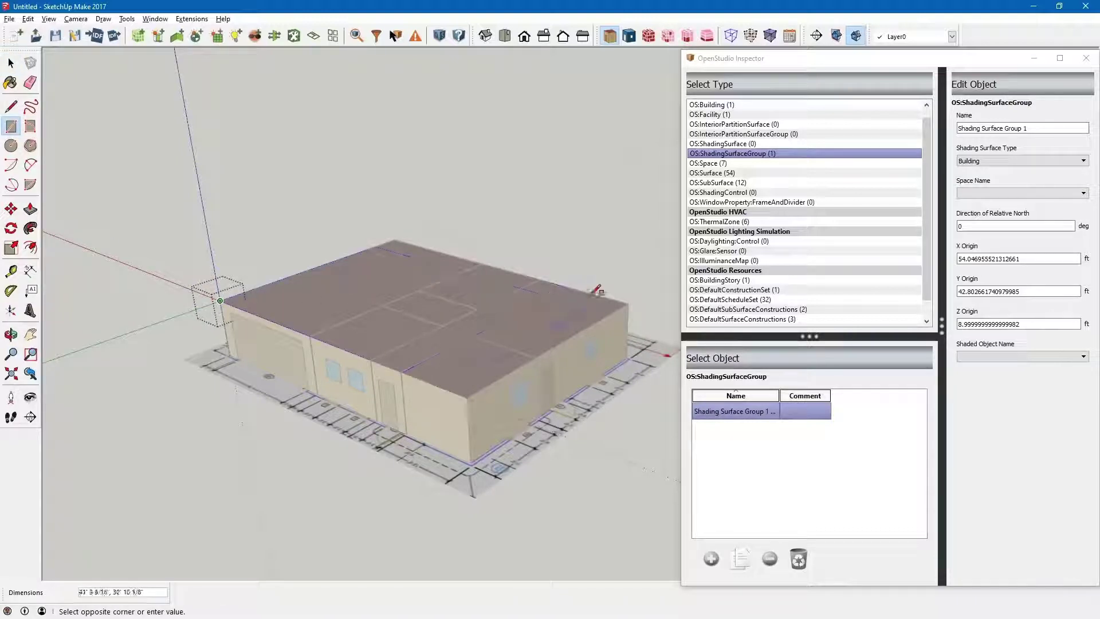
{"action": "left_click", "coordinate": [629, 302]}
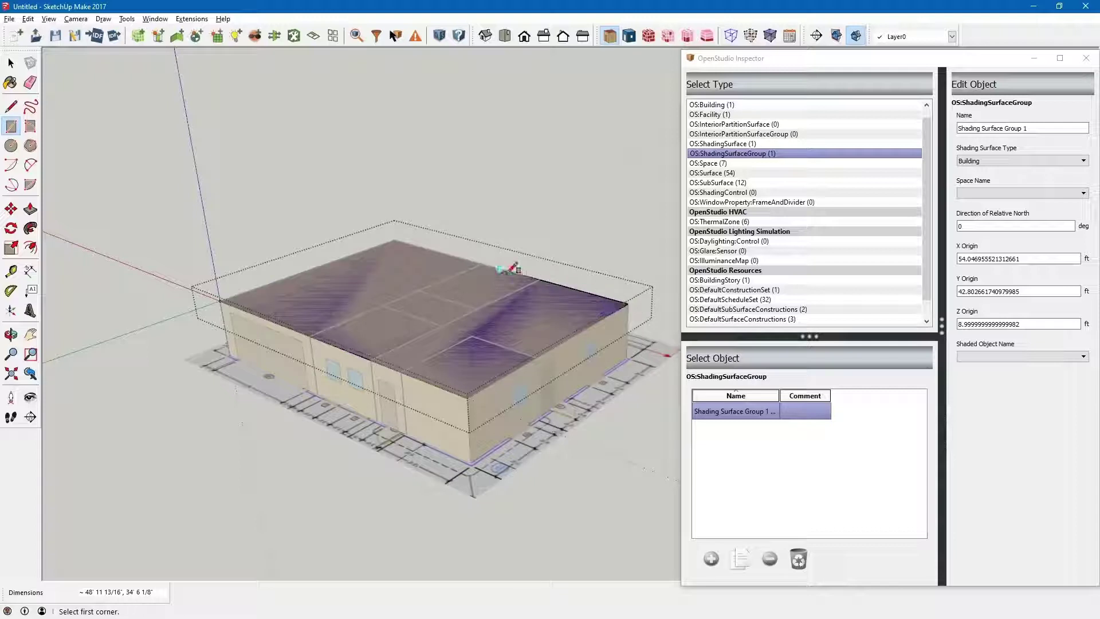
- Offset the edges of the roof-sized shading rectangle outward by 2'
{"action": "left_click", "coordinate": [31, 248]}
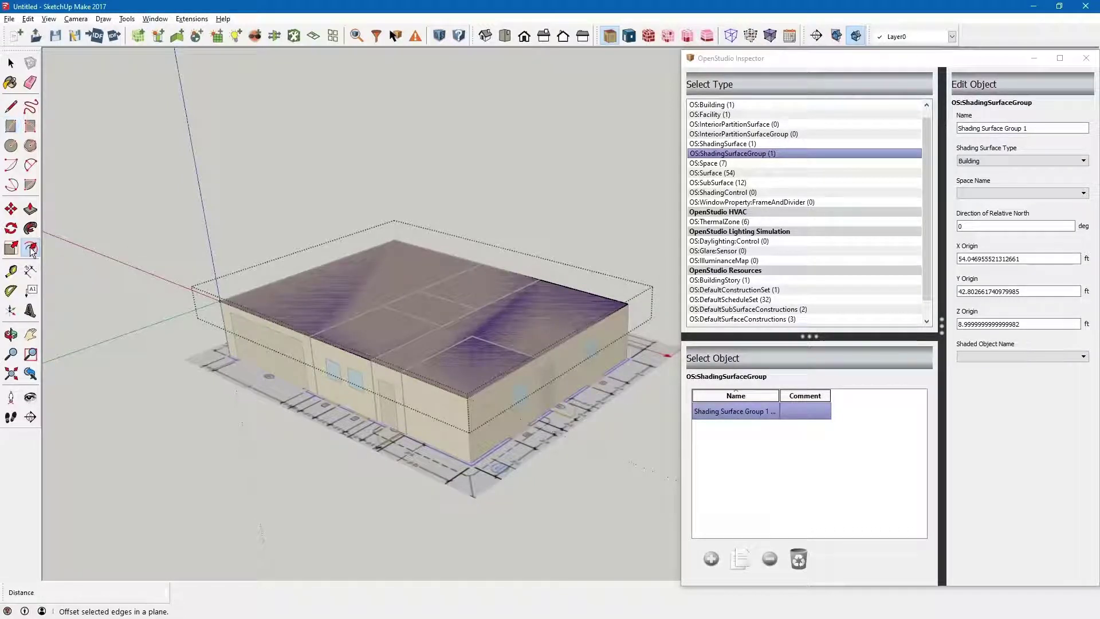
{"action": "left_click", "coordinate": [268, 317]}
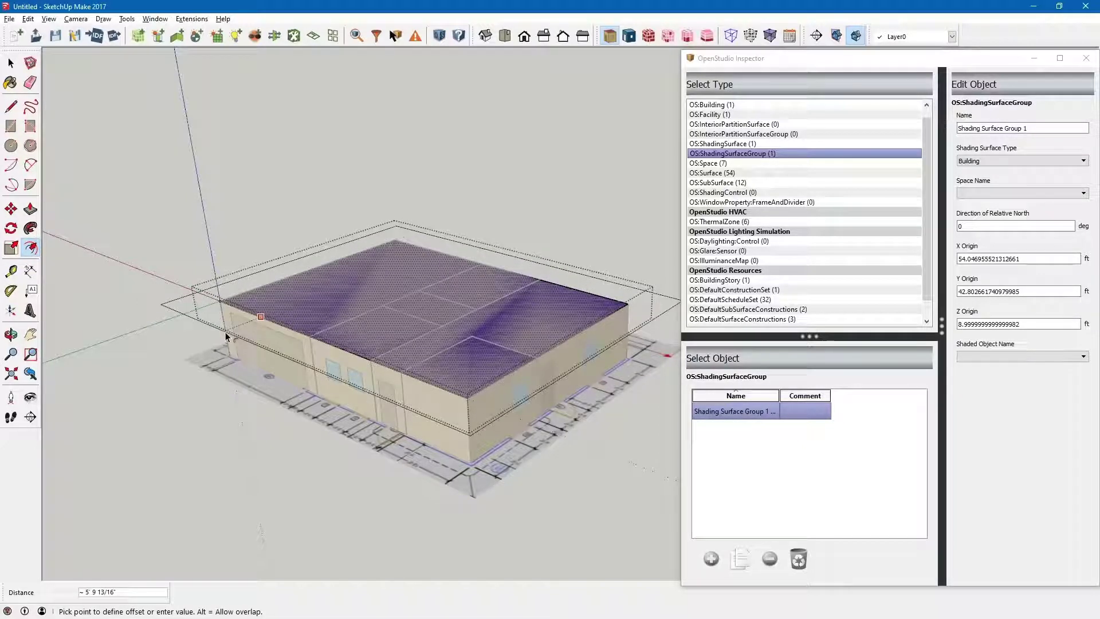
{"action": "type", "text": "2"}
{"action": "key", "text": "Return"}
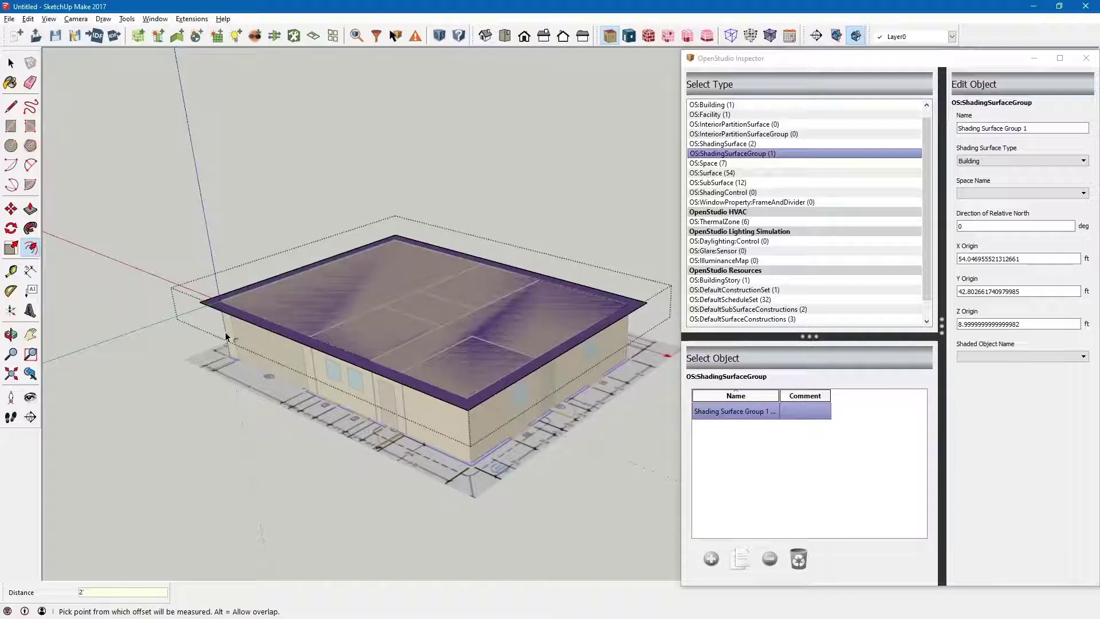
{"action": "key", "text": "space"}
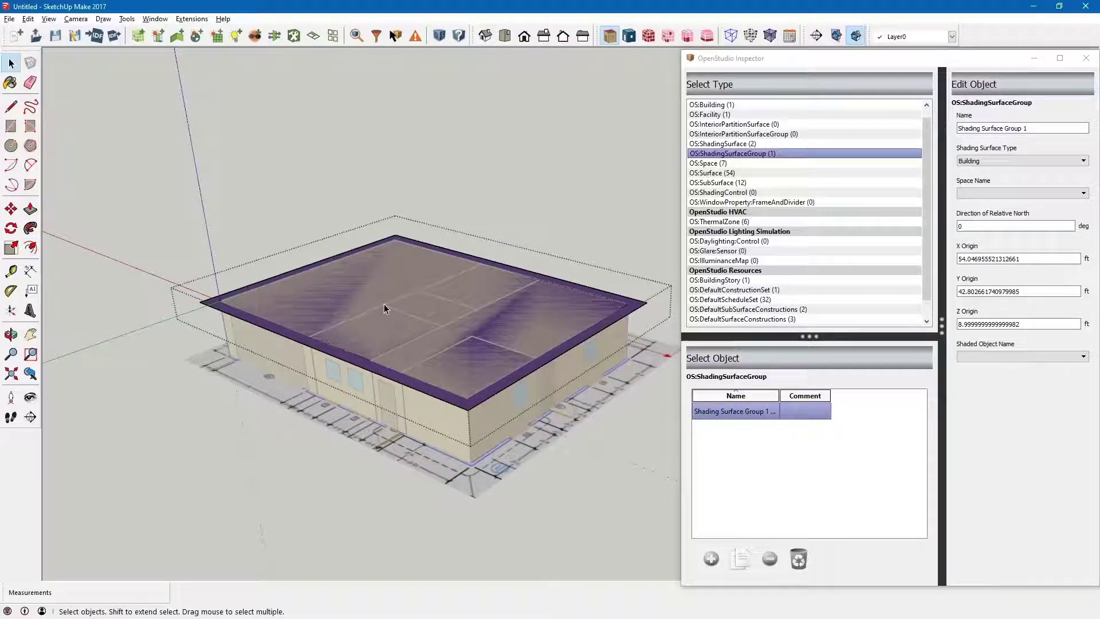
- Delete the inner shading surface over the roof, keeping only the perimeter overhang ring, and exit the shading group
{"action": "left_click", "coordinate": [384, 303]}
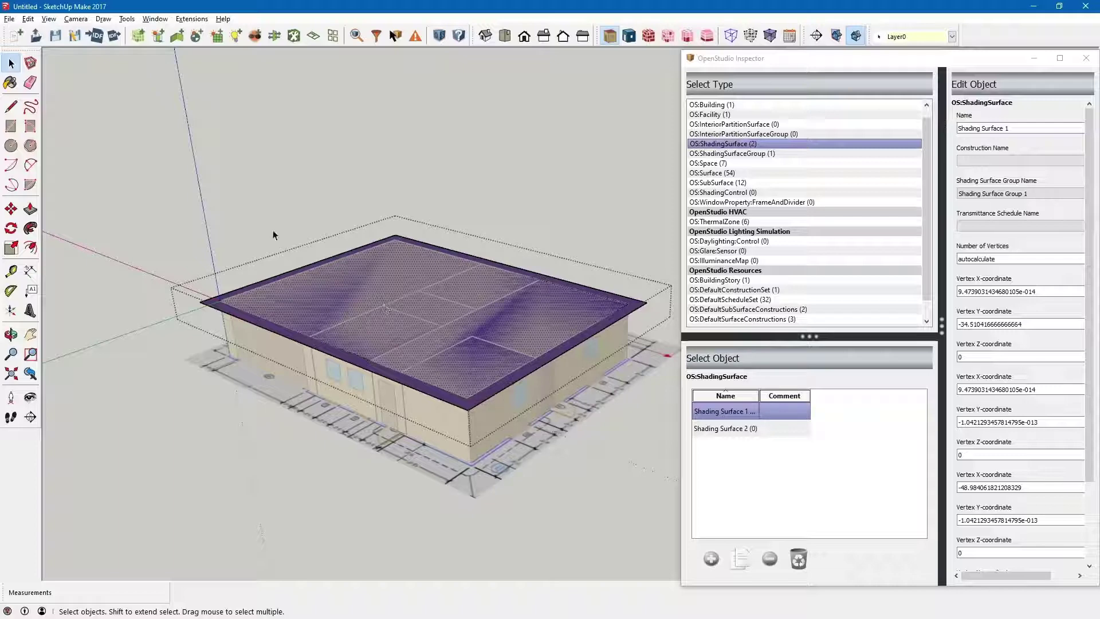
{"action": "left_click", "coordinate": [273, 233]}
{"action": "left_click", "coordinate": [363, 298]}
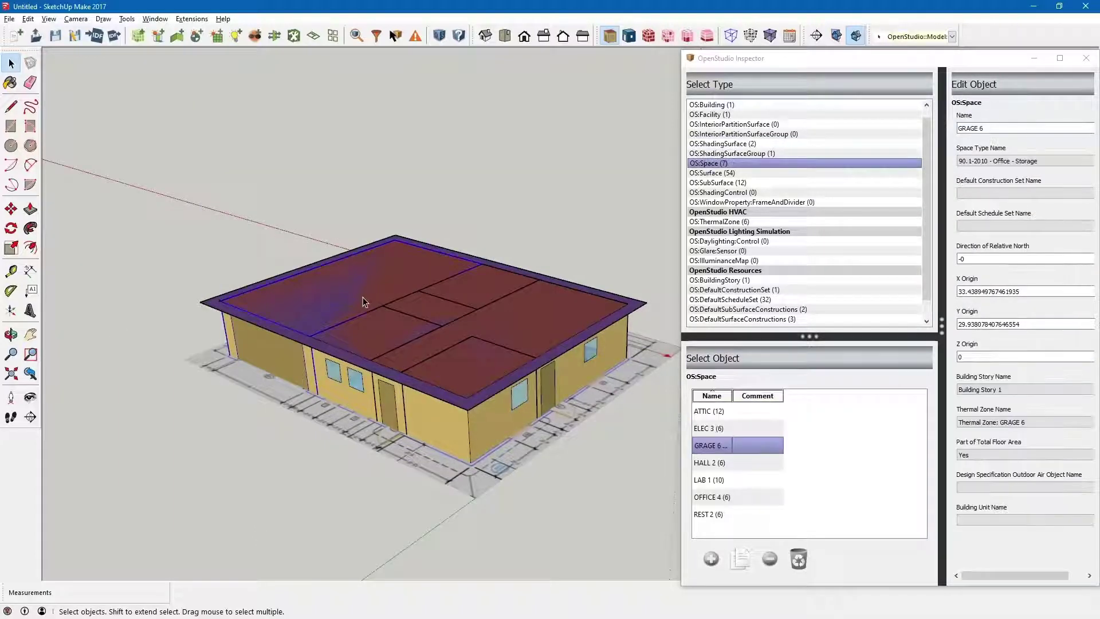
{"action": "double_click", "coordinate": [226, 305]}
{"action": "left_click", "coordinate": [300, 296]}
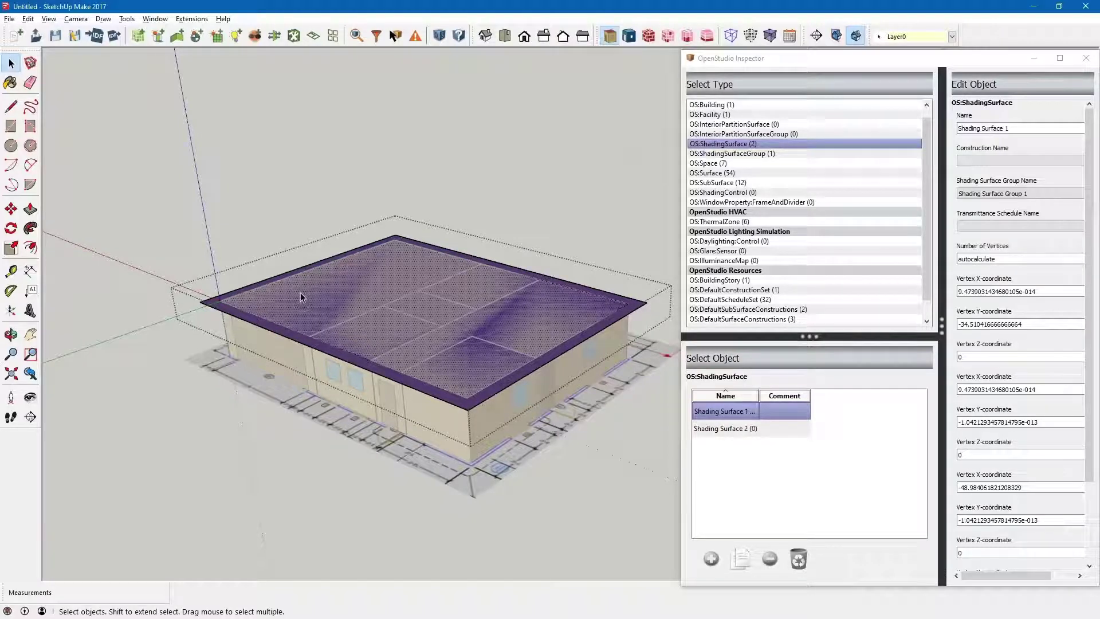
{"action": "key", "text": "Delete"}
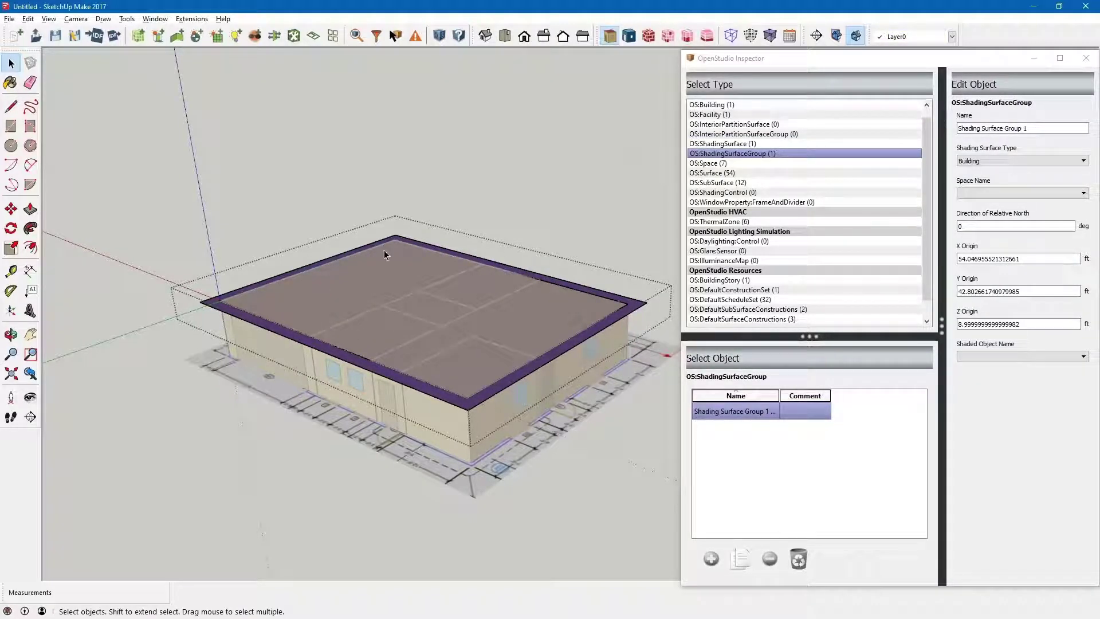
{"action": "left_click", "coordinate": [348, 175]}
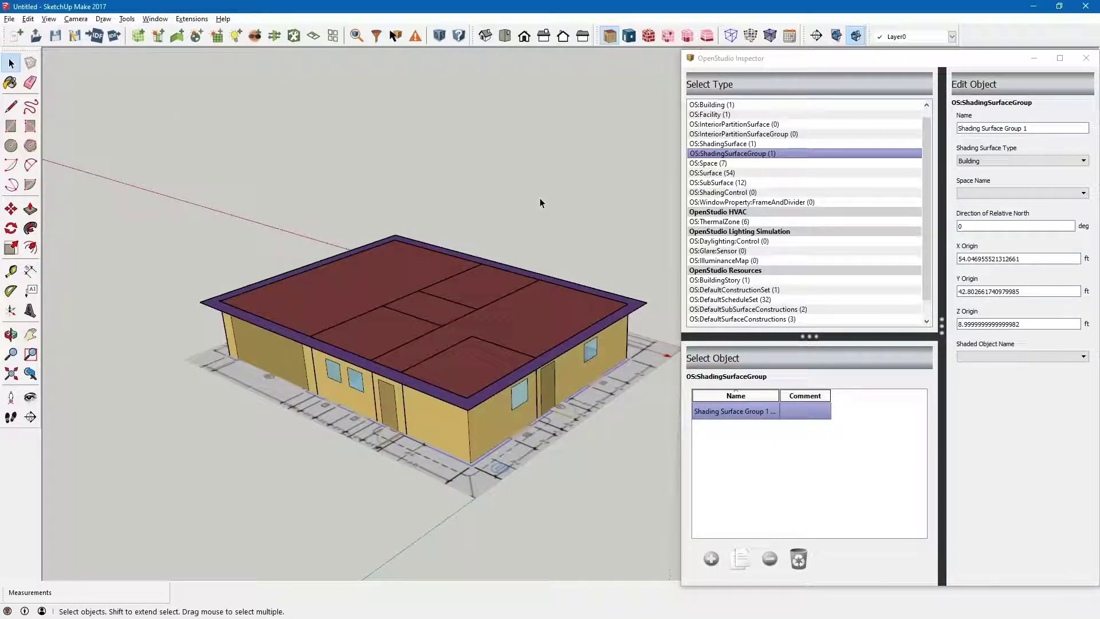
{"action": "middle_click_drag", "start_coordinate": [569, 445], "coordinate": [513, 454]}
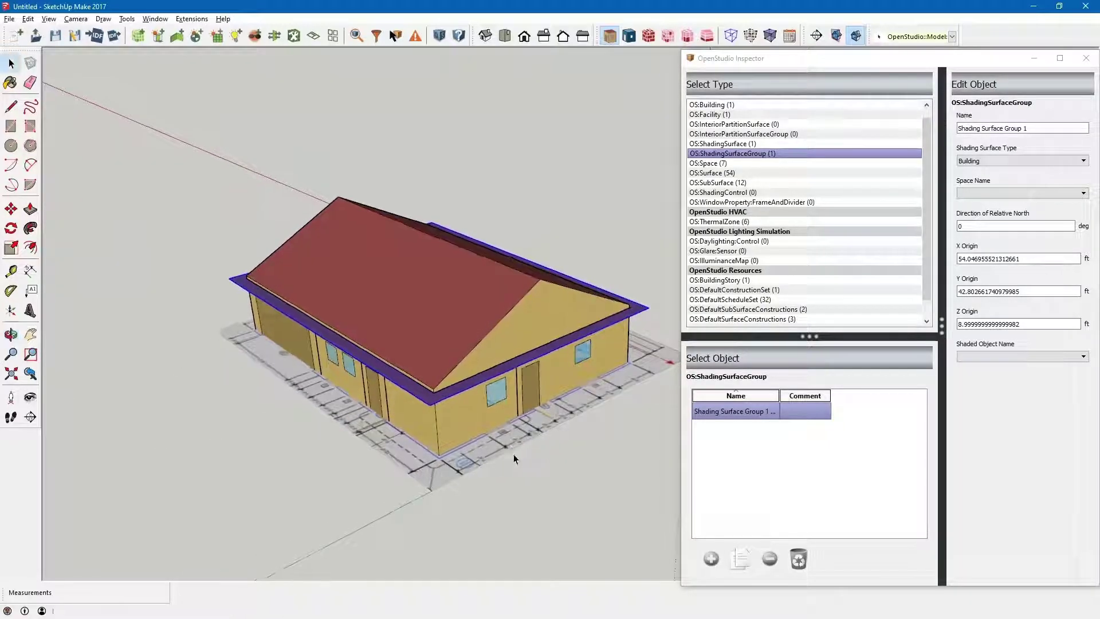
- Skip saving the SketchUp file and save the OpenStudio model as Example-1_004.osm in the OpenStudio Example folder
{"action": "key", "text": "ctrl+s"}
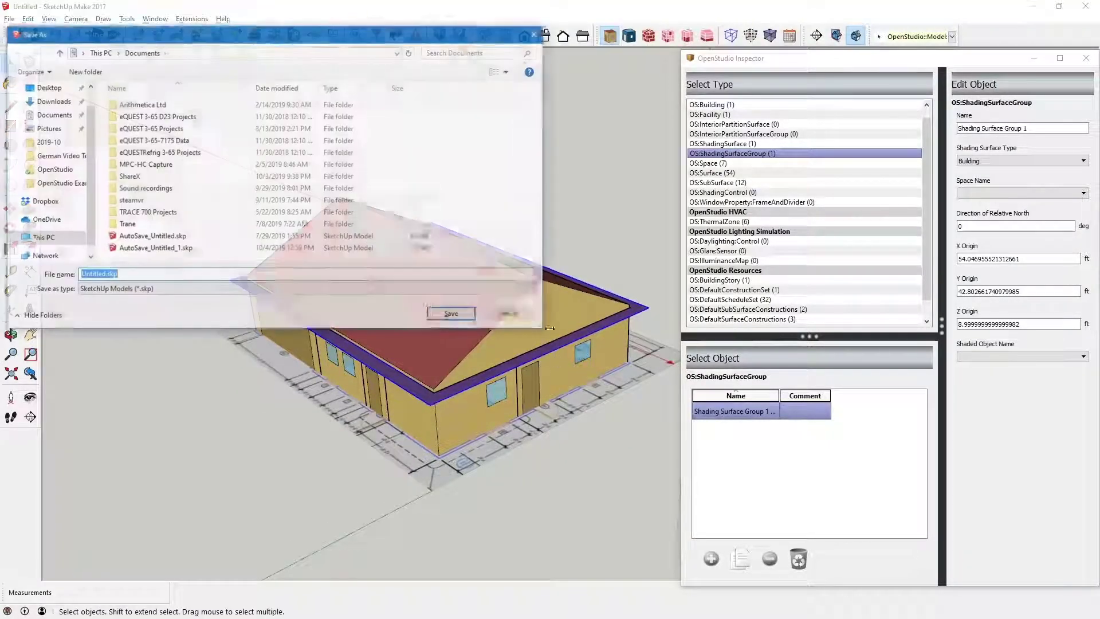
{"action": "left_click", "coordinate": [525, 315]}
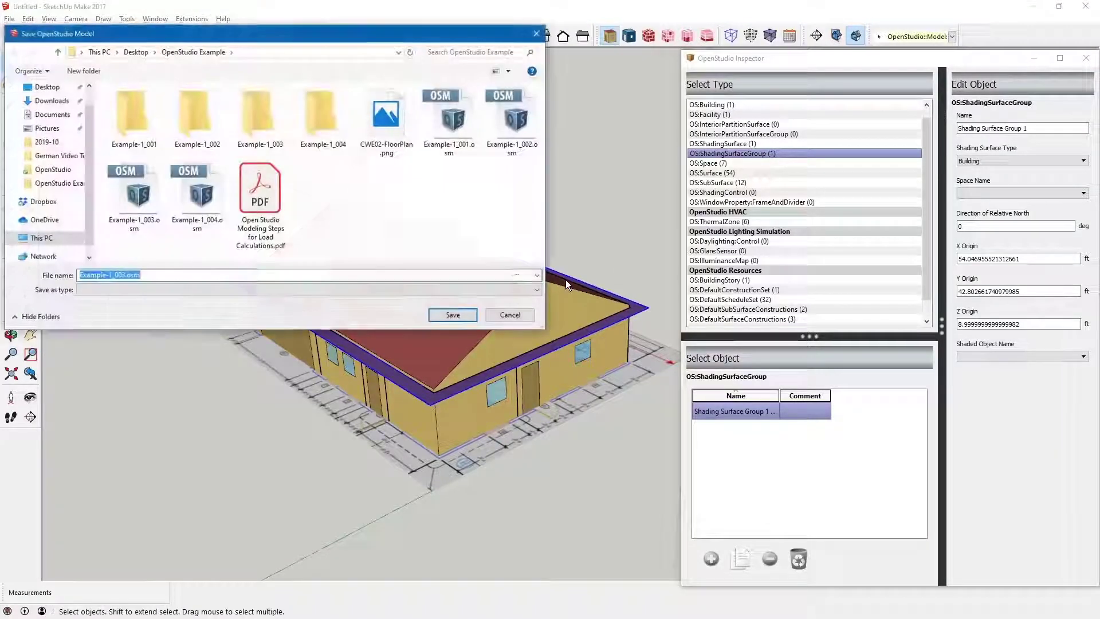
{"action": "left_click", "coordinate": [125, 275]}
{"action": "key", "text": "BackSpace"}
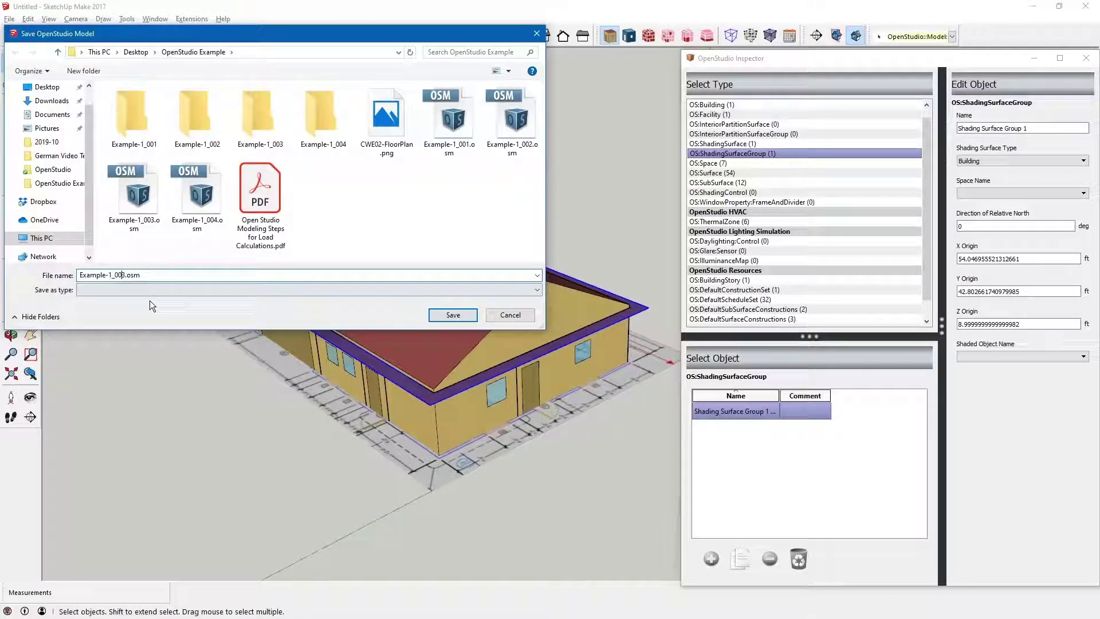
{"action": "type", "text": "4"}
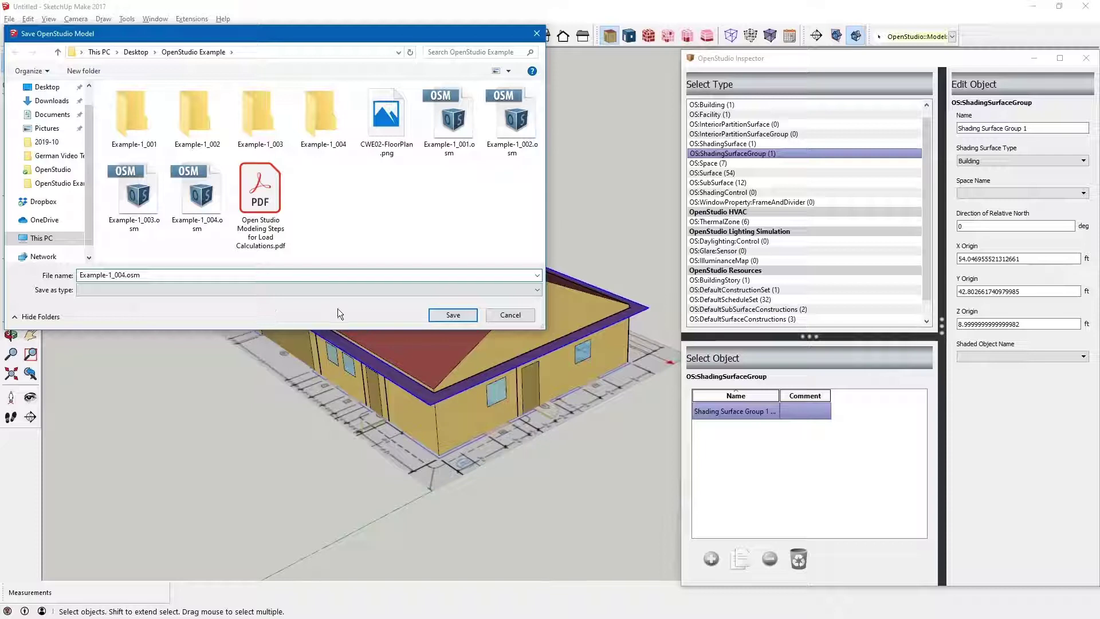
{"action": "left_click", "coordinate": [448, 314]}
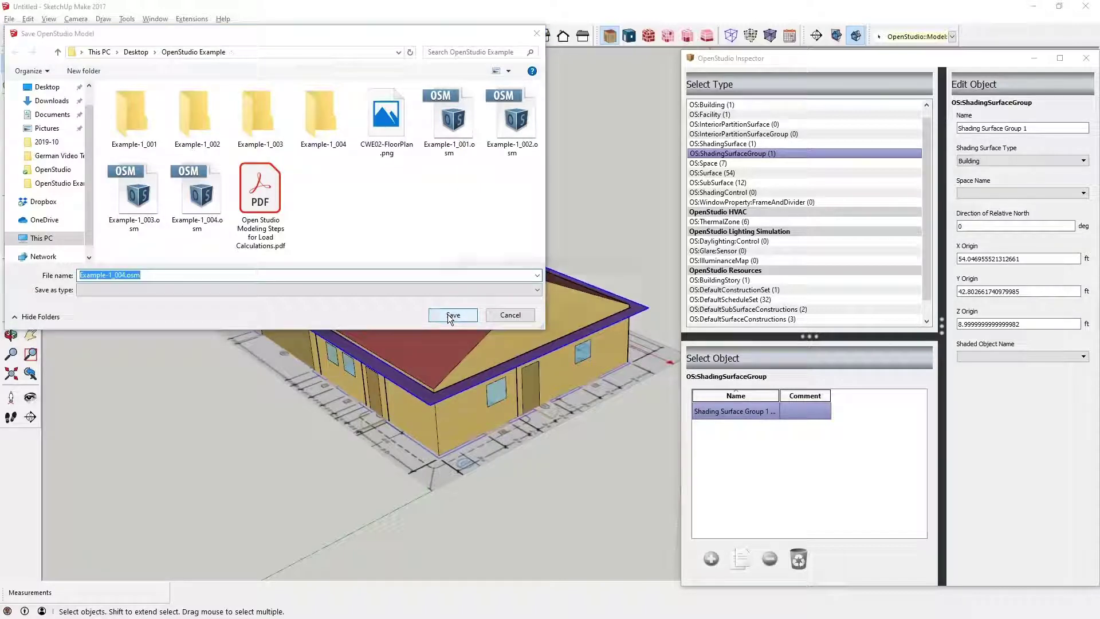
{"action": "left_click", "coordinate": [575, 314]}
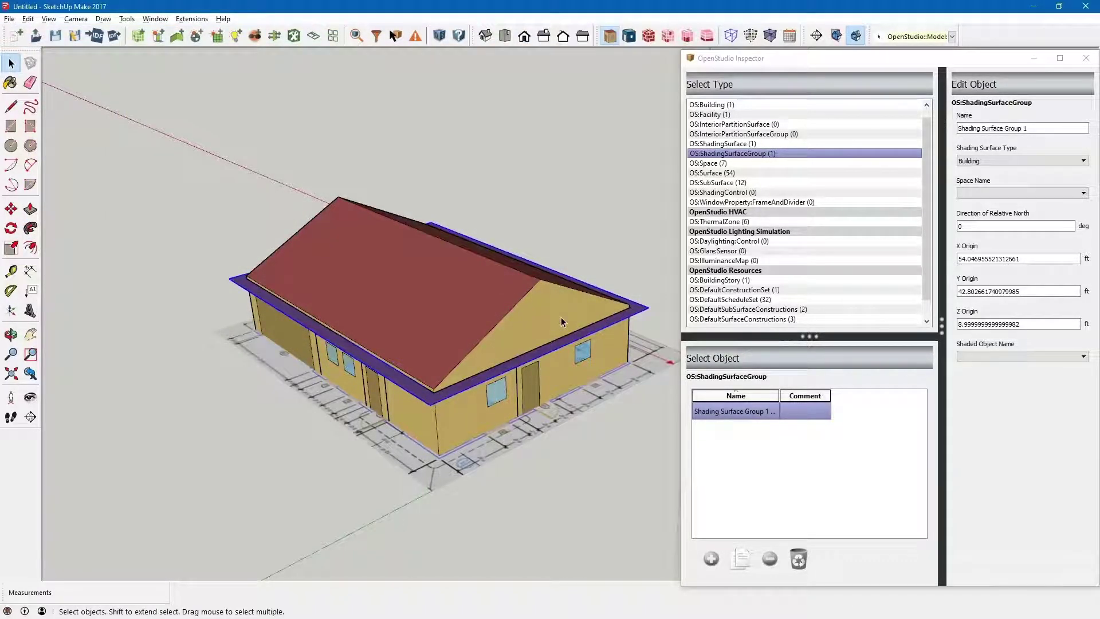
- Switch to the modeling steps PDF in Acrobat Reader, highlight steps 19 and 20, check the remaining steps, and return to SketchUp
{"action": "key", "text": "alt+Tab"}
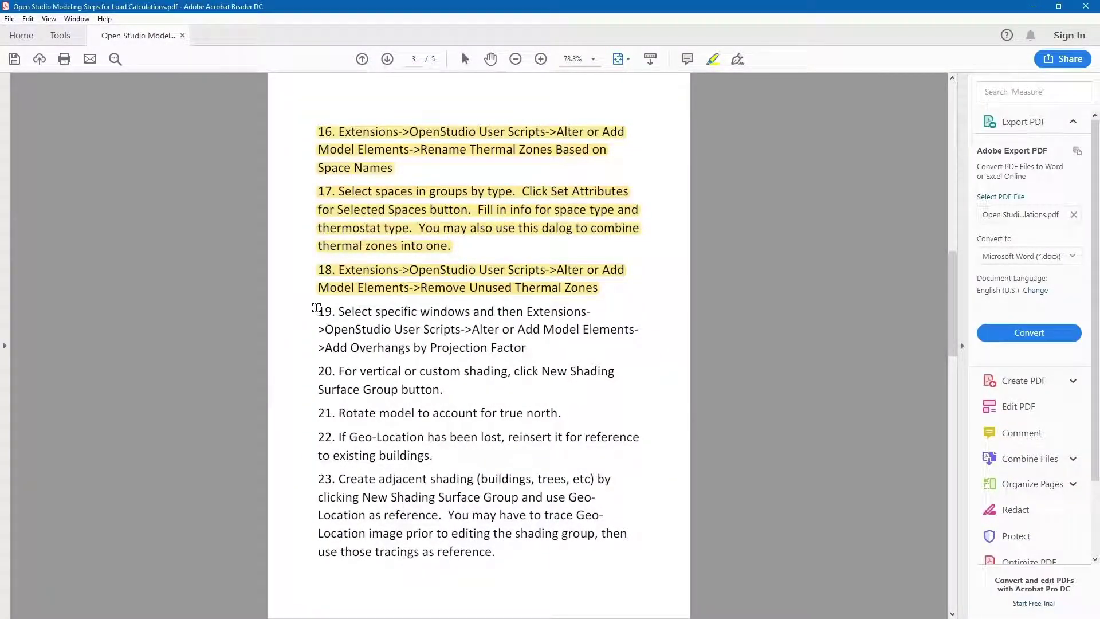
{"action": "left_click_drag", "start_coordinate": [316, 310], "coordinate": [527, 358]}
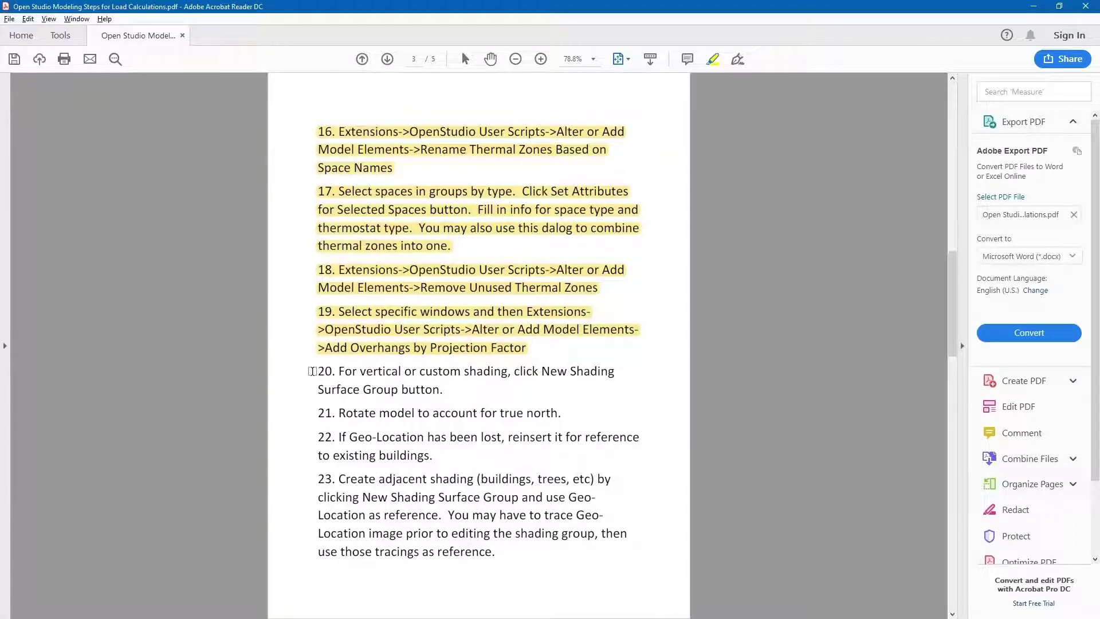
{"action": "left_click_drag", "start_coordinate": [312, 371], "coordinate": [446, 390]}
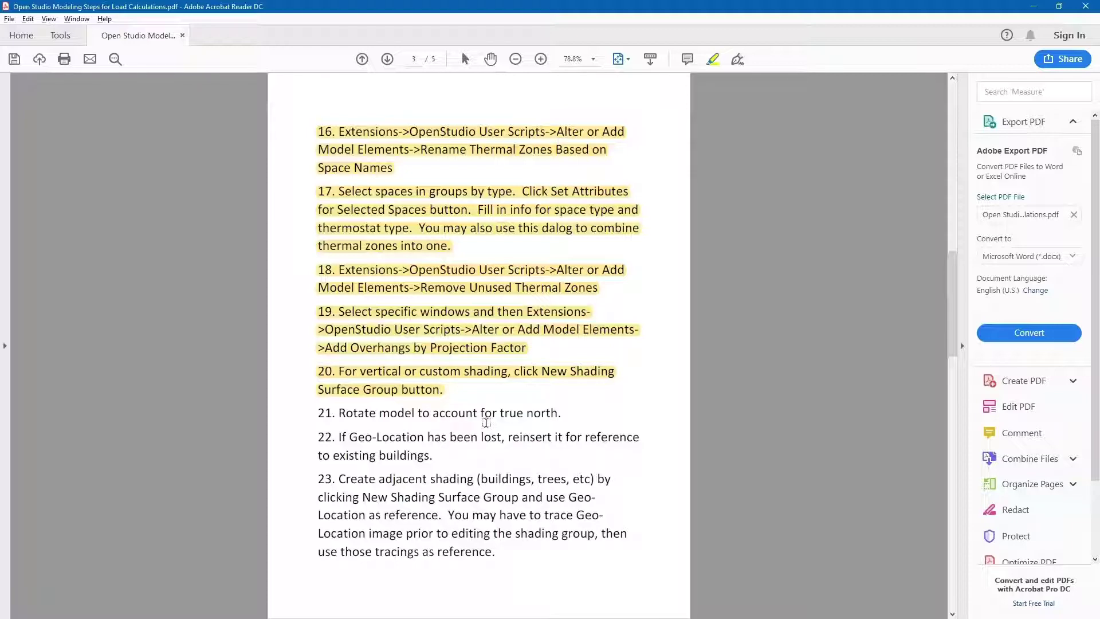
{"action": "key", "text": "alt+Tab"}
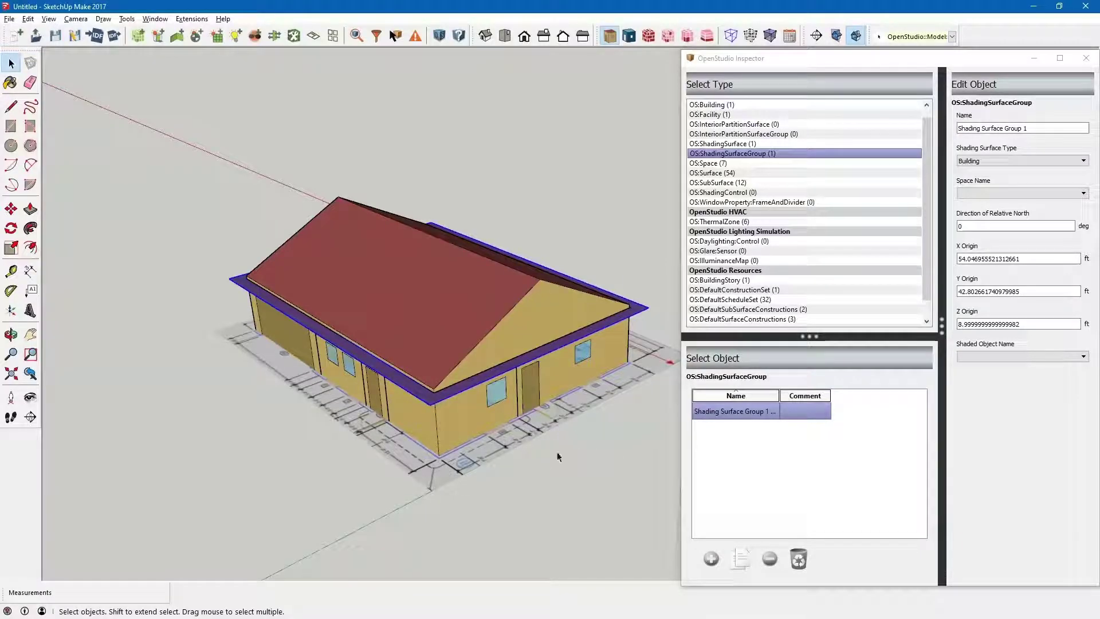
{"action": "scroll", "coordinate": [560, 419], "scroll_direction": "down", "scroll_amount": 2}
{"action": "middle_click_drag", "start_coordinate": [329, 239], "coordinate": [355, 252]}
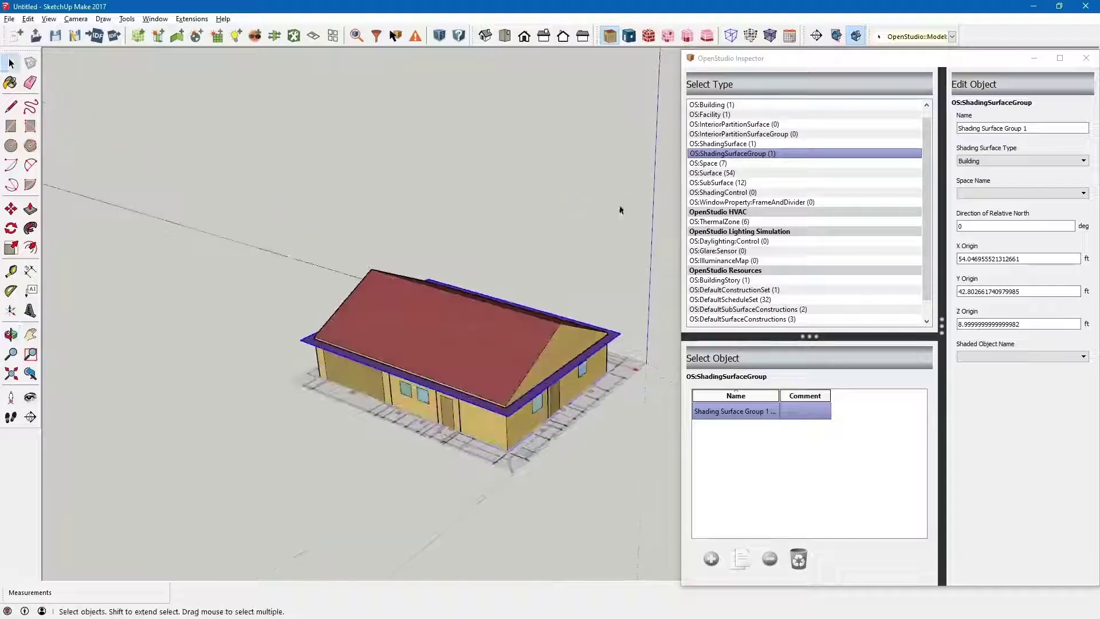
{"action": "key", "text": "alt+Tab"}
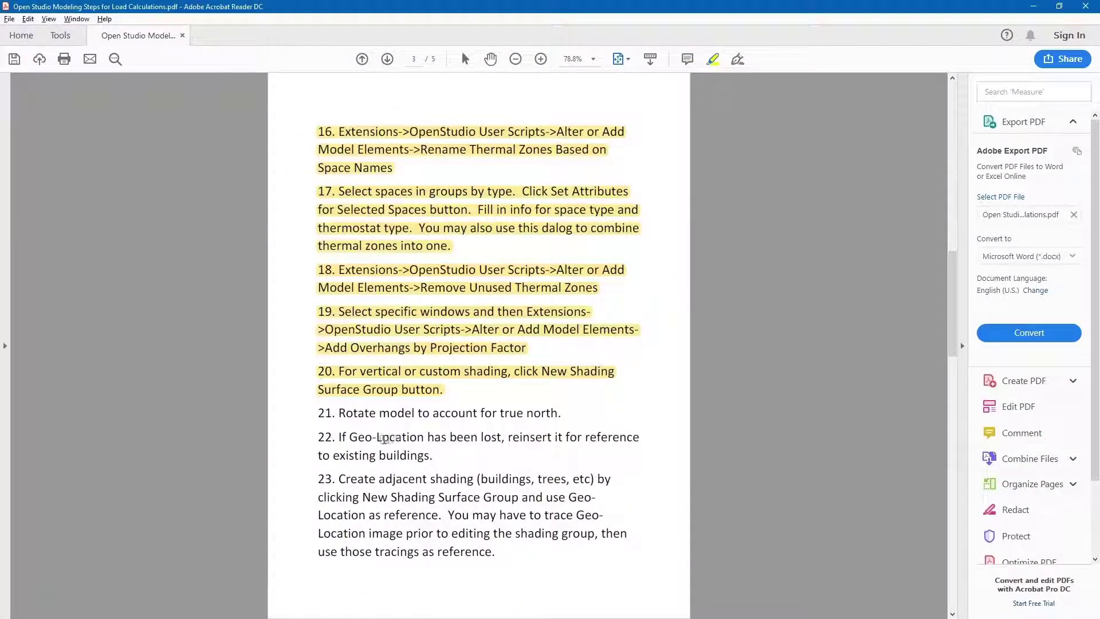
{"action": "key", "text": "alt+Tab"}
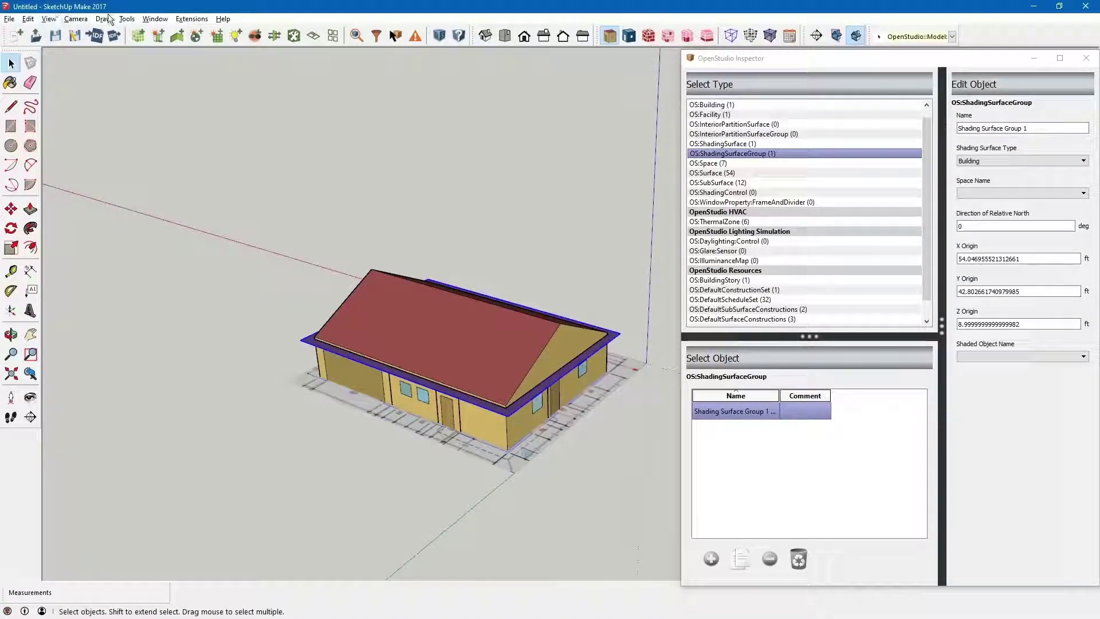
- Clear the model's geo-location and import the proposed map region around Vader, WA as the new location
{"action": "left_click", "coordinate": [153, 19]}
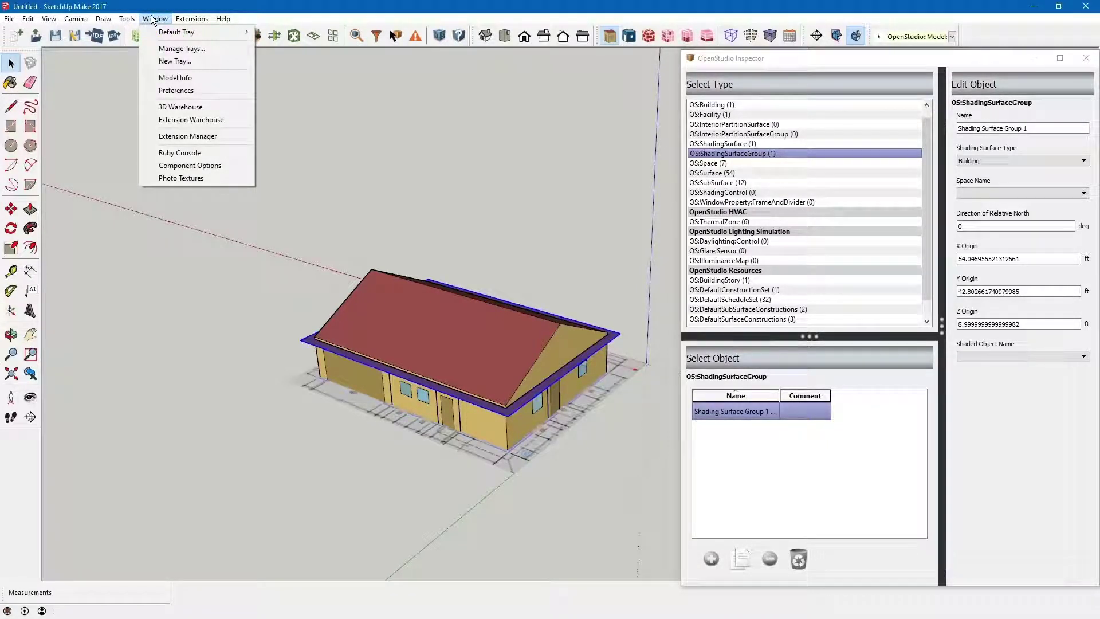
{"action": "left_click", "coordinate": [178, 76]}
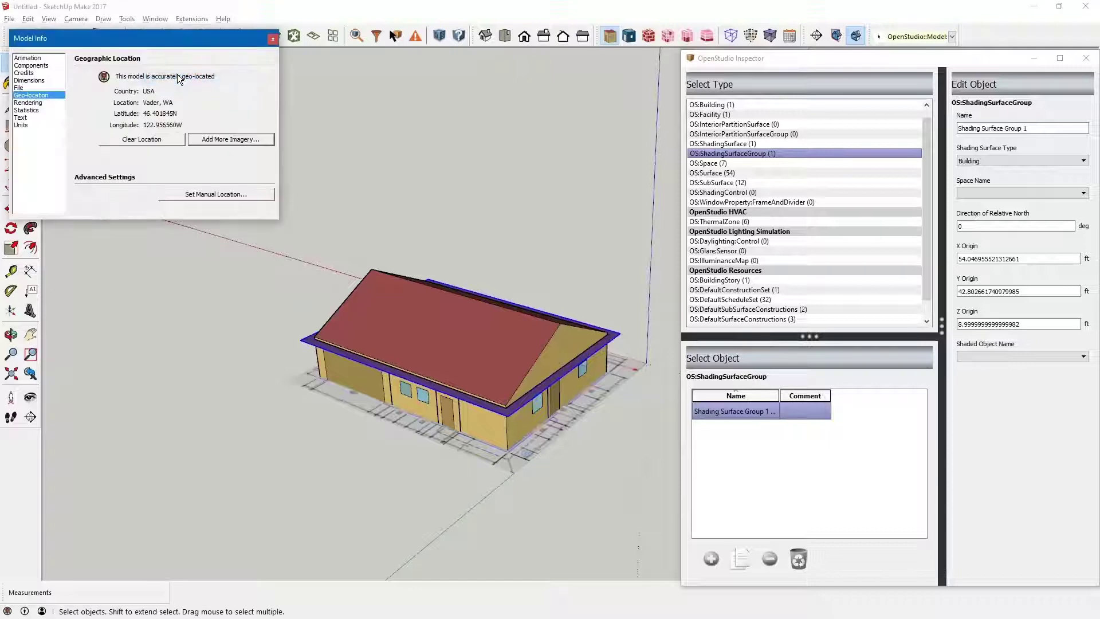
{"action": "left_click", "coordinate": [164, 139]}
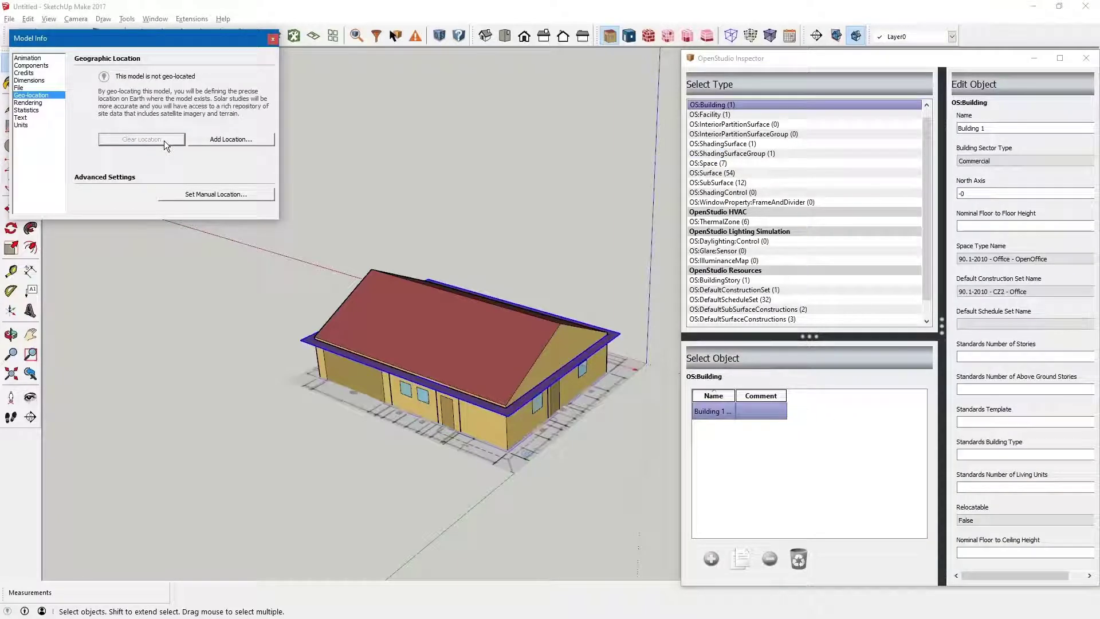
{"action": "left_click", "coordinate": [218, 140]}
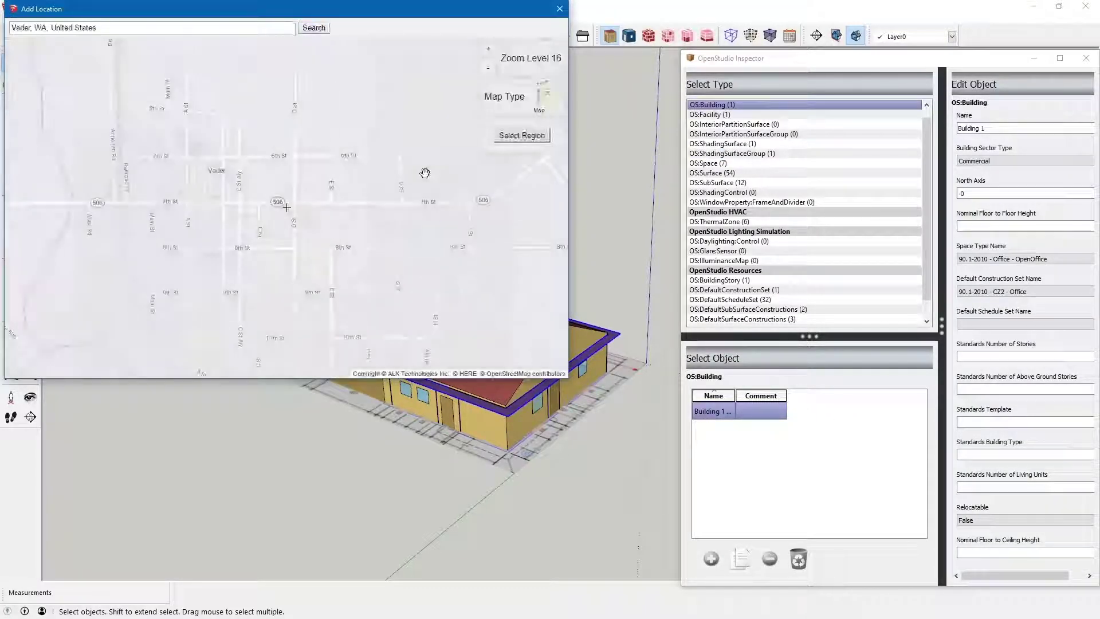
{"action": "left_click", "coordinate": [522, 137]}
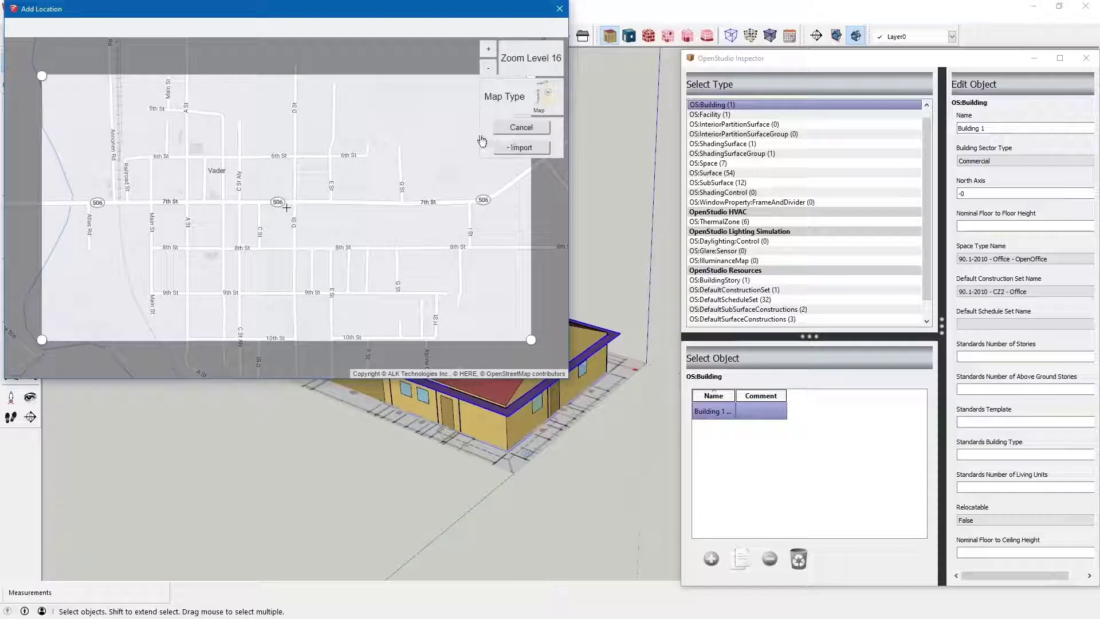
{"action": "left_click", "coordinate": [521, 148]}
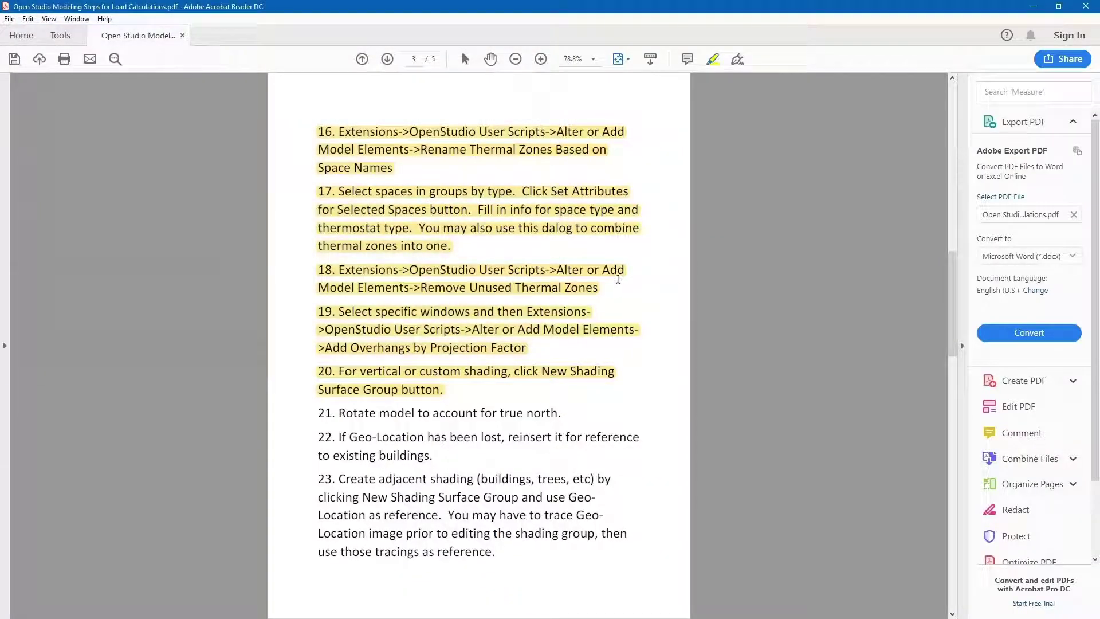
- Return to the SketchUp model and examine the building's position and orientation relative to the streets on the imported map
{"action": "key", "text": "alt+Tab"}
{"action": "key", "text": "alt+Tab"}
{"action": "key", "text": "alt+Tab"}
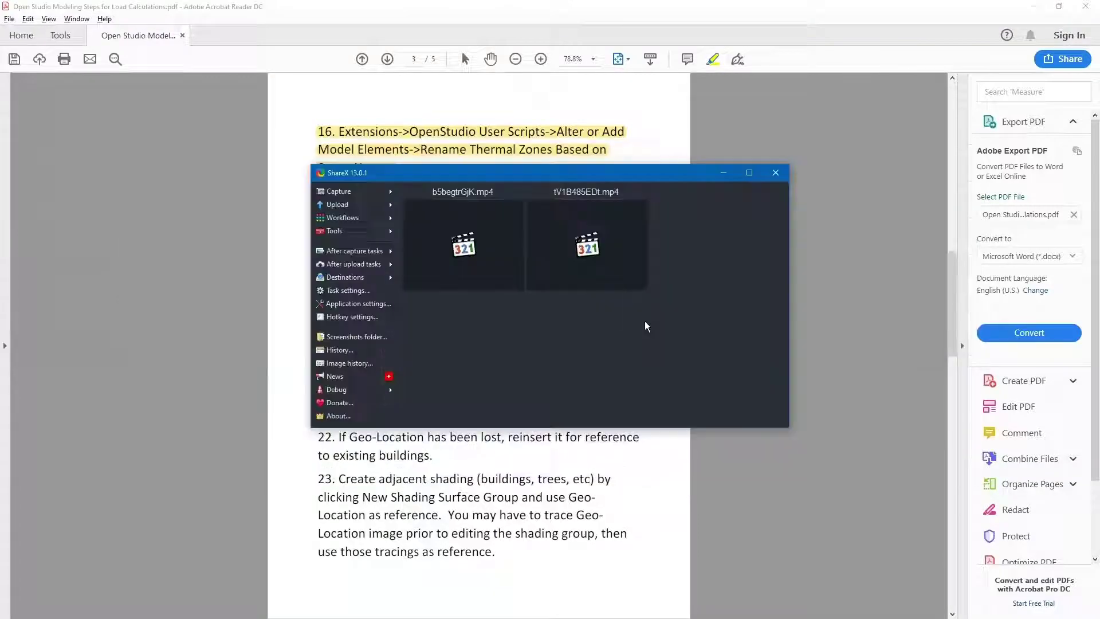
{"action": "key", "text": "alt+Tab"}
{"action": "key", "text": "alt+Tab"}
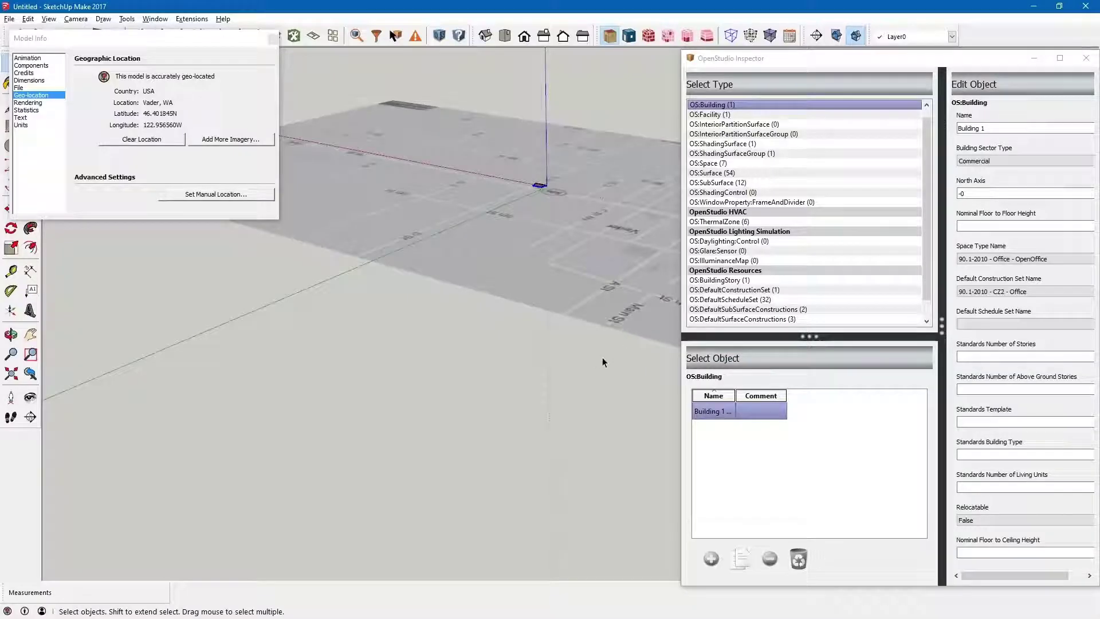
{"action": "scroll", "coordinate": [512, 351], "scroll_direction": "up", "scroll_amount": 10}
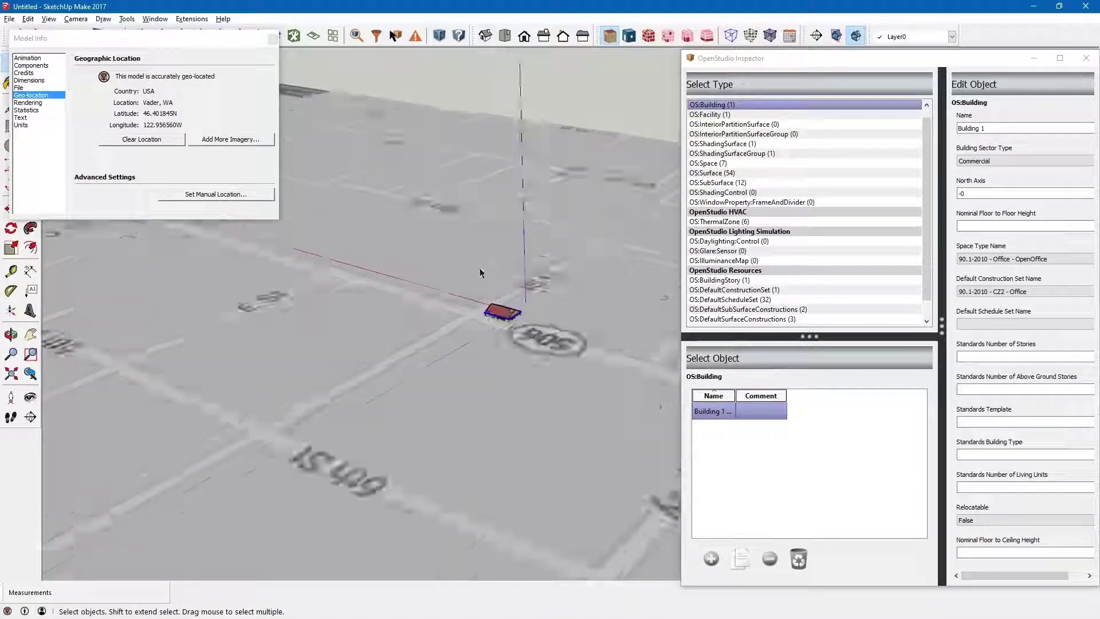
{"action": "scroll", "coordinate": [512, 351], "scroll_direction": "down", "scroll_amount": 8}
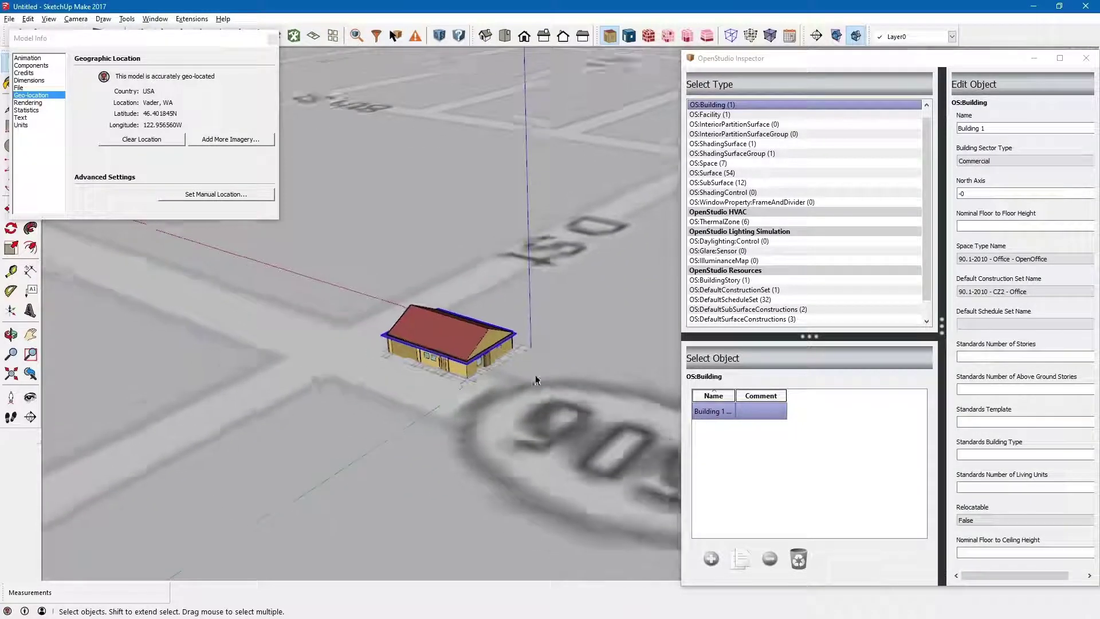
{"action": "middle_click_drag", "start_coordinate": [559, 375], "coordinate": [526, 414]}
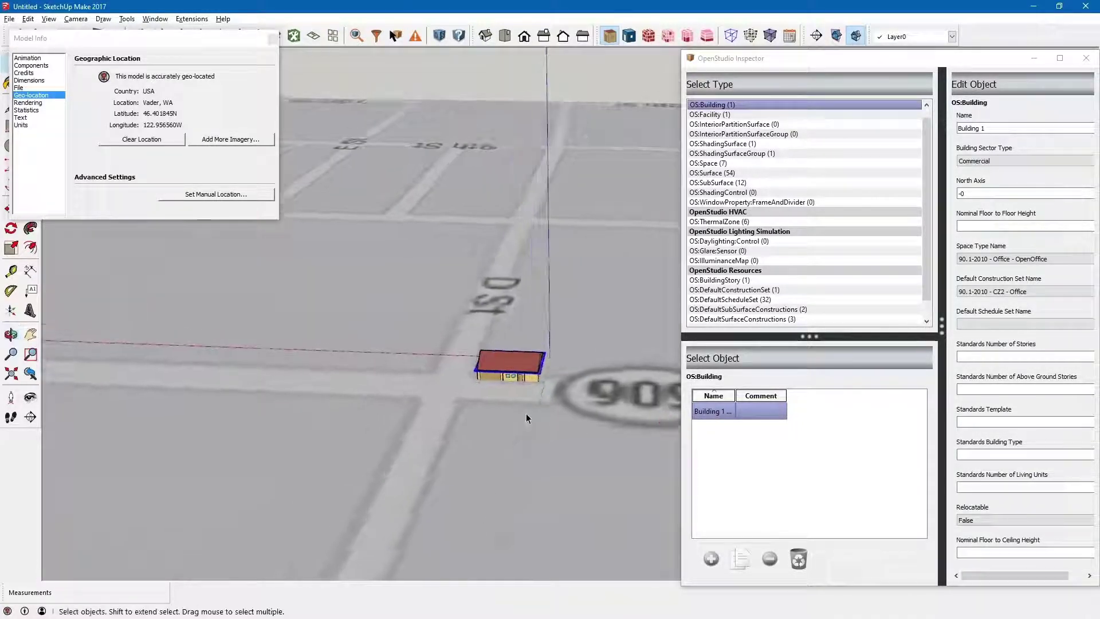
{"action": "scroll", "coordinate": [514, 408], "scroll_direction": "up", "scroll_amount": 3}
{"action": "scroll", "coordinate": [514, 403], "scroll_direction": "down", "scroll_amount": 10}
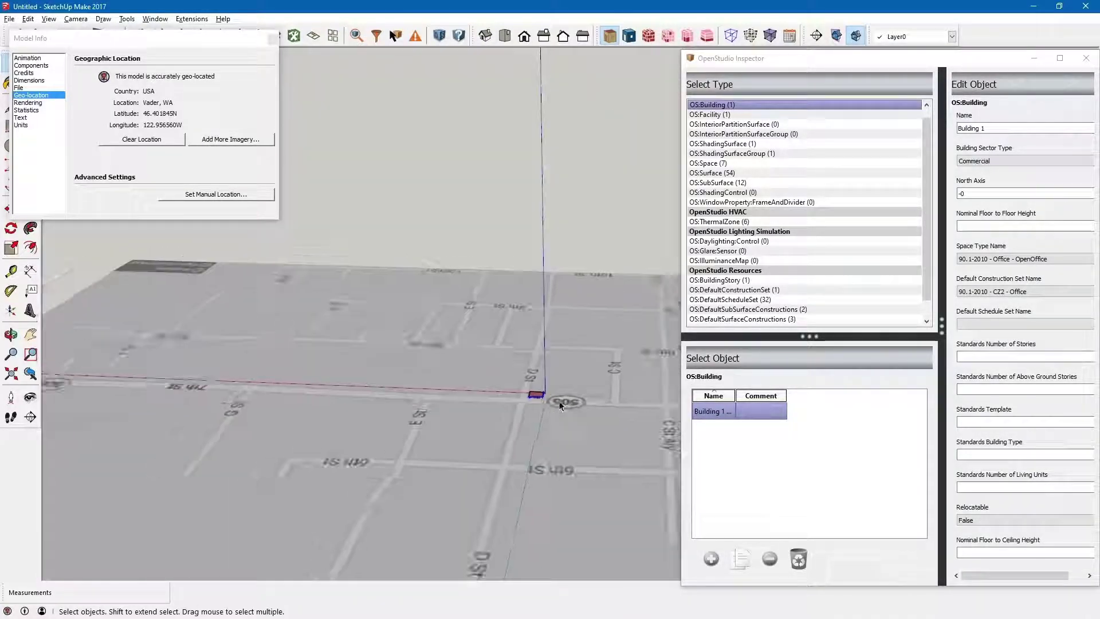
- View the building from the opposite side of the map and close the Model Info window
{"action": "scroll", "coordinate": [591, 421], "scroll_direction": "up", "scroll_amount": 5}
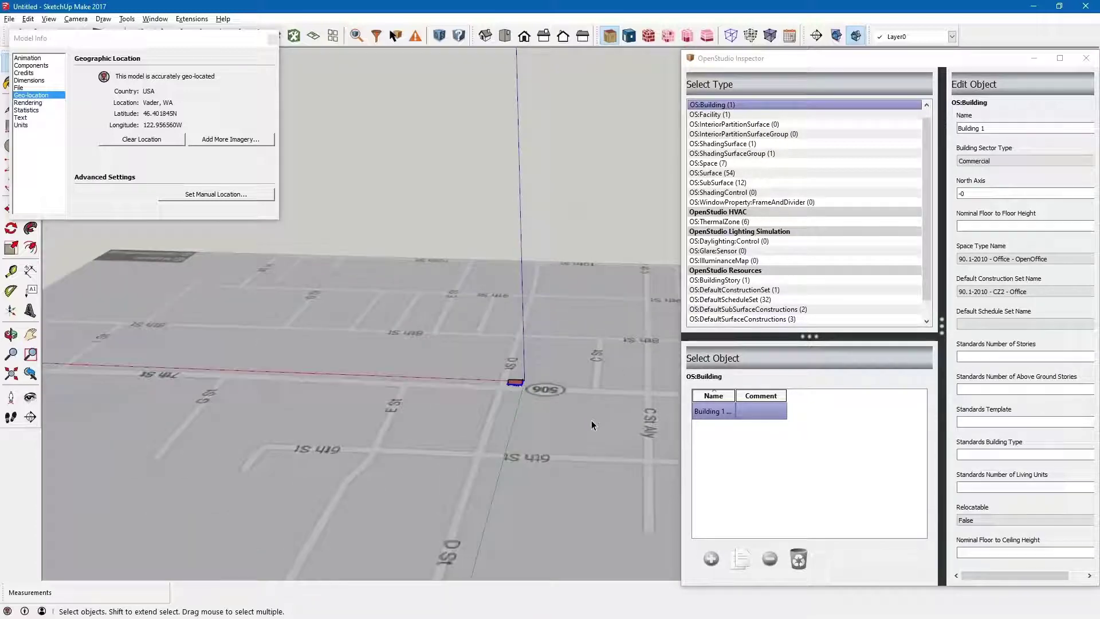
{"action": "key", "text": "alt+Tab"}
{"action": "key", "text": "alt+Tab"}
{"action": "mouse_move", "coordinate": [622, 409]}
{"action": "middle_mouse_down"}
{"action": "mouse_move", "coordinate": [531, 411]}
{"action": "mouse_move", "coordinate": [633, 408]}
{"action": "mouse_move", "coordinate": [373, 417]}
{"action": "mouse_move", "coordinate": [401, 412]}
{"action": "middle_mouse_up"}
{"action": "scroll", "coordinate": [561, 316], "scroll_direction": "up", "scroll_amount": 4}
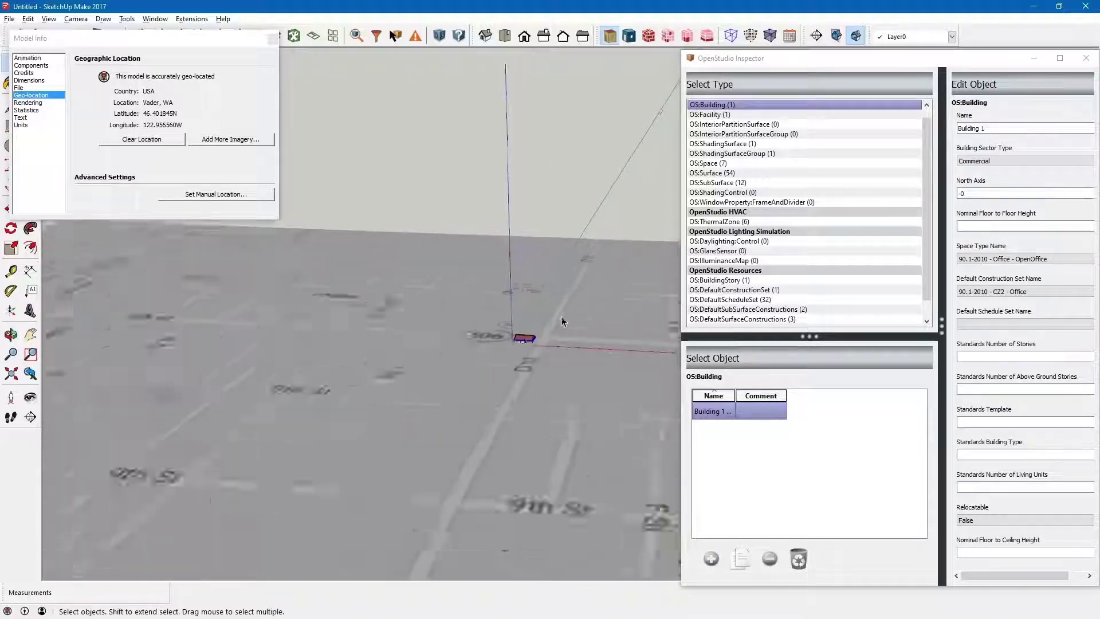
{"action": "scroll", "coordinate": [536, 369], "scroll_direction": "down", "scroll_amount": 3}
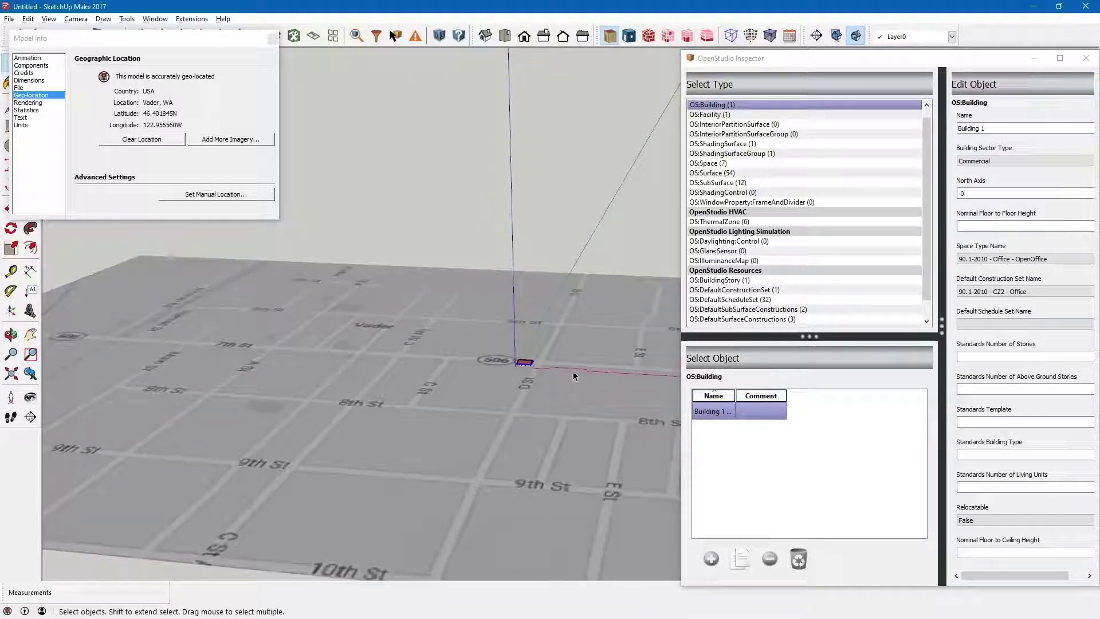
{"action": "left_click", "coordinate": [266, 38]}
{"action": "left_click", "coordinate": [270, 39]}
- Examine up close how the building lines up with Route 506 and D St on the map
{"action": "scroll", "coordinate": [545, 317], "scroll_direction": "up", "scroll_amount": 3}
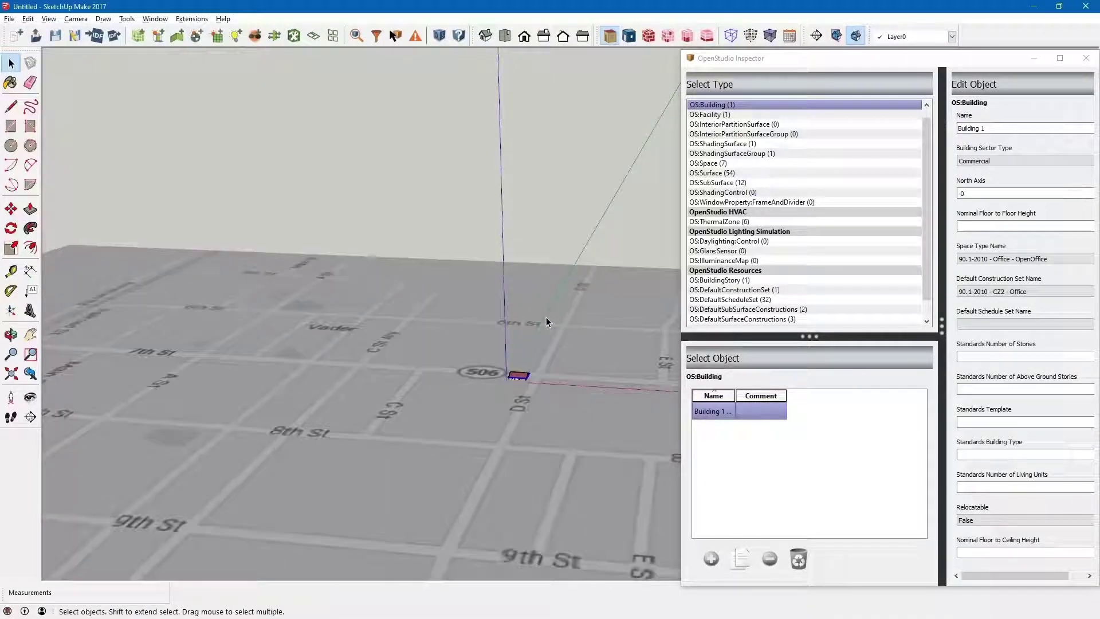
{"action": "scroll", "coordinate": [601, 395], "scroll_direction": "down", "scroll_amount": 2}
{"action": "scroll", "coordinate": [586, 403], "scroll_direction": "up", "scroll_amount": 4}
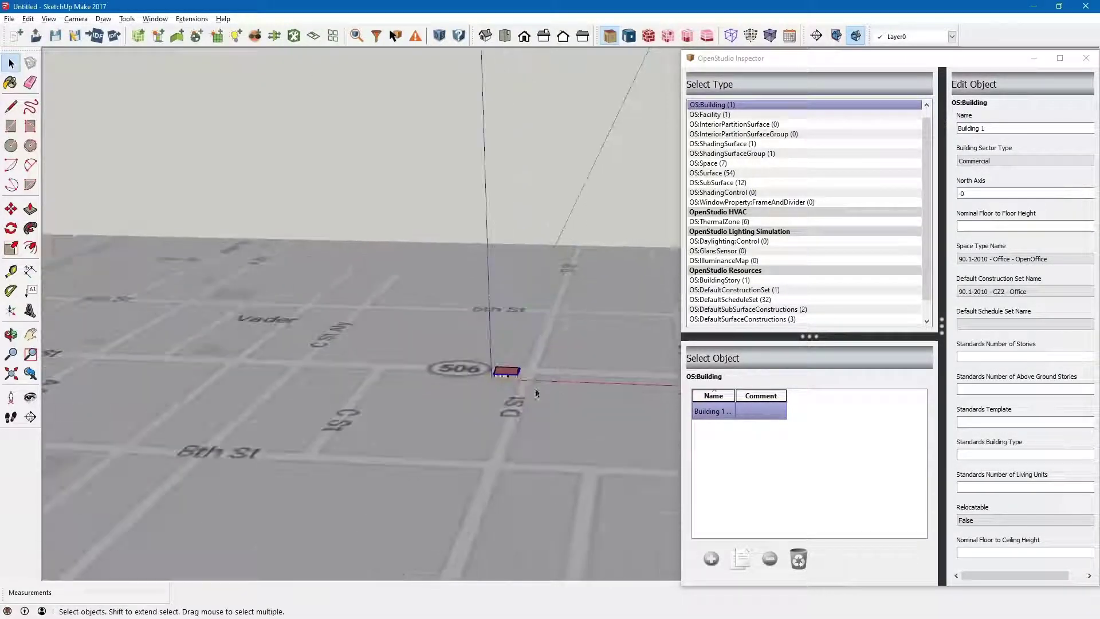
{"action": "key", "text": "space"}
{"action": "scroll", "coordinate": [505, 399], "scroll_direction": "up", "scroll_amount": 2}
{"action": "scroll", "coordinate": [501, 390], "scroll_direction": "up", "scroll_amount": 3}
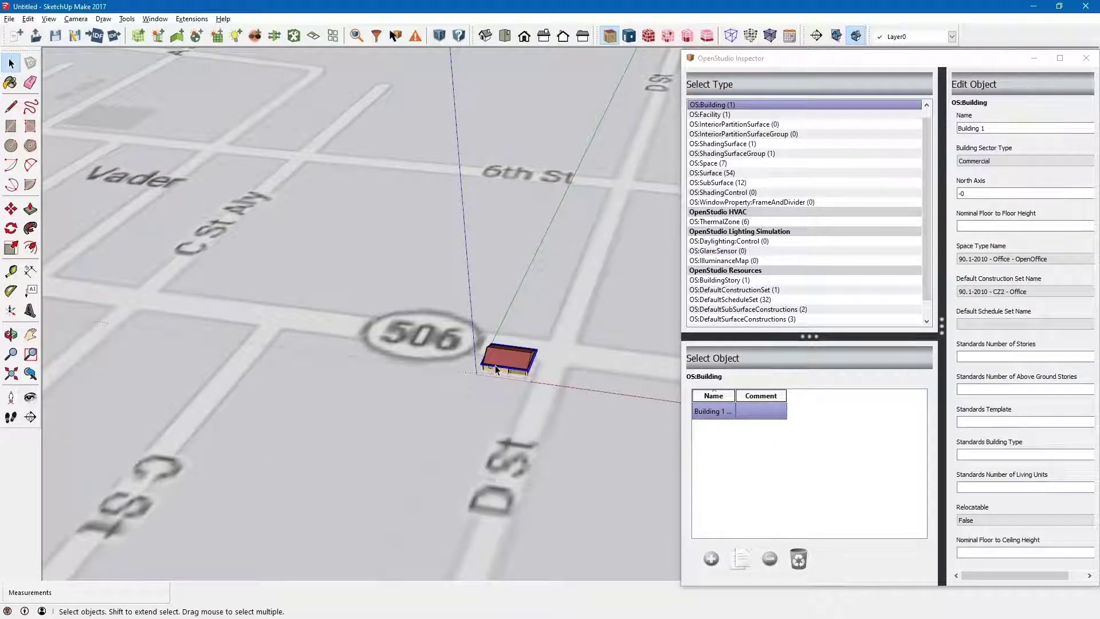
{"action": "scroll", "coordinate": [496, 369], "scroll_direction": "up", "scroll_amount": 6}
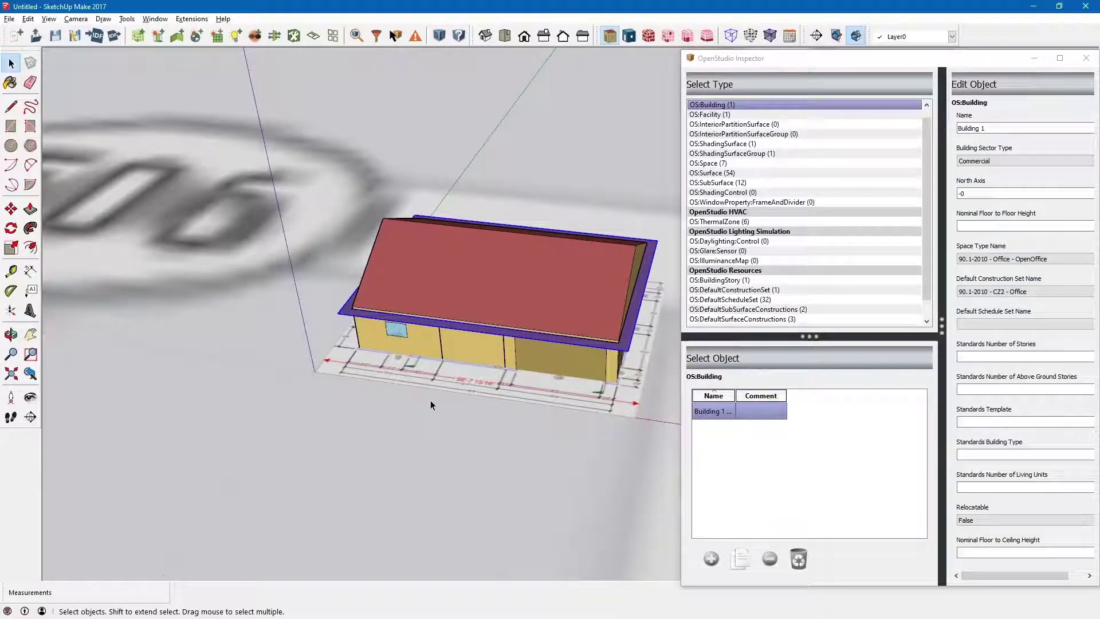
{"action": "scroll", "coordinate": [453, 399], "scroll_direction": "down", "scroll_amount": 2}
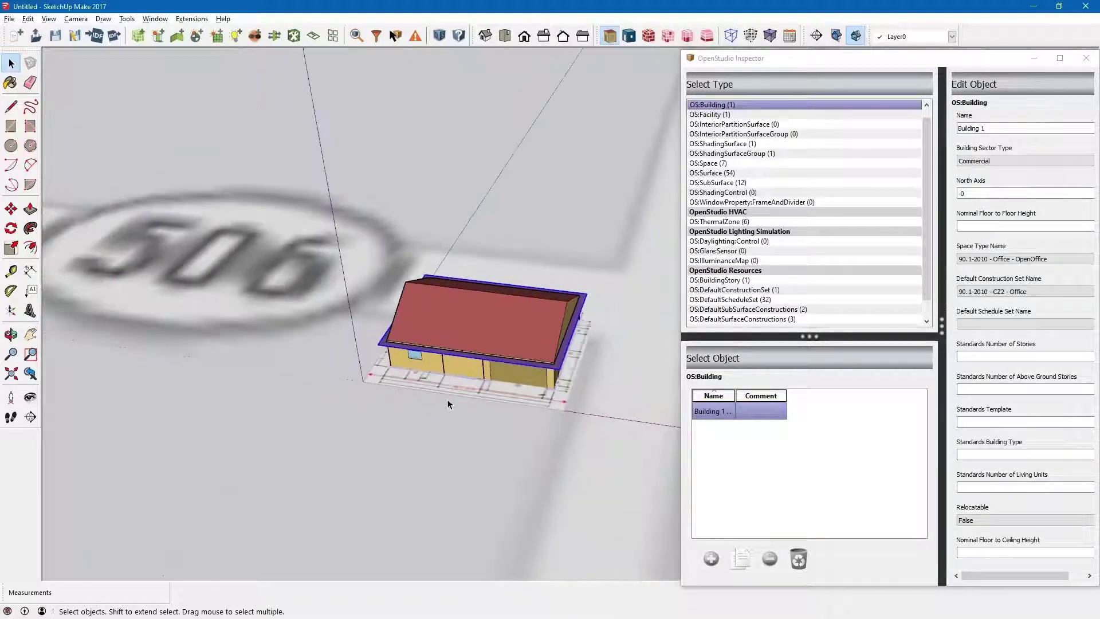
{"action": "scroll", "coordinate": [482, 409], "scroll_direction": "down", "scroll_amount": 4}
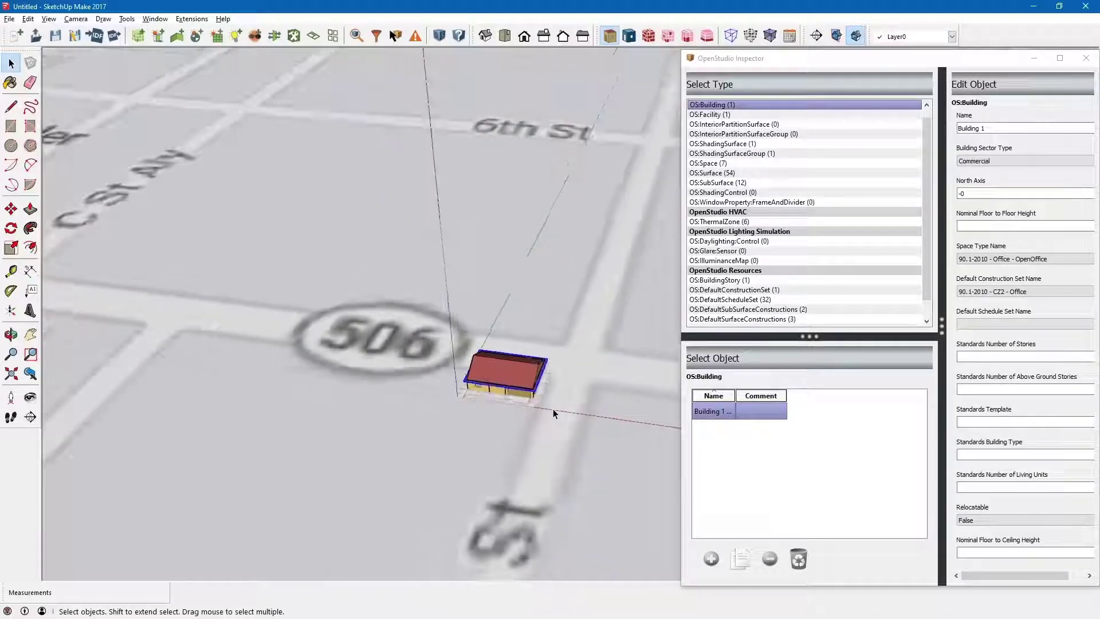
{"action": "scroll", "coordinate": [563, 403], "scroll_direction": "down", "scroll_amount": 2}
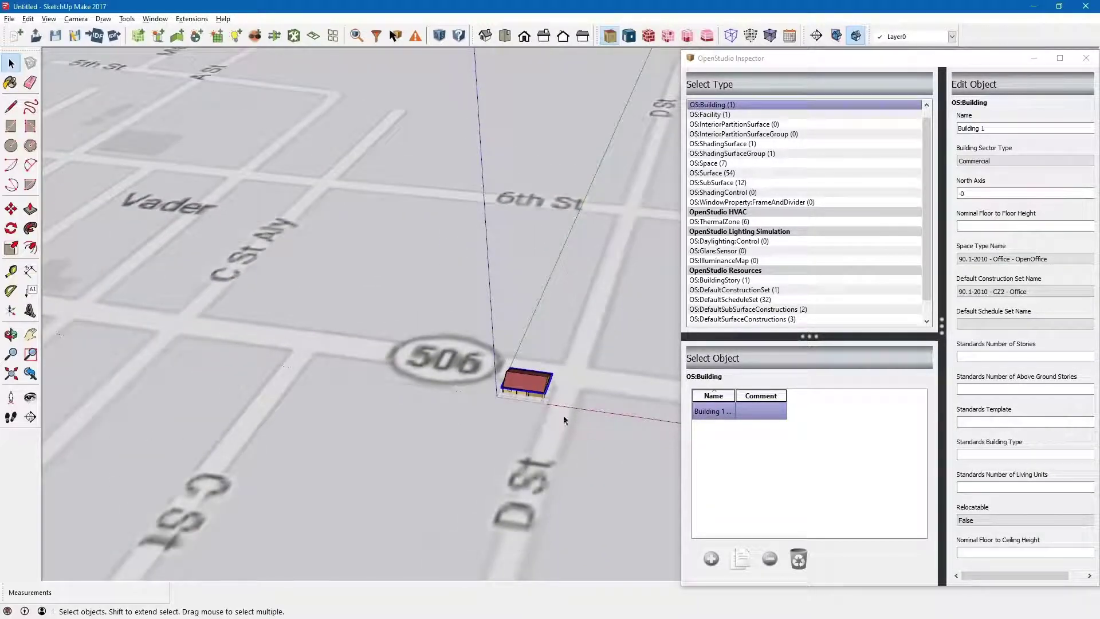
{"action": "scroll", "coordinate": [543, 406], "scroll_direction": "up", "scroll_amount": 3}
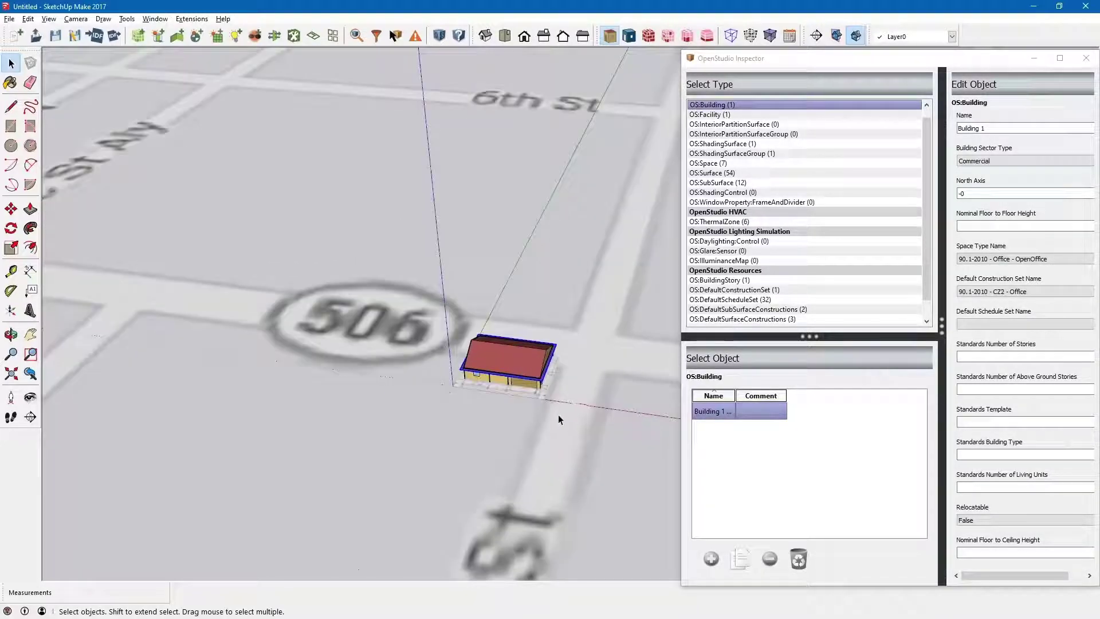
{"action": "scroll", "coordinate": [512, 387], "scroll_direction": "up", "scroll_amount": 2}
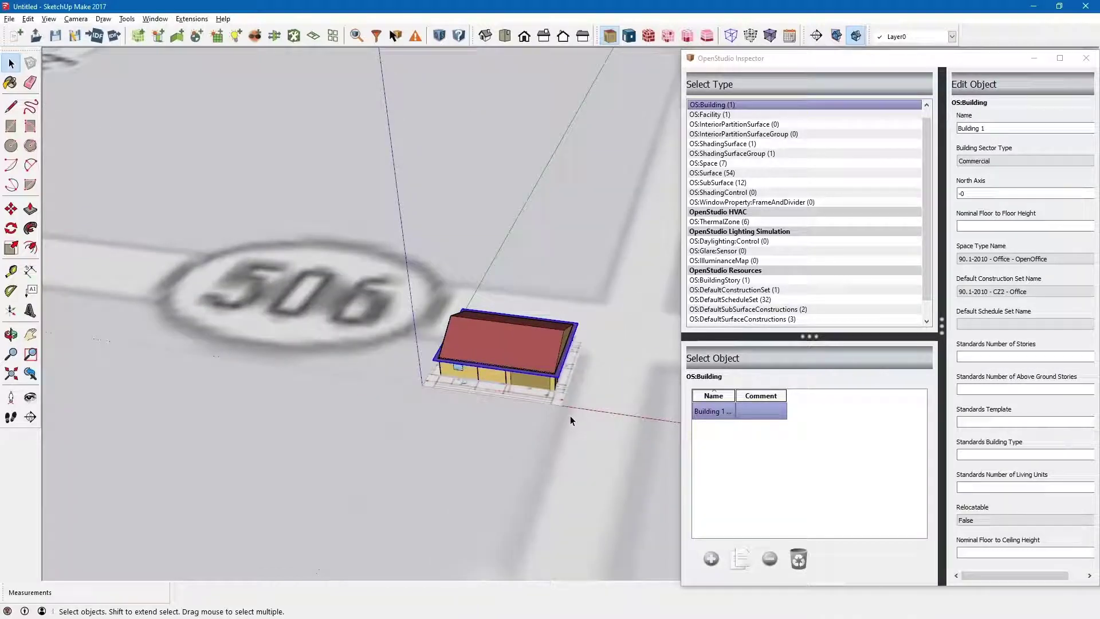
{"action": "scroll", "coordinate": [570, 417], "scroll_direction": "up", "scroll_amount": 2}
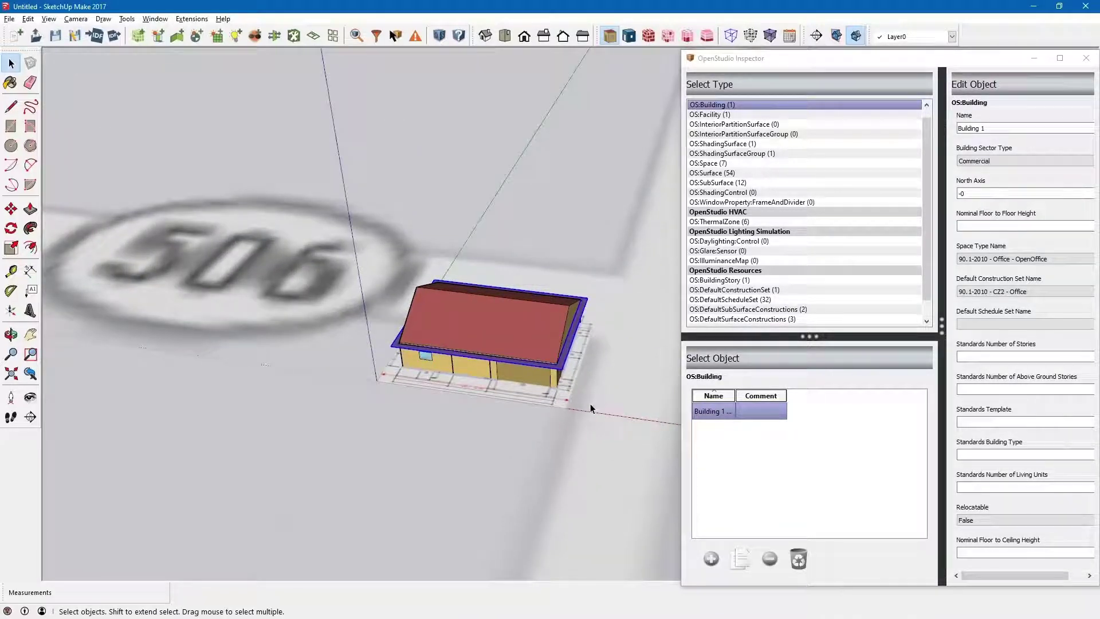
- Rotate the whole building model with its floor plan 60 degrees clockwise about the plan corner at the origin
{"action": "key", "text": "ctrl+a"}
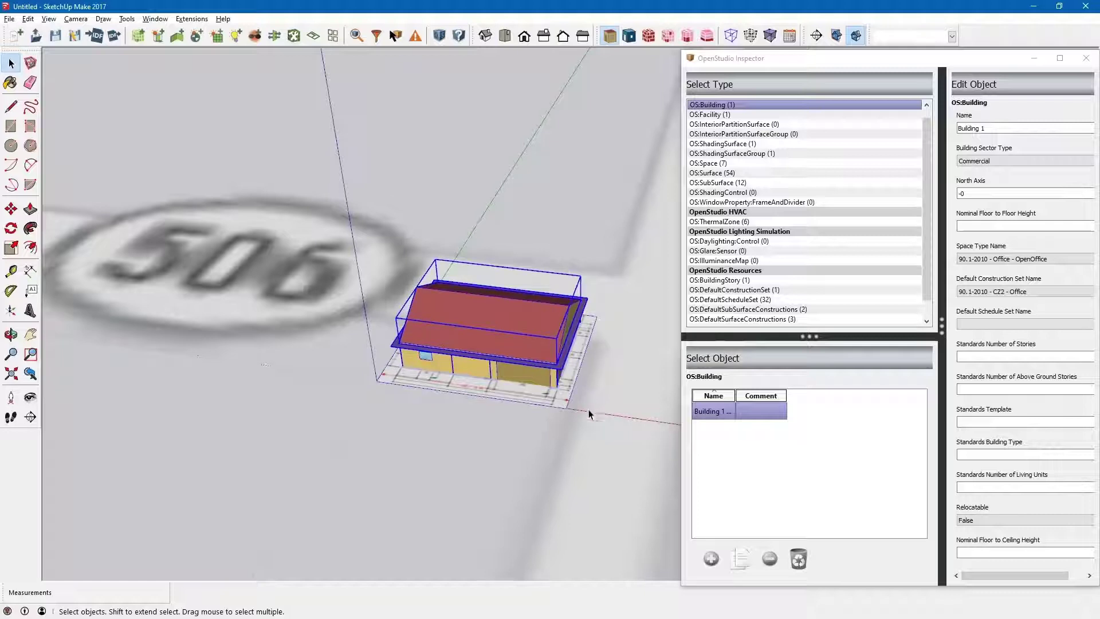
{"action": "scroll", "coordinate": [467, 400], "scroll_direction": "up", "scroll_amount": 3}
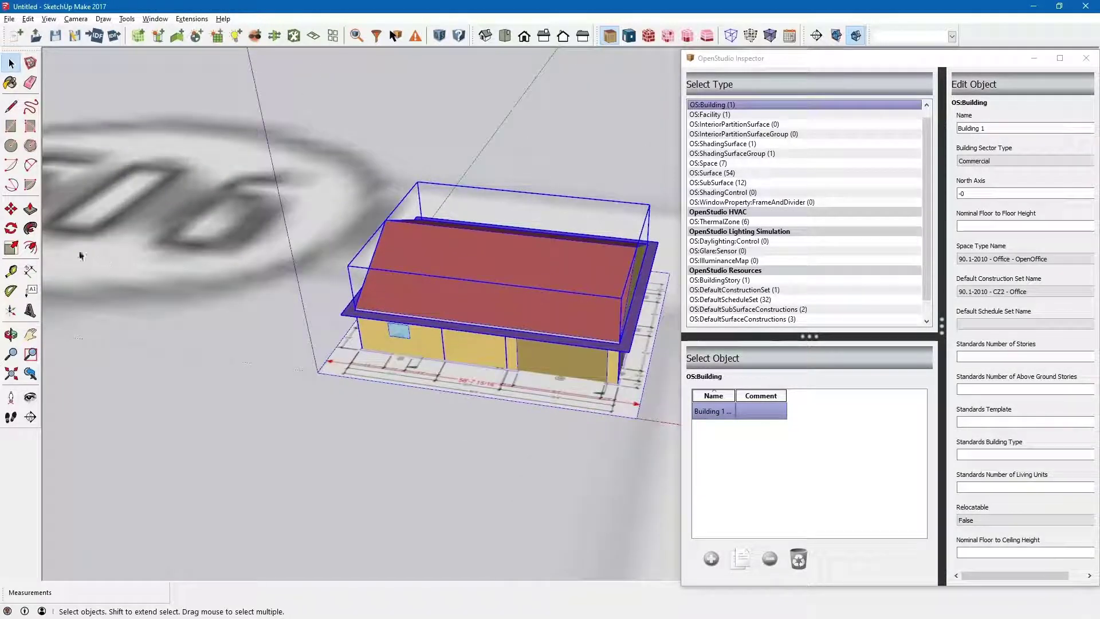
{"action": "left_click", "coordinate": [15, 230]}
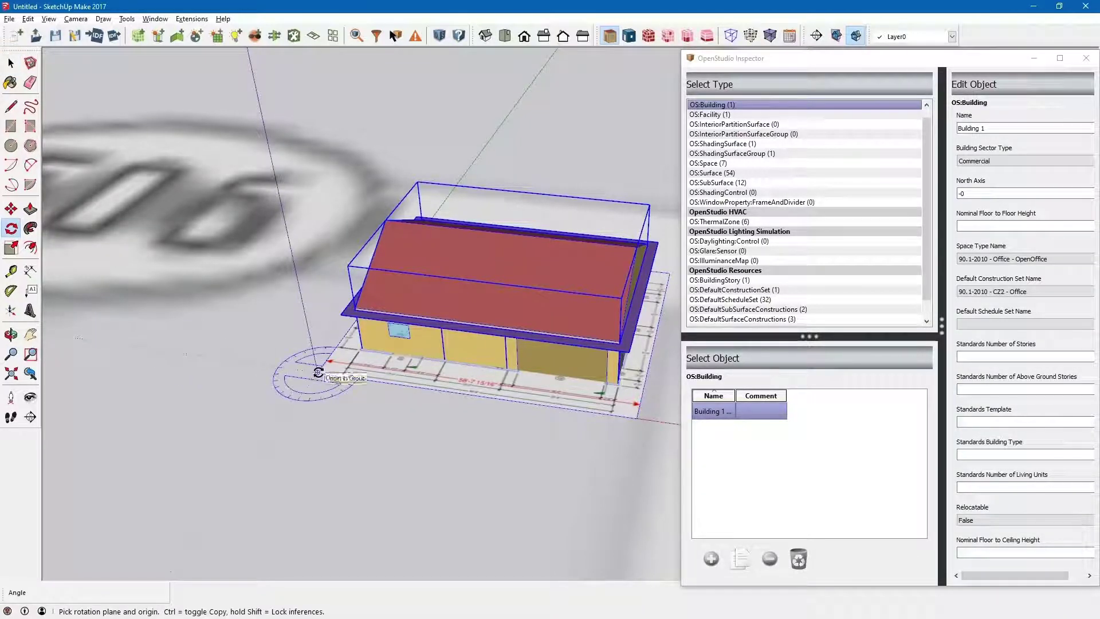
{"action": "left_click", "coordinate": [318, 372]}
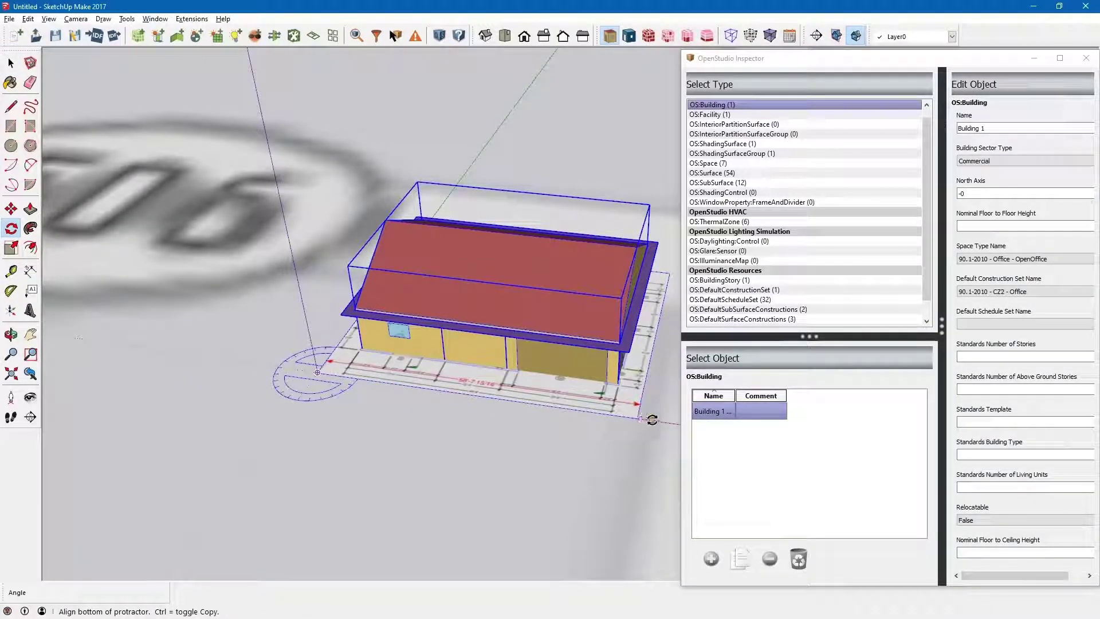
{"action": "scroll", "coordinate": [656, 420], "scroll_direction": "down", "scroll_amount": 2}
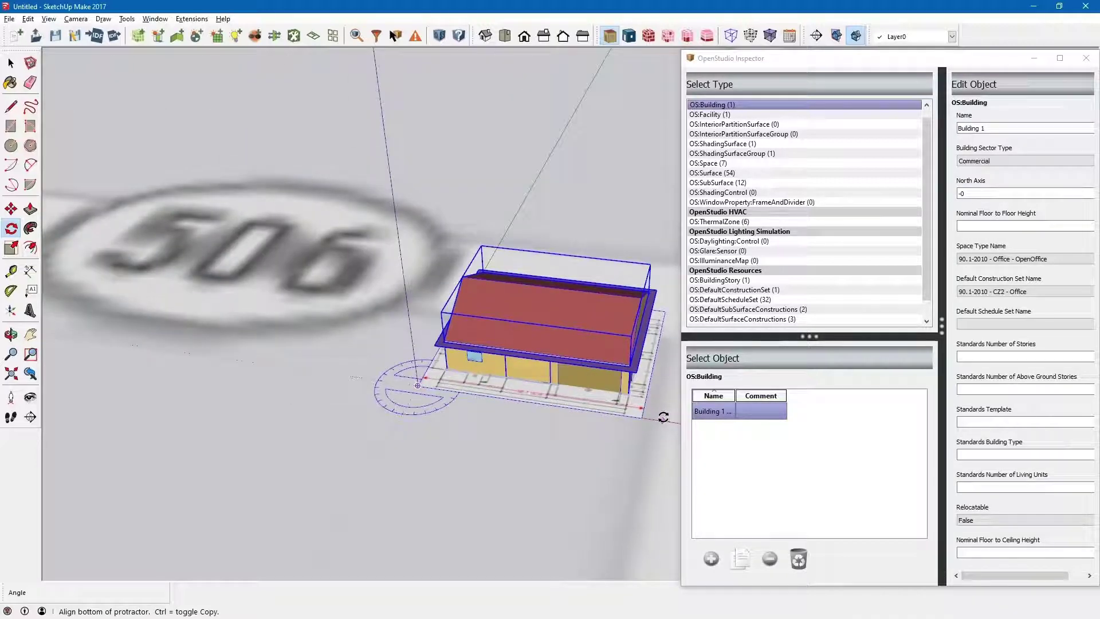
{"action": "left_click", "coordinate": [663, 417]}
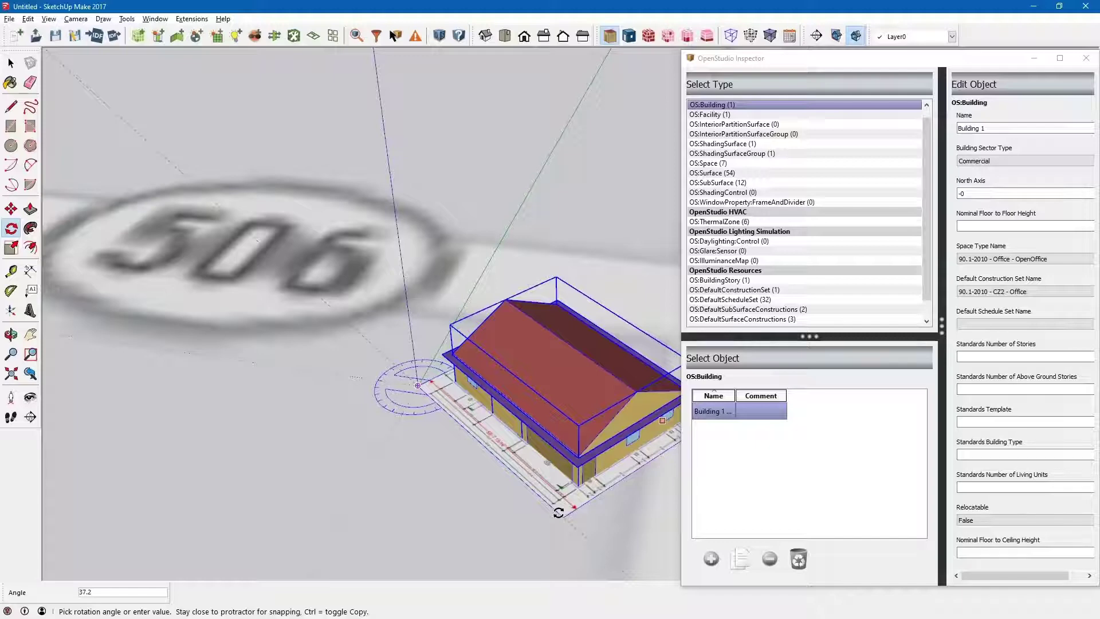
{"action": "type", "text": "60"}
{"action": "key", "text": "Return"}
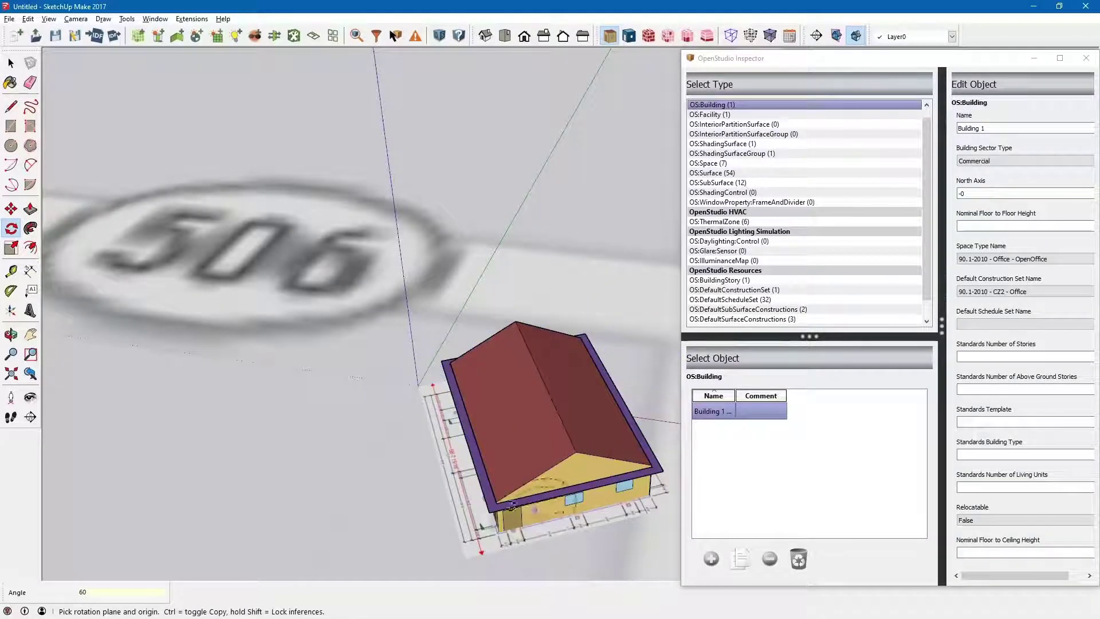
{"action": "middle_click_drag", "start_coordinate": [532, 509], "coordinate": [367, 366]}
{"action": "scroll", "coordinate": [367, 366], "scroll_direction": "down", "scroll_amount": 3}
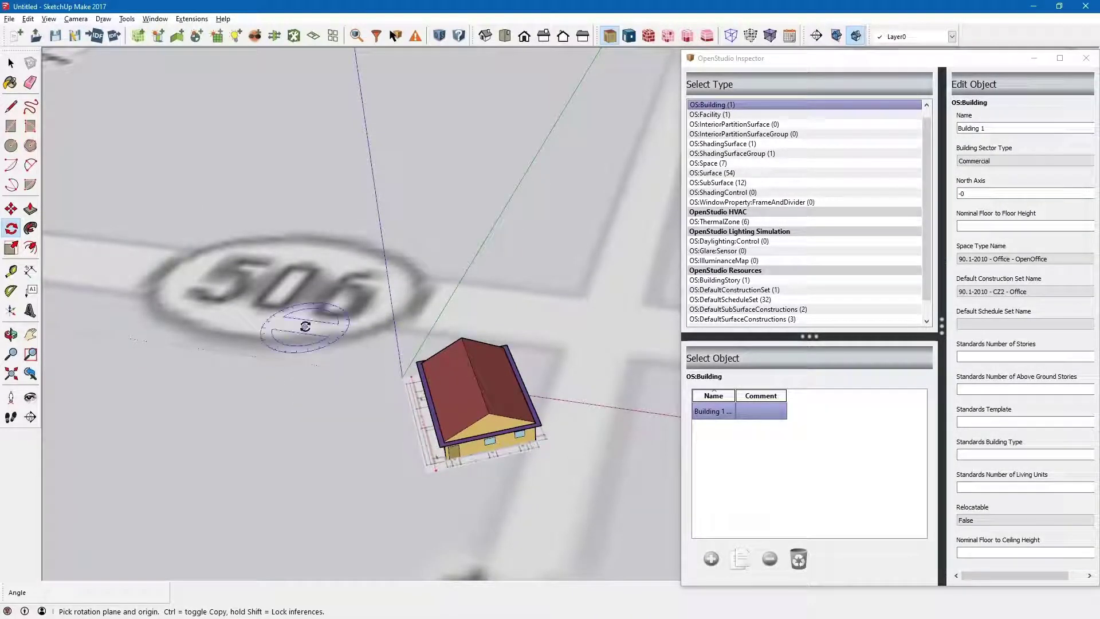
{"action": "key", "text": "space"}
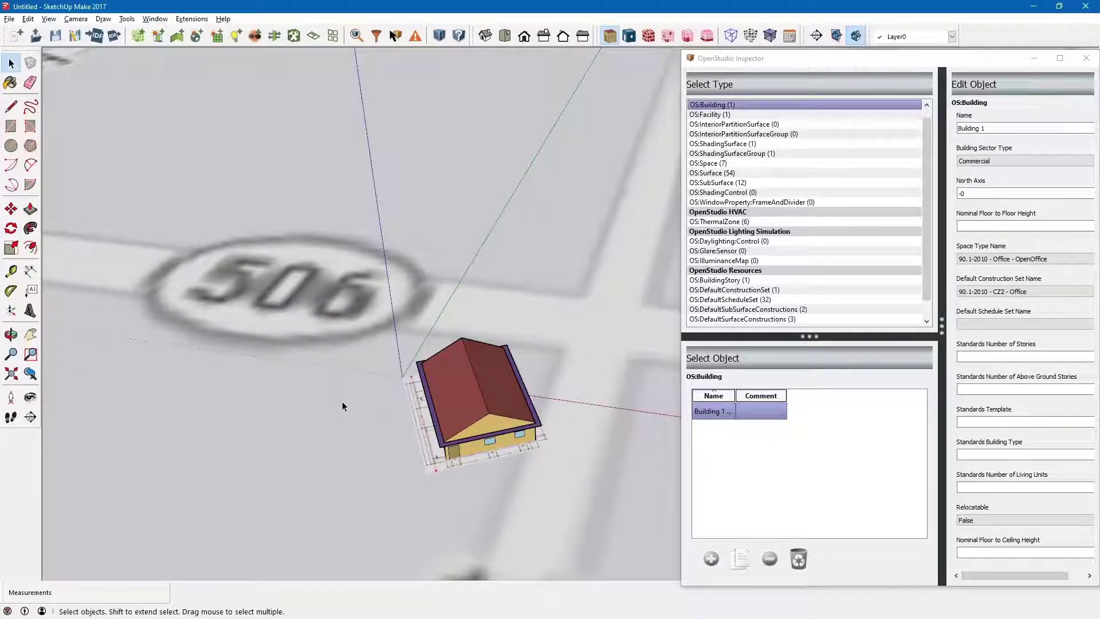
{"action": "scroll", "coordinate": [381, 404], "scroll_direction": "down", "scroll_amount": 2}
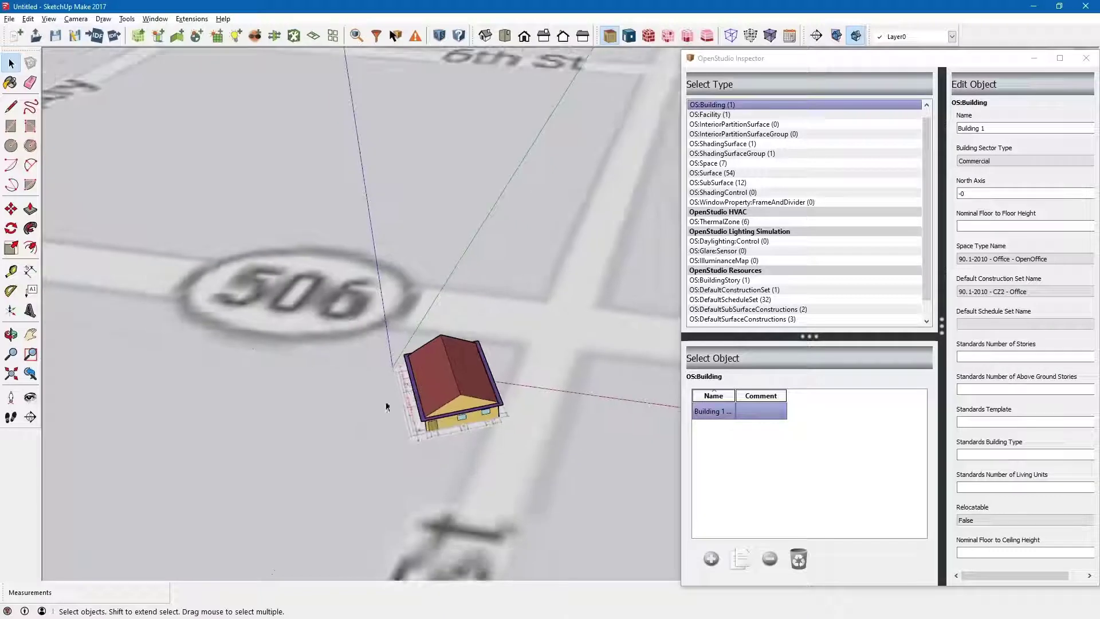
{"action": "scroll", "coordinate": [466, 436], "scroll_direction": "up", "scroll_amount": 3}
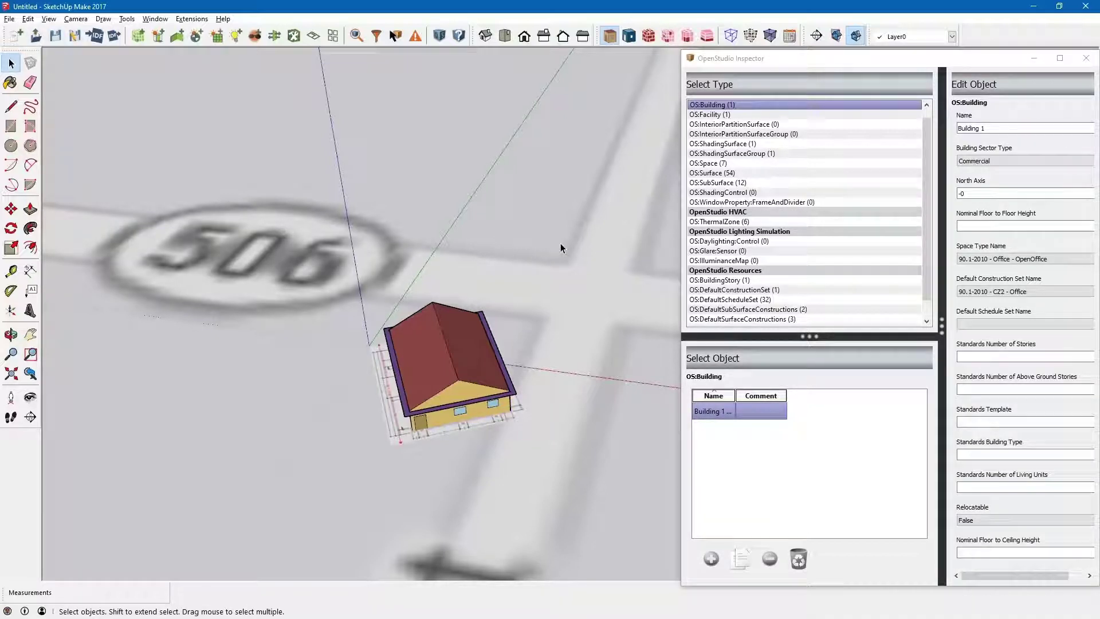
- Switch to the modeling steps PDF in Acrobat Reader and highlight steps 21 and 22 in full
{"action": "key", "text": "alt+Tab"}
{"action": "key", "text": "Tab"}
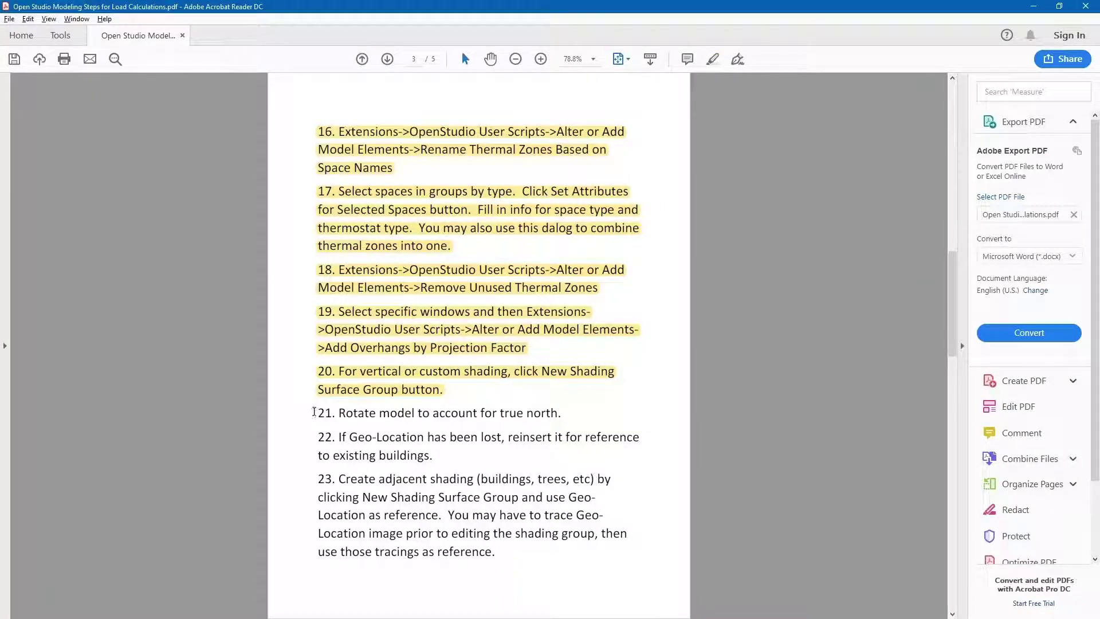
{"action": "left_click_drag", "start_coordinate": [313, 411], "coordinate": [433, 454]}
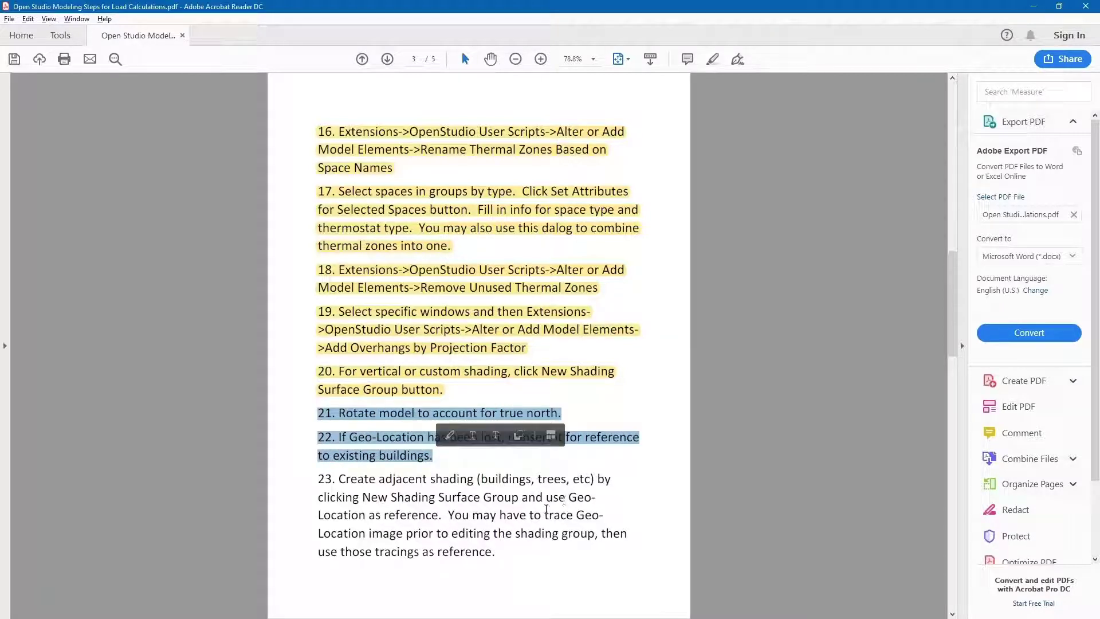
{"action": "left_click", "coordinate": [466, 471]}
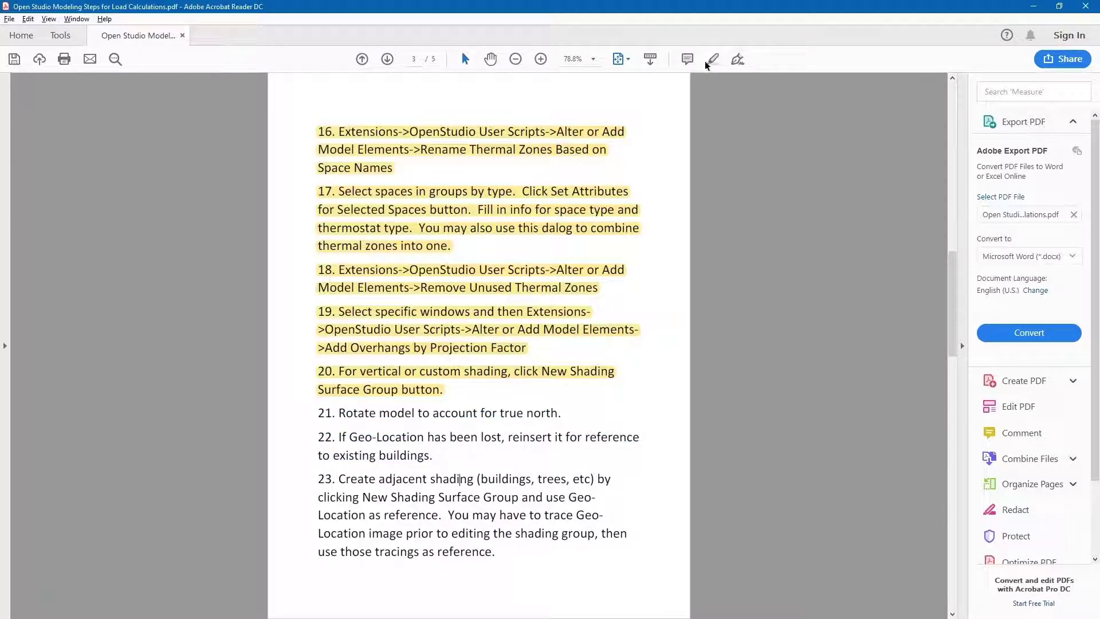
{"action": "left_click_drag", "start_coordinate": [449, 438], "coordinate": [319, 413]}
{"action": "left_click", "coordinate": [433, 443]}
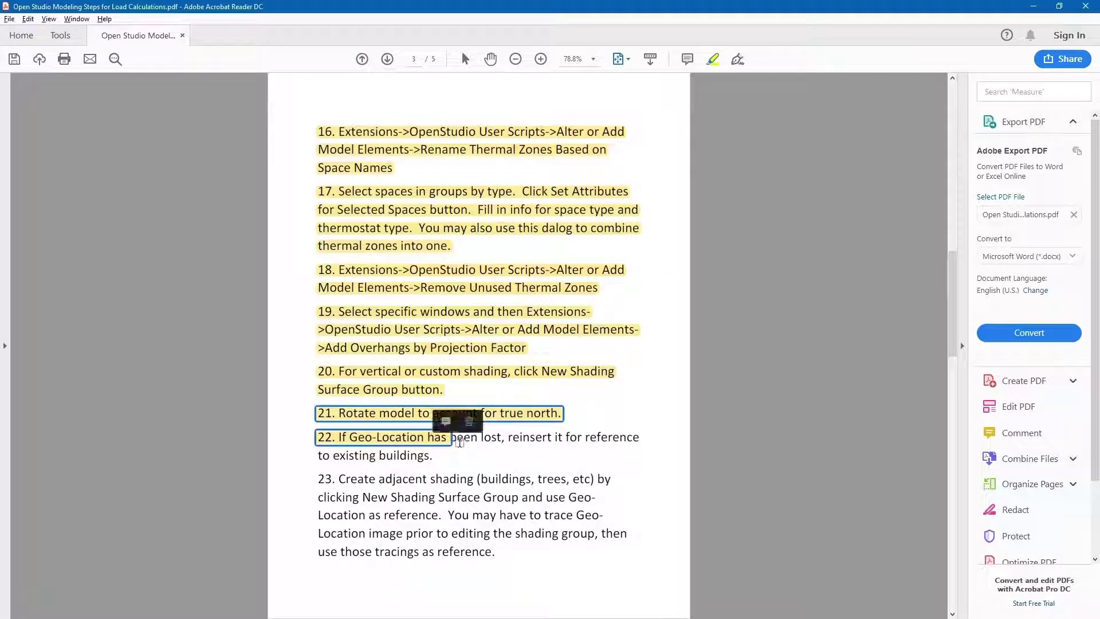
{"action": "left_click_drag", "start_coordinate": [451, 437], "coordinate": [541, 473]}
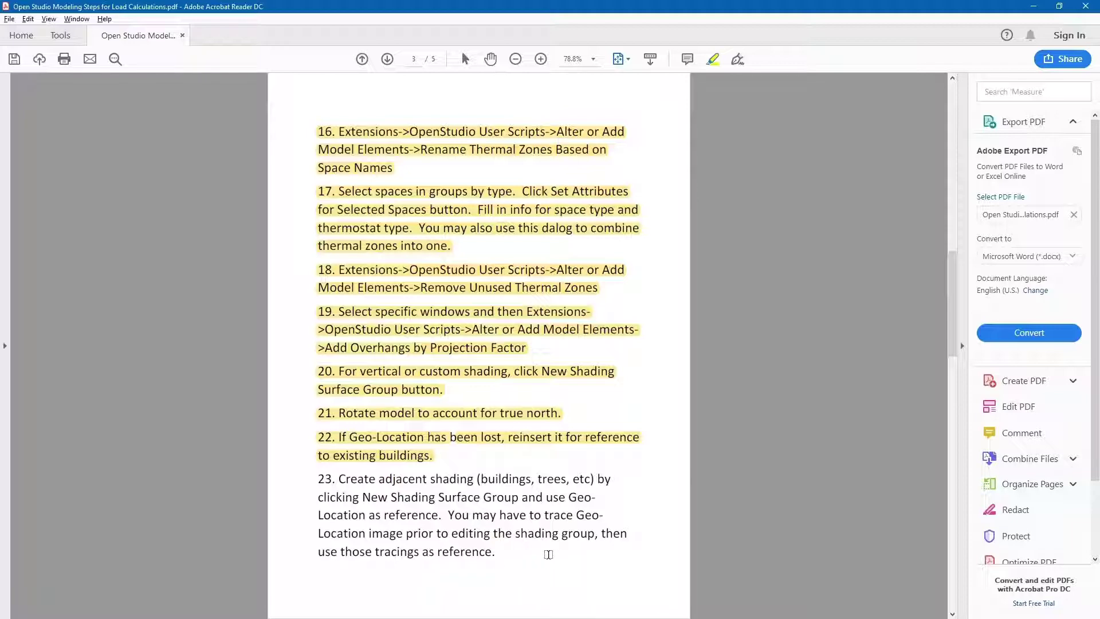
- Switch back to SketchUp and clear the model's current geo-location in the model information
{"action": "key", "text": "alt+Tab"}
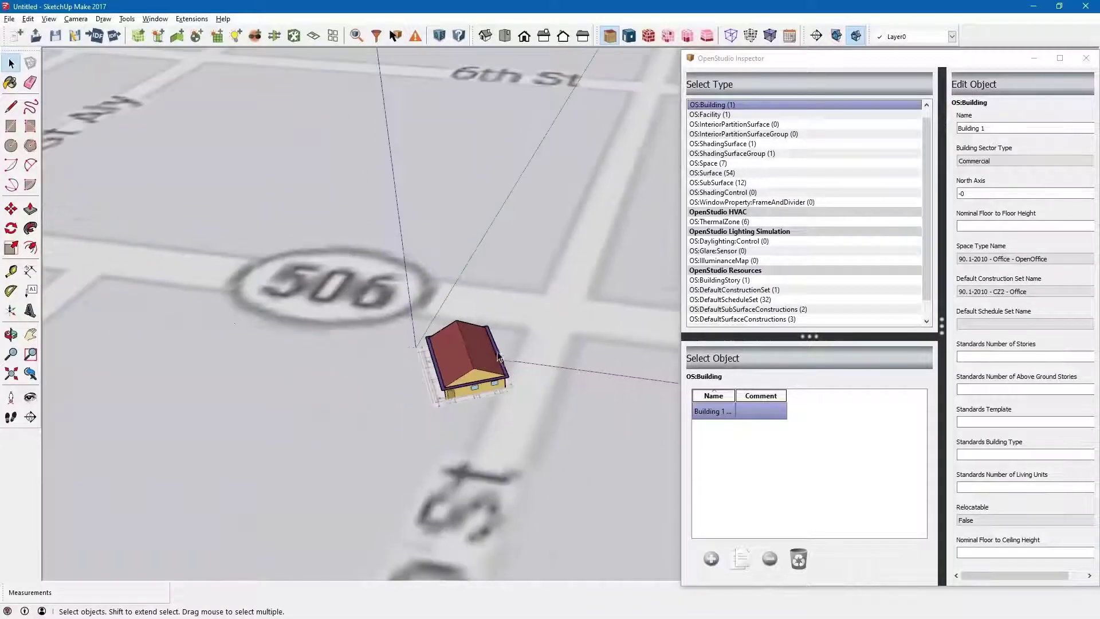
{"action": "scroll", "coordinate": [499, 358], "scroll_direction": "down", "scroll_amount": 8}
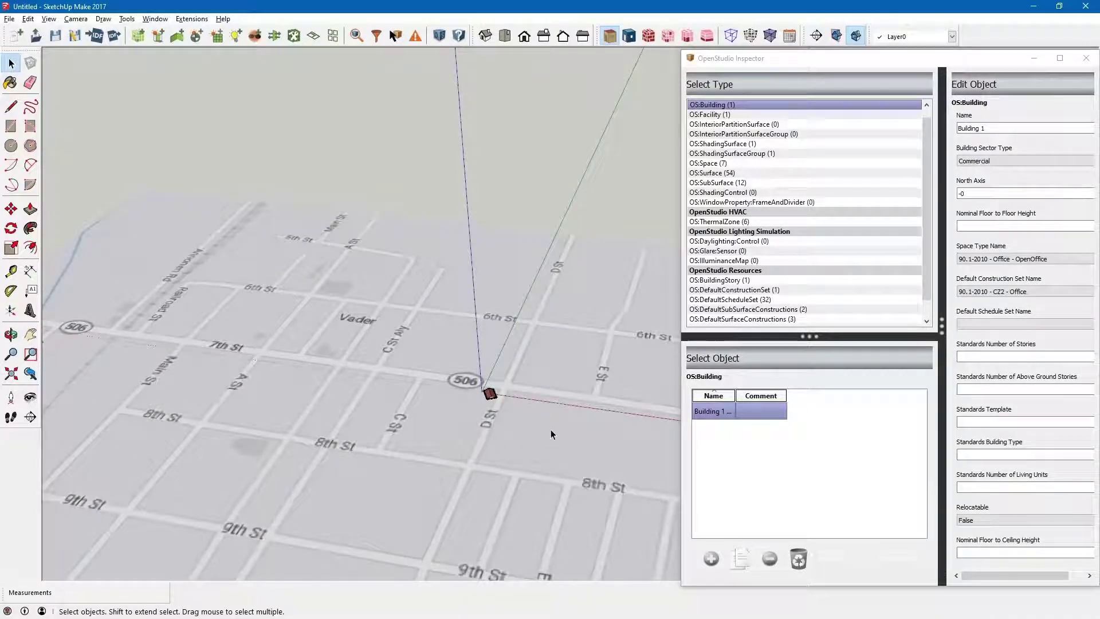
{"action": "scroll", "coordinate": [518, 431], "scroll_direction": "up", "scroll_amount": 2}
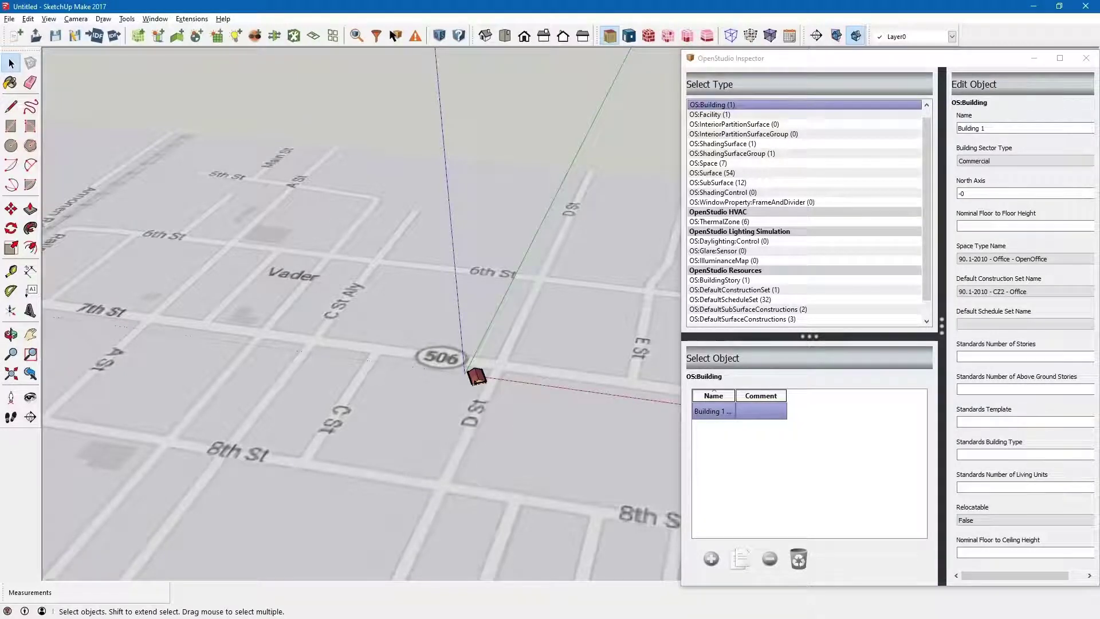
{"action": "scroll", "coordinate": [476, 378], "scroll_direction": "down", "scroll_amount": 3}
{"action": "scroll", "coordinate": [484, 400], "scroll_direction": "up", "scroll_amount": 2}
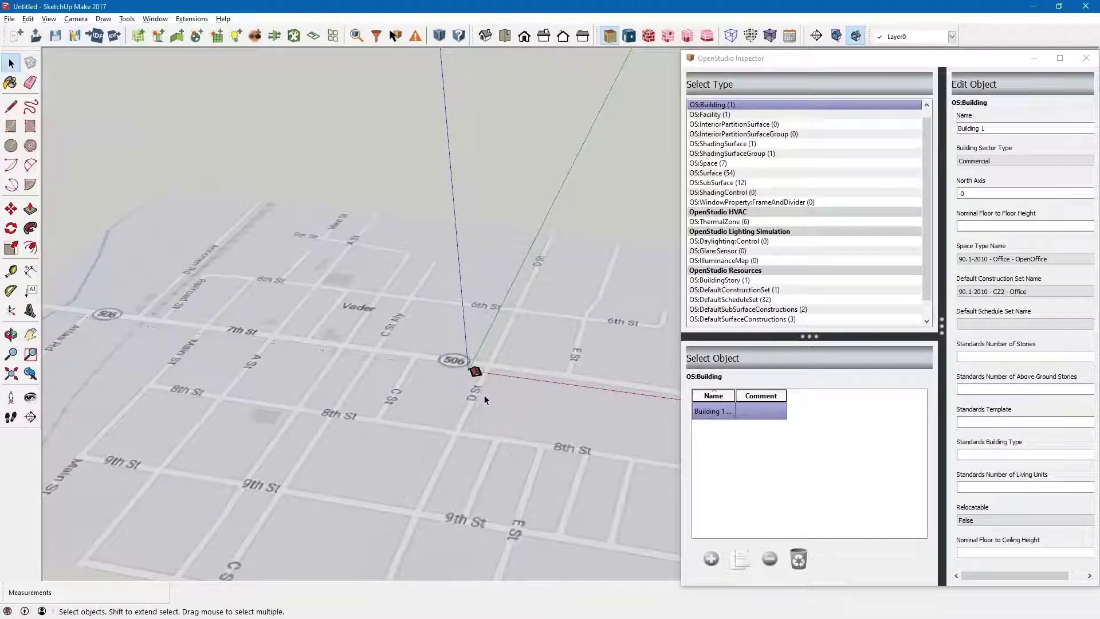
{"action": "scroll", "coordinate": [484, 399], "scroll_direction": "up", "scroll_amount": 2}
{"action": "left_click", "coordinate": [156, 20]}
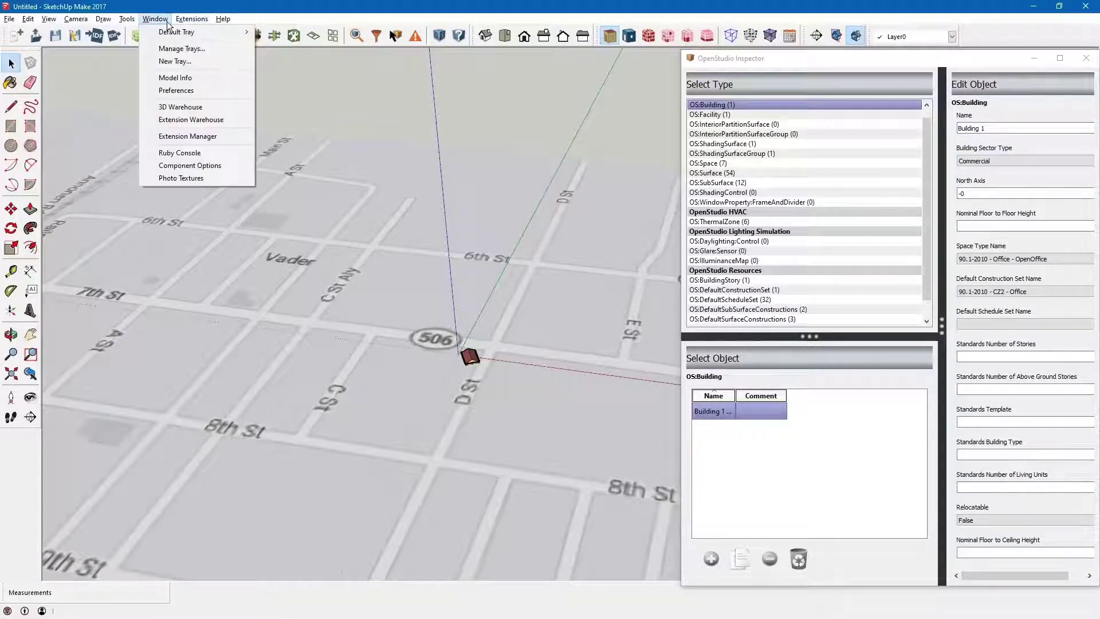
{"action": "left_click", "coordinate": [178, 78]}
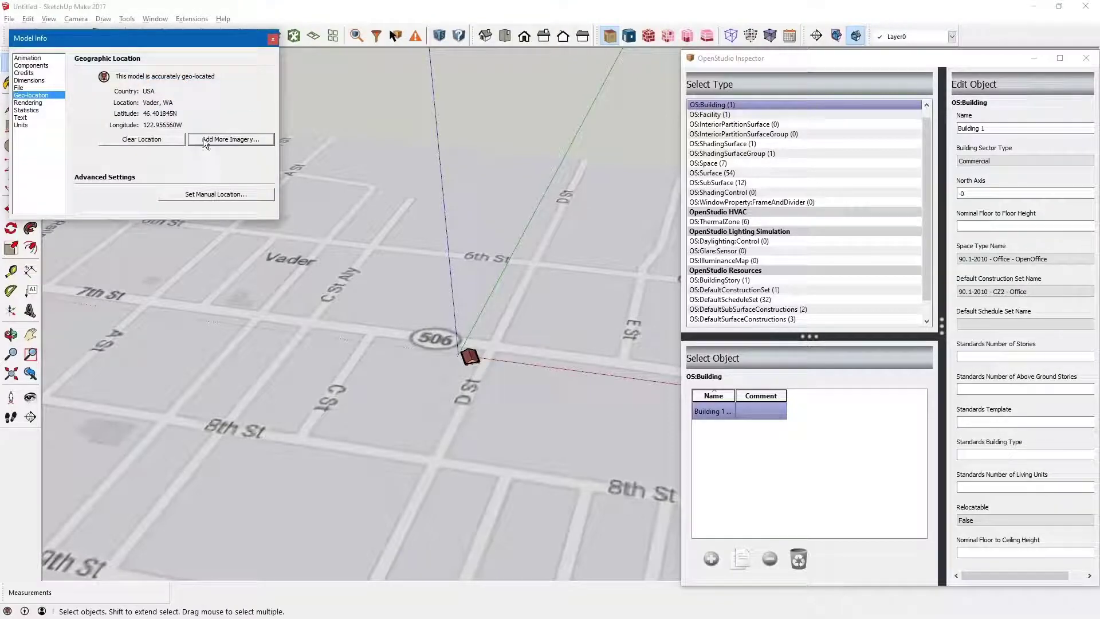
{"action": "left_click", "coordinate": [157, 138]}
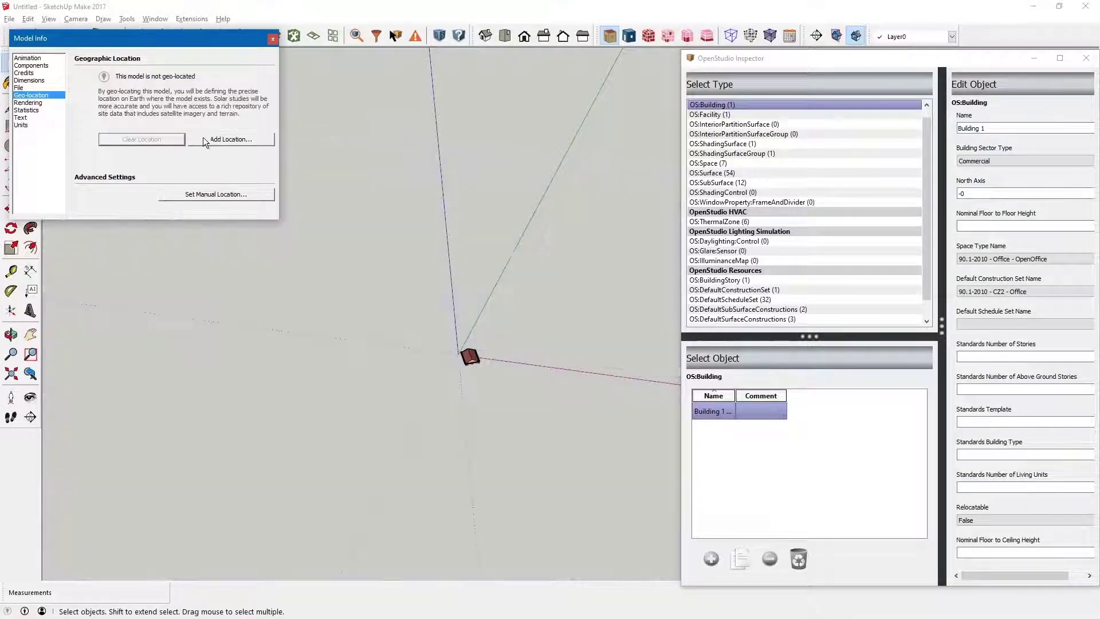
- Add the location for Vader, WA again, importing the default selected region of the street map at zoom level 16
{"action": "left_click", "coordinate": [221, 139]}
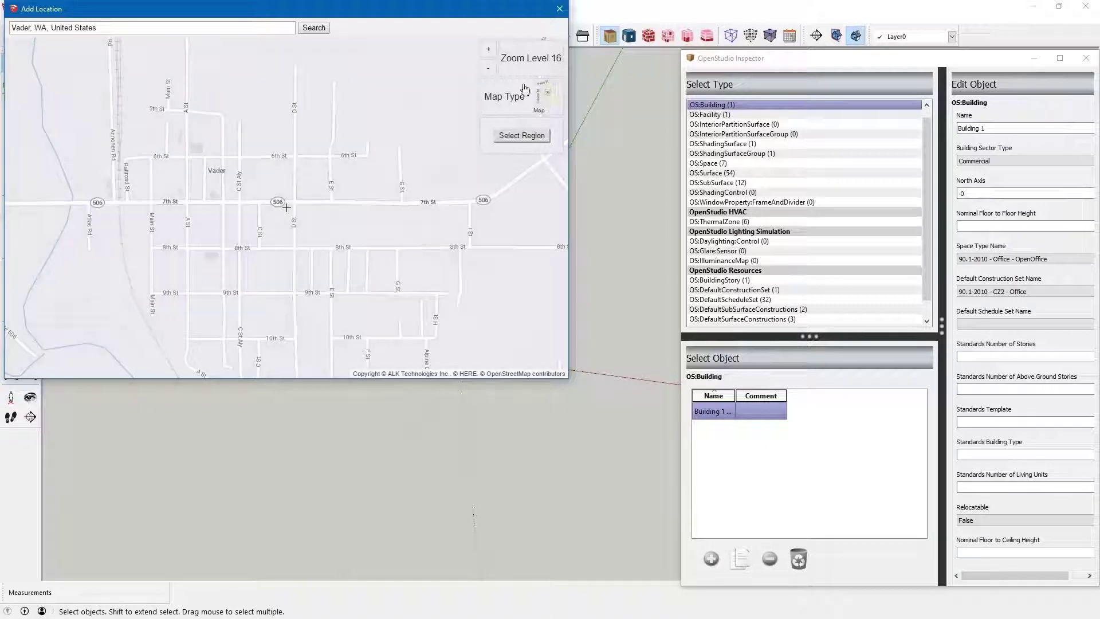
{"action": "left_click", "coordinate": [488, 68]}
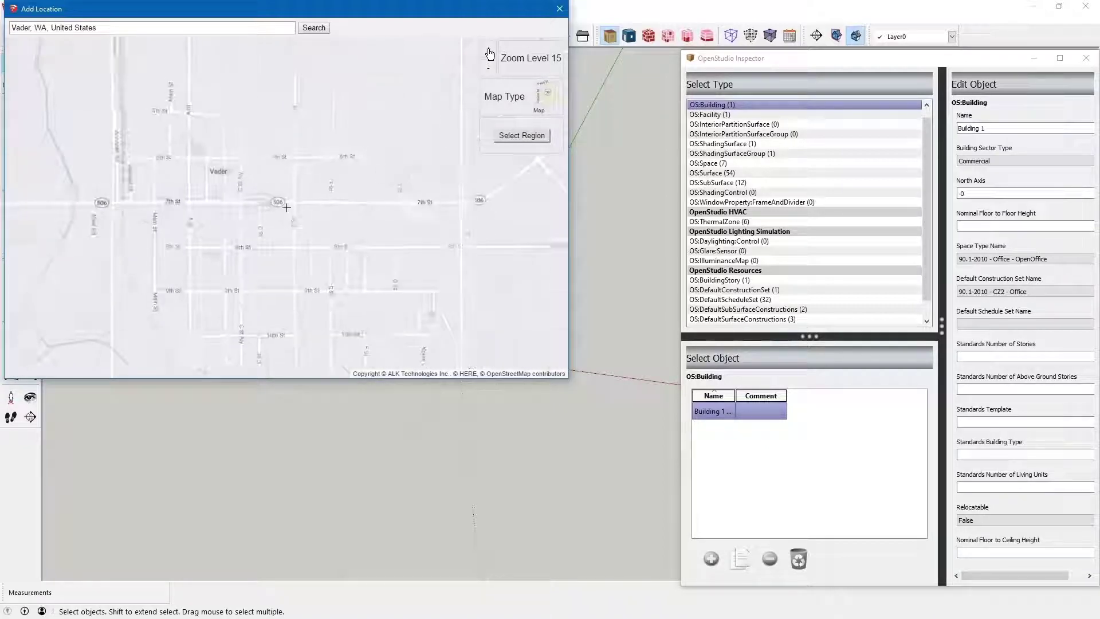
{"action": "left_click", "coordinate": [489, 54]}
{"action": "left_click", "coordinate": [490, 54]}
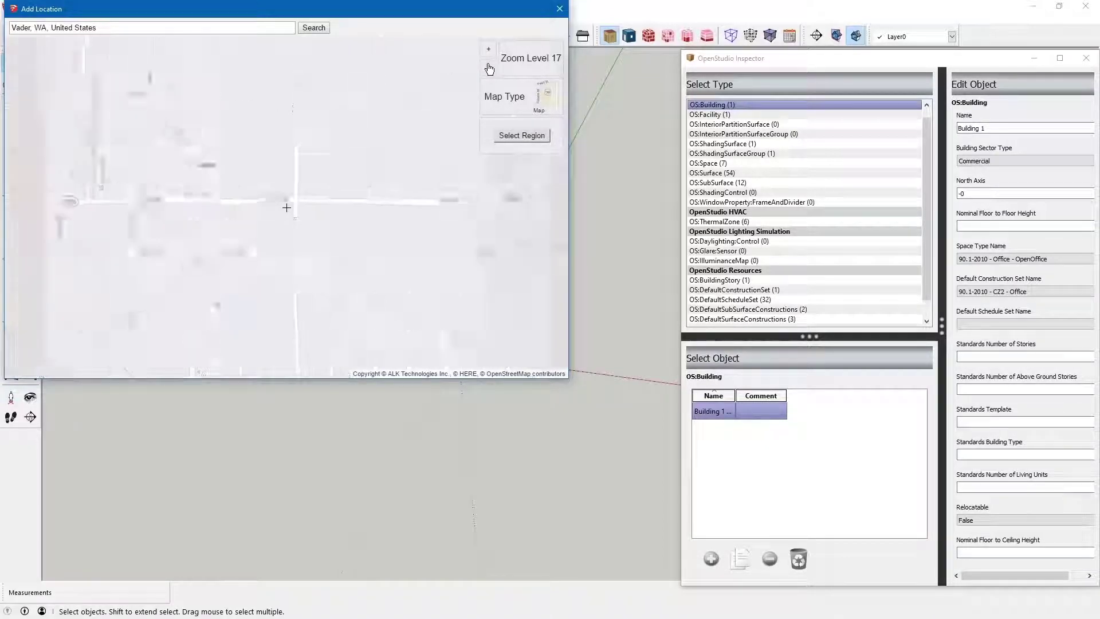
{"action": "left_click", "coordinate": [488, 68]}
{"action": "left_click", "coordinate": [521, 135]}
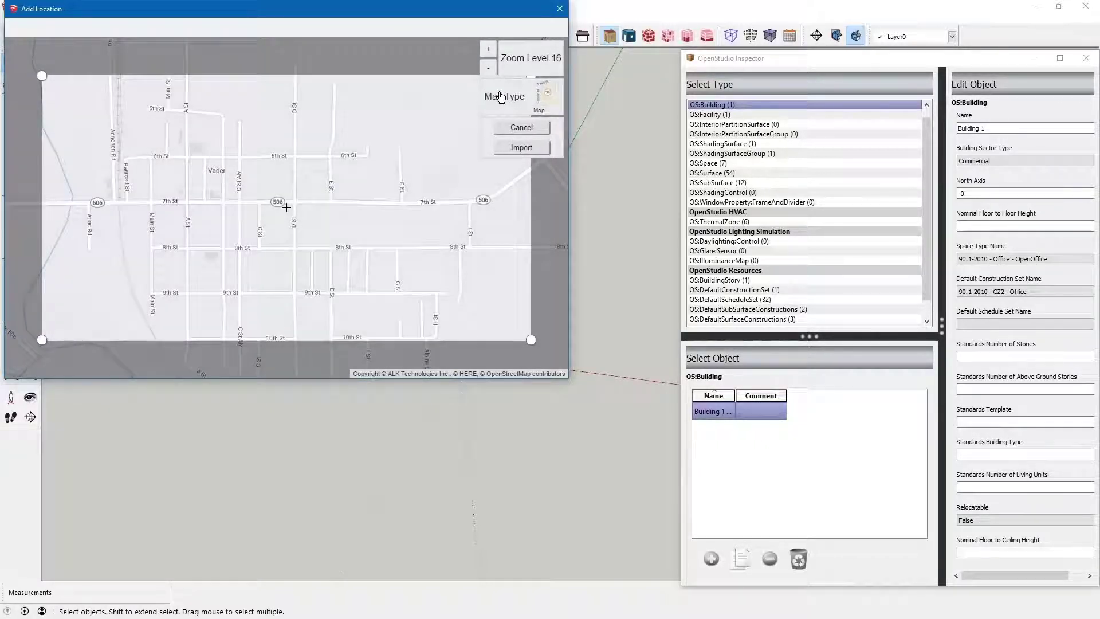
{"action": "left_click", "coordinate": [510, 150]}
{"action": "key", "text": "alt+Tab"}
{"action": "key", "text": "alt+Tab"}
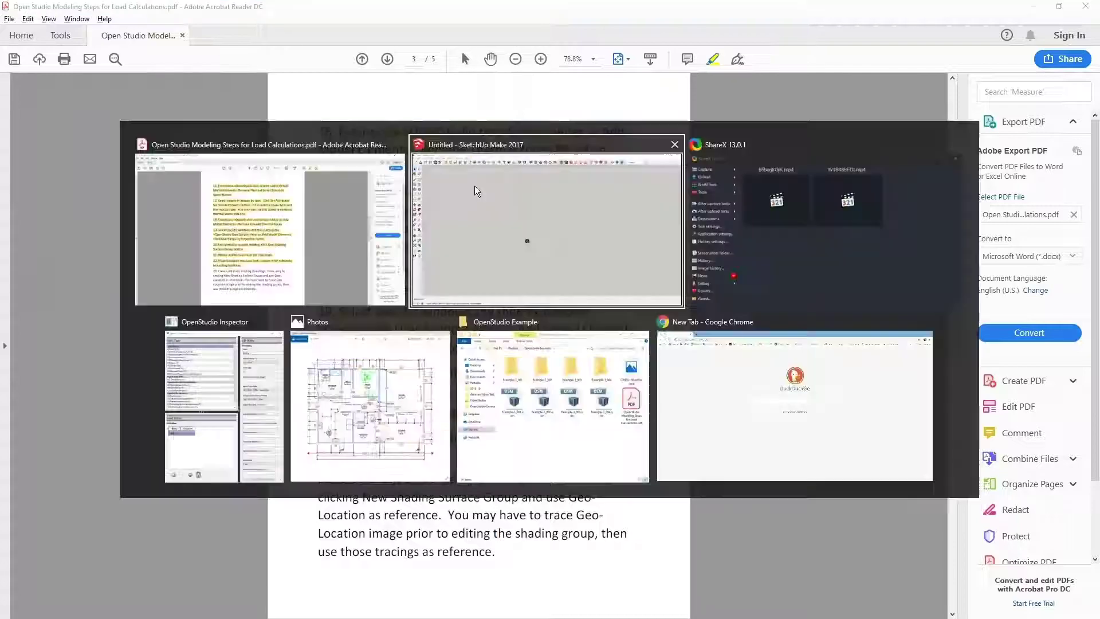
- Switch to SketchUp, view the map for adding more location imagery, and close the location windows without importing anything
{"action": "key", "text": "Escape"}
{"action": "key", "text": "alt+Tab"}
{"action": "key", "text": "alt+Tab"}
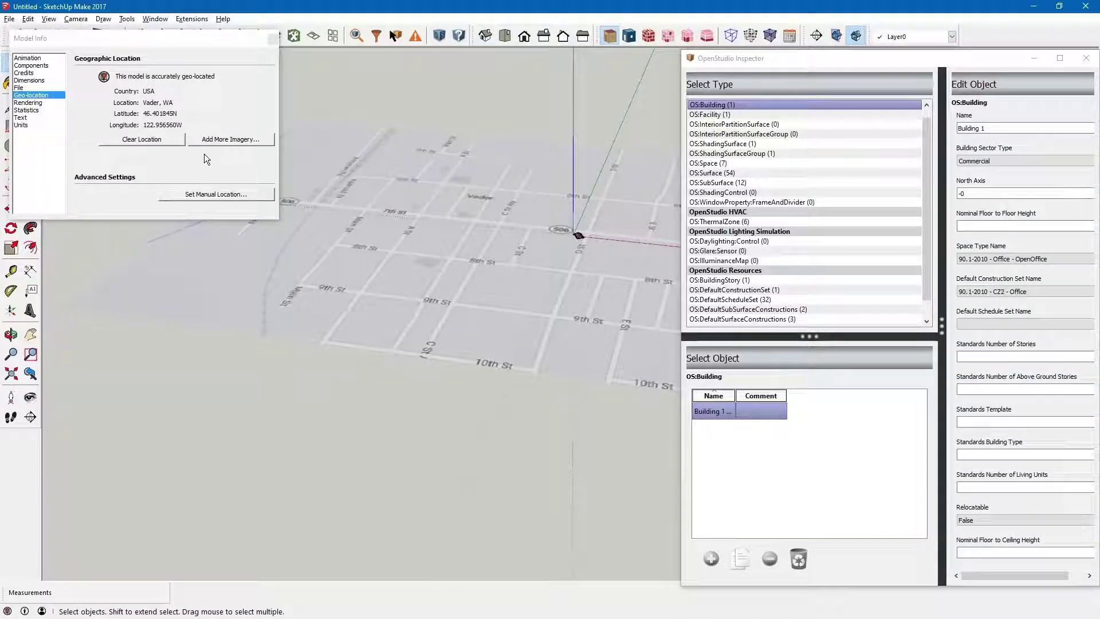
{"action": "left_click", "coordinate": [231, 144]}
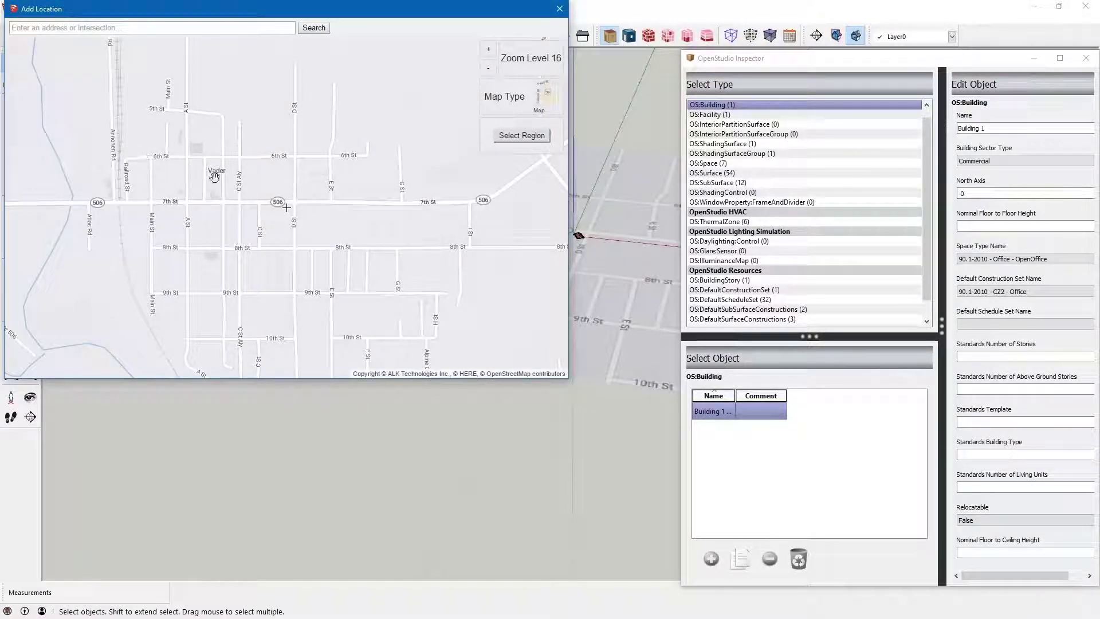
{"action": "left_click", "coordinate": [557, 9]}
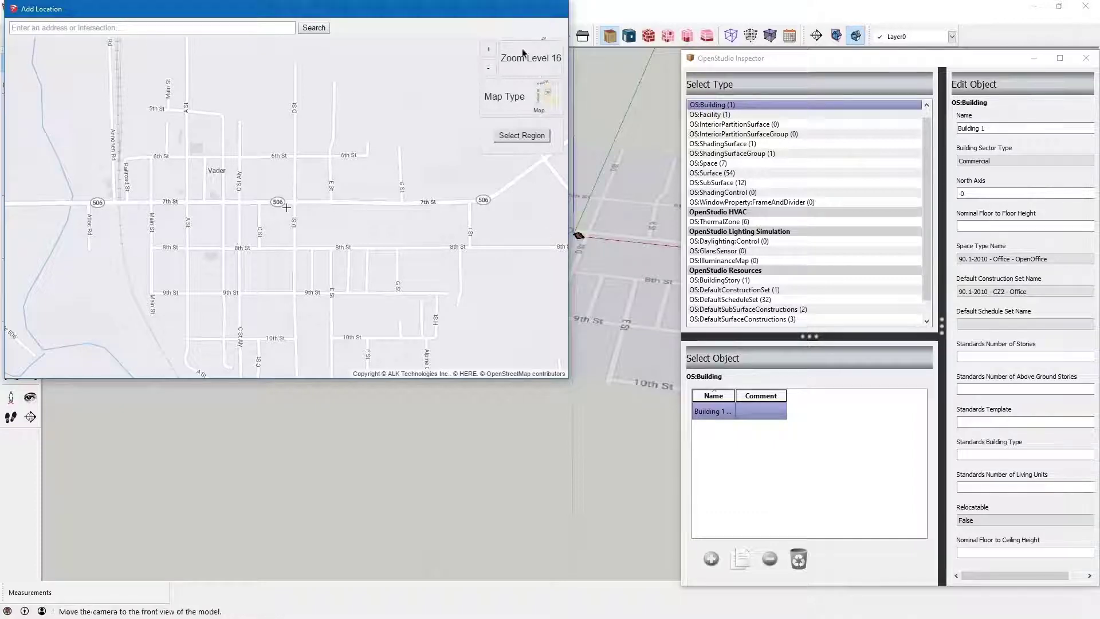
{"action": "left_click", "coordinate": [273, 38]}
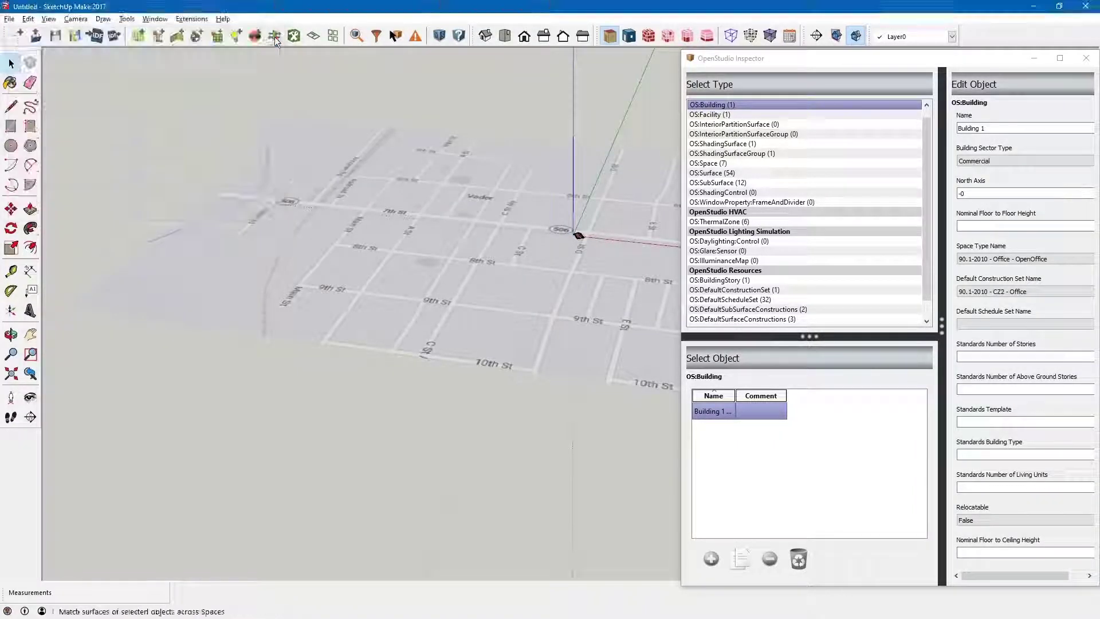
- Place a new shading surface group on the map beside the house, near the 506 road marker, and open it for editing
{"action": "scroll", "coordinate": [577, 241], "scroll_direction": "up", "scroll_amount": 6}
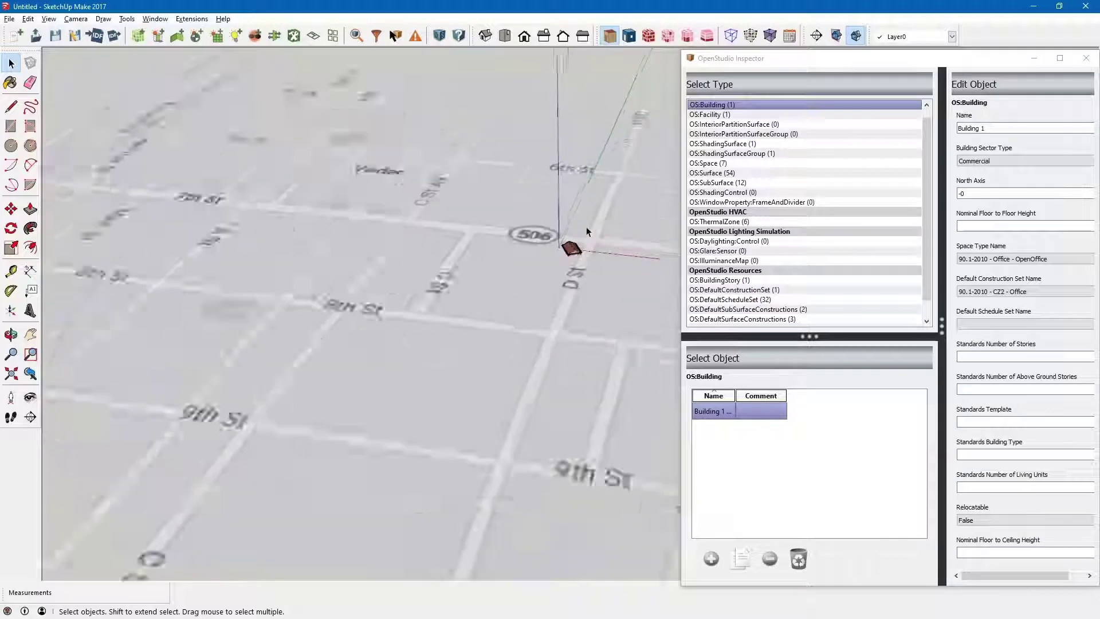
{"action": "scroll", "coordinate": [449, 284], "scroll_direction": "up", "scroll_amount": 3}
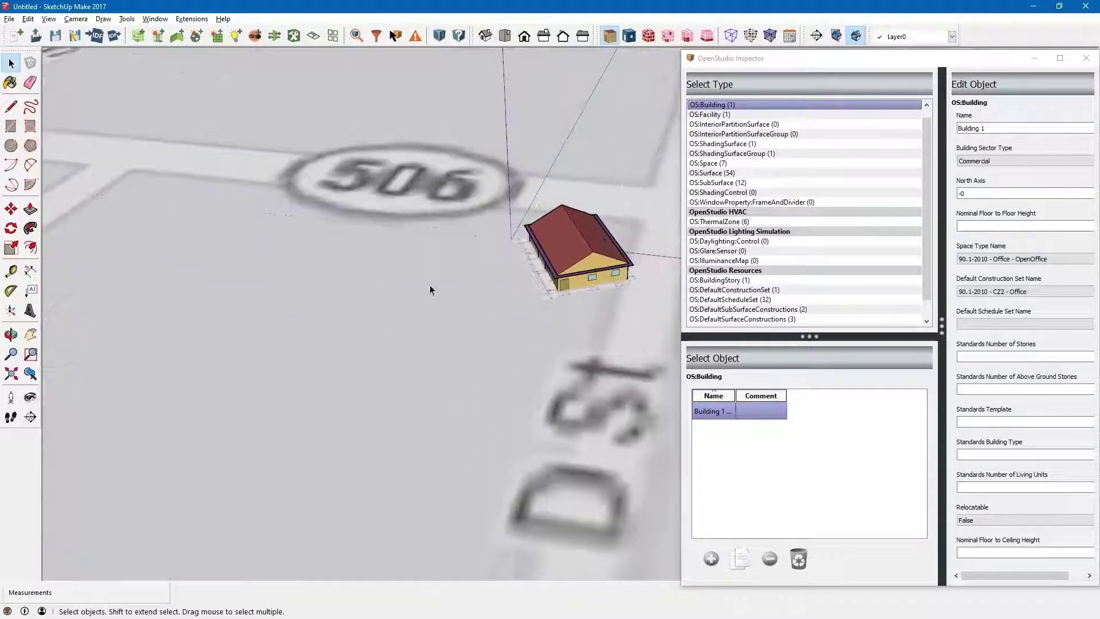
{"action": "scroll", "coordinate": [429, 290], "scroll_direction": "down", "scroll_amount": 3}
{"action": "scroll", "coordinate": [355, 332], "scroll_direction": "up", "scroll_amount": 5}
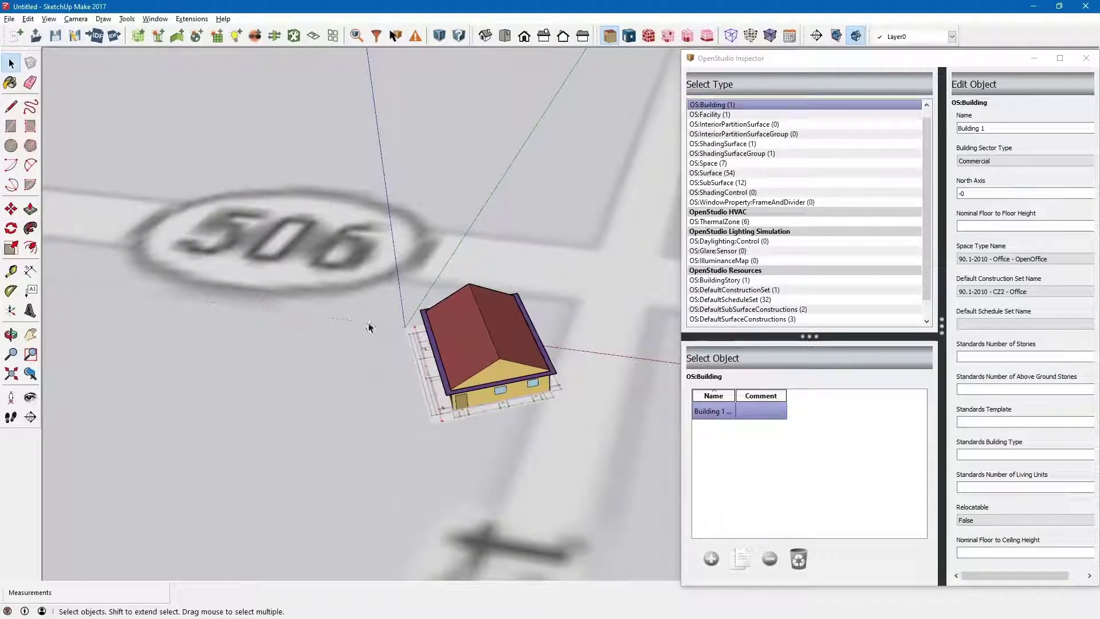
{"action": "scroll", "coordinate": [355, 320], "scroll_direction": "down", "scroll_amount": 2}
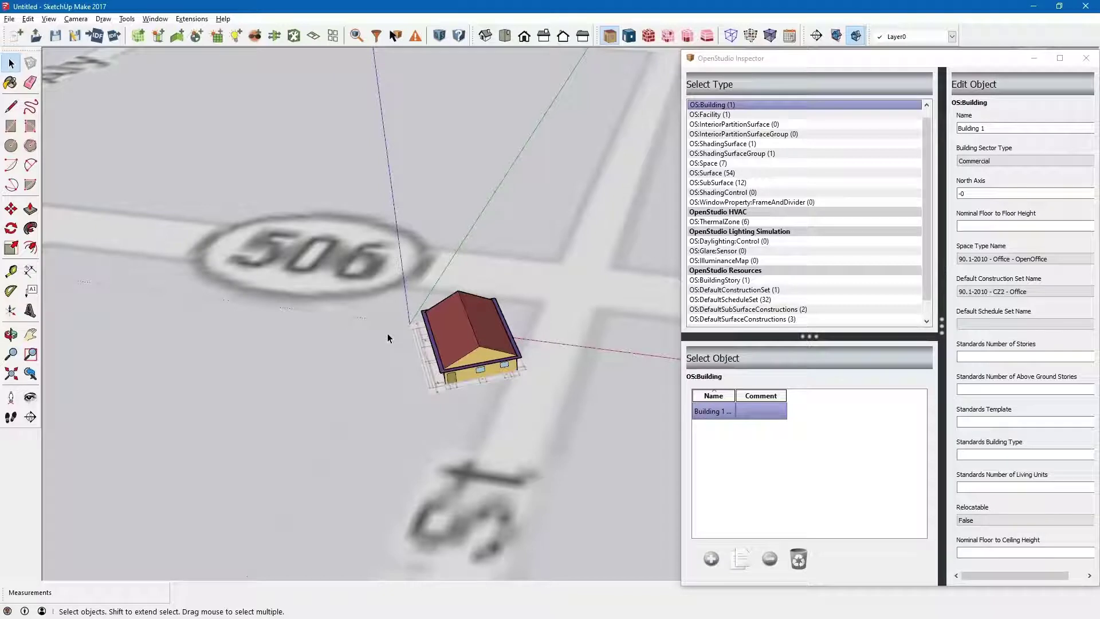
{"action": "scroll", "coordinate": [400, 349], "scroll_direction": "down", "scroll_amount": 3}
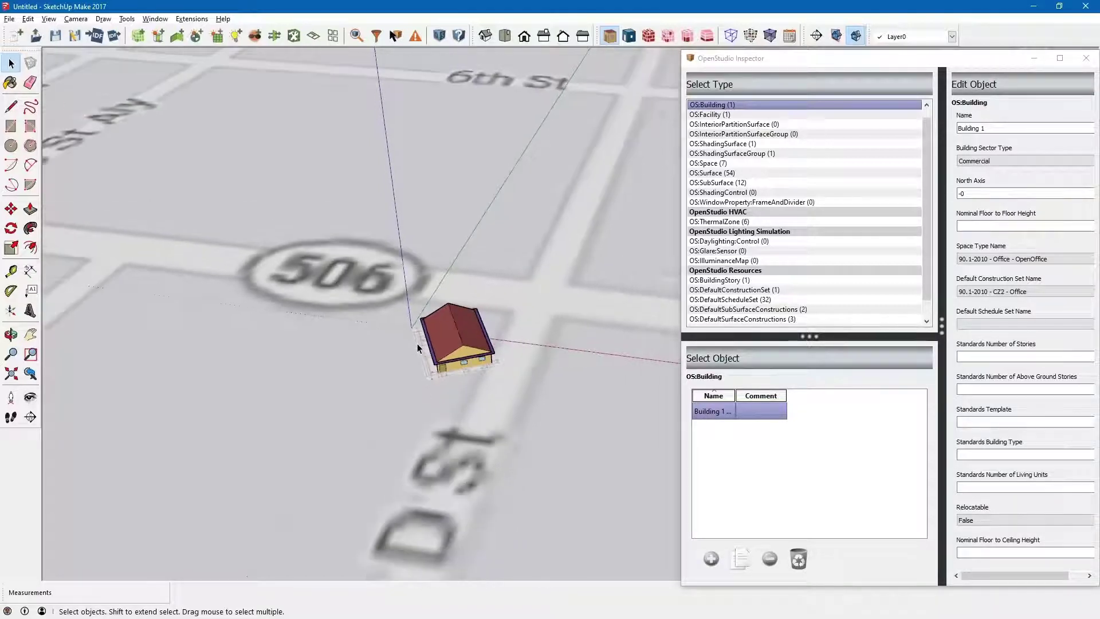
{"action": "scroll", "coordinate": [405, 356], "scroll_direction": "up", "scroll_amount": 3}
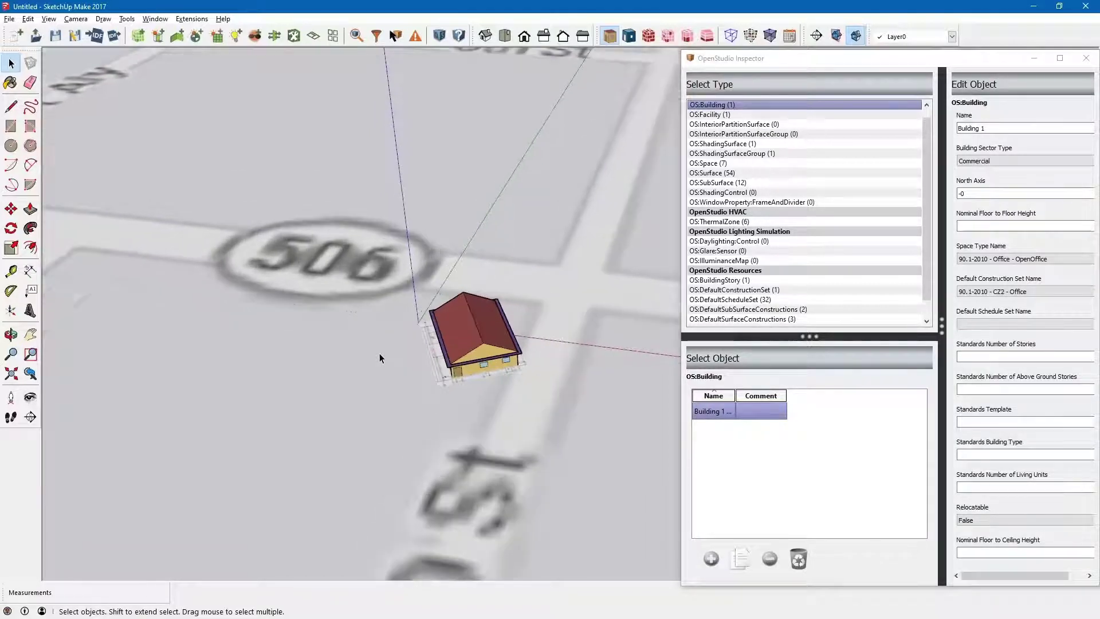
{"action": "left_click", "coordinate": [160, 36]}
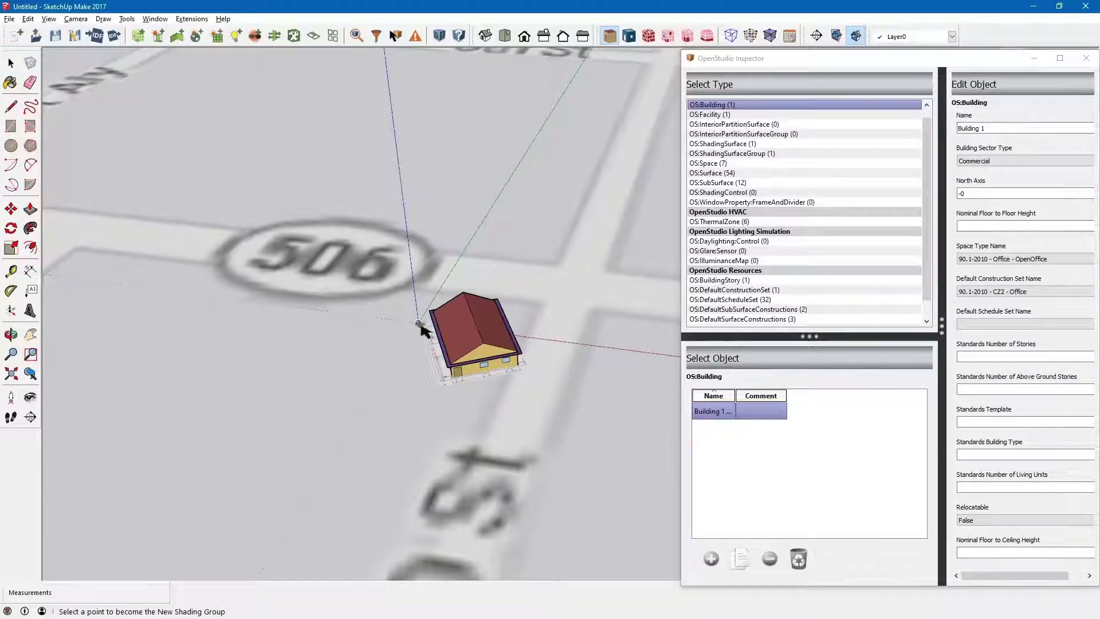
{"action": "left_click", "coordinate": [350, 297]}
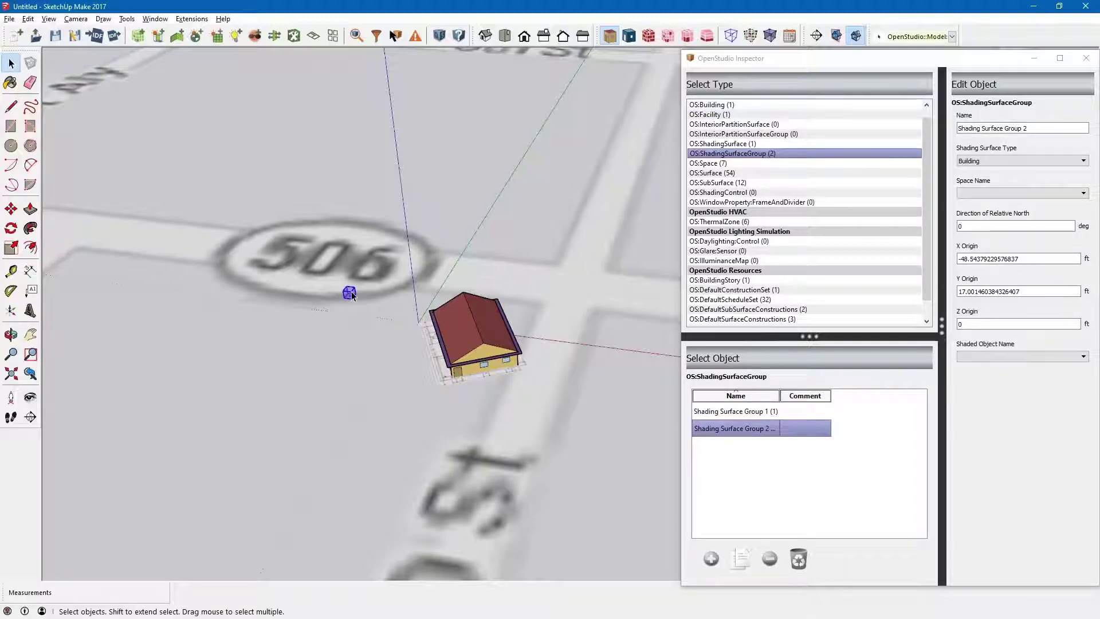
{"action": "double_click", "coordinate": [350, 292]}
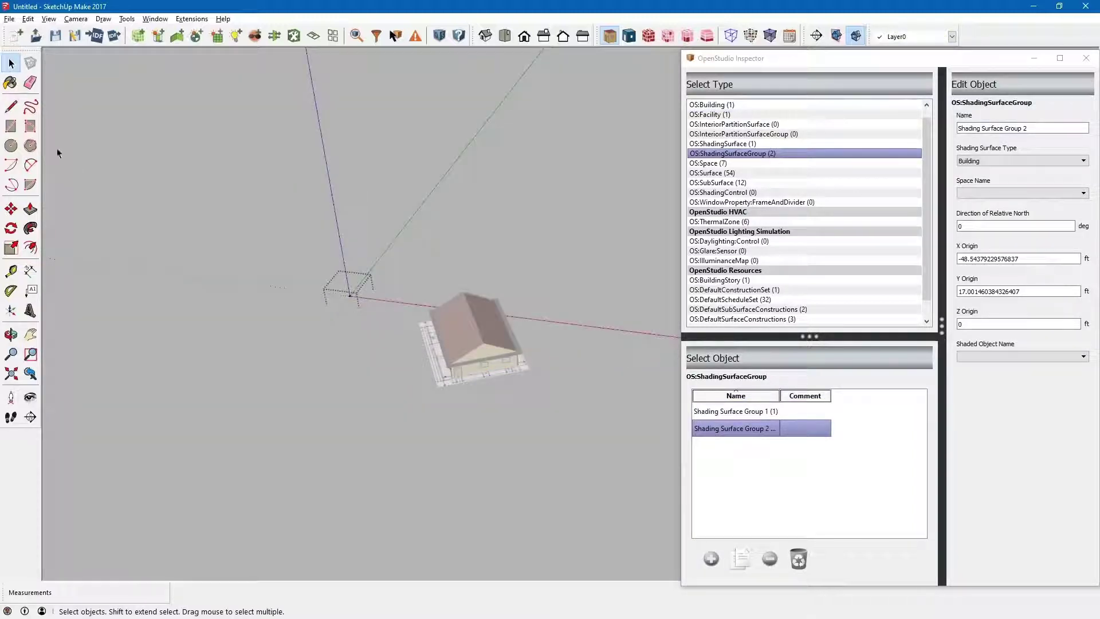
- Draw a rectangle about 87' by 75' inside the shading group, starting from the group's origin and extending away from the house
{"action": "left_click", "coordinate": [11, 126]}
{"action": "left_click", "coordinate": [350, 295]}
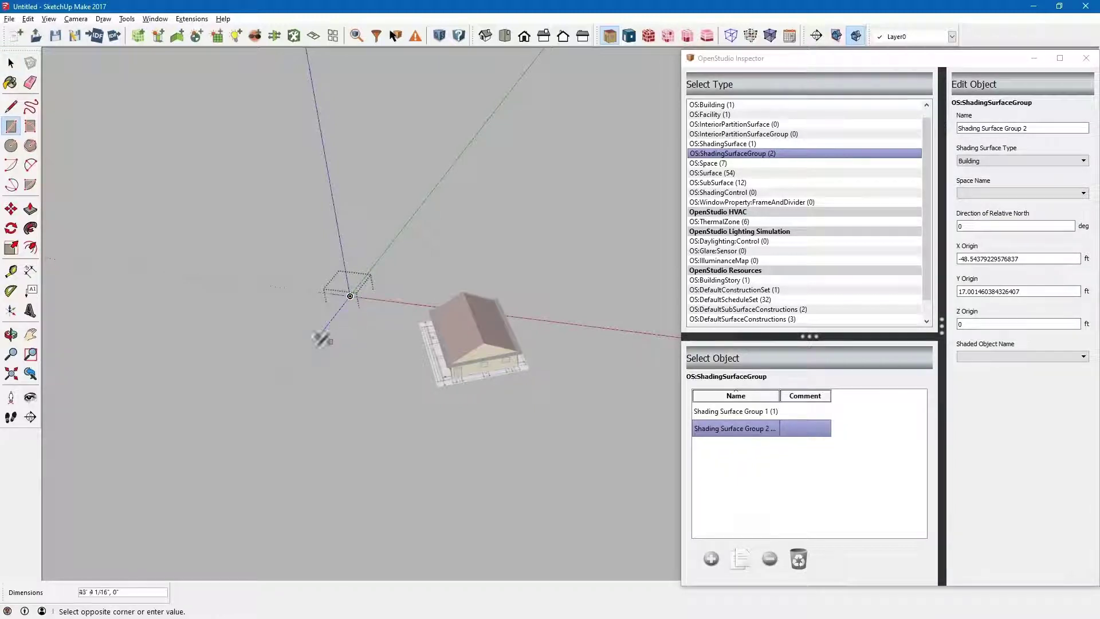
{"action": "left_click", "coordinate": [136, 352]}
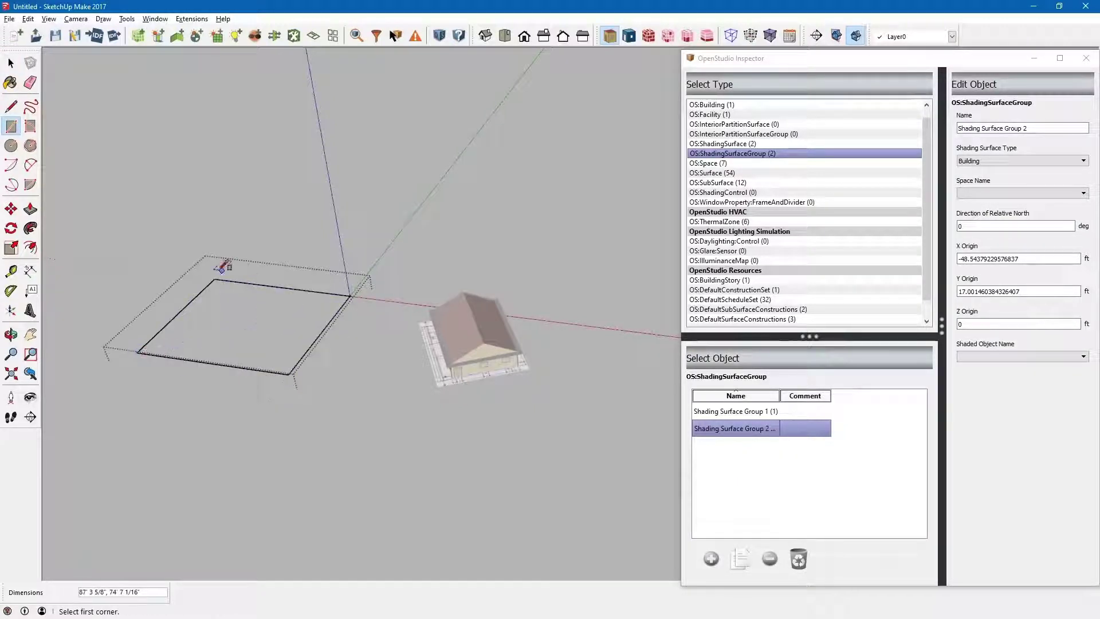
- Push/Pull the rectangle up 60' to form a neighbouring building block and leave the shading group
{"action": "left_click", "coordinate": [31, 208]}
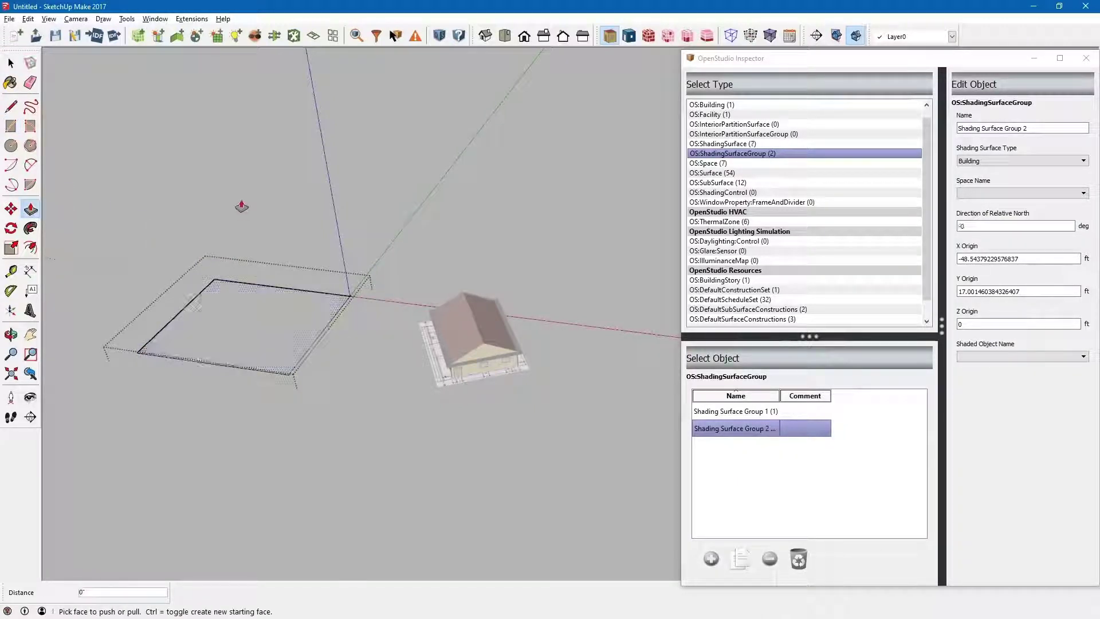
{"action": "left_click", "coordinate": [245, 324]}
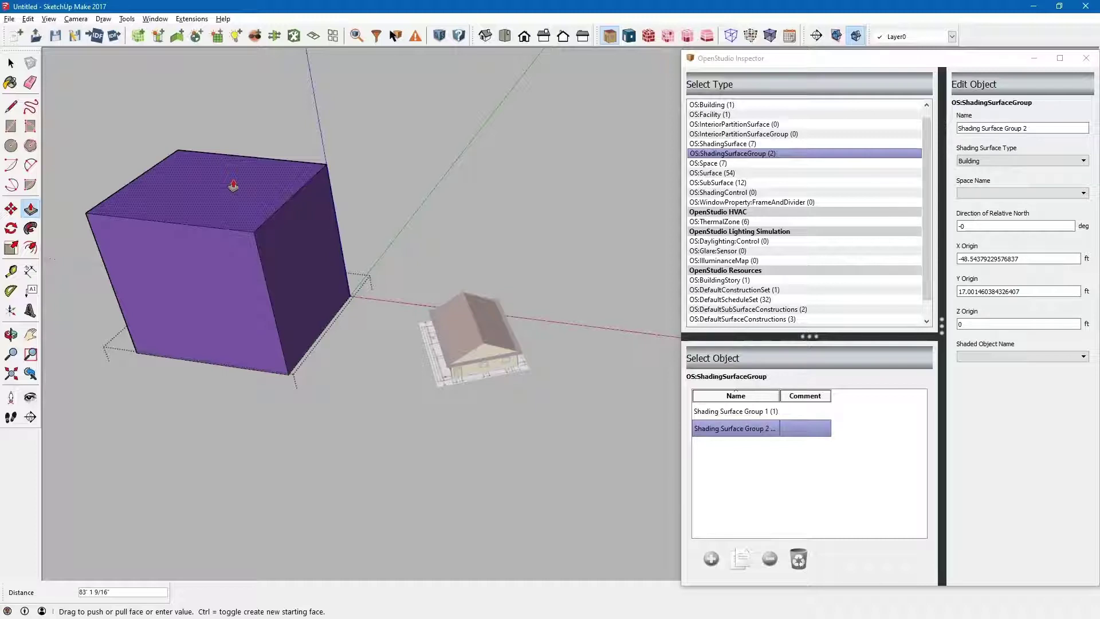
{"action": "key", "text": "Return"}
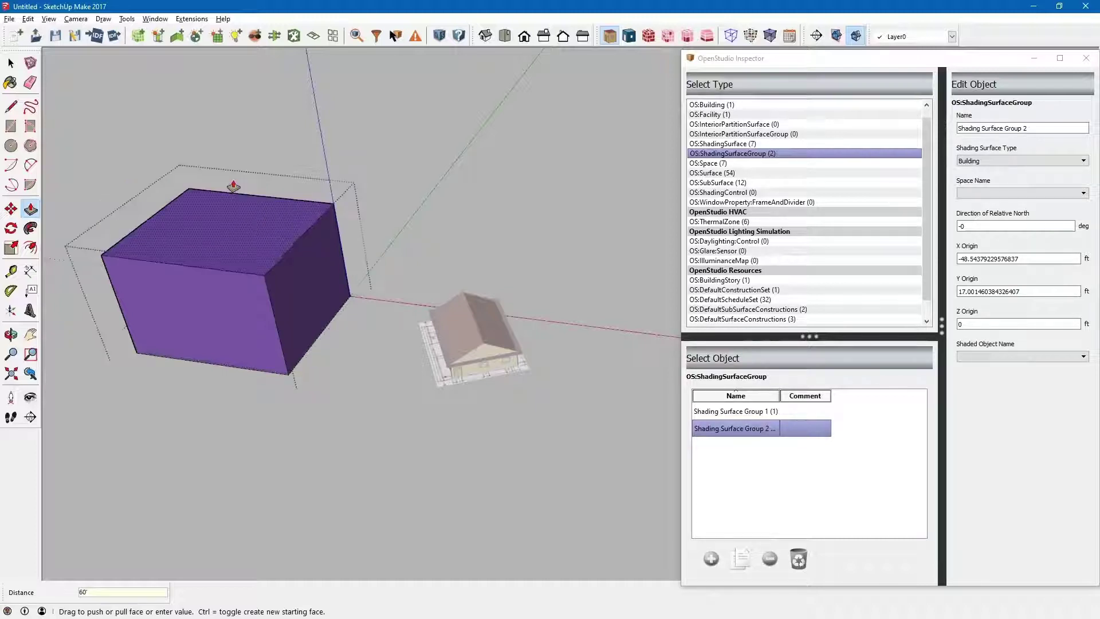
{"action": "key", "text": "space"}
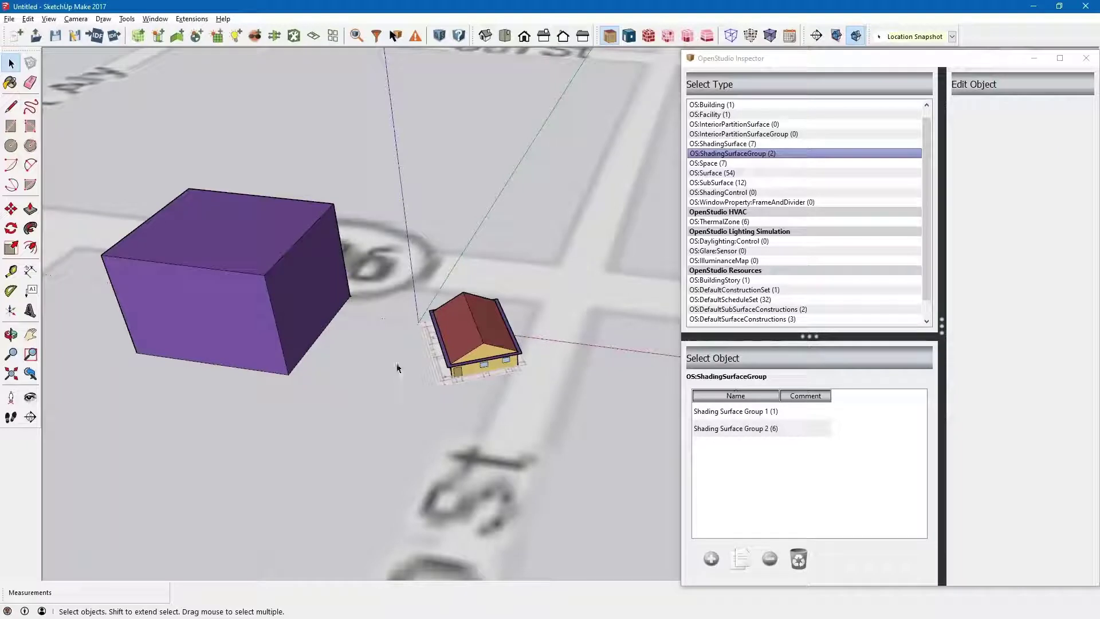
- Examine the shading block's size and position relative to the house, and inspect its group and front face properties
{"action": "scroll", "coordinate": [400, 364], "scroll_direction": "down", "scroll_amount": 2}
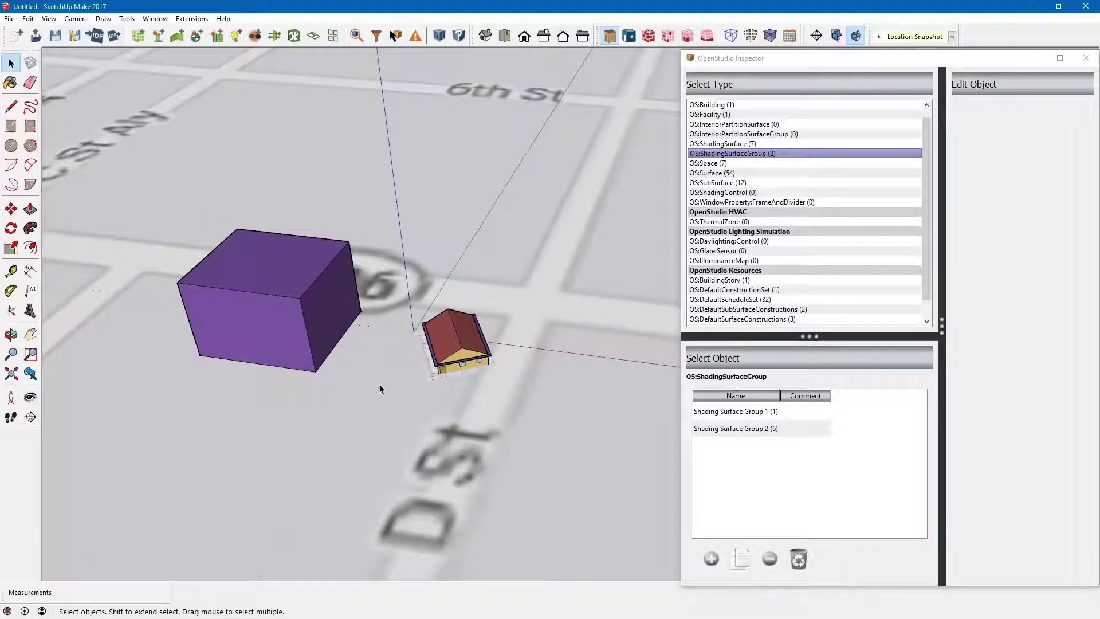
{"action": "scroll", "coordinate": [379, 389], "scroll_direction": "down", "scroll_amount": 1}
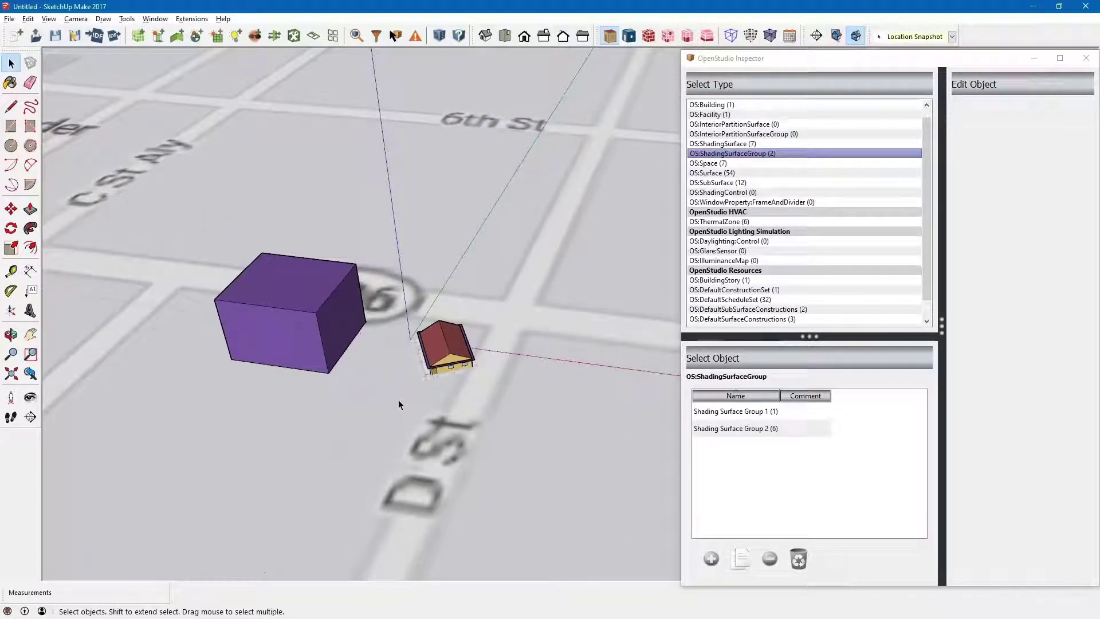
{"action": "middle_click_drag", "start_coordinate": [368, 391], "coordinate": [451, 407]}
{"action": "scroll", "coordinate": [450, 406], "scroll_direction": "up", "scroll_amount": 2}
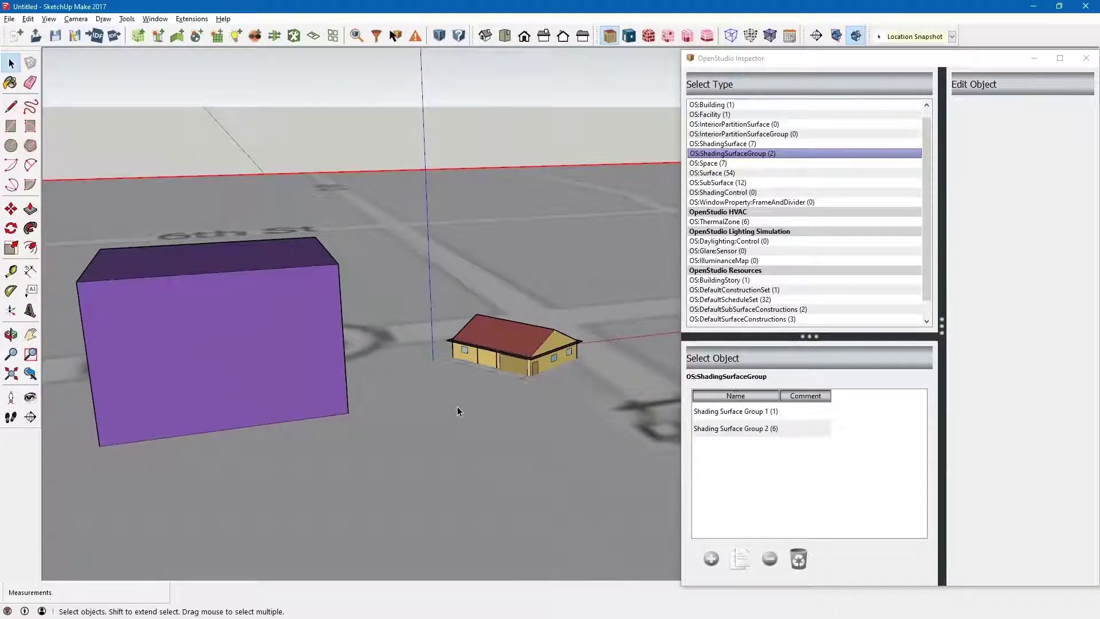
{"action": "middle_click_drag", "start_coordinate": [531, 411], "coordinate": [280, 303]}
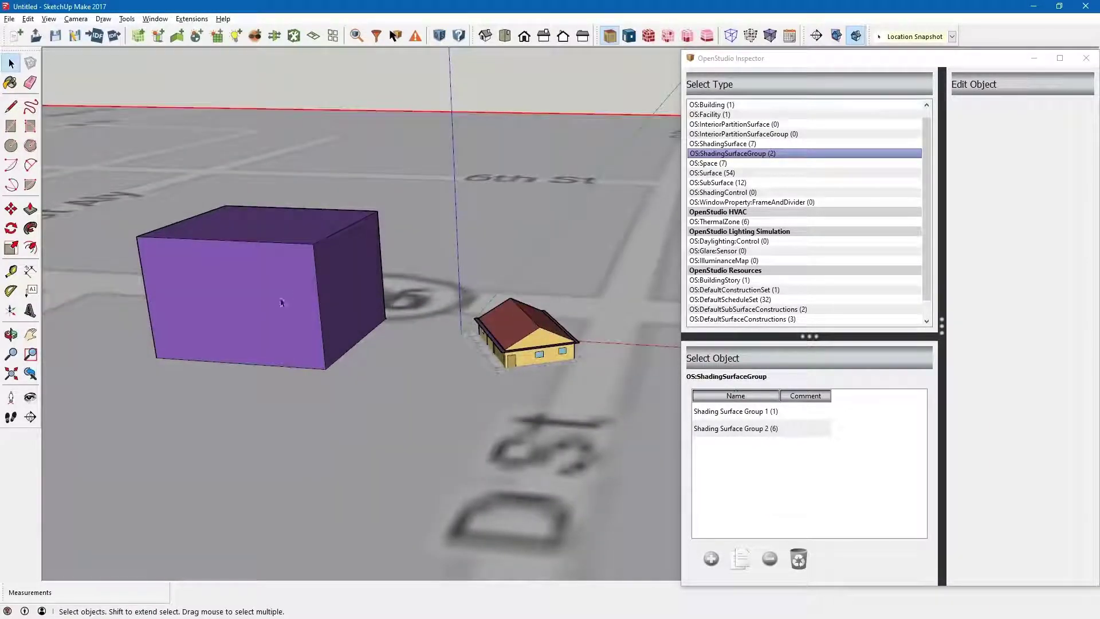
{"action": "left_click", "coordinate": [281, 302]}
{"action": "left_click", "coordinate": [459, 380]}
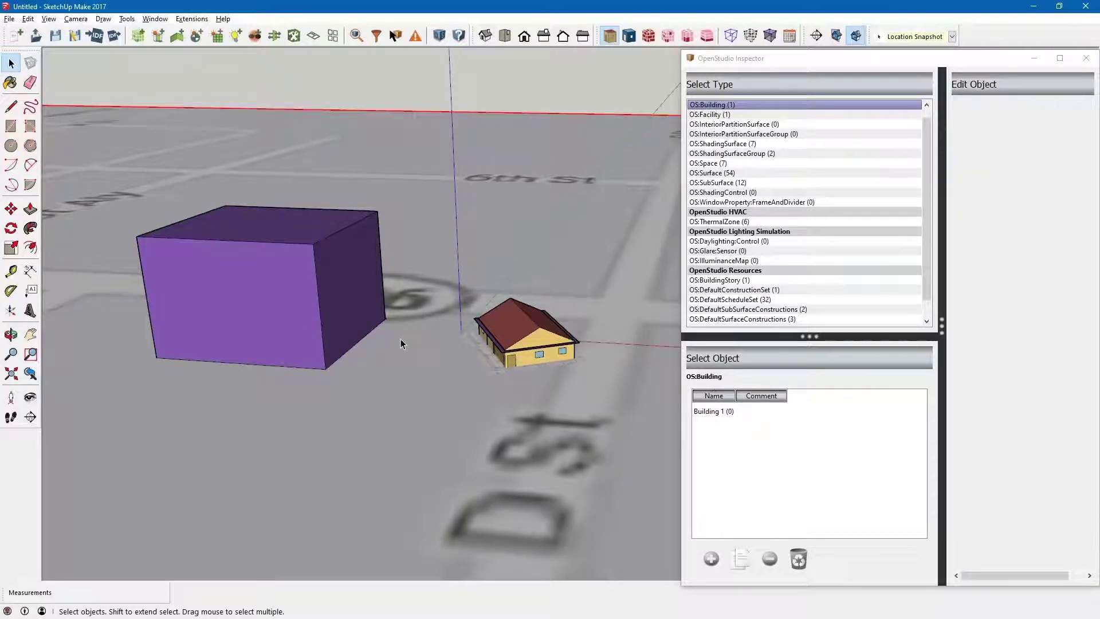
{"action": "left_click", "coordinate": [225, 296]}
{"action": "double_click", "coordinate": [231, 289]}
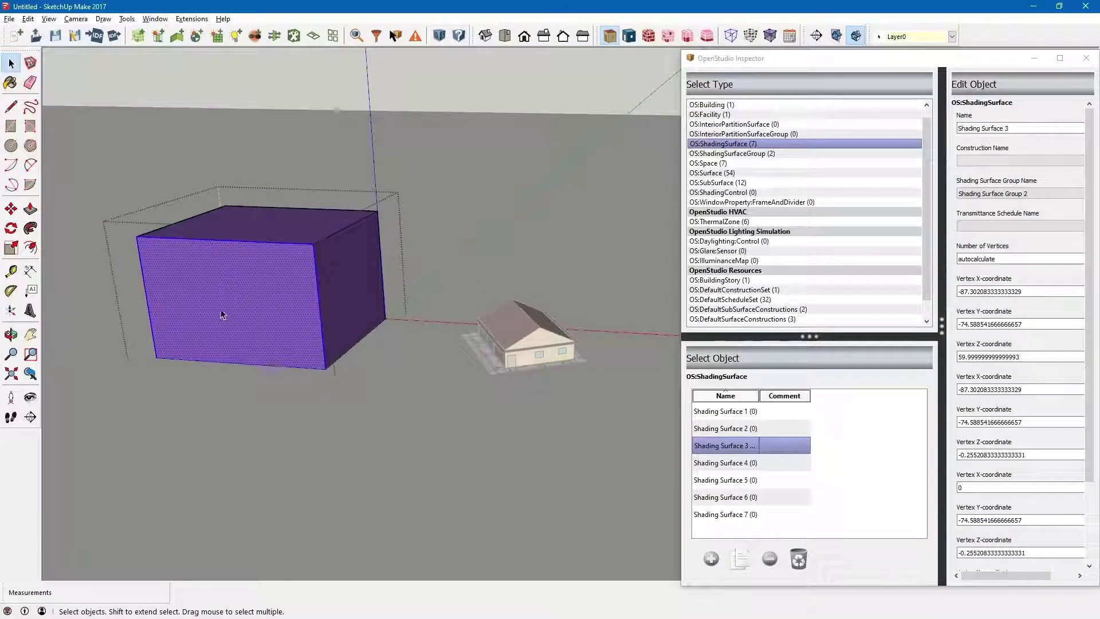
{"action": "double_click", "coordinate": [221, 313]}
{"action": "left_click", "coordinate": [297, 389]}
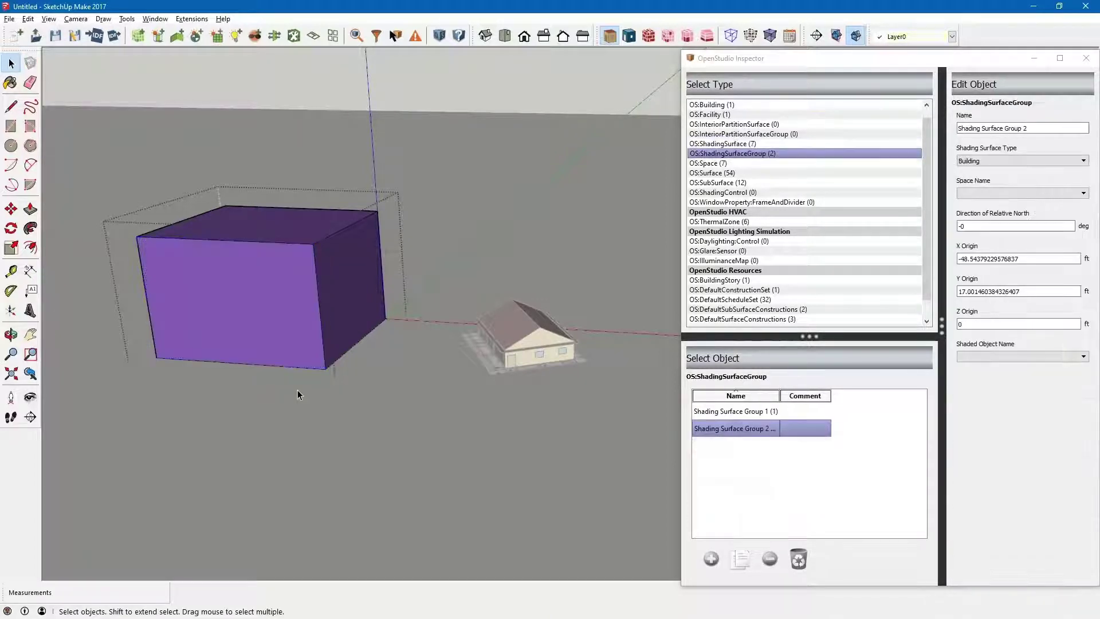
{"action": "left_click", "coordinate": [253, 304]}
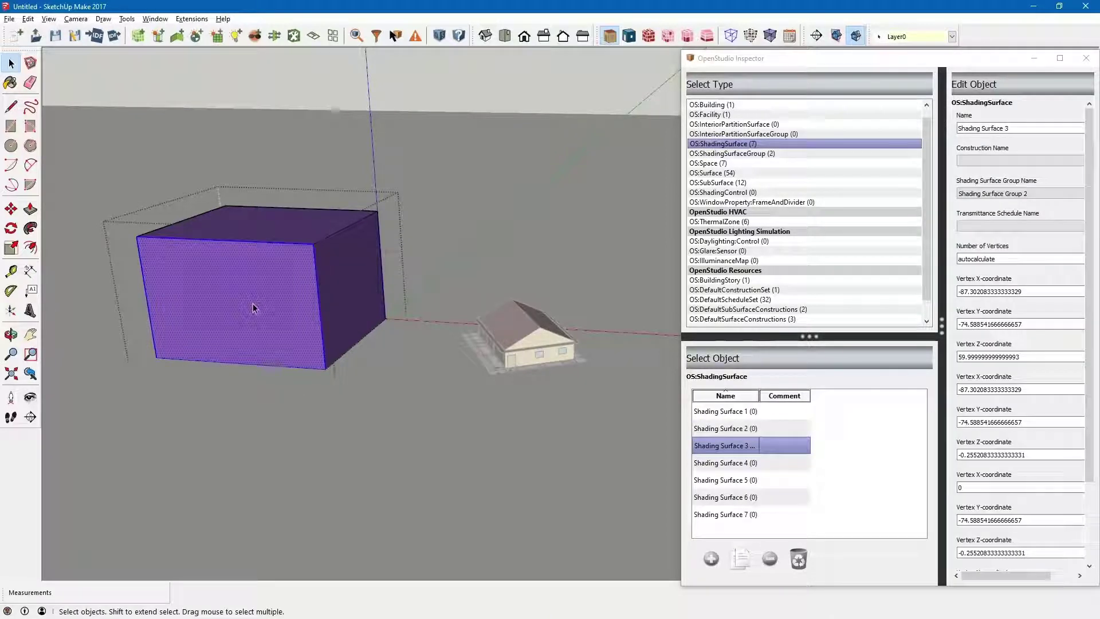
{"action": "triple_click", "coordinate": [262, 224]}
{"action": "left_click", "coordinate": [413, 403]}
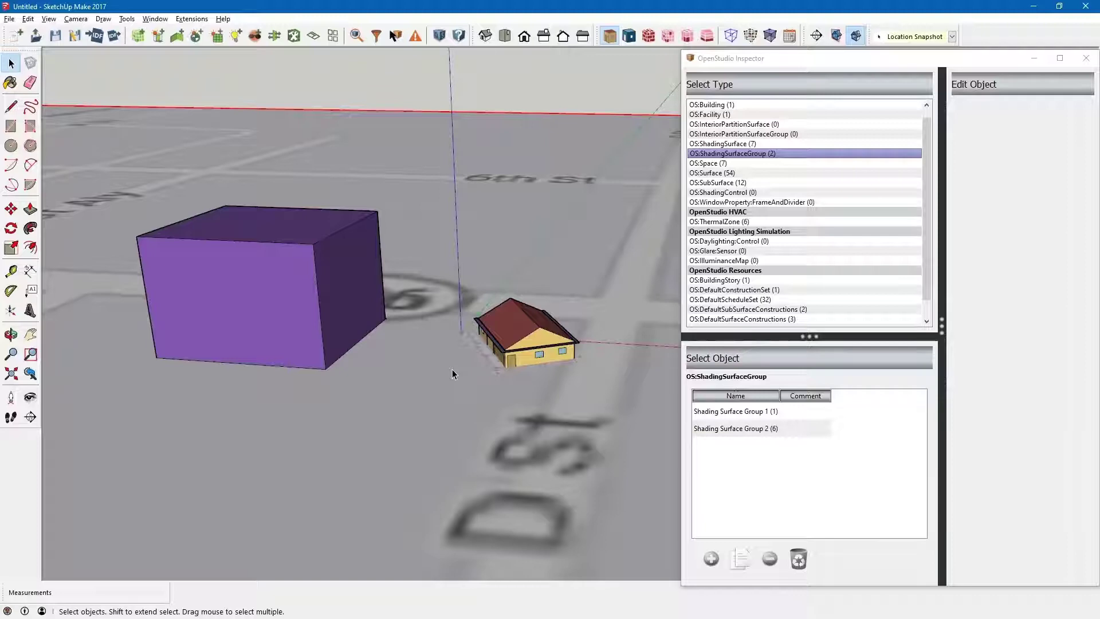
{"action": "key", "text": "ctrl+s"}
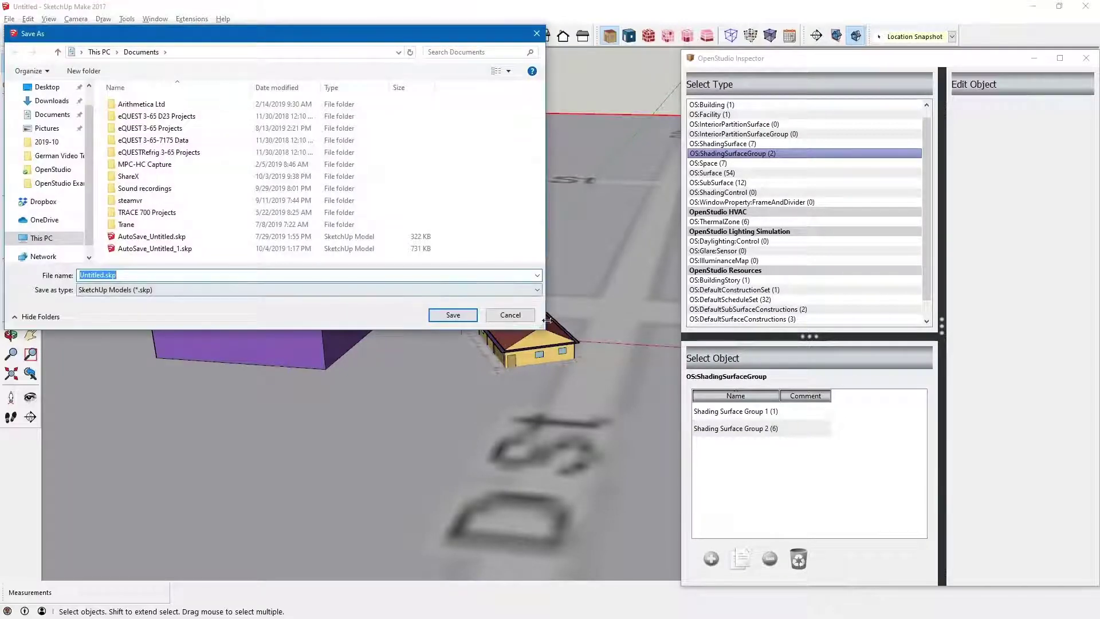
{"action": "left_click", "coordinate": [526, 318]}
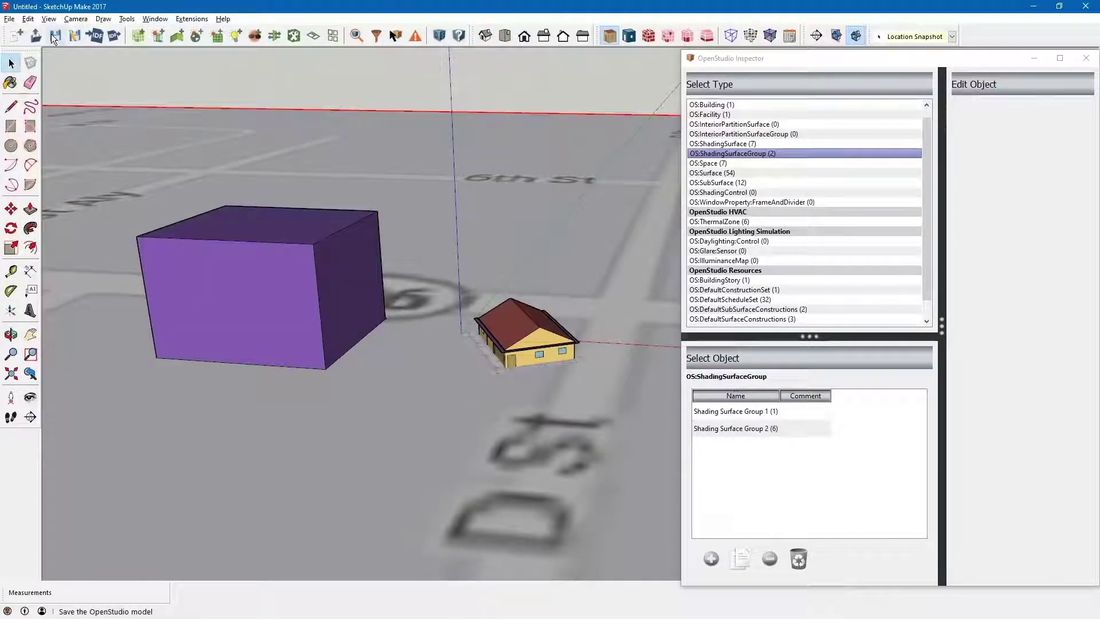
{"action": "middle_click_drag", "start_coordinate": [556, 281], "coordinate": [446, 377]}
{"action": "scroll", "coordinate": [469, 343], "scroll_direction": "down", "scroll_amount": 2}
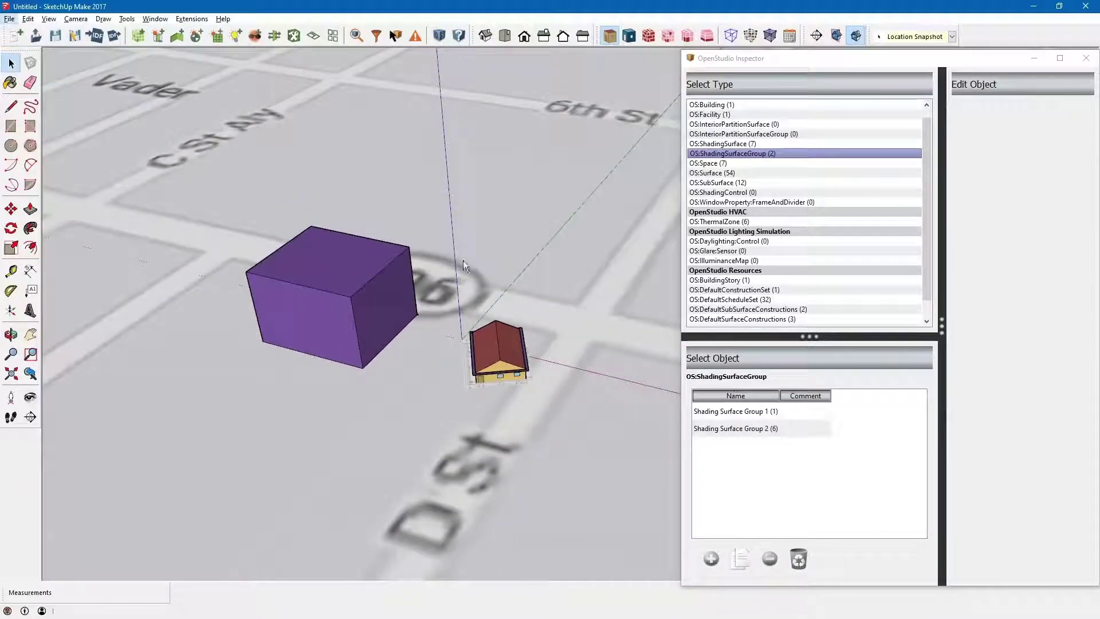
- Switch to Acrobat Reader and highlight step 23, about creating adjacent shading, in the modeling steps PDF
{"action": "key", "text": "alt+Tab"}
{"action": "key", "text": "alt+Tab"}
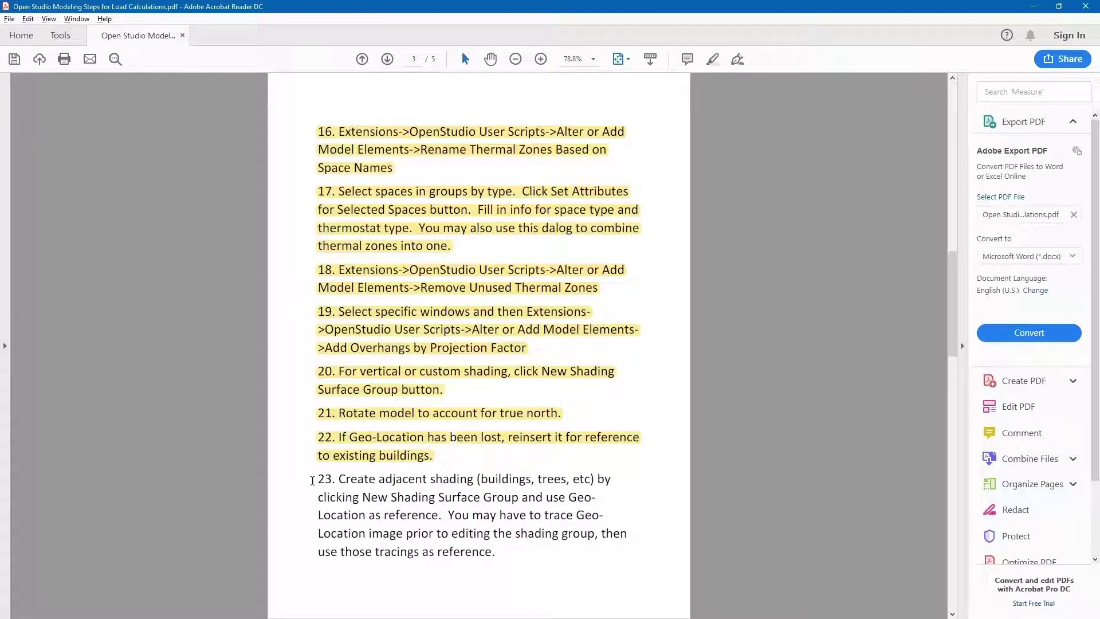
{"action": "left_click_drag", "start_coordinate": [312, 480], "coordinate": [493, 551]}
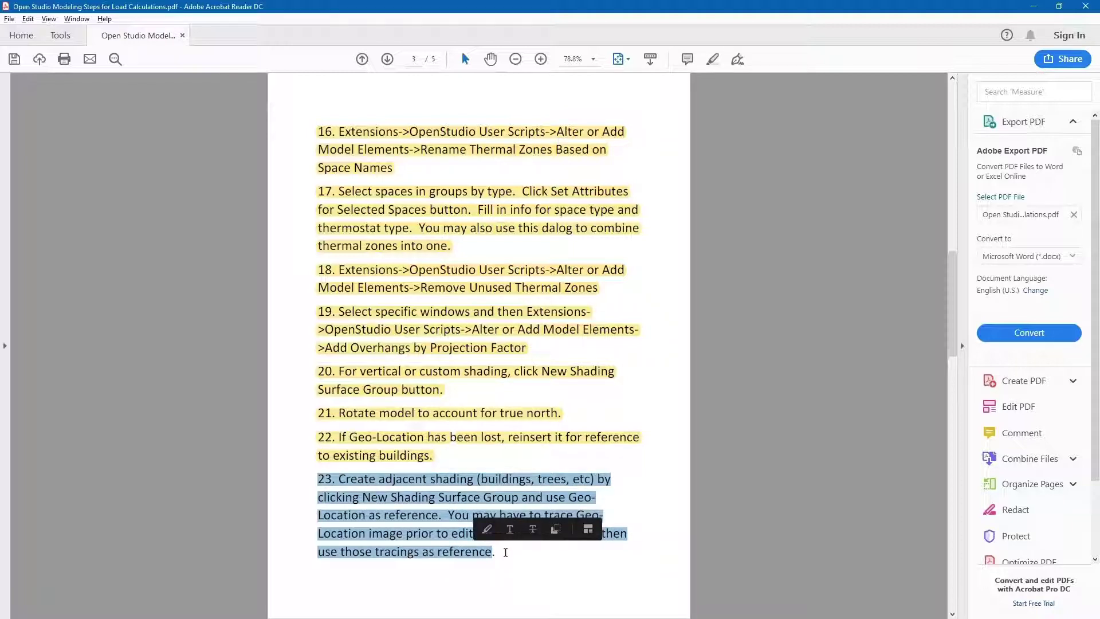
{"action": "left_click", "coordinate": [505, 552]}
{"action": "double_click", "coordinate": [465, 551]}
{"action": "left_click", "coordinate": [451, 509]}
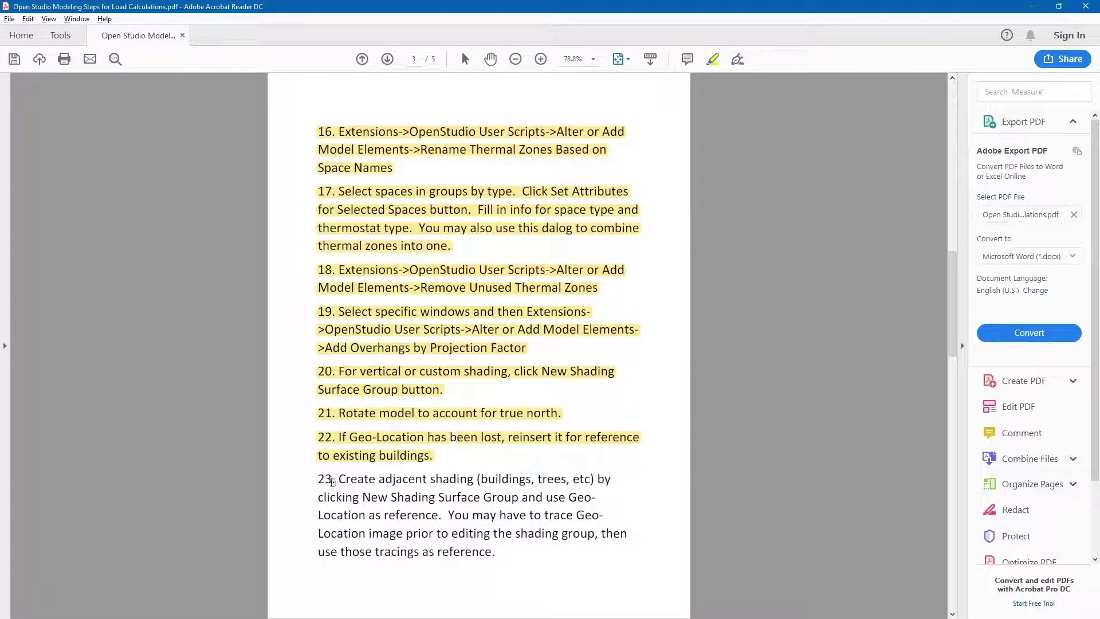
{"action": "left_click_drag", "start_coordinate": [316, 480], "coordinate": [461, 544]}
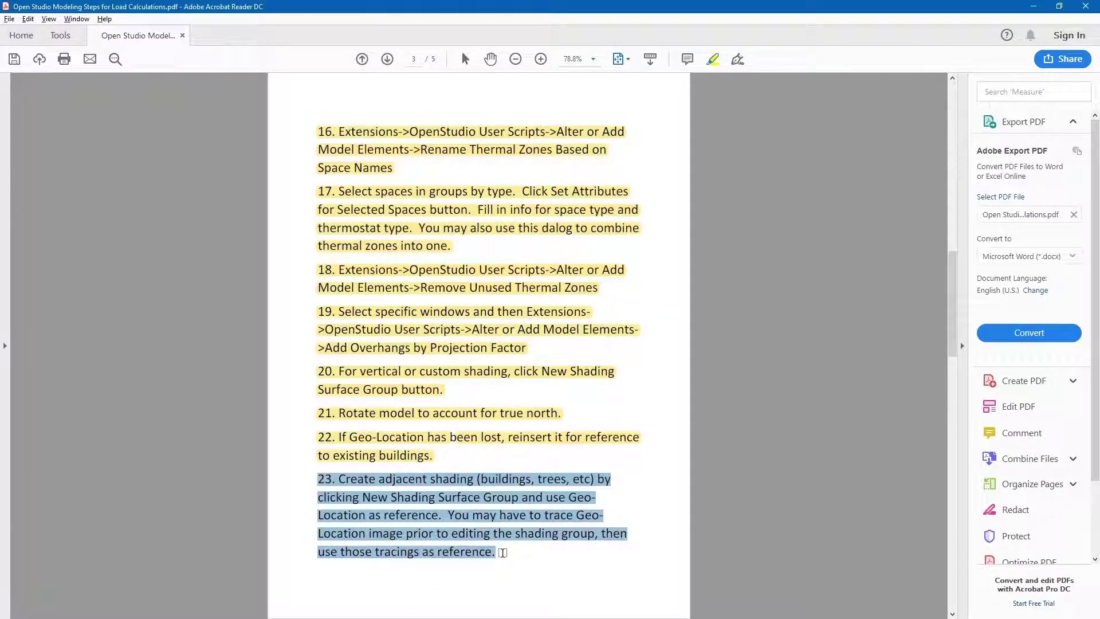
- Read step 24, about simulating shadows, in the modeling steps PDF and switch back to SketchUp
{"action": "left_click", "coordinate": [501, 551]}
{"action": "scroll", "coordinate": [479, 327], "scroll_direction": "down", "scroll_amount": 1}
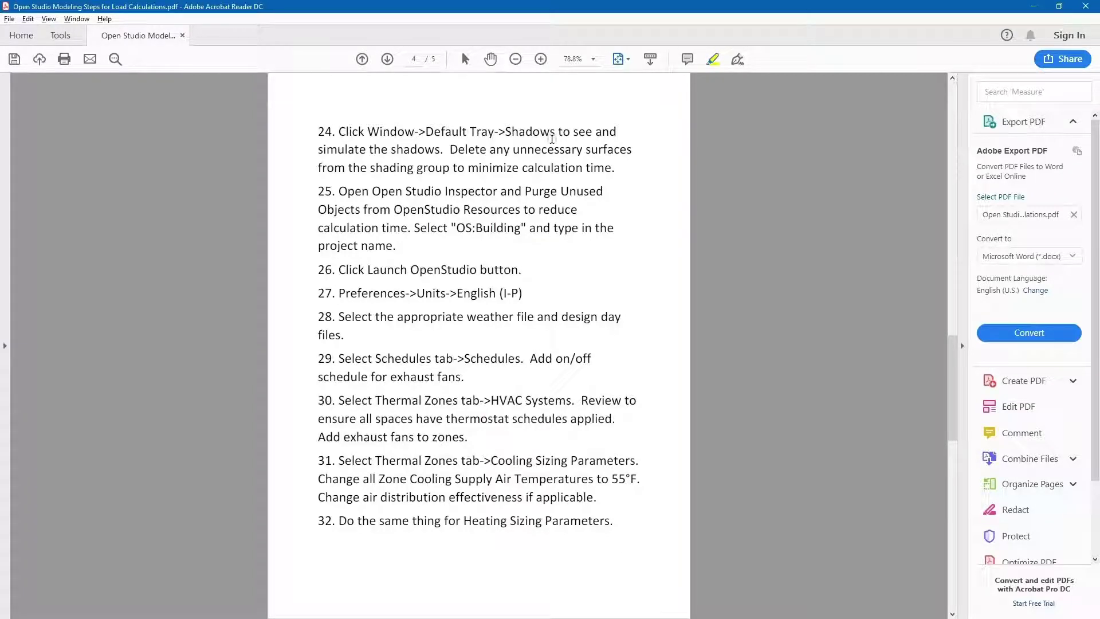
{"action": "key", "text": "alt+Tab"}
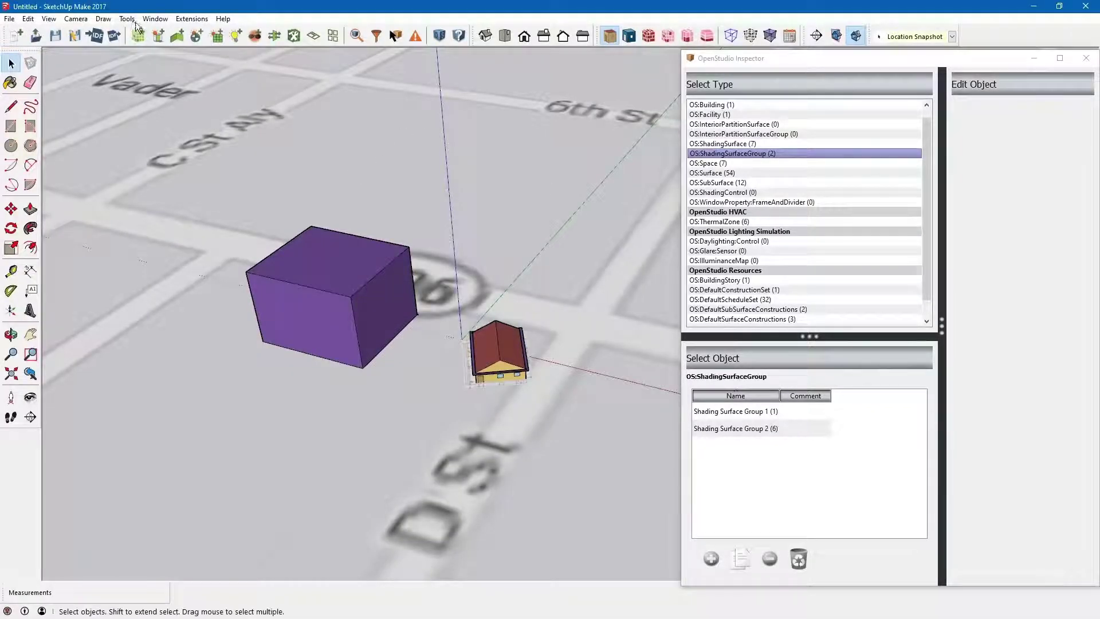
{"action": "left_click", "coordinate": [154, 19]}
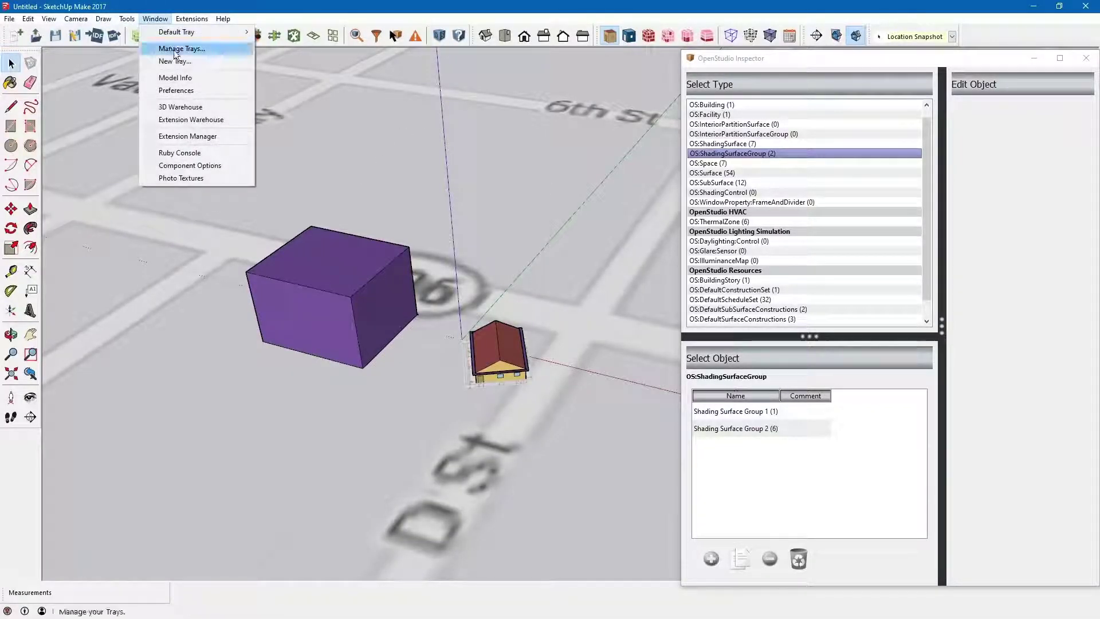
{"action": "key", "text": "alt+Tab"}
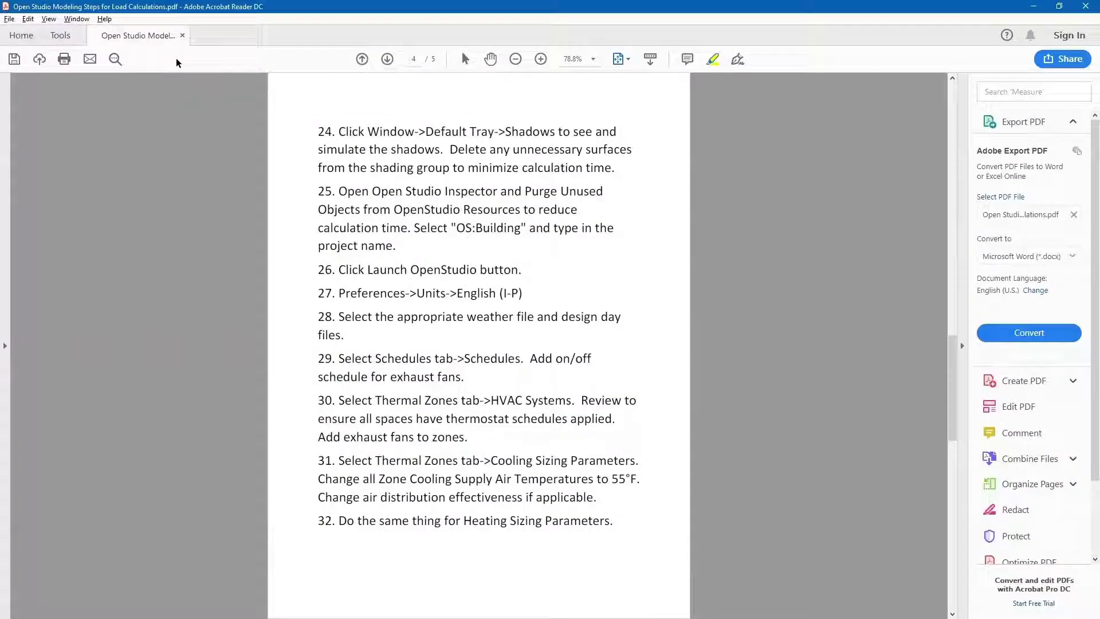
{"action": "key", "text": "alt+Tab"}
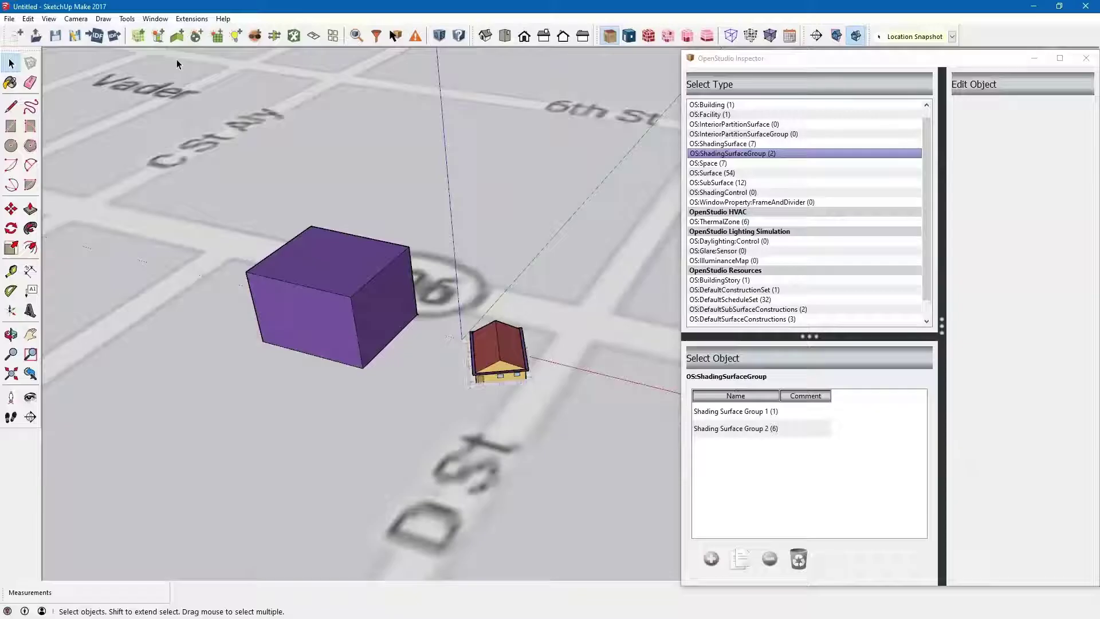
- Show the Shadows settings in the default tray, and move and enlarge the tray beside the shading block
{"action": "left_click", "coordinate": [155, 19]}
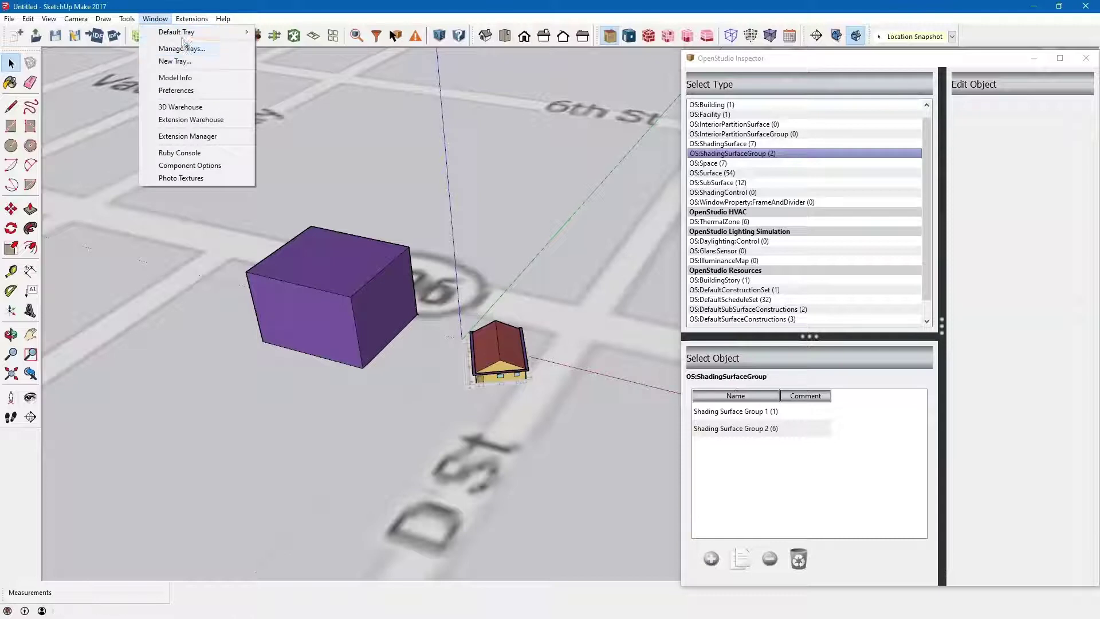
{"action": "mouse_move", "coordinate": [189, 32]}
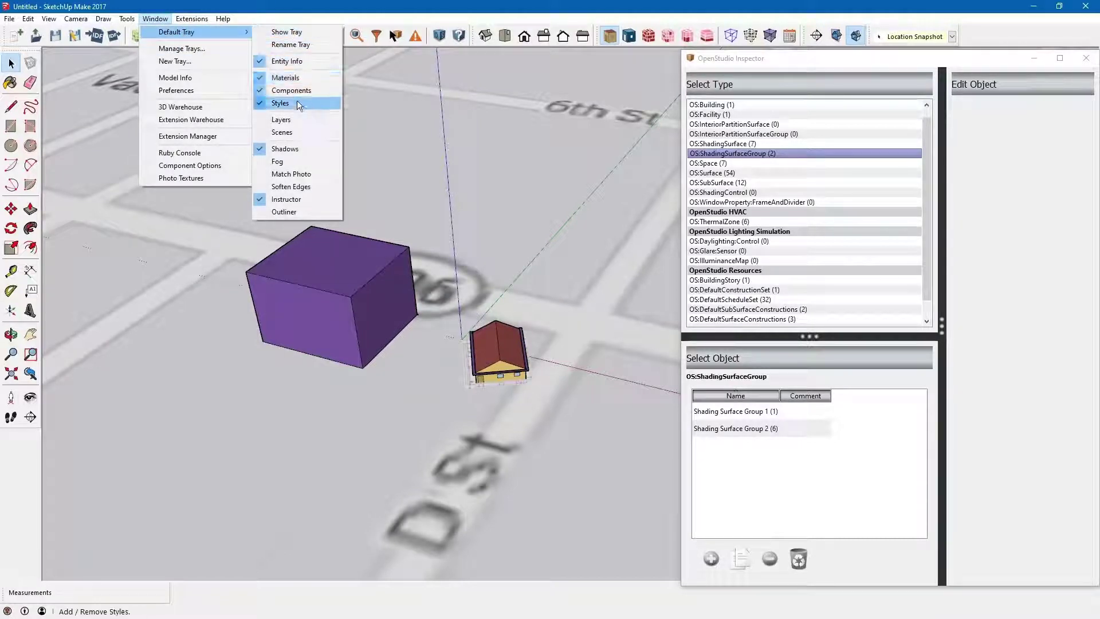
{"action": "left_click", "coordinate": [294, 150]}
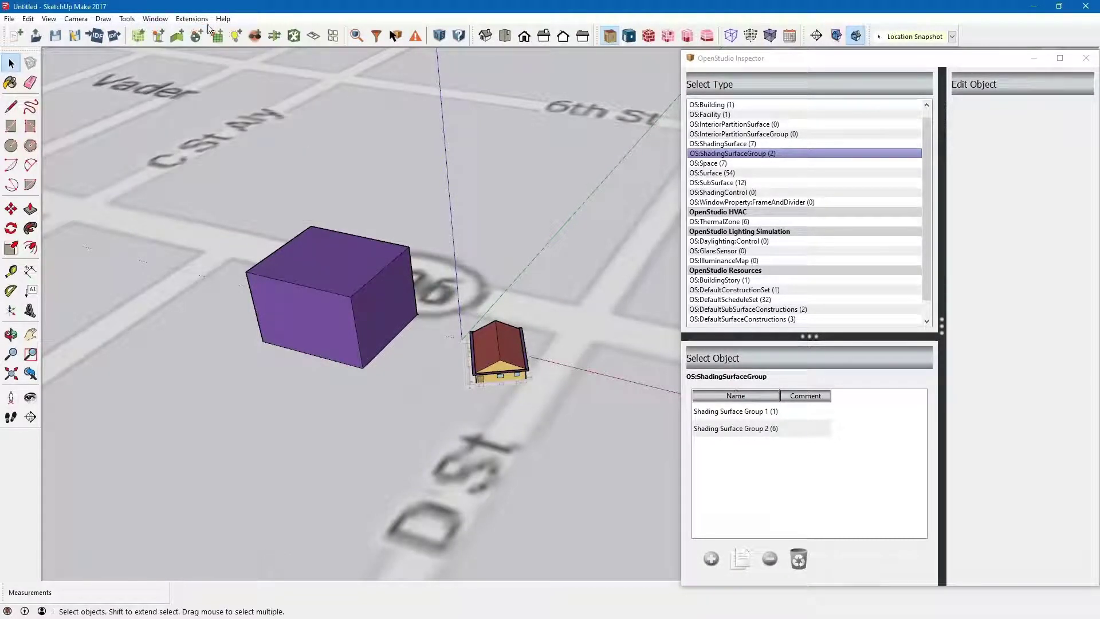
{"action": "left_click", "coordinate": [155, 19]}
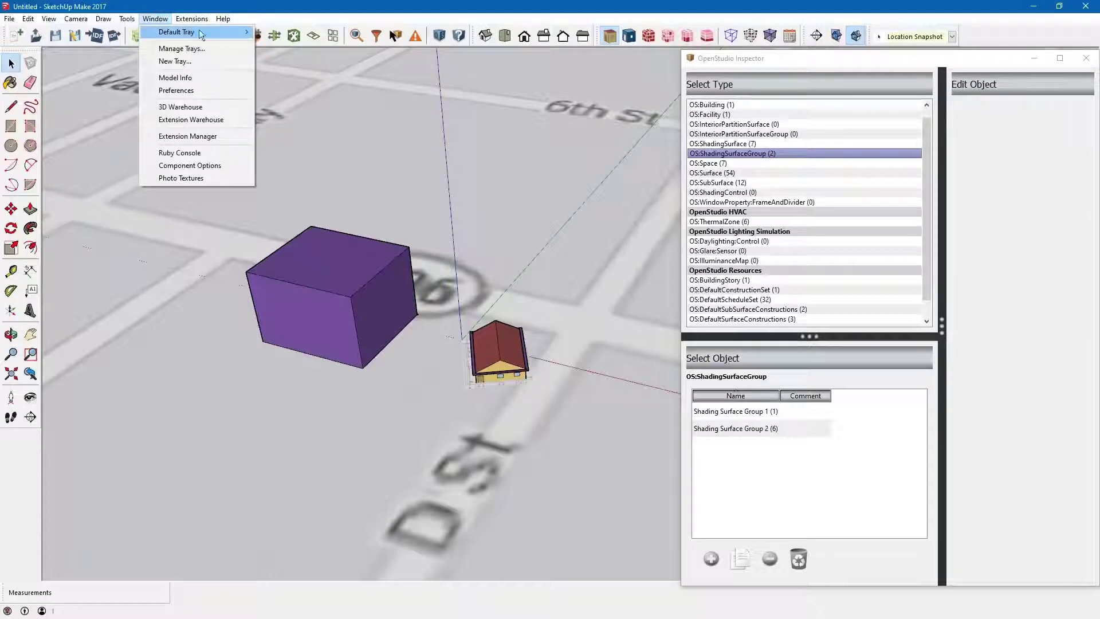
{"action": "mouse_move", "coordinate": [178, 33]}
{"action": "left_click", "coordinate": [295, 149]}
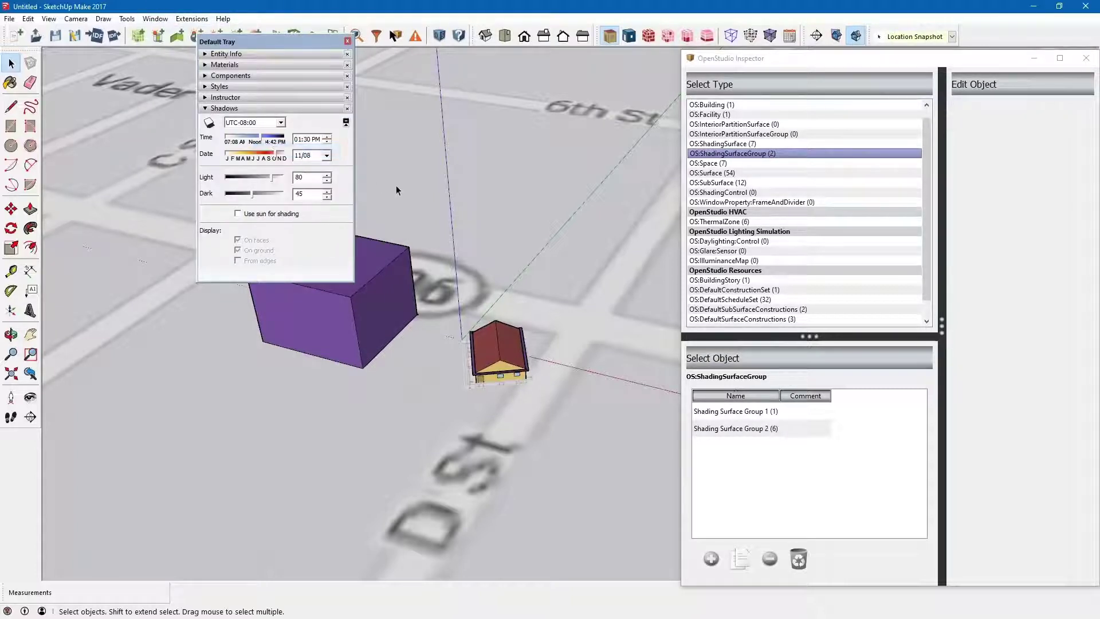
{"action": "left_click_drag", "start_coordinate": [278, 42], "coordinate": [178, 113]}
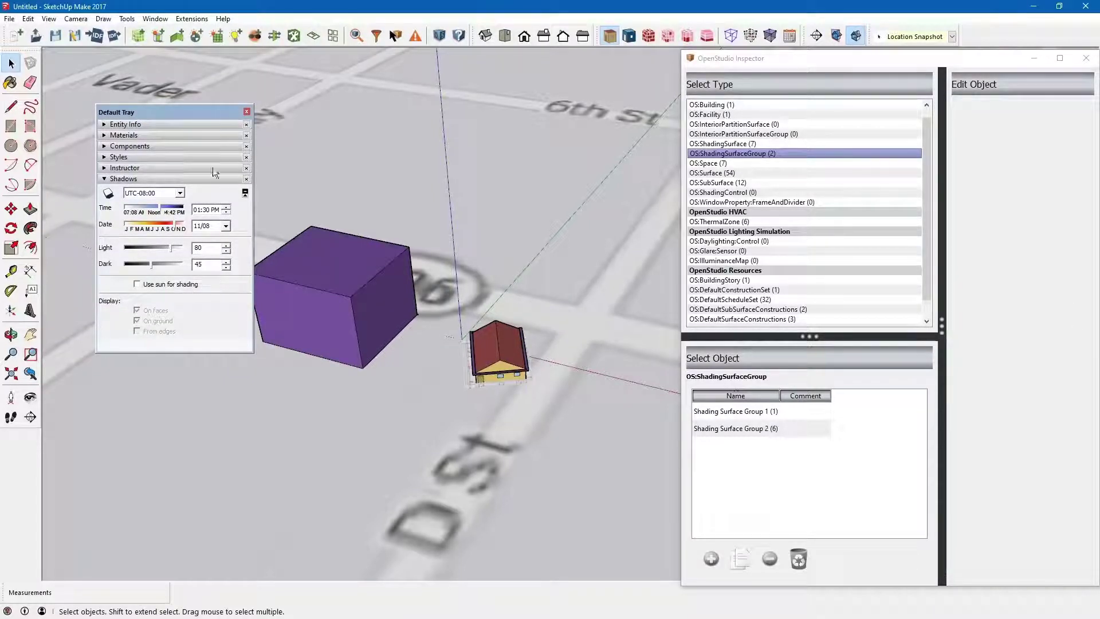
{"action": "left_click_drag", "start_coordinate": [247, 353], "coordinate": [290, 435]}
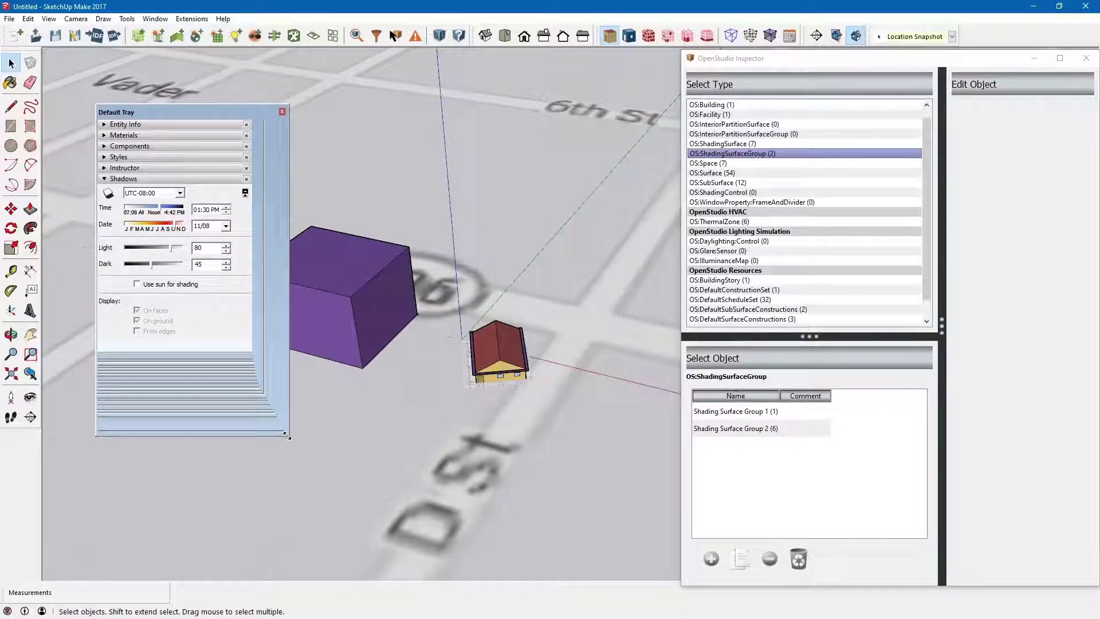
- Enable the sun for shading, with shadow time 12:26 PM, date 01/15 and light 74
{"action": "left_click", "coordinate": [160, 212]}
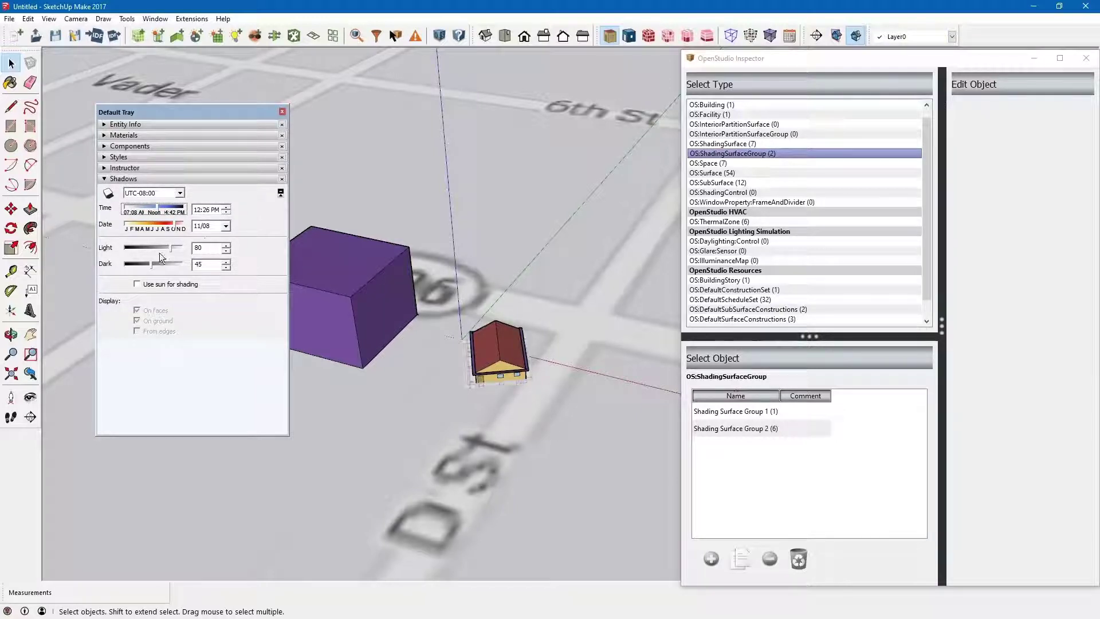
{"action": "left_click_drag", "start_coordinate": [173, 249], "coordinate": [174, 224]}
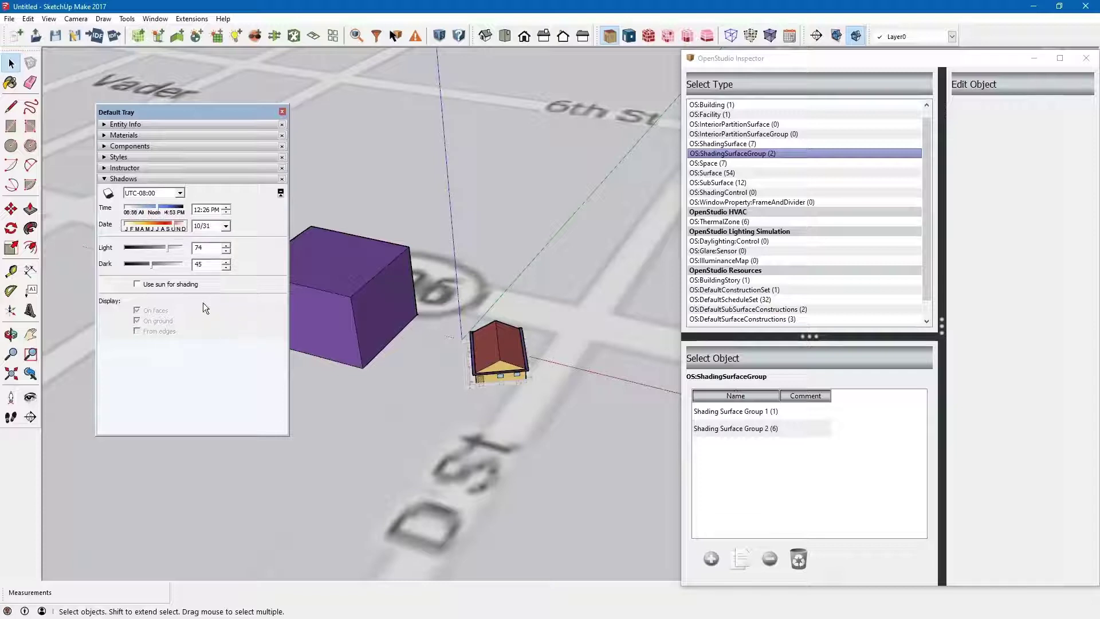
{"action": "left_click", "coordinate": [137, 284]}
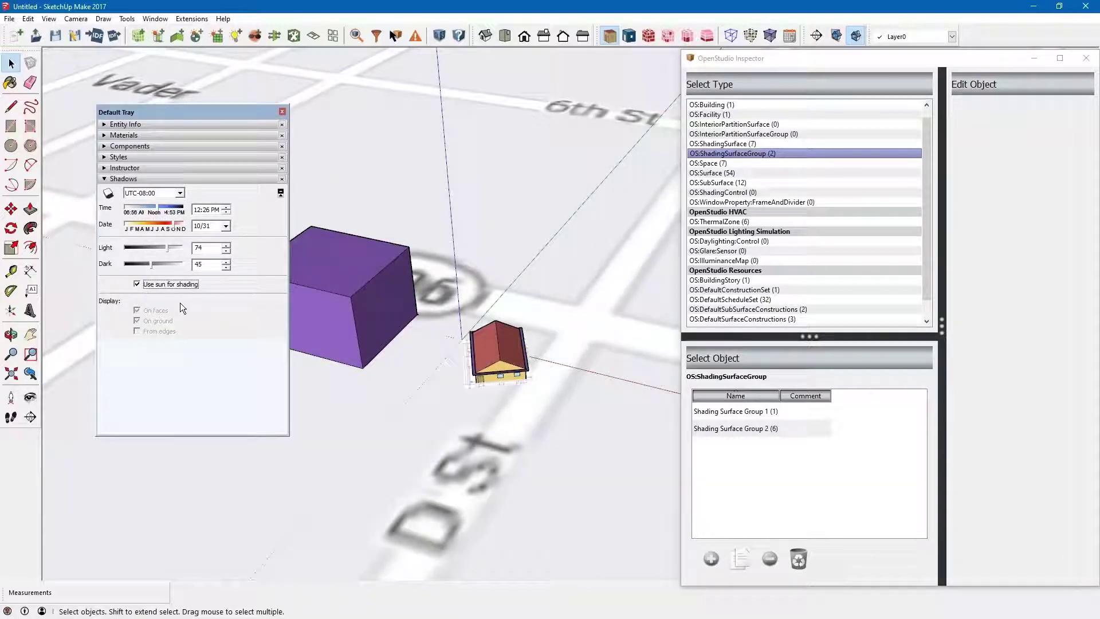
{"action": "left_click", "coordinate": [170, 225]}
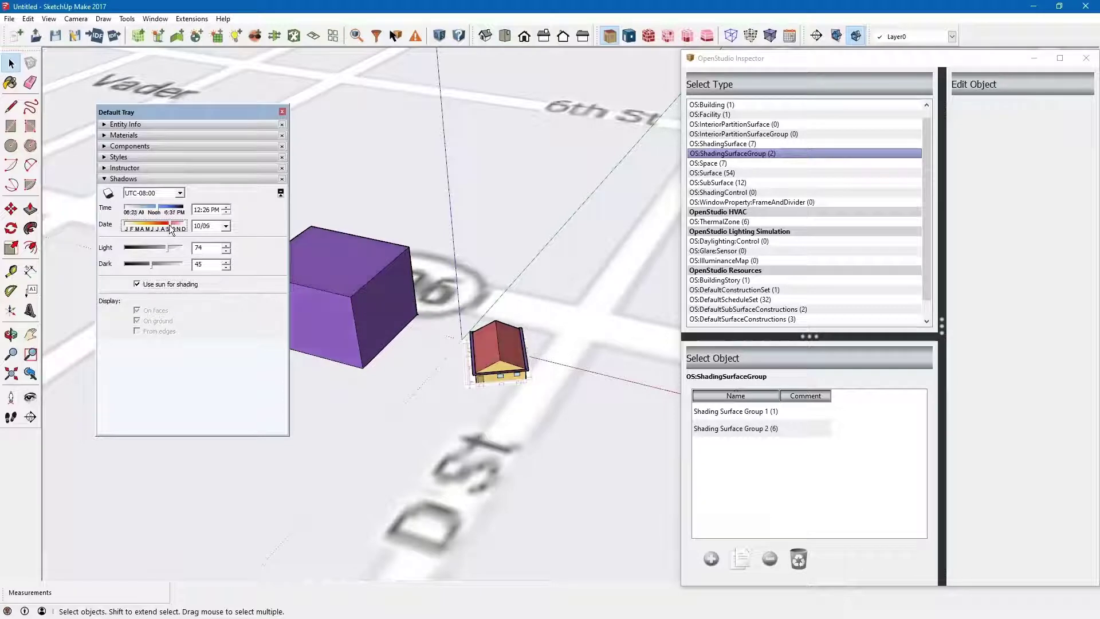
{"action": "left_click_drag", "start_coordinate": [169, 225], "coordinate": [127, 228]}
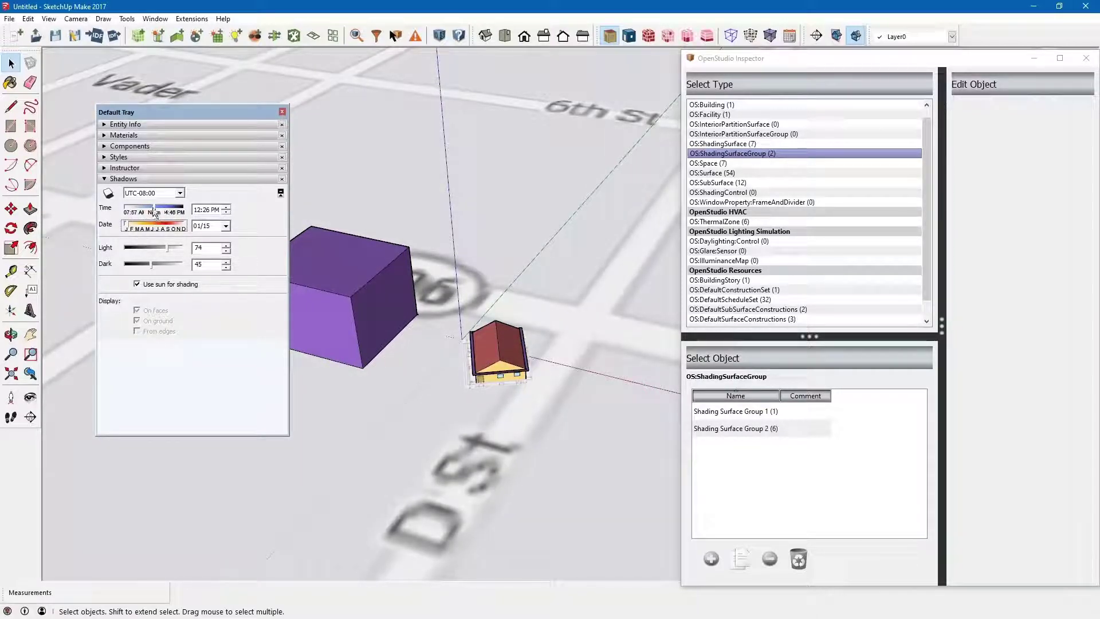
- Set the shadow date to 06/30, the time to 08:38 AM and the light to 64, and close the tray
{"action": "mouse_move", "coordinate": [156, 210]}
{"action": "left_mouse_down"}
{"action": "mouse_move", "coordinate": [183, 211]}
{"action": "mouse_move", "coordinate": [132, 211]}
{"action": "mouse_move", "coordinate": [166, 212]}
{"action": "mouse_move", "coordinate": [144, 229]}
{"action": "mouse_move", "coordinate": [175, 212]}
{"action": "mouse_move", "coordinate": [184, 248]}
{"action": "left_mouse_up"}
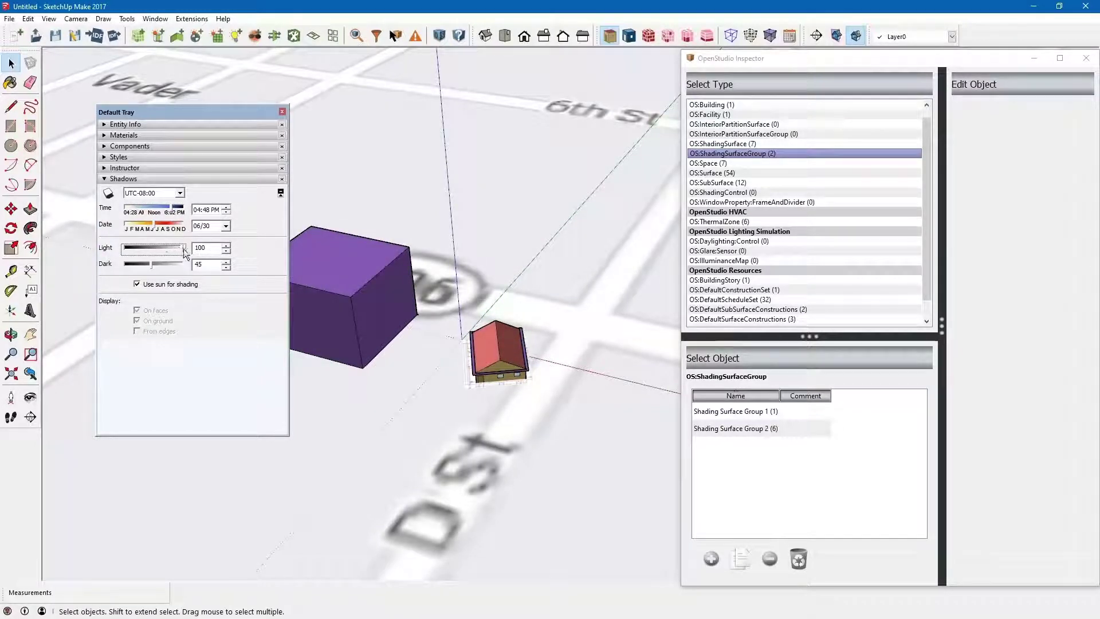
{"action": "left_click_drag", "start_coordinate": [184, 248], "coordinate": [149, 247]}
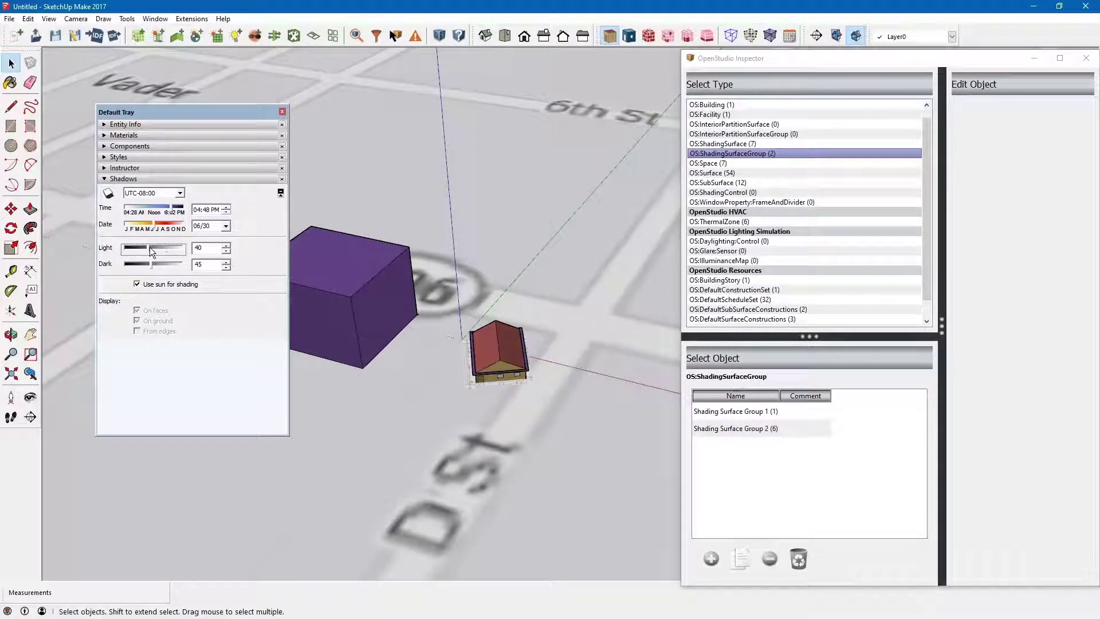
{"action": "mouse_move", "coordinate": [149, 247]}
{"action": "left_mouse_down"}
{"action": "mouse_move", "coordinate": [166, 246]}
{"action": "mouse_move", "coordinate": [154, 212]}
{"action": "mouse_move", "coordinate": [135, 213]}
{"action": "mouse_move", "coordinate": [155, 219]}
{"action": "left_mouse_up"}
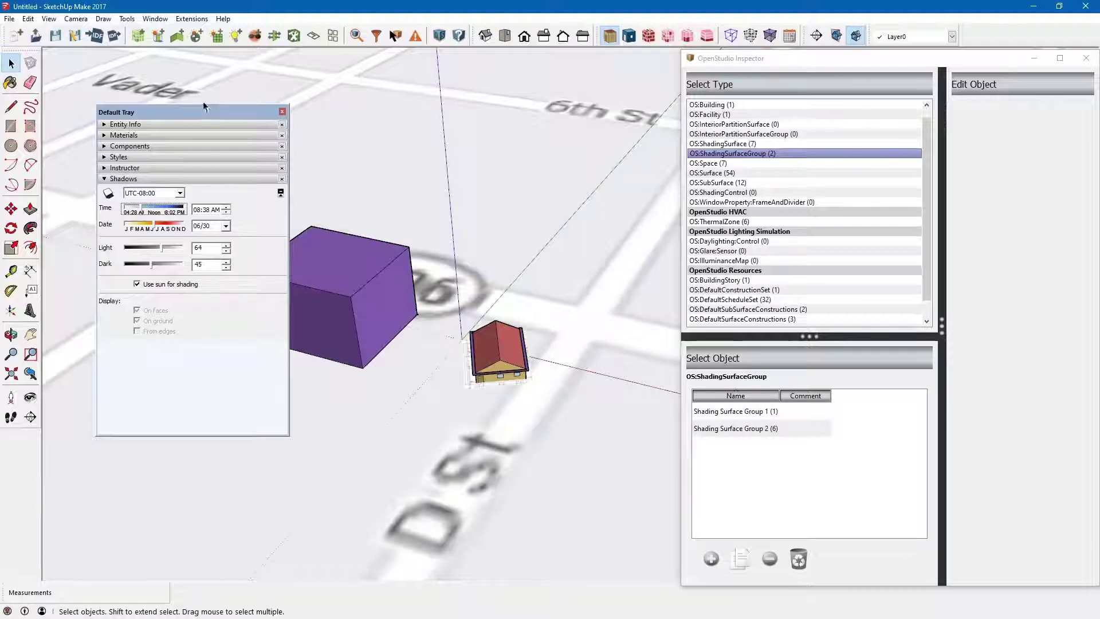
{"action": "left_click_drag", "start_coordinate": [197, 111], "coordinate": [198, 95]}
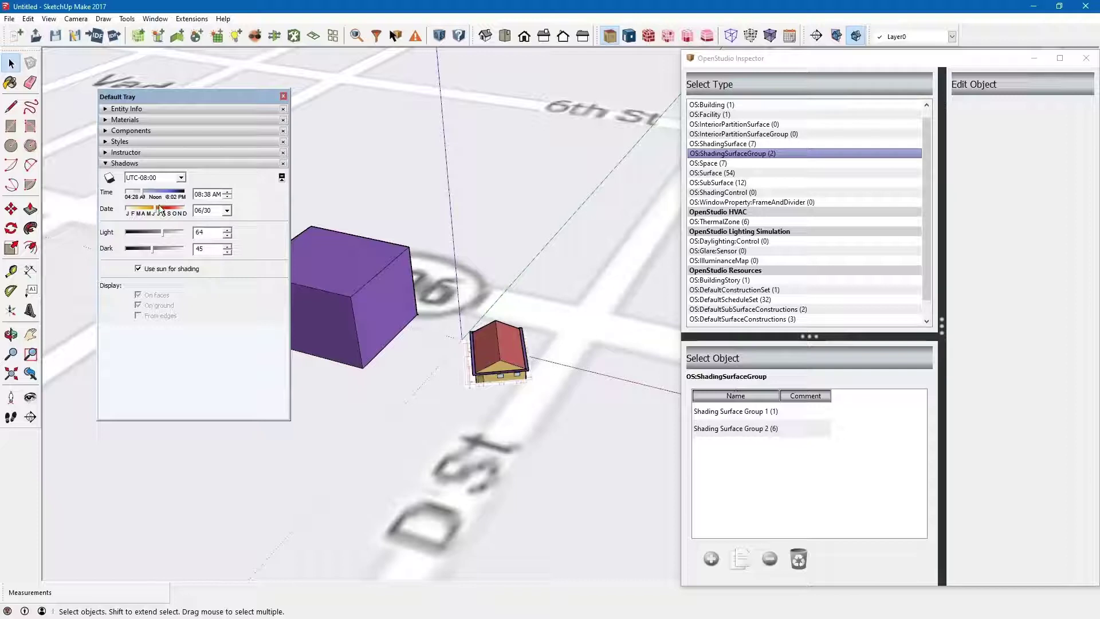
{"action": "left_click", "coordinate": [283, 96]}
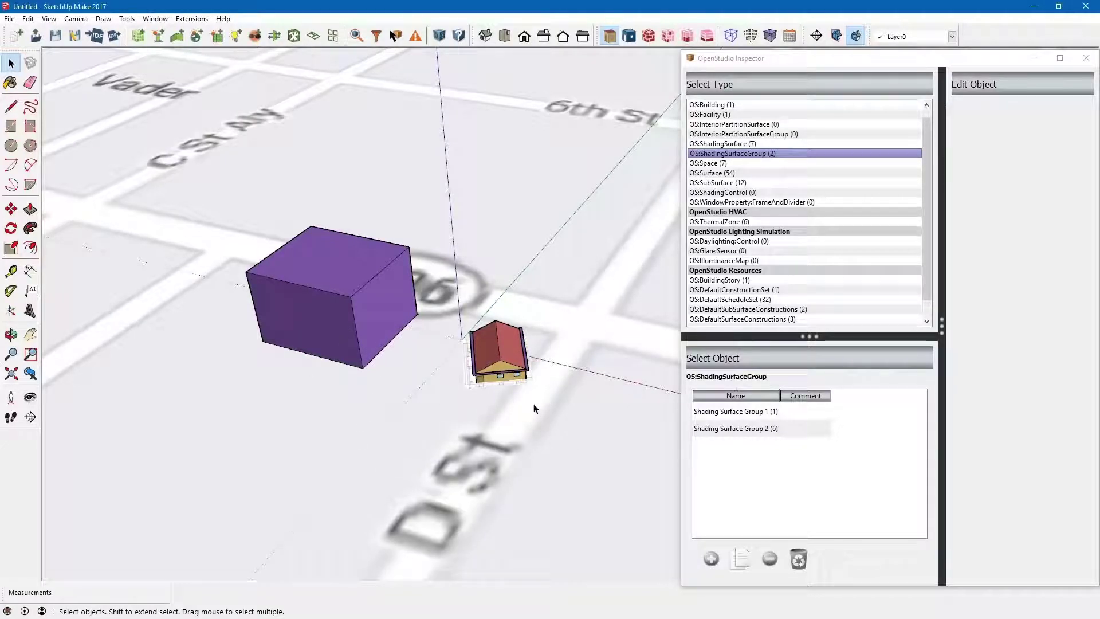
- Switch to Acrobat Reader and highlight step 24, about simulating shadows, in the modeling steps PDF
{"action": "scroll", "coordinate": [508, 375], "scroll_direction": "up", "scroll_amount": 3}
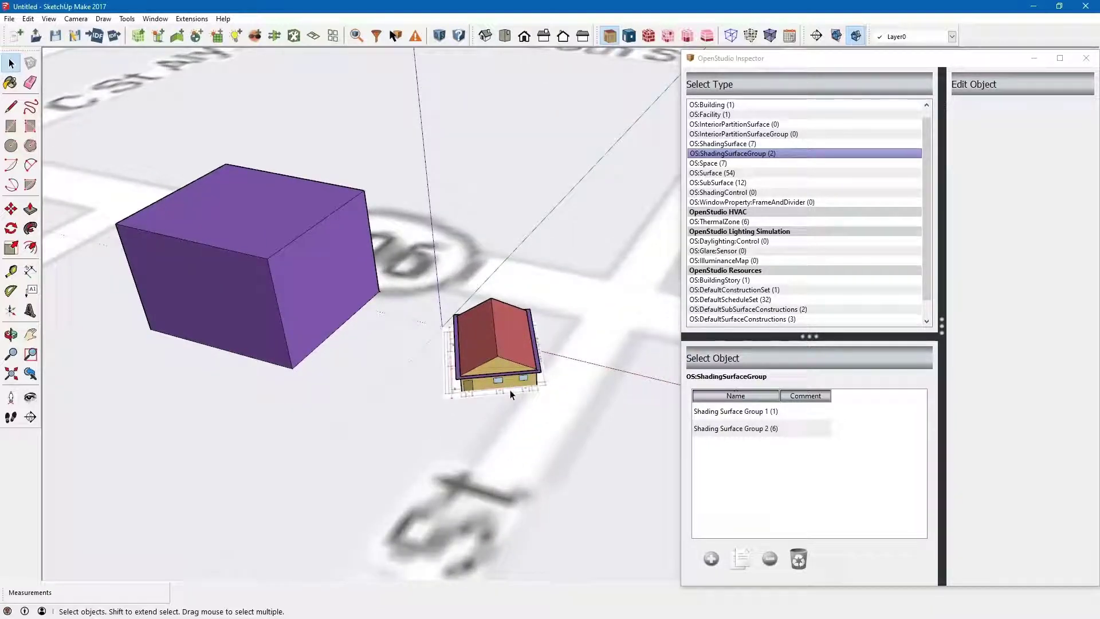
{"action": "key", "text": "alt+Tab"}
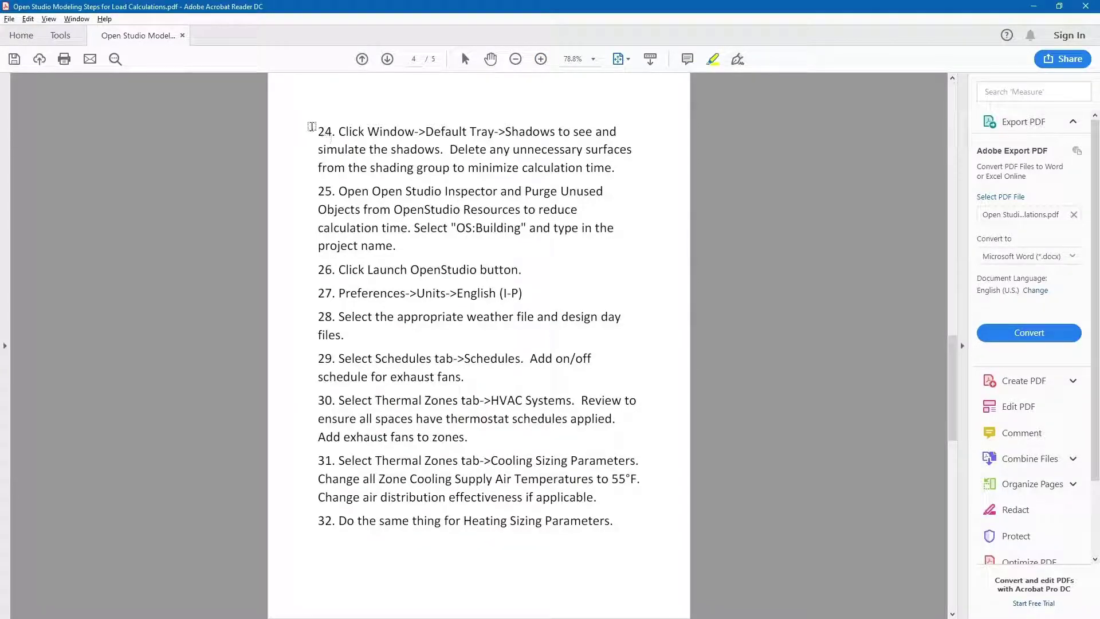
{"action": "left_click_drag", "start_coordinate": [315, 127], "coordinate": [617, 168]}
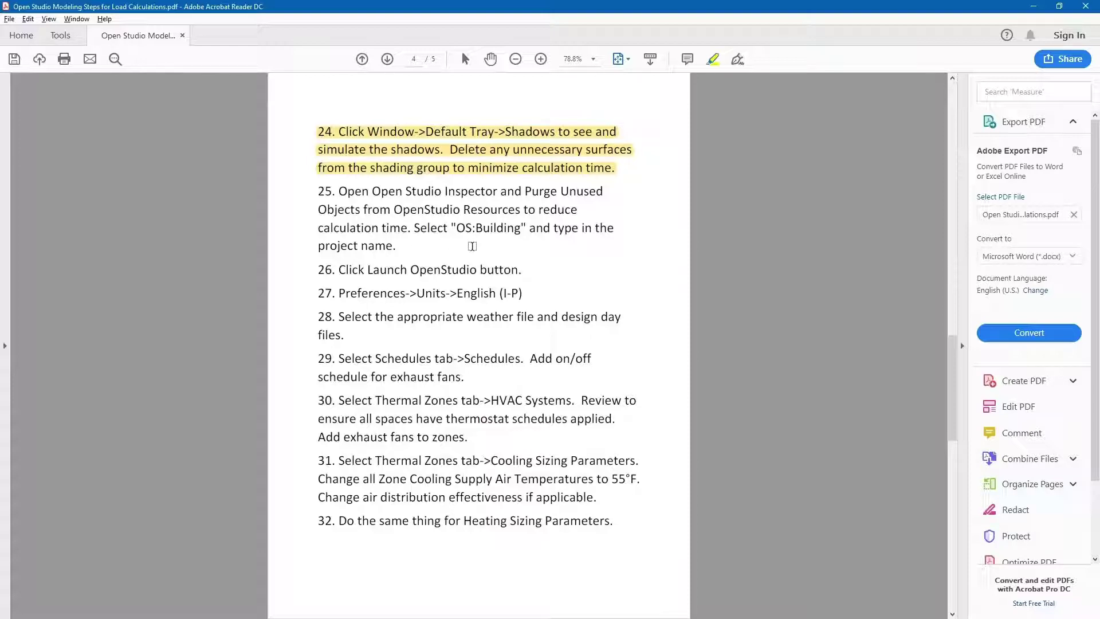
- Switch to SketchUp and purge the unused OS:SpaceType objects in the OpenStudio Inspector
{"action": "key", "text": "alt+Tab"}
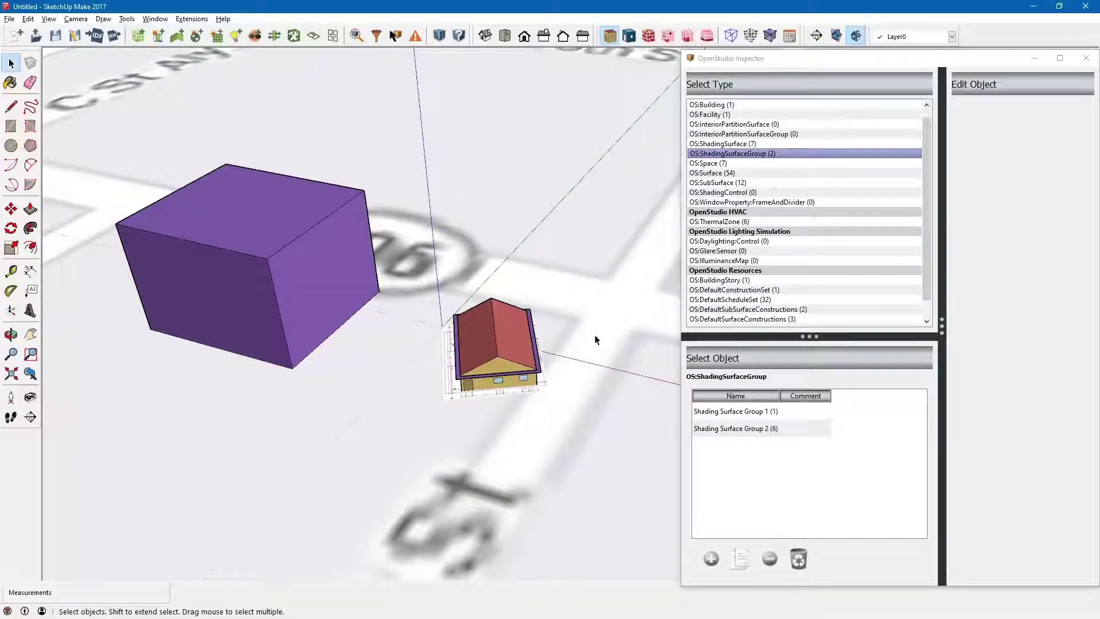
{"action": "scroll", "coordinate": [730, 157], "scroll_direction": "up", "scroll_amount": 1}
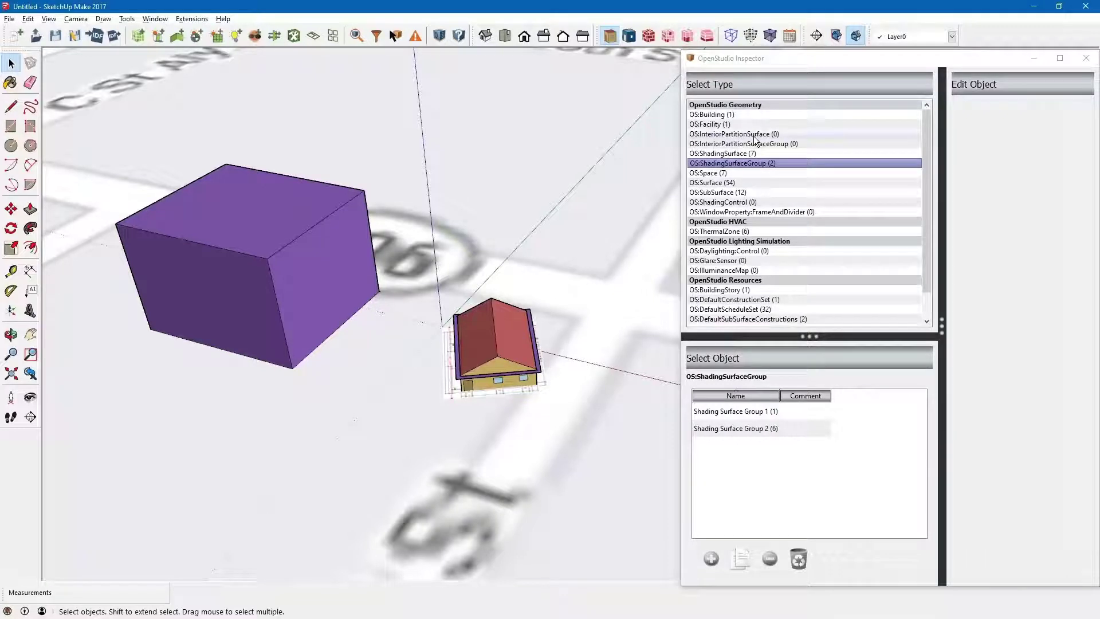
{"action": "left_click", "coordinate": [722, 174]}
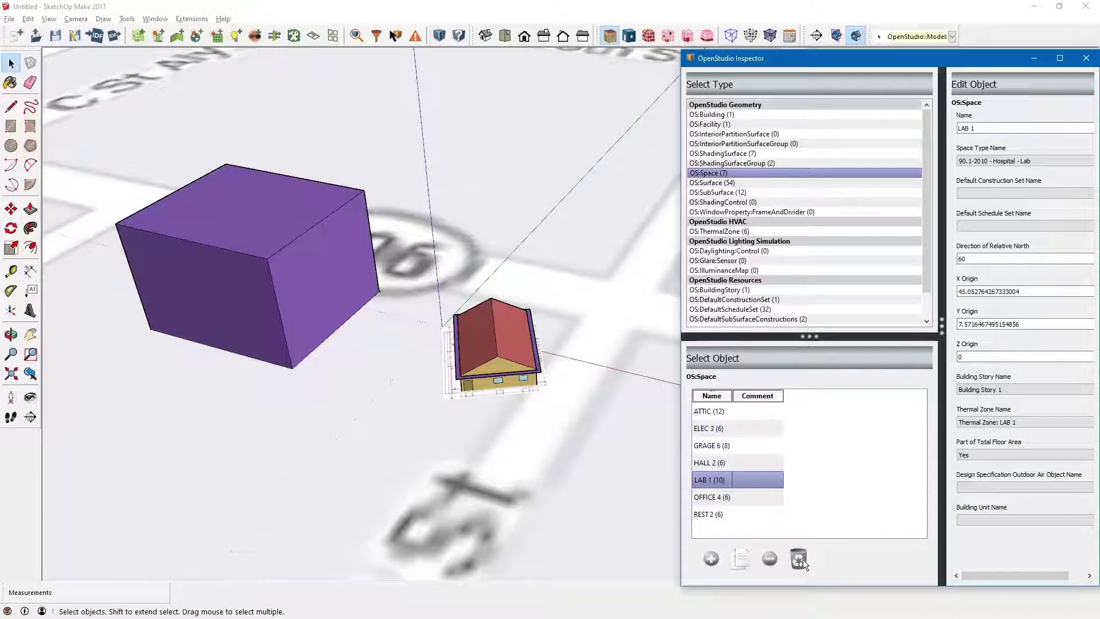
{"action": "scroll", "coordinate": [788, 279], "scroll_direction": "down", "scroll_amount": 1}
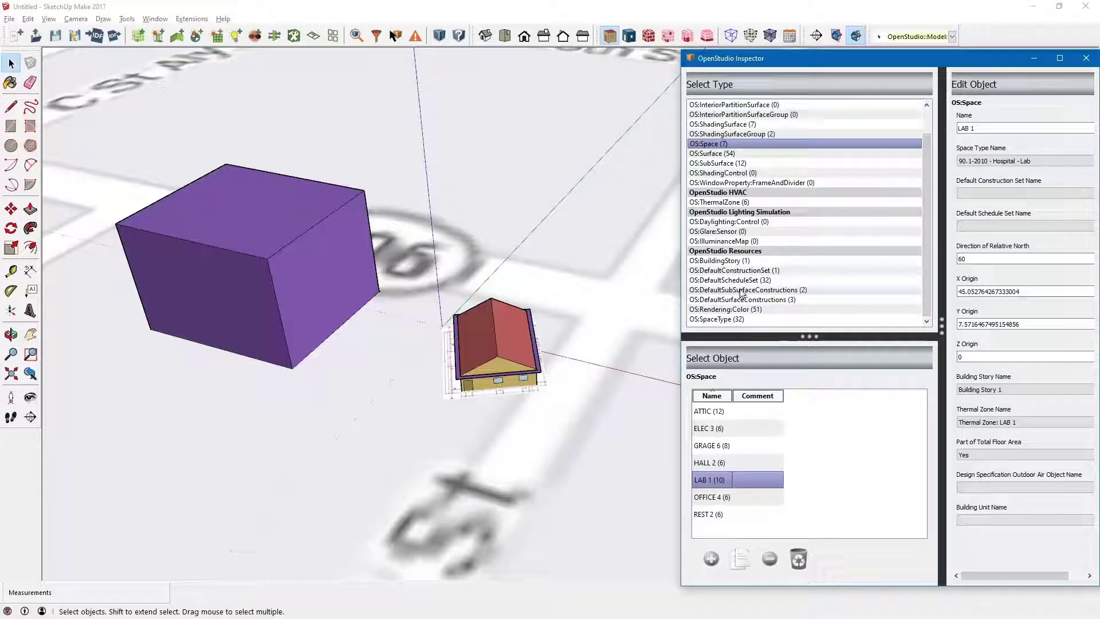
{"action": "left_click", "coordinate": [734, 320]}
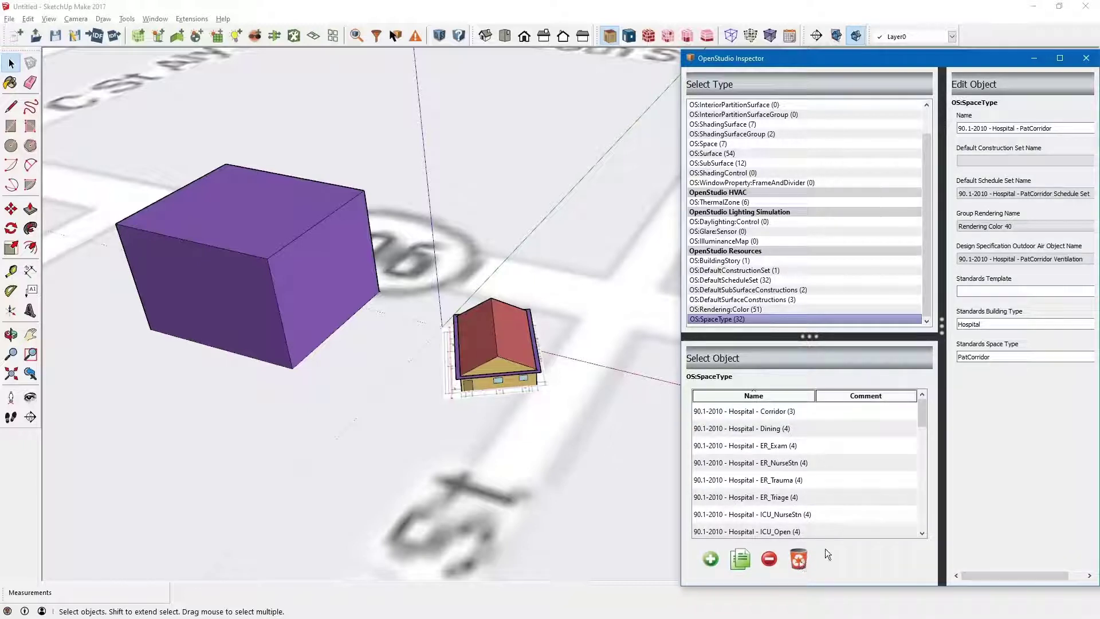
{"action": "mouse_move", "coordinate": [922, 406]}
{"action": "left_mouse_down"}
{"action": "mouse_move", "coordinate": [925, 517]}
{"action": "mouse_move", "coordinate": [926, 401]}
{"action": "left_mouse_up"}
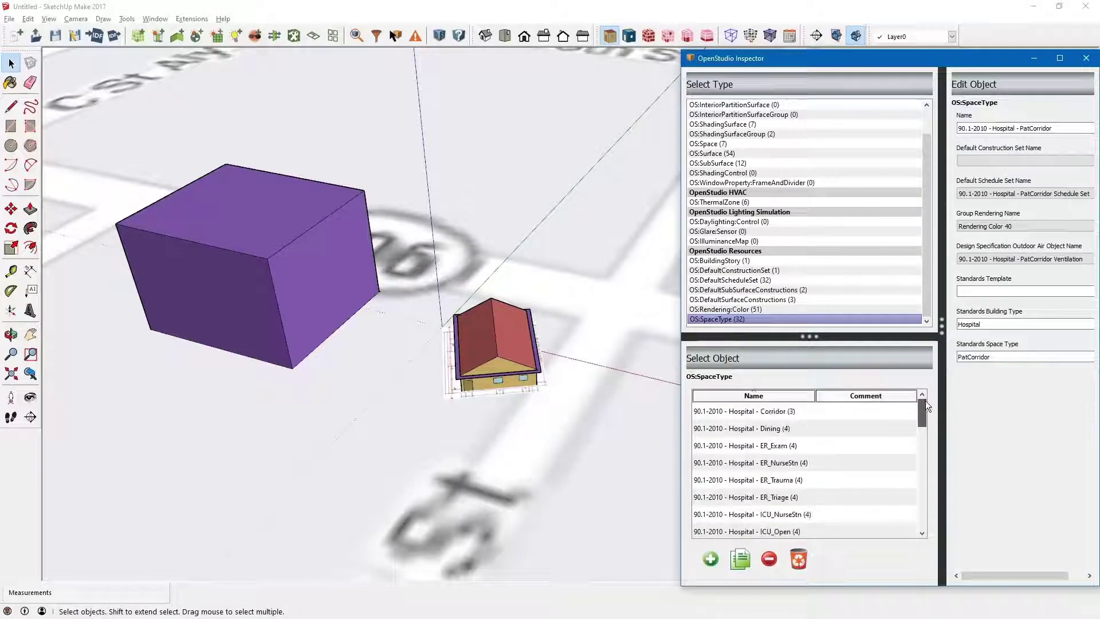
{"action": "left_click", "coordinate": [801, 557]}
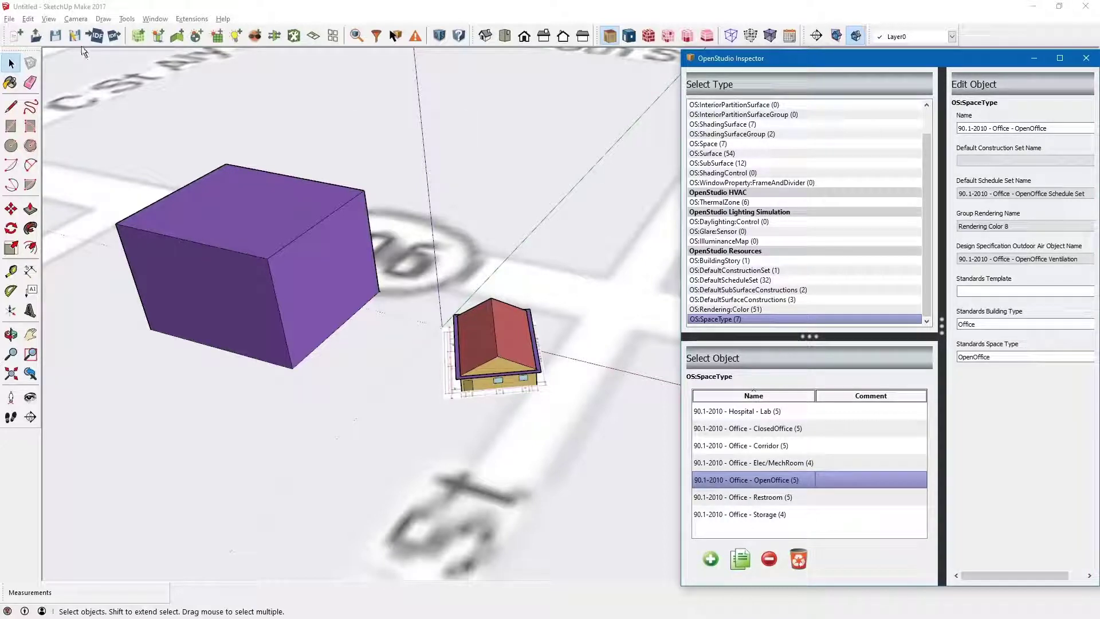
- Switch to Acrobat Reader to read step 25, about purging unused objects and naming the building, and return to SketchUp
{"action": "left_click", "coordinate": [369, 168]}
{"action": "key", "text": "alt+Tab"}
{"action": "key", "text": "Tab"}
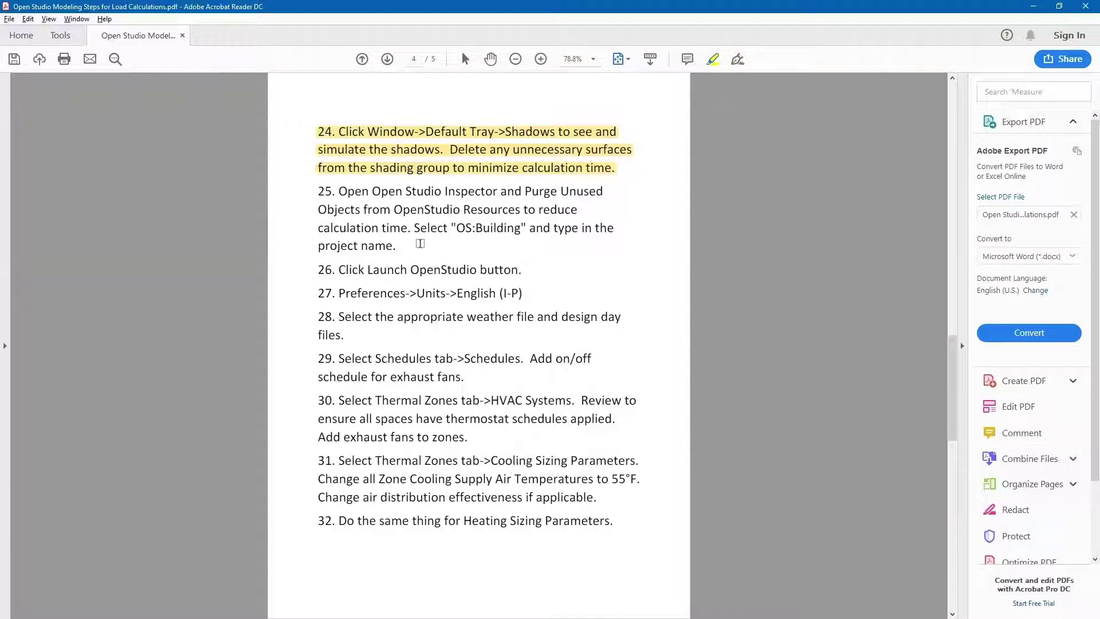
{"action": "key", "text": "alt+Tab"}
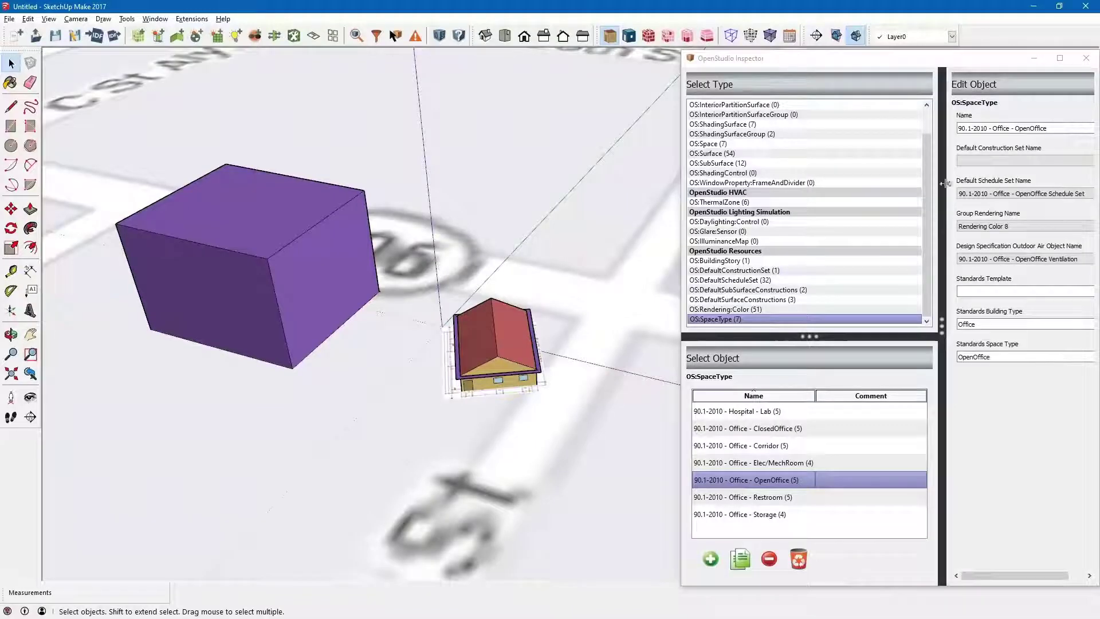
- Rename the OS:Building object to Vader WWTP in the OpenStudio Inspector and save the OpenStudio model
{"action": "scroll", "coordinate": [797, 124], "scroll_direction": "up", "scroll_amount": 2}
{"action": "left_click", "coordinate": [791, 115]}
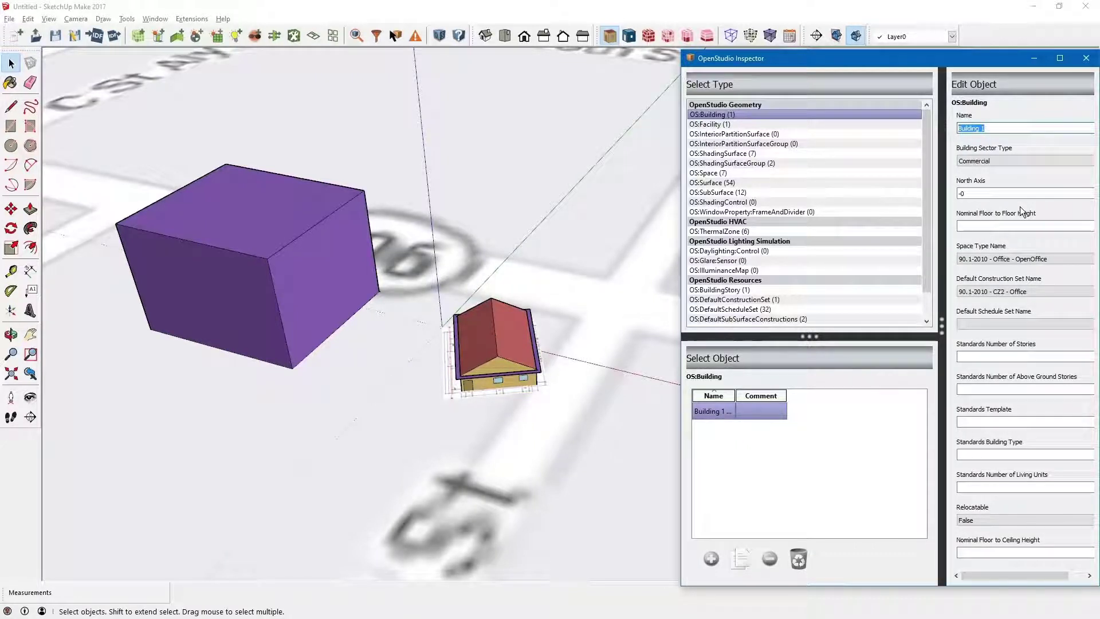
{"action": "type", "text": "vADER wwtp"}
{"action": "key", "text": "BackSpace"}
{"action": "key", "text": "BackSpace"}
{"action": "key", "text": "BackSpace"}
{"action": "key", "text": "BackSpace"}
{"action": "key", "text": "BackSpace"}
{"action": "key", "text": "BackSpace"}
{"action": "key", "text": "BackSpace"}
{"action": "key", "text": "BackSpace"}
{"action": "key", "text": "BackSpace"}
{"action": "key", "text": "Caps_Lock"}
{"action": "type", "text": "V"}
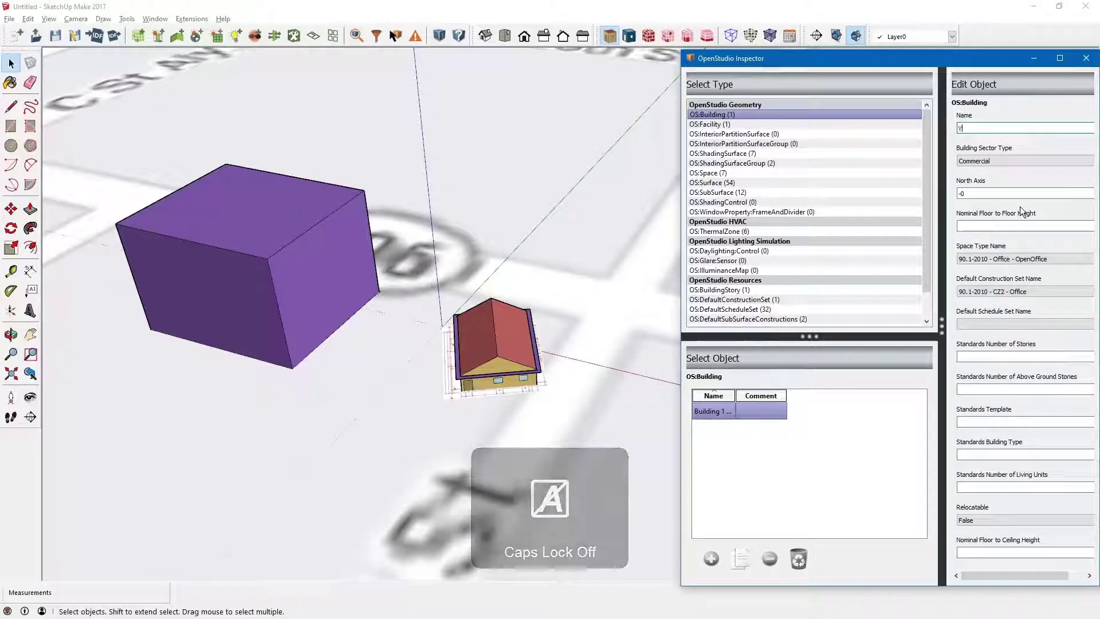
{"action": "type", "text": "ader WWTP"}
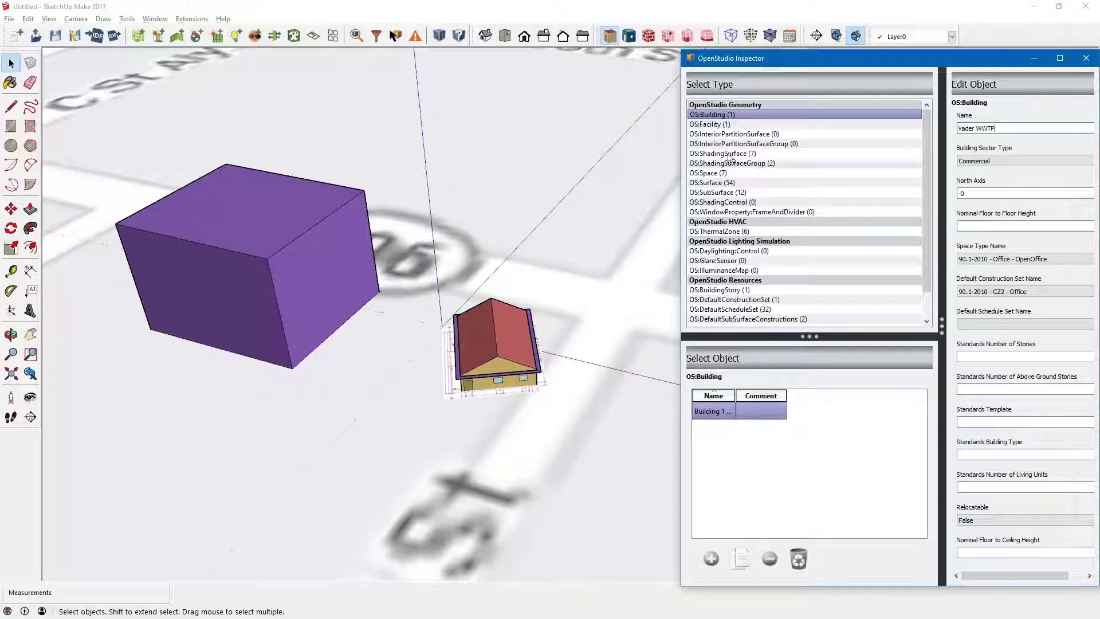
{"action": "left_click", "coordinate": [55, 35]}
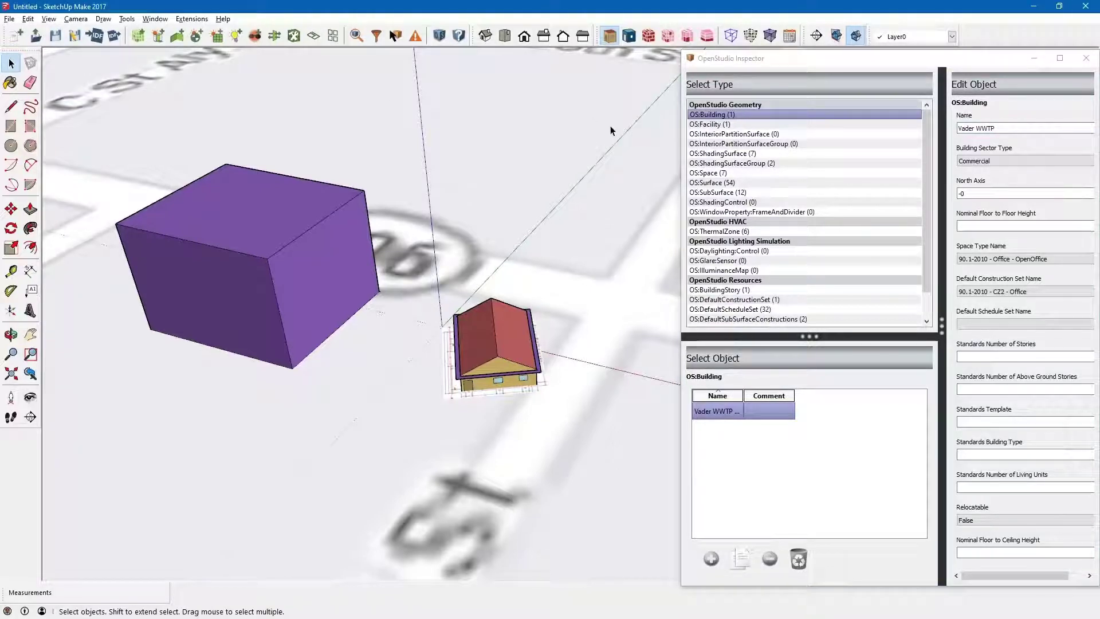
- Switch to Acrobat Reader and highlight step 25, about purging unused objects and entering the project name
{"action": "key", "text": "alt+Tab"}
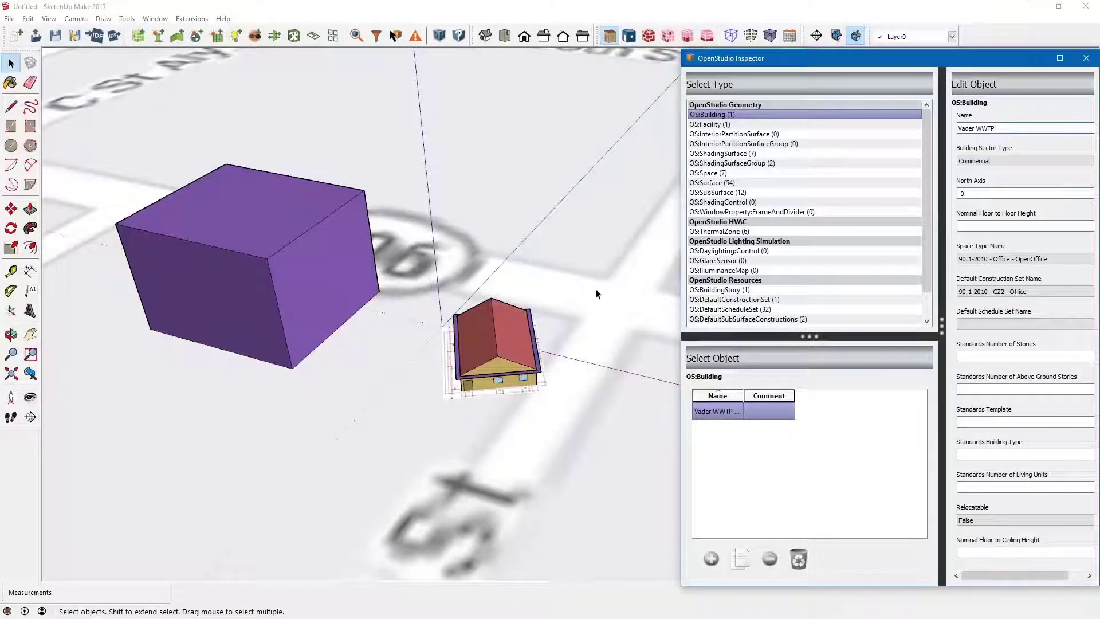
{"action": "key", "text": "alt+Tab"}
{"action": "key", "text": "Tab"}
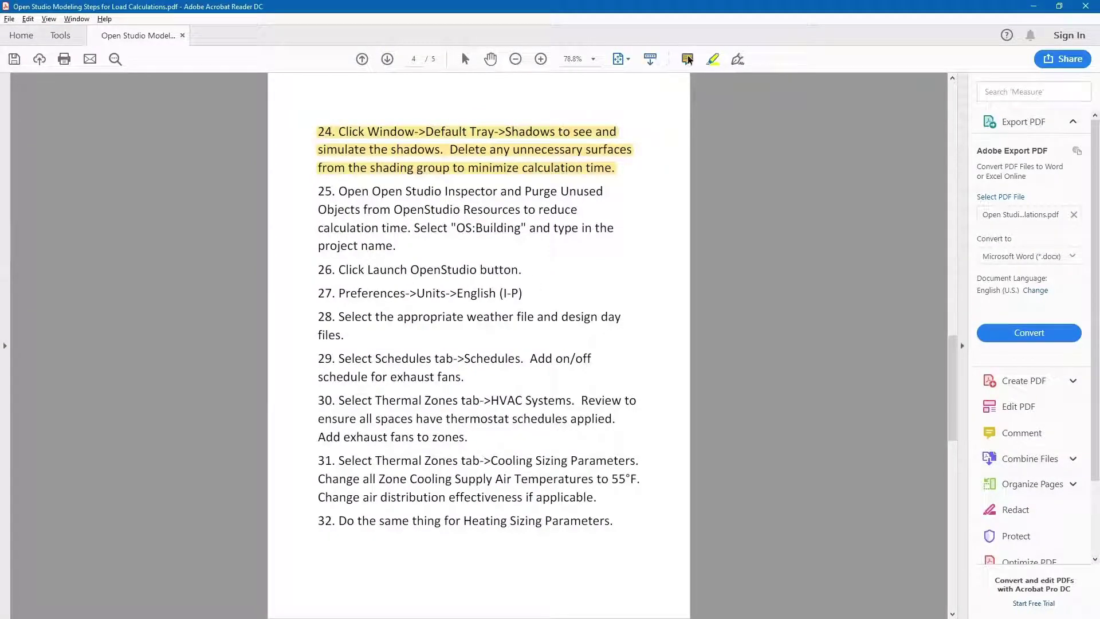
{"action": "left_click_drag", "start_coordinate": [319, 192], "coordinate": [399, 248]}
- Switch to SketchUp, save the OpenStudio model as Example-1_005.osm, and launch OpenStudio
{"action": "key", "text": "alt+Tab"}
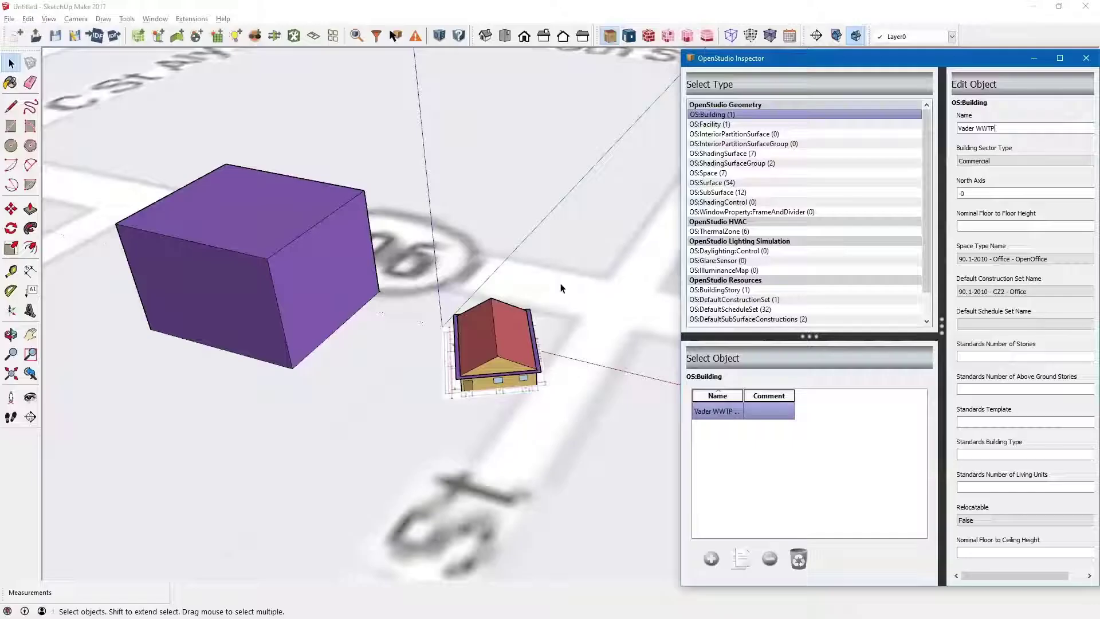
{"action": "left_click", "coordinate": [75, 36]}
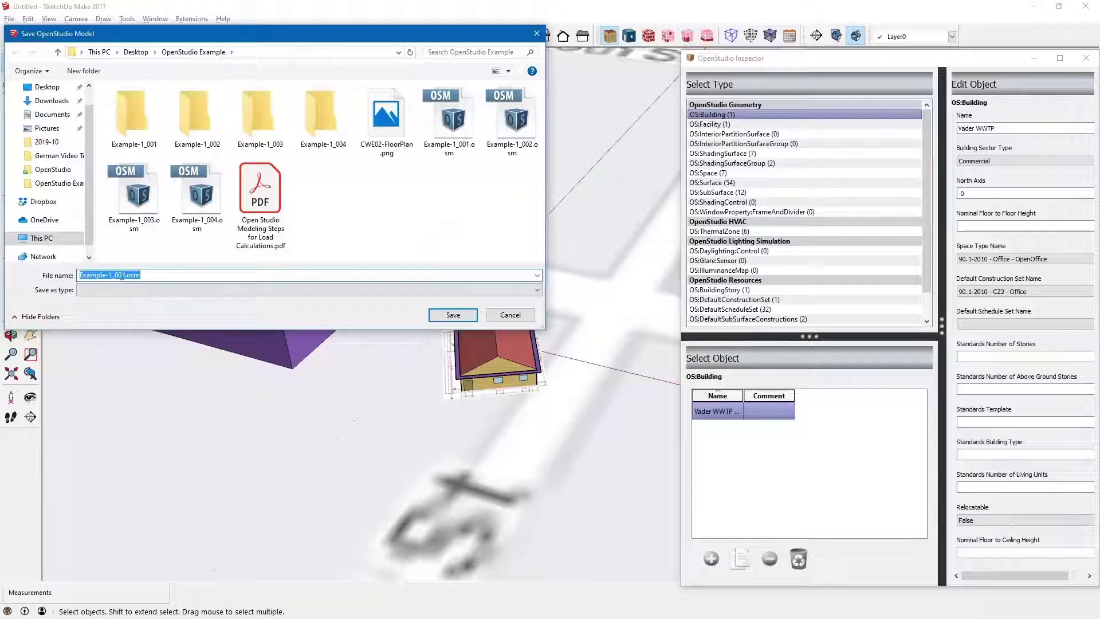
{"action": "left_click", "coordinate": [122, 276]}
{"action": "key", "text": "Delete"}
{"action": "type", "text": "5"}
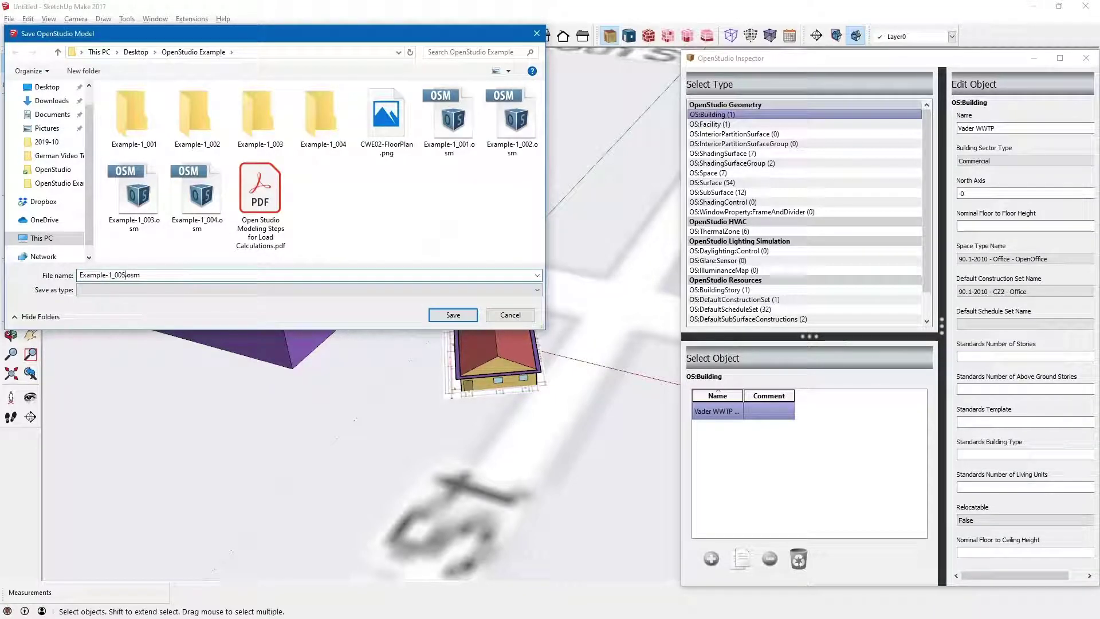
{"action": "left_click", "coordinate": [460, 314]}
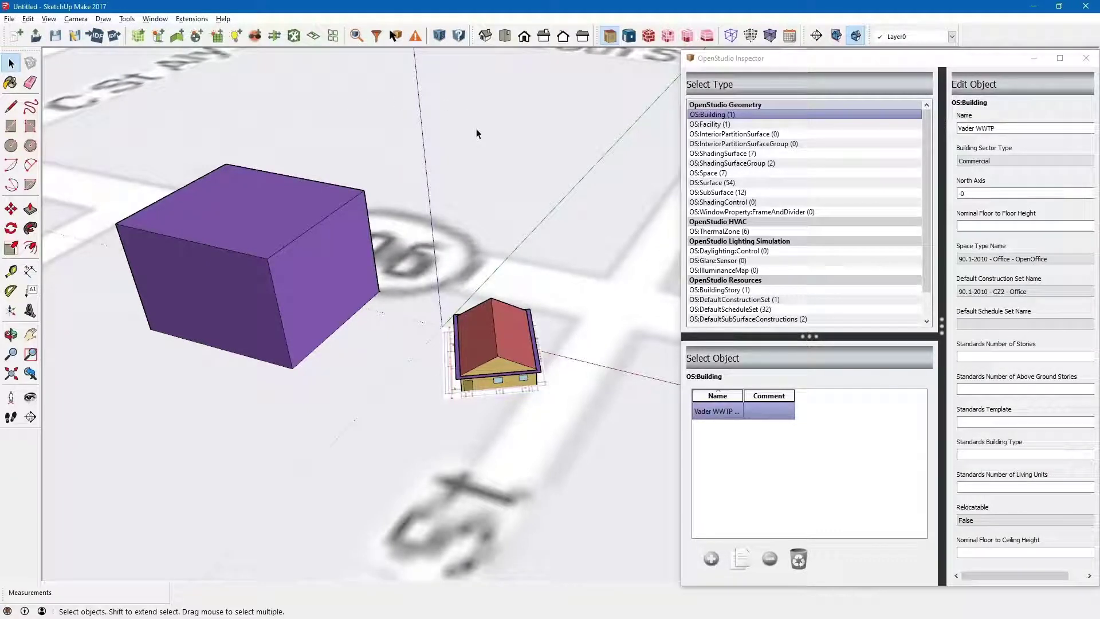
{"action": "left_click", "coordinate": [440, 36]}
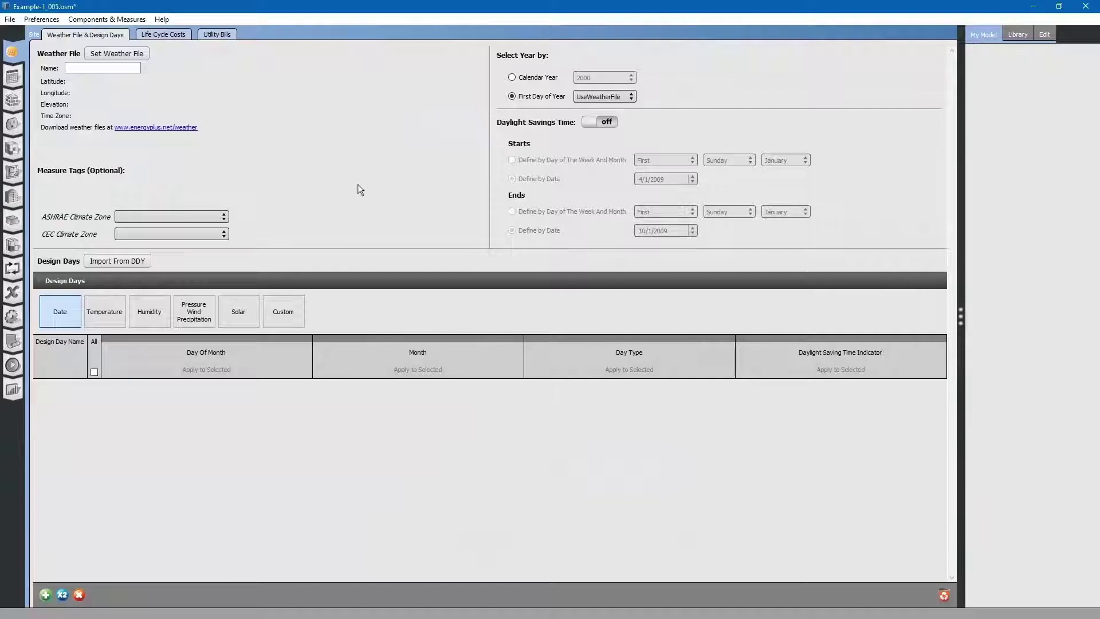
- Switch to Acrobat Reader and highlight step 26, about launching OpenStudio, in the modeling steps PDF
{"action": "key", "text": "alt+Tab"}
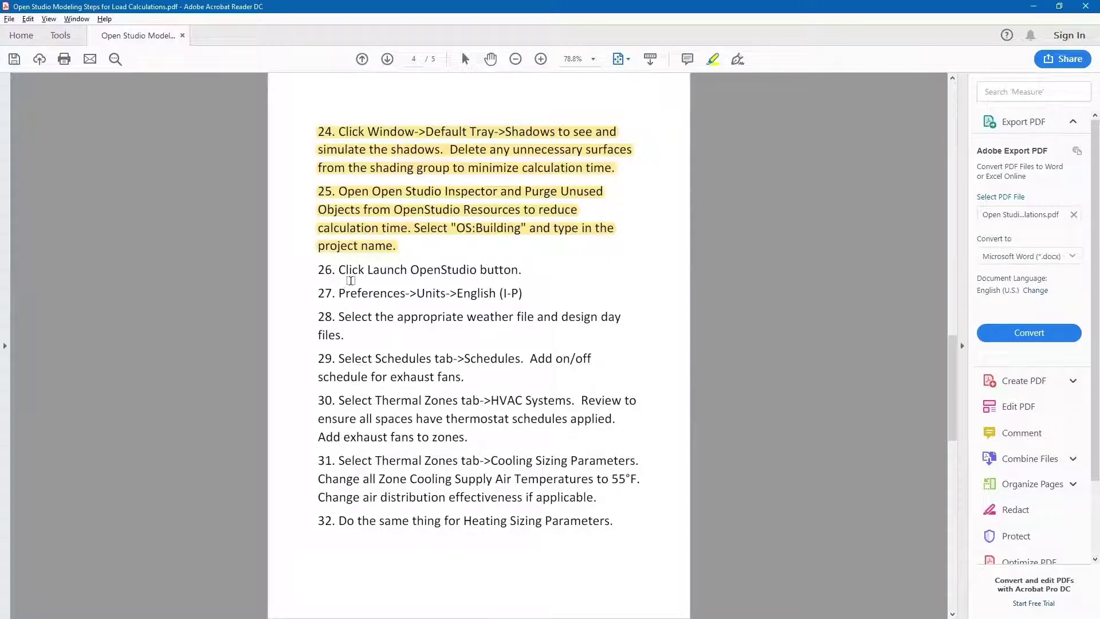
{"action": "key", "text": "alt+Tab"}
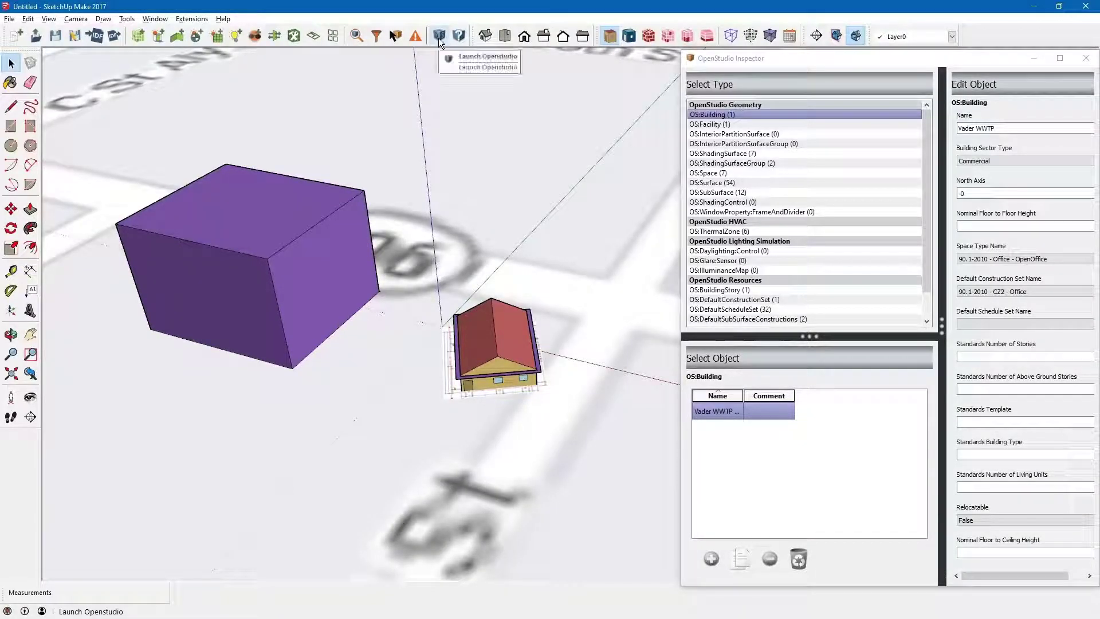
{"action": "key", "text": "alt+Tab"}
{"action": "key", "text": "Tab"}
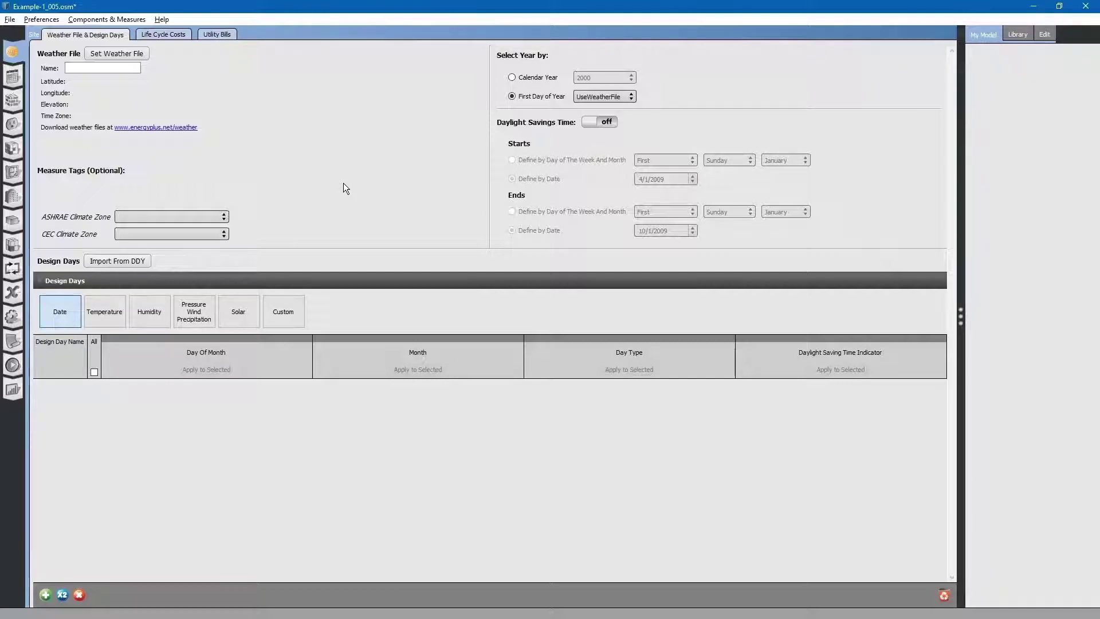
{"action": "key", "text": "alt+Tab"}
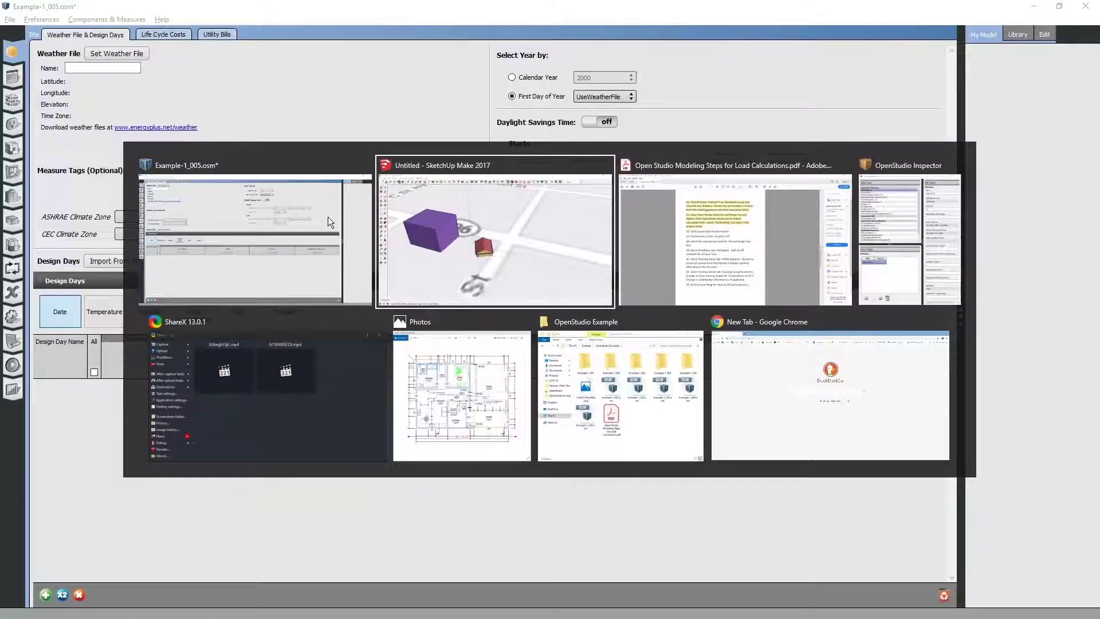
{"action": "key", "text": "alt+Tab"}
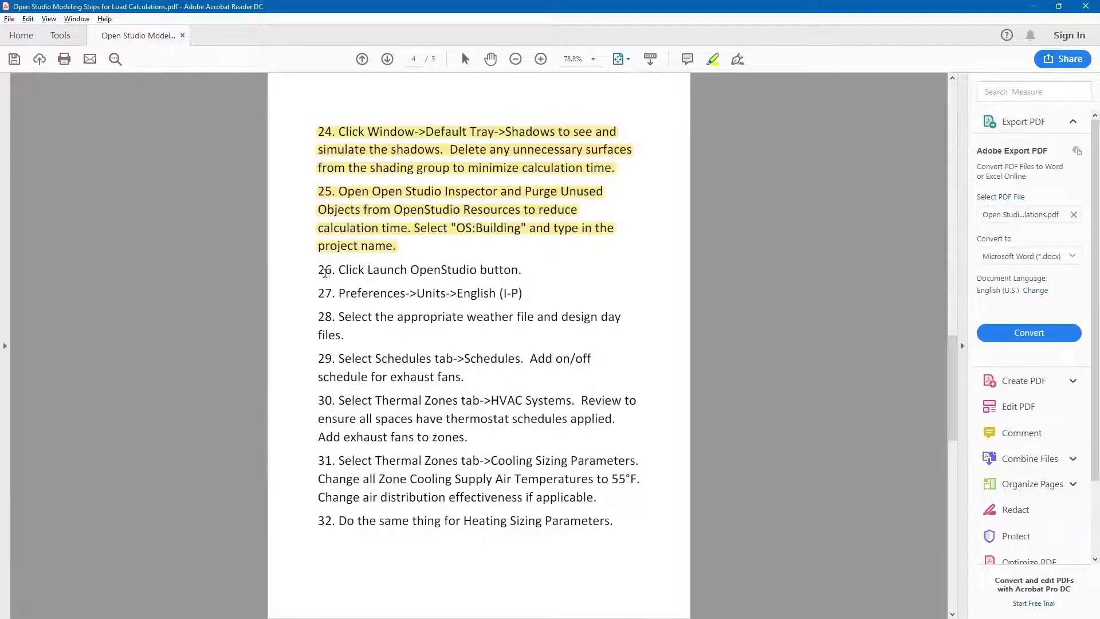
{"action": "left_click_drag", "start_coordinate": [317, 269], "coordinate": [525, 272]}
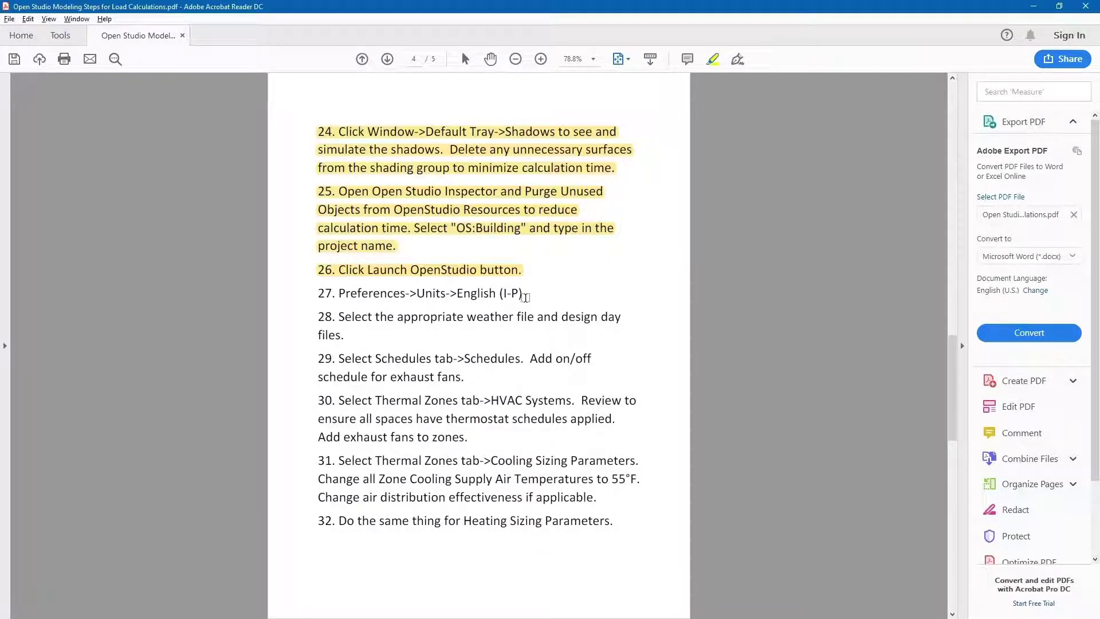
- Switch to the OpenStudio application and check which unit system is selected in its preferences
{"action": "key", "text": "alt+Tab"}
{"action": "key", "text": "Tab"}
{"action": "key", "text": "Tab"}
{"action": "key", "text": "Tab"}
{"action": "key", "text": "Tab"}
{"action": "key", "text": "Tab"}
{"action": "key", "text": "Tab"}
{"action": "key", "text": "Tab"}
{"action": "key", "text": "Tab"}
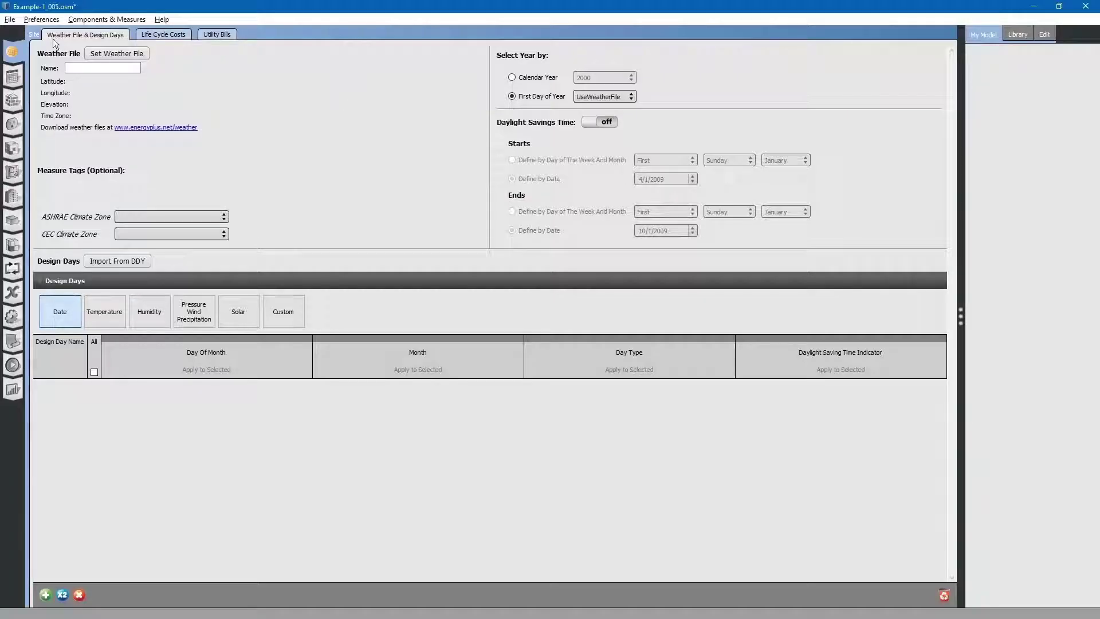
{"action": "left_click", "coordinate": [42, 20]}
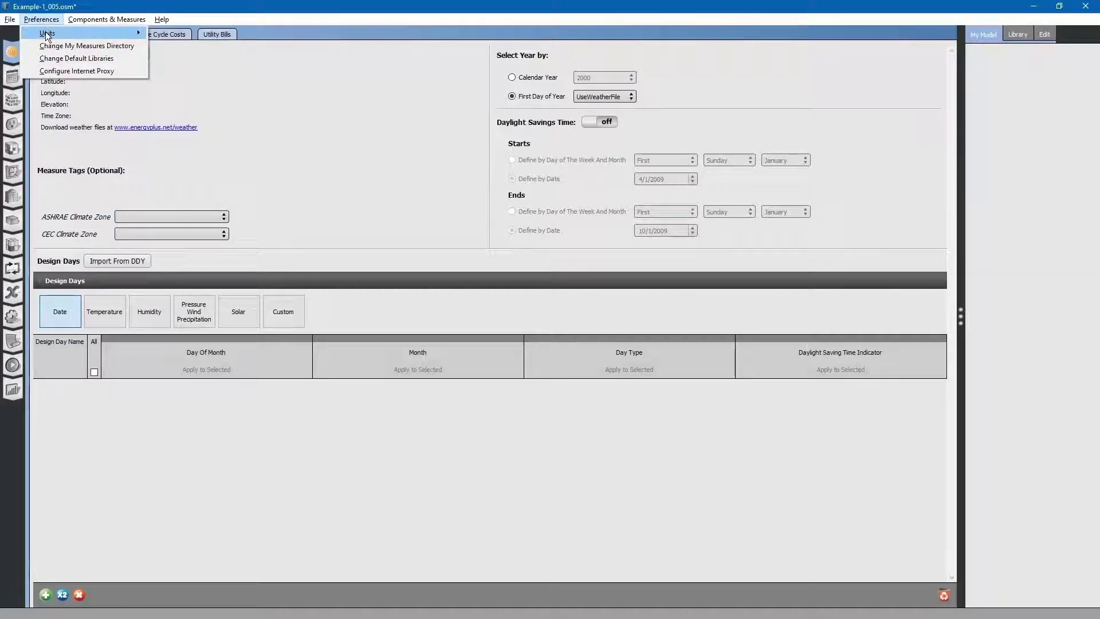
{"action": "mouse_move", "coordinate": [47, 32]}
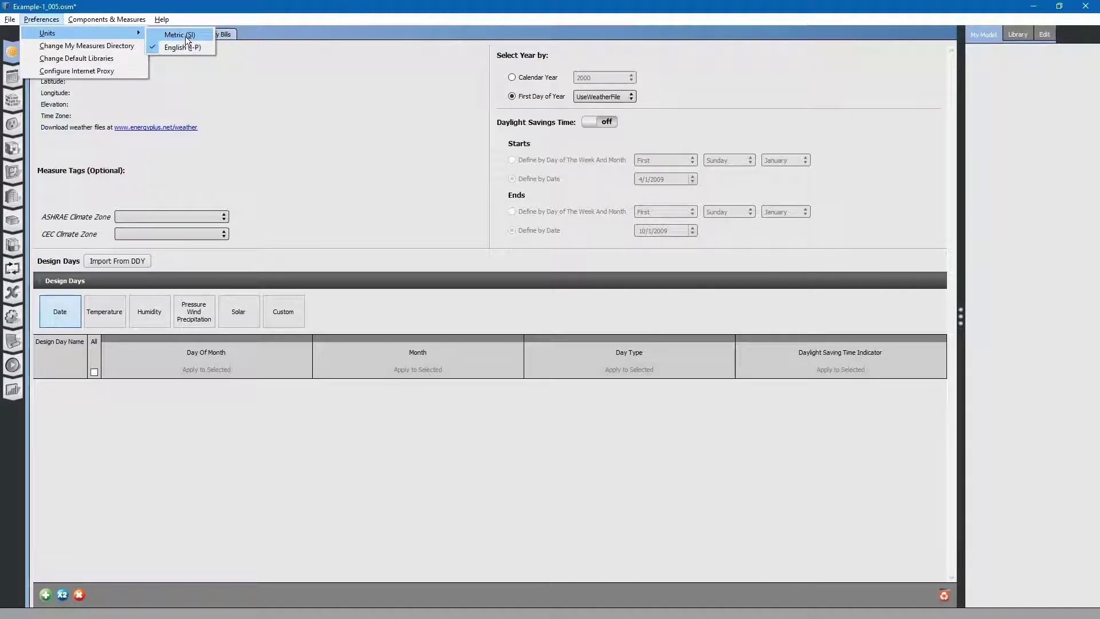
{"action": "key", "text": "Escape"}
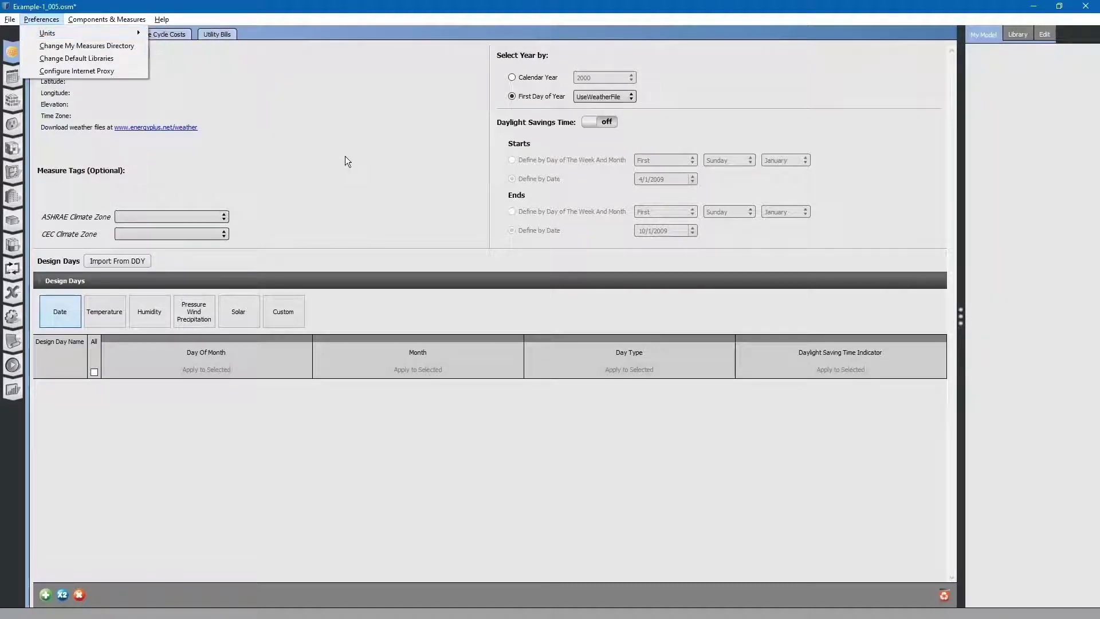
{"action": "key", "text": "Escape"}
- Switch to Acrobat Reader, highlight step 27 about English (I-P) units, and return to OpenStudio
{"action": "key", "text": "alt+Tab"}
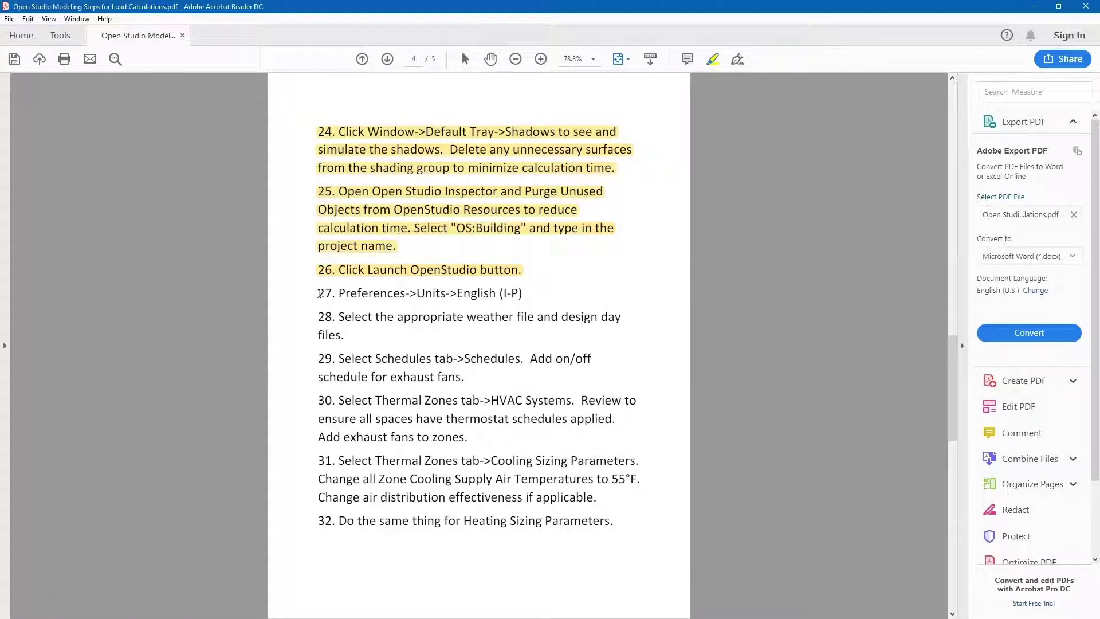
{"action": "left_click_drag", "start_coordinate": [318, 294], "coordinate": [523, 293]}
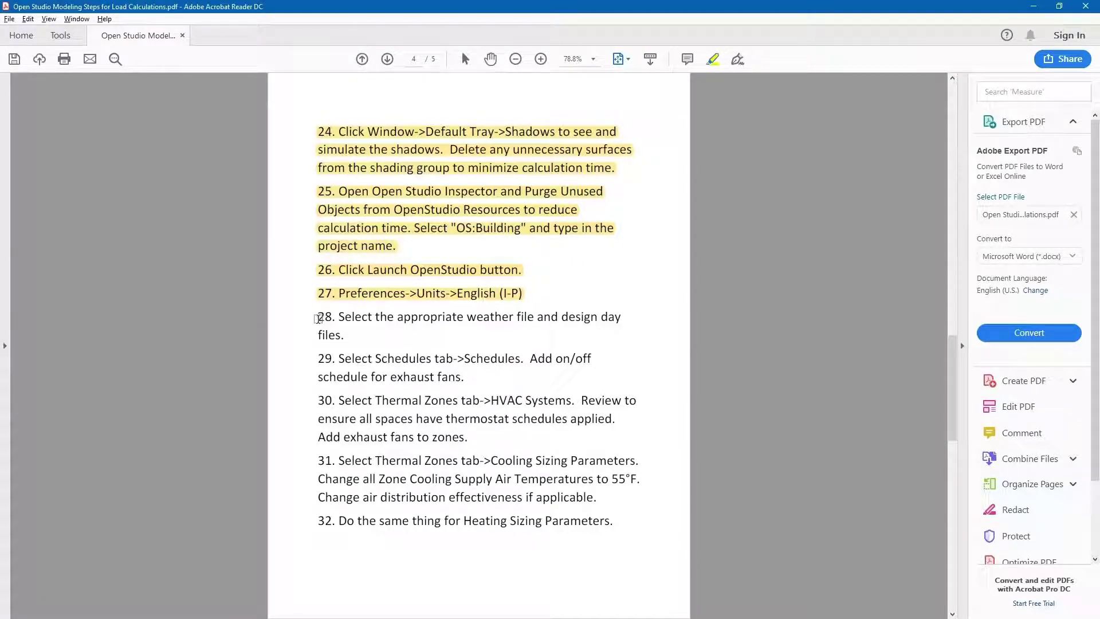
{"action": "key", "text": "alt+Tab"}
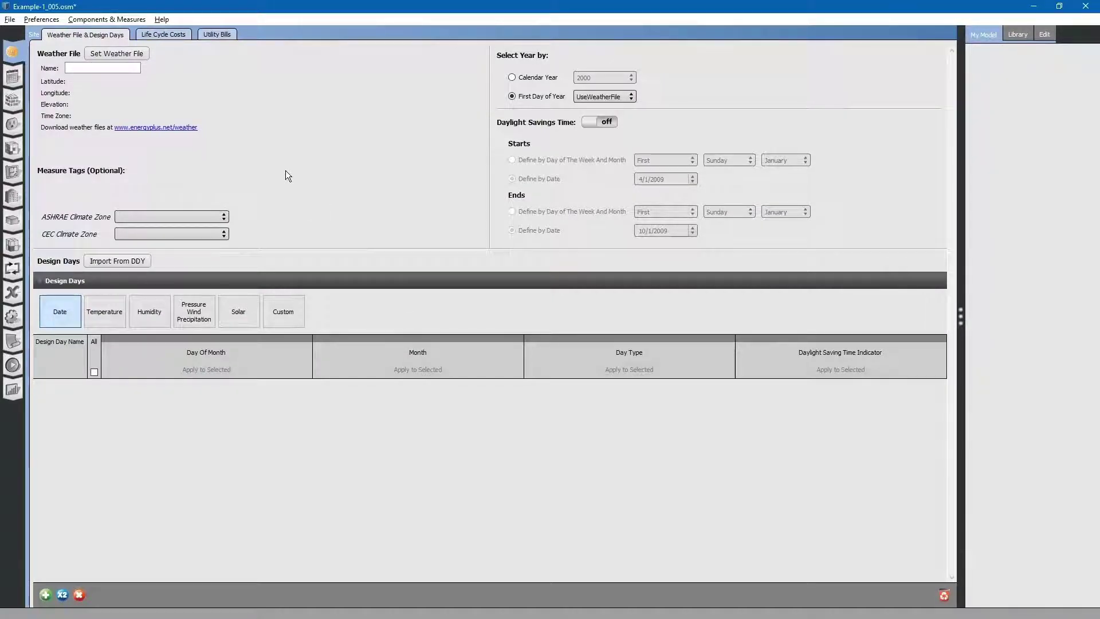
- Set the site's weather file to USA_WA_Toledo-Winlock-Ed.Carlson.Mem.AP.727926_TMY3.epw
{"action": "left_click", "coordinate": [132, 54]}
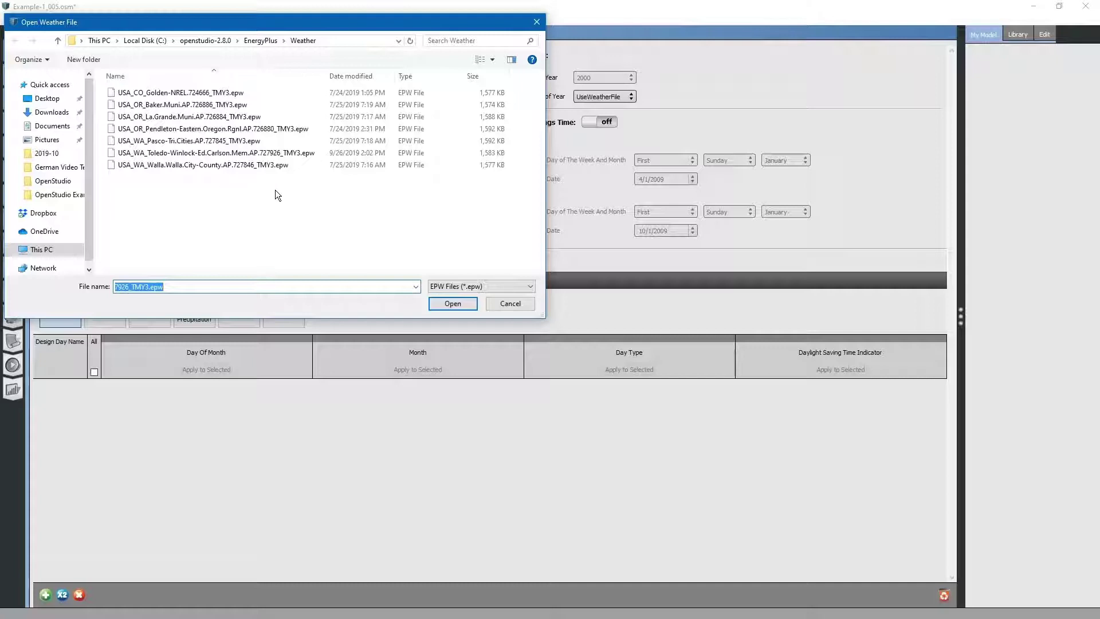
{"action": "left_click", "coordinate": [200, 152]}
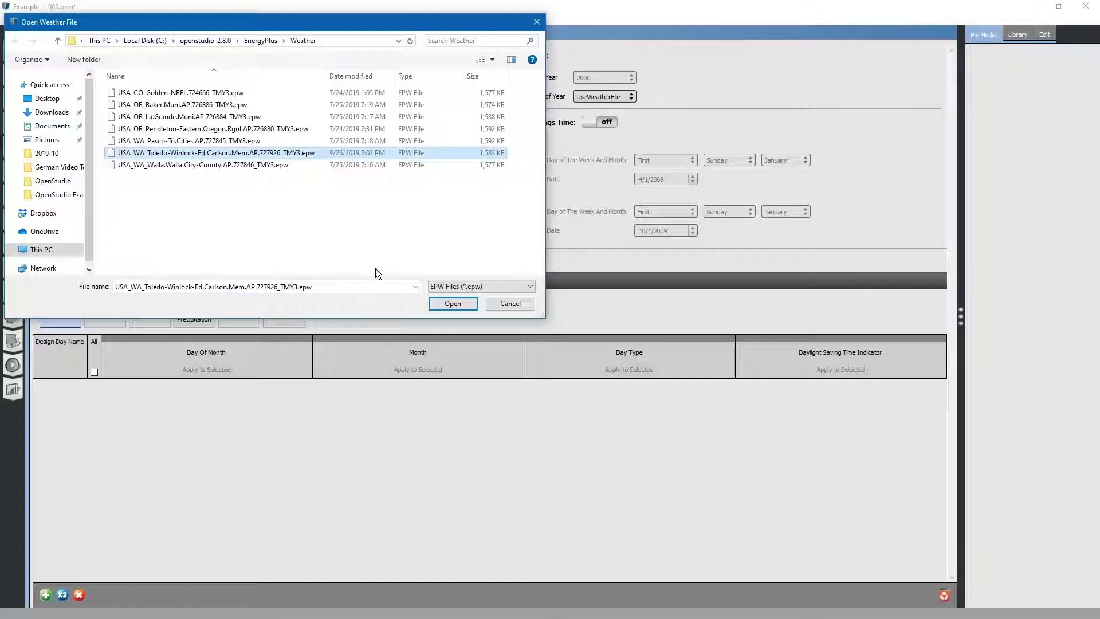
{"action": "double_click", "coordinate": [303, 287]}
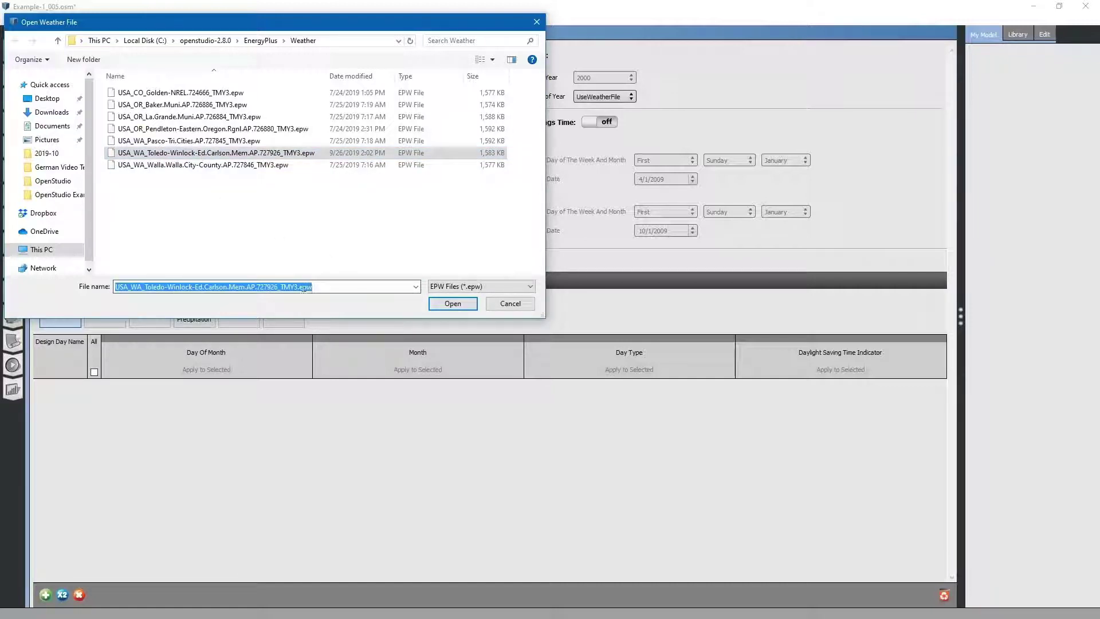
{"action": "left_click", "coordinate": [315, 286]}
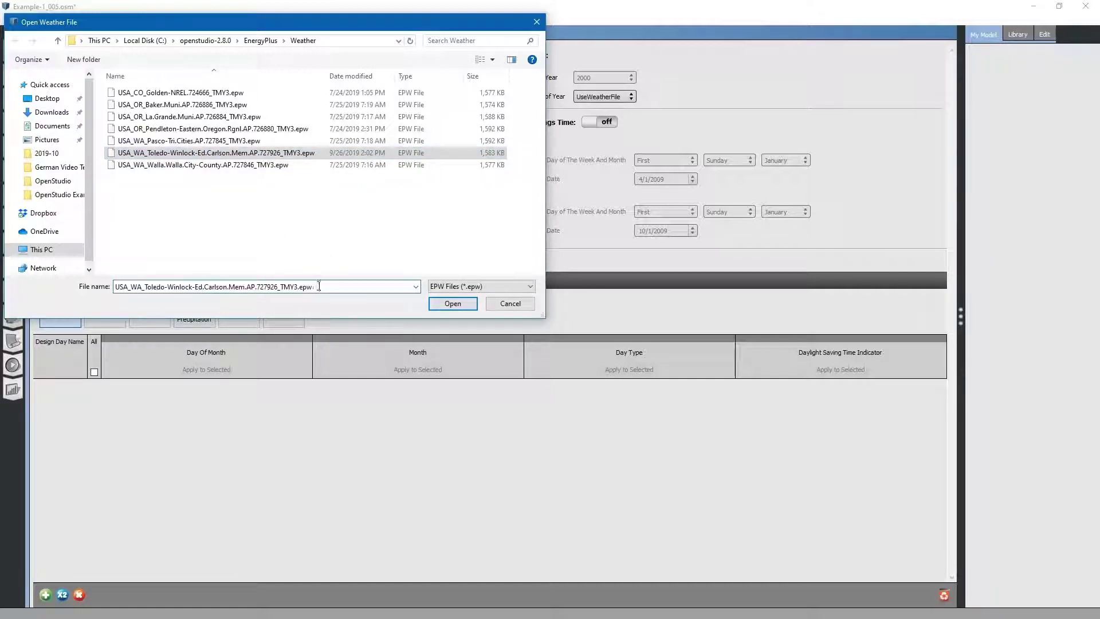
{"action": "left_click", "coordinate": [457, 304]}
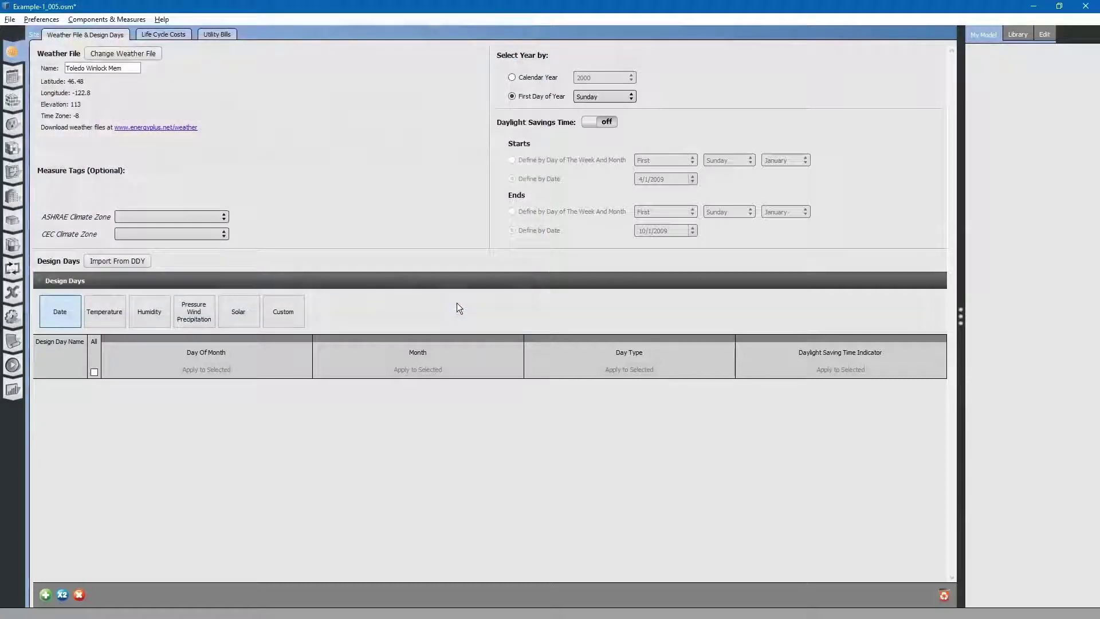
- Import the design days from the DDY file USA_WA_Kelso.AP.727924_TMY3.ddy
{"action": "left_click", "coordinate": [132, 262]}
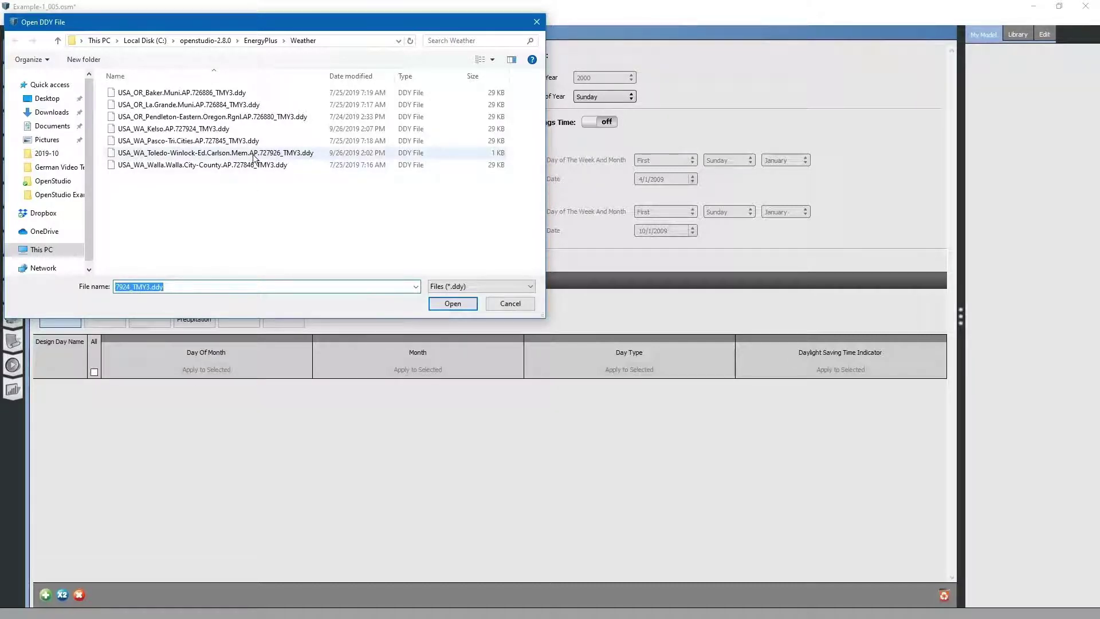
{"action": "left_click", "coordinate": [179, 129]}
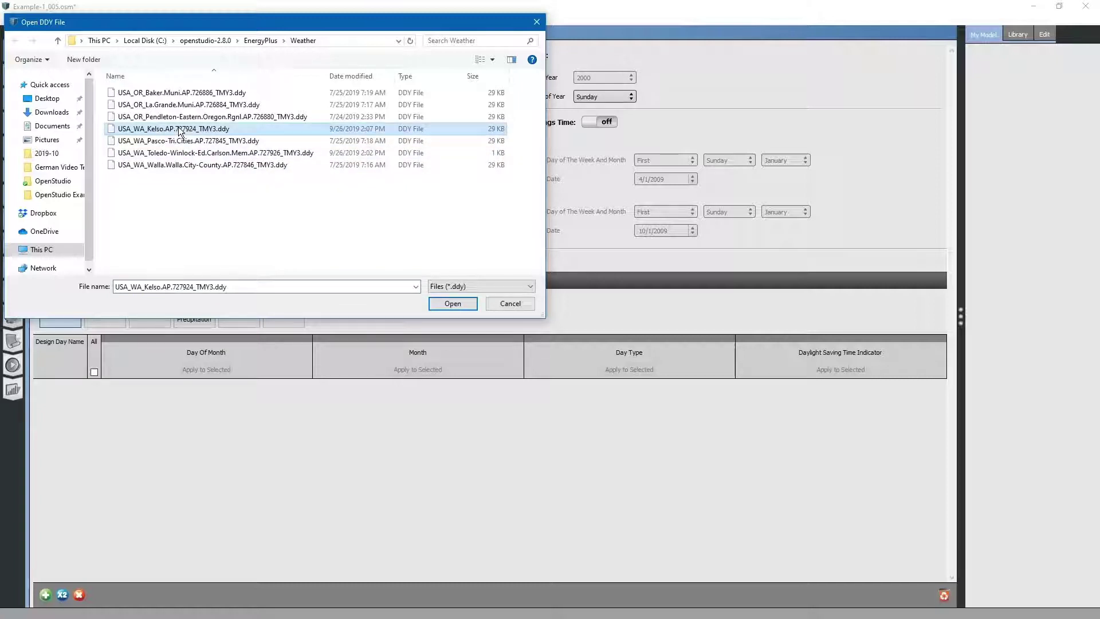
{"action": "left_click", "coordinate": [452, 303]}
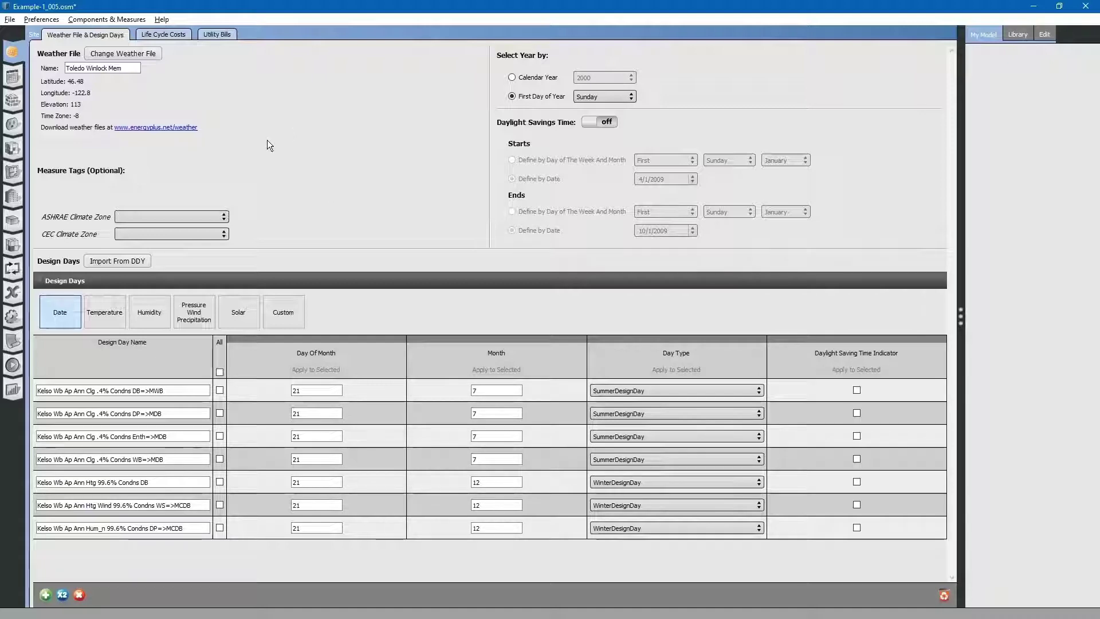
- Switch to Acrobat Reader, highlight step 28 about the weather and design day files, and return to OpenStudio
{"action": "key", "text": "alt+Tab"}
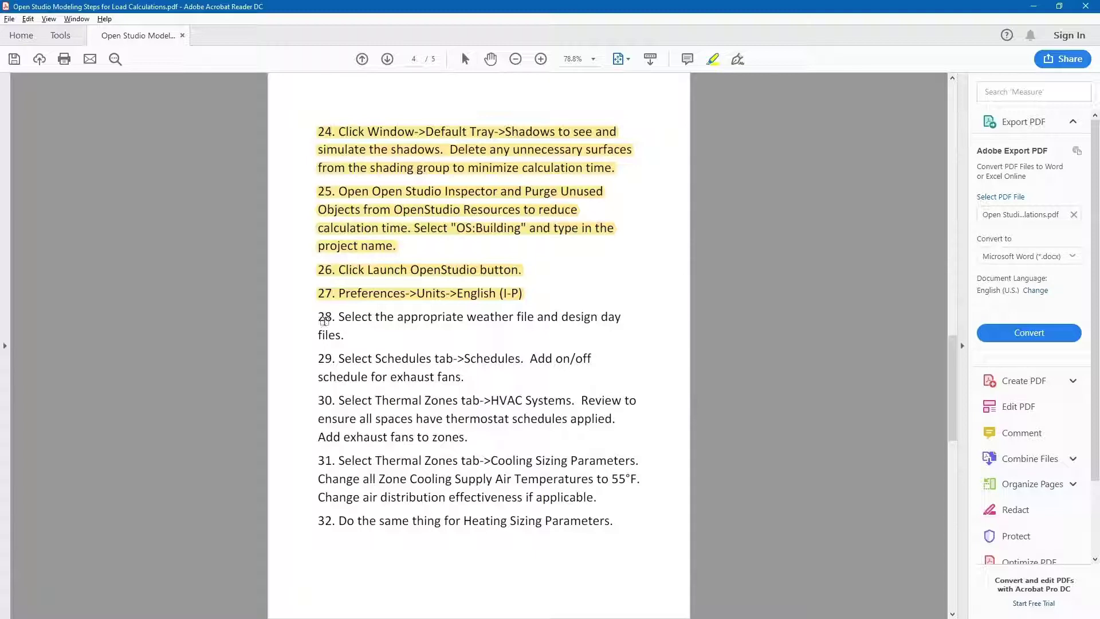
{"action": "mouse_move", "coordinate": [315, 317]}
{"action": "left_mouse_down"}
{"action": "mouse_move", "coordinate": [376, 317]}
{"action": "mouse_move", "coordinate": [370, 337]}
{"action": "mouse_move", "coordinate": [347, 342]}
{"action": "left_mouse_up"}
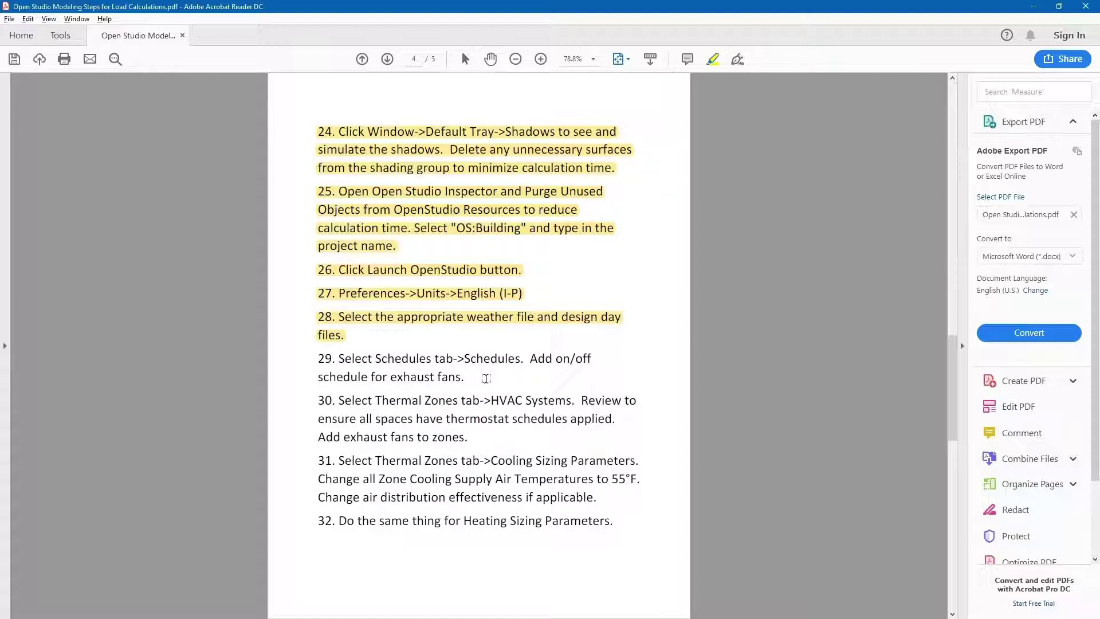
{"action": "key", "text": "alt+Tab"}
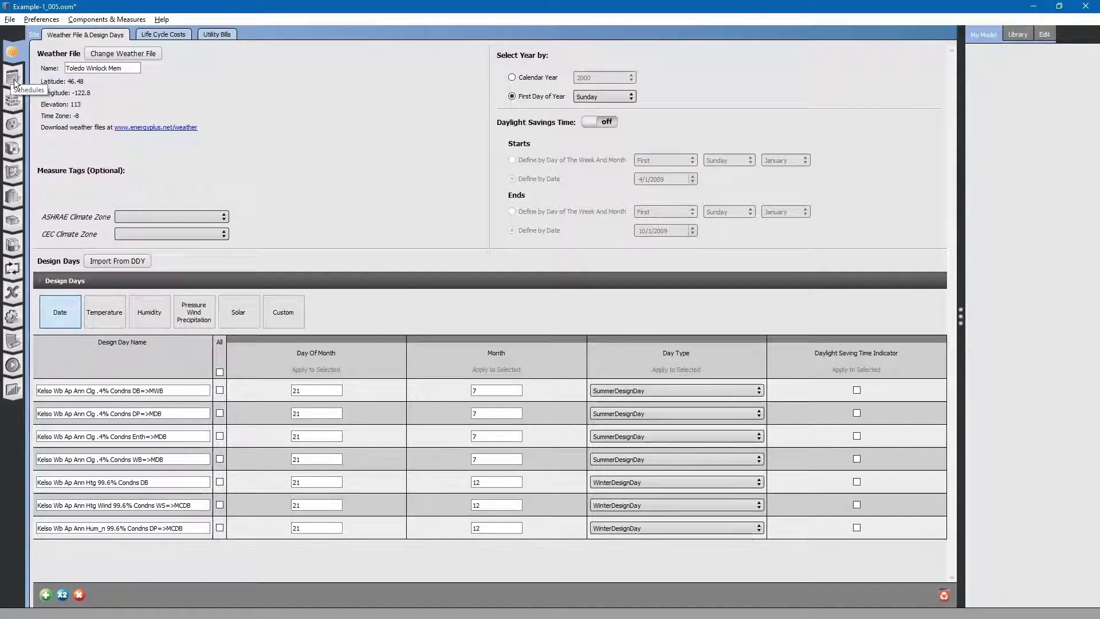
- Set the ASHRAE climate zone to 2A and the CEC climate zone to 2, and save the model
{"action": "left_click", "coordinate": [224, 217]}
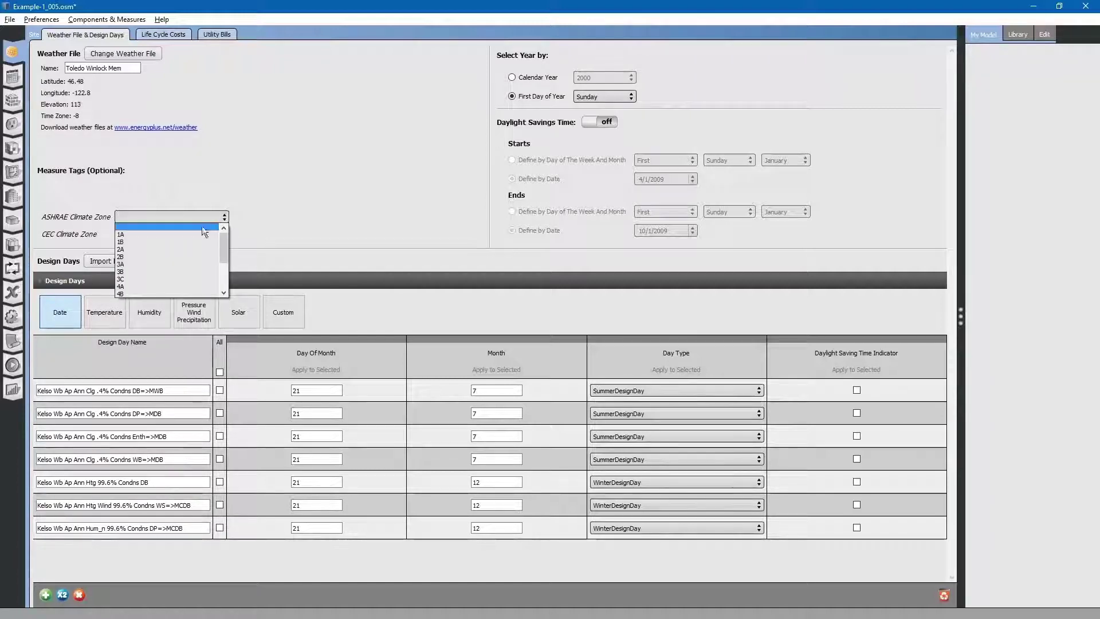
{"action": "left_click", "coordinate": [185, 248]}
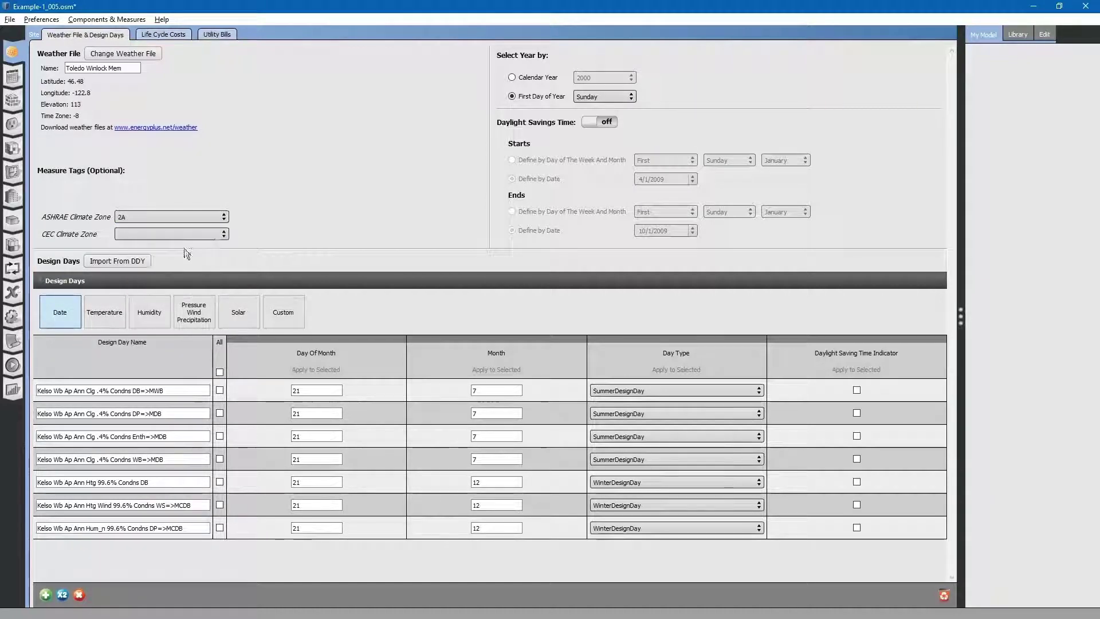
{"action": "left_click", "coordinate": [224, 234]}
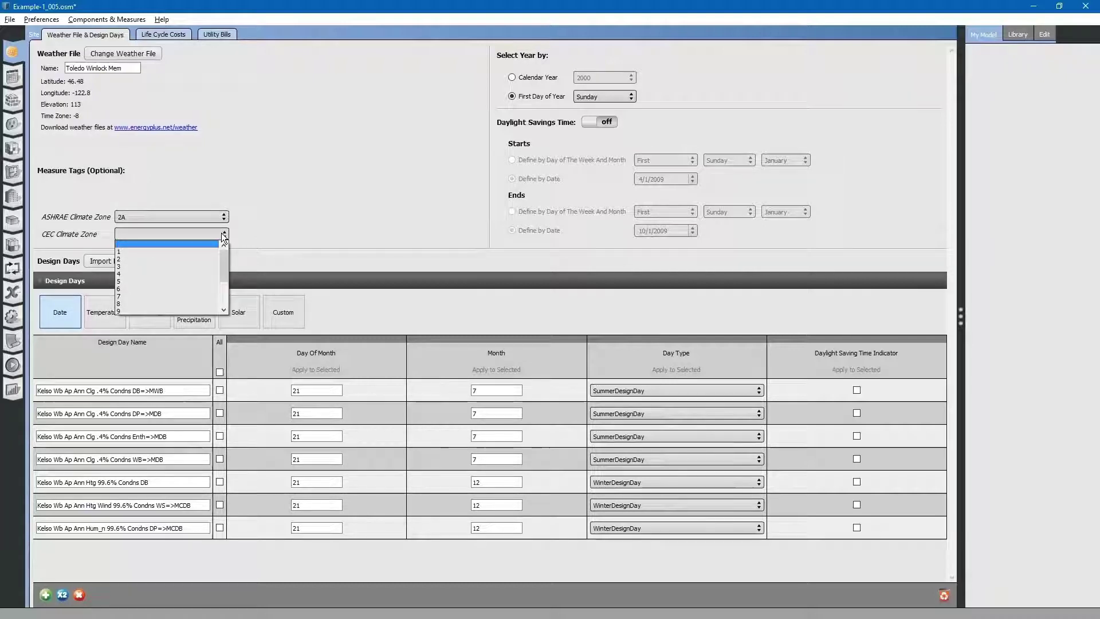
{"action": "left_click", "coordinate": [200, 261]}
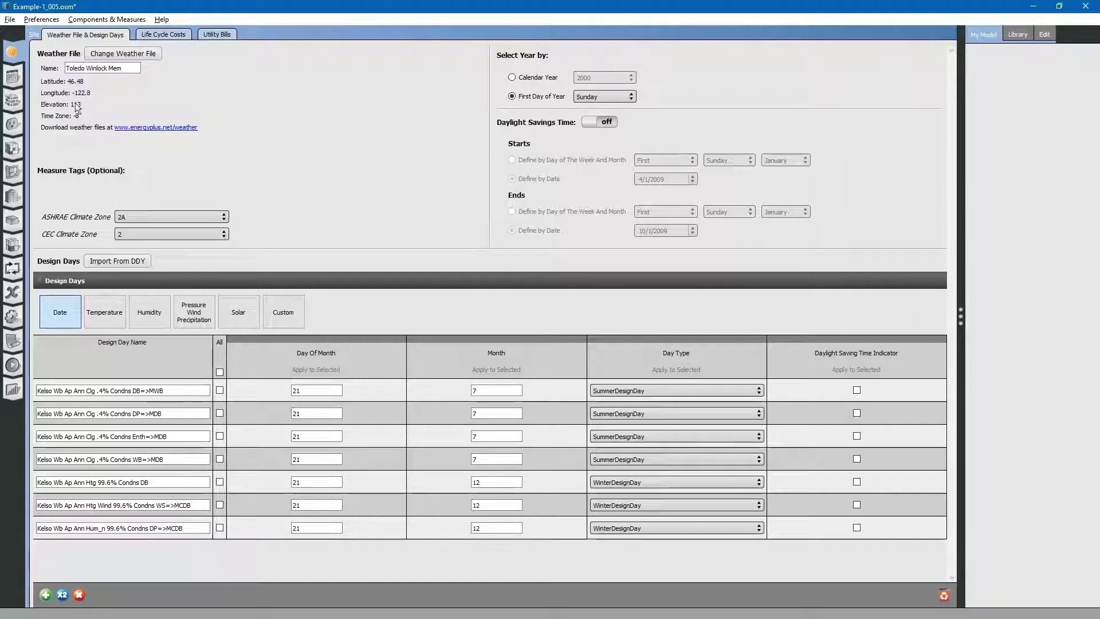
{"action": "left_click", "coordinate": [11, 20]}
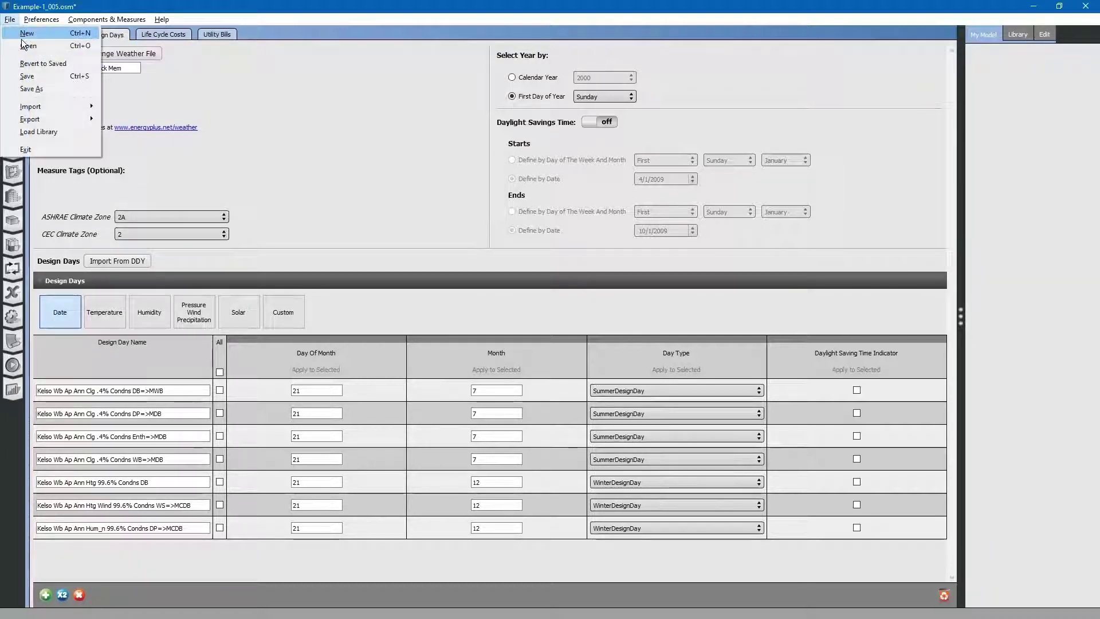
{"action": "left_click", "coordinate": [35, 75]}
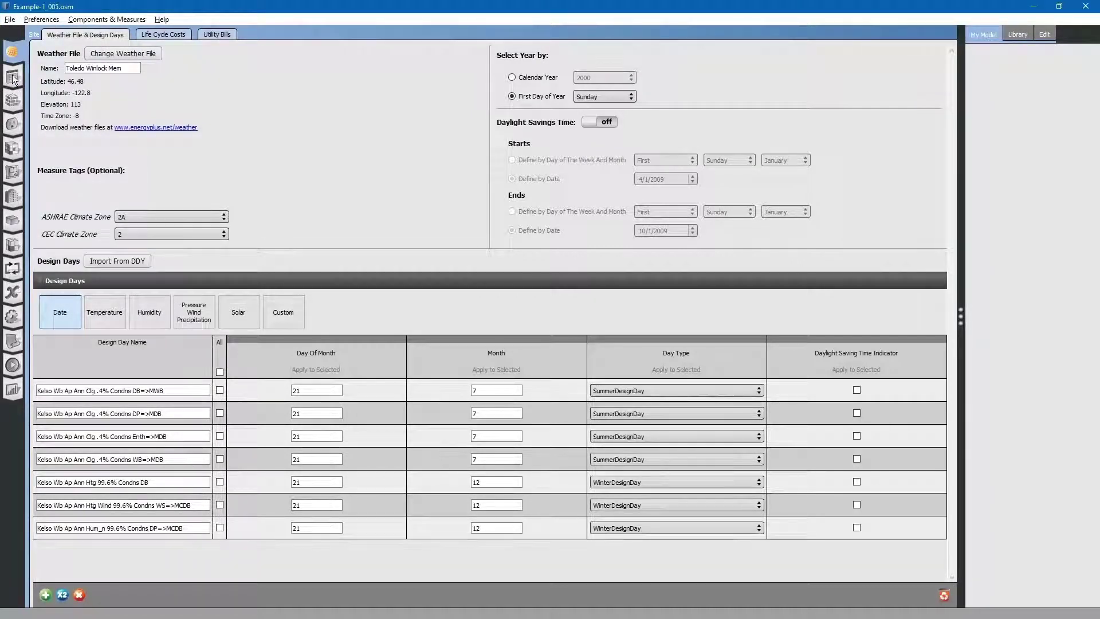
{"action": "left_click", "coordinate": [13, 78]}
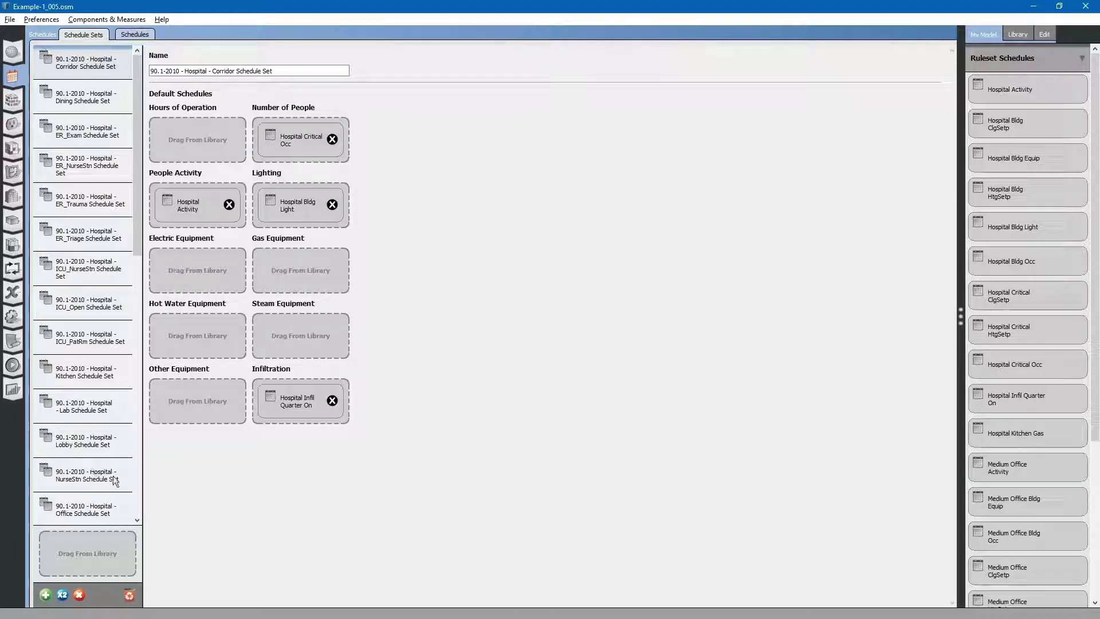
{"action": "left_click", "coordinate": [45, 595]}
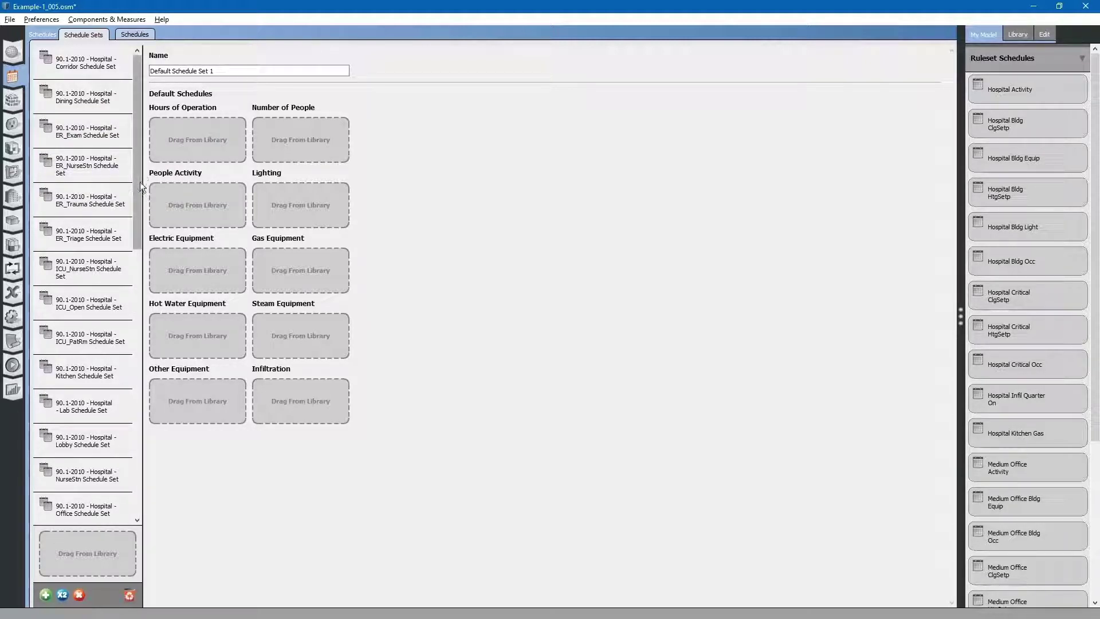
{"action": "left_click_drag", "start_coordinate": [136, 184], "coordinate": [160, 472]}
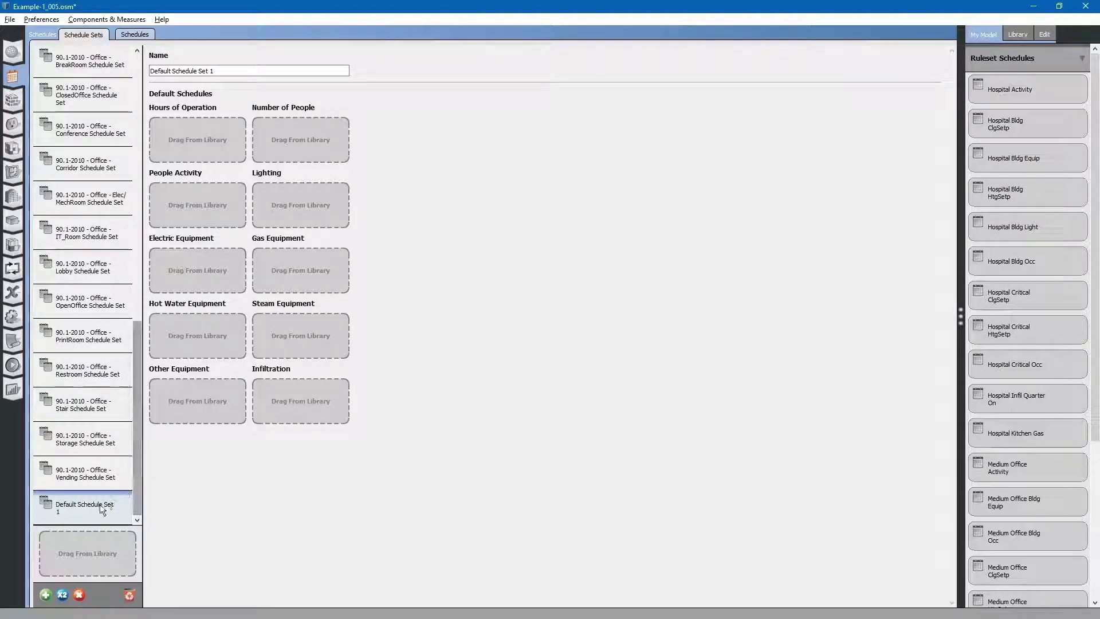
{"action": "left_click", "coordinate": [79, 594]}
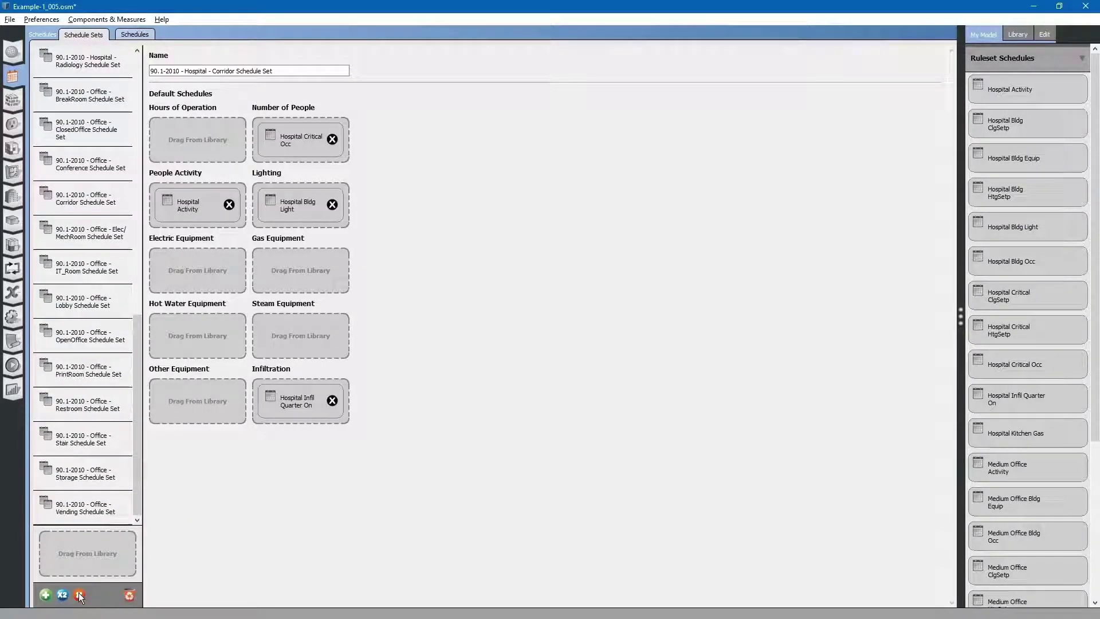
- Add a new schedule of type OnOff to the model's schedules
{"action": "left_click", "coordinate": [138, 33]}
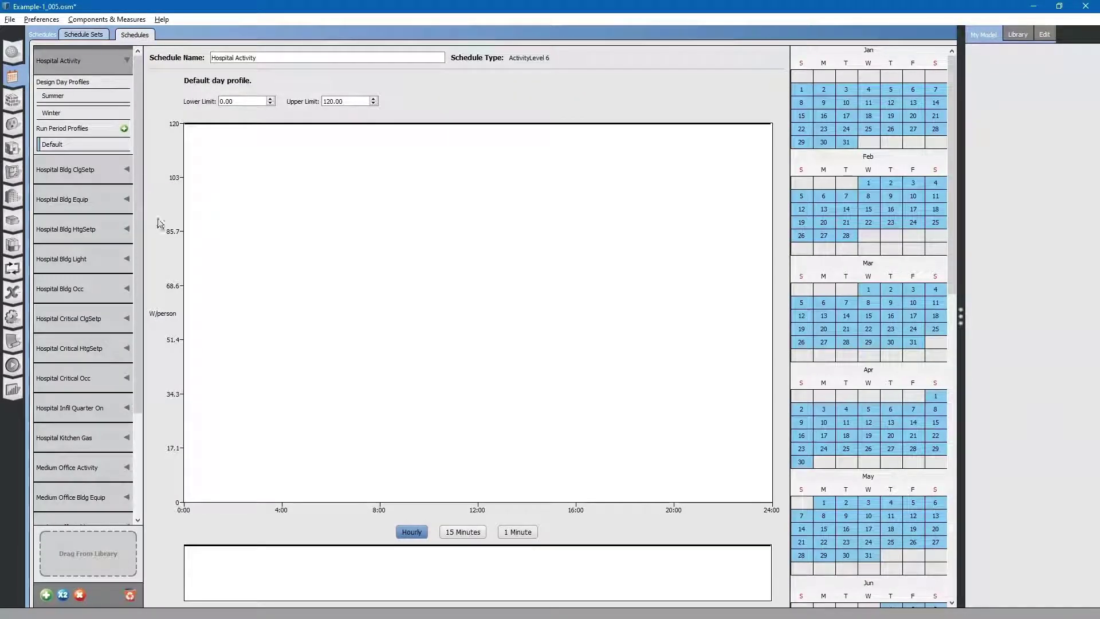
{"action": "left_click", "coordinate": [46, 595]}
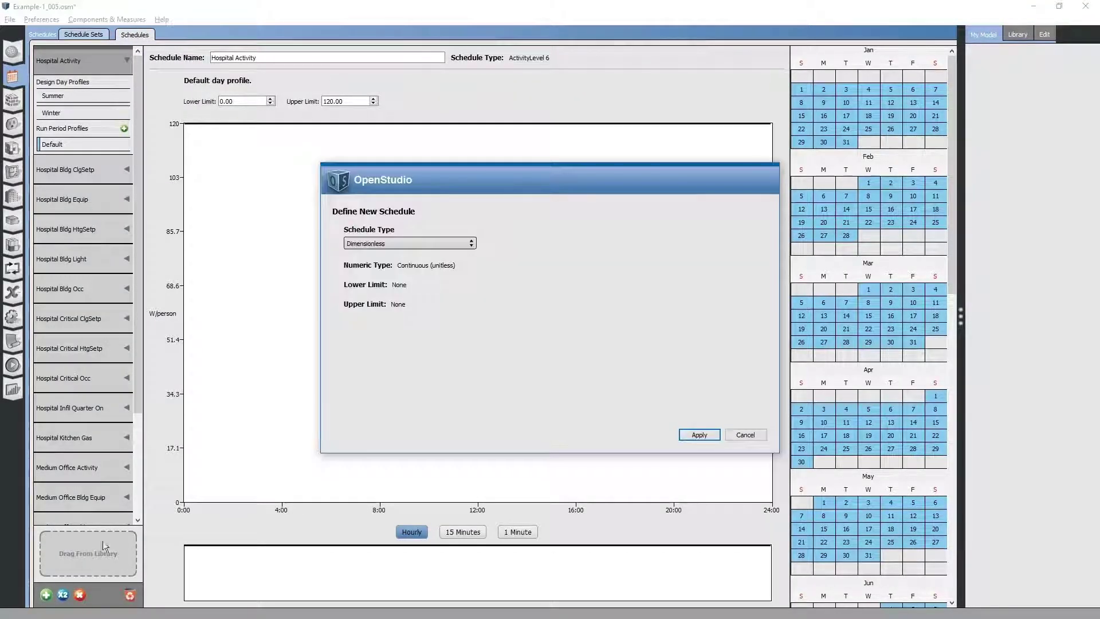
{"action": "left_click", "coordinate": [430, 244]}
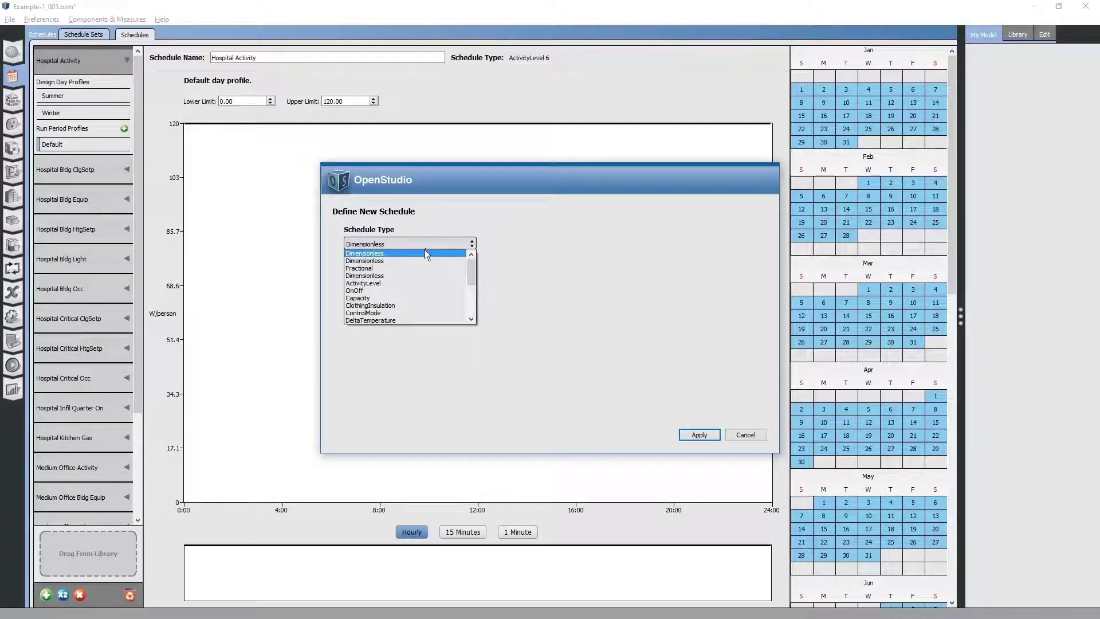
{"action": "left_click", "coordinate": [414, 290]}
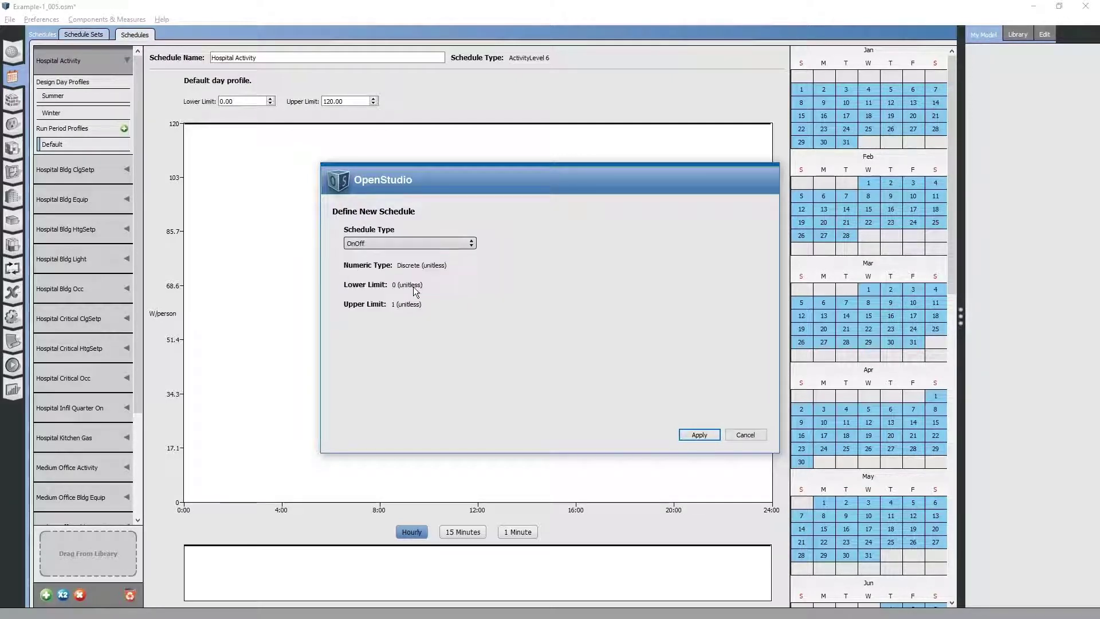
{"action": "left_click", "coordinate": [691, 433]}
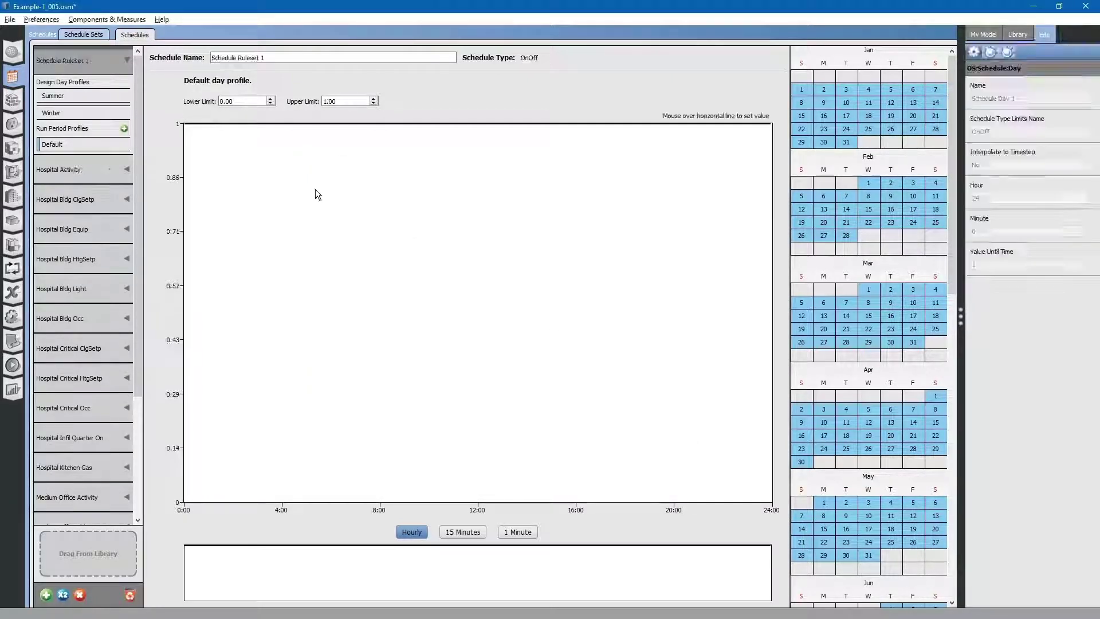
- Rename the new OnOff schedule as EXHAUST FANS
{"action": "left_click_drag", "start_coordinate": [285, 56], "coordinate": [209, 57]}
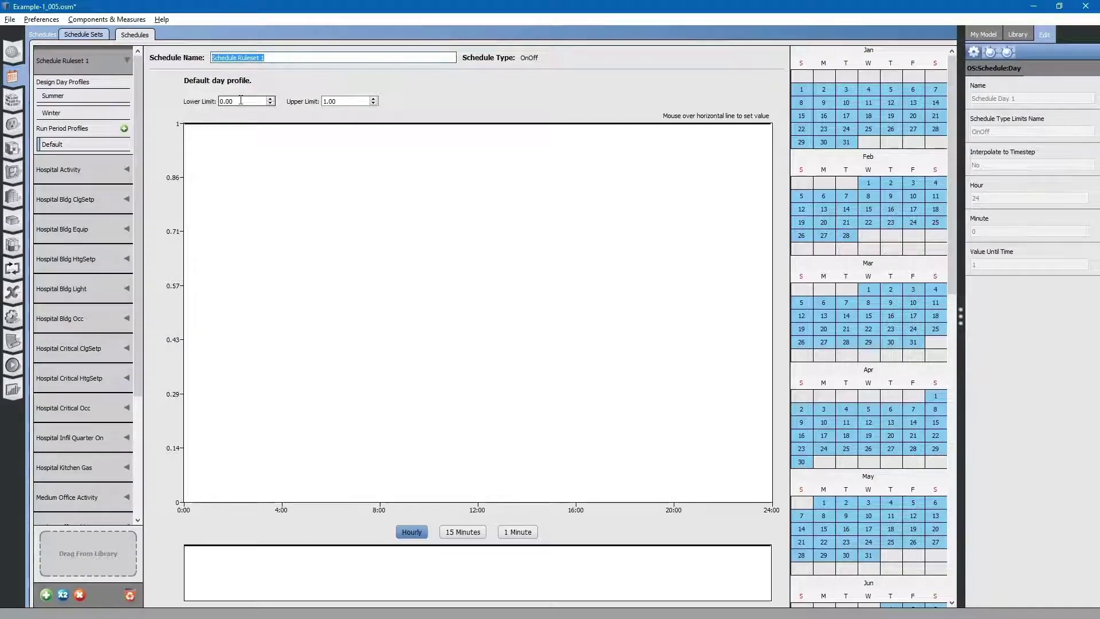
{"action": "key", "text": "Caps_Lock"}
{"action": "type", "text": "E"}
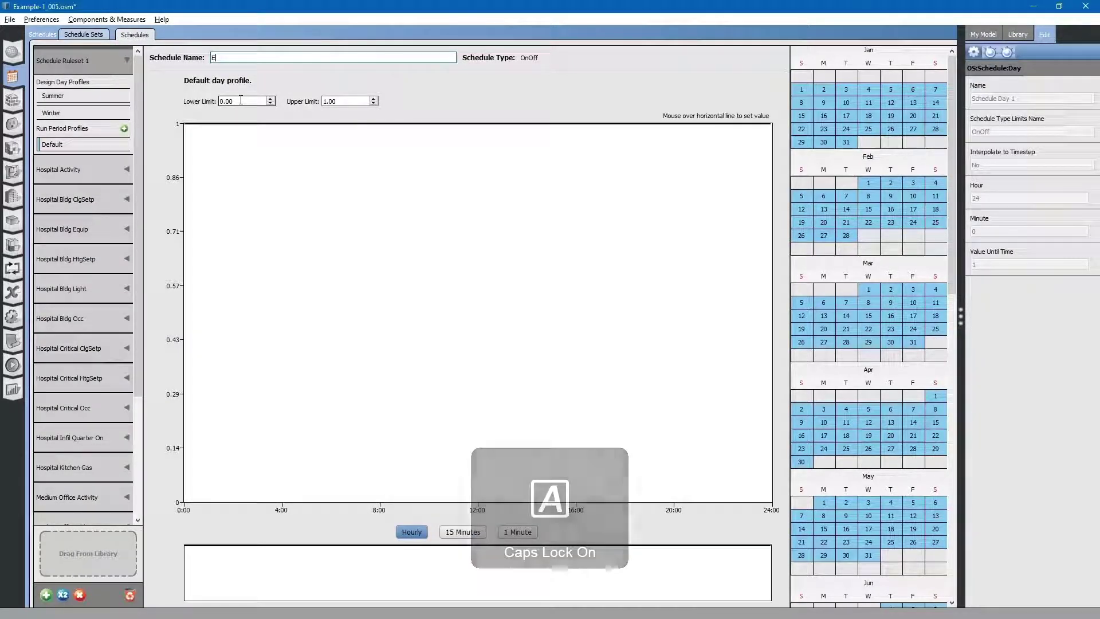
{"action": "type", "text": "XHAUST FANS"}
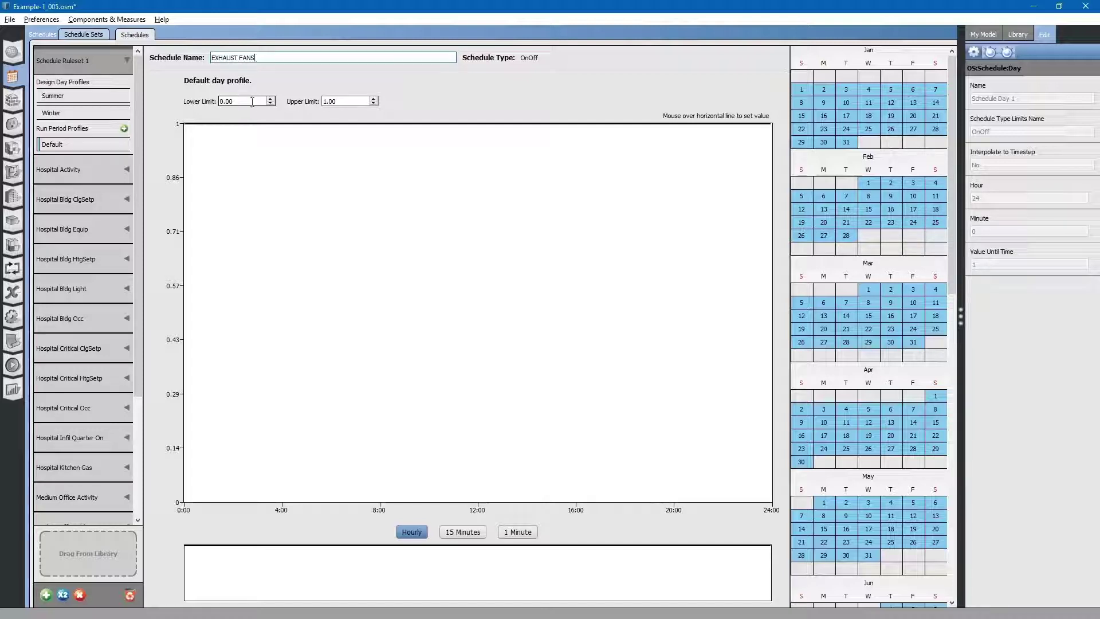
{"action": "key", "text": "Return"}
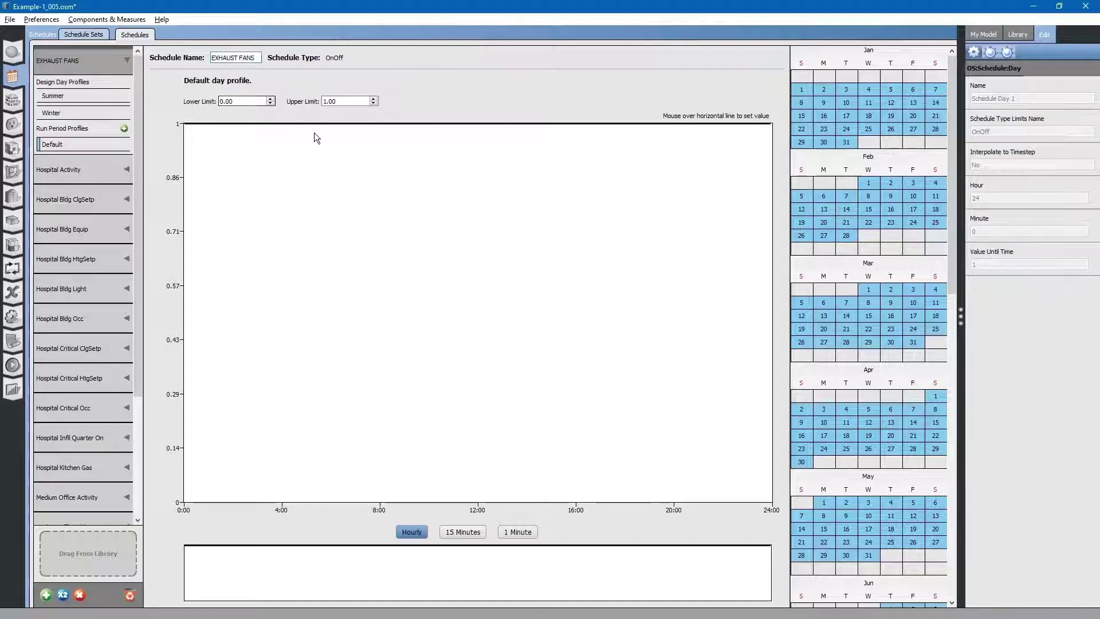
- Shape the EXHAUST FANS default day profile to 0 until 6:00, 1 from 6:00 to 17:00, and 0 until 24:00
{"action": "mouse_move", "coordinate": [246, 133]}
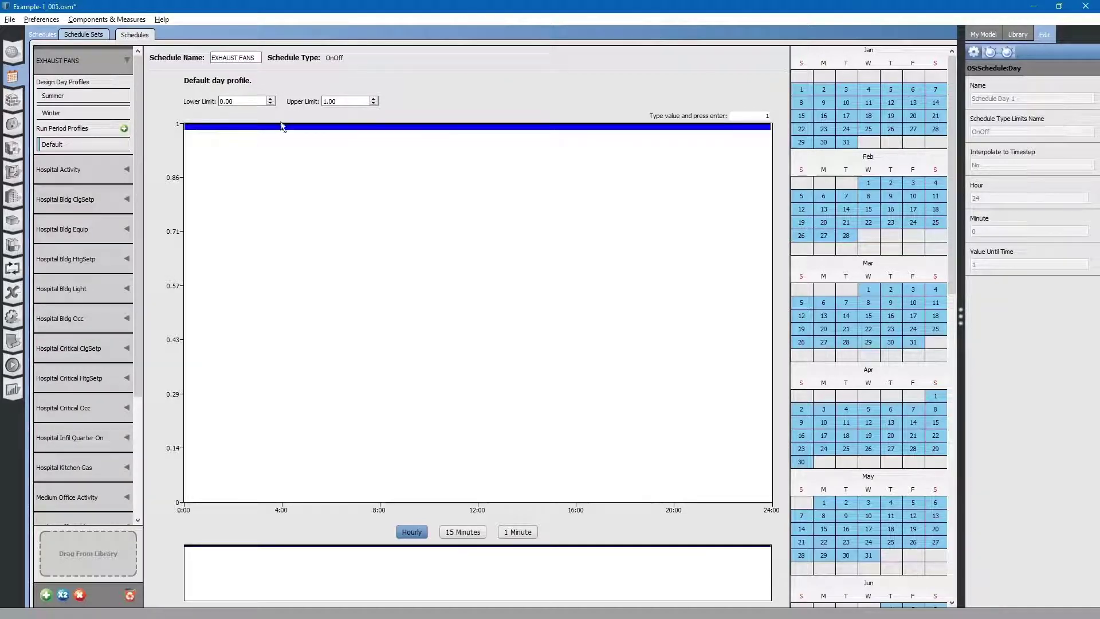
{"action": "double_click", "coordinate": [330, 126]}
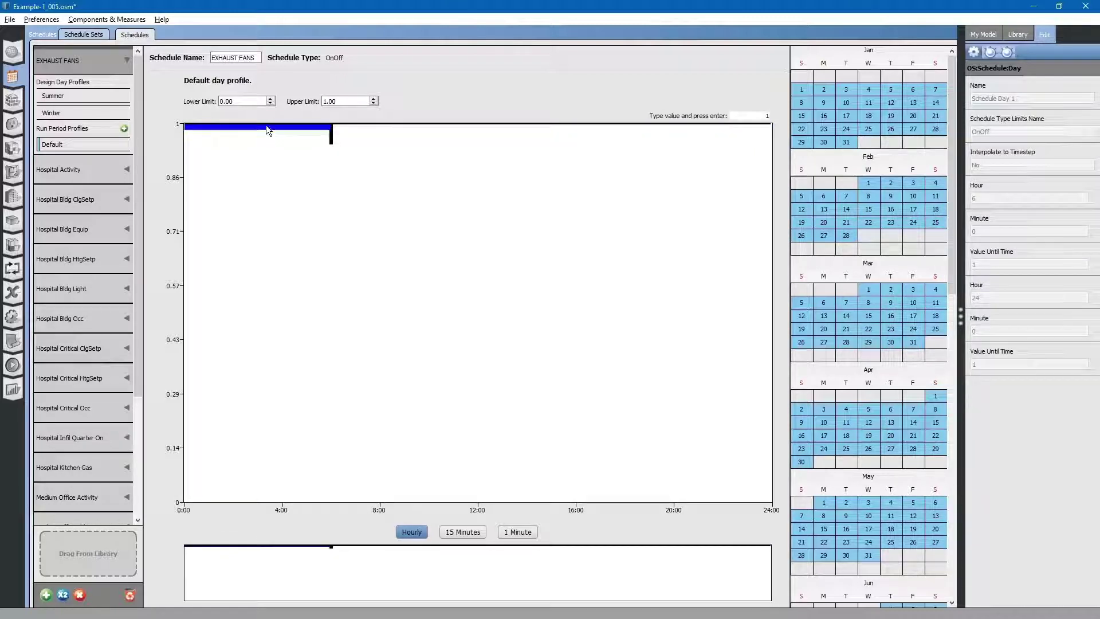
{"action": "left_click_drag", "start_coordinate": [265, 124], "coordinate": [254, 530]}
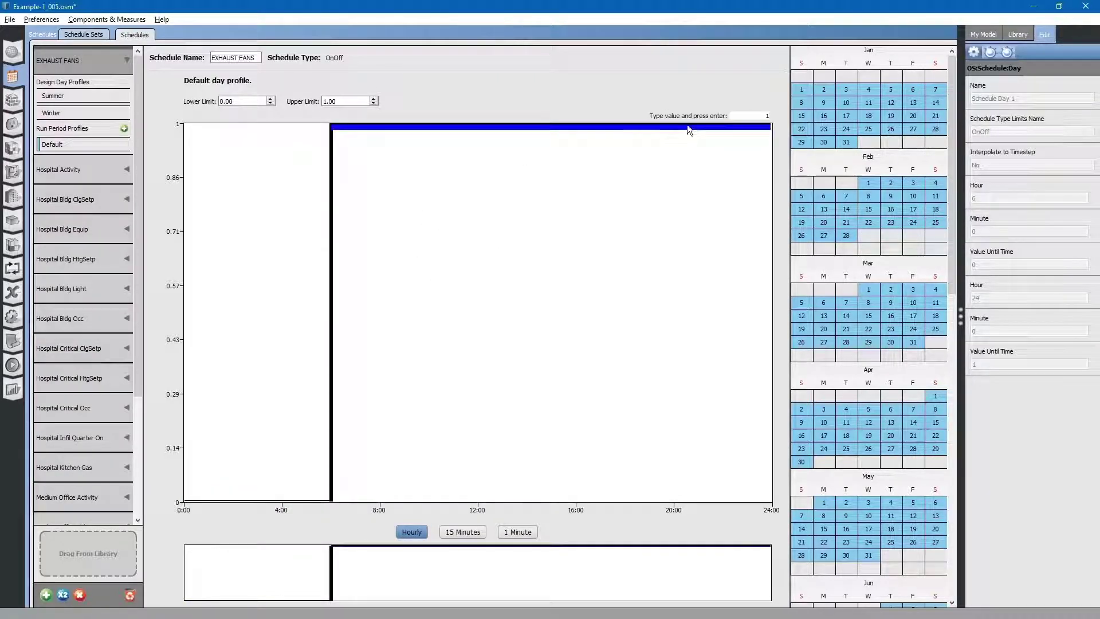
{"action": "double_click", "coordinate": [639, 127]}
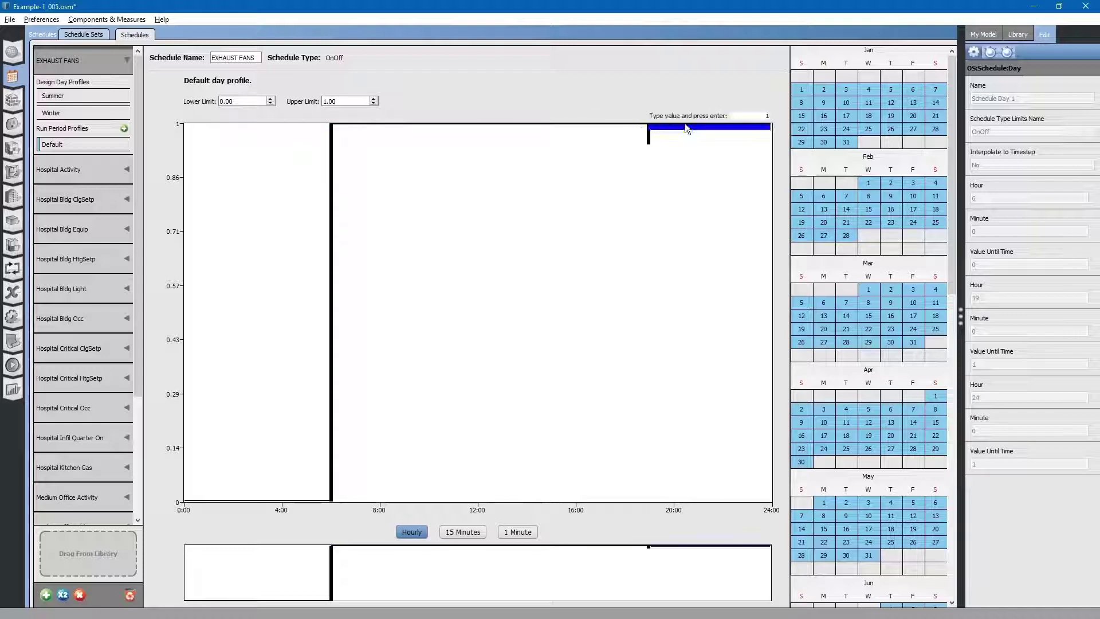
{"action": "left_click_drag", "start_coordinate": [685, 124], "coordinate": [707, 513]}
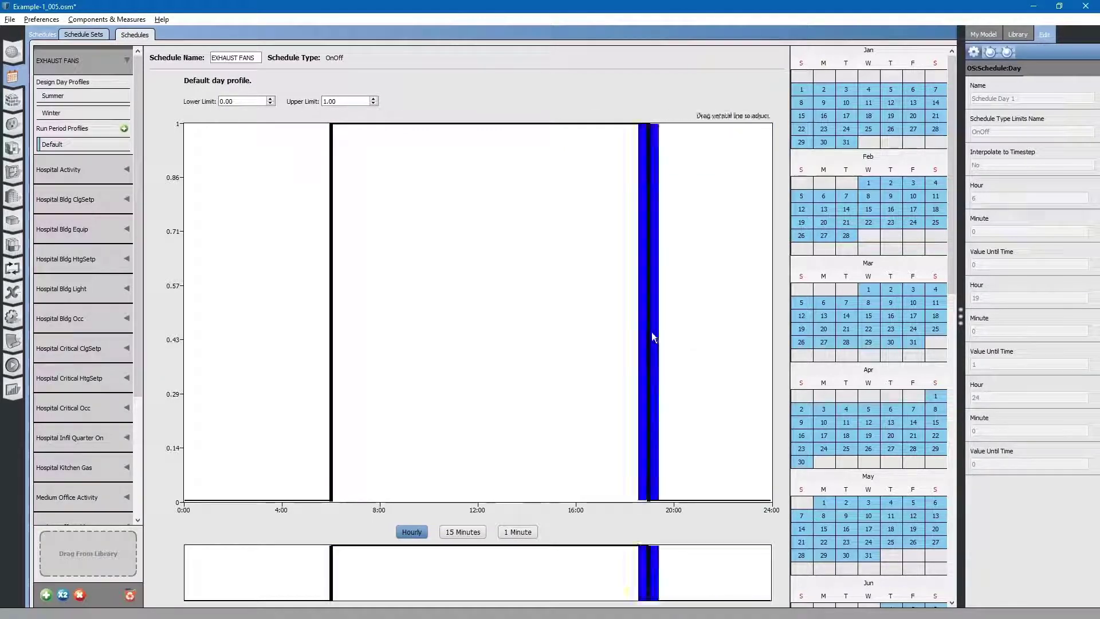
{"action": "left_click_drag", "start_coordinate": [649, 332], "coordinate": [598, 337]}
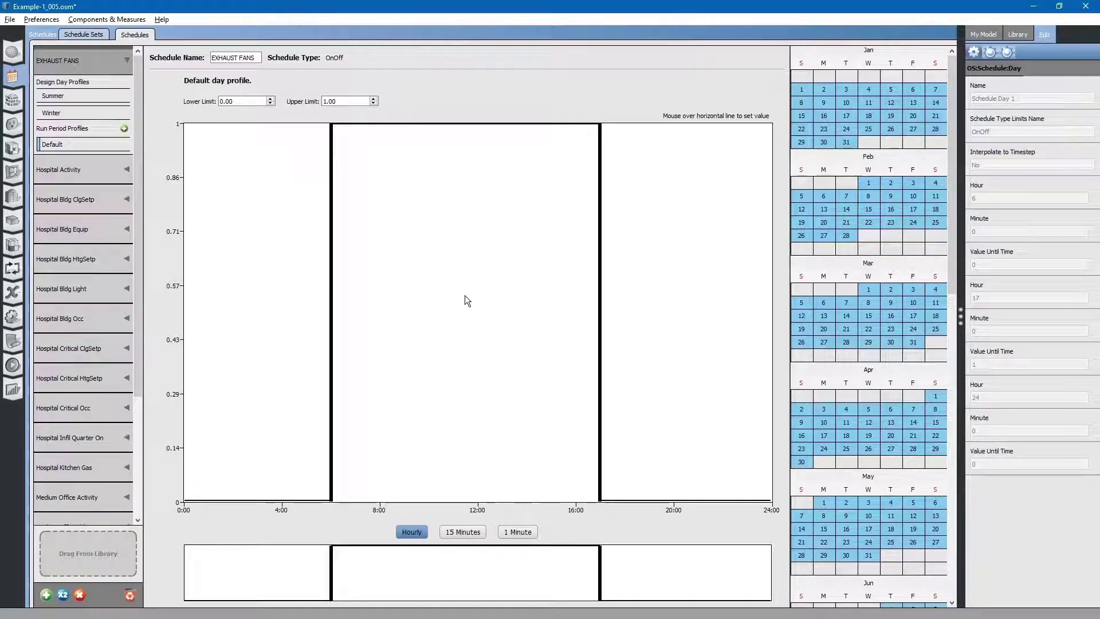
- Switch to Acrobat Reader, highlight step 29 about the exhaust fan on/off schedule, and return to OpenStudio
{"action": "key", "text": "alt+Tab"}
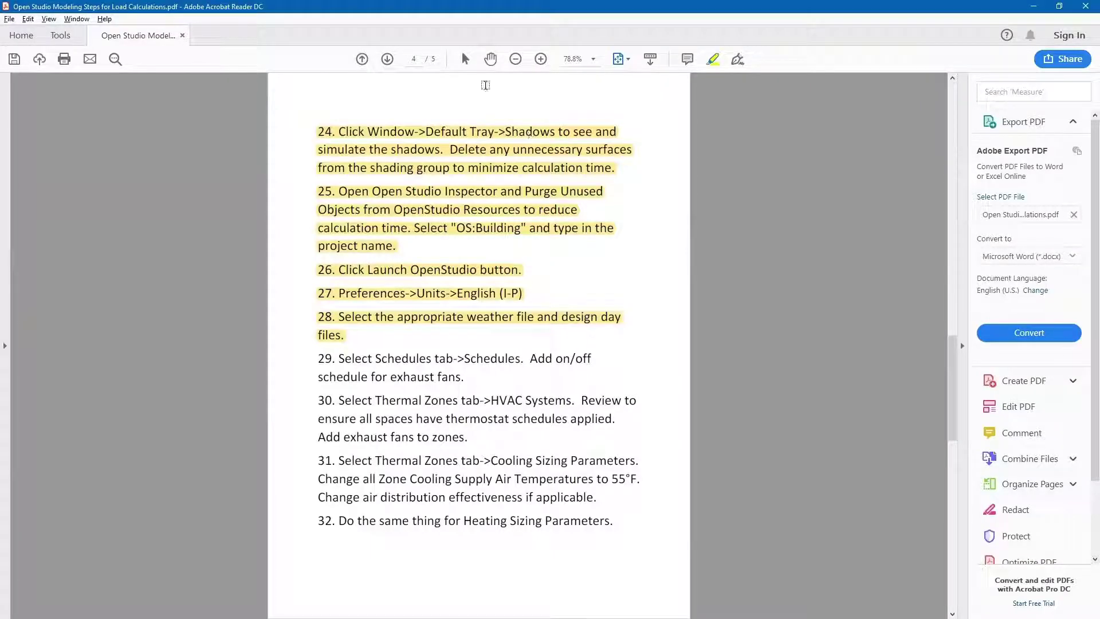
{"action": "left_click_drag", "start_coordinate": [320, 359], "coordinate": [473, 380]}
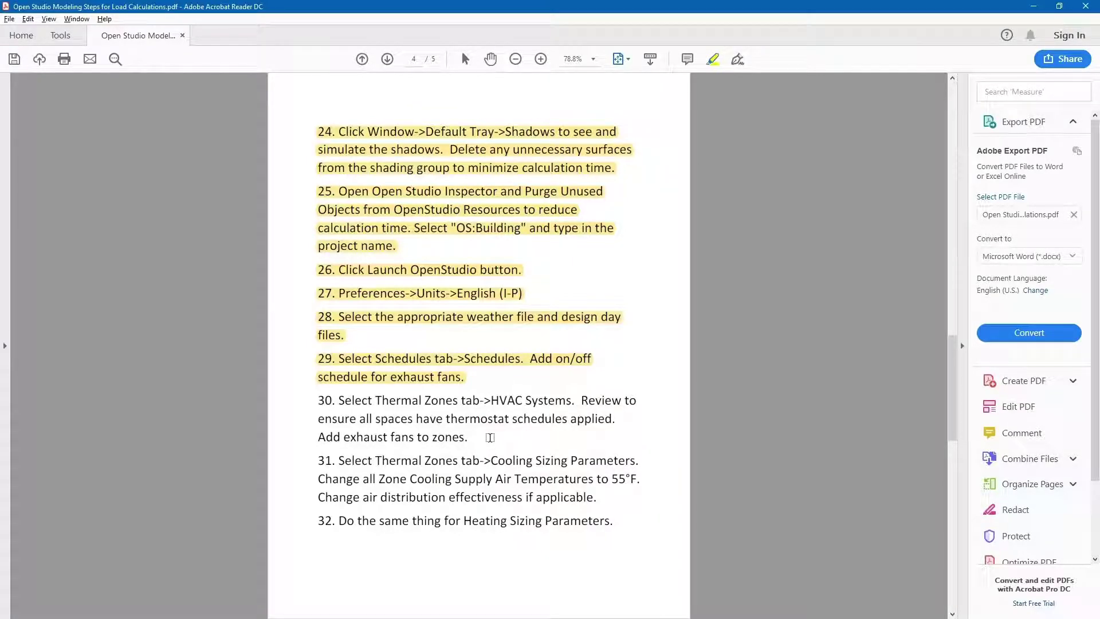
{"action": "key", "text": "alt+Tab"}
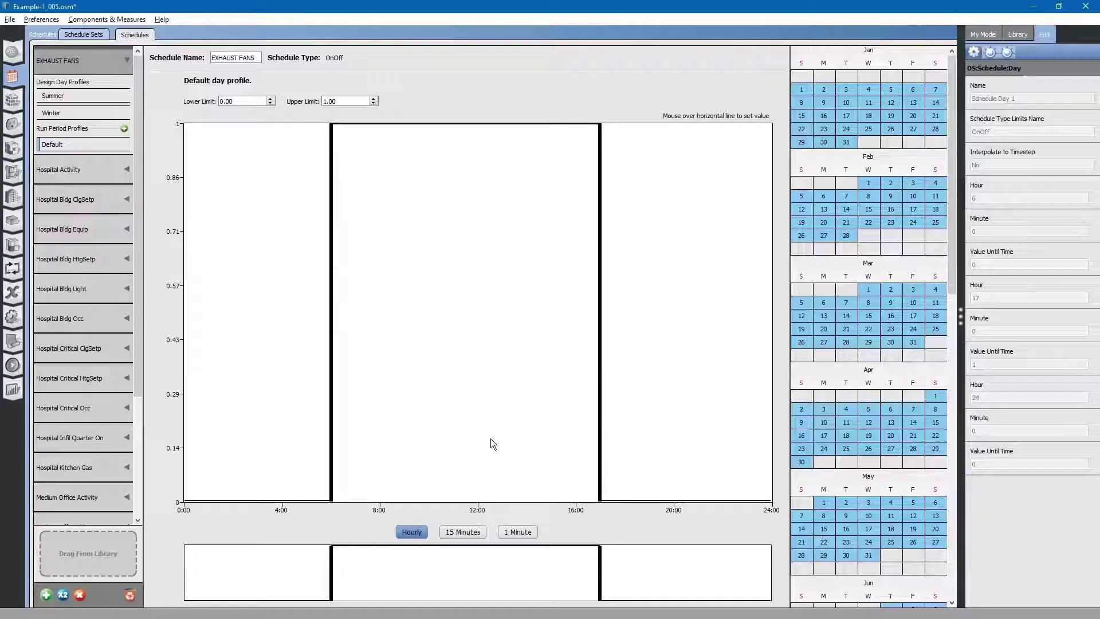
- Show the thermal zones' HVAC systems and check them against step 30 of the PDF instructions
{"action": "left_click", "coordinate": [14, 248]}
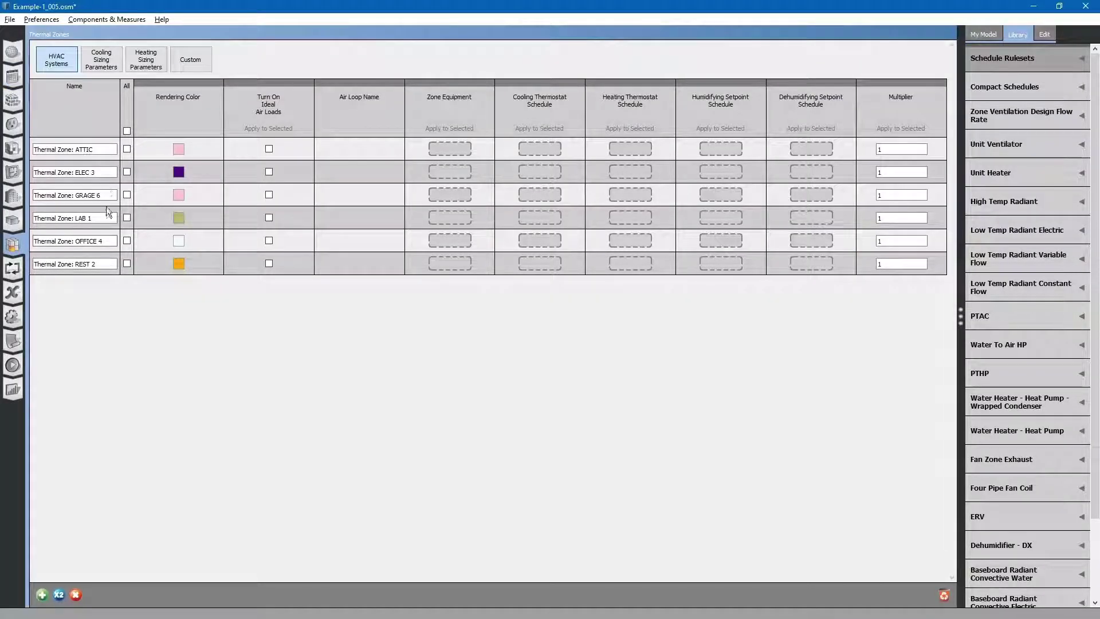
{"action": "key", "text": "alt+Tab"}
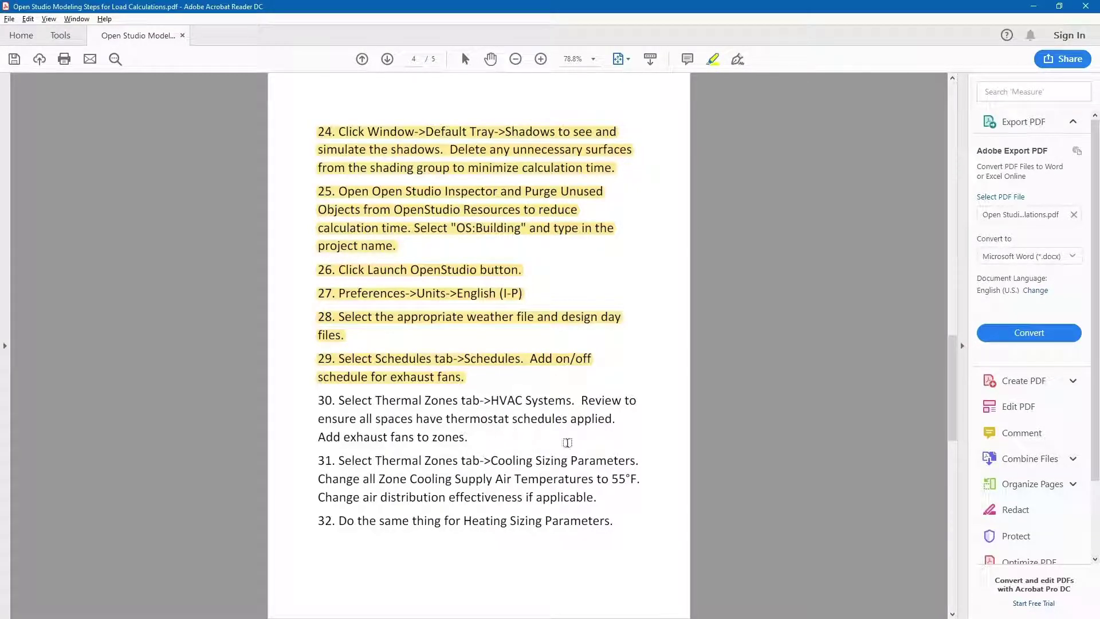
{"action": "key", "text": "alt+Tab"}
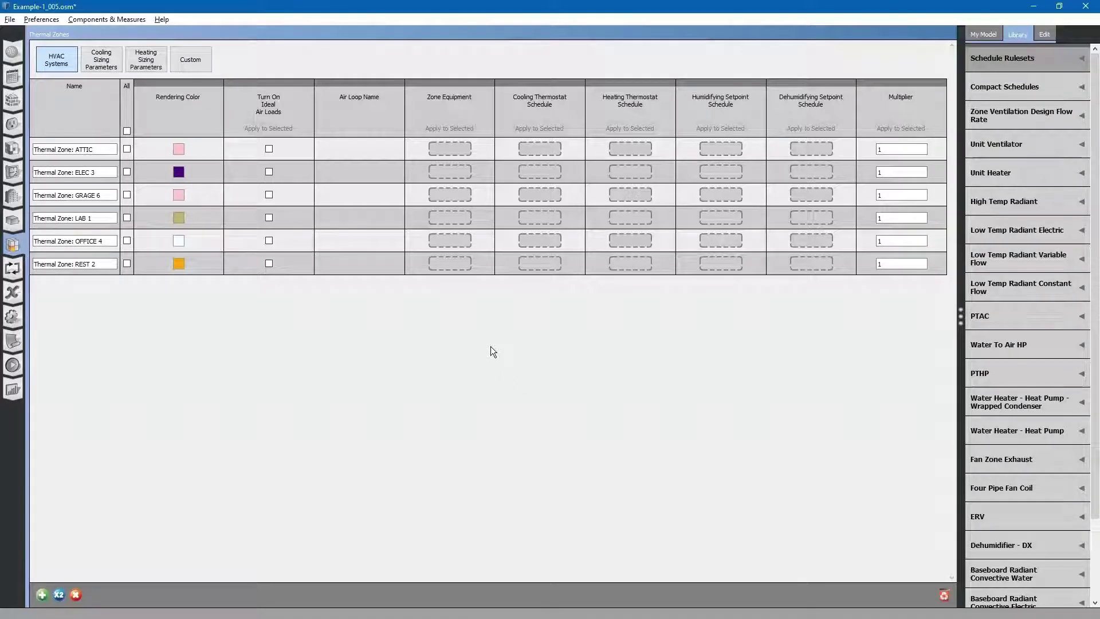
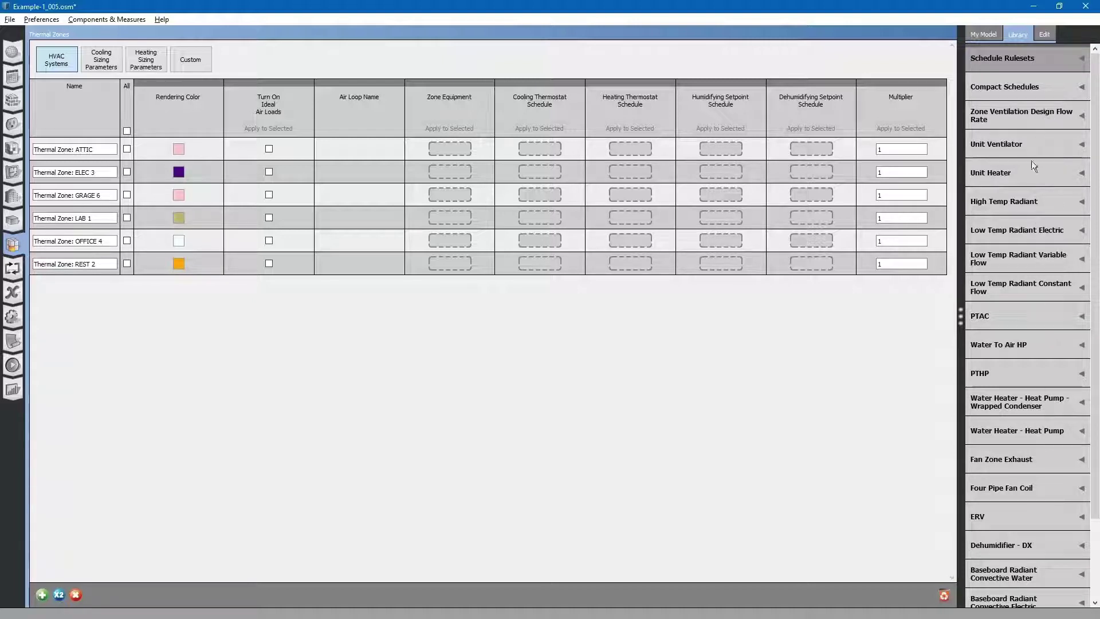
- Add a Zone Exhaust Fan from the library to the zone equipment of thermal zone REST 2
{"action": "scroll", "coordinate": [1038, 419], "scroll_direction": "down", "scroll_amount": 3}
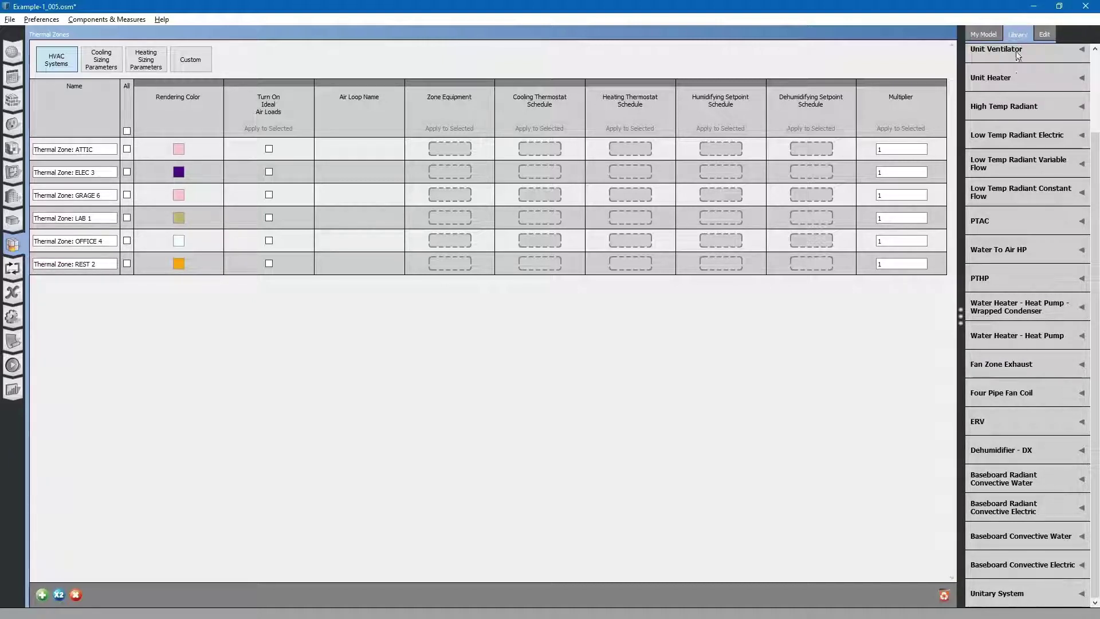
{"action": "left_click", "coordinate": [1049, 363]}
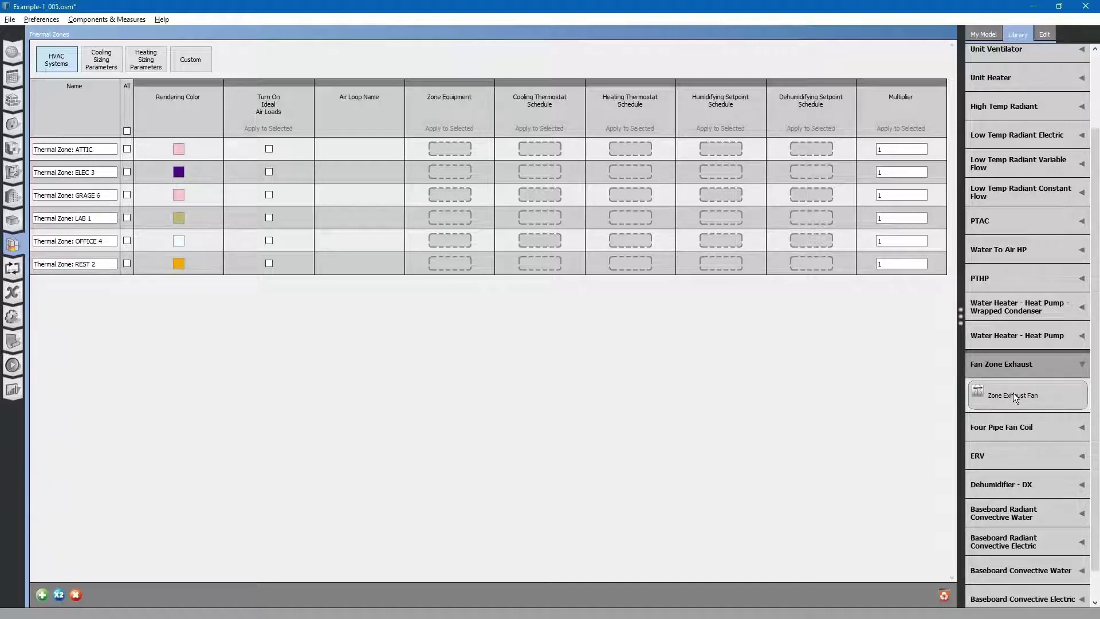
{"action": "left_click_drag", "start_coordinate": [1013, 393], "coordinate": [449, 265]}
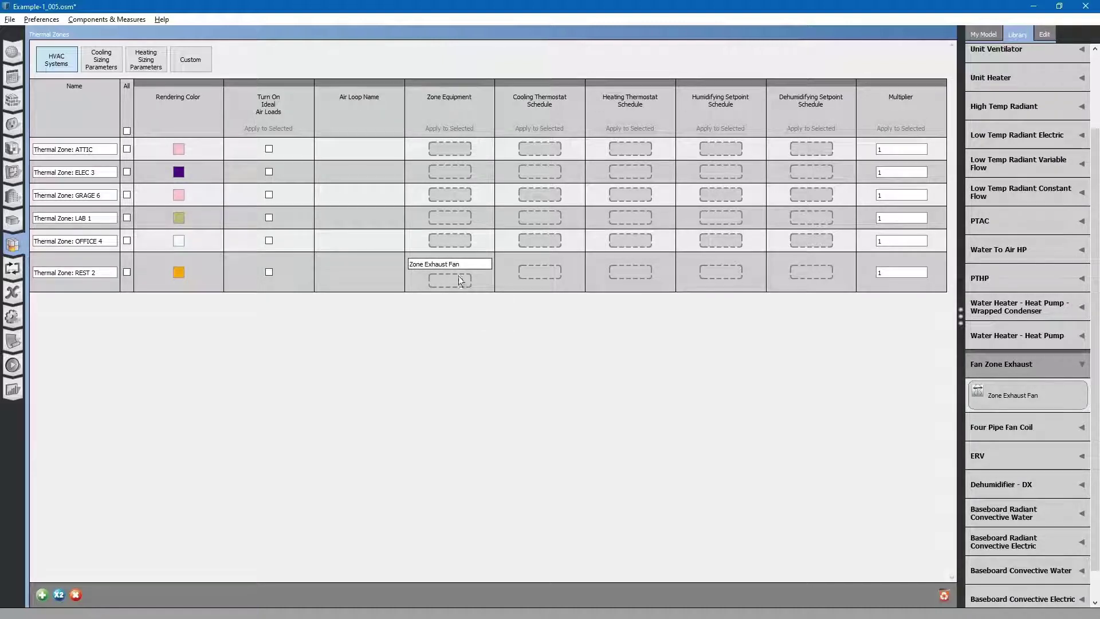
- Set the REST 2 exhaust fan's maximum flow rate to 80 cfm and its pressure rise to 0.125 inH2O
{"action": "left_click", "coordinate": [477, 264]}
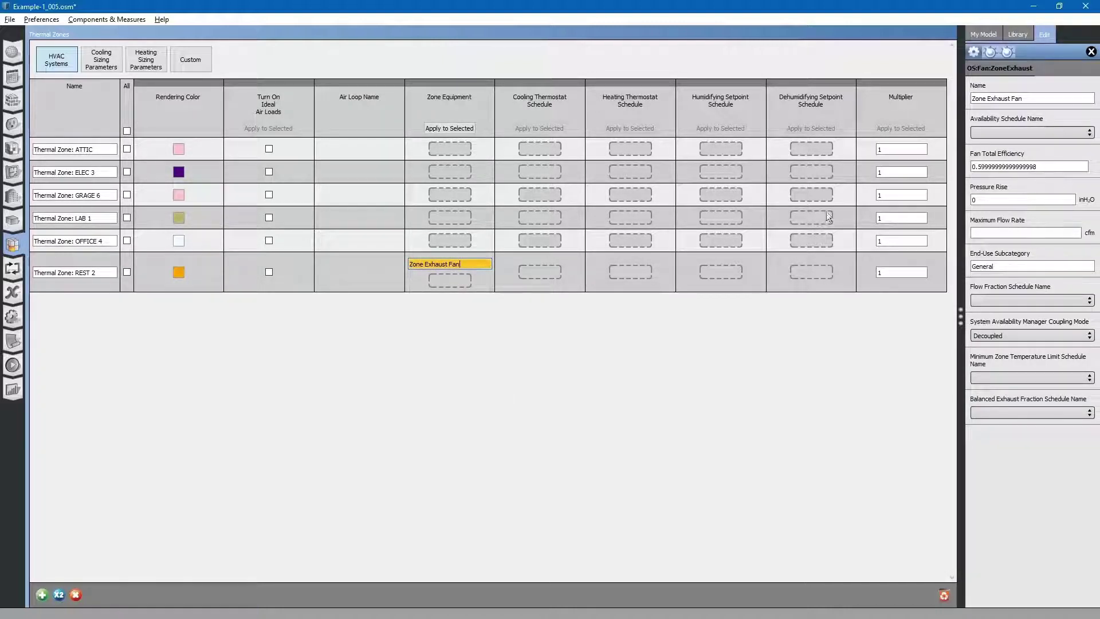
{"action": "left_click", "coordinate": [995, 232]}
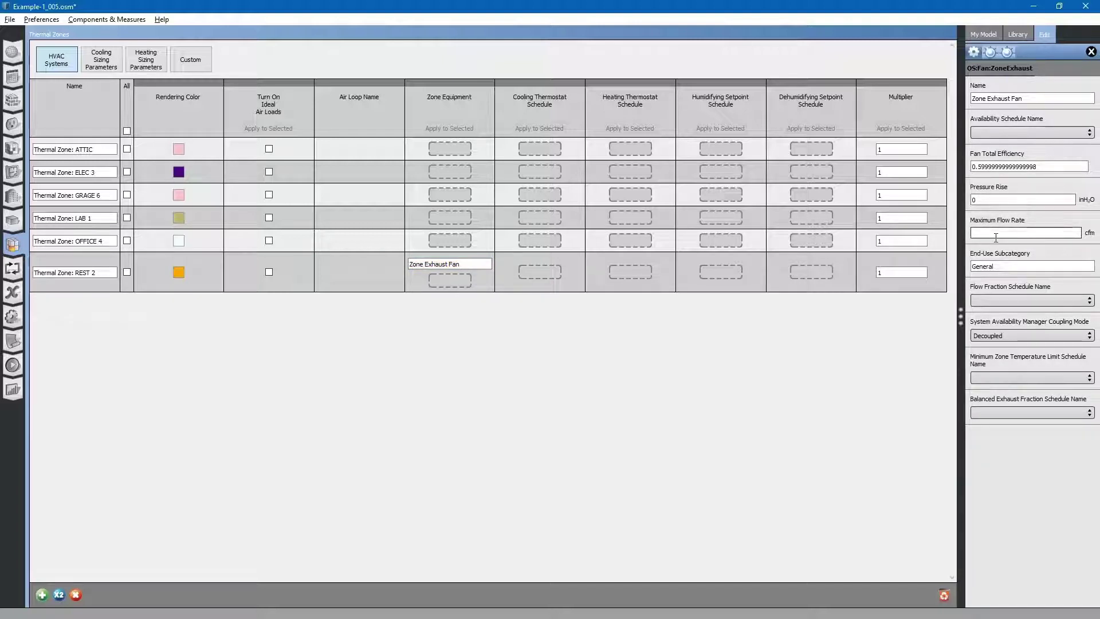
{"action": "type", "text": "80"}
{"action": "left_click", "coordinate": [1010, 196]}
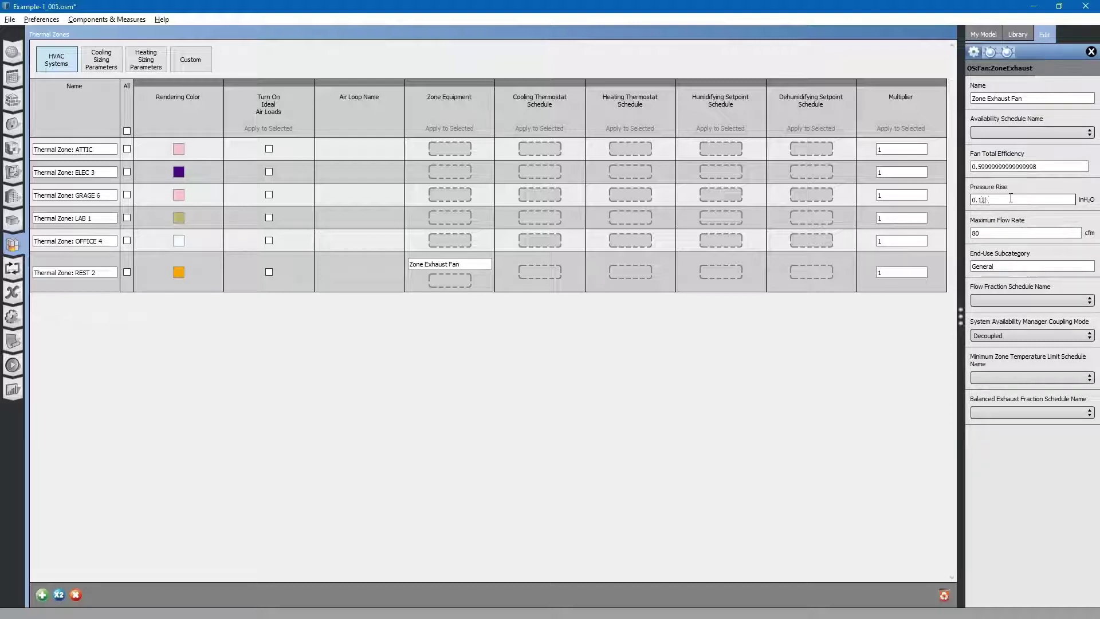
{"action": "left_click", "coordinate": [1017, 232]}
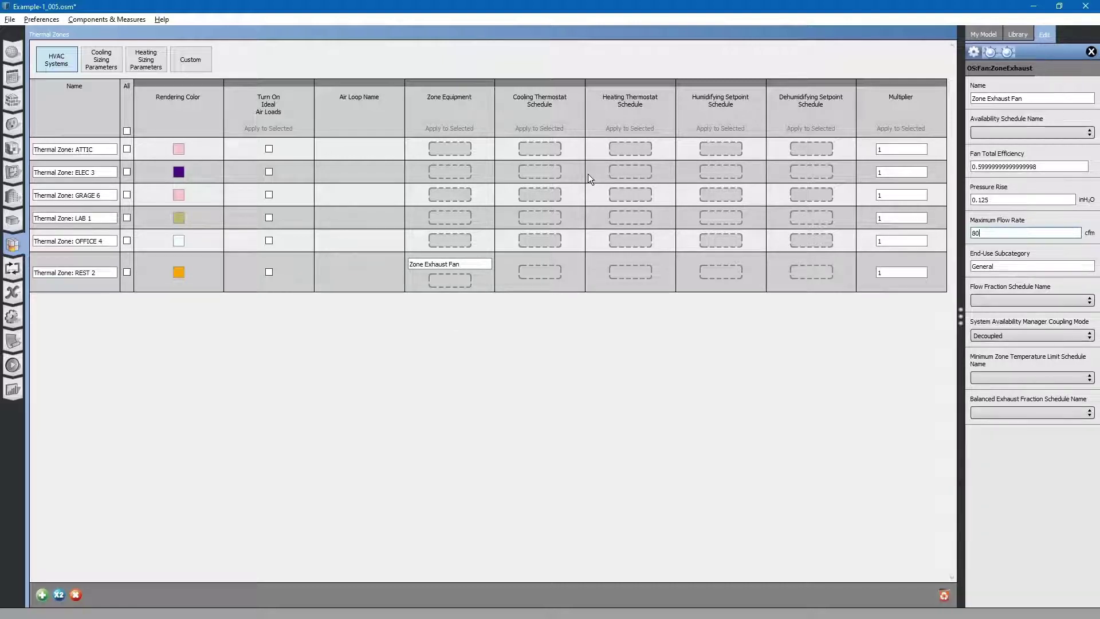
- Assign the library schedules Small Office ClgSetp and Small Office HtgSetp as REST 2's cooling and heating thermostat schedules
{"action": "left_click", "coordinate": [1018, 34]}
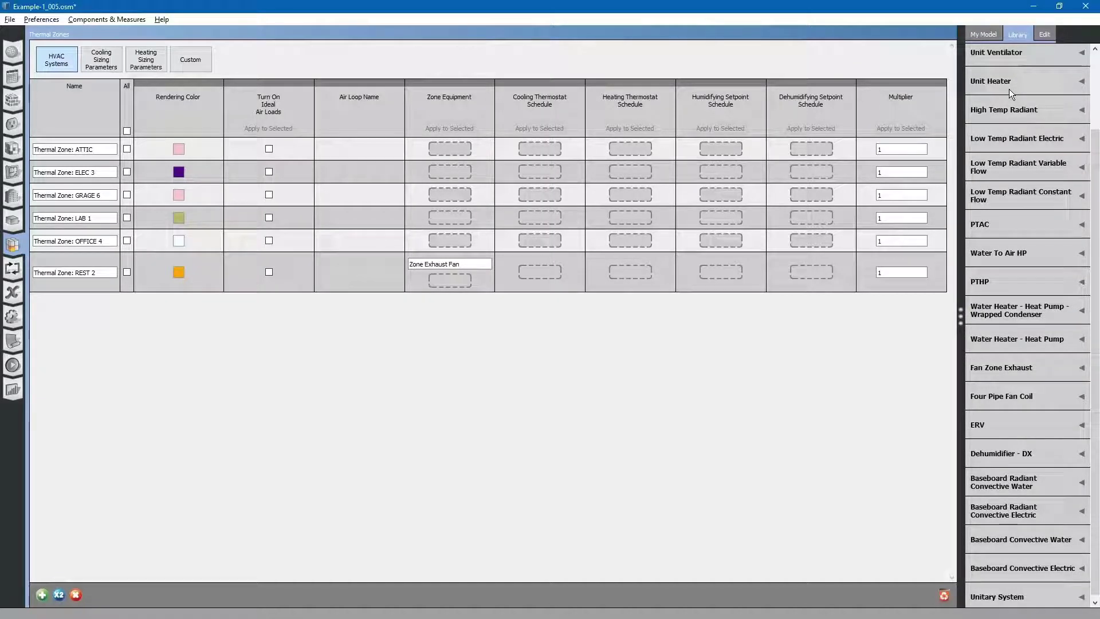
{"action": "scroll", "coordinate": [1046, 139], "scroll_direction": "up", "scroll_amount": 2}
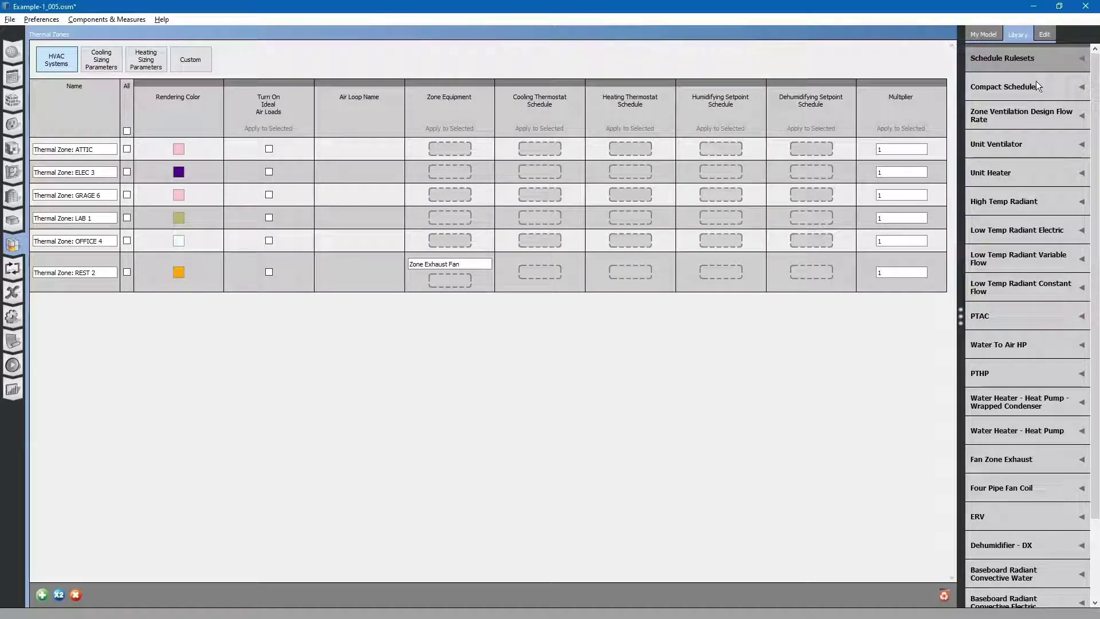
{"action": "left_click", "coordinate": [1081, 59]}
{"action": "scroll", "coordinate": [1031, 336], "scroll_direction": "down", "scroll_amount": 10}
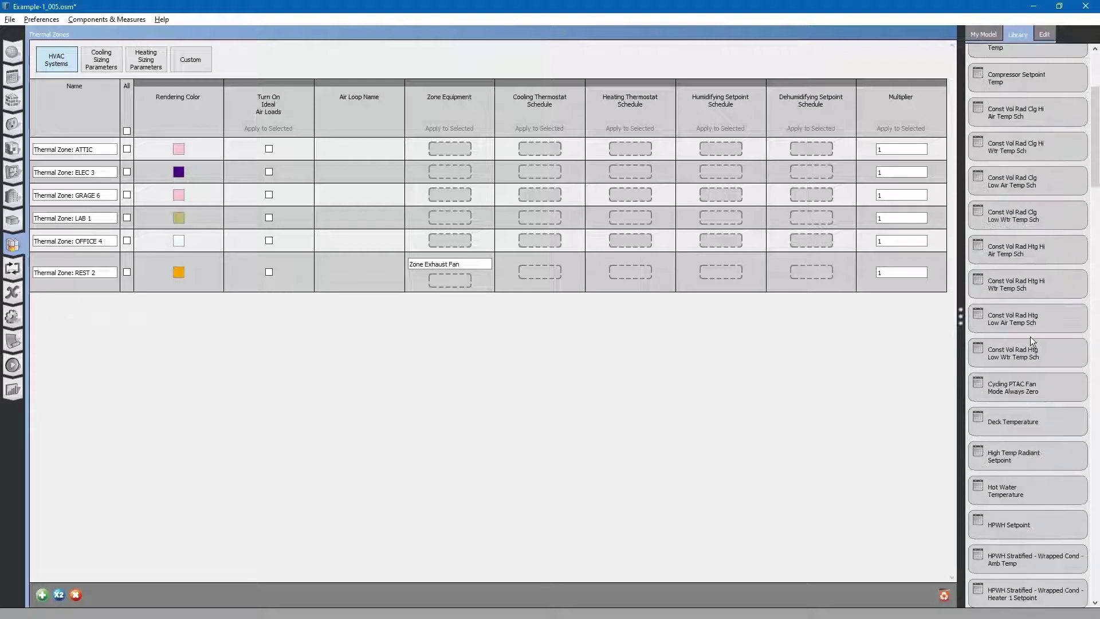
{"action": "scroll", "coordinate": [1029, 339], "scroll_direction": "down", "scroll_amount": 2}
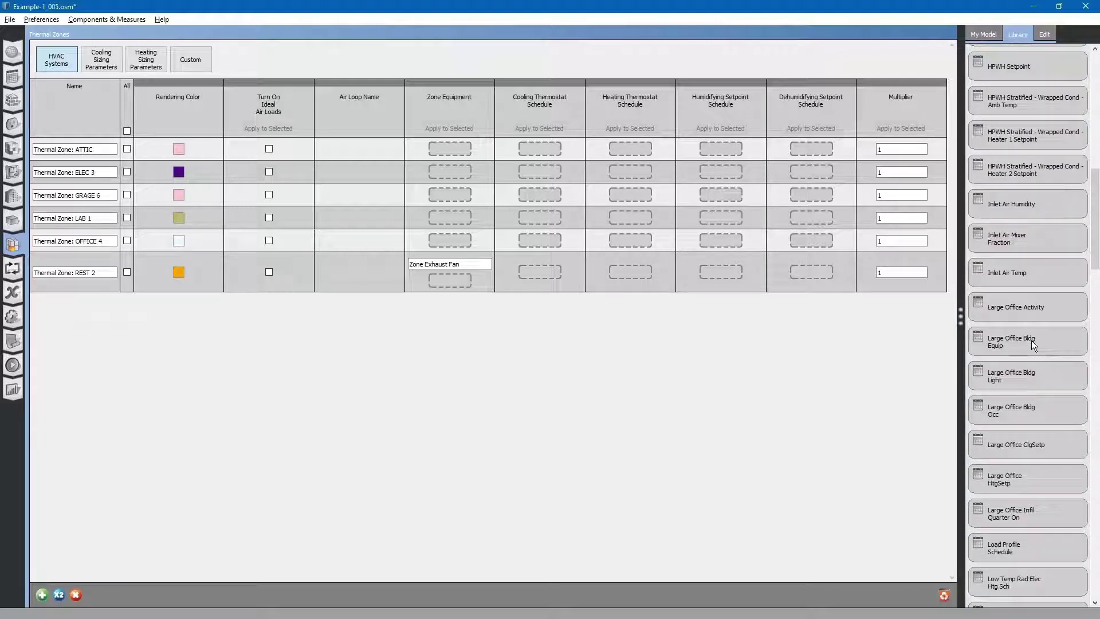
{"action": "scroll", "coordinate": [1040, 412], "scroll_direction": "down", "scroll_amount": 6}
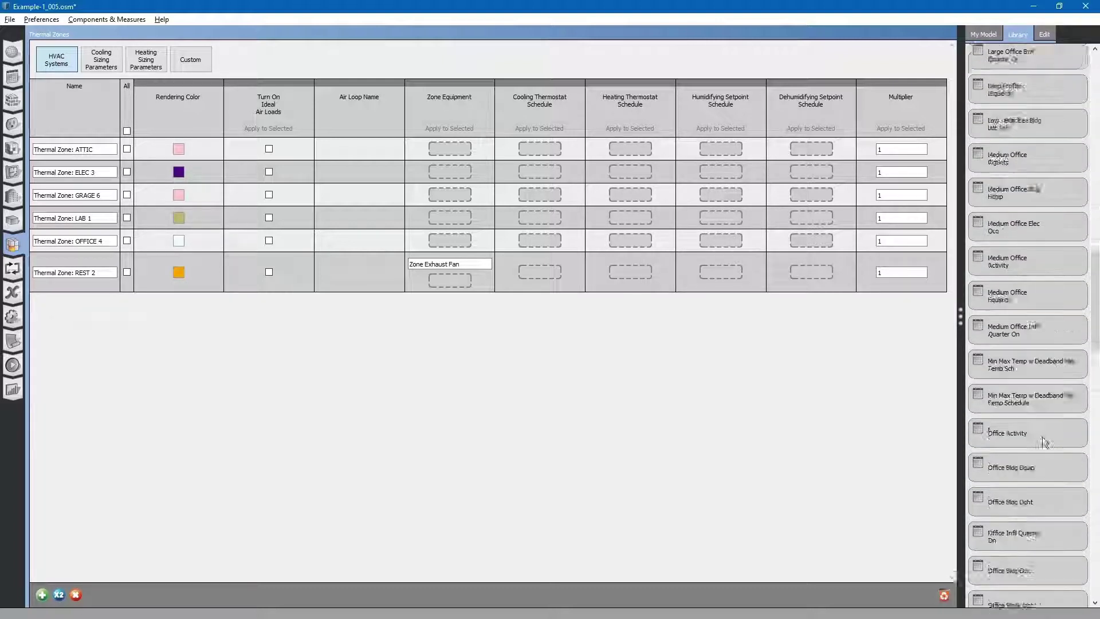
{"action": "scroll", "coordinate": [1042, 440], "scroll_direction": "down", "scroll_amount": 5}
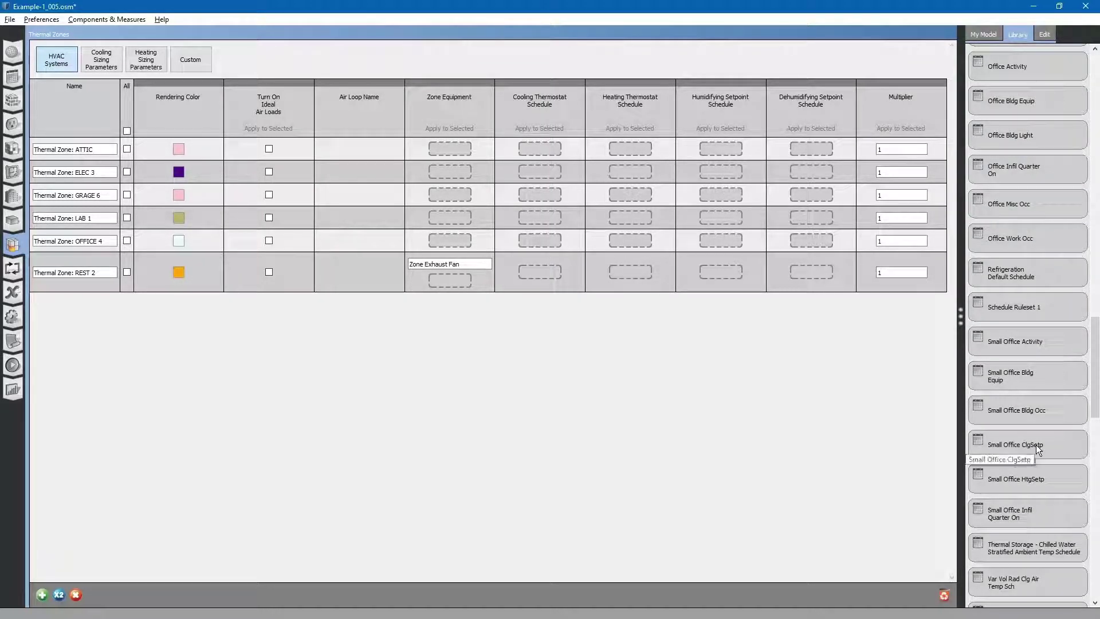
{"action": "left_click_drag", "start_coordinate": [1036, 444], "coordinate": [545, 270]}
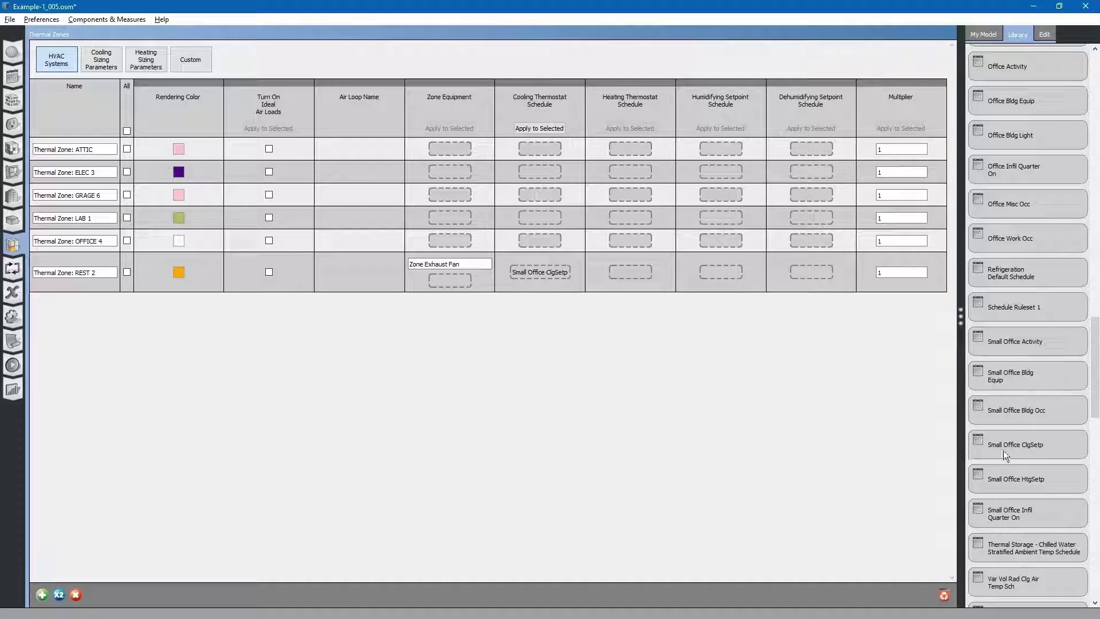
{"action": "left_click_drag", "start_coordinate": [1019, 480], "coordinate": [631, 270]}
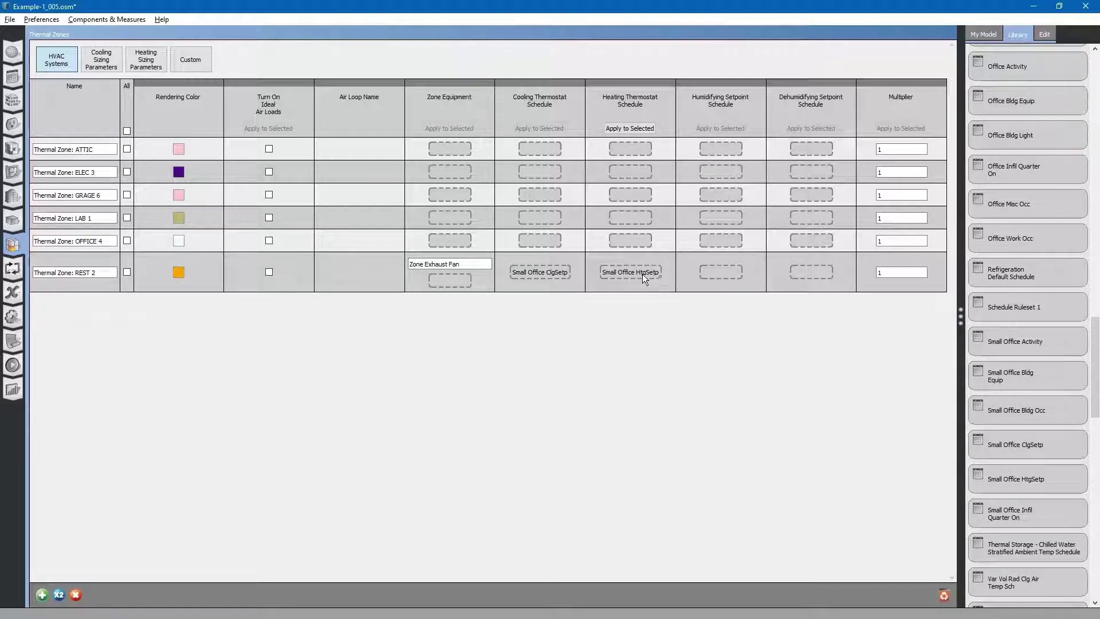
- Apply REST 2's Small Office ClgSetp cooling thermostat schedule to the OFFICE 4, LAB 1, GRAGE 6, ELEC 3 and ATTIC zones
{"action": "left_click", "coordinate": [531, 272]}
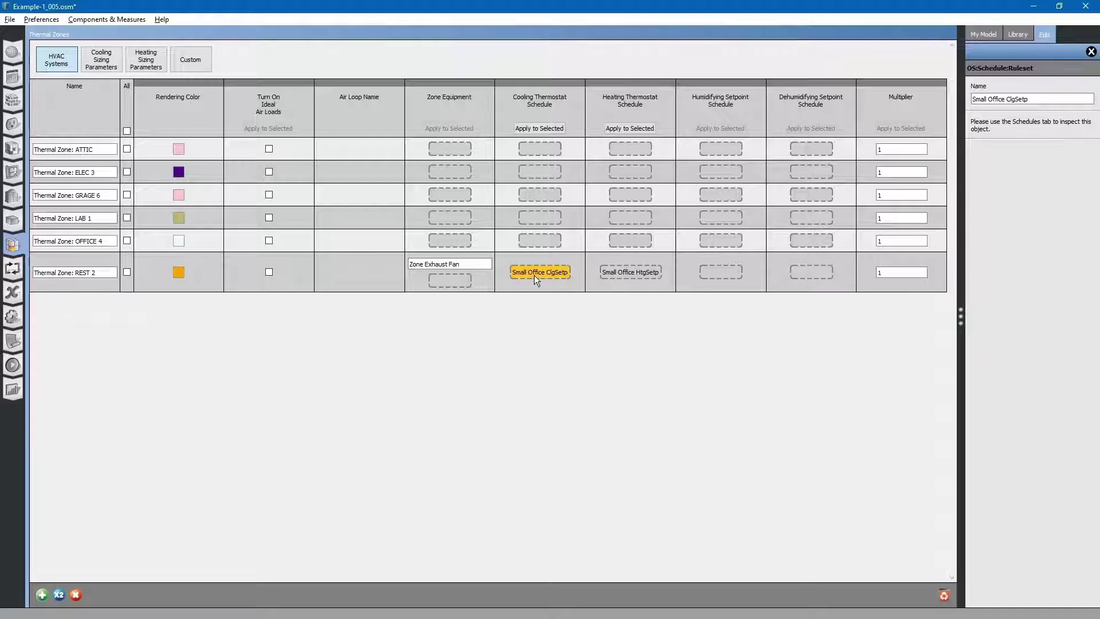
{"action": "left_click", "coordinate": [127, 240]}
{"action": "left_click", "coordinate": [127, 218]}
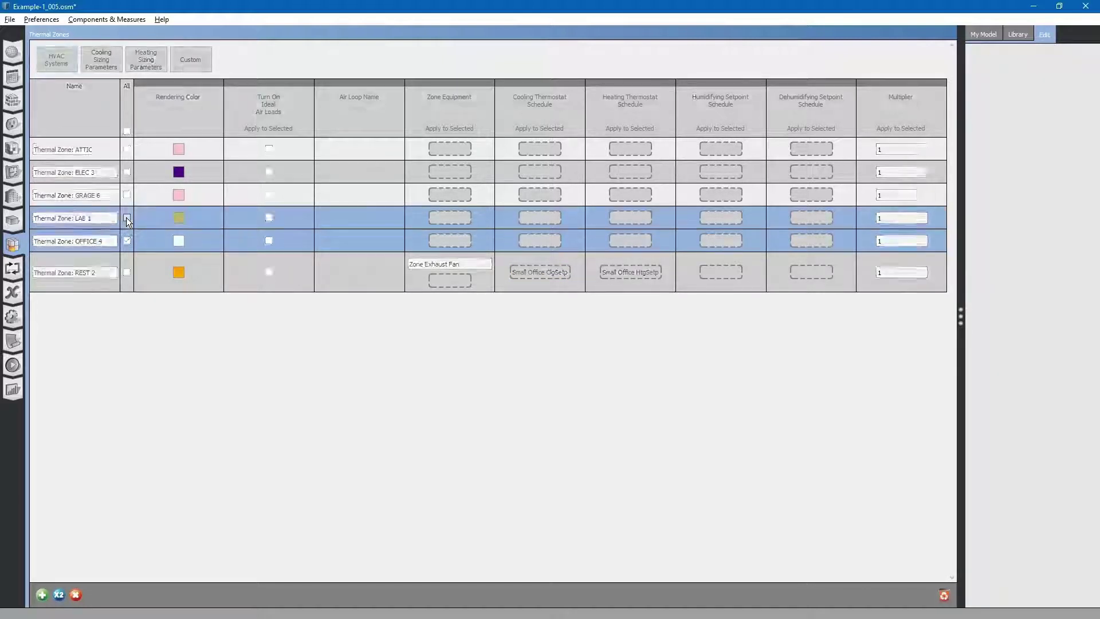
{"action": "left_click", "coordinate": [127, 195]}
{"action": "left_click", "coordinate": [127, 171]}
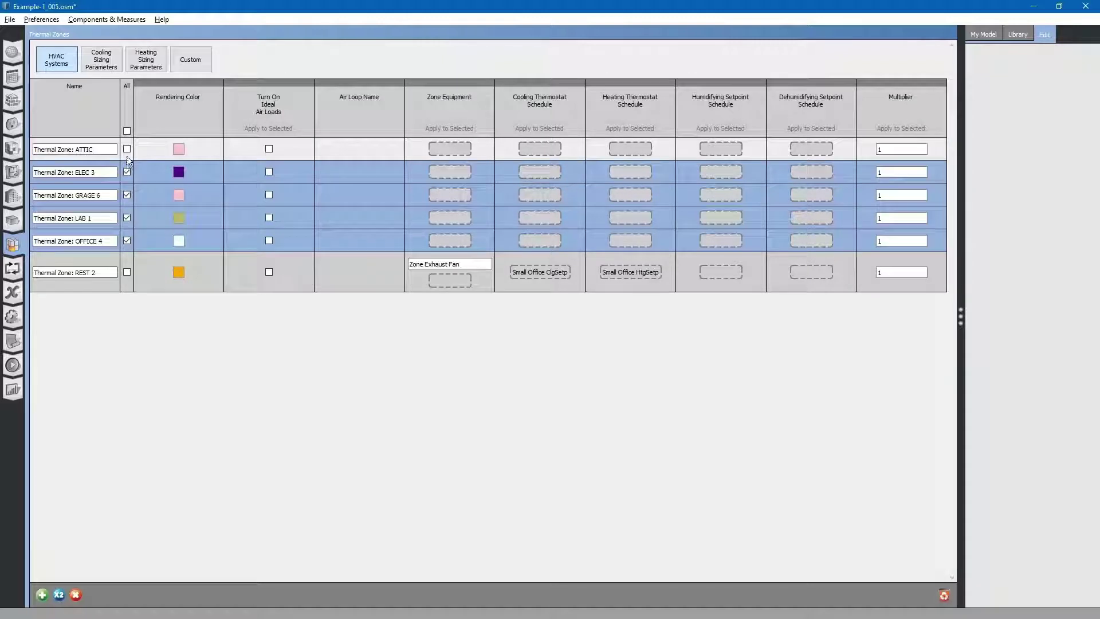
{"action": "left_click", "coordinate": [127, 148]}
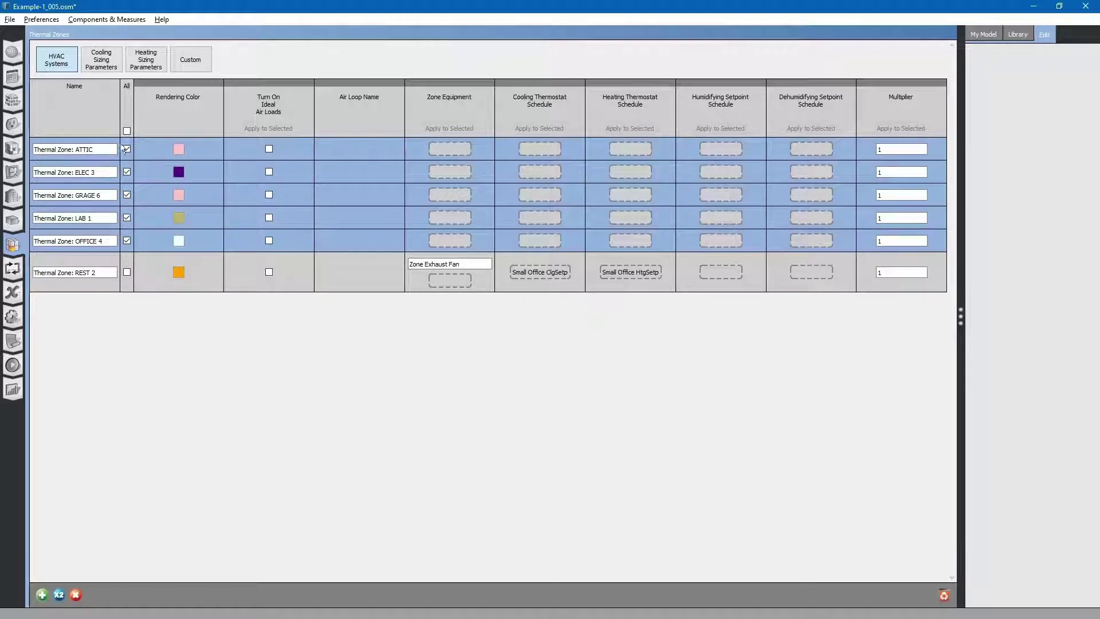
{"action": "left_click", "coordinate": [548, 272]}
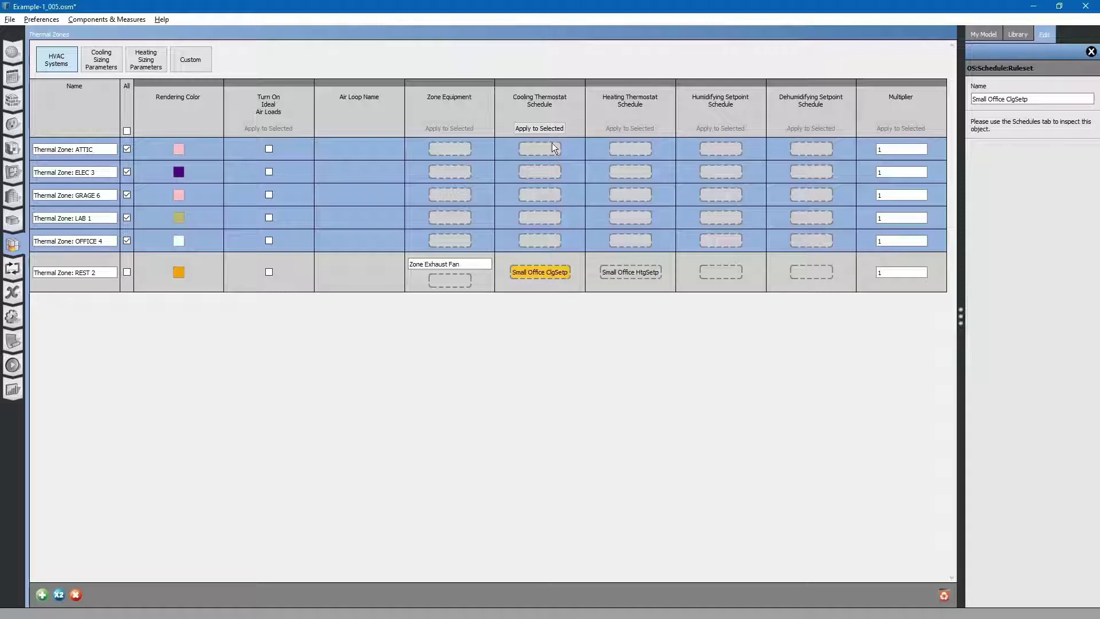
{"action": "left_click", "coordinate": [548, 128]}
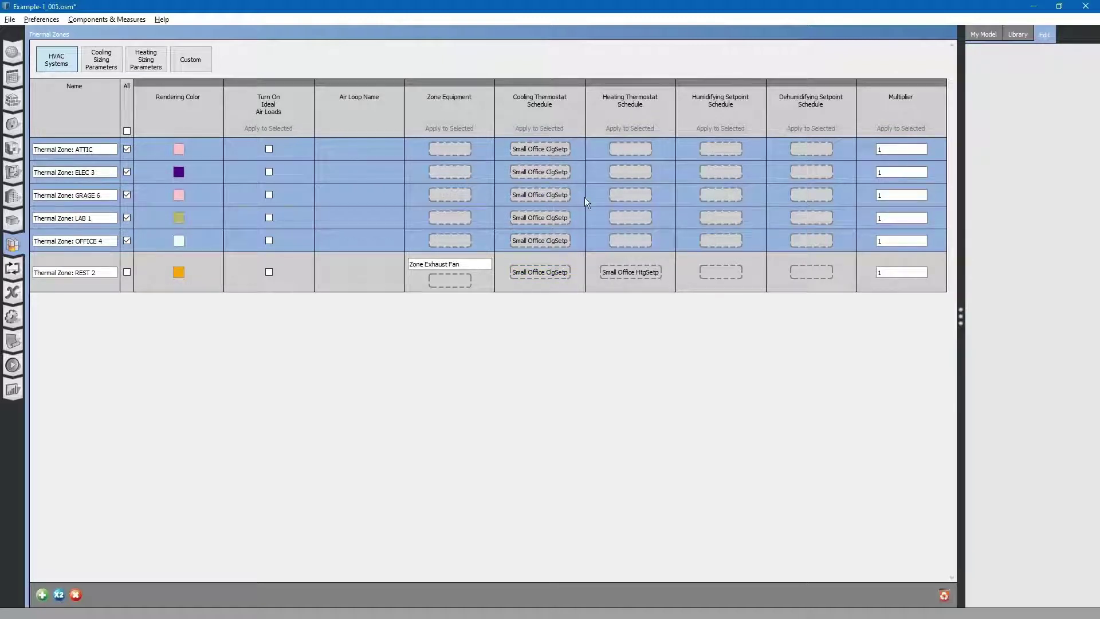
- Apply REST 2's Small Office HtgSetp heating thermostat schedule to the five selected zones, clear the zone selection and save the model
{"action": "left_click", "coordinate": [640, 271]}
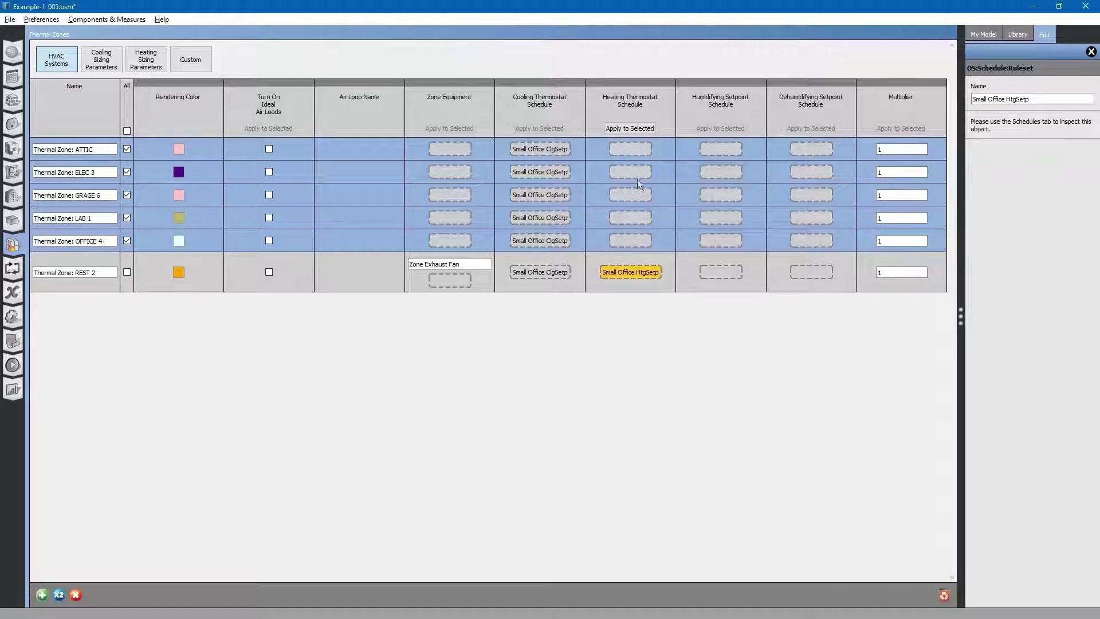
{"action": "left_click", "coordinate": [629, 128]}
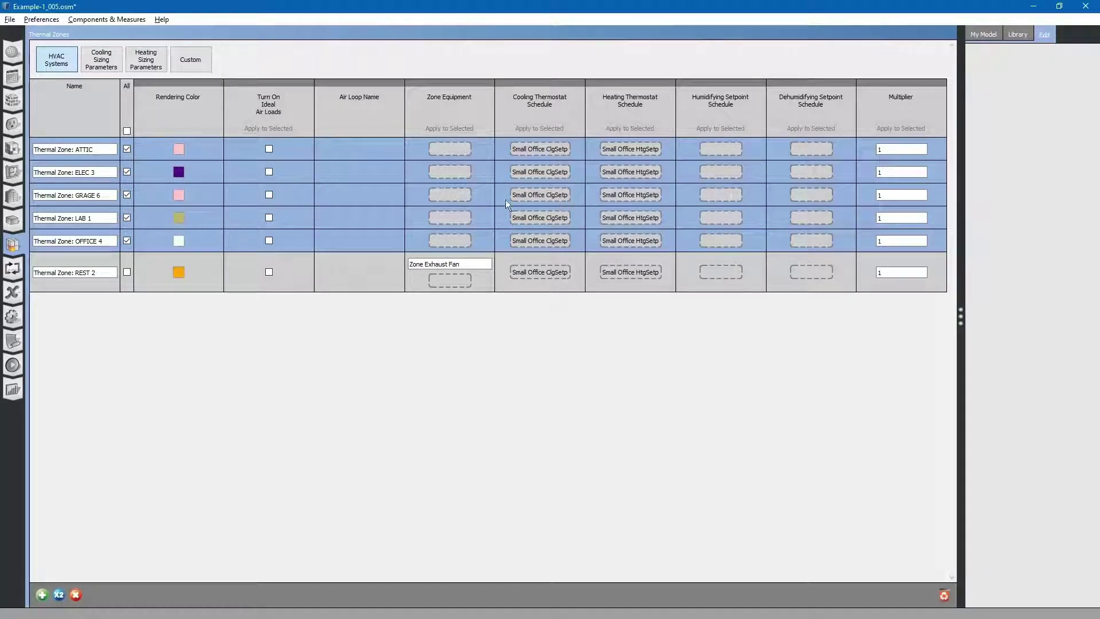
{"action": "left_click", "coordinate": [126, 131]}
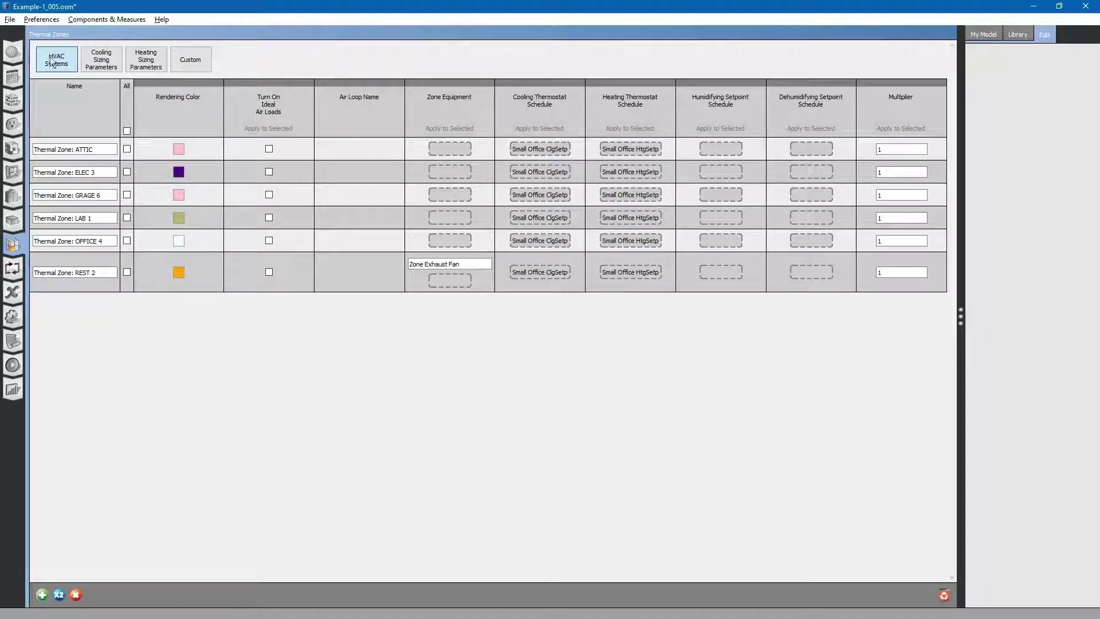
{"action": "left_click", "coordinate": [9, 19]}
{"action": "left_click", "coordinate": [33, 77]}
- Switch to Acrobat Reader, highlight step 30 about thermostat schedules and exhaust fans, and return to OpenStudio
{"action": "key", "text": "alt+Tab"}
{"action": "key", "text": "Tab"}
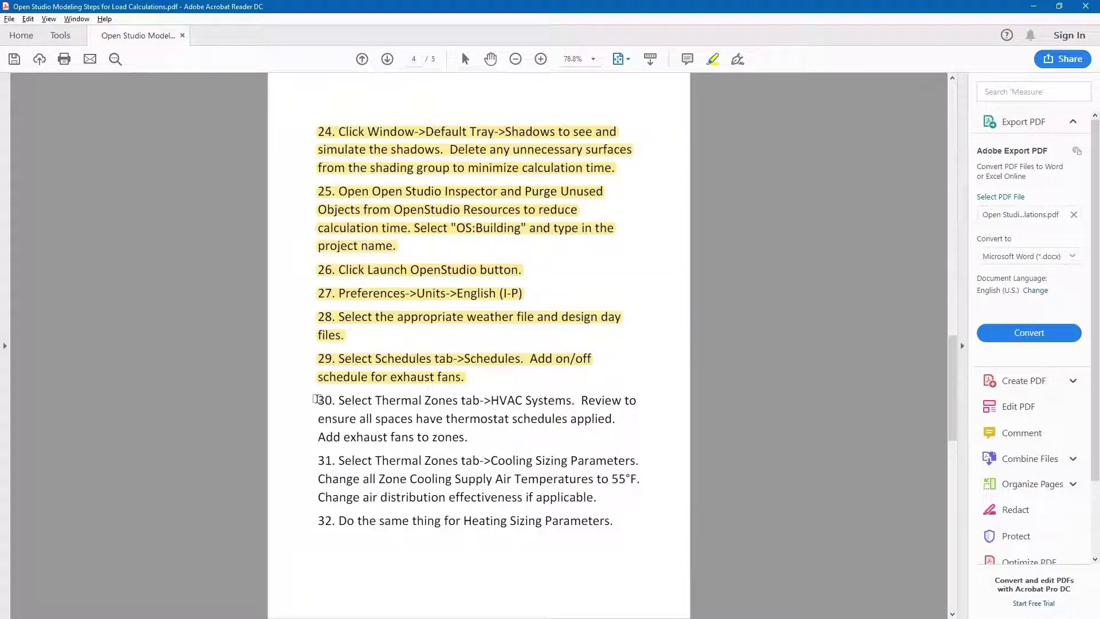
{"action": "left_click_drag", "start_coordinate": [315, 399], "coordinate": [468, 438]}
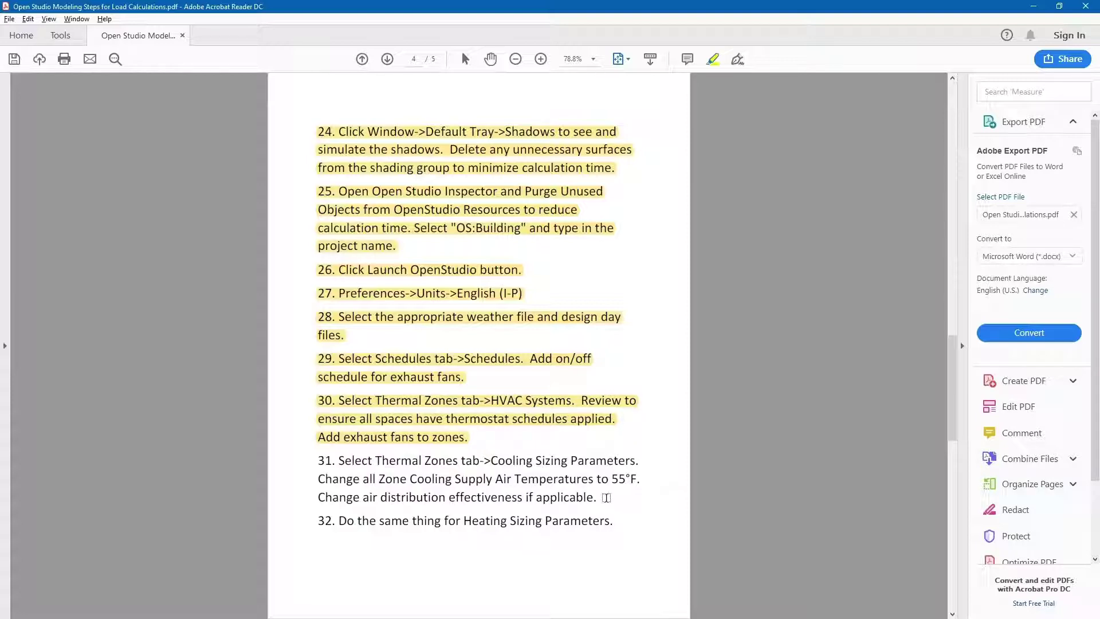
{"action": "key", "text": "alt+Tab"}
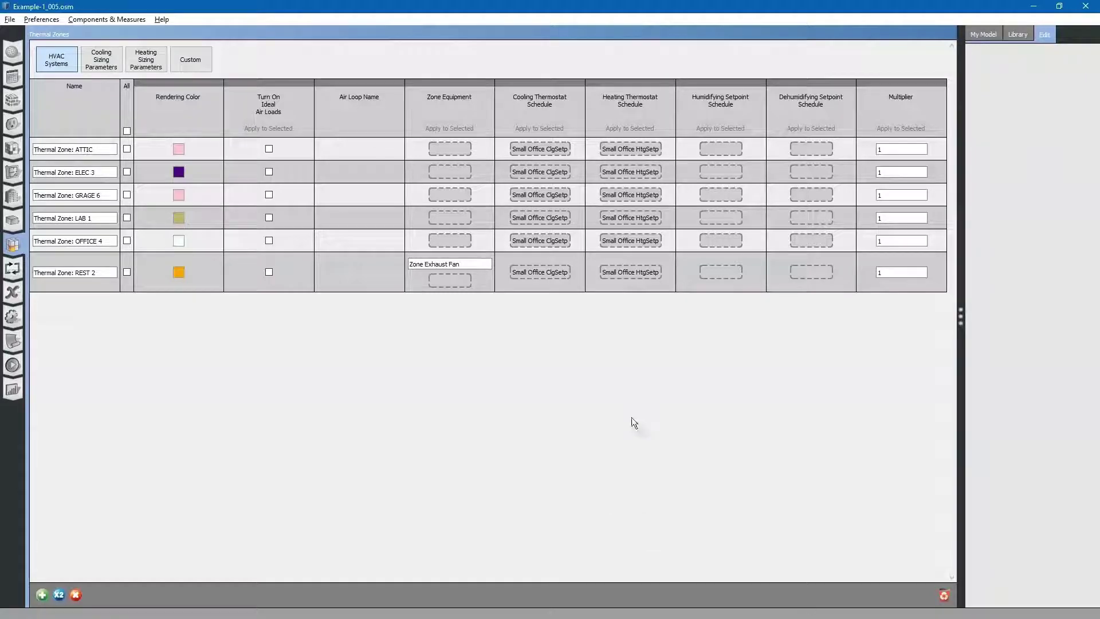
- In the cooling sizing parameters, set the ATTIC zone's cooling design supply air temperature to 55 °F
{"action": "left_click", "coordinate": [104, 60]}
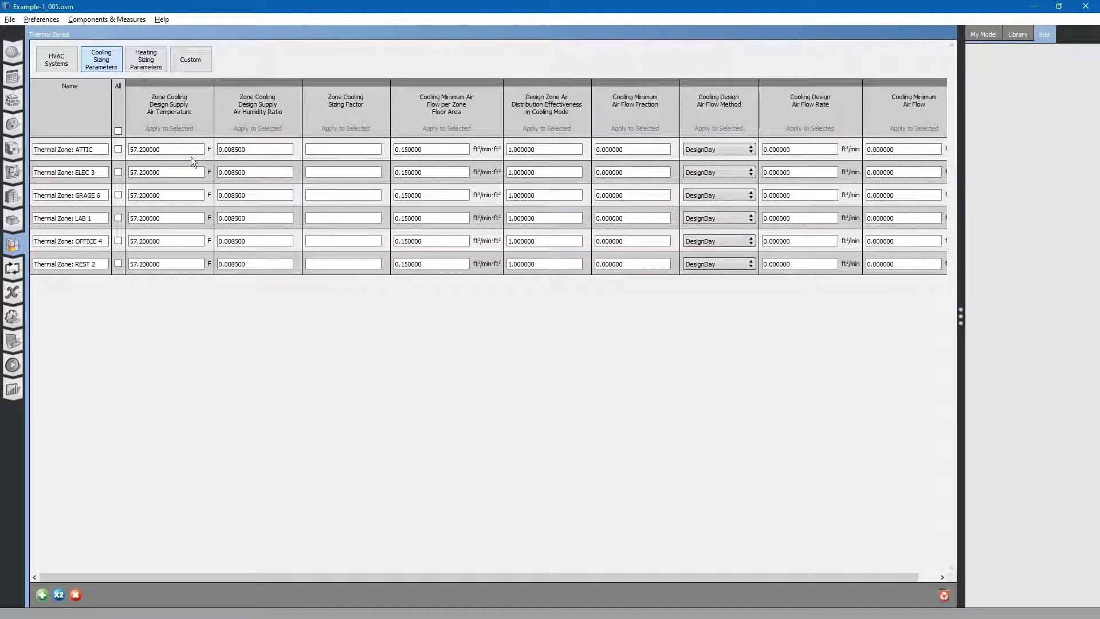
{"action": "left_click", "coordinate": [179, 150]}
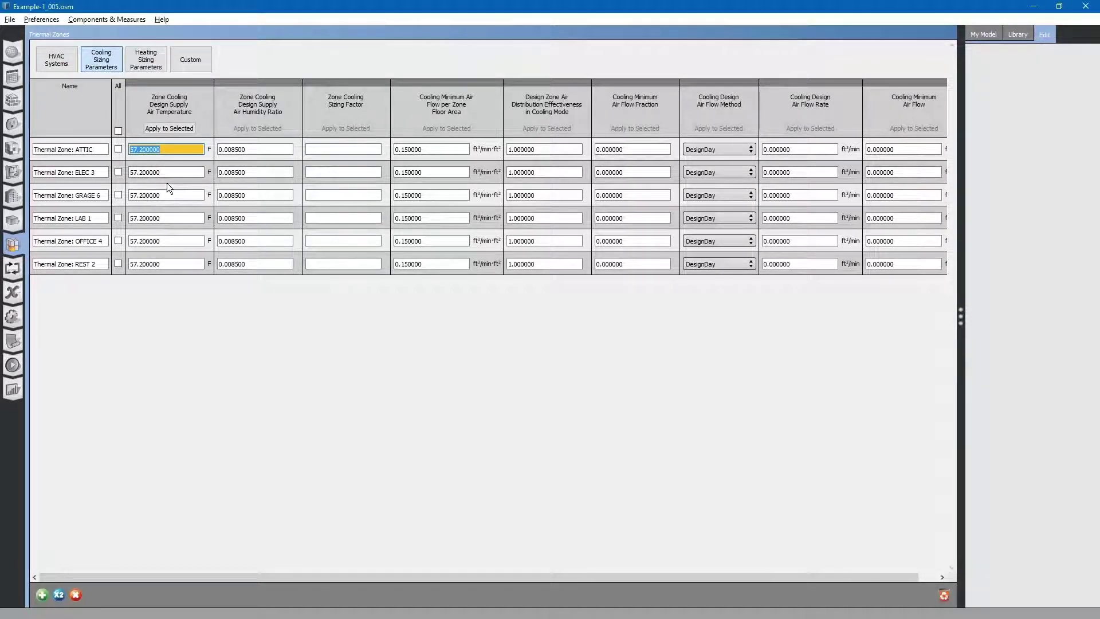
{"action": "type", "text": "55"}
- Apply ATTIC's cooling design supply air temperature to the ELEC 3, GRAGE 6, LAB 1, OFFICE 4 and REST 2 zones
{"action": "left_click", "coordinate": [119, 172]}
{"action": "left_click", "coordinate": [118, 195]}
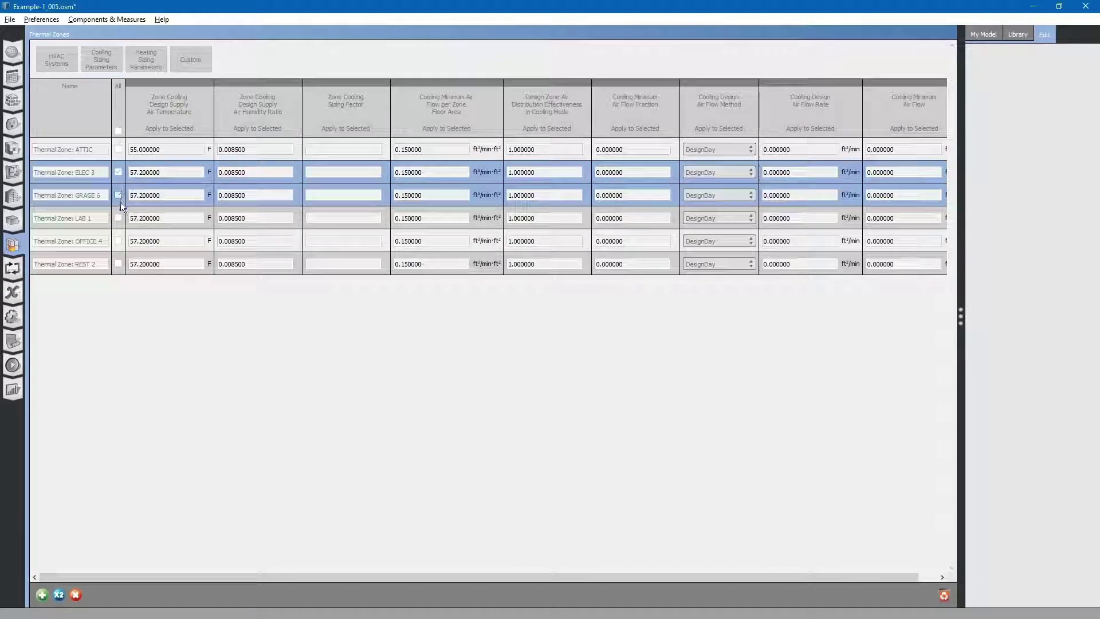
{"action": "left_click", "coordinate": [118, 218]}
{"action": "left_click", "coordinate": [119, 241]}
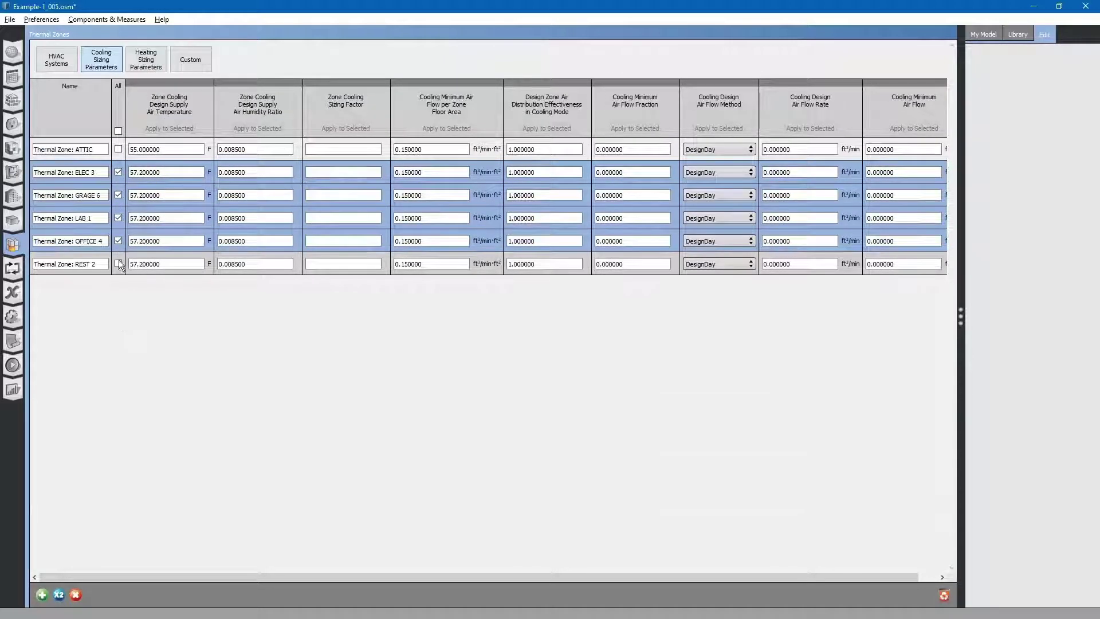
{"action": "left_click", "coordinate": [119, 264]}
{"action": "left_click", "coordinate": [158, 149]}
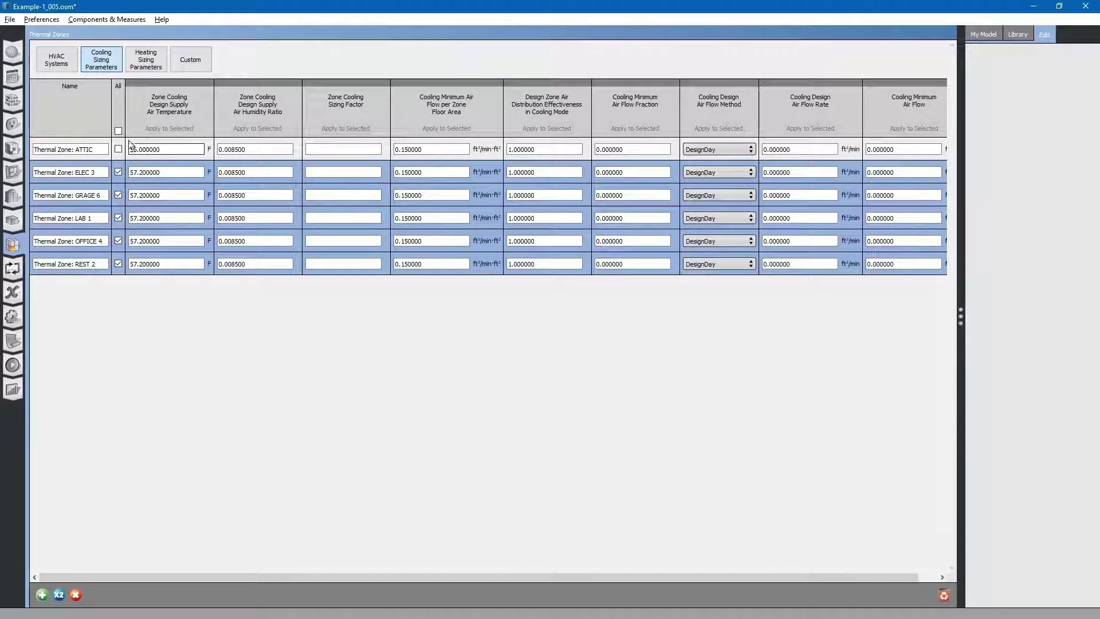
{"action": "left_click", "coordinate": [169, 129]}
{"action": "left_click", "coordinate": [175, 171]}
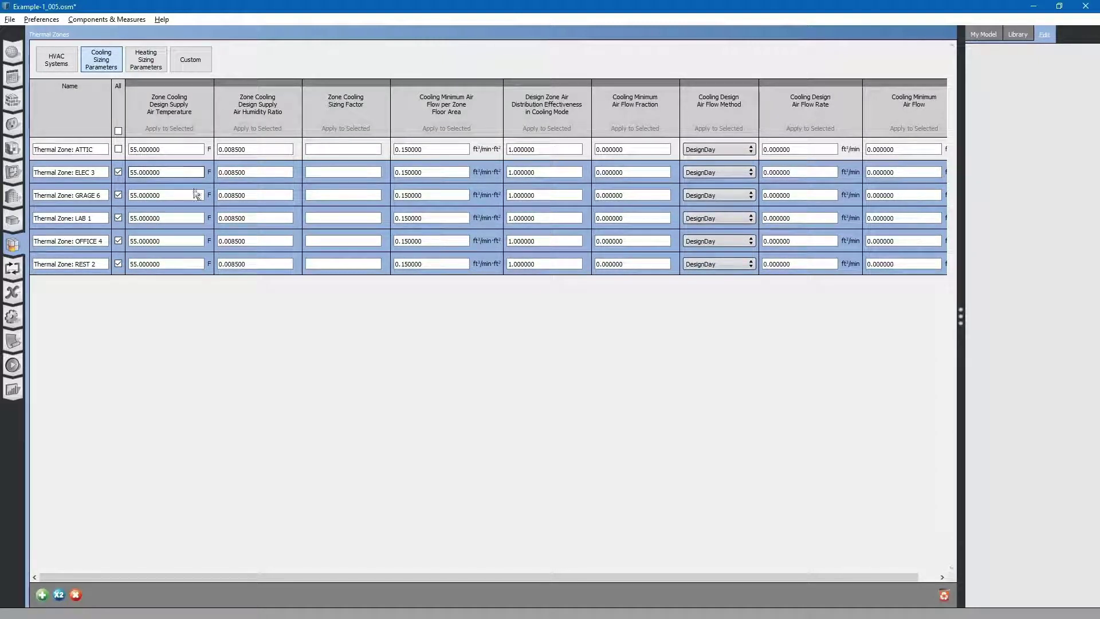
{"action": "left_click", "coordinate": [244, 217]}
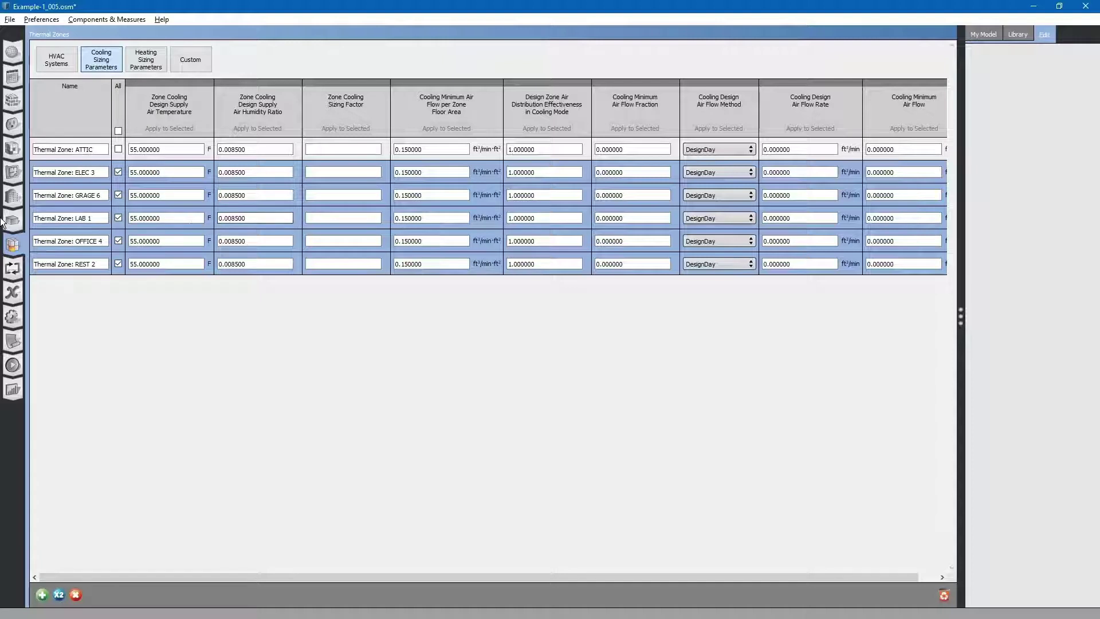
{"action": "left_click", "coordinate": [284, 200]}
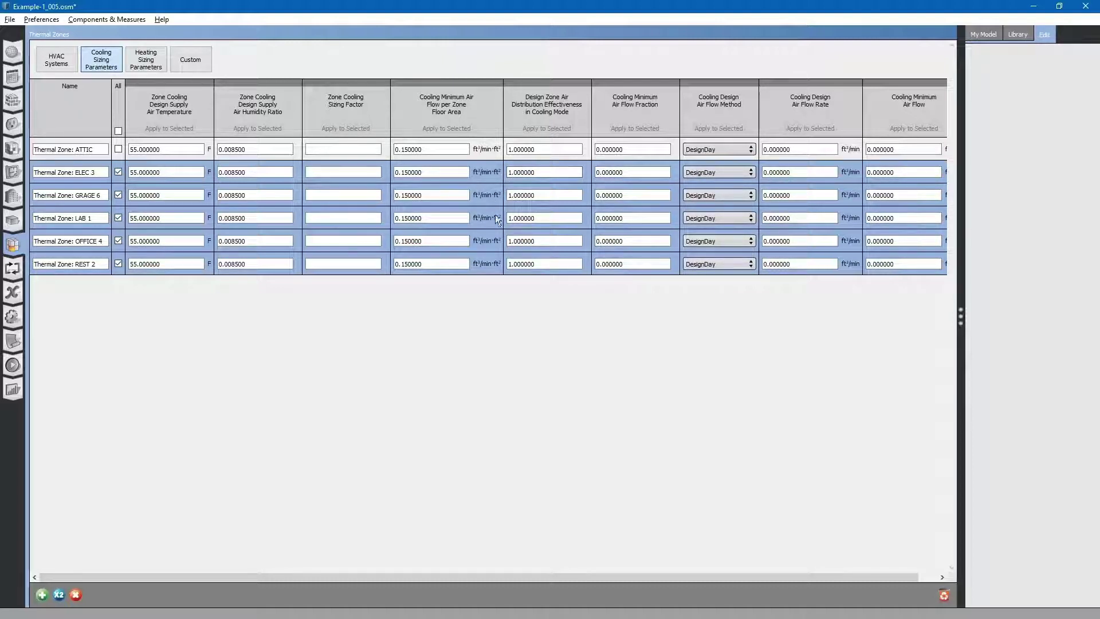
- Set ATTIC's design zone air distribution effectiveness in cooling mode to 0.8 and apply it to the five selected zones
{"action": "left_click", "coordinate": [340, 213]}
{"action": "left_click", "coordinate": [465, 222]}
{"action": "left_click", "coordinate": [550, 150]}
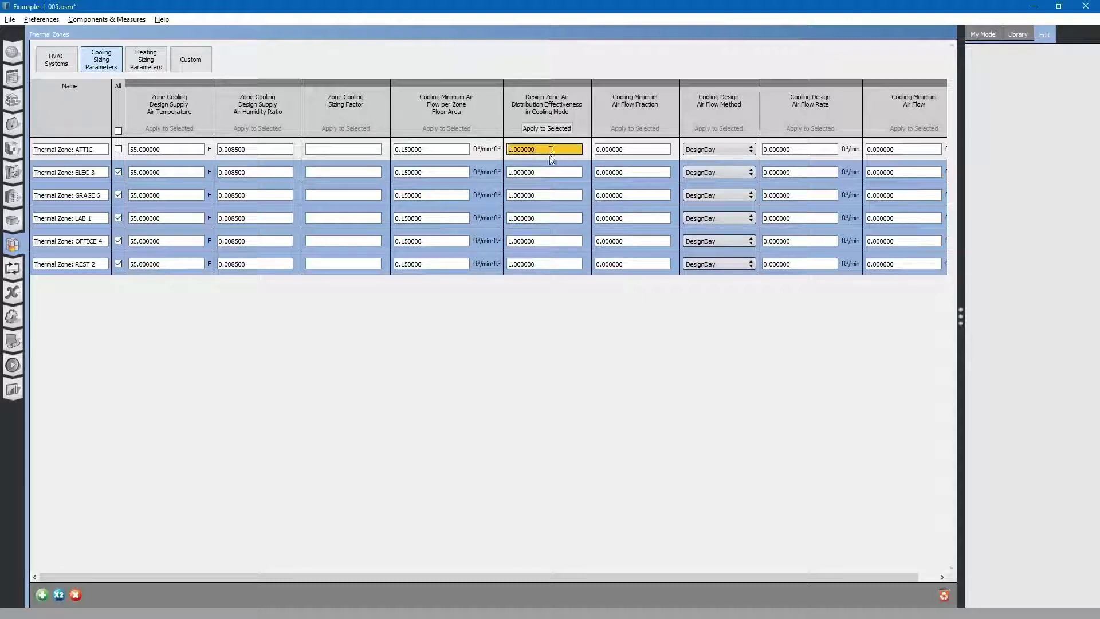
{"action": "key", "text": "Down"}
{"action": "left_click", "coordinate": [546, 149]}
{"action": "double_click", "coordinate": [543, 149]}
{"action": "type", "text": ".8"}
{"action": "left_click", "coordinate": [544, 171]}
{"action": "left_click", "coordinate": [544, 172]}
{"action": "left_click", "coordinate": [542, 151]}
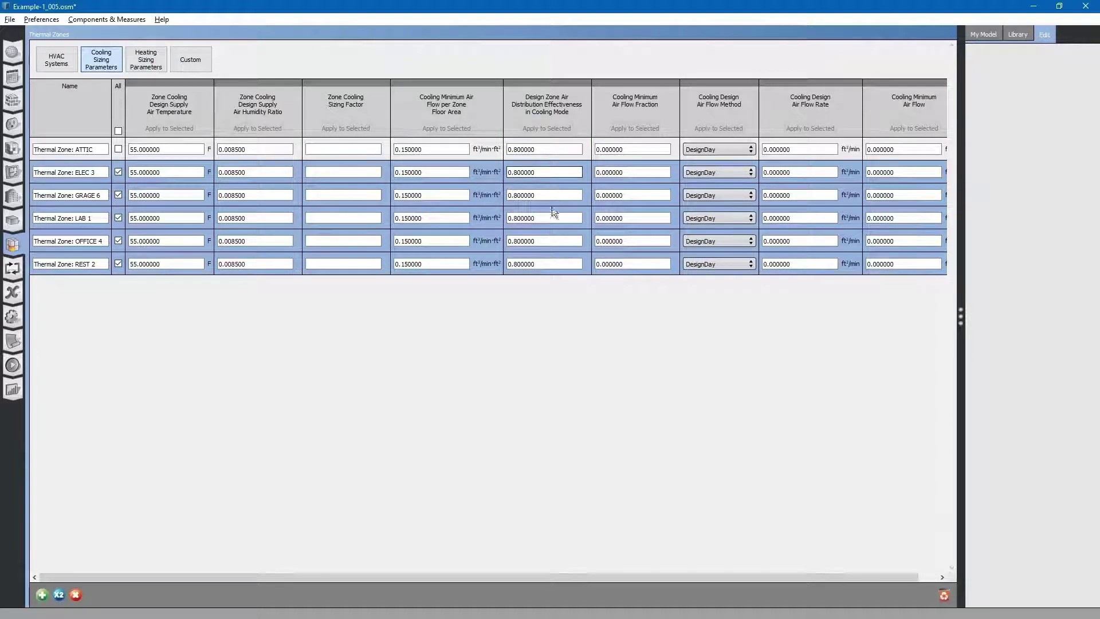
- In the heating sizing parameters, set the ATTIC zone's heating design supply air temperature to 90 °F
{"action": "left_click", "coordinate": [149, 58]}
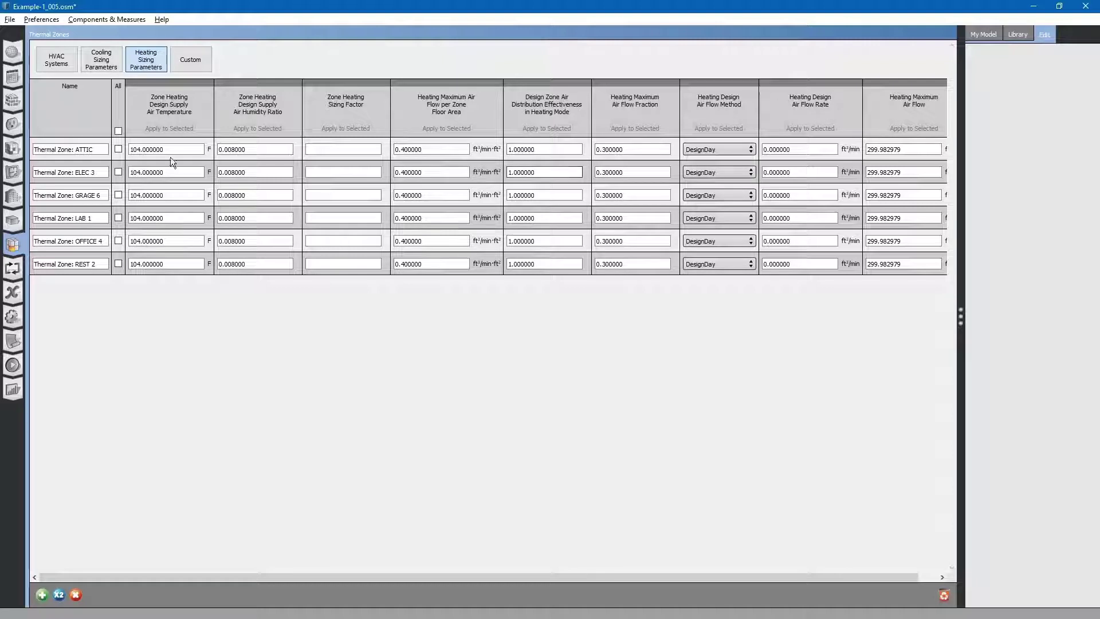
{"action": "left_click", "coordinate": [187, 149]}
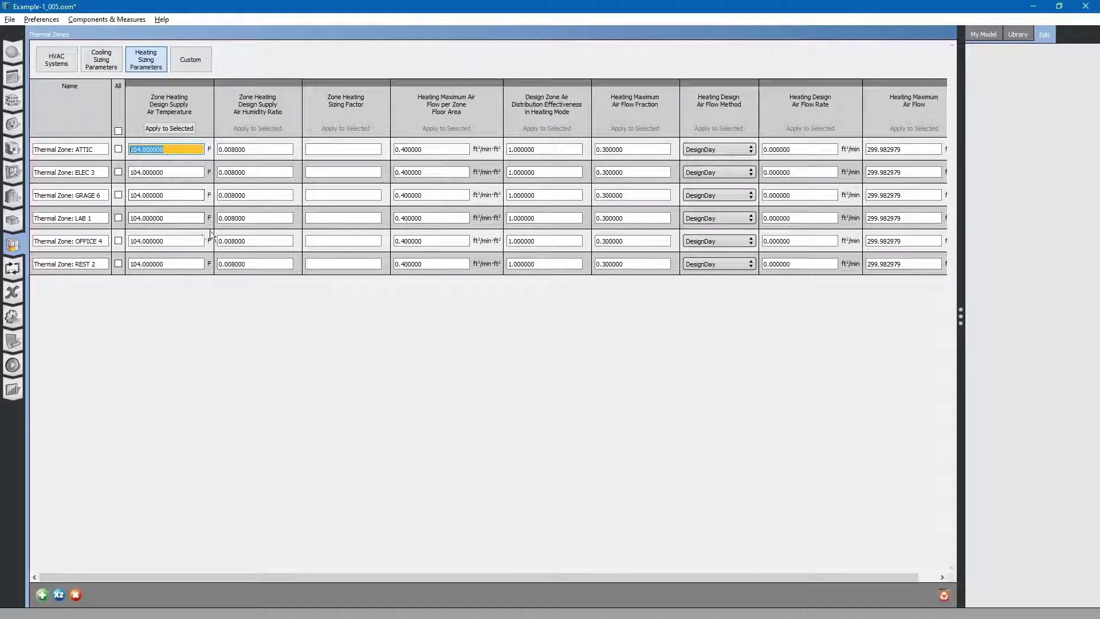
{"action": "type", "text": "90"}
- Apply ATTIC's heating design supply air temperature to the ELEC 3, GRAGE 6, LAB 1, OFFICE 4 and REST 2 zones
{"action": "left_click", "coordinate": [118, 172]}
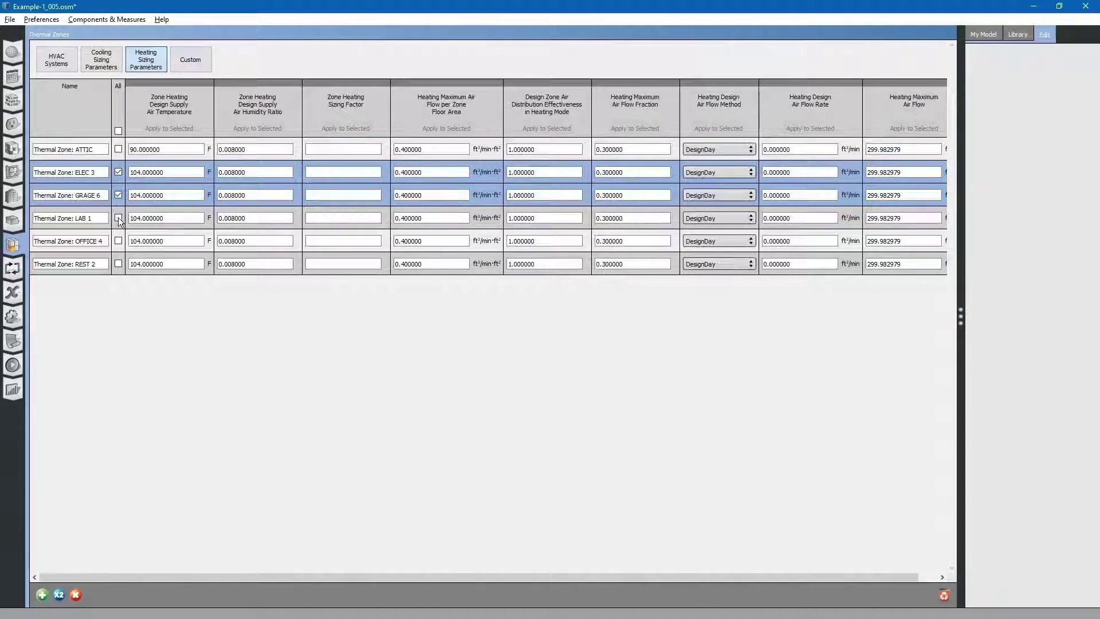
{"action": "left_click", "coordinate": [118, 217]}
{"action": "left_click", "coordinate": [119, 241]}
{"action": "left_click", "coordinate": [119, 263]}
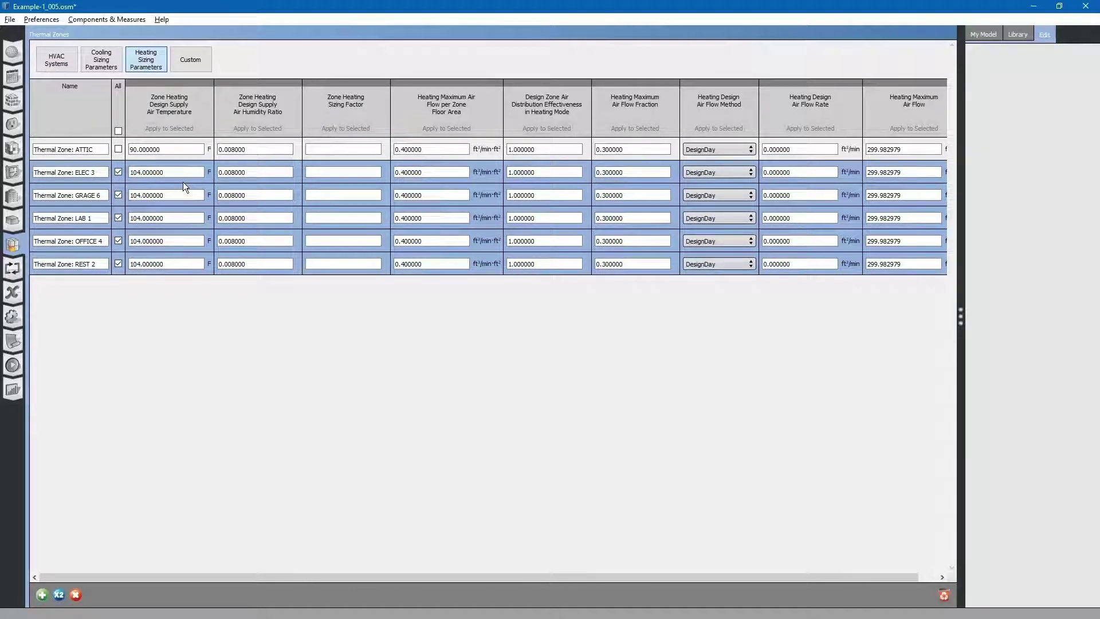
{"action": "left_click", "coordinate": [181, 150]}
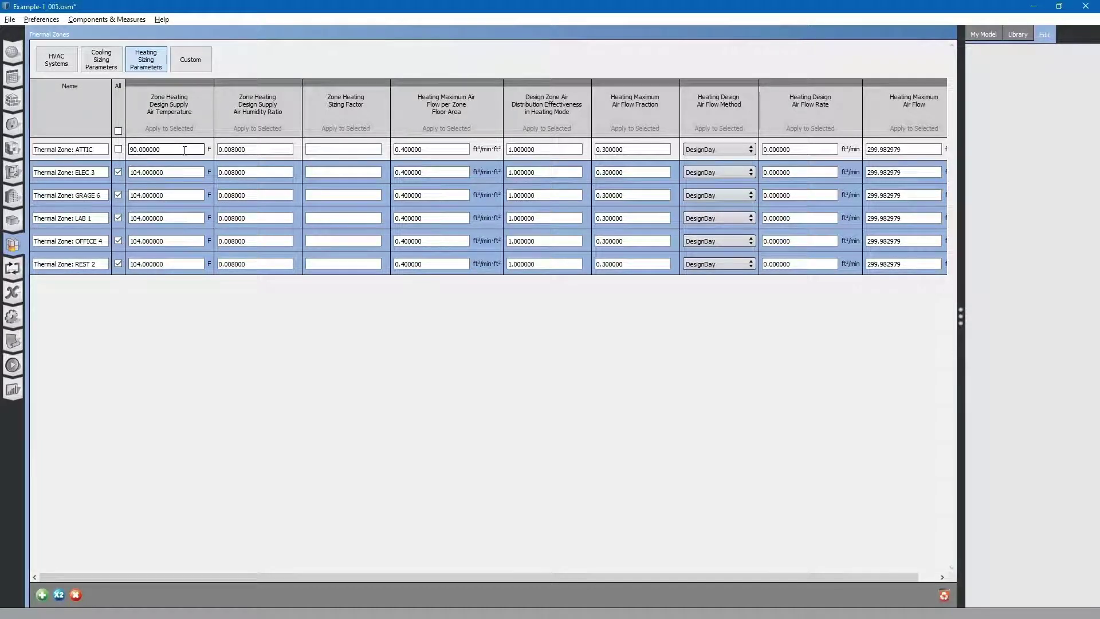
{"action": "left_click", "coordinate": [184, 151]}
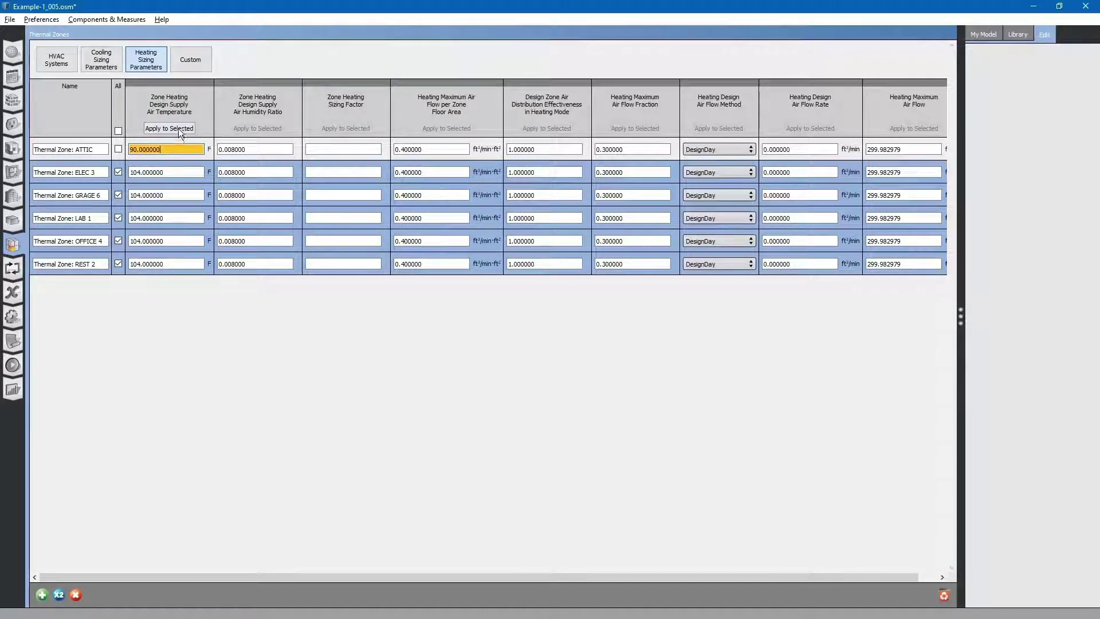
{"action": "left_click", "coordinate": [178, 129]}
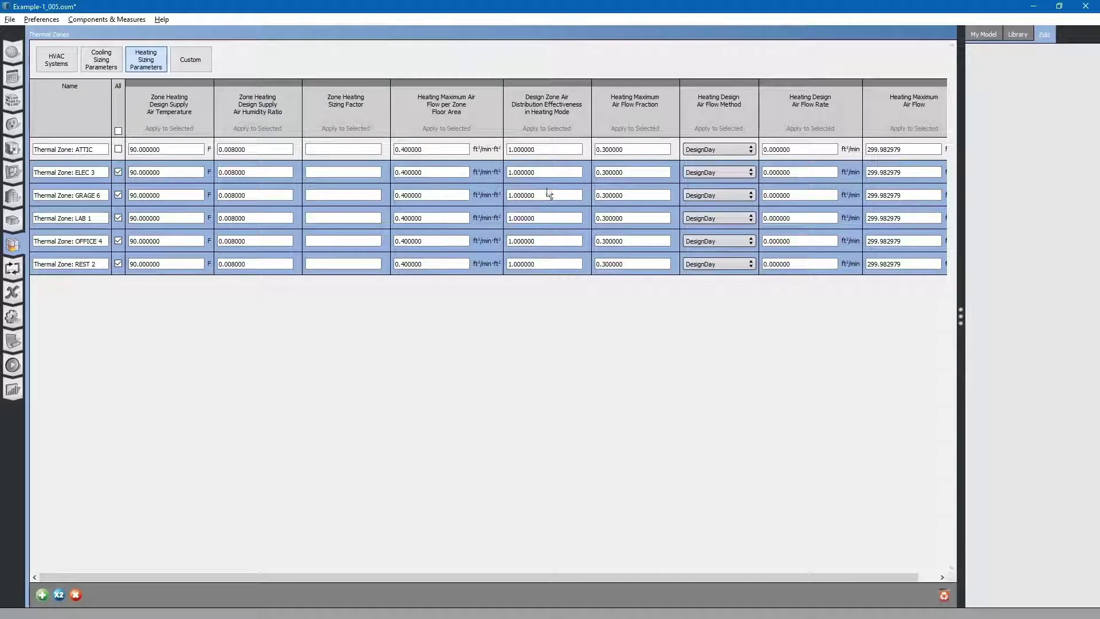
- Set ATTIC's design zone air distribution effectiveness in heating mode to 0.8 and apply it to the five selected zones
{"action": "left_click", "coordinate": [546, 149]}
{"action": "triple_click", "coordinate": [547, 149]}
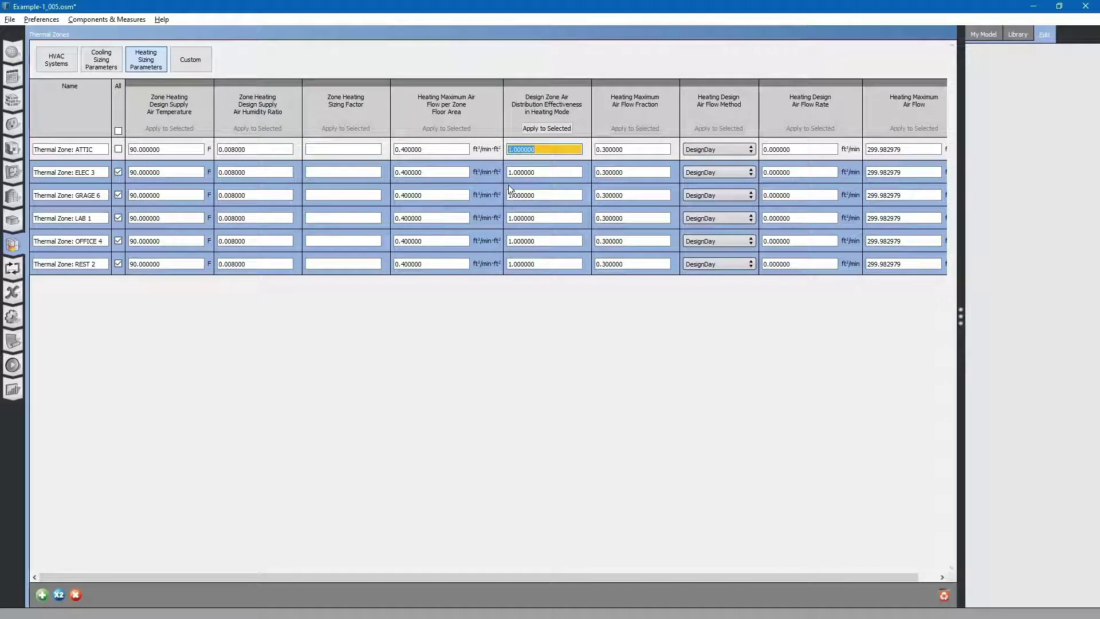
{"action": "type", "text": ".8"}
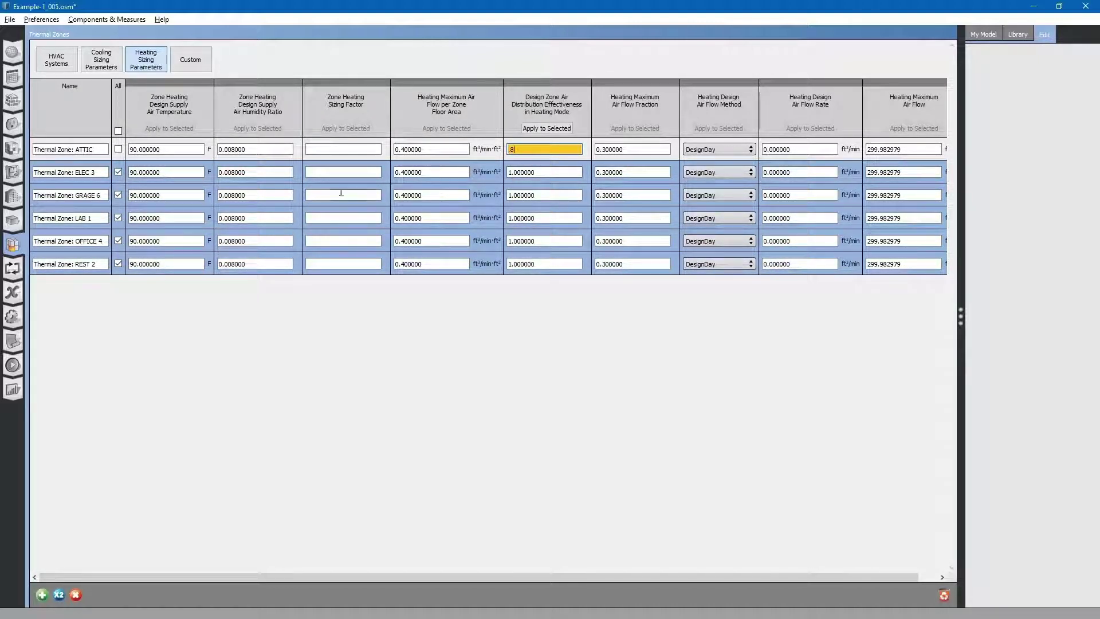
{"action": "left_click", "coordinate": [551, 128]}
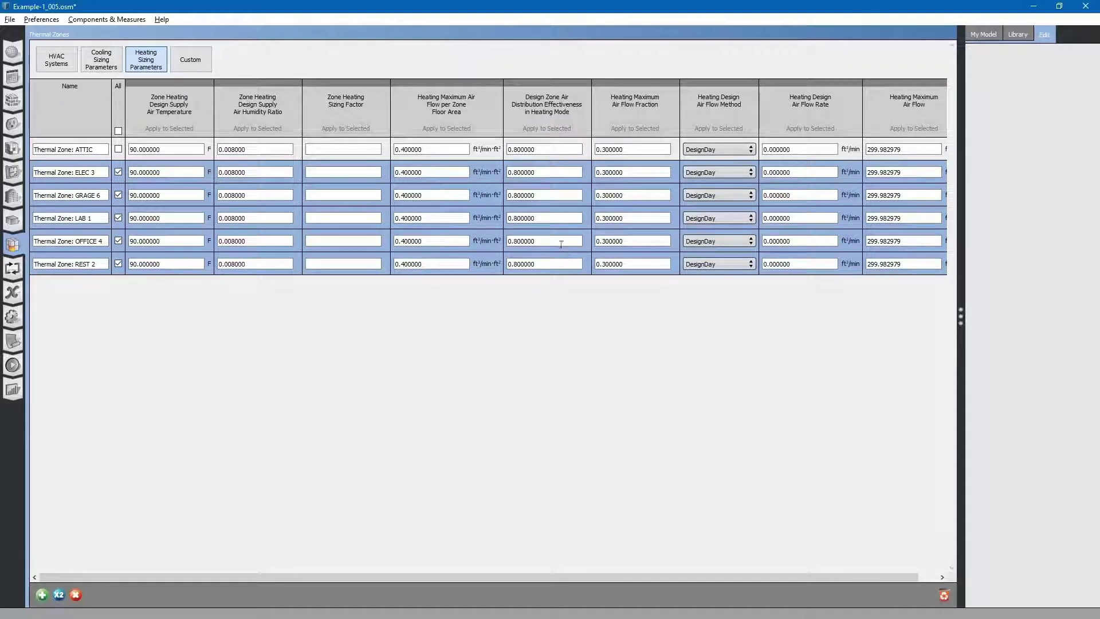
- Return to the thermal zones' HVAC systems view and save the model
{"action": "left_click", "coordinate": [58, 61]}
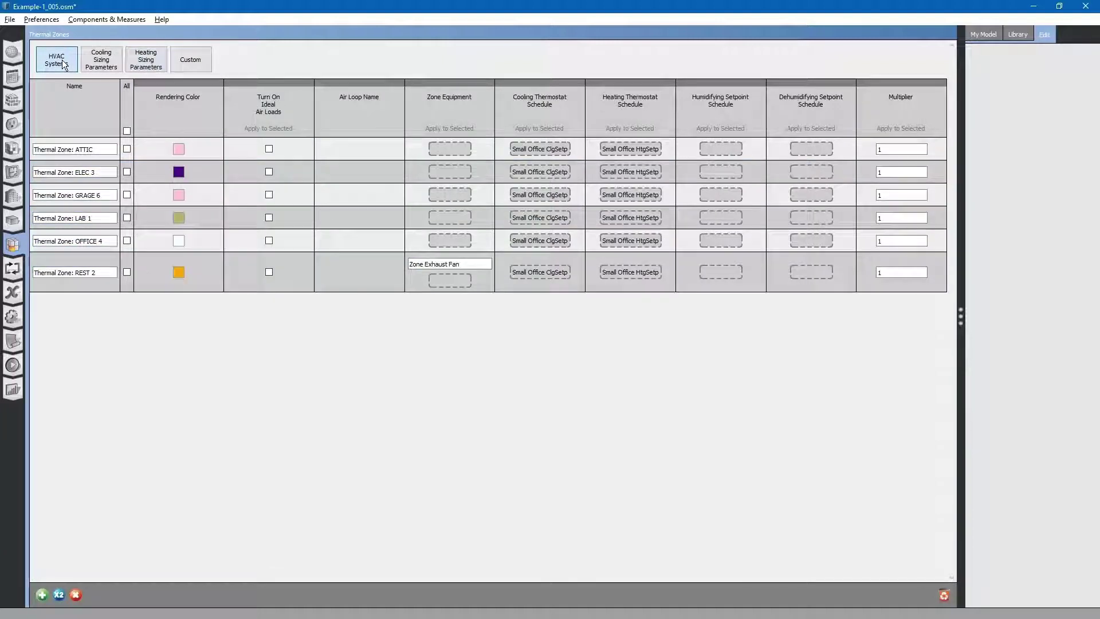
{"action": "left_click", "coordinate": [9, 20]}
{"action": "left_click", "coordinate": [29, 76]}
- Switch to Acrobat Reader, highlight steps 31 and 32 about cooling and heating sizing parameters, check the following page, and return to OpenStudio
{"action": "key", "text": "alt+Tab"}
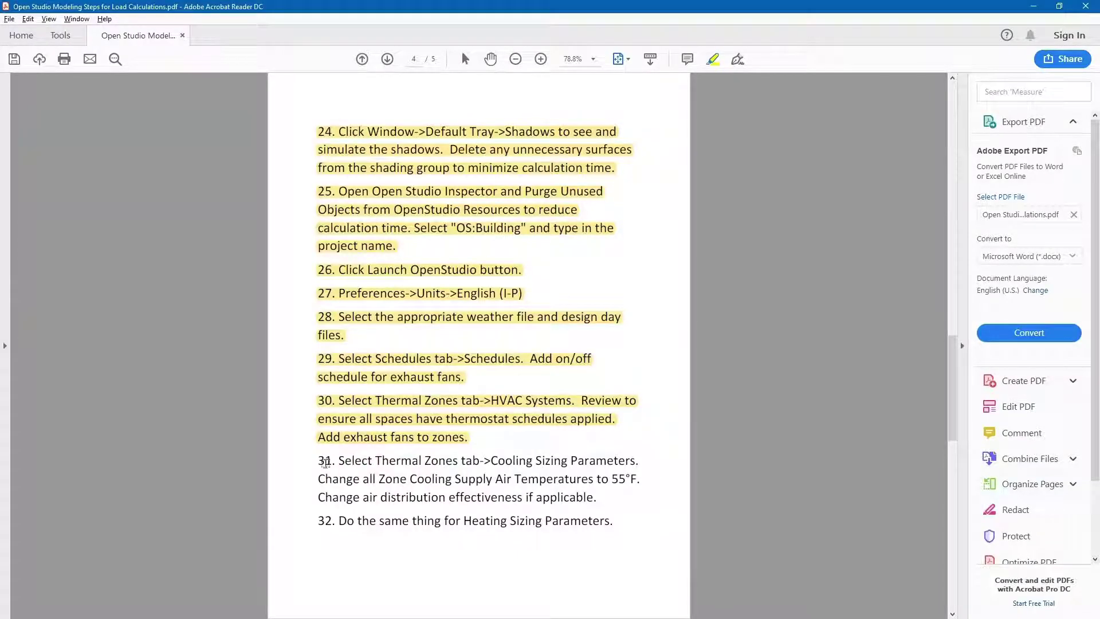
{"action": "left_click_drag", "start_coordinate": [319, 461], "coordinate": [597, 498]}
{"action": "left_click_drag", "start_coordinate": [319, 521], "coordinate": [601, 530]}
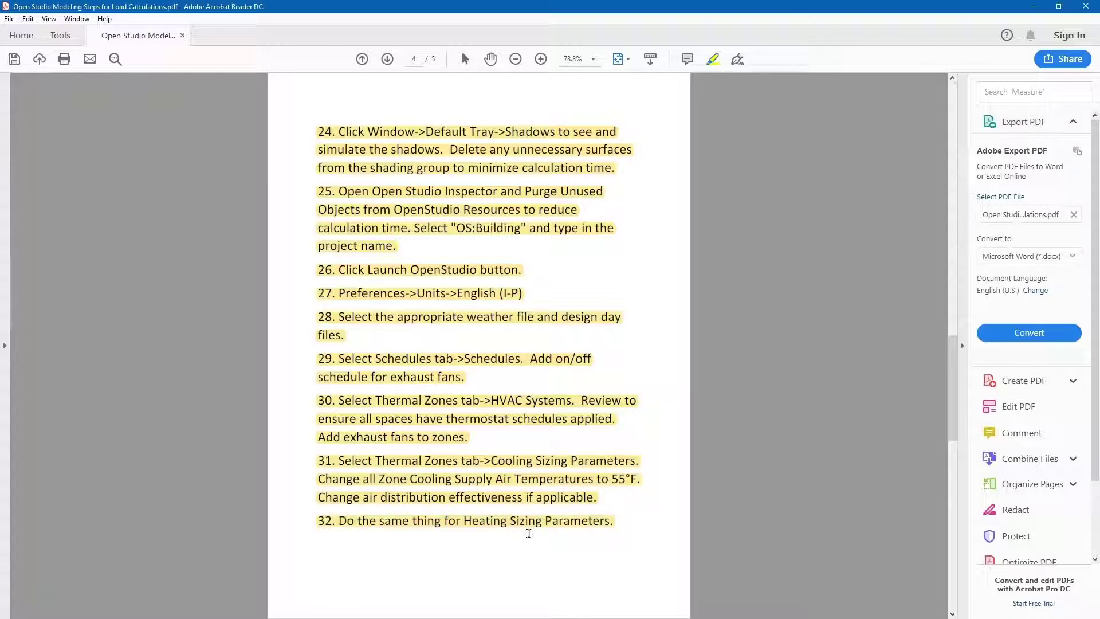
{"action": "scroll", "coordinate": [528, 527], "scroll_direction": "down", "scroll_amount": 1}
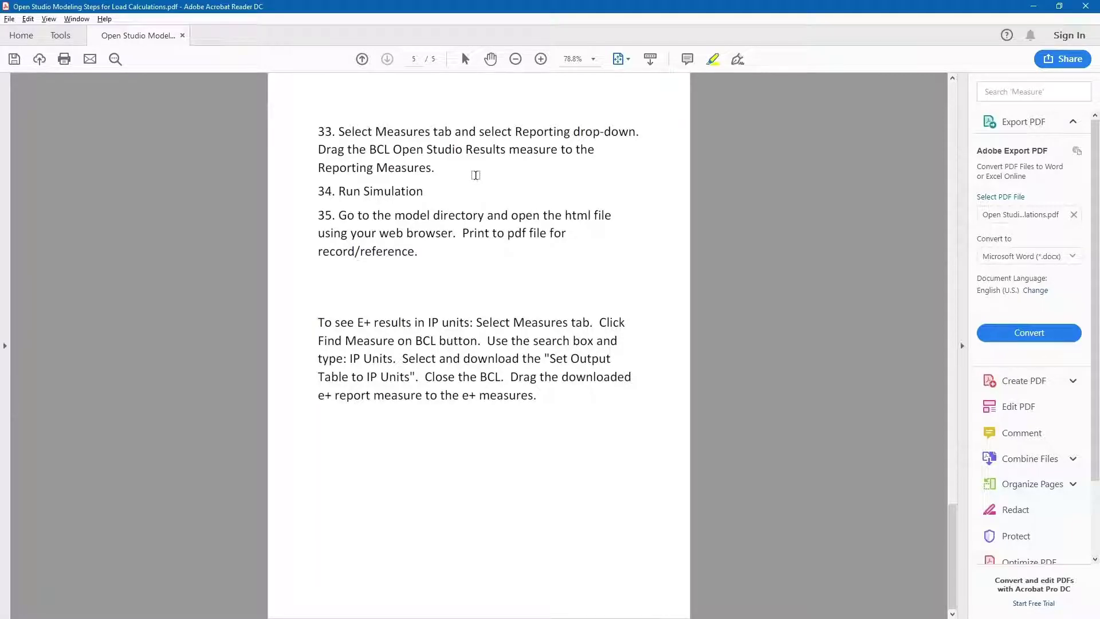
{"action": "key", "text": "alt+Tab"}
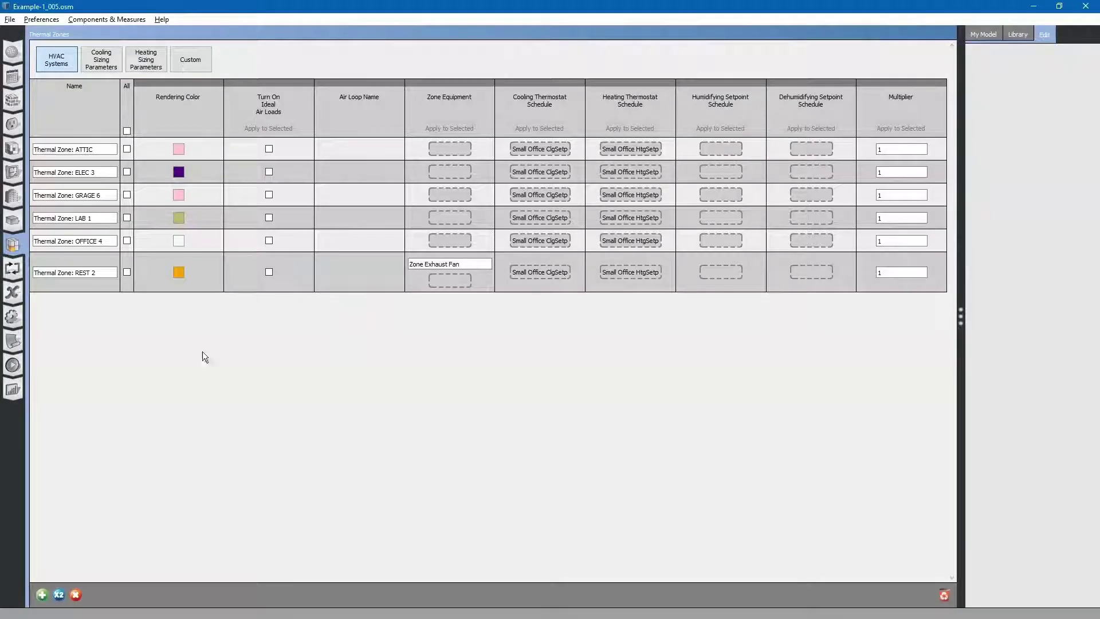
- Go to the project's measures, expand the library's Reporting QAQC category and open the online BCL
{"action": "left_click", "coordinate": [13, 341]}
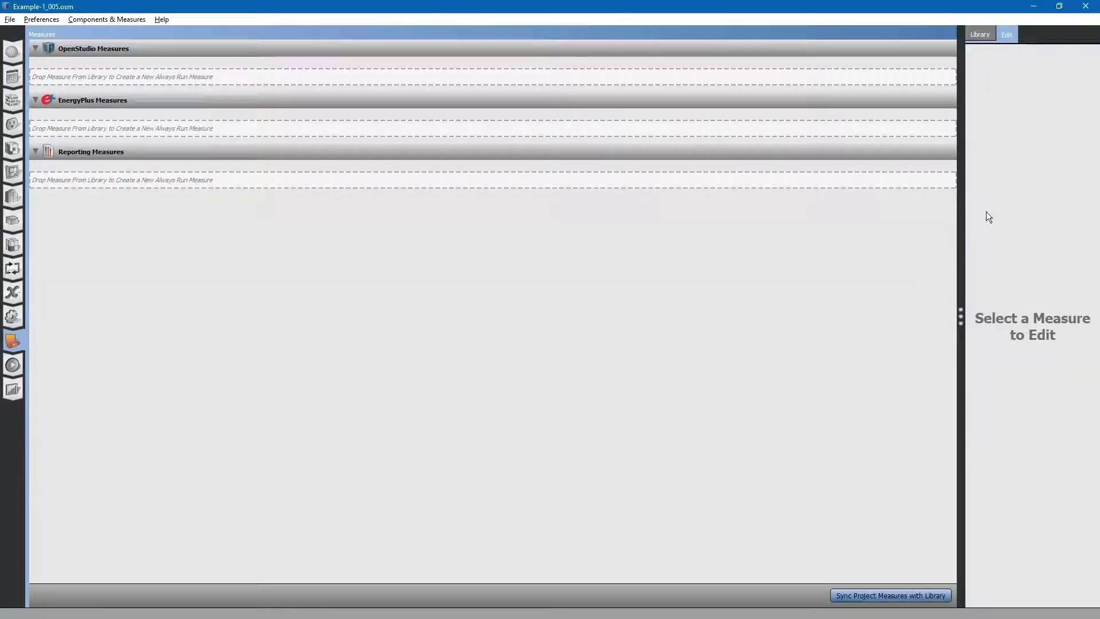
{"action": "left_click", "coordinate": [985, 33]}
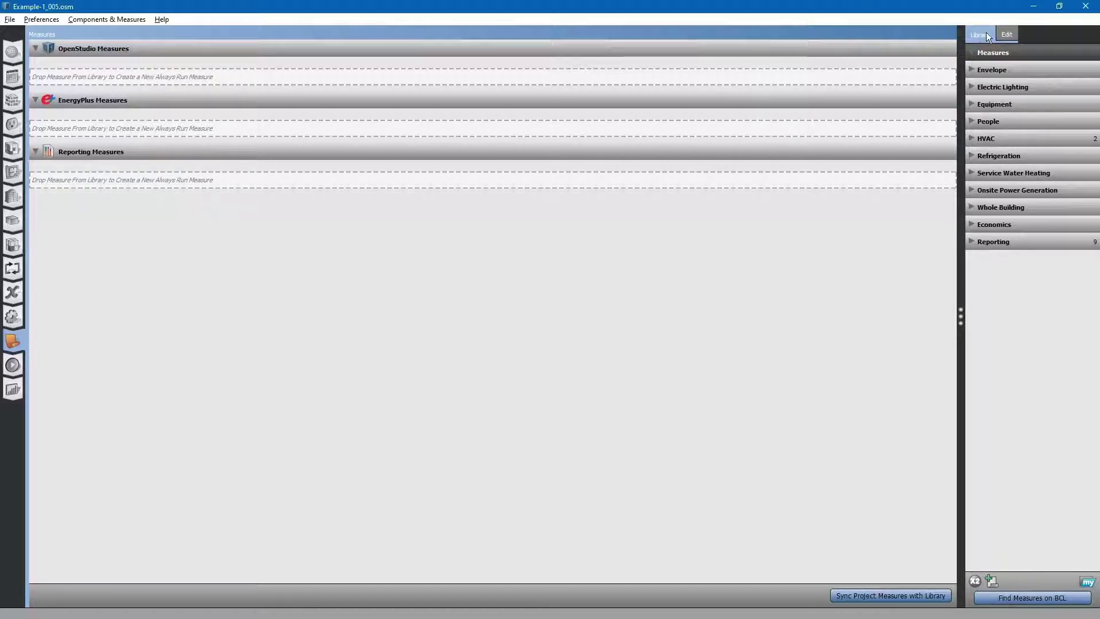
{"action": "left_click", "coordinate": [972, 242]}
{"action": "left_click", "coordinate": [978, 259]}
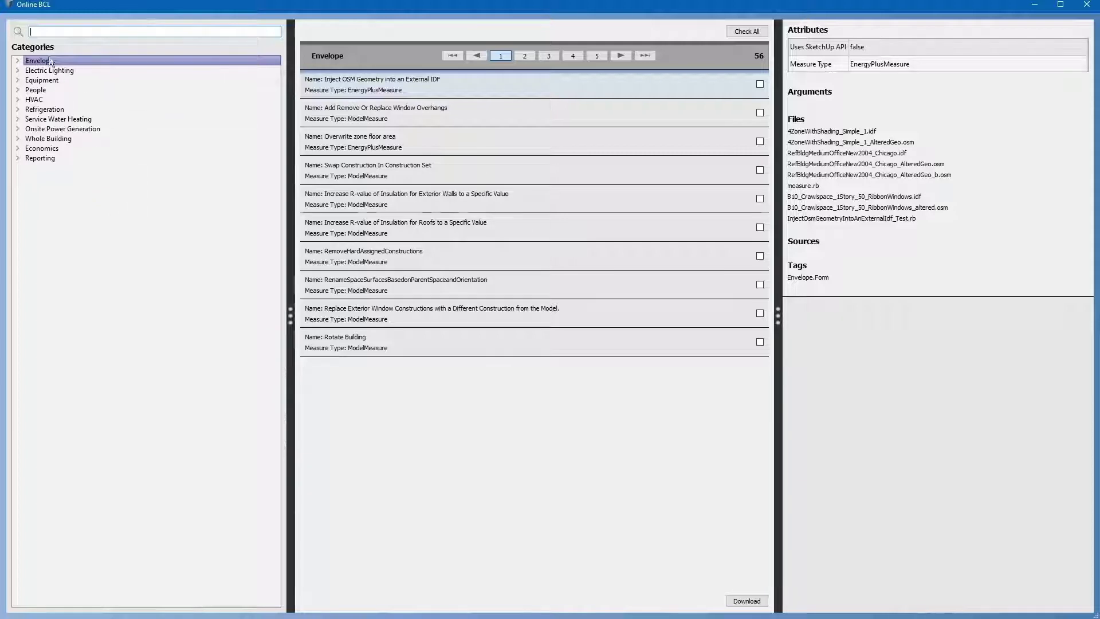
- Search the online BCL's Reporting QAQC category for OPENSTUDIO and check the OpenStudio Results measure
{"action": "left_click", "coordinate": [18, 157]}
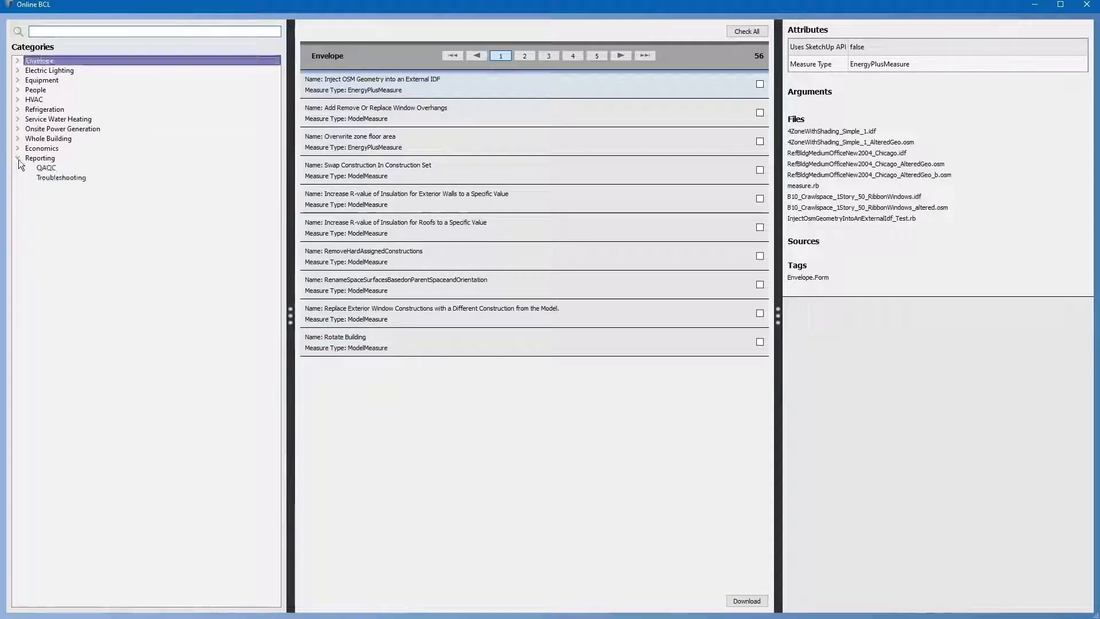
{"action": "left_click", "coordinate": [42, 167]}
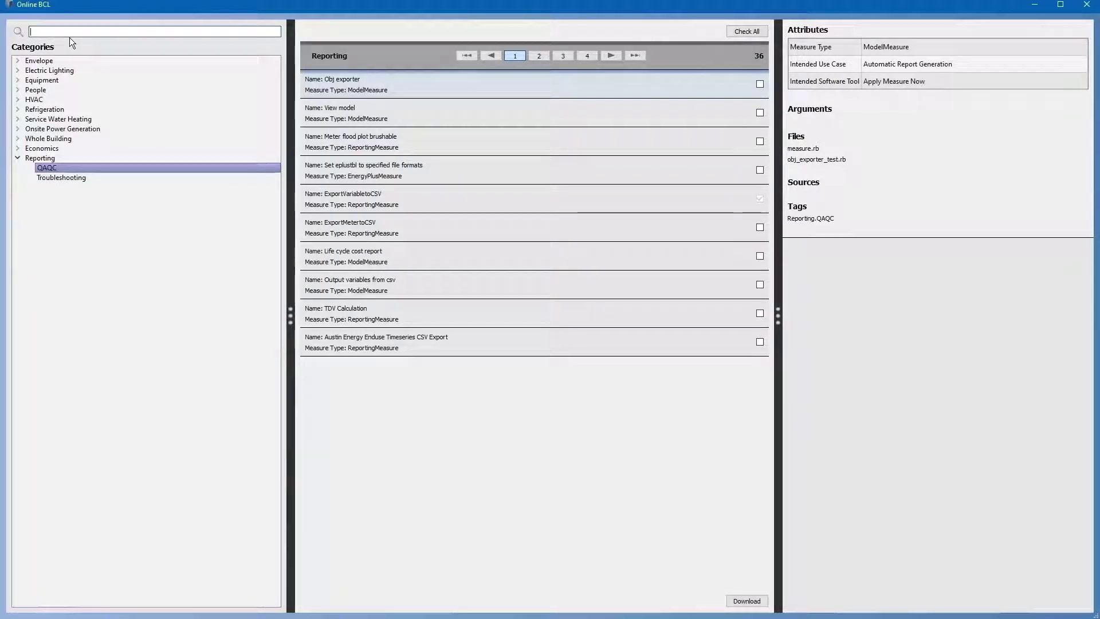
{"action": "type", "text": "OPENS"}
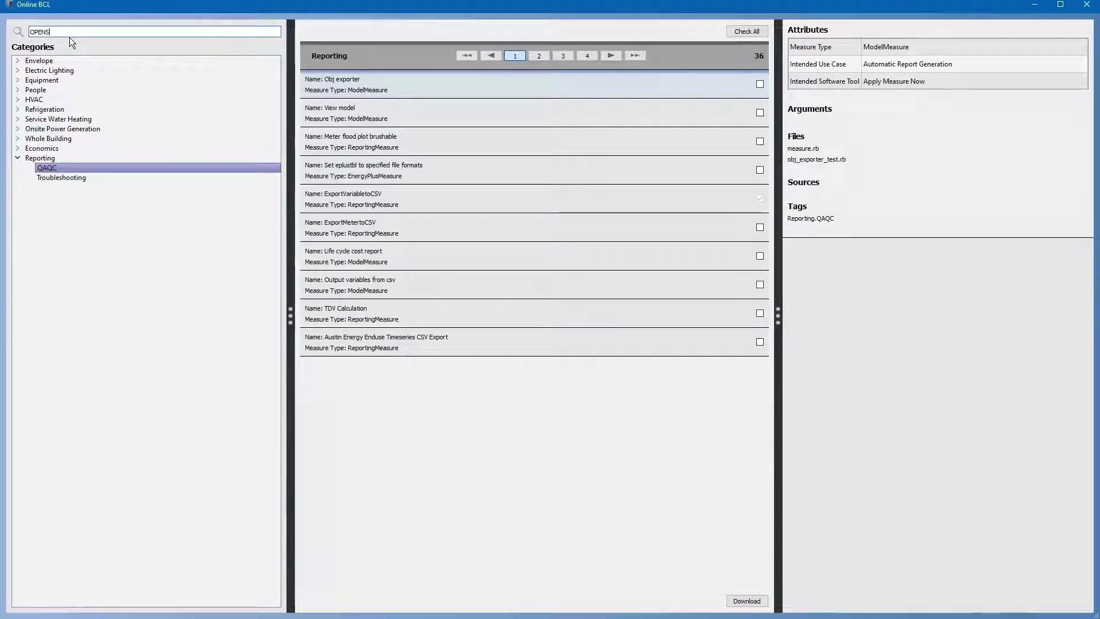
{"action": "type", "text": "TUDIO"}
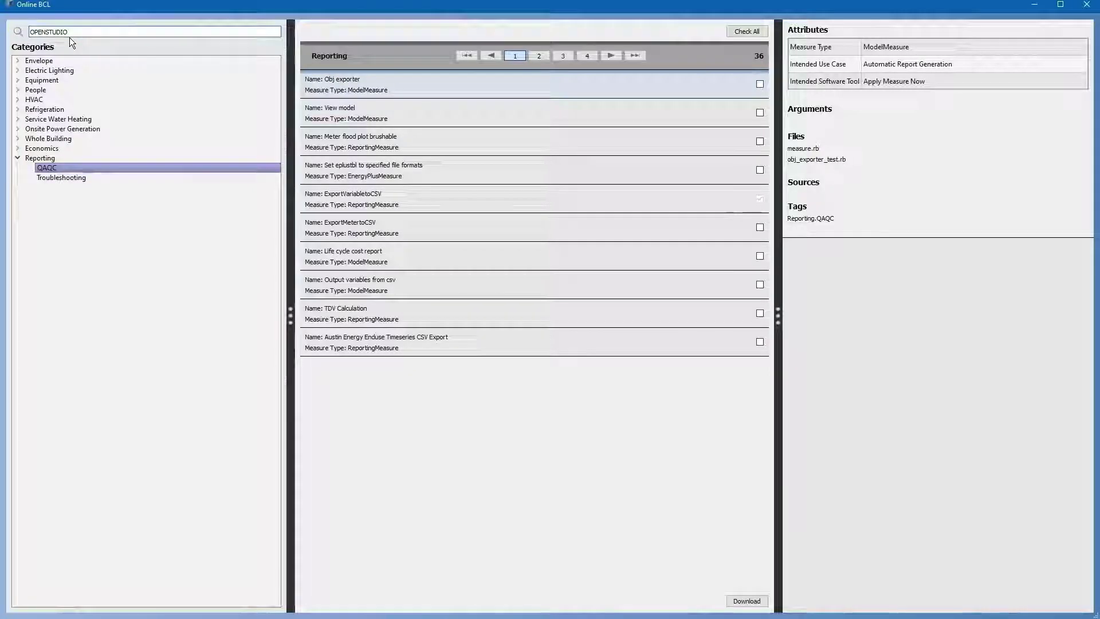
{"action": "key", "text": "Return"}
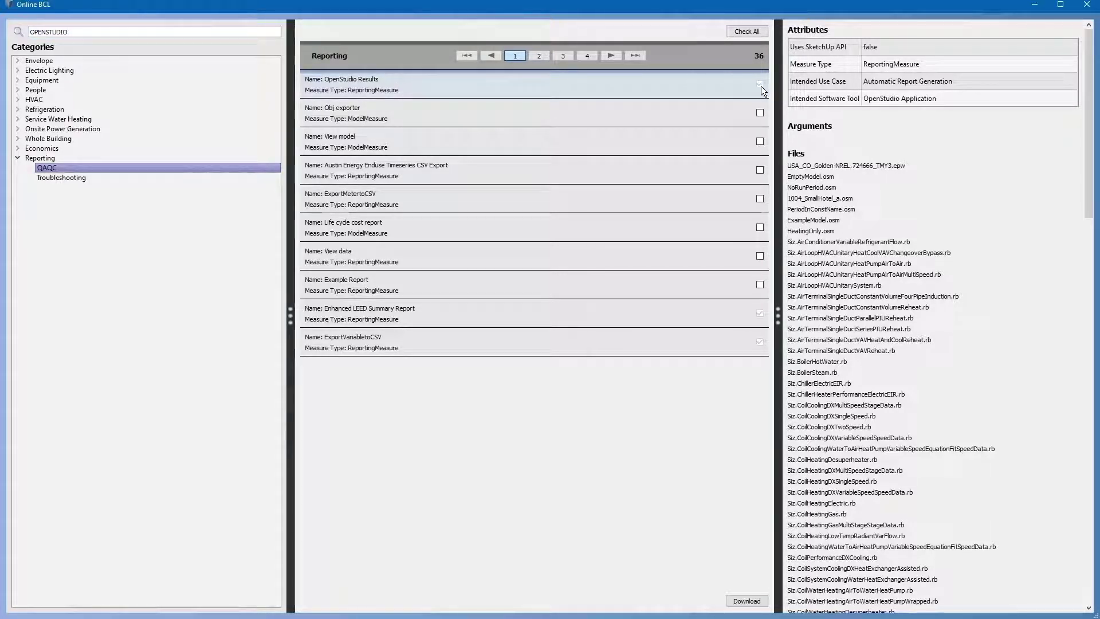
{"action": "left_click", "coordinate": [760, 112]}
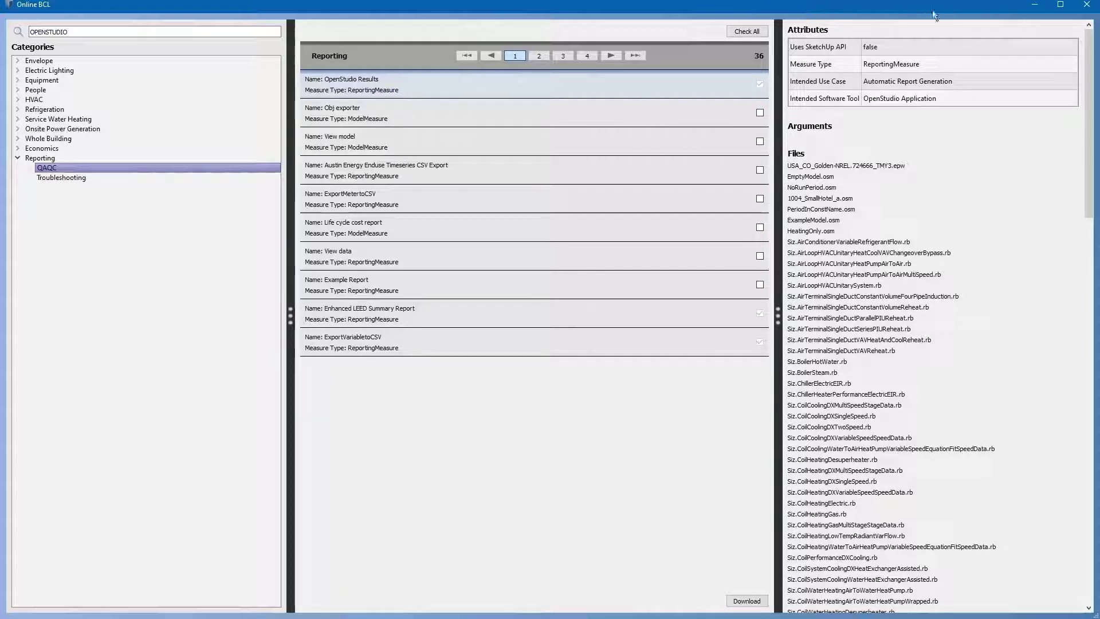
- Close the online BCL and add the OpenStudio Results measure from the library to the Reporting Measures
{"action": "left_click", "coordinate": [1086, 4]}
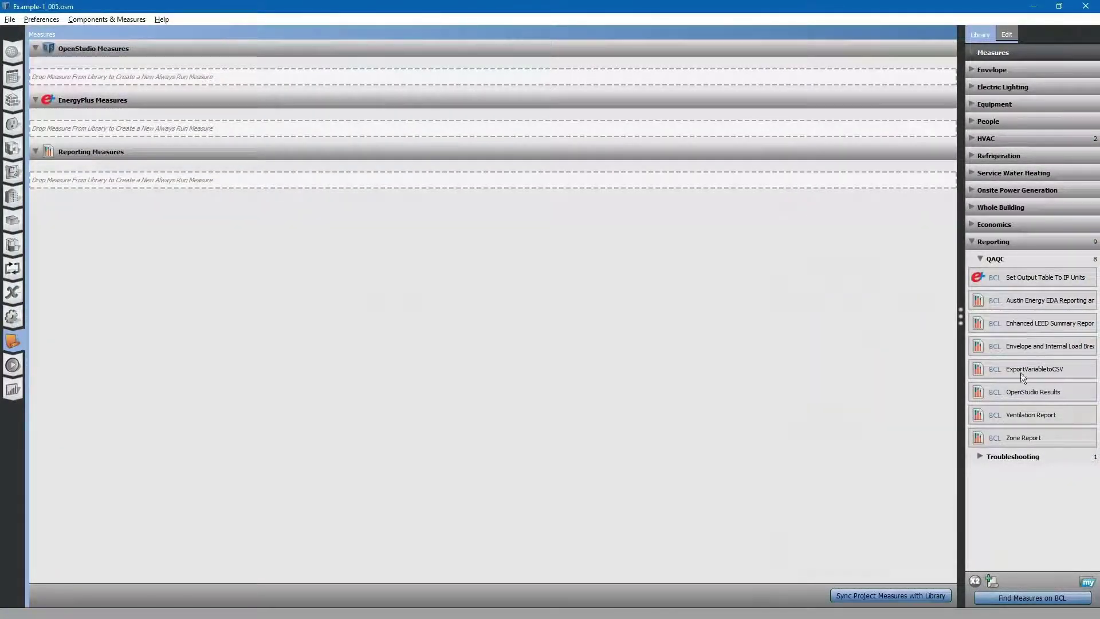
{"action": "left_click_drag", "start_coordinate": [1022, 390], "coordinate": [118, 180]}
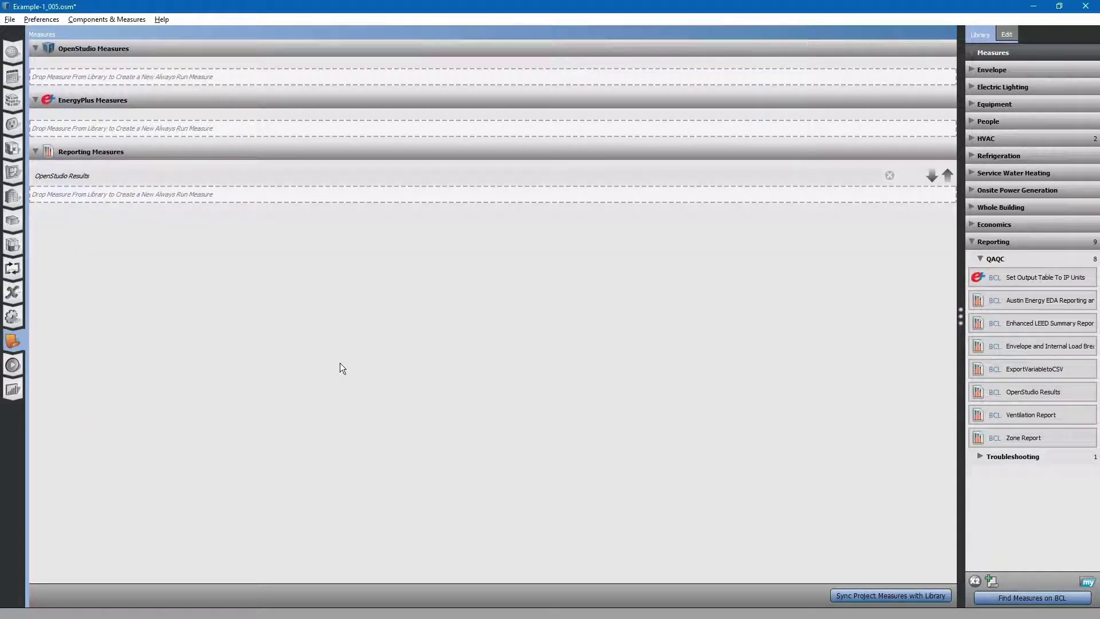
- Switch to Acrobat Reader, highlight step 33 about the reporting measure and step 34 about running the simulation, and return to OpenStudio
{"action": "key", "text": "alt+Tab"}
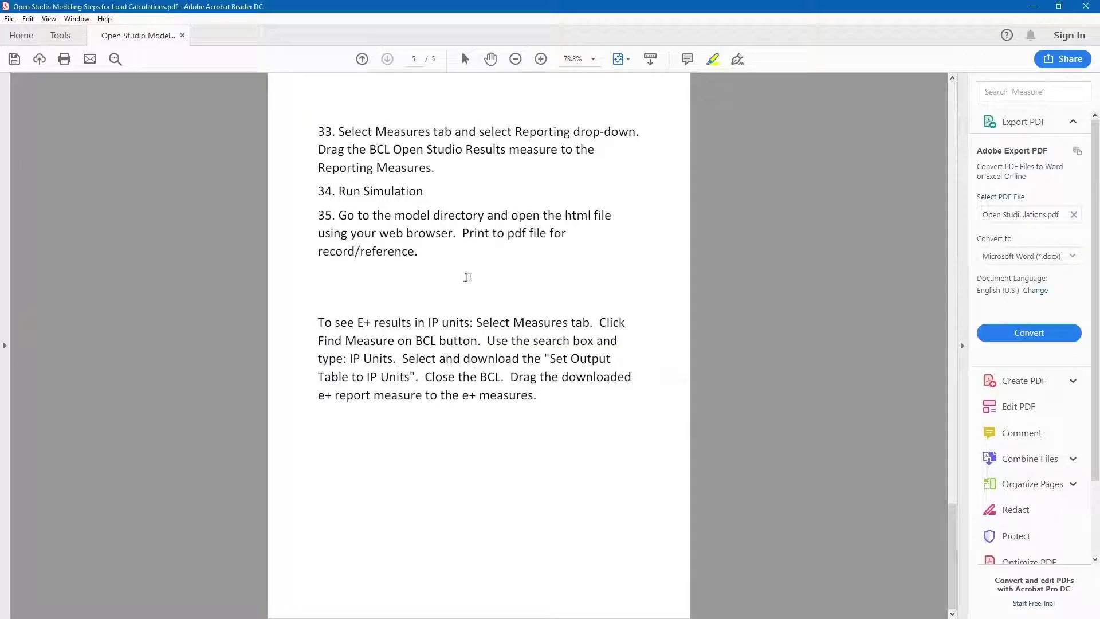
{"action": "left_click_drag", "start_coordinate": [314, 130], "coordinate": [437, 166]}
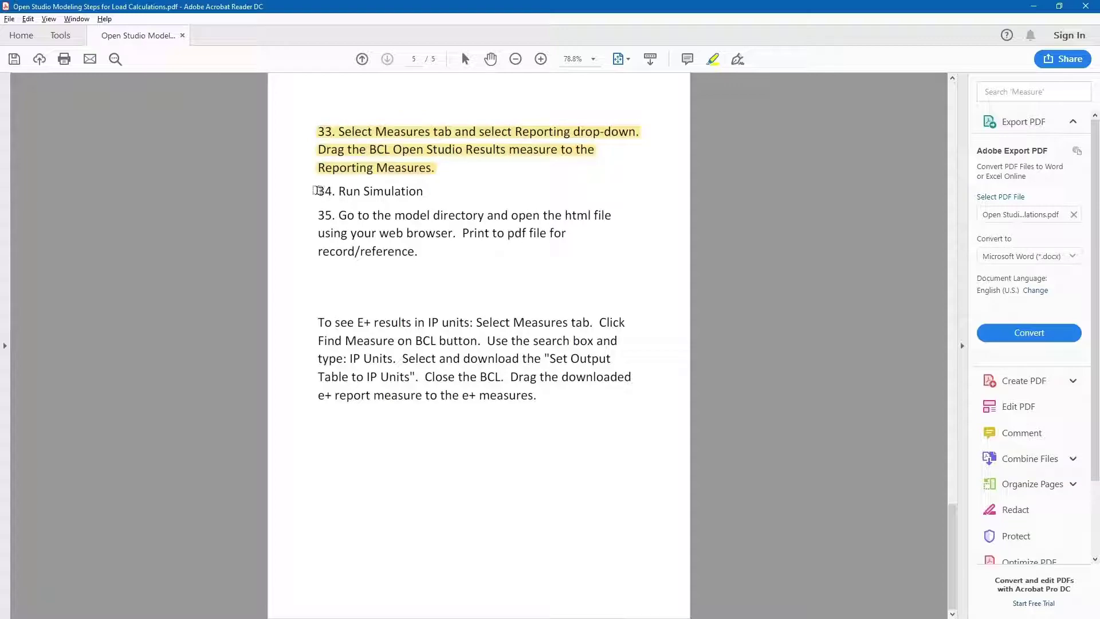
{"action": "left_click_drag", "start_coordinate": [314, 190], "coordinate": [424, 192]}
{"action": "key", "text": "alt+Tab"}
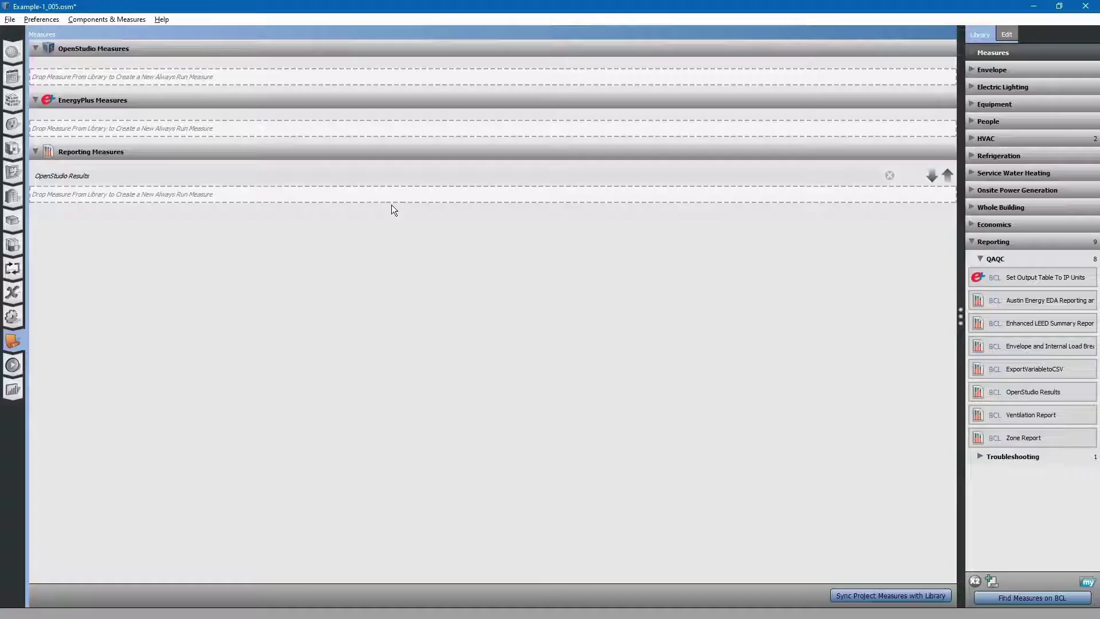
- Save the model and run the simulation
{"action": "left_click", "coordinate": [9, 19]}
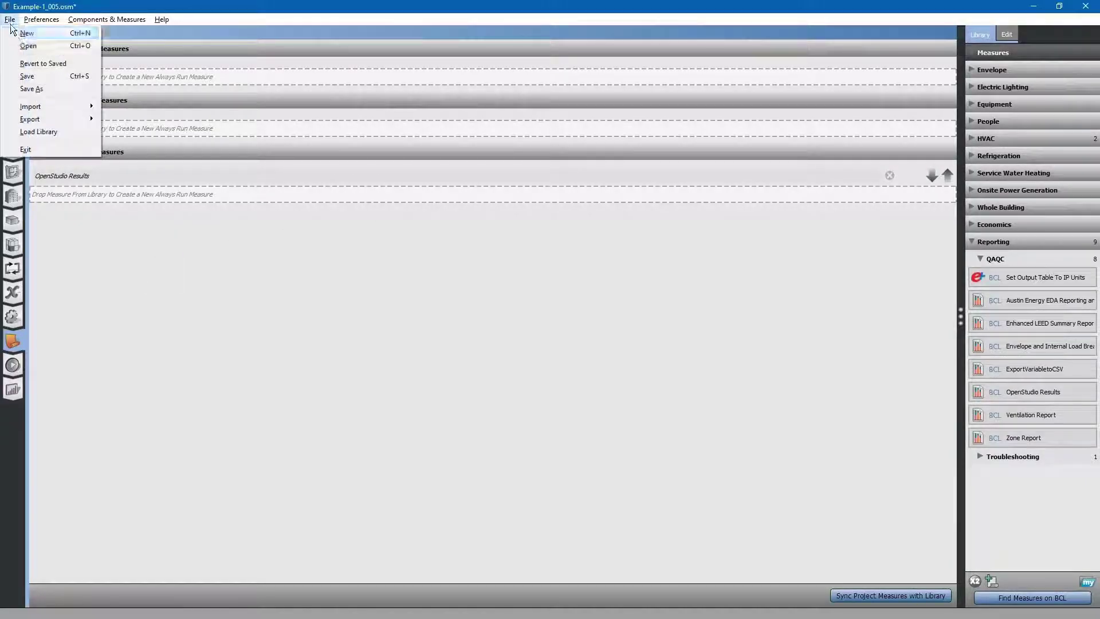
{"action": "left_click", "coordinate": [28, 76]}
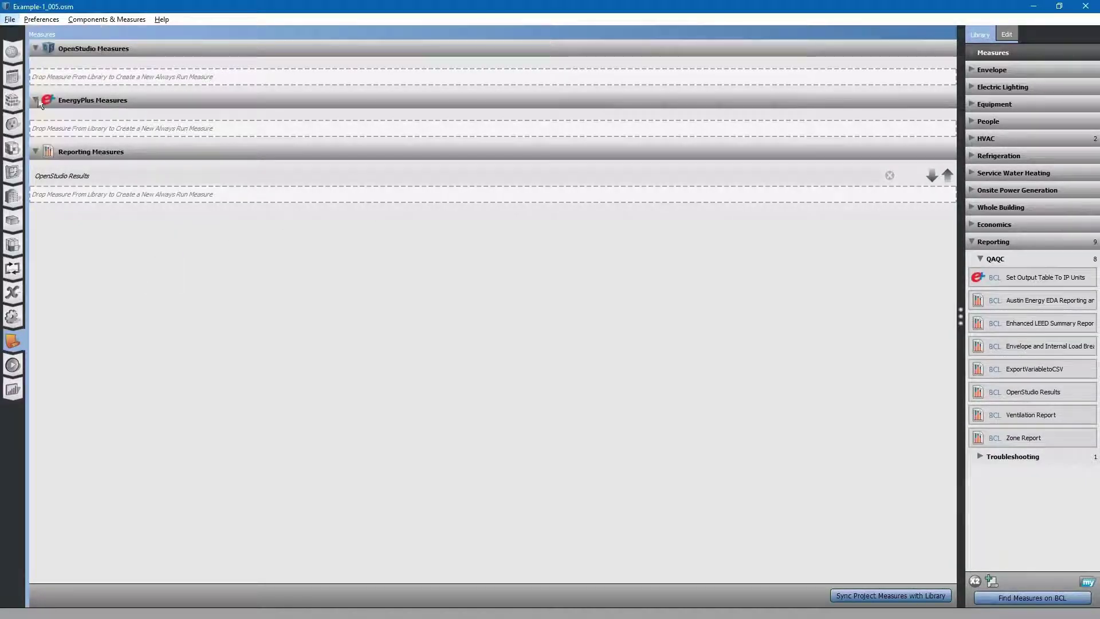
{"action": "left_click", "coordinate": [13, 365]}
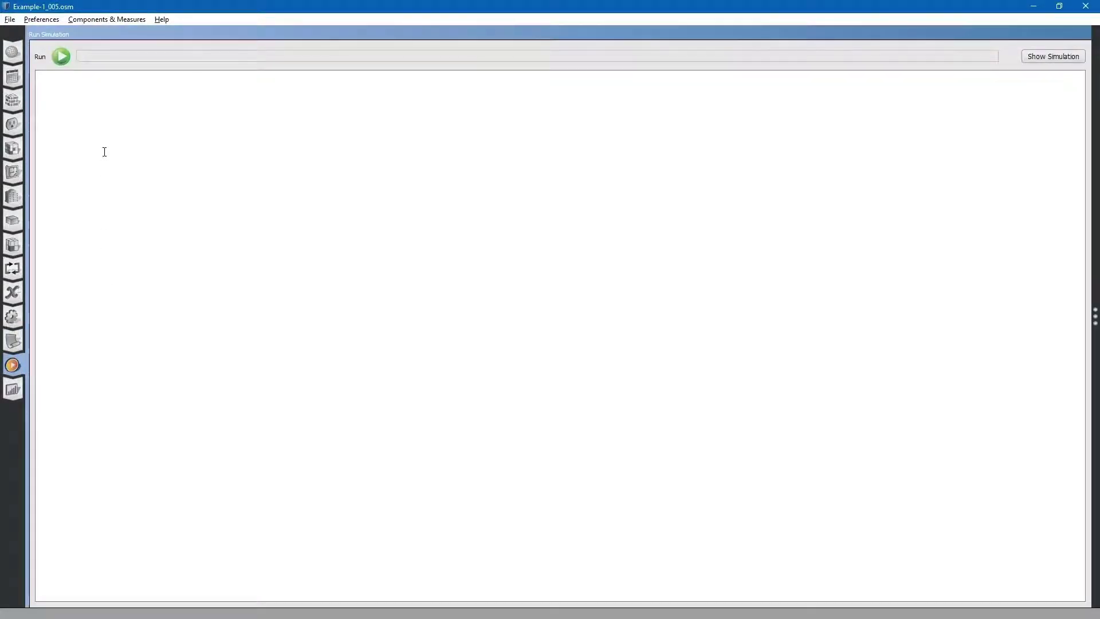
{"action": "left_click", "coordinate": [60, 55]}
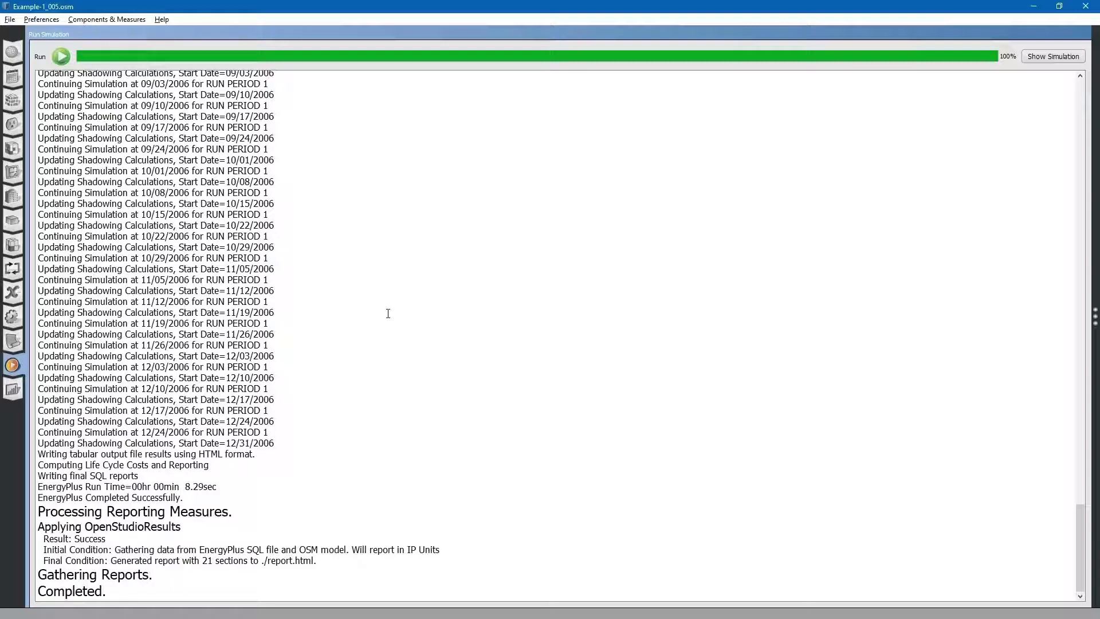
- Purge the unused schedule sets from the model's schedule sets list
{"action": "left_click", "coordinate": [13, 77]}
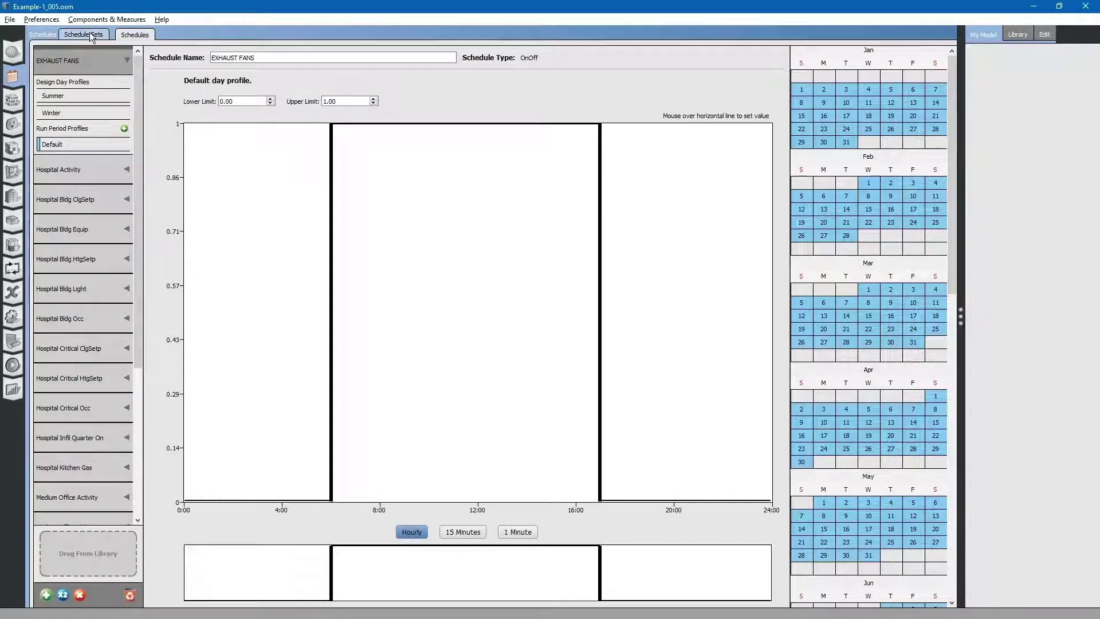
{"action": "left_click", "coordinate": [87, 34]}
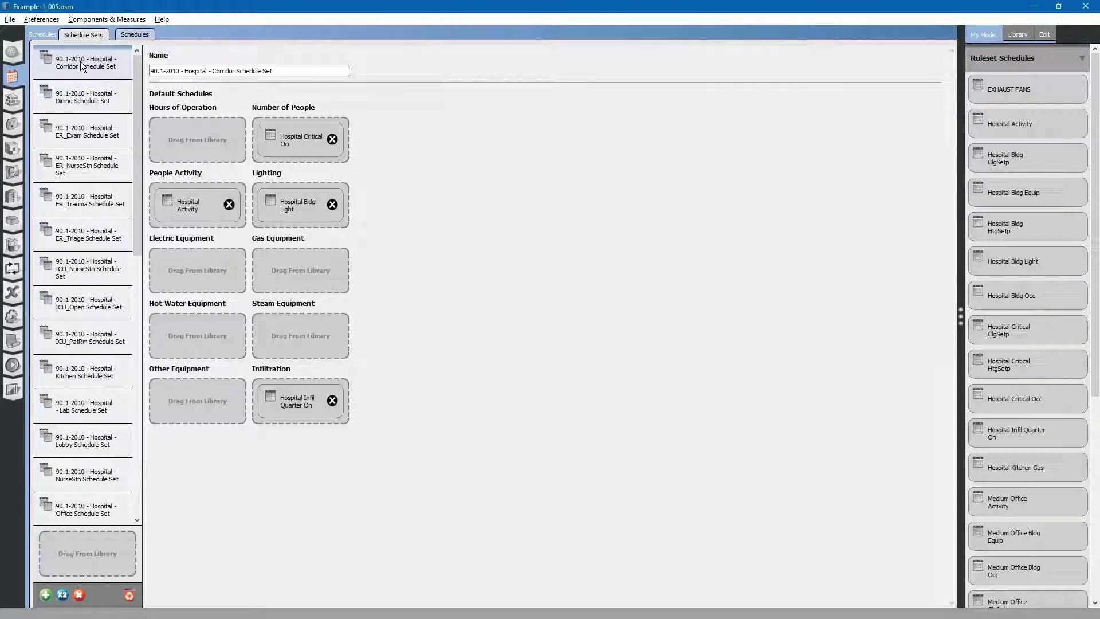
{"action": "mouse_move", "coordinate": [135, 104]}
{"action": "left_mouse_down"}
{"action": "mouse_move", "coordinate": [135, 122]}
{"action": "mouse_move", "coordinate": [138, 94]}
{"action": "left_mouse_up"}
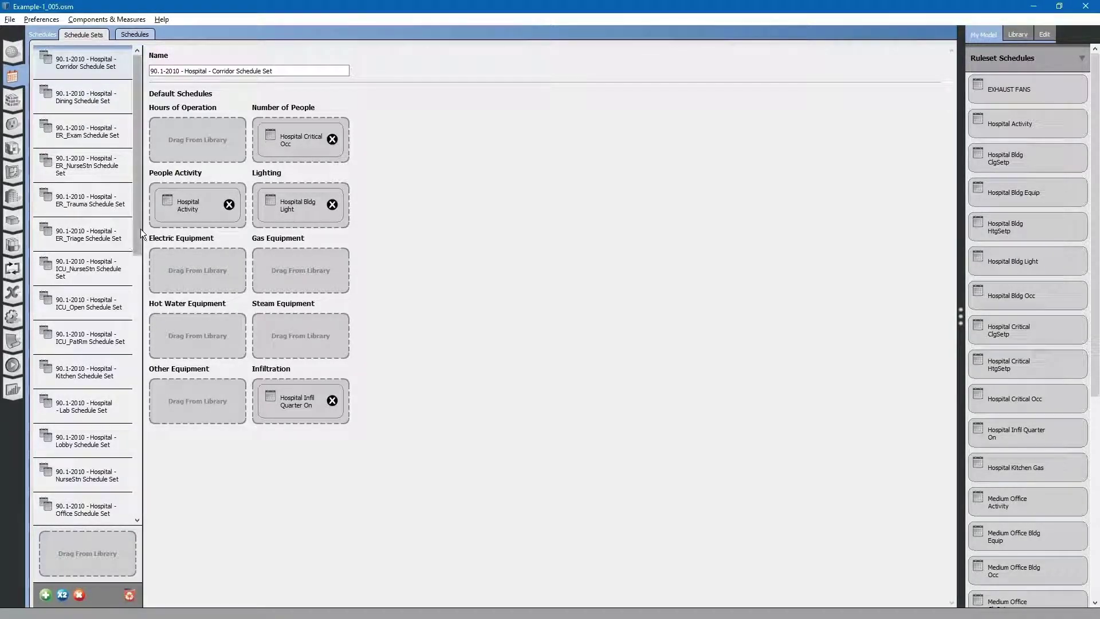
{"action": "mouse_move", "coordinate": [140, 229]}
{"action": "left_mouse_down"}
{"action": "mouse_move", "coordinate": [150, 496]}
{"action": "mouse_move", "coordinate": [148, 214]}
{"action": "left_mouse_up"}
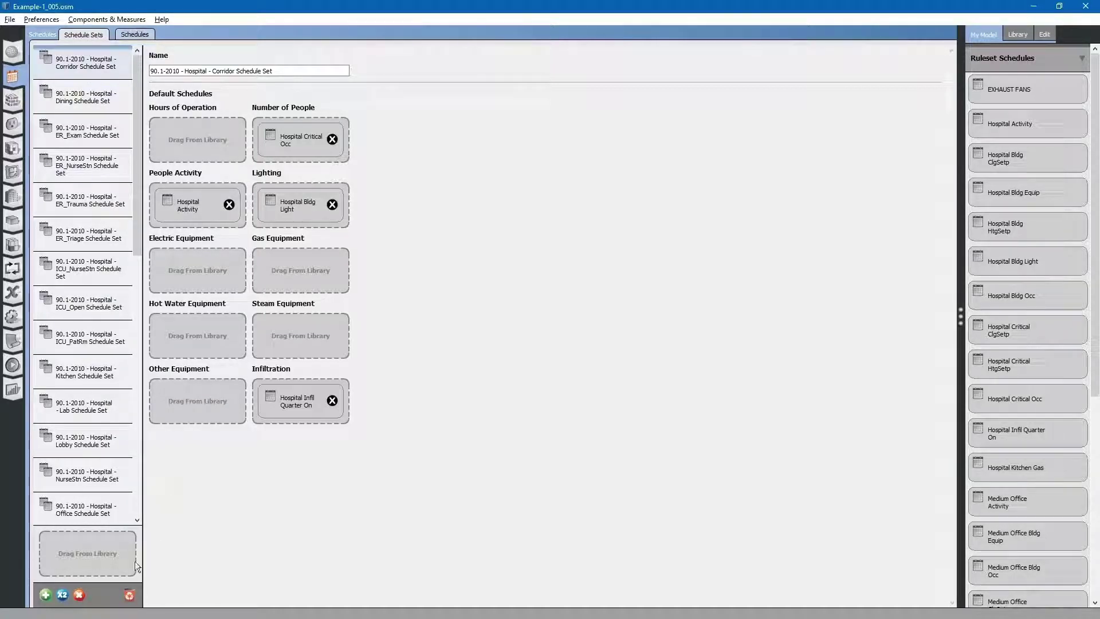
{"action": "left_click", "coordinate": [130, 596]}
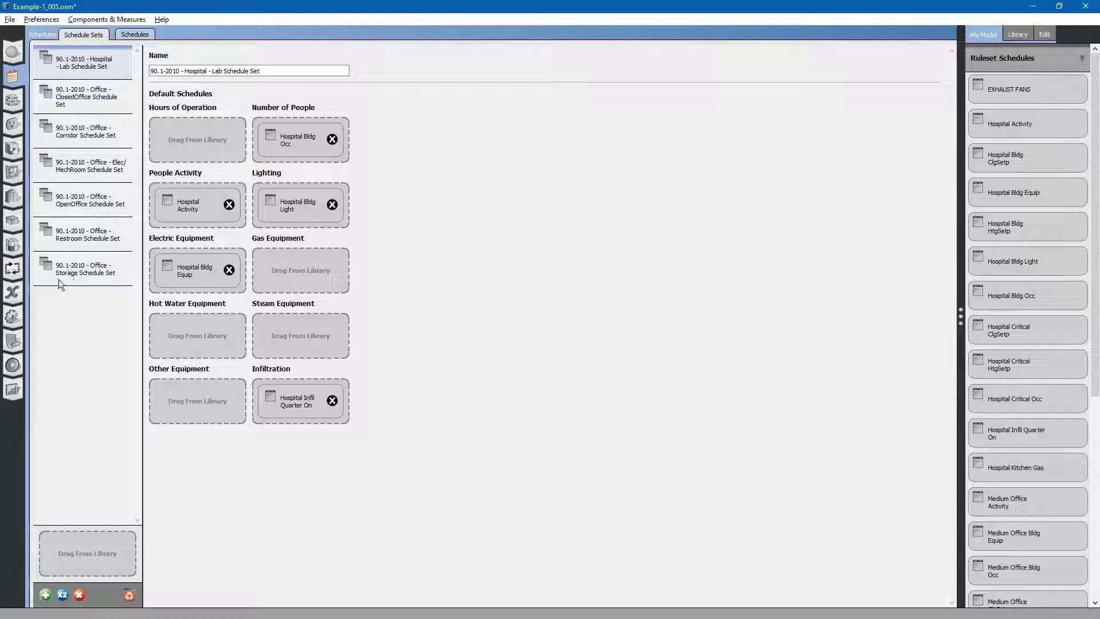
- Set the availability schedule of the REST 2 zone exhaust fan to EXHAUST FANS and save the model
{"action": "left_click", "coordinate": [14, 248]}
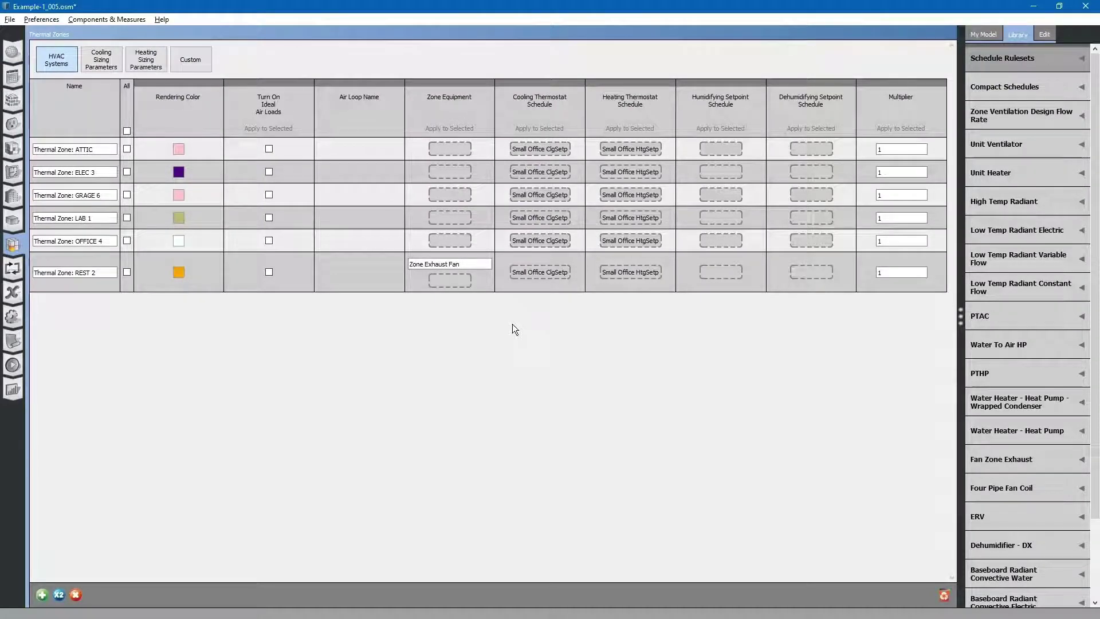
{"action": "left_click", "coordinate": [487, 265]}
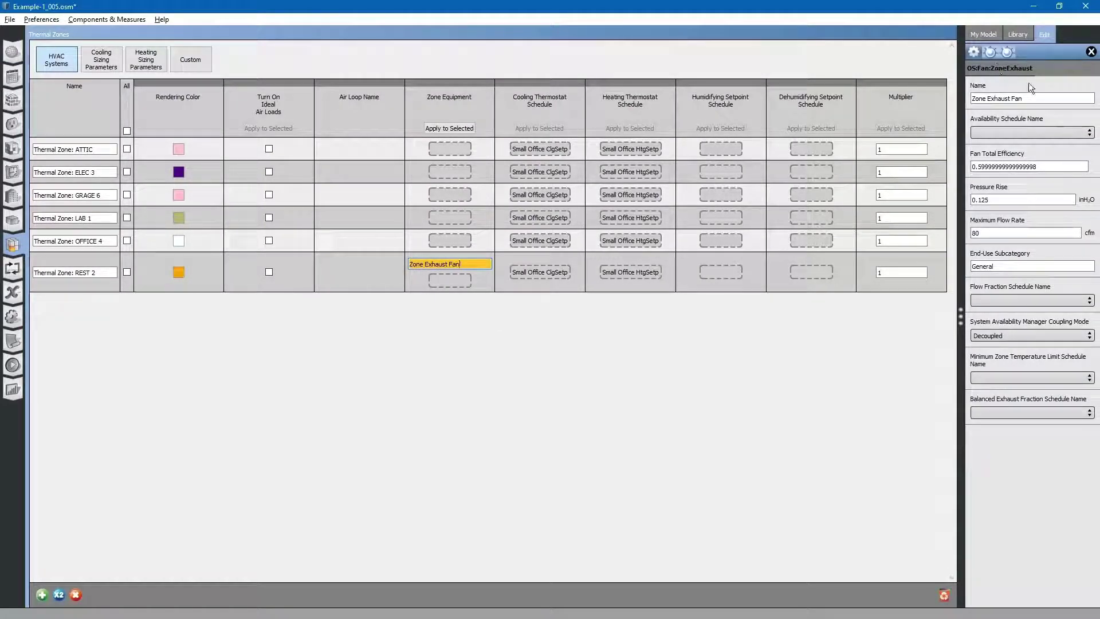
{"action": "left_click", "coordinate": [1089, 133]}
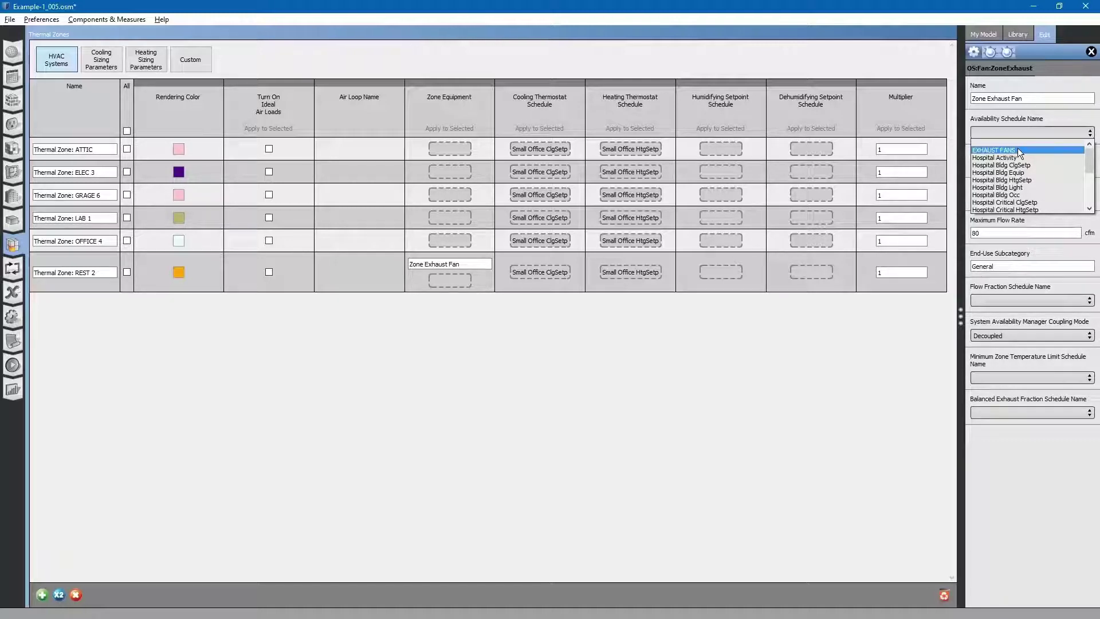
{"action": "left_click", "coordinate": [1024, 130]}
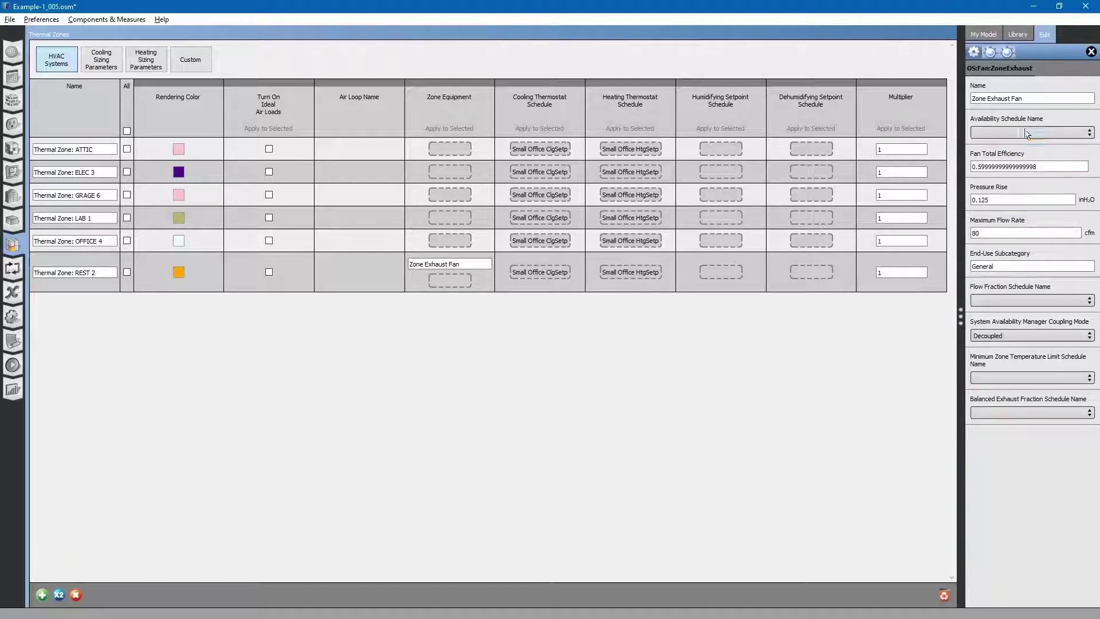
{"action": "left_click", "coordinate": [1037, 131]}
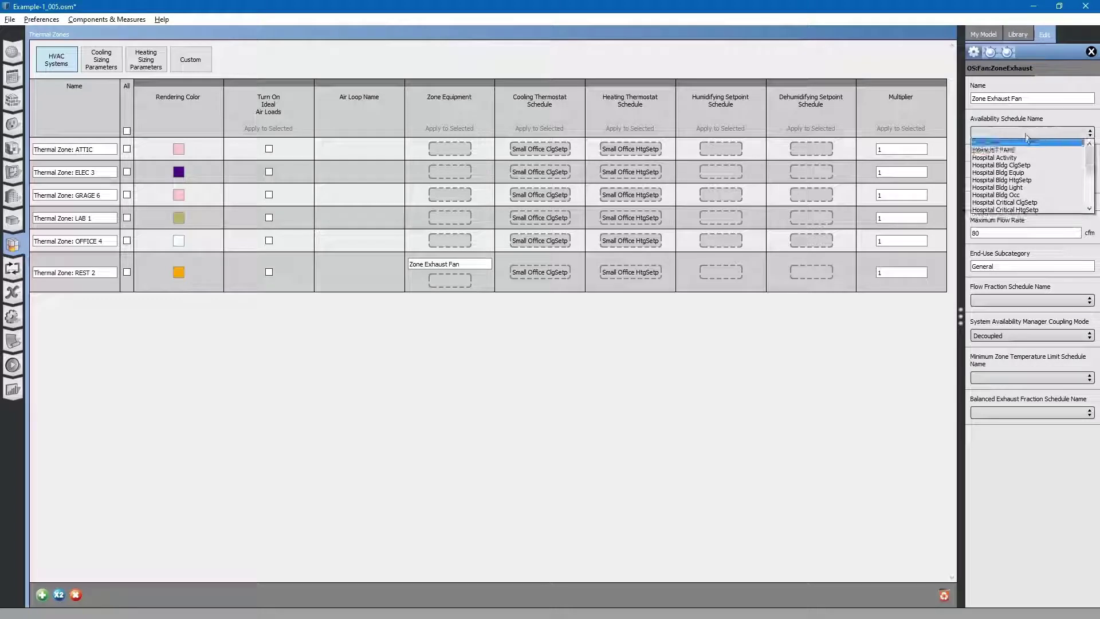
{"action": "left_click", "coordinate": [1000, 151]}
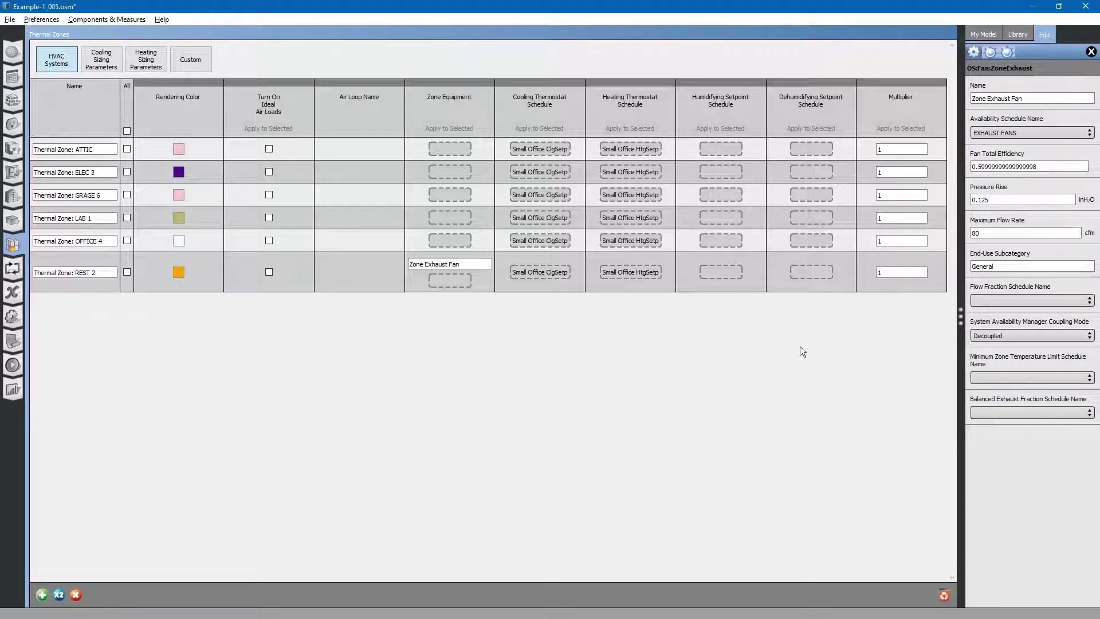
{"action": "left_click", "coordinate": [10, 19]}
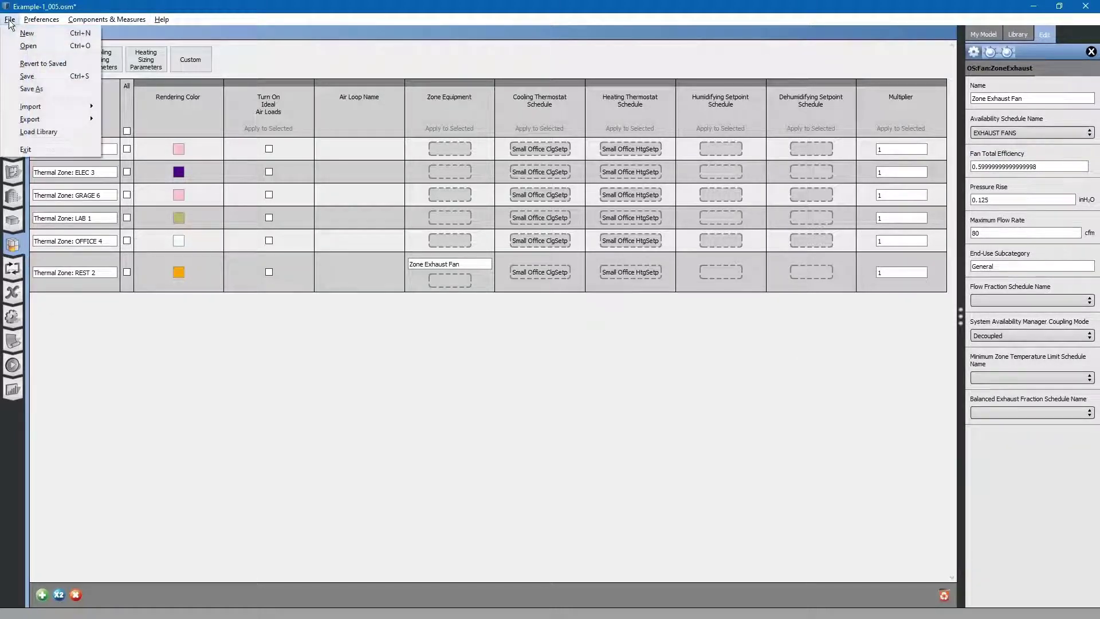
{"action": "left_click", "coordinate": [32, 79]}
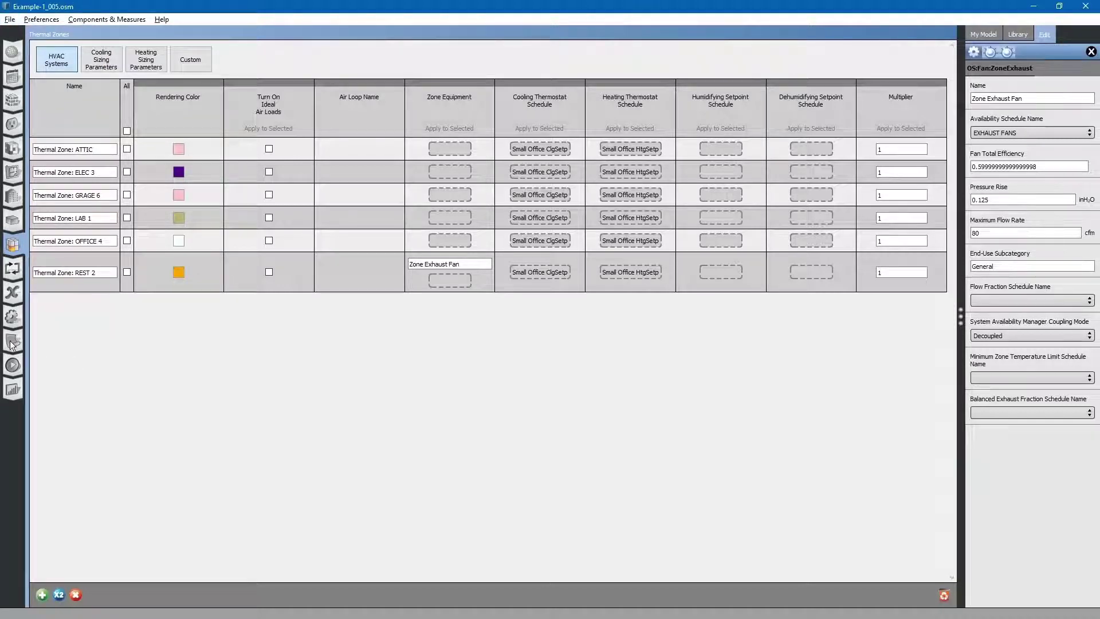
- Run the simulation again and show the Zone Equipment Detail section of the OpenStudio Results report
{"action": "left_click", "coordinate": [12, 341]}
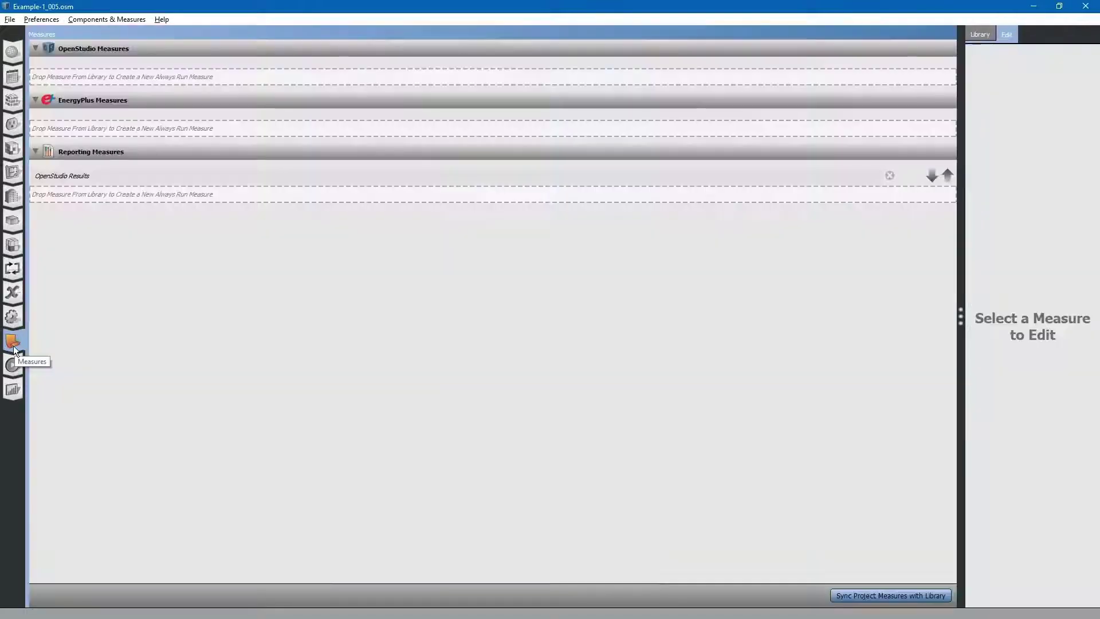
{"action": "left_click", "coordinate": [13, 366]}
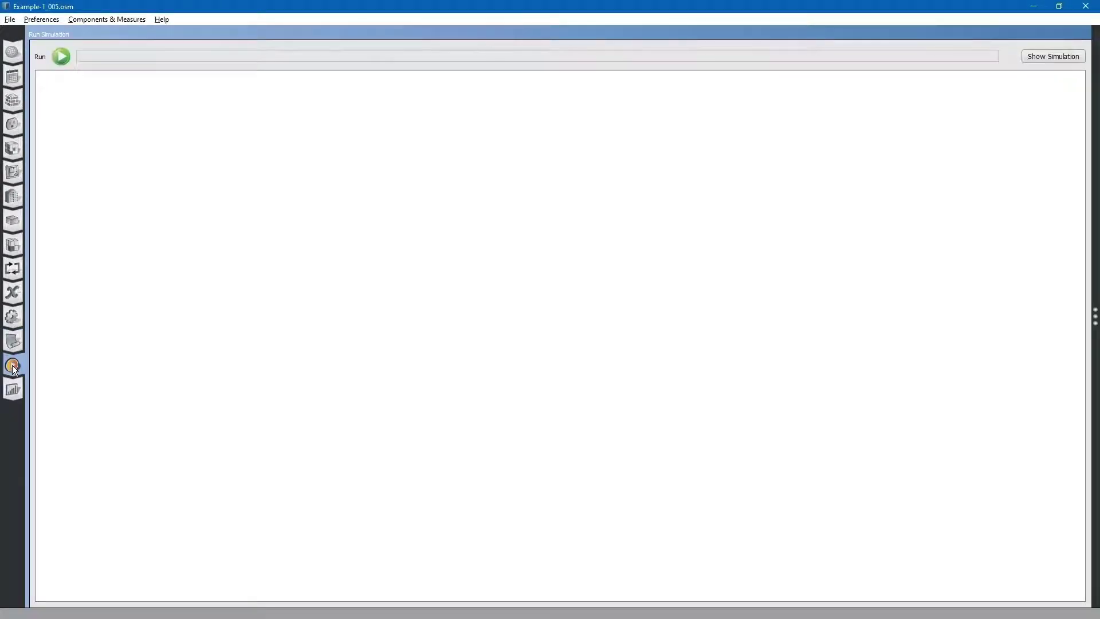
{"action": "left_click", "coordinate": [60, 57]}
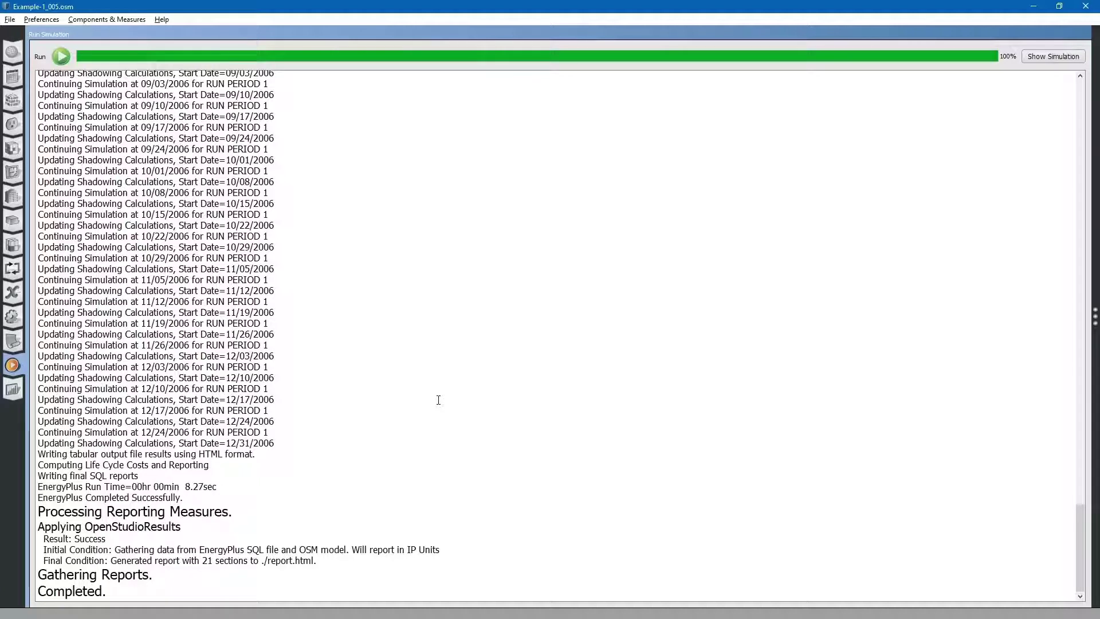
{"action": "left_click", "coordinate": [12, 390]}
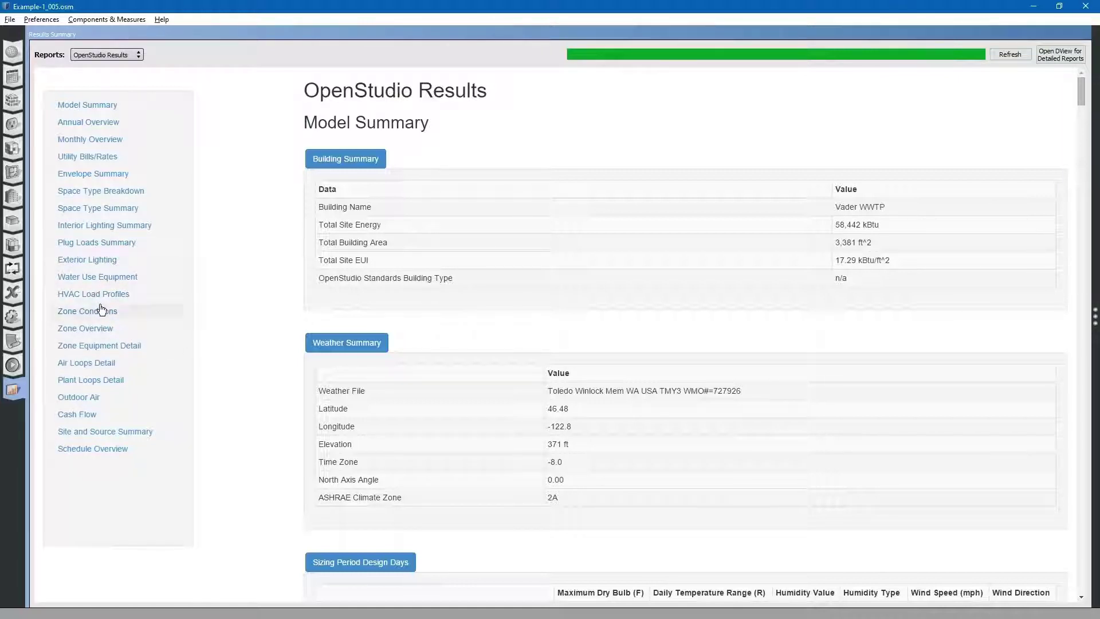
{"action": "left_click", "coordinate": [88, 347]}
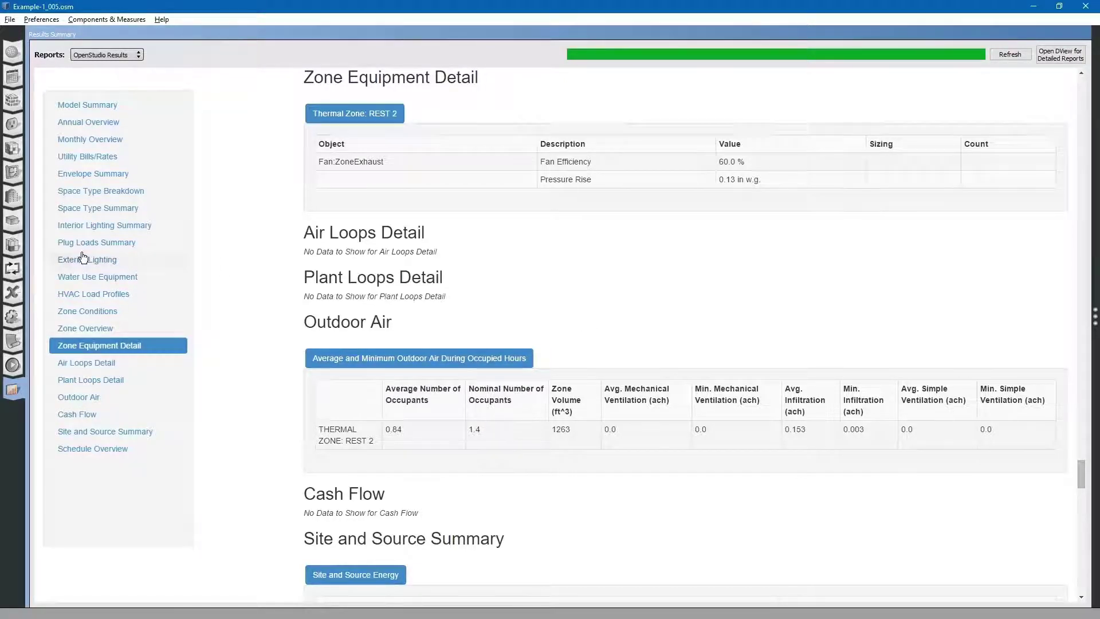
- Turn on ideal air loads for the ATTIC, ELEC 3, GRAGE 6, LAB 1, OFFICE 4 and REST 2 thermal zones
{"action": "left_click", "coordinate": [12, 246]}
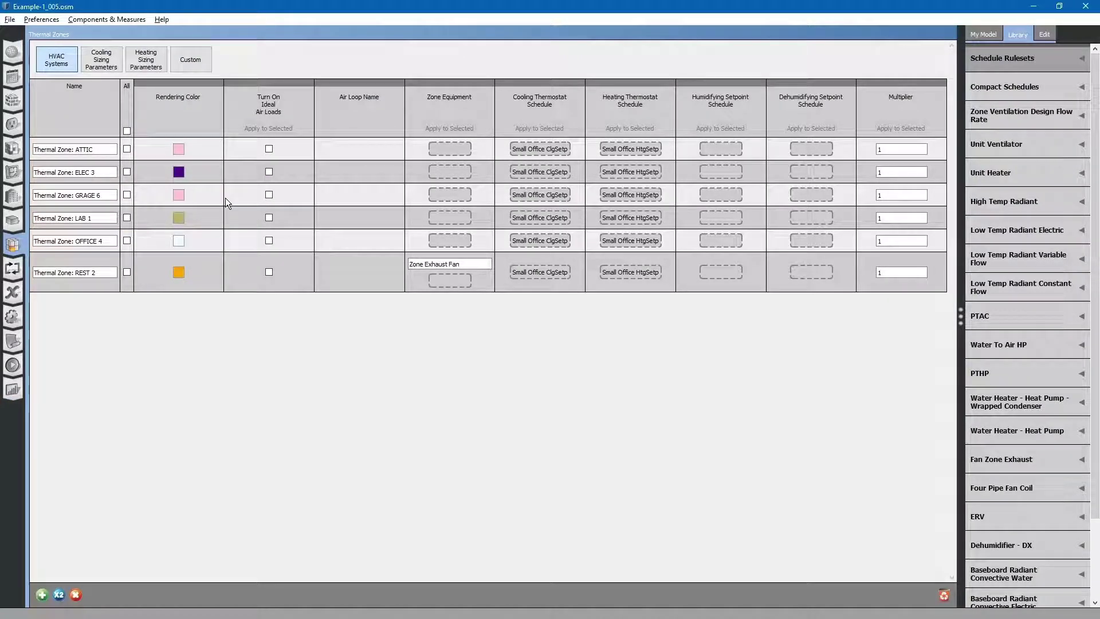
{"action": "left_click", "coordinate": [269, 150]}
{"action": "left_click", "coordinate": [268, 172]}
{"action": "left_click", "coordinate": [268, 194]}
{"action": "left_click", "coordinate": [270, 217]}
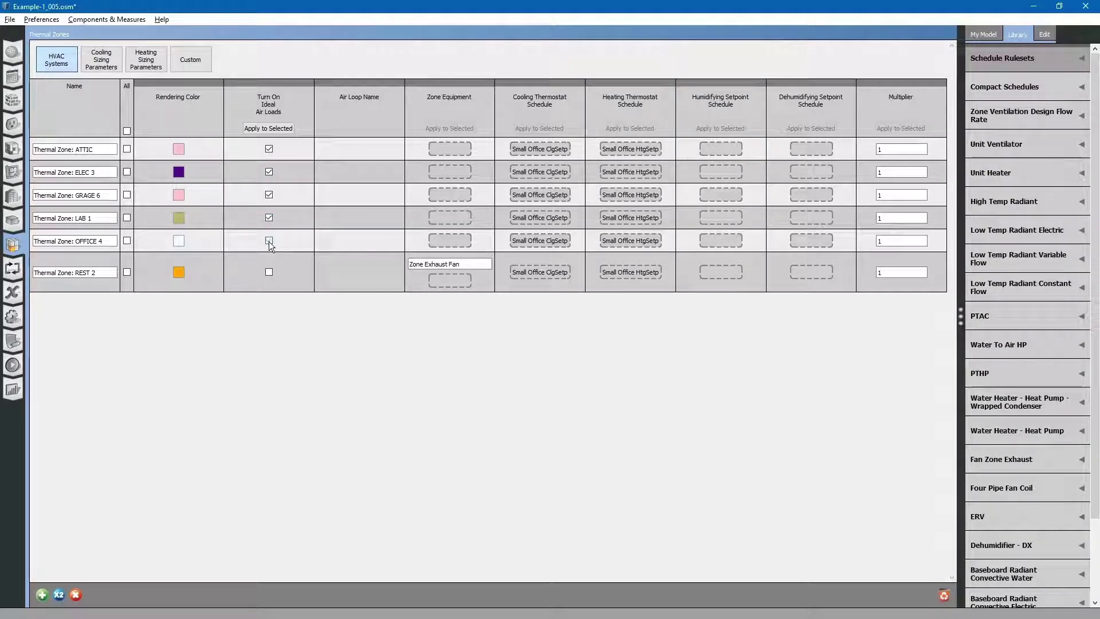
{"action": "left_click", "coordinate": [269, 272]}
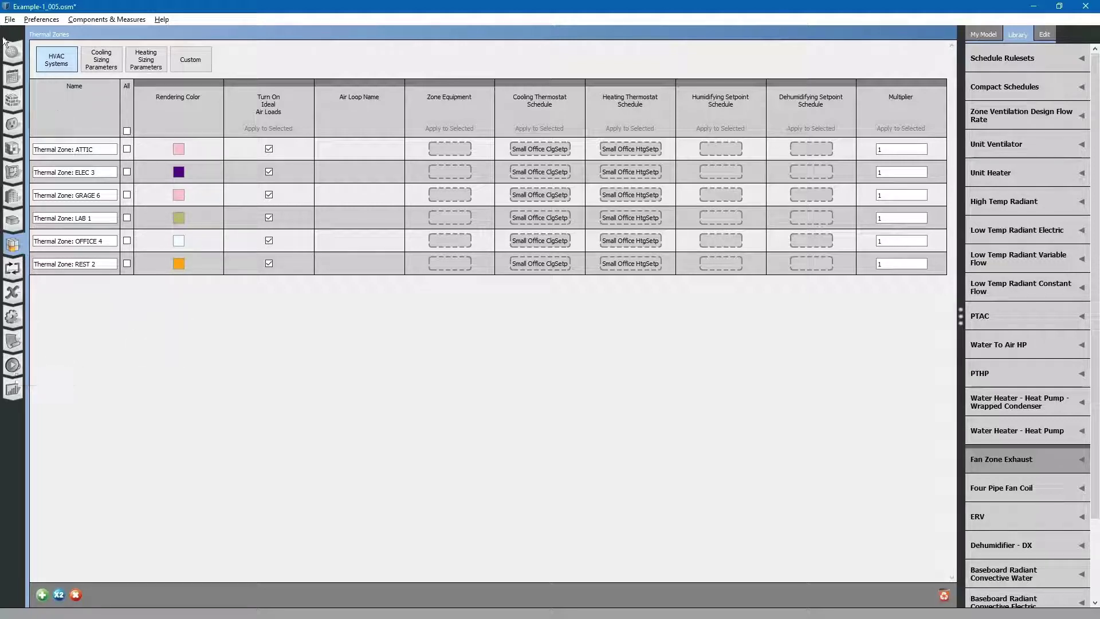
- Save the model and run the simulation with ideal air loads
{"action": "left_click", "coordinate": [10, 19]}
{"action": "left_click", "coordinate": [26, 76]}
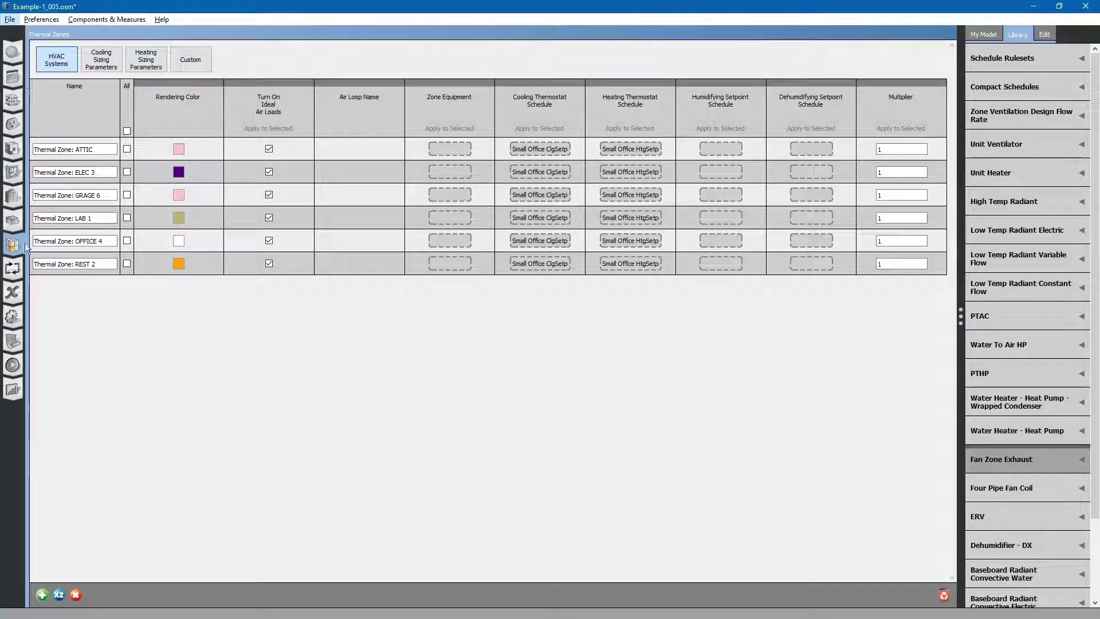
{"action": "left_click", "coordinate": [12, 365]}
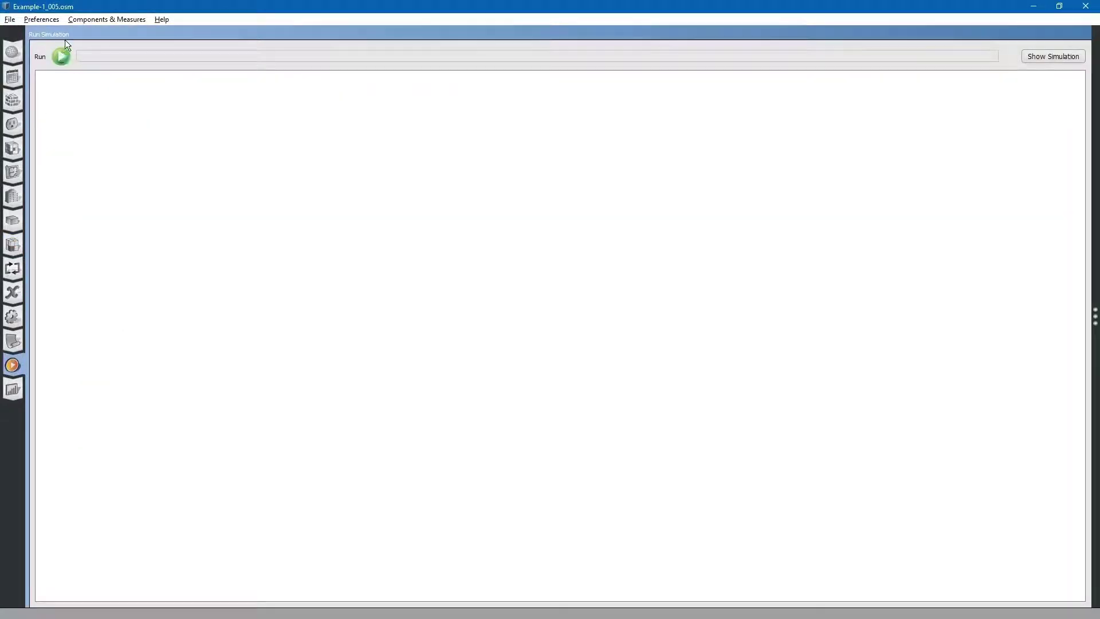
{"action": "left_click", "coordinate": [60, 56]}
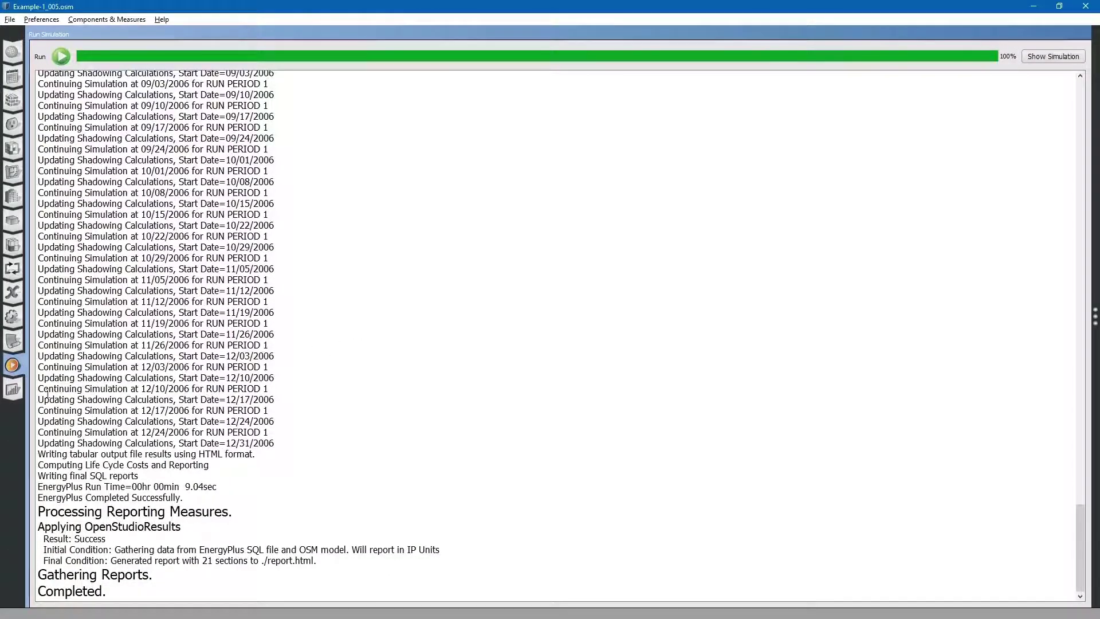
- Examine the Zone Overview results, checking LAB 1's cooling and heating design loads in the zone sensible sizing table
{"action": "left_click", "coordinate": [12, 392]}
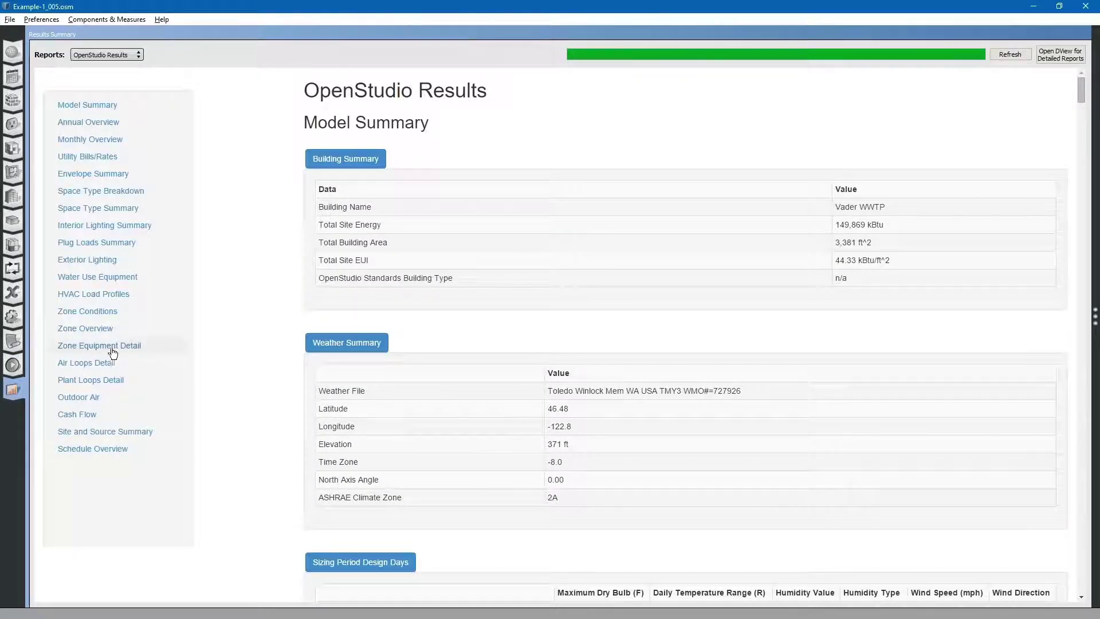
{"action": "left_click", "coordinate": [80, 332]}
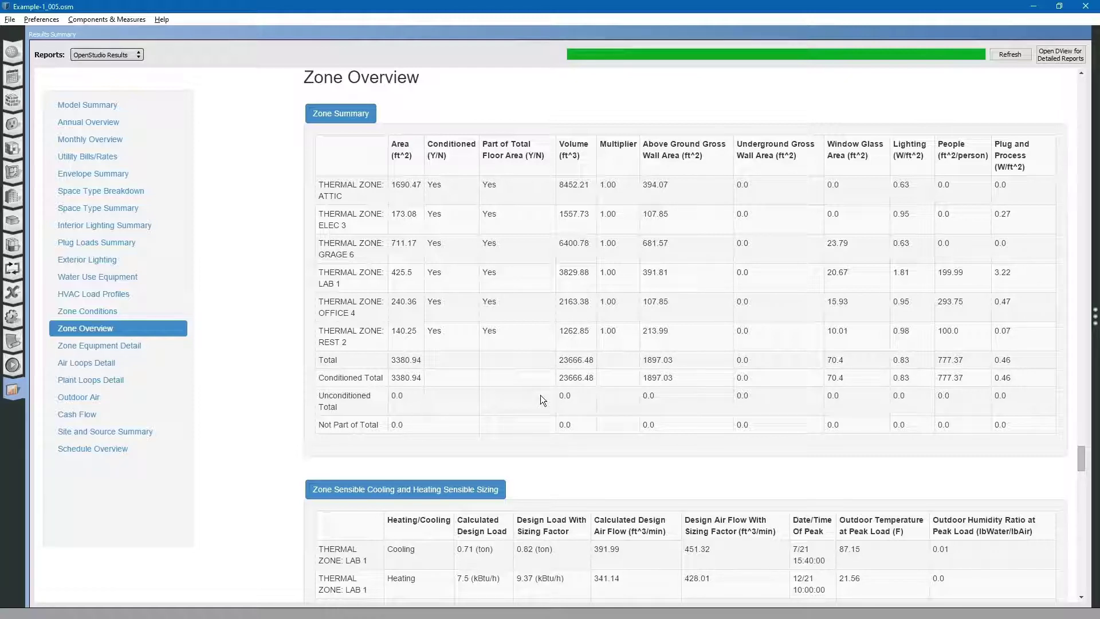
{"action": "left_click", "coordinate": [101, 346]}
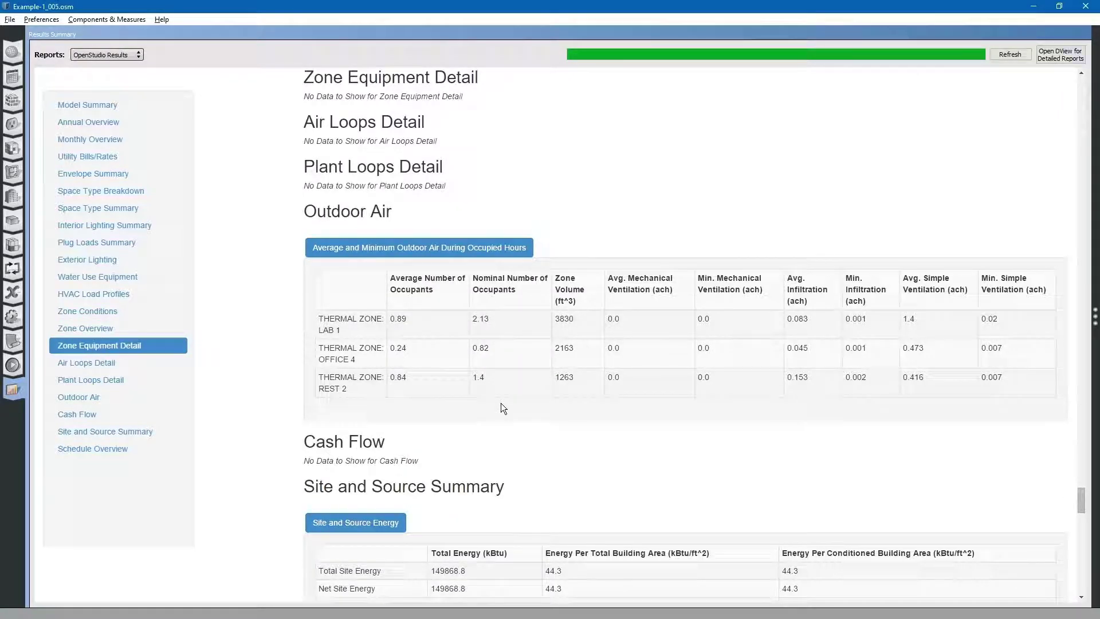
{"action": "scroll", "coordinate": [622, 367], "scroll_direction": "up", "scroll_amount": 3}
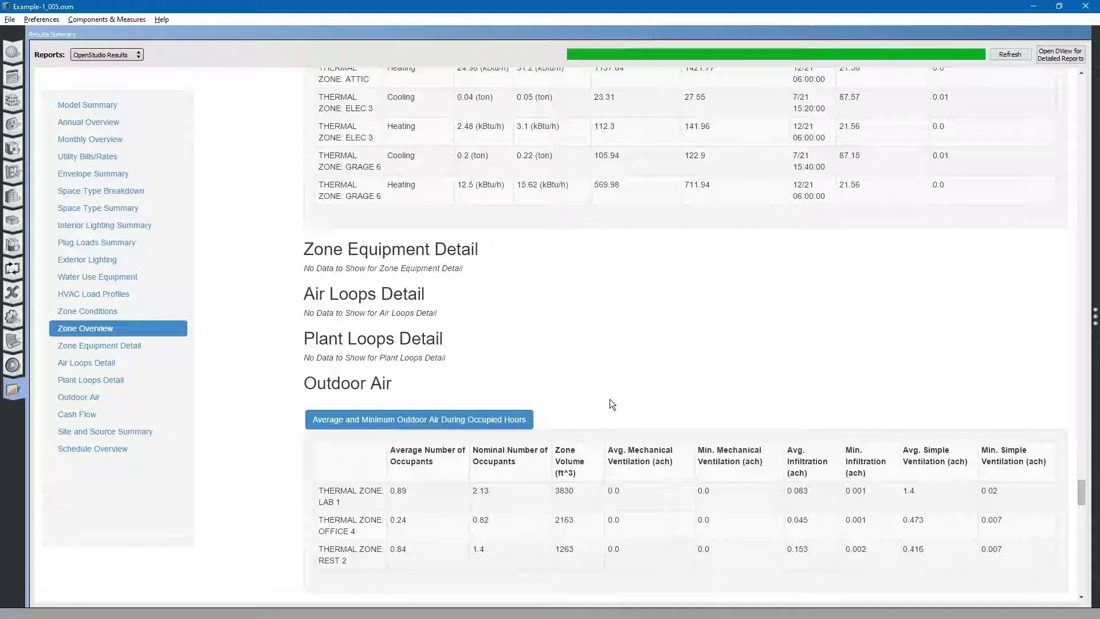
{"action": "scroll", "coordinate": [609, 398], "scroll_direction": "up", "scroll_amount": 6}
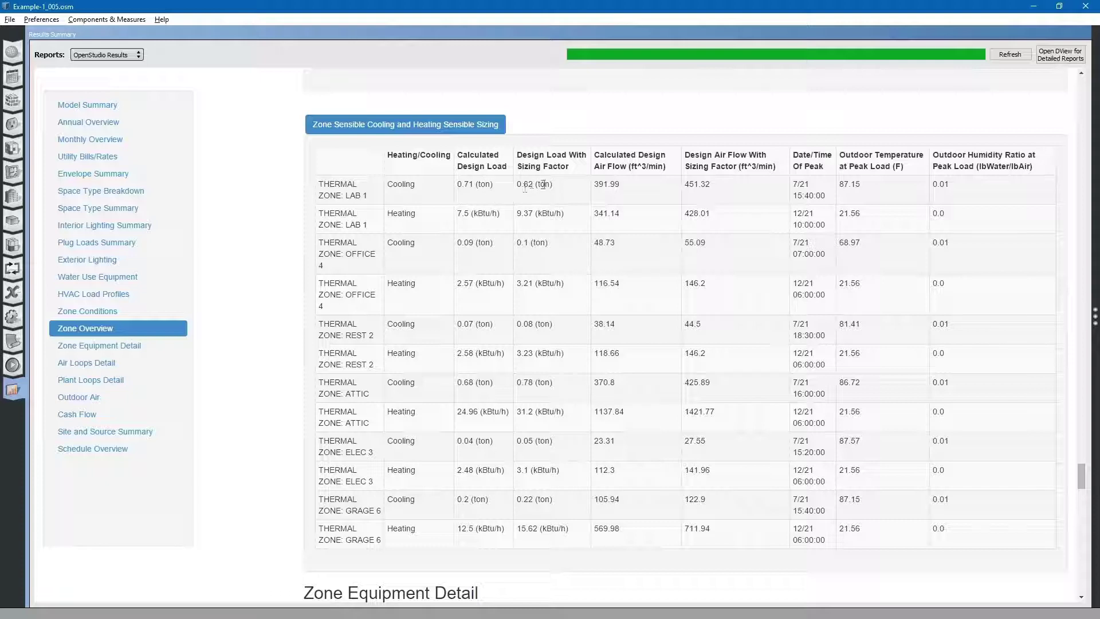
{"action": "left_click_drag", "start_coordinate": [493, 184], "coordinate": [456, 183]}
{"action": "left_click_drag", "start_coordinate": [553, 185], "coordinate": [516, 184]}
{"action": "left_click_drag", "start_coordinate": [567, 213], "coordinate": [516, 213]}
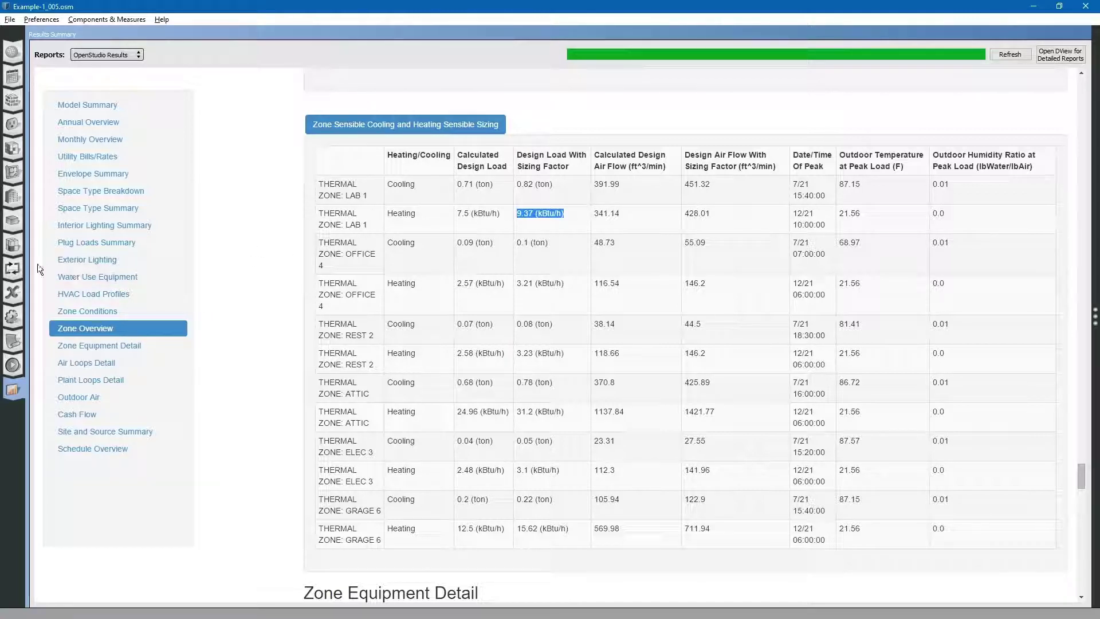
- Turn off ideal air loads for all six thermal zones
{"action": "left_click", "coordinate": [15, 245]}
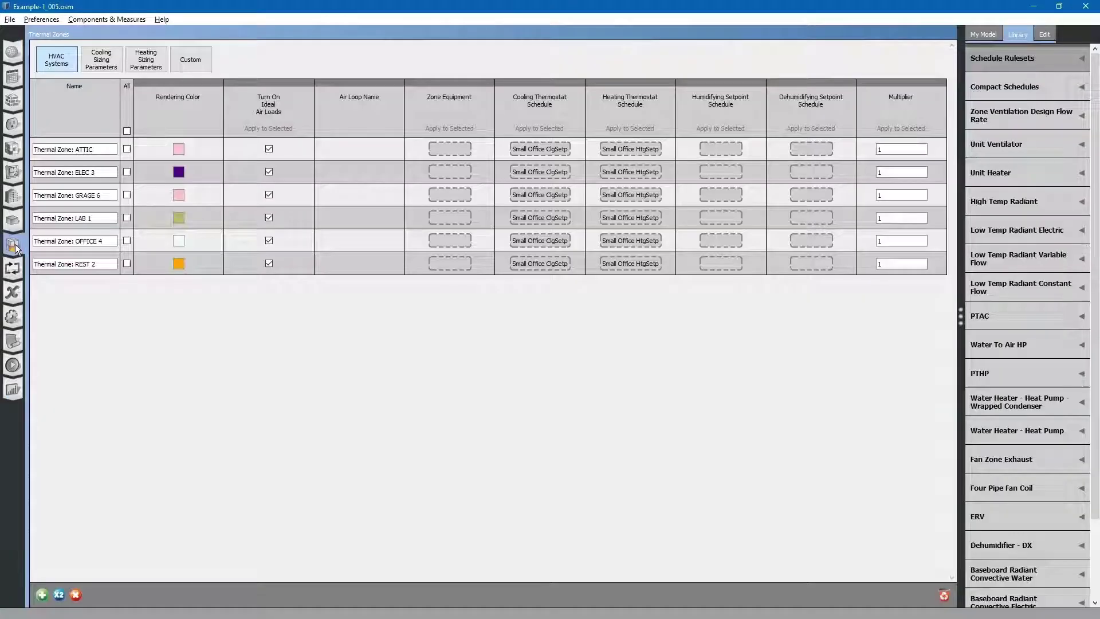
{"action": "left_click", "coordinate": [267, 148]}
{"action": "left_click", "coordinate": [269, 171]}
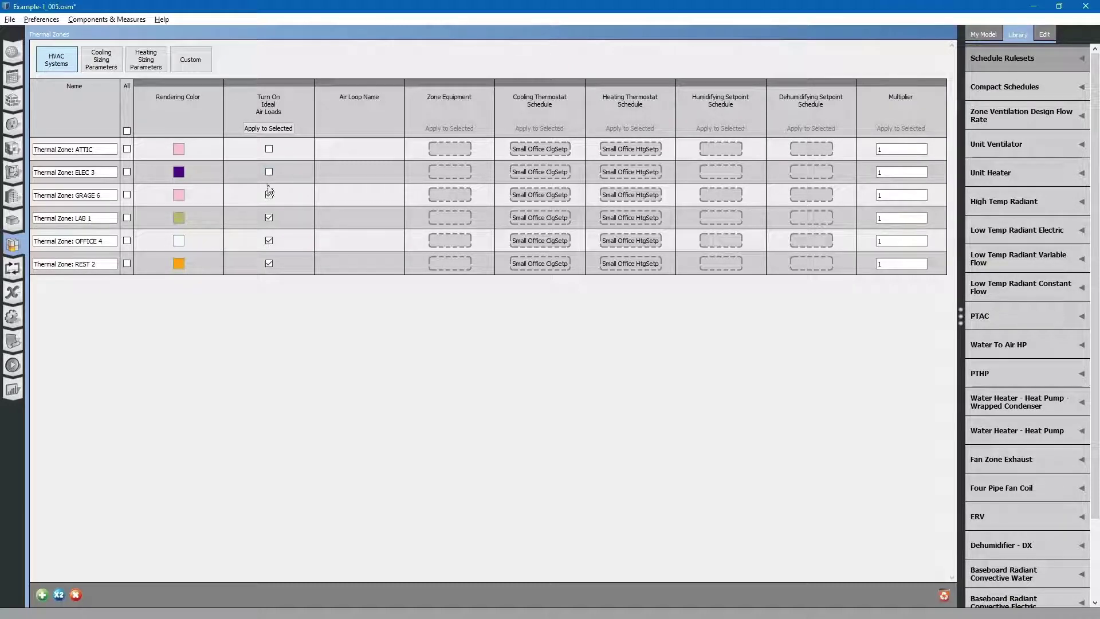
{"action": "left_click", "coordinate": [269, 218]}
{"action": "left_click", "coordinate": [269, 240]}
- Assign Cycling PTAC DX Clg Elec Htg to the ATTIC zone and apply it to ELEC 3, GRAGE 6, LAB 1, OFFICE 4 and REST 2
{"action": "left_click", "coordinate": [1002, 316]}
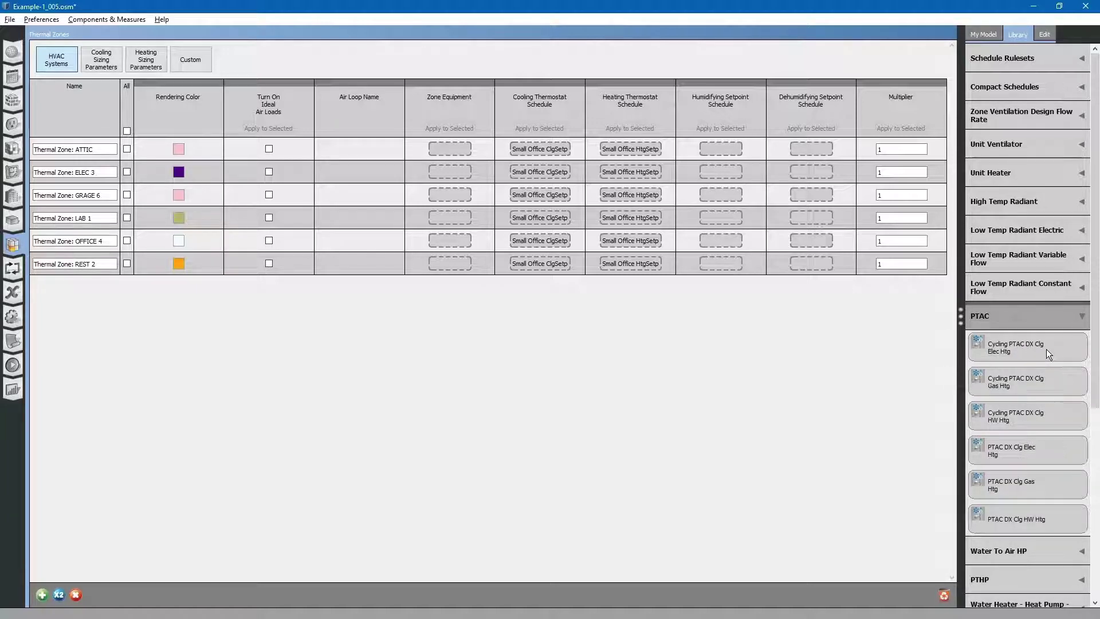
{"action": "left_click_drag", "start_coordinate": [1046, 349], "coordinate": [455, 149]}
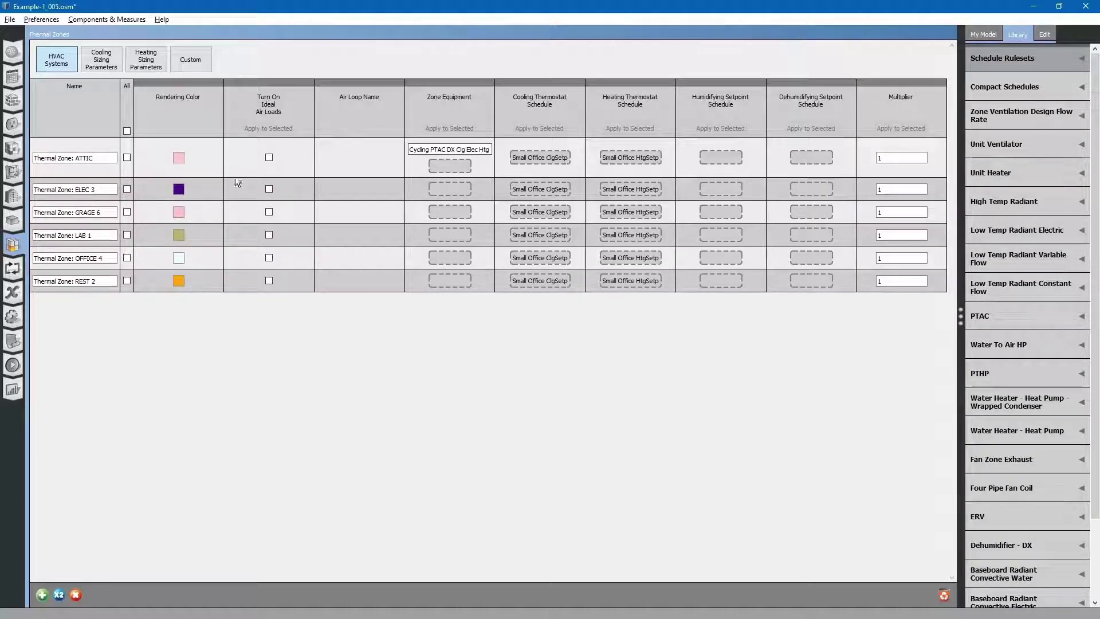
{"action": "left_click", "coordinate": [269, 189]}
{"action": "left_click", "coordinate": [127, 189]}
{"action": "left_click", "coordinate": [126, 211]}
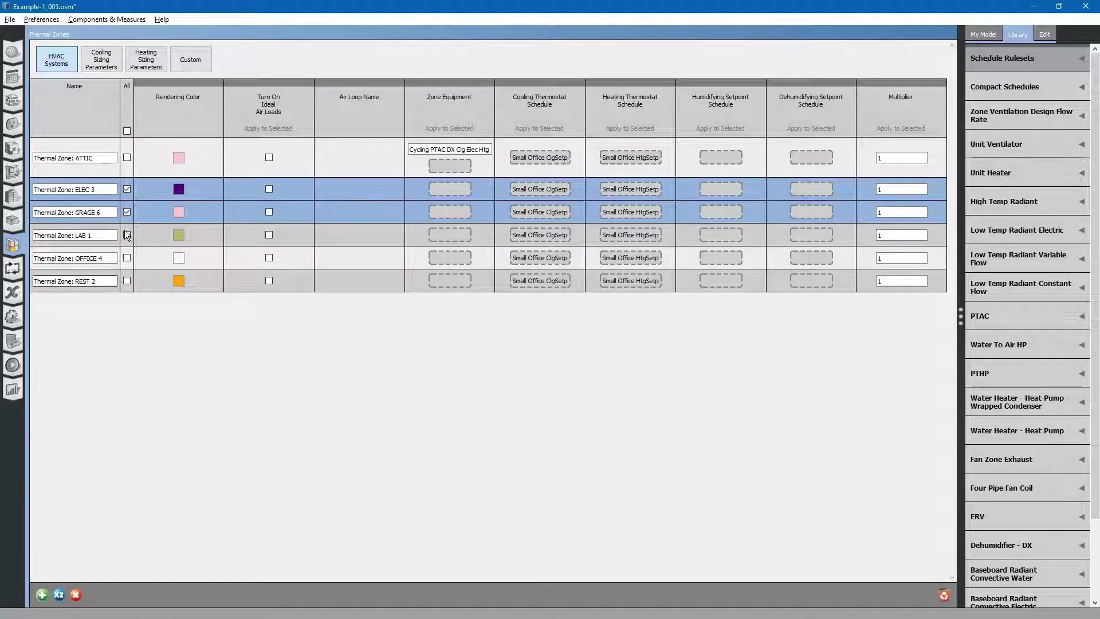
{"action": "left_click", "coordinate": [128, 235]}
{"action": "left_click", "coordinate": [126, 257]}
{"action": "left_click", "coordinate": [126, 281]}
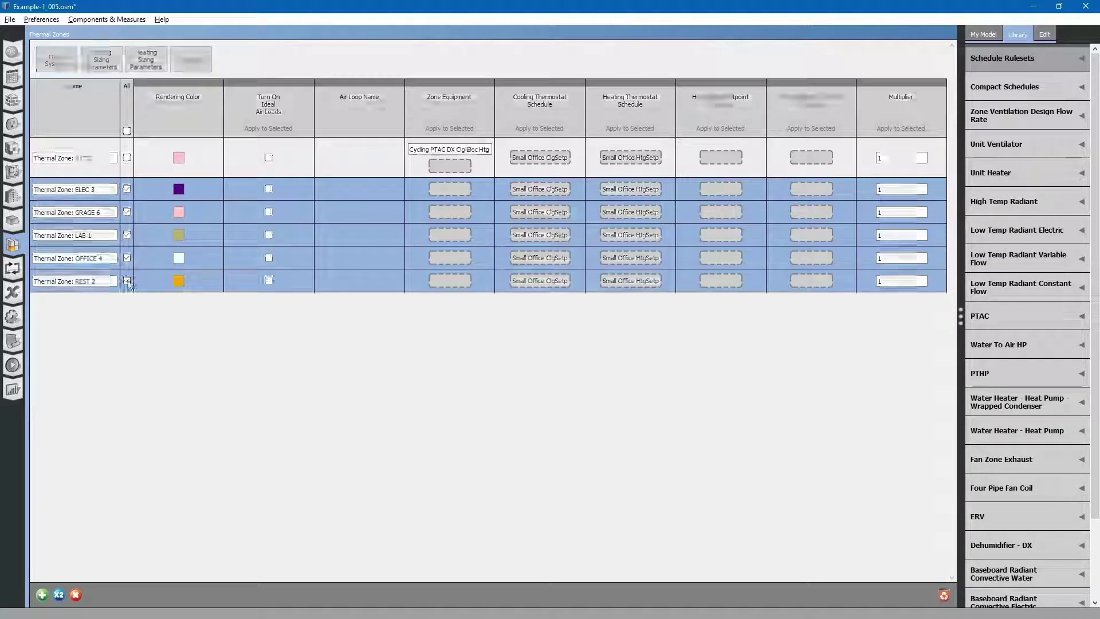
{"action": "left_click", "coordinate": [449, 150]}
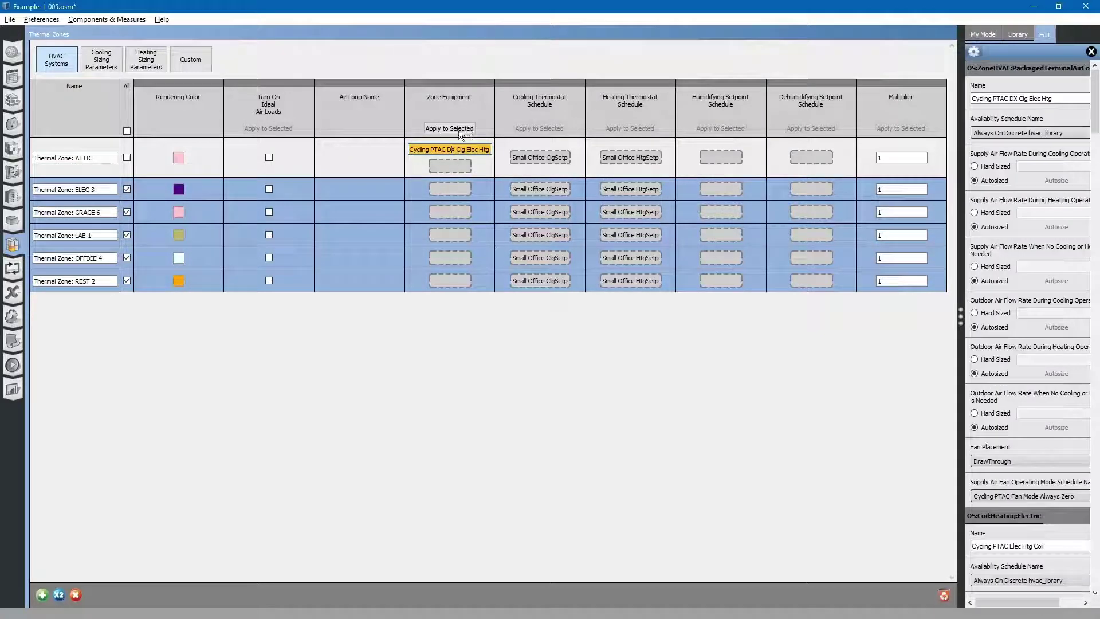
{"action": "left_click", "coordinate": [453, 127]}
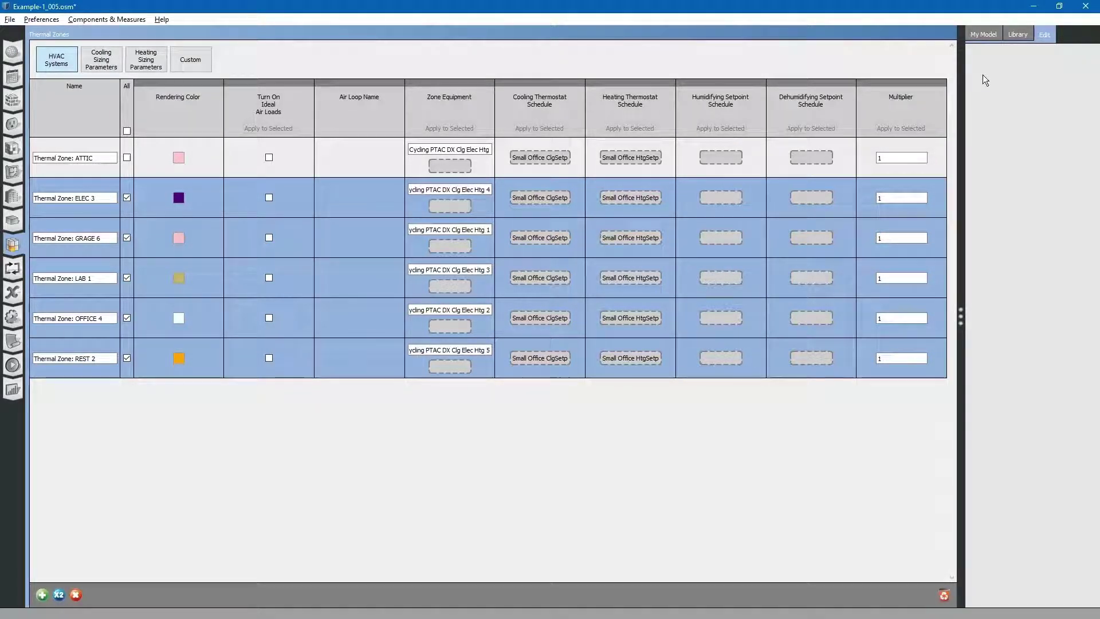
- Add a Zone Exhaust Fan from the library to the REST 2 thermal zone's equipment
{"action": "left_click", "coordinate": [991, 44]}
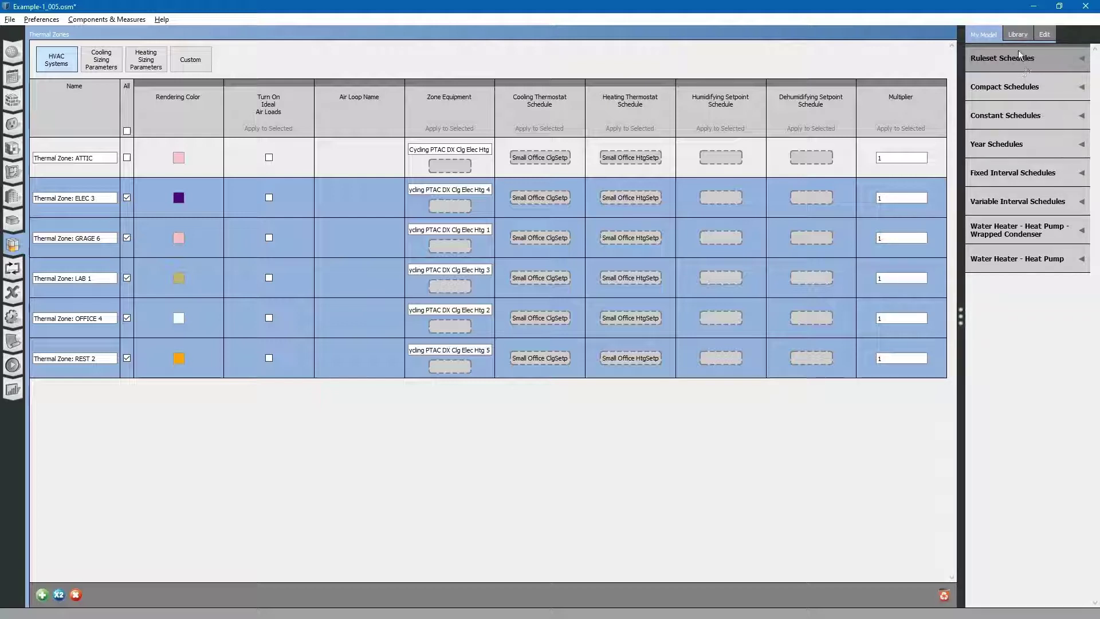
{"action": "left_click", "coordinate": [1017, 34]}
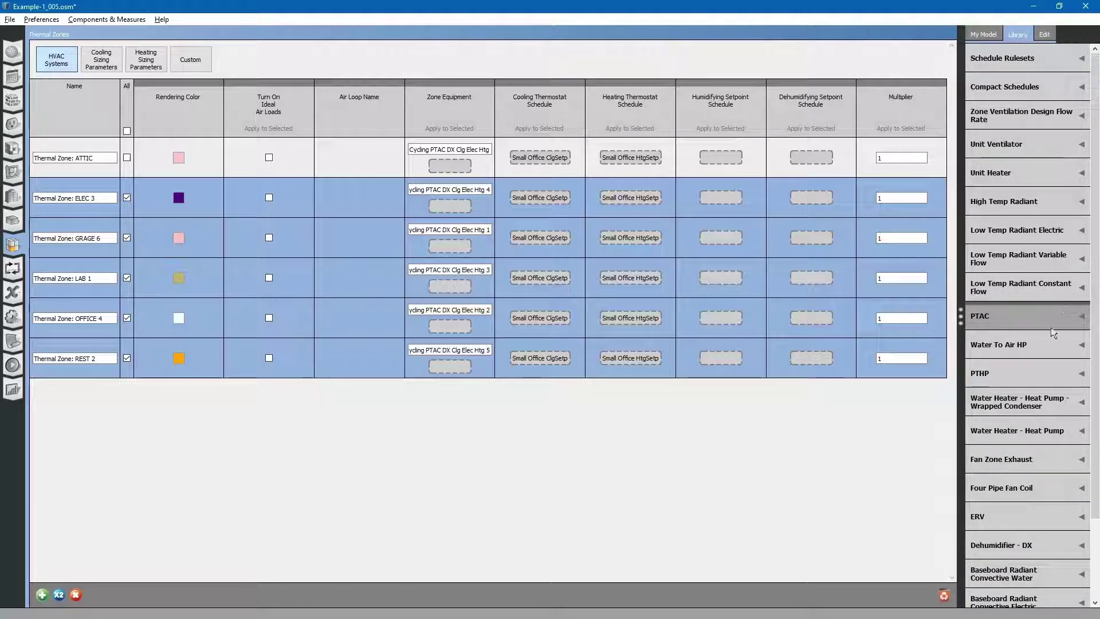
{"action": "left_click", "coordinate": [1019, 459]}
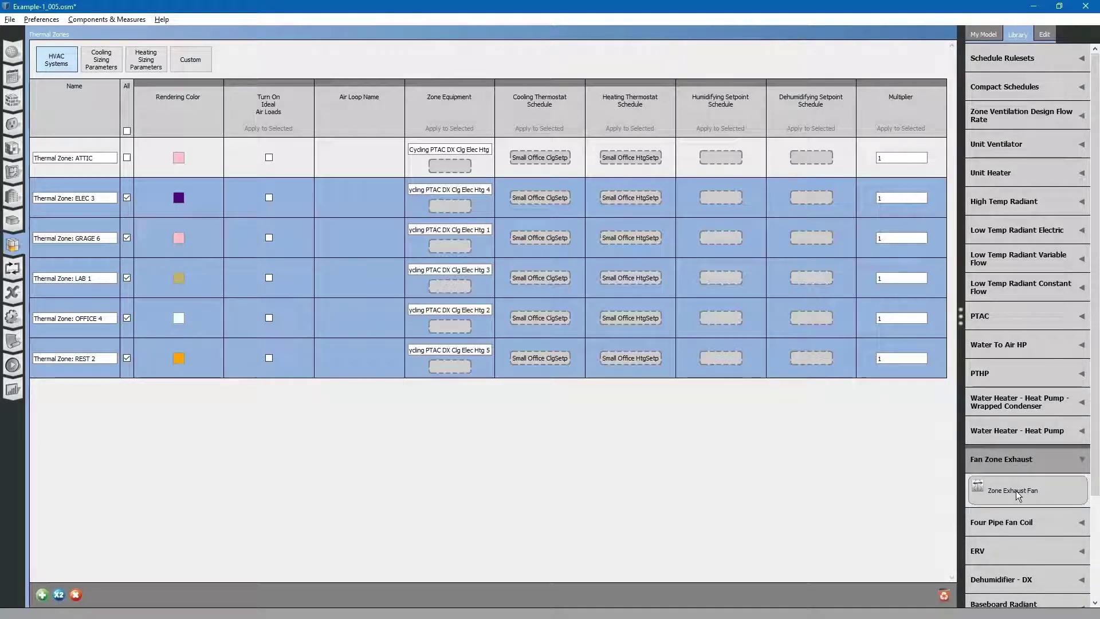
{"action": "left_click_drag", "start_coordinate": [1017, 494], "coordinate": [446, 367]}
- Set the REST 2 exhaust fan's availability schedule to EXHAUST FANS, pressure rise to 0.125 inH2O and maximum flow rate to 80 cfm
{"action": "left_click", "coordinate": [452, 367]}
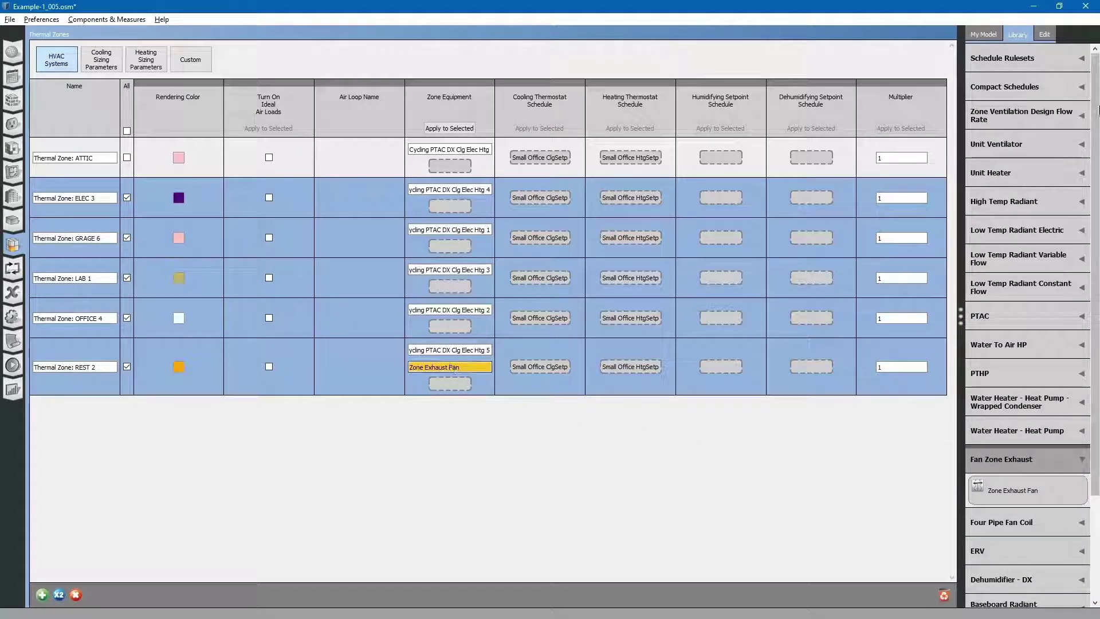
{"action": "left_click", "coordinate": [1014, 134]}
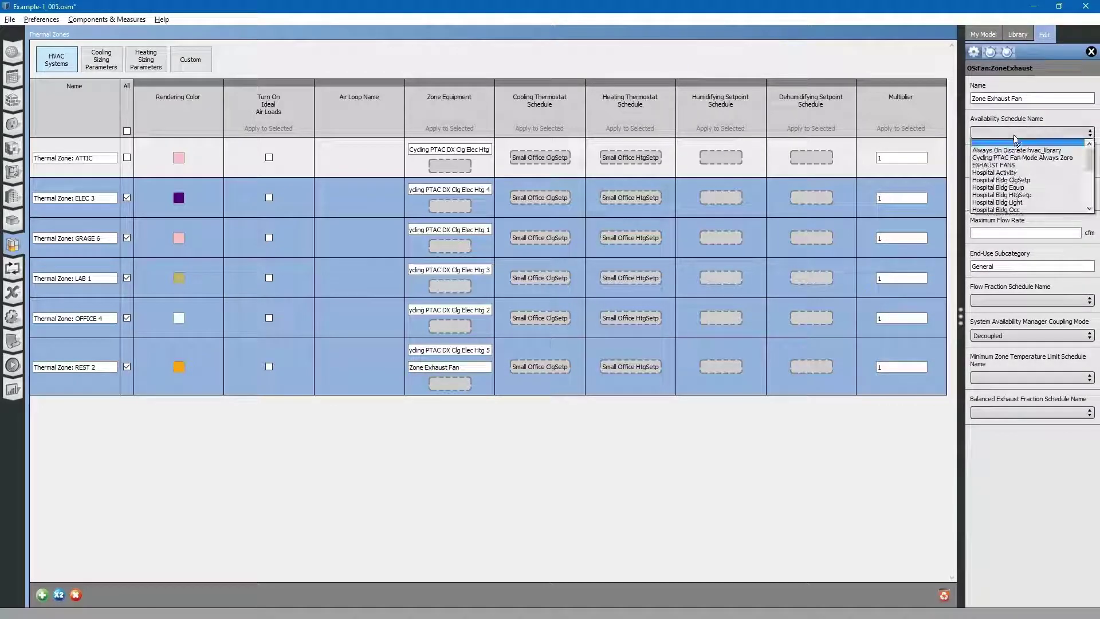
{"action": "left_click", "coordinate": [1017, 165]}
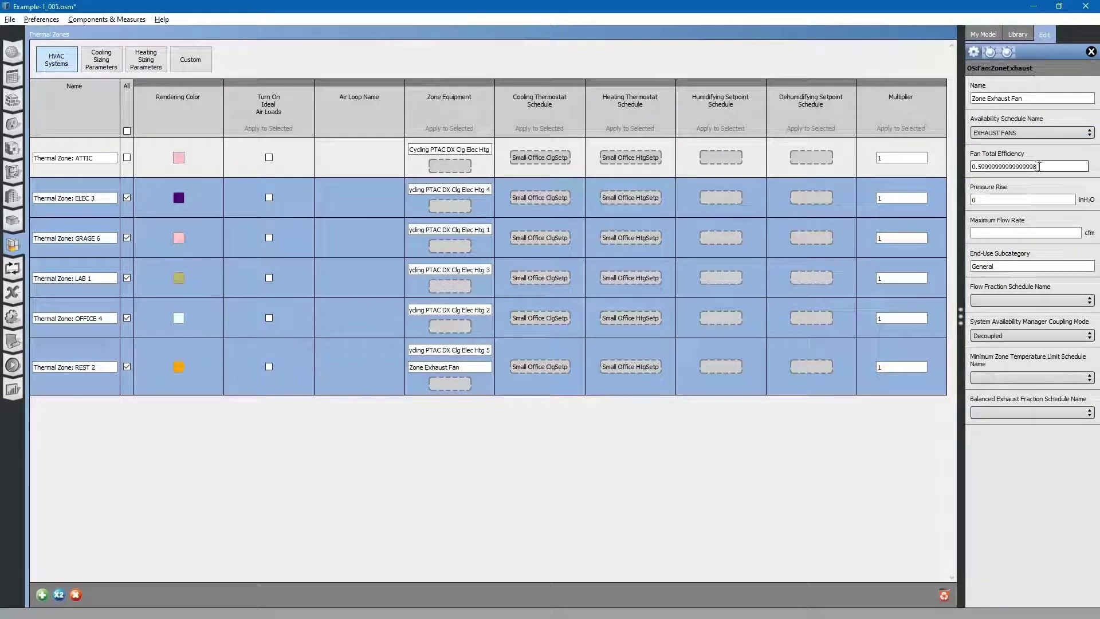
{"action": "left_click", "coordinate": [1010, 198]}
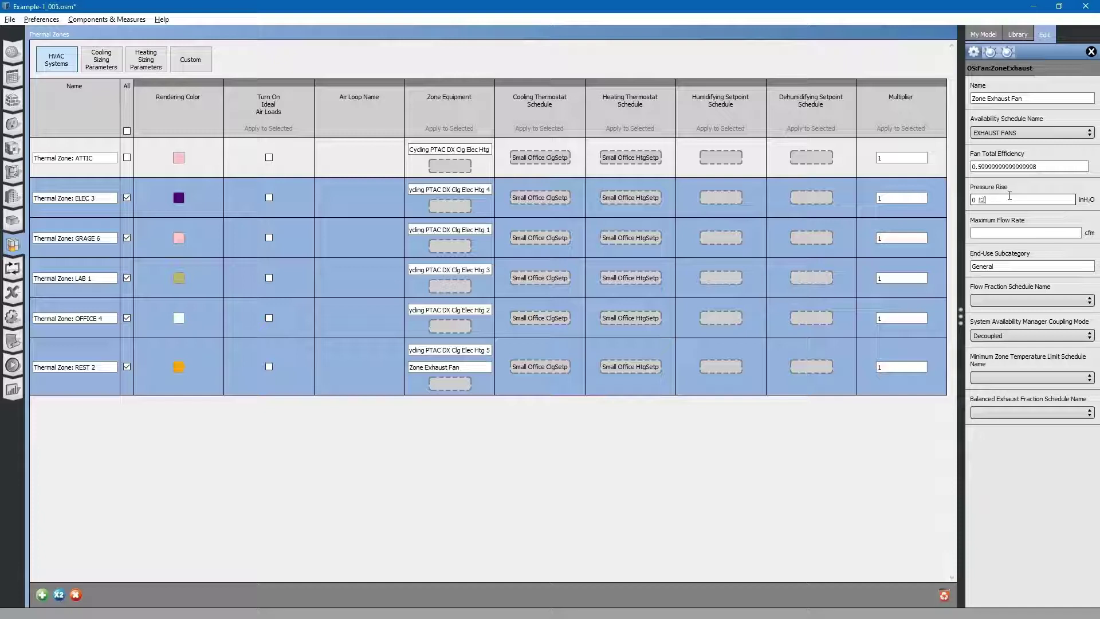
{"action": "left_click", "coordinate": [1015, 233]}
{"action": "type", "text": "80"}
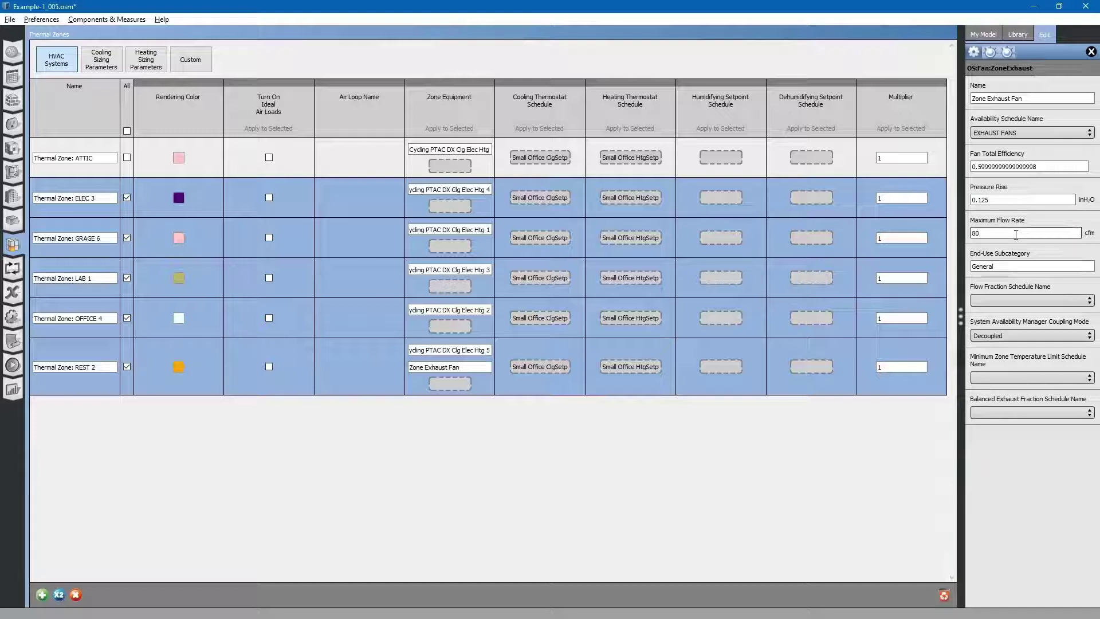
- Save the model and run the simulation with the PTAC units and exhaust fan
{"action": "left_click", "coordinate": [10, 19]}
{"action": "left_click", "coordinate": [23, 46]}
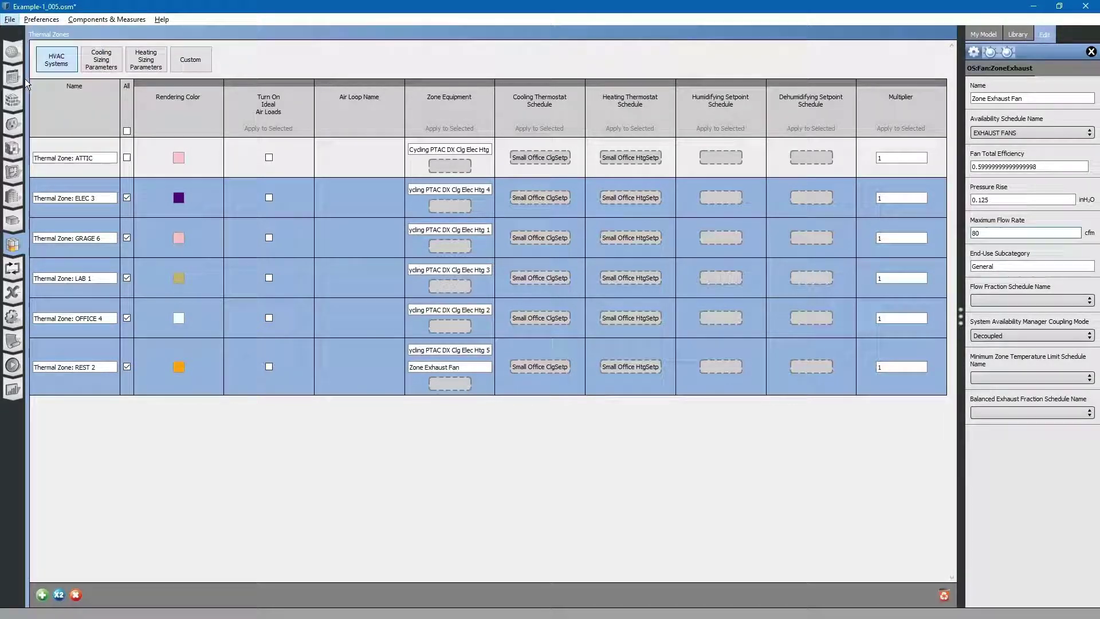
{"action": "left_click", "coordinate": [12, 365]}
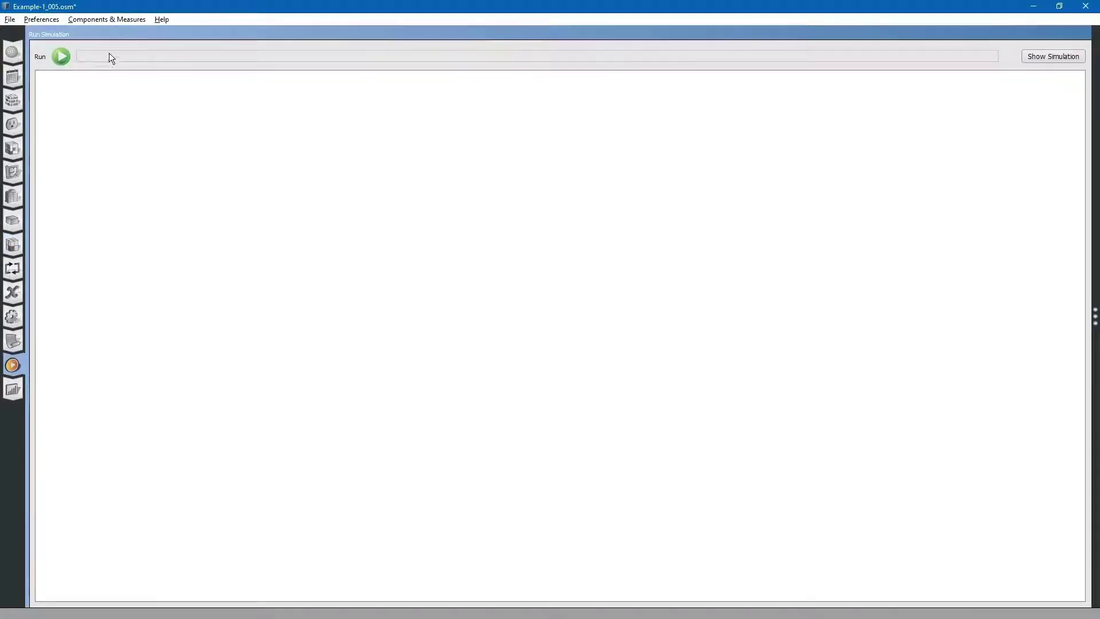
{"action": "left_click", "coordinate": [61, 56]}
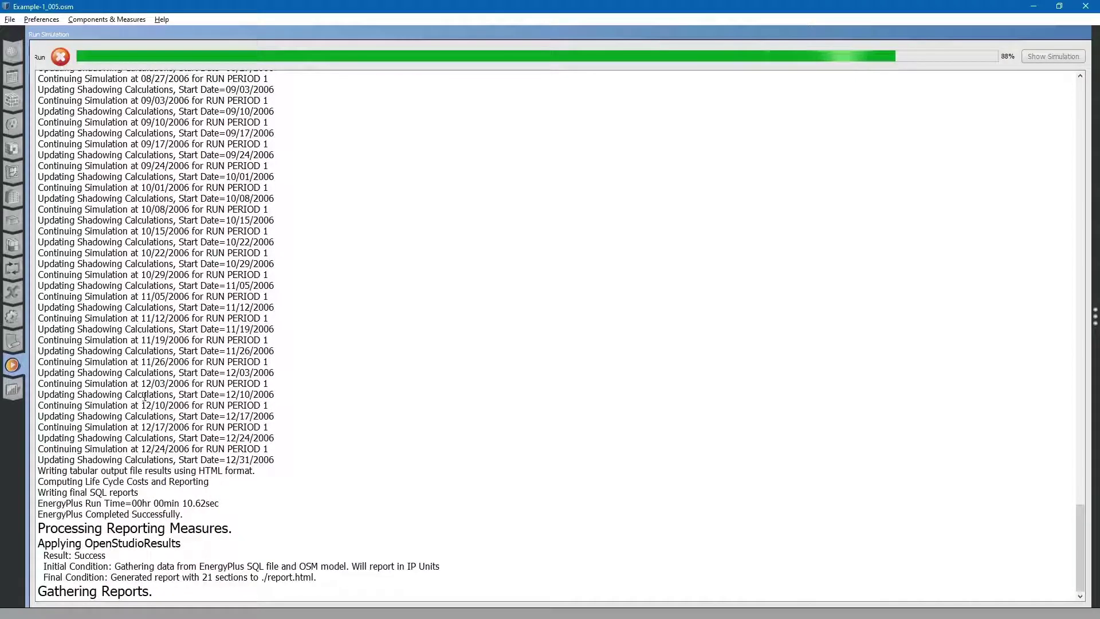
- Examine the zone sensible cooling and heating sizing table in the Zone Overview section of the OpenStudio Results
{"action": "left_click", "coordinate": [13, 391]}
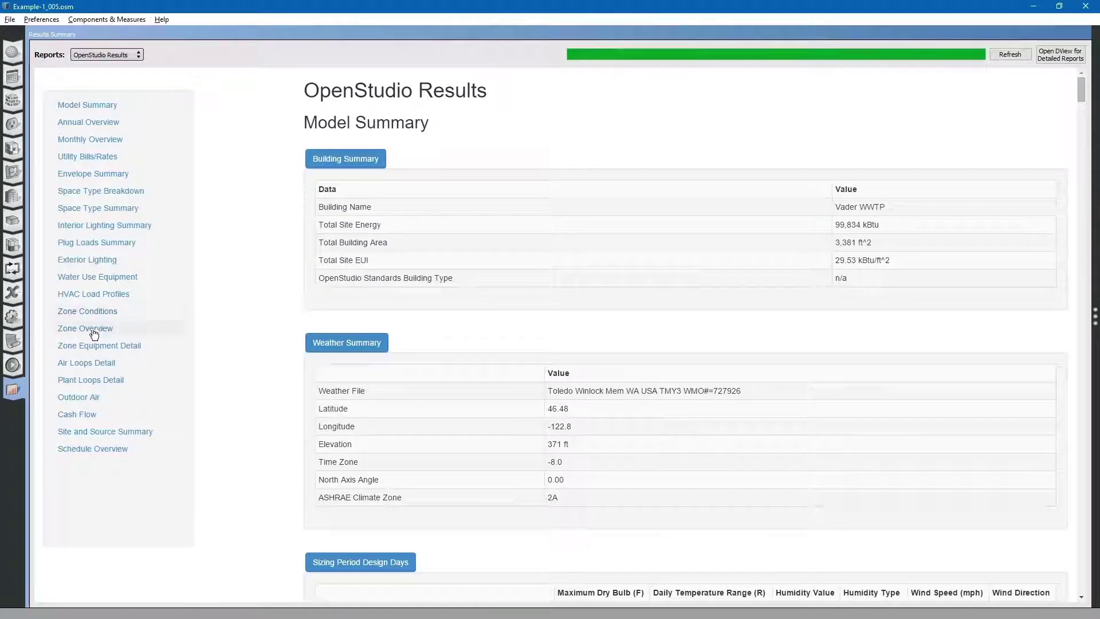
{"action": "left_click", "coordinate": [93, 330]}
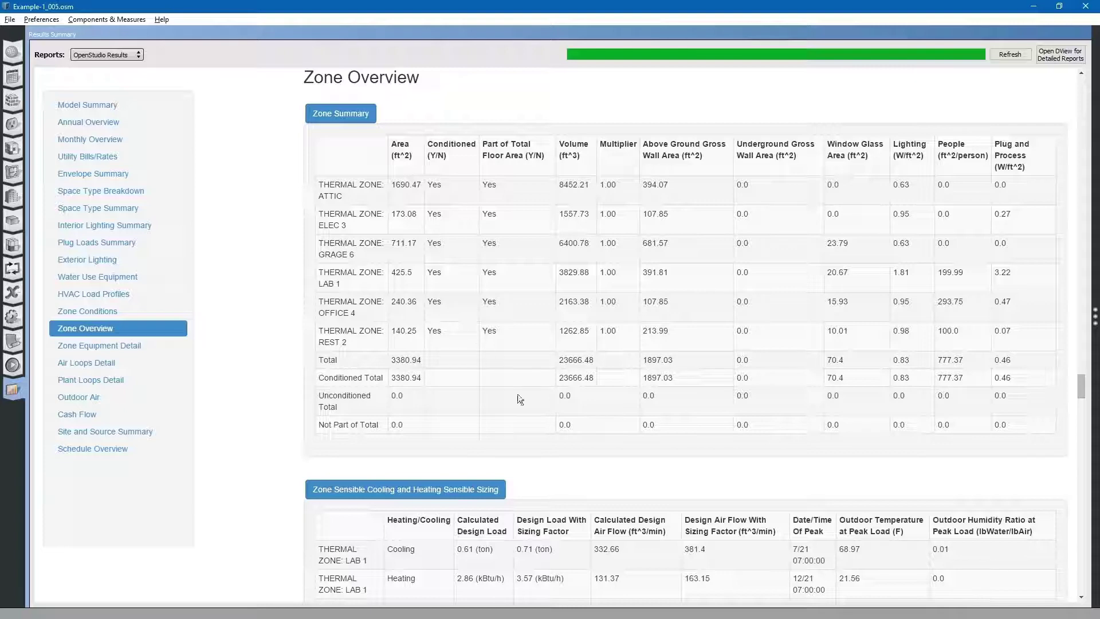
{"action": "scroll", "coordinate": [564, 453], "scroll_direction": "down", "scroll_amount": 3}
{"action": "scroll", "coordinate": [574, 455], "scroll_direction": "down", "scroll_amount": 1}
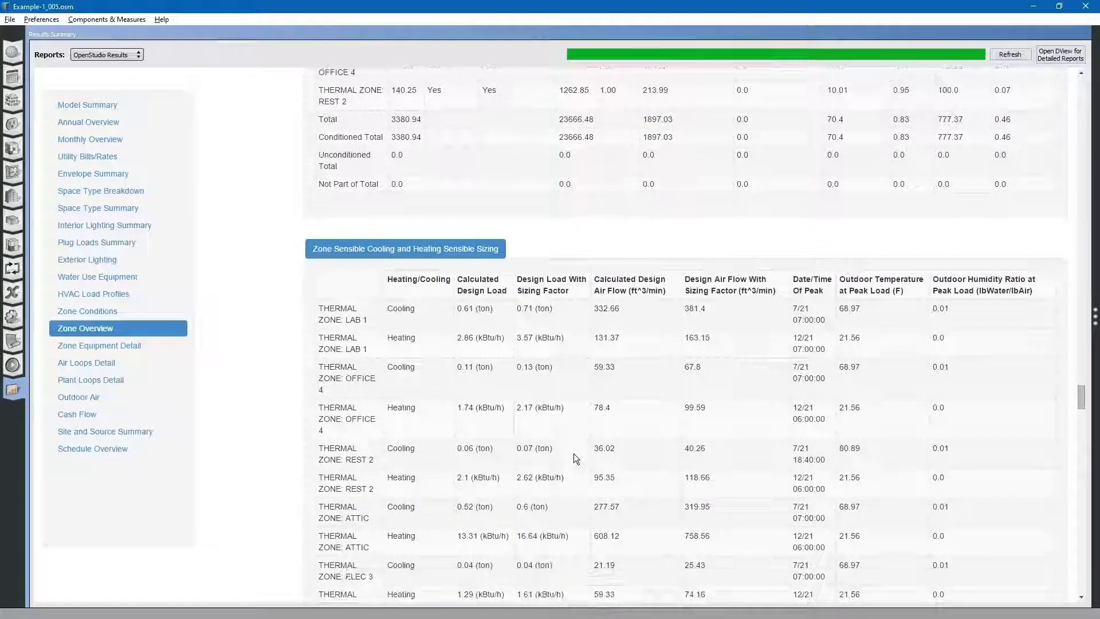
{"action": "scroll", "coordinate": [576, 458], "scroll_direction": "down", "scroll_amount": 1}
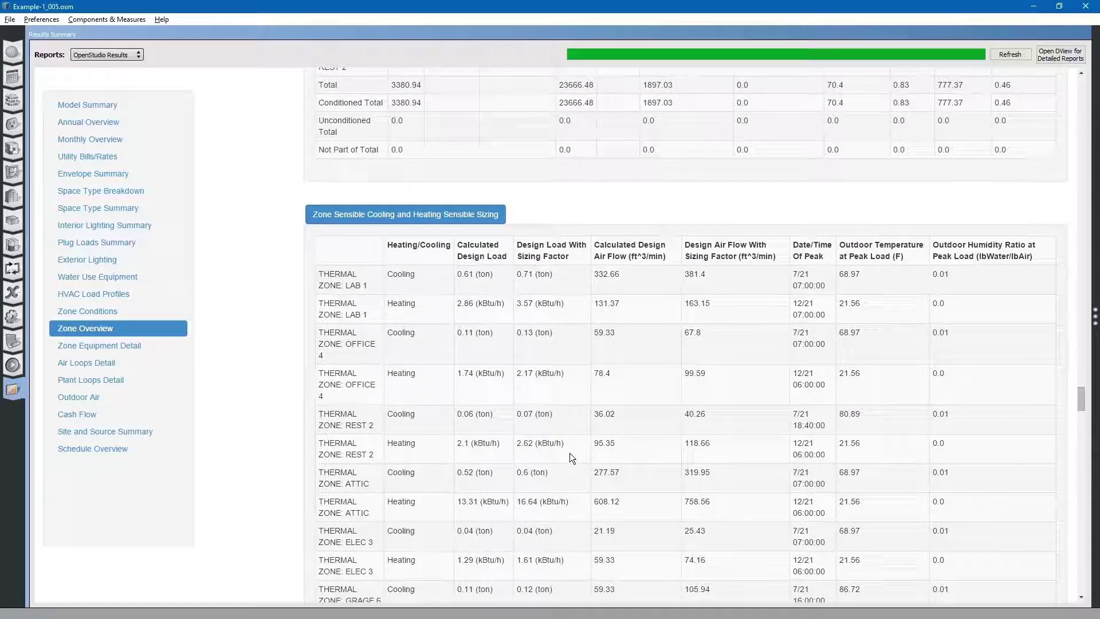
{"action": "scroll", "coordinate": [541, 321], "scroll_direction": "down", "scroll_amount": 3}
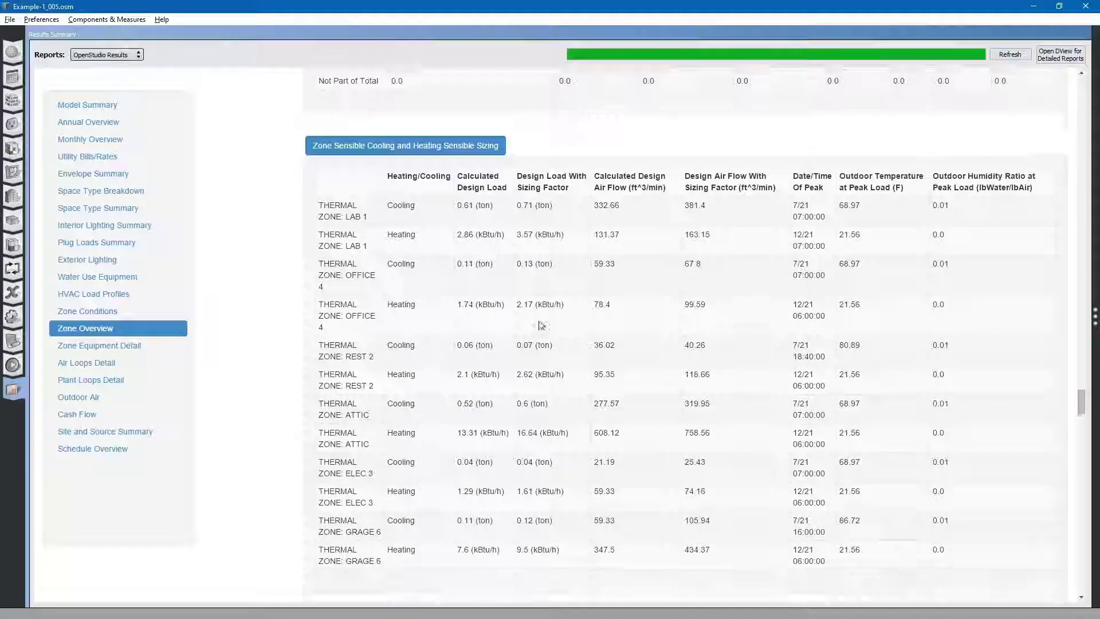
- Review the Zone Equipment Detail results for the PTAC air flow rates and heating and cooling capacities in each zone
{"action": "left_click", "coordinate": [95, 346]}
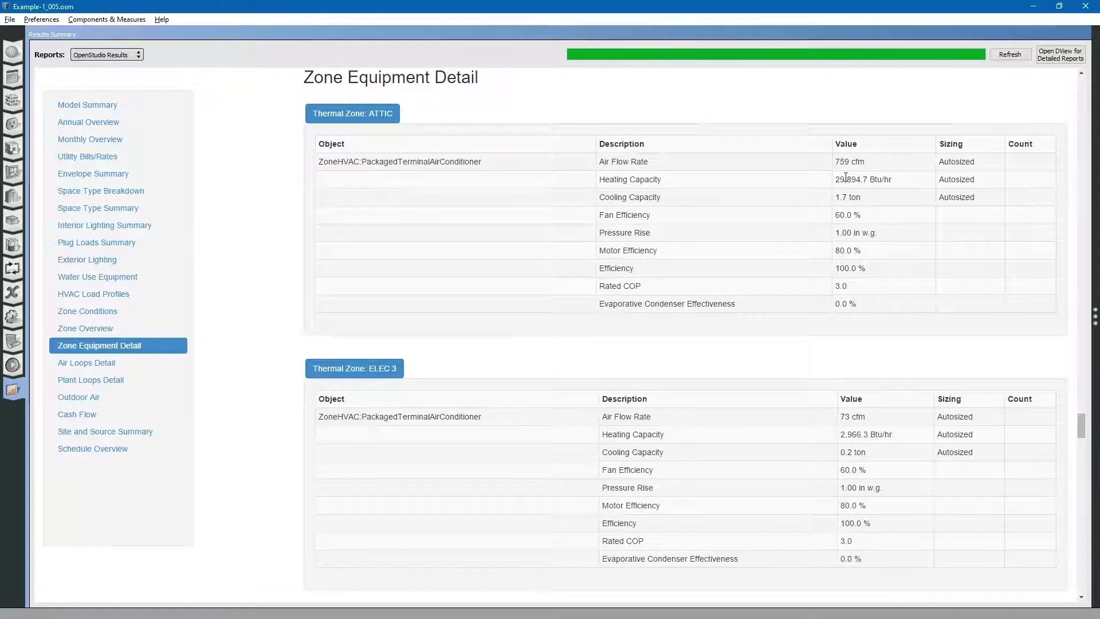
{"action": "scroll", "coordinate": [867, 263], "scroll_direction": "down", "scroll_amount": 2}
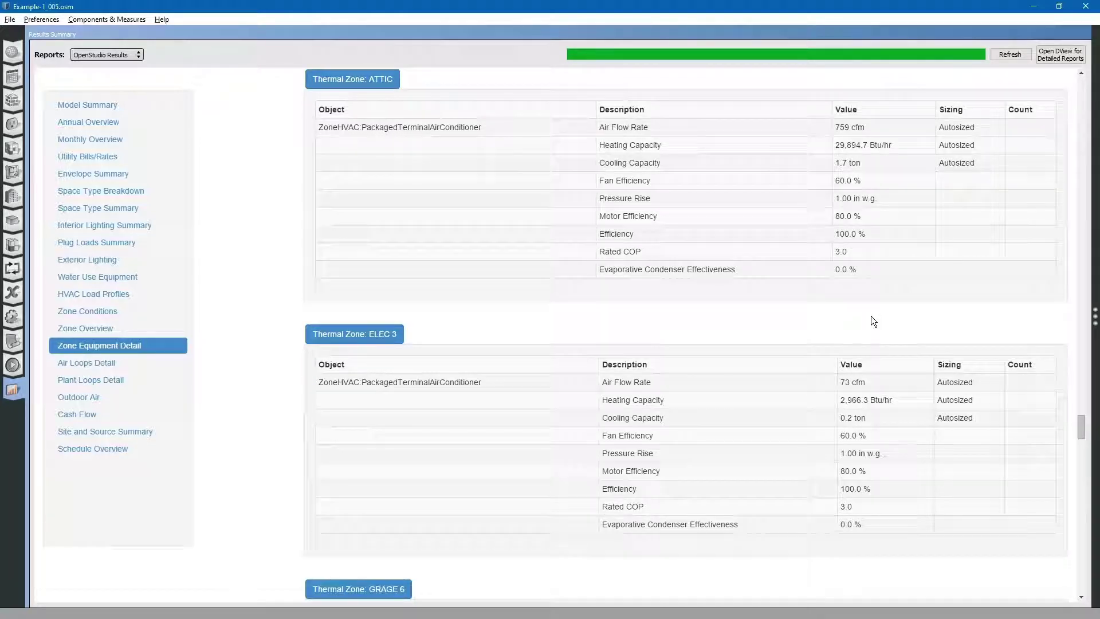
{"action": "scroll", "coordinate": [870, 317], "scroll_direction": "down", "scroll_amount": 3}
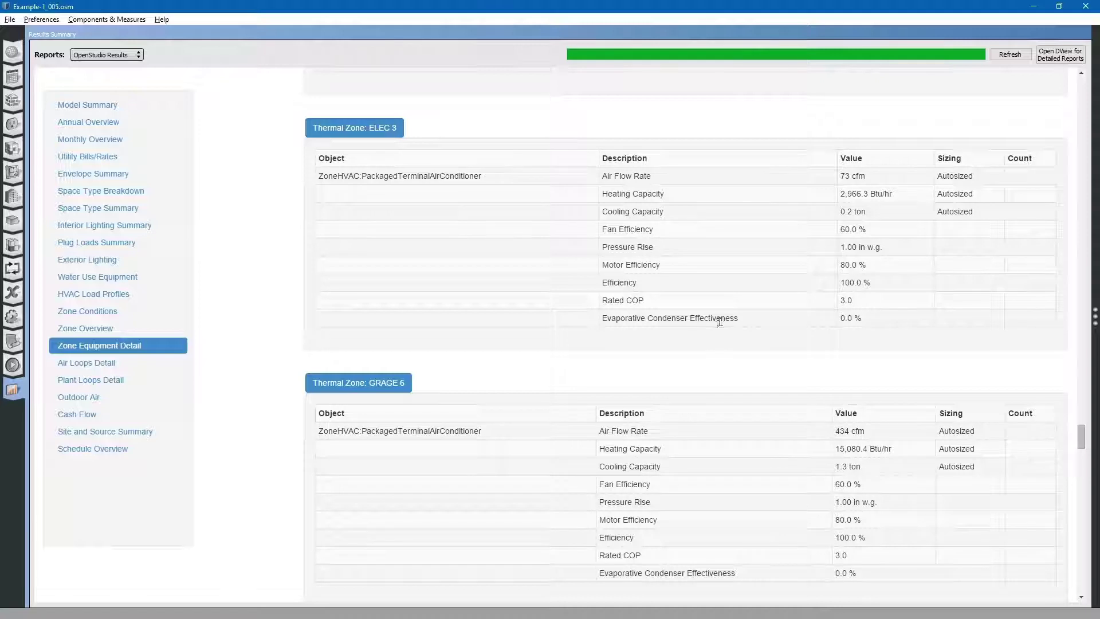
- Switch to the load calculation steps PDF in Adobe Acrobat Reader and highlight step 35 about opening the html report
{"action": "key", "text": "alt+Tab"}
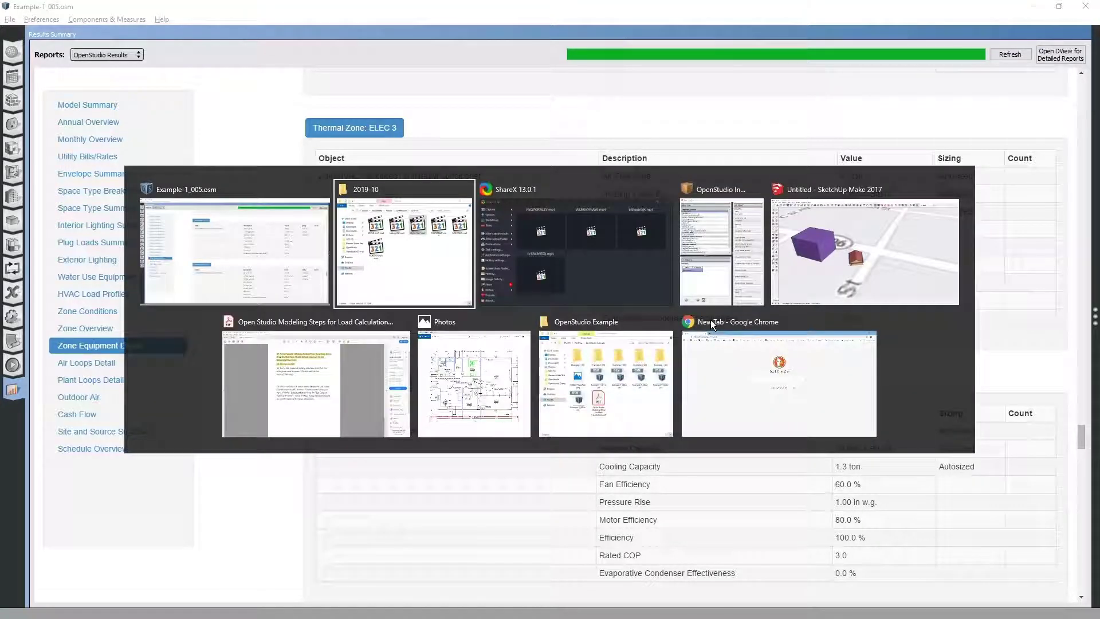
{"action": "key", "text": "alt+Tab"}
{"action": "key", "text": "alt+Tab"}
{"action": "key", "text": "alt+Tab"}
{"action": "key", "text": "alt+Tab"}
{"action": "key", "text": "alt+Tab"}
{"action": "key", "text": "alt+Tab"}
{"action": "key", "text": "alt+Tab"}
{"action": "key", "text": "alt+Tab"}
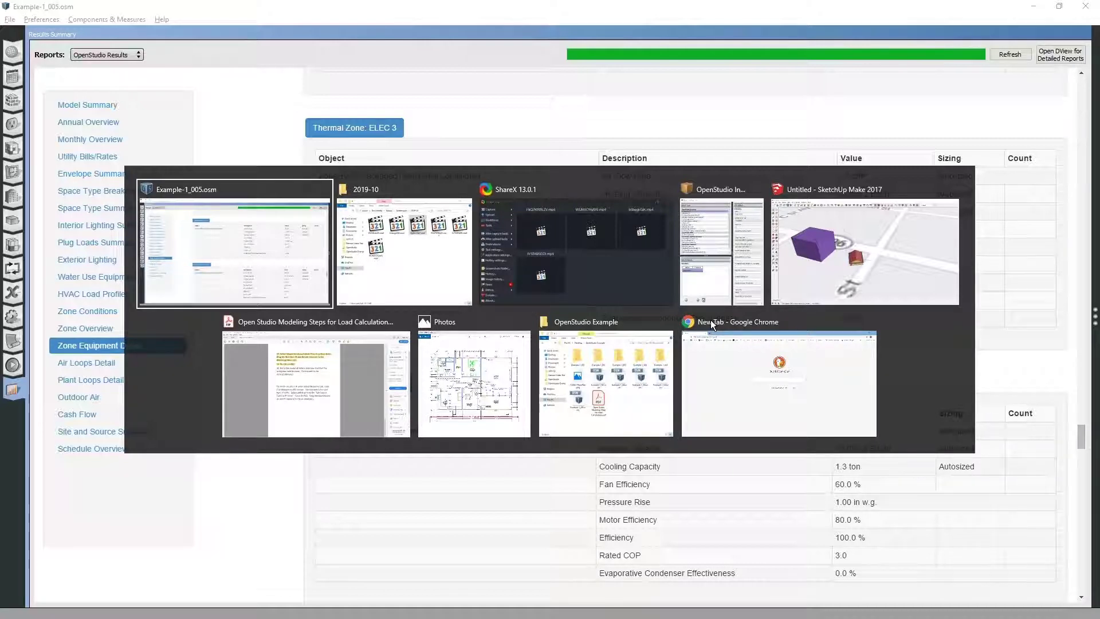
{"action": "mouse_move", "coordinate": [673, 325]}
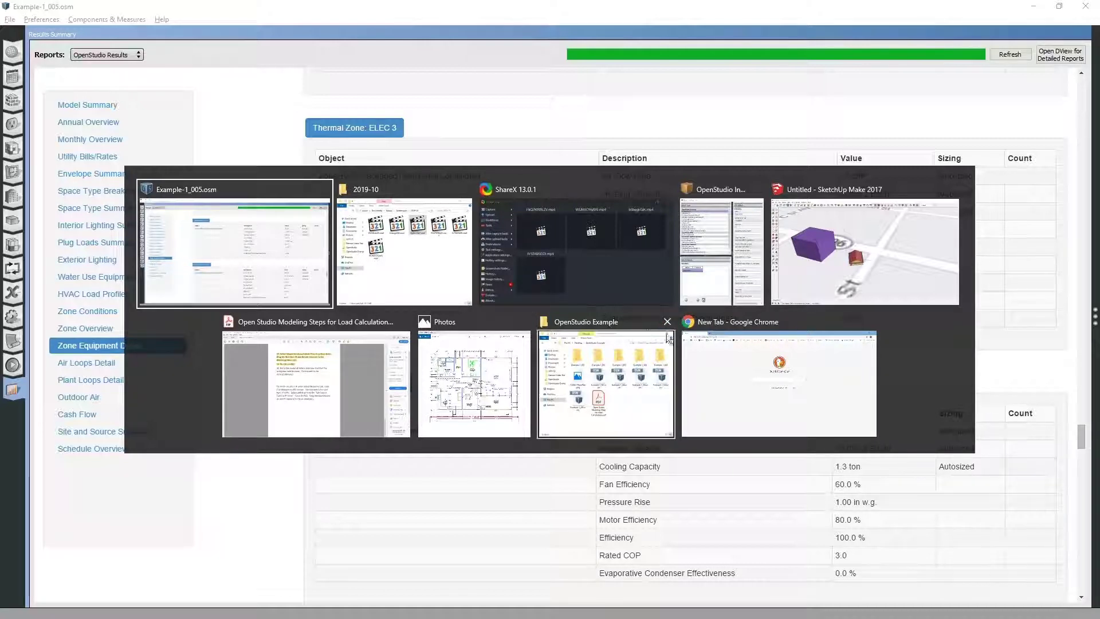
{"action": "key", "text": "alt+Tab"}
{"action": "key", "text": "alt+Tab"}
{"action": "key", "text": "alt+Tab"}
{"action": "key", "text": "alt+Tab"}
{"action": "key", "text": "alt+Tab"}
{"action": "key", "text": "alt+Tab"}
{"action": "key", "text": "alt+Tab"}
{"action": "key", "text": "alt+Tab"}
{"action": "key", "text": "alt+Tab"}
{"action": "key", "text": "alt+Tab"}
{"action": "key", "text": "alt+Tab"}
{"action": "key", "text": "alt+Tab"}
{"action": "key", "text": "alt+Tab"}
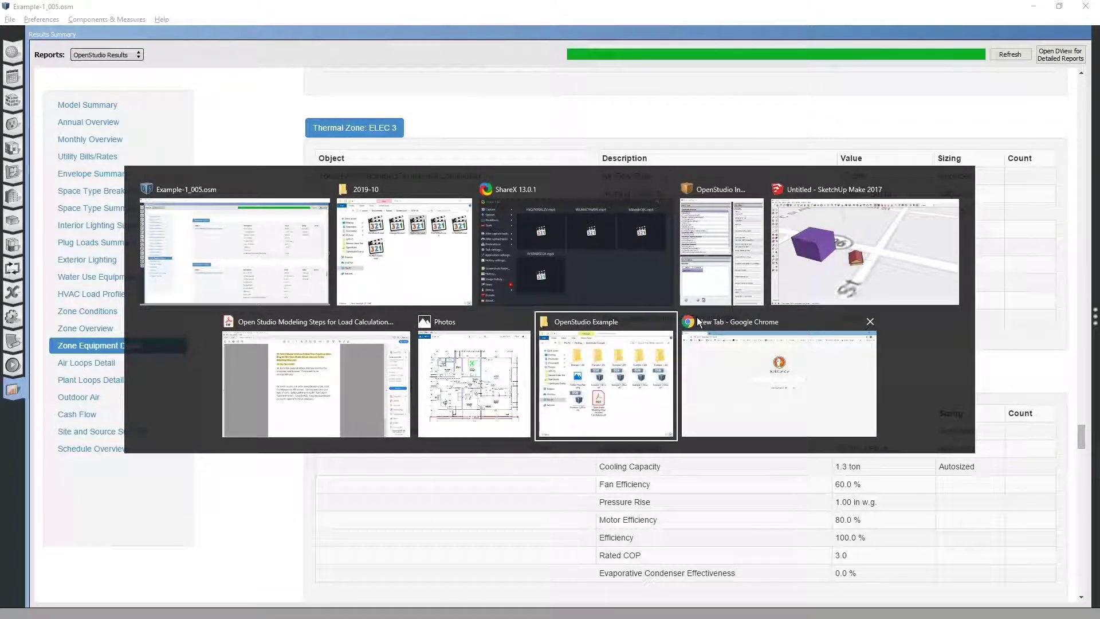
{"action": "key", "text": "alt+Tab"}
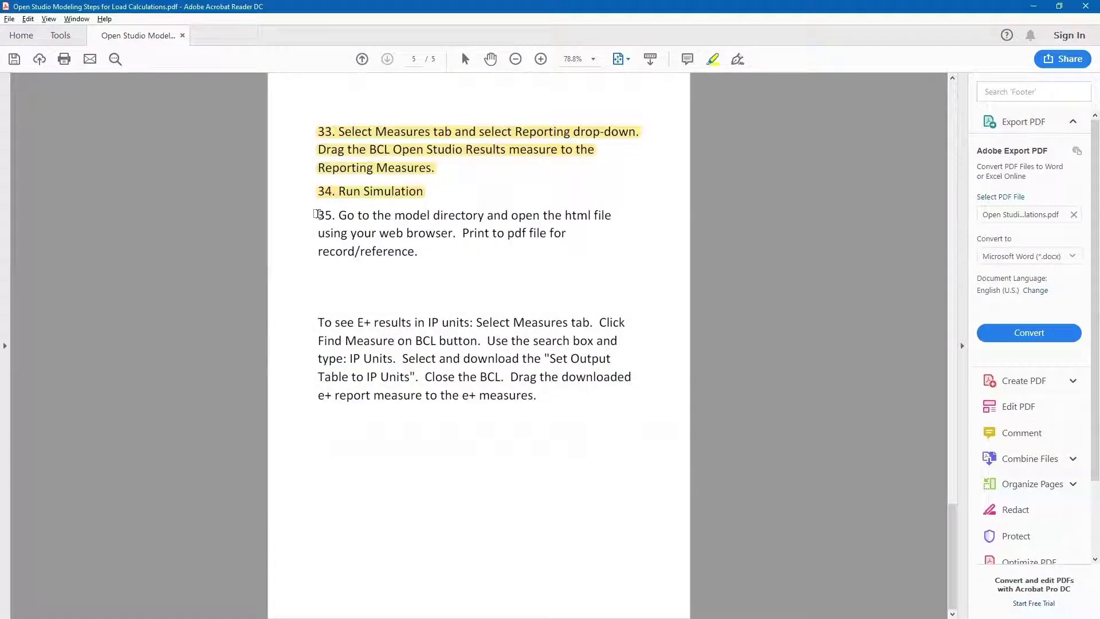
{"action": "left_click_drag", "start_coordinate": [317, 214], "coordinate": [424, 256]}
- Switch to the OpenStudio Example folder in File Explorer and open the reports folder inside Example-1_005
{"action": "key", "text": "alt+Tab"}
{"action": "key", "text": "alt+Tab"}
{"action": "key", "text": "alt+Tab"}
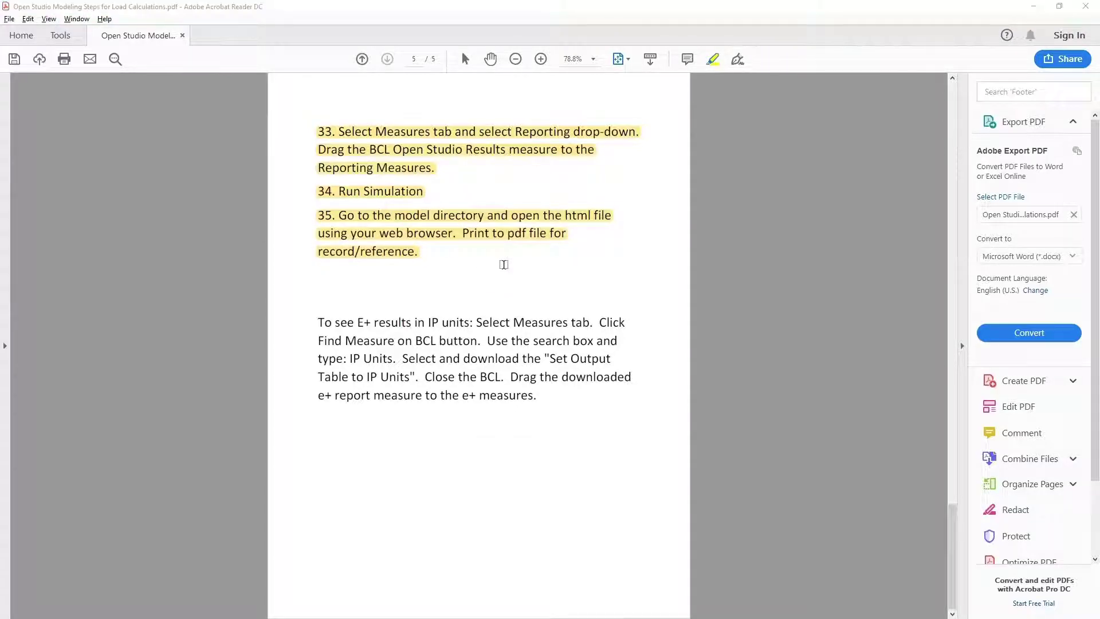
{"action": "key", "text": "alt+Tab"}
{"action": "key", "text": "alt+Tab"}
{"action": "key", "text": "alt+Tab"}
{"action": "key", "text": "alt+Tab"}
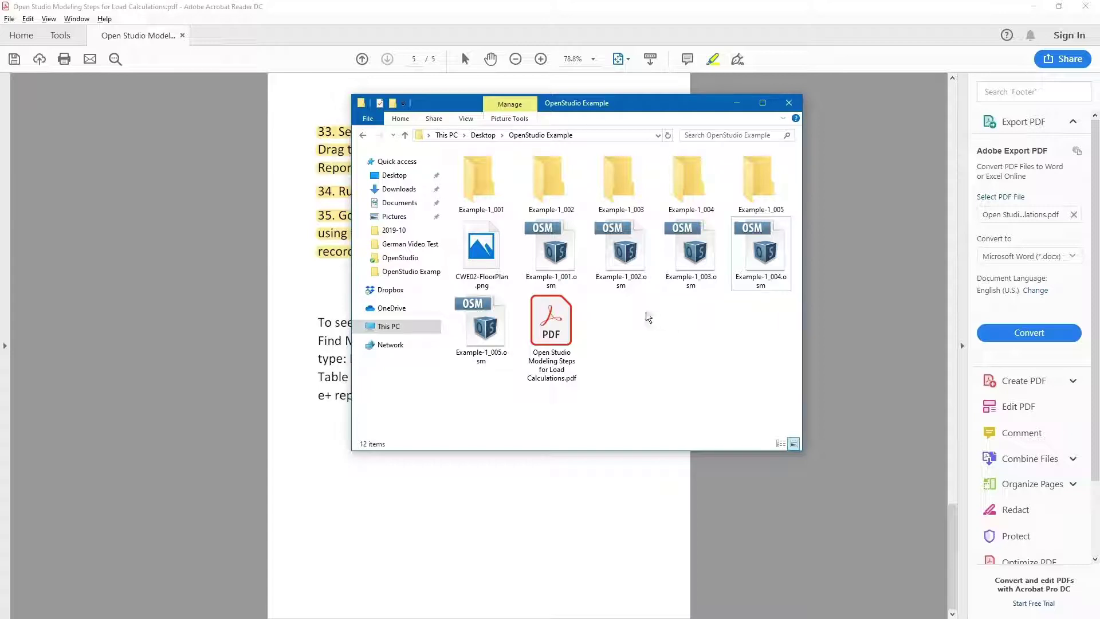
{"action": "left_click", "coordinate": [491, 328]}
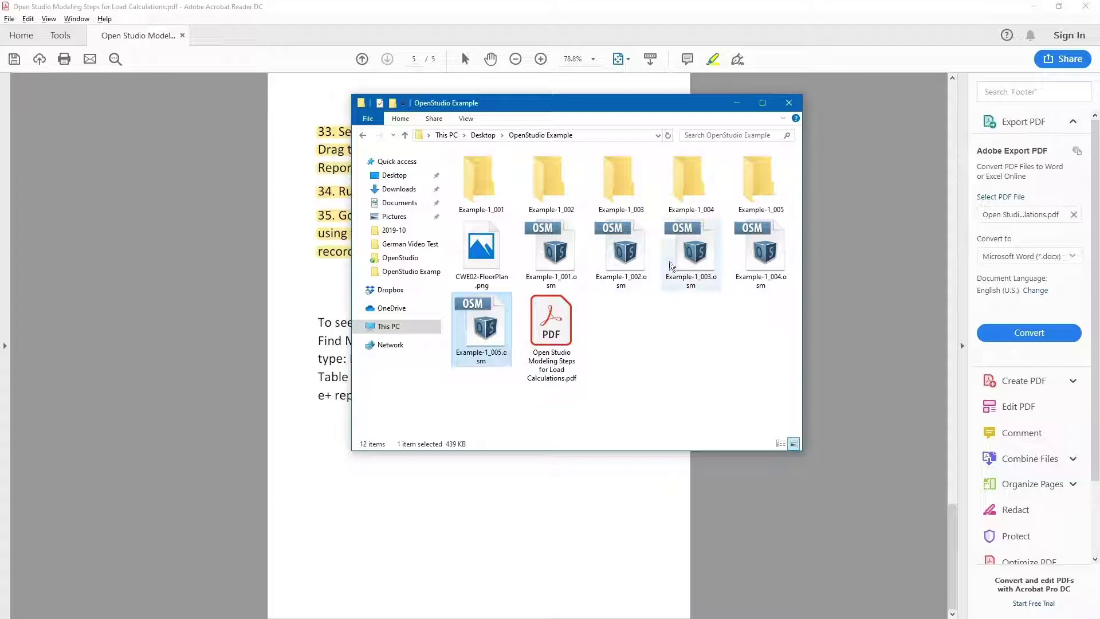
{"action": "double_click", "coordinate": [762, 184]}
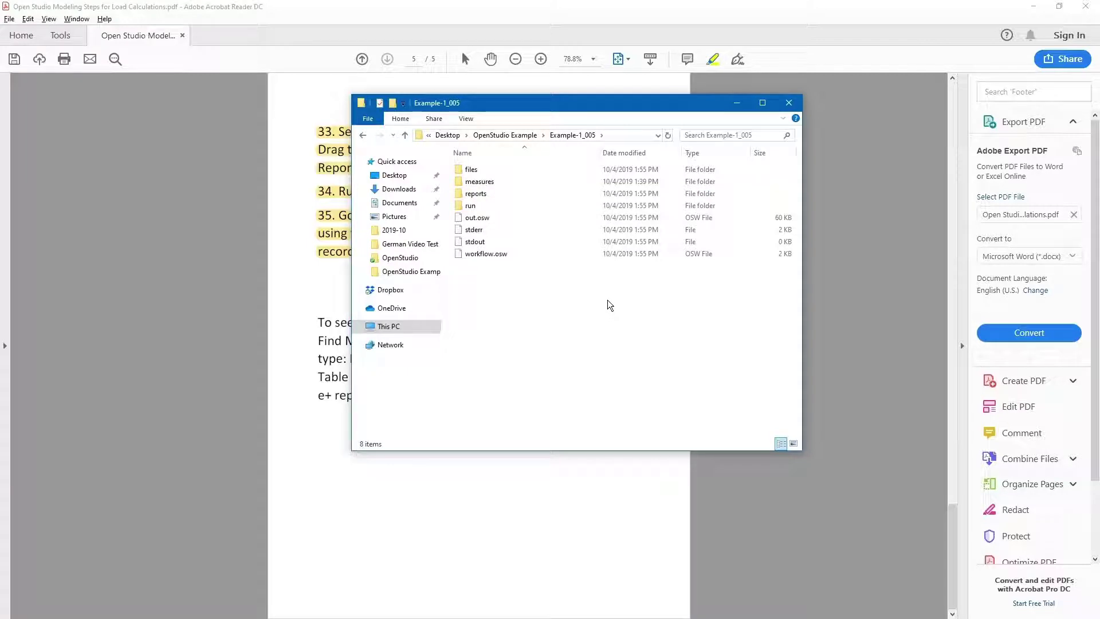
{"action": "double_click", "coordinate": [481, 194]}
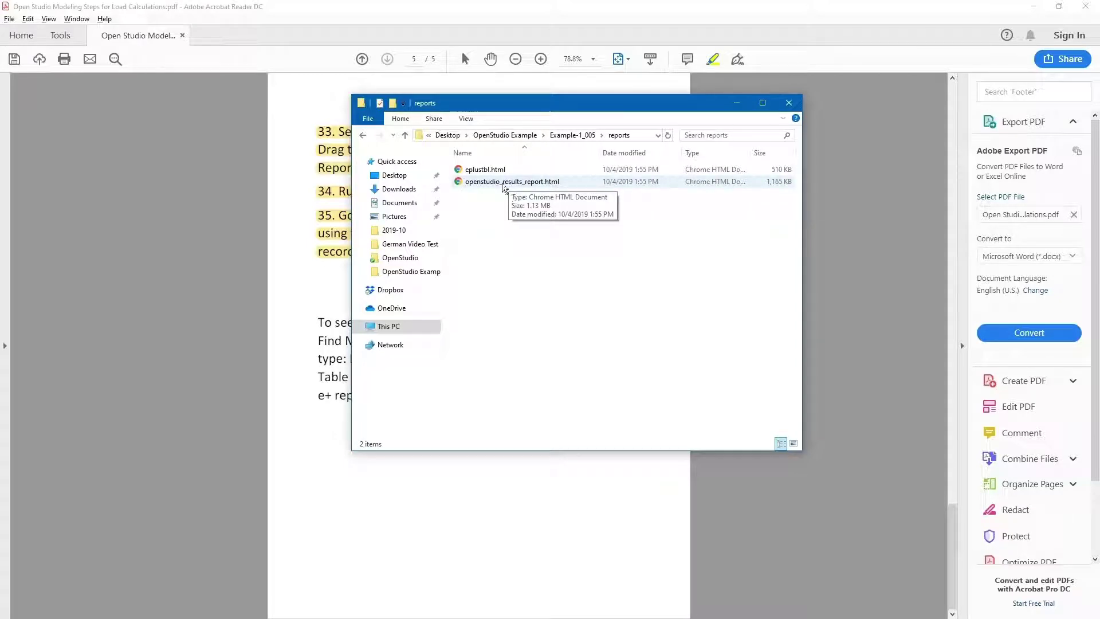
- Open openstudio_results_report.html in the web browser and preview its printout with Save as PDF as the destination
{"action": "double_click", "coordinate": [518, 182]}
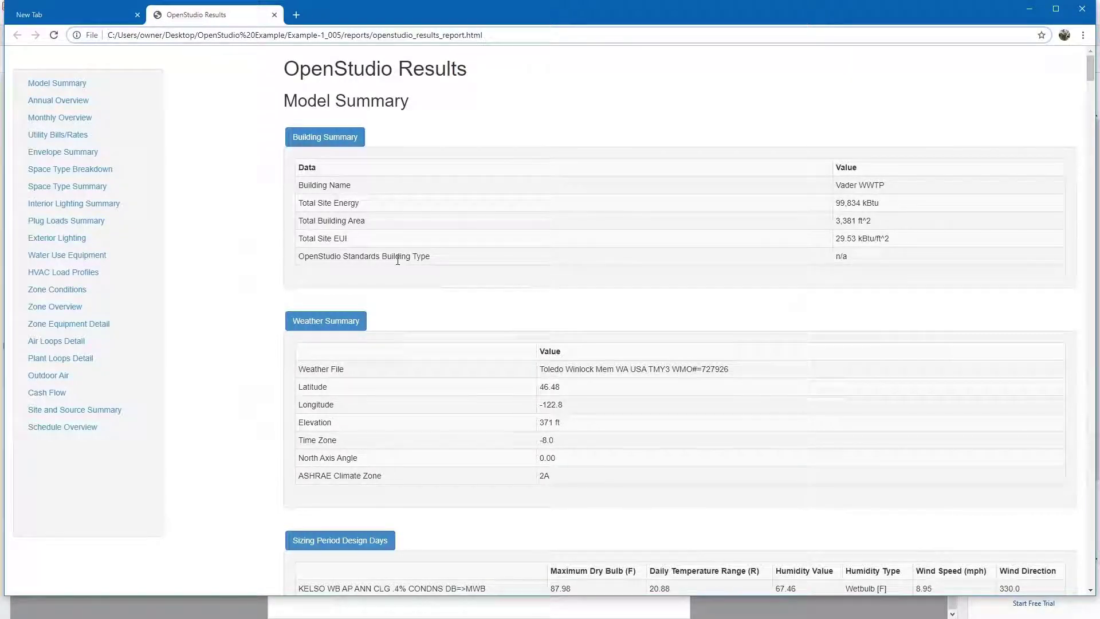
{"action": "key", "text": "ctrl+p"}
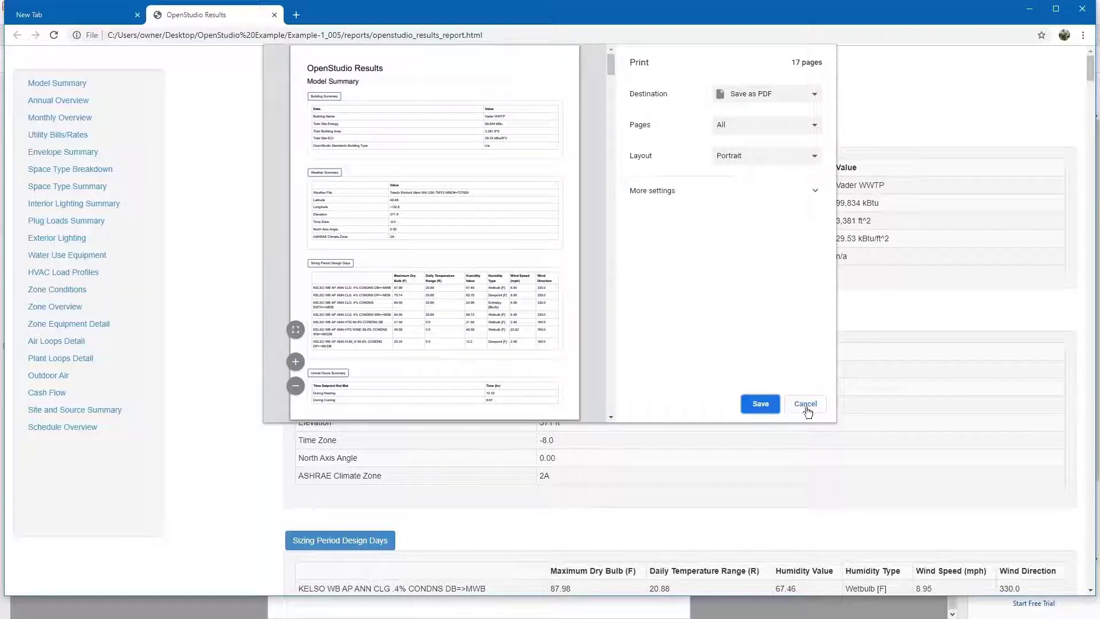
{"action": "left_click", "coordinate": [807, 405]}
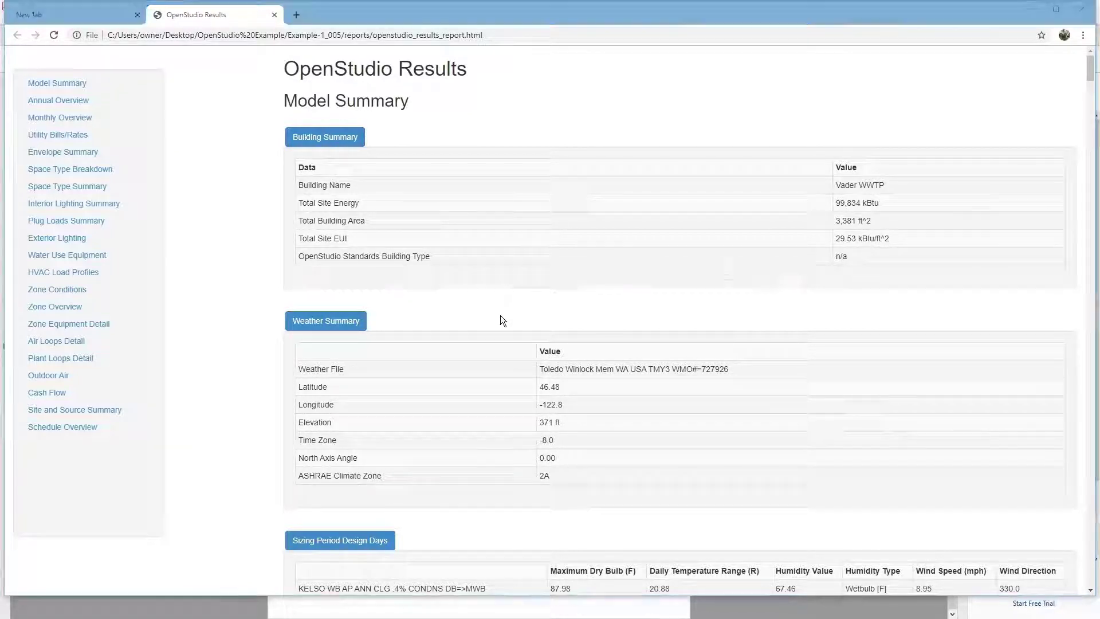
- Close the OpenStudio Results report page and minimize the browser window
{"action": "key", "text": "alt+Tab"}
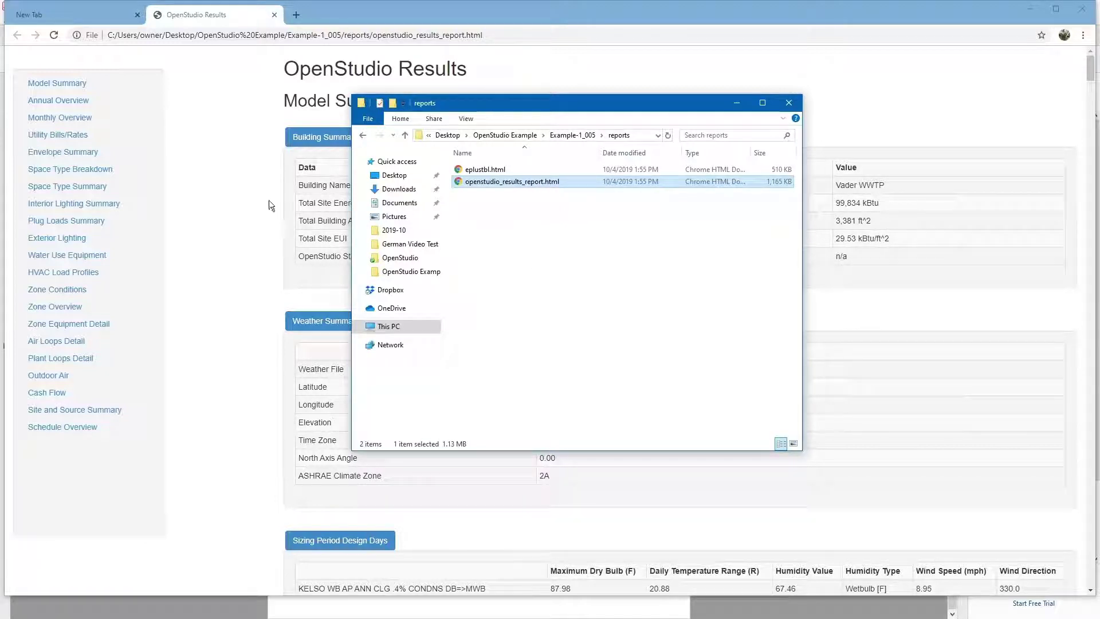
{"action": "left_click", "coordinate": [274, 14]}
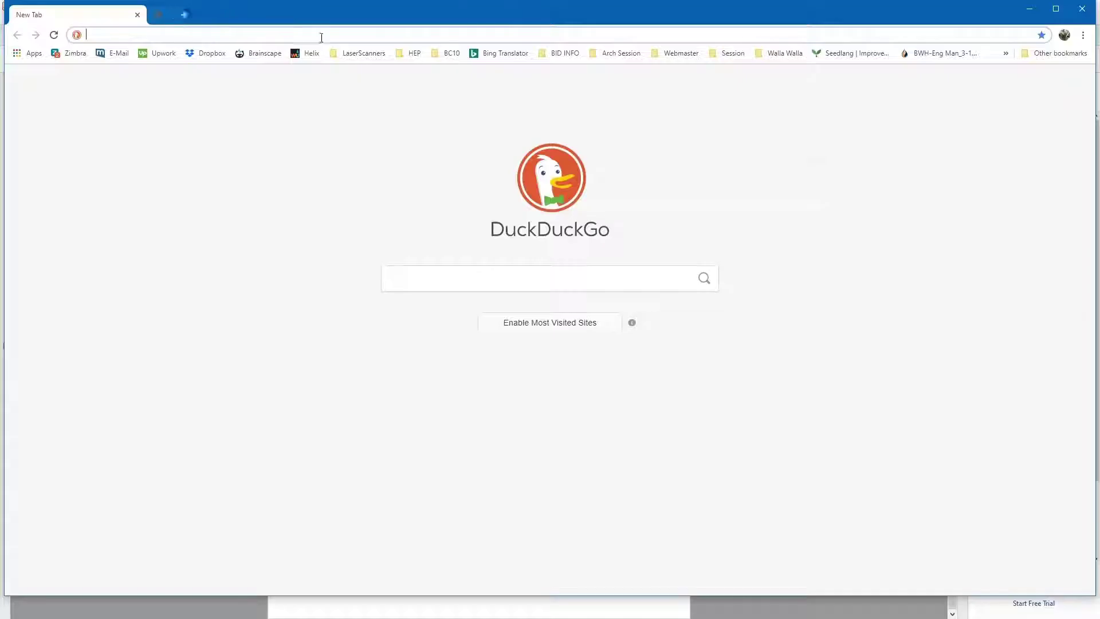
{"action": "left_click", "coordinate": [1034, 10]}
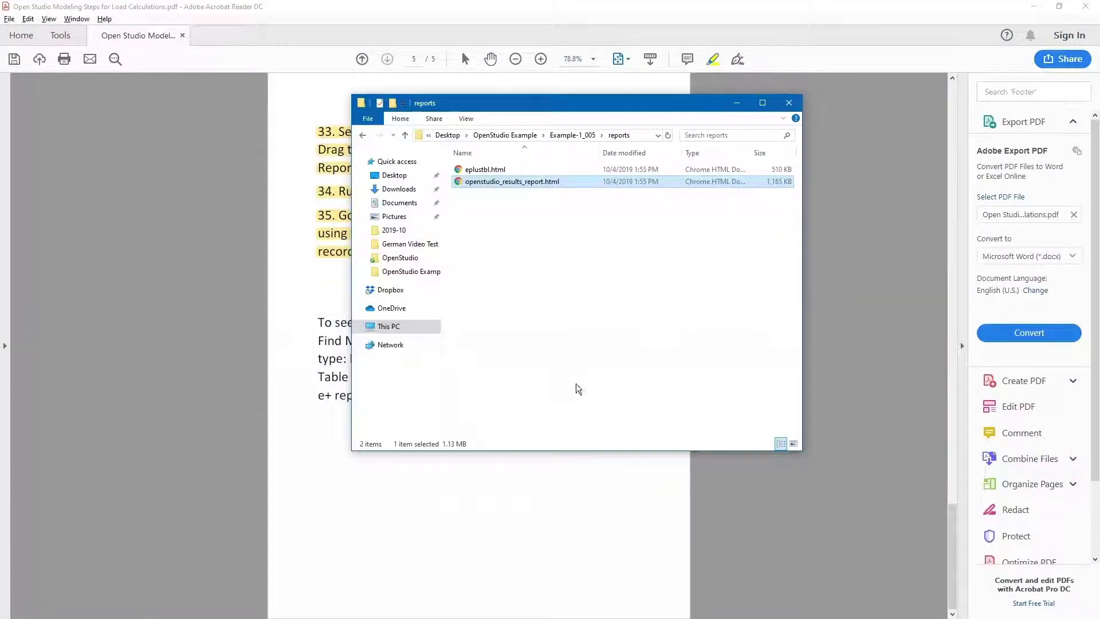
- Switch to Example-1_005.osm in OpenStudio and change the displayed report to EnergyPlus Results
{"action": "key", "text": "alt+Tab"}
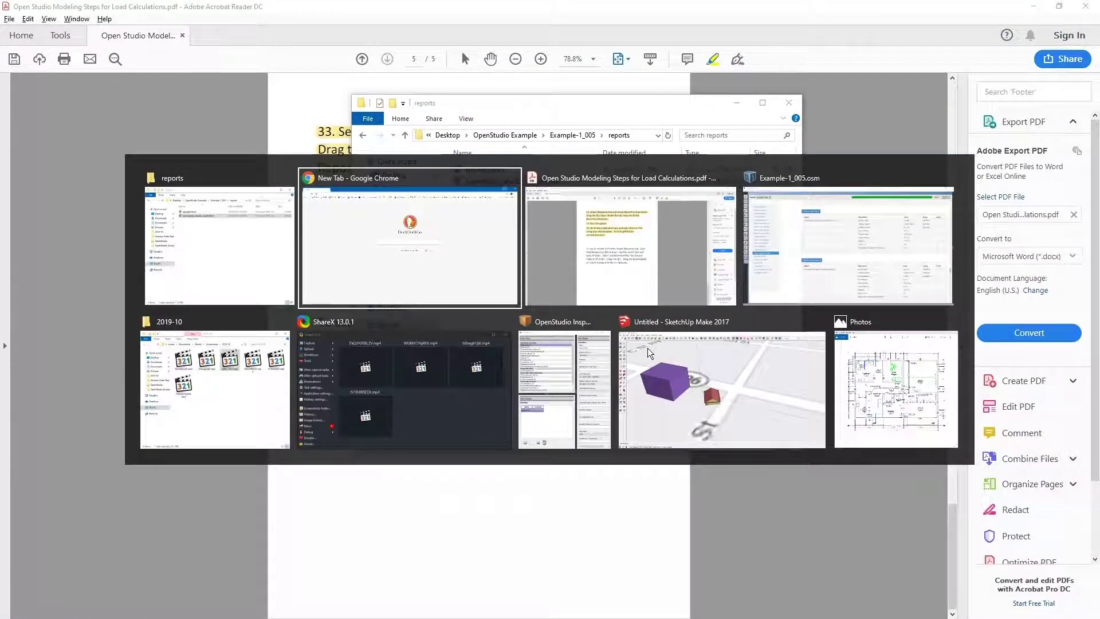
{"action": "key", "text": "alt+Tab"}
{"action": "key", "text": "alt+Tab"}
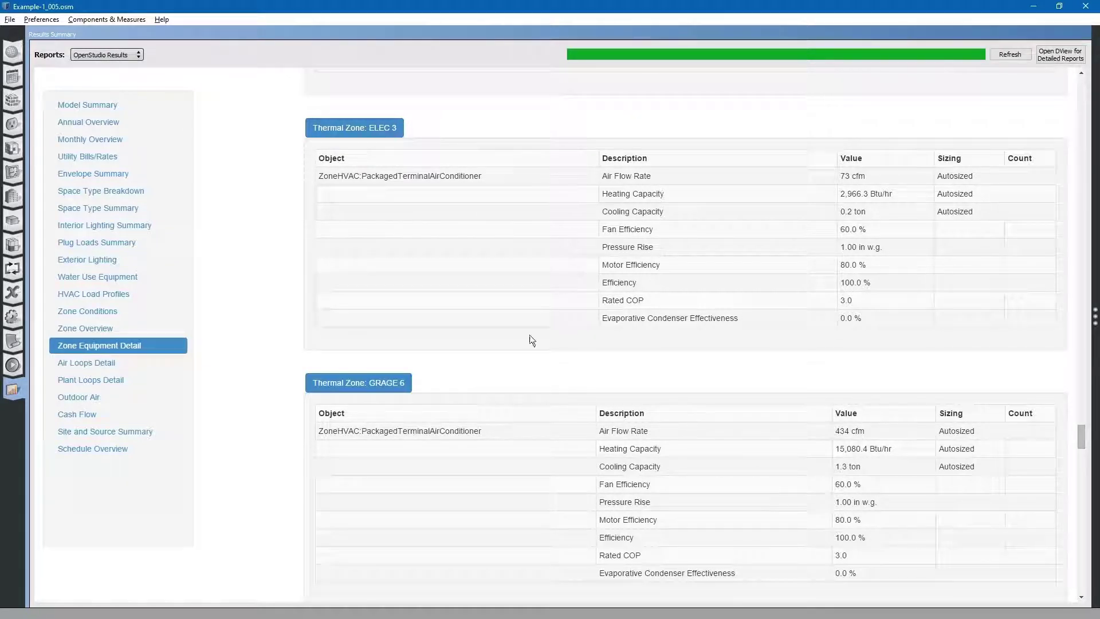
{"action": "left_click", "coordinate": [101, 108]}
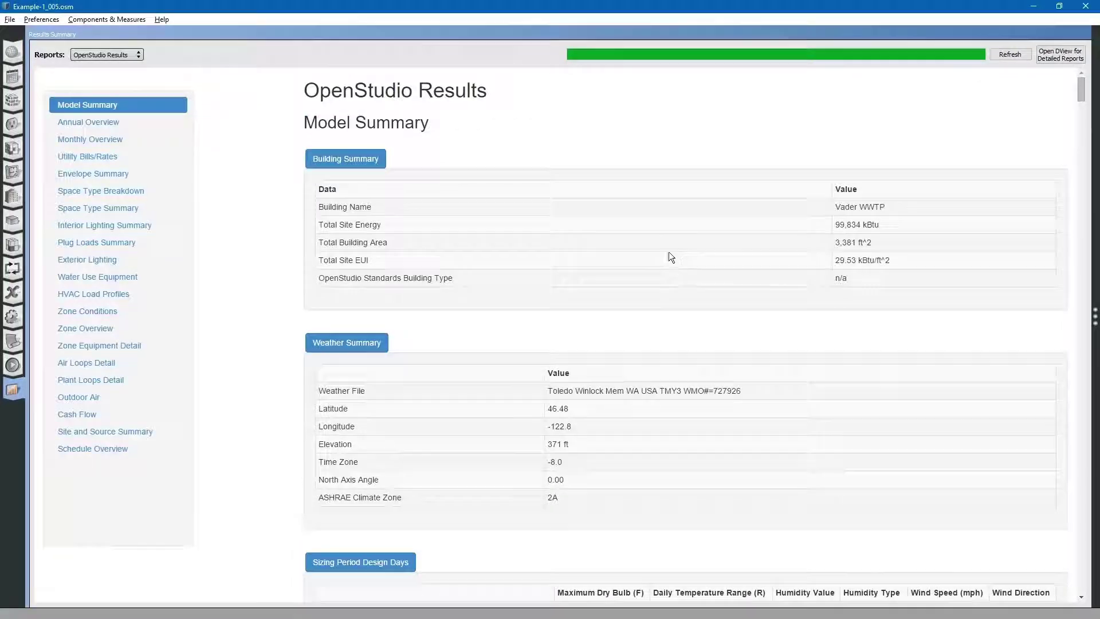
{"action": "left_click", "coordinate": [131, 53]}
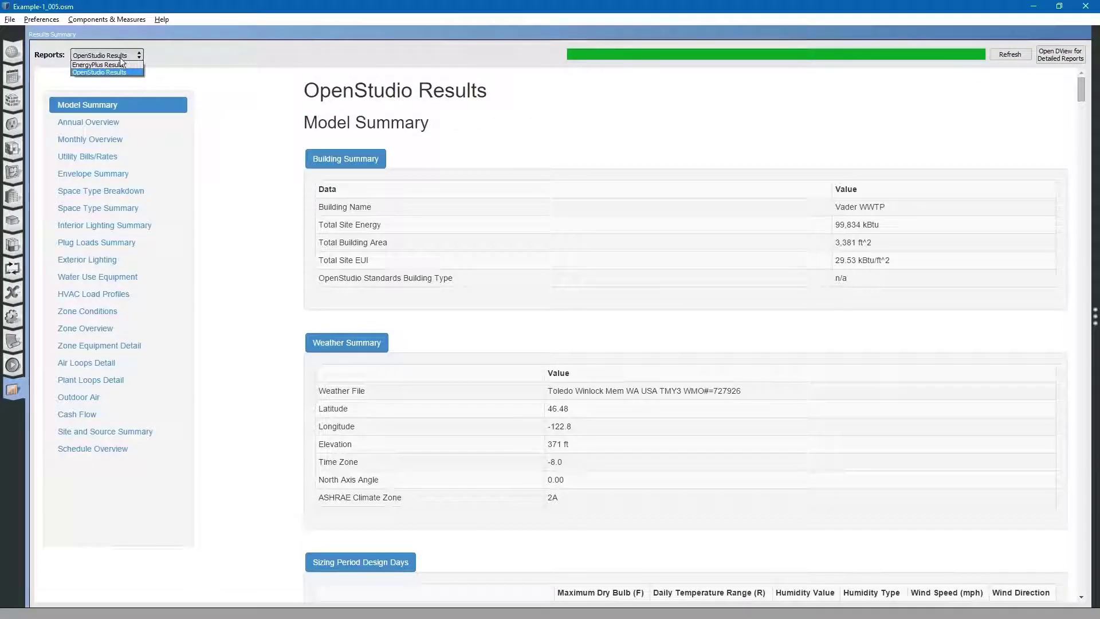
{"action": "left_click", "coordinate": [155, 51]}
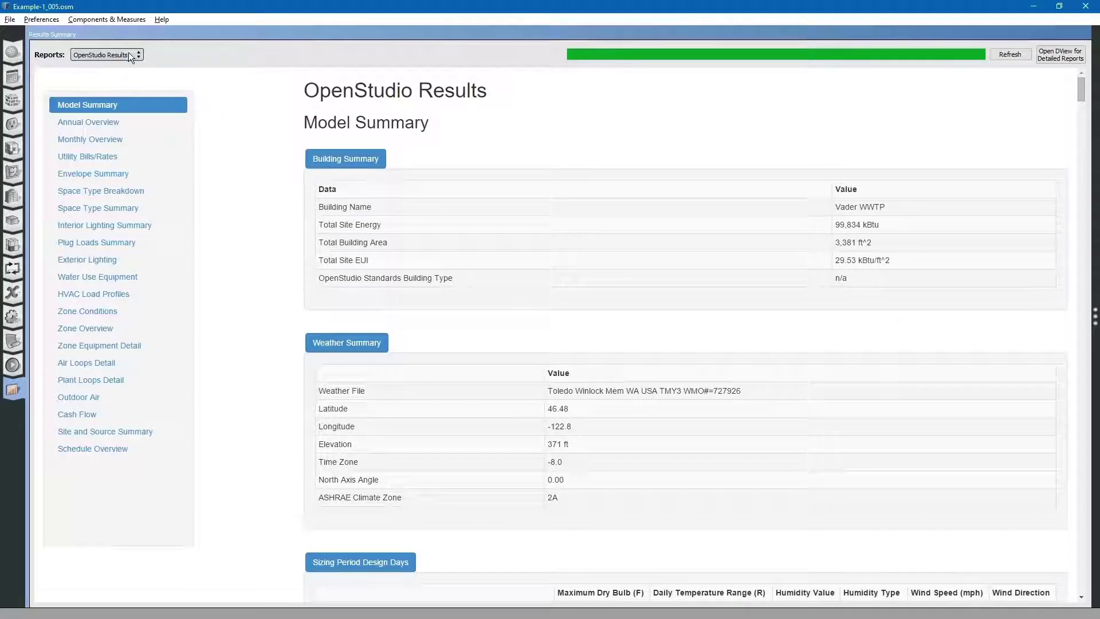
{"action": "left_click", "coordinate": [119, 54]}
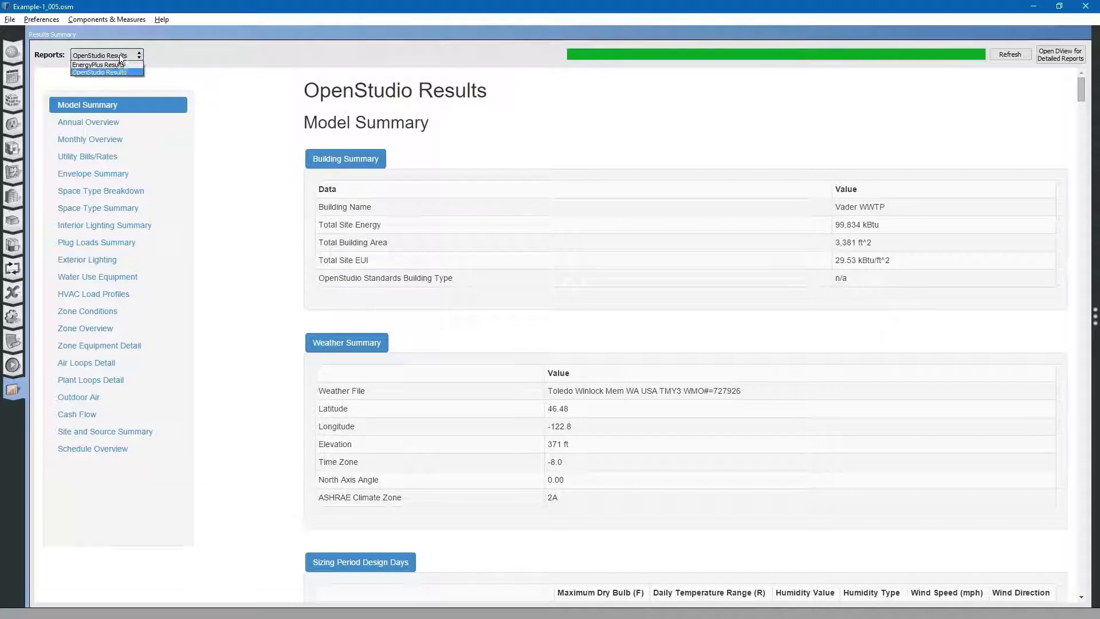
{"action": "left_click", "coordinate": [113, 66]}
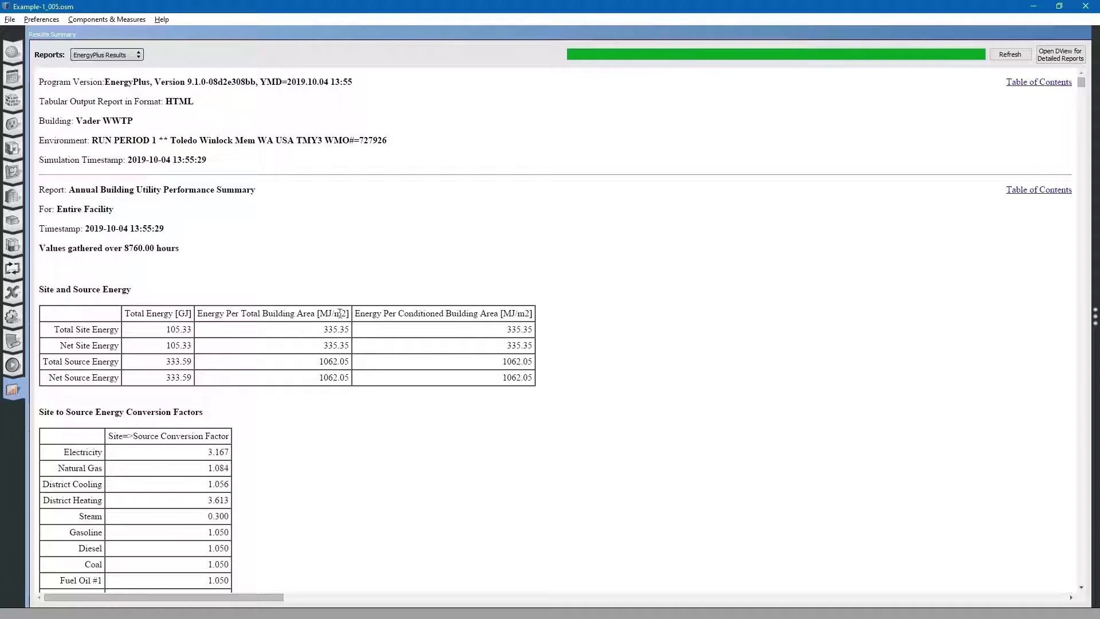
- Check the units in the EnergyPlus Site and Source Energy table and look through the Table of Contents and Input Verification summary
{"action": "left_click_drag", "start_coordinate": [321, 313], "coordinate": [349, 313]}
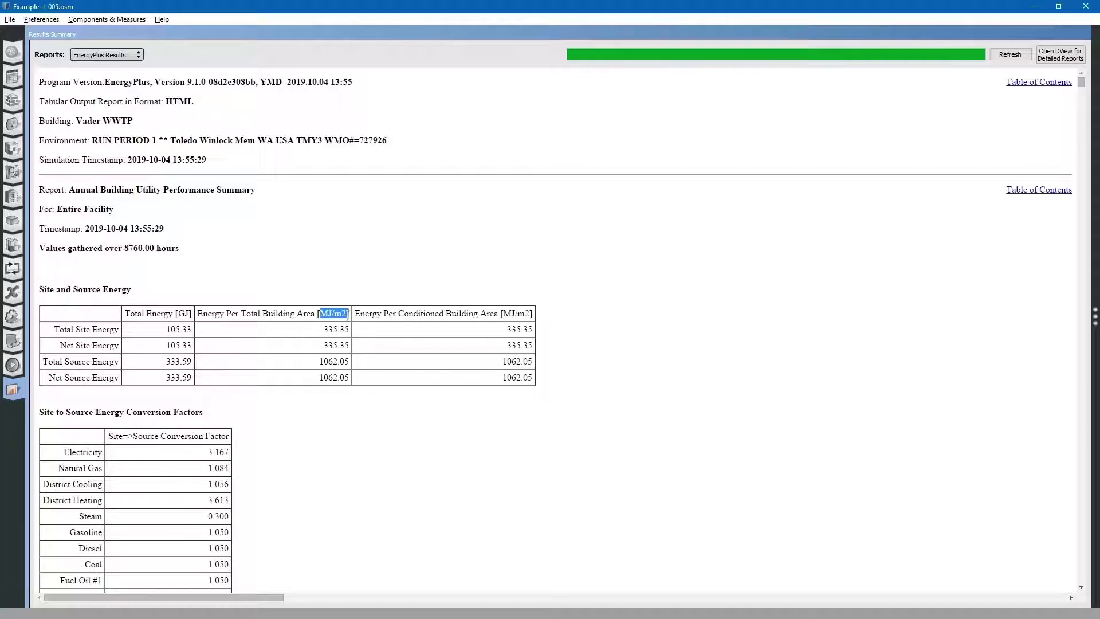
{"action": "left_click", "coordinate": [1034, 193]}
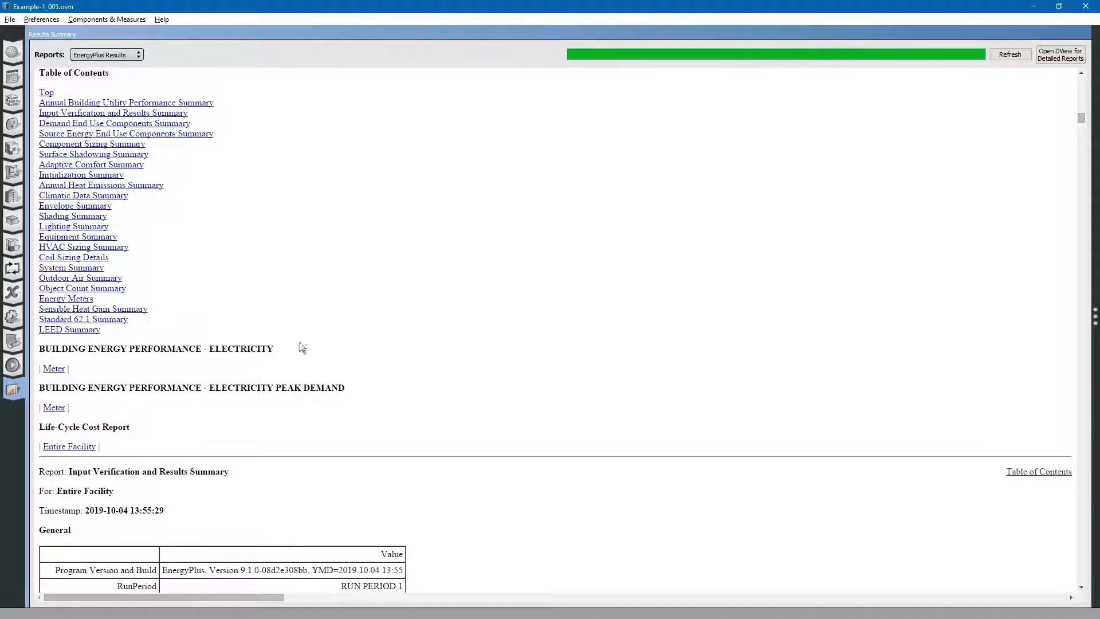
{"action": "scroll", "coordinate": [430, 380], "scroll_direction": "down", "scroll_amount": 3}
{"action": "scroll", "coordinate": [437, 388], "scroll_direction": "down", "scroll_amount": 3}
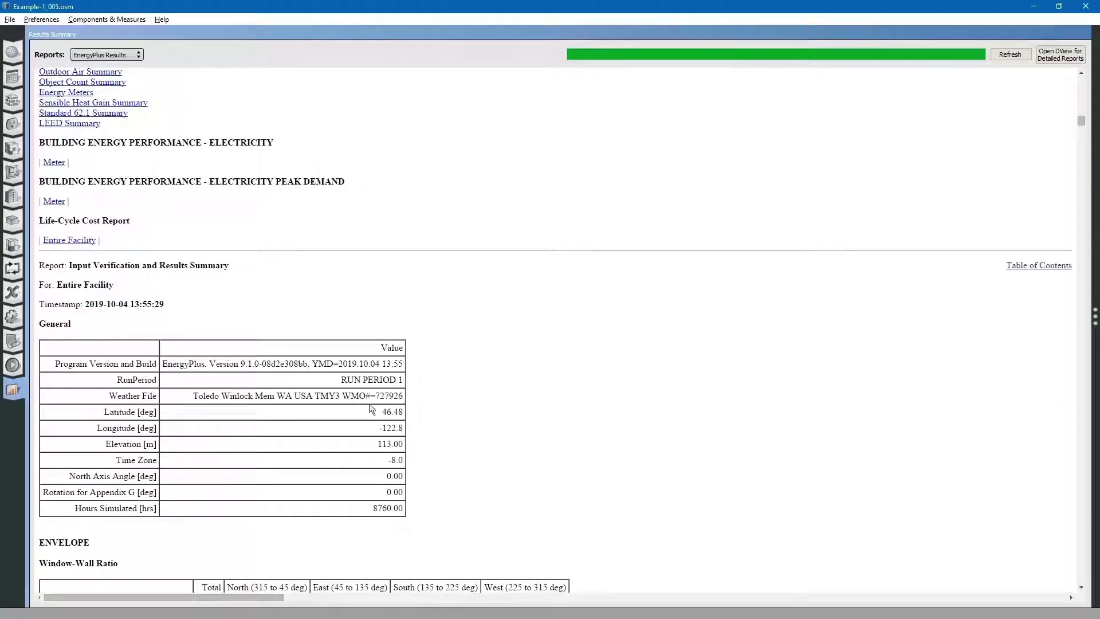
{"action": "scroll", "coordinate": [422, 443], "scroll_direction": "down", "scroll_amount": 5}
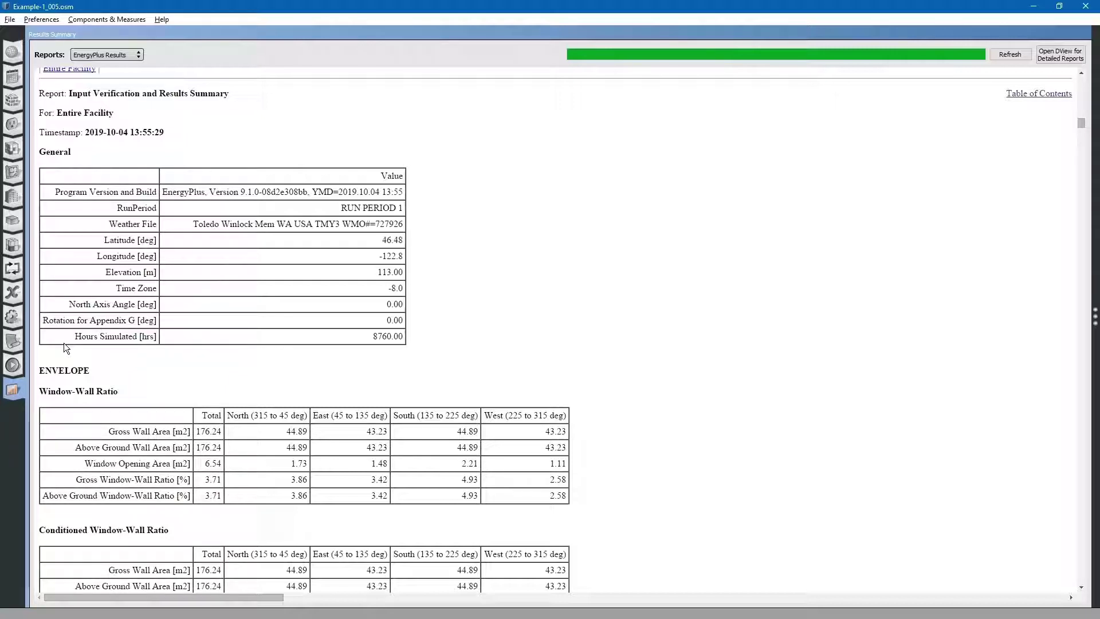
- Remove OpenStudio Results from the reporting measures and add the QAQC measure Set Output Table To IP Units to the EnergyPlus measures
{"action": "left_click", "coordinate": [13, 341]}
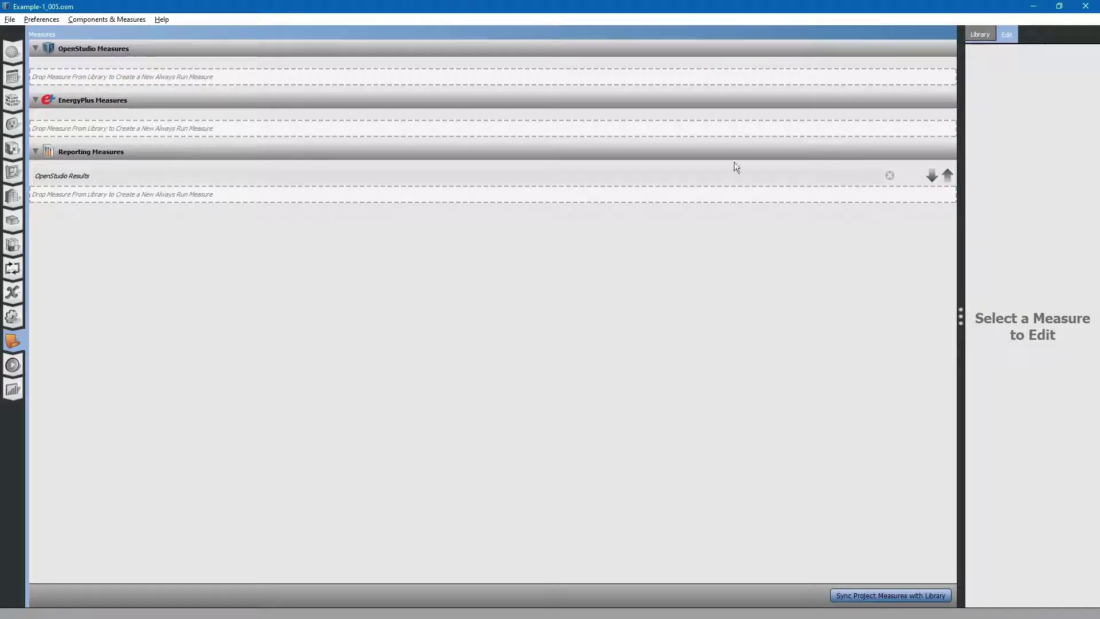
{"action": "left_click", "coordinate": [889, 175]}
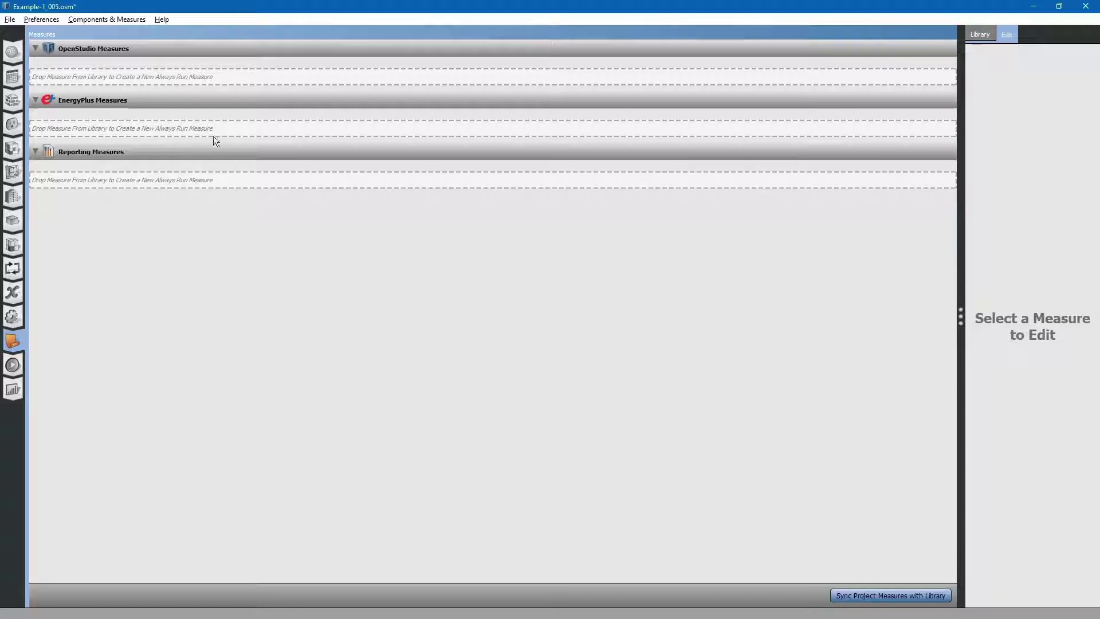
{"action": "left_click", "coordinate": [984, 34]}
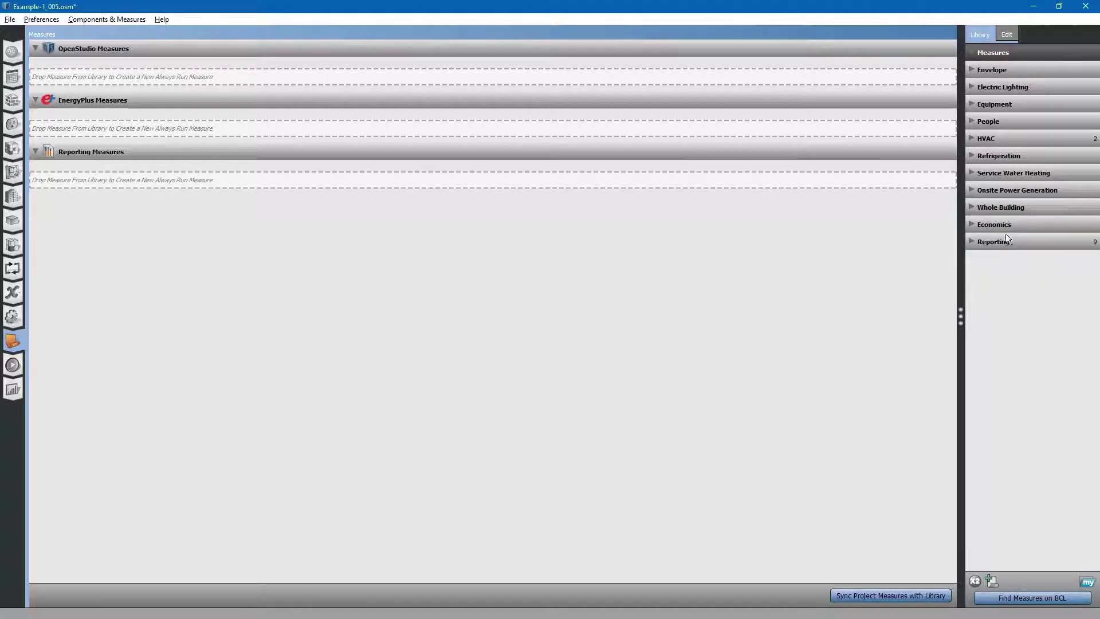
{"action": "left_click", "coordinate": [970, 240]}
{"action": "left_click", "coordinate": [980, 259]}
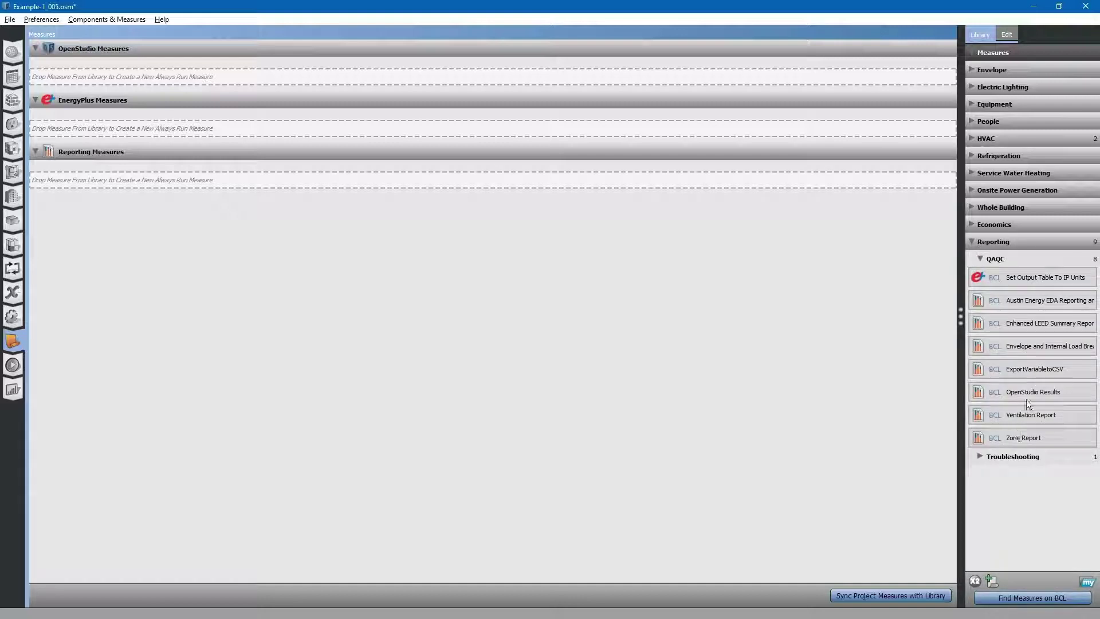
{"action": "mouse_move", "coordinate": [1026, 394]}
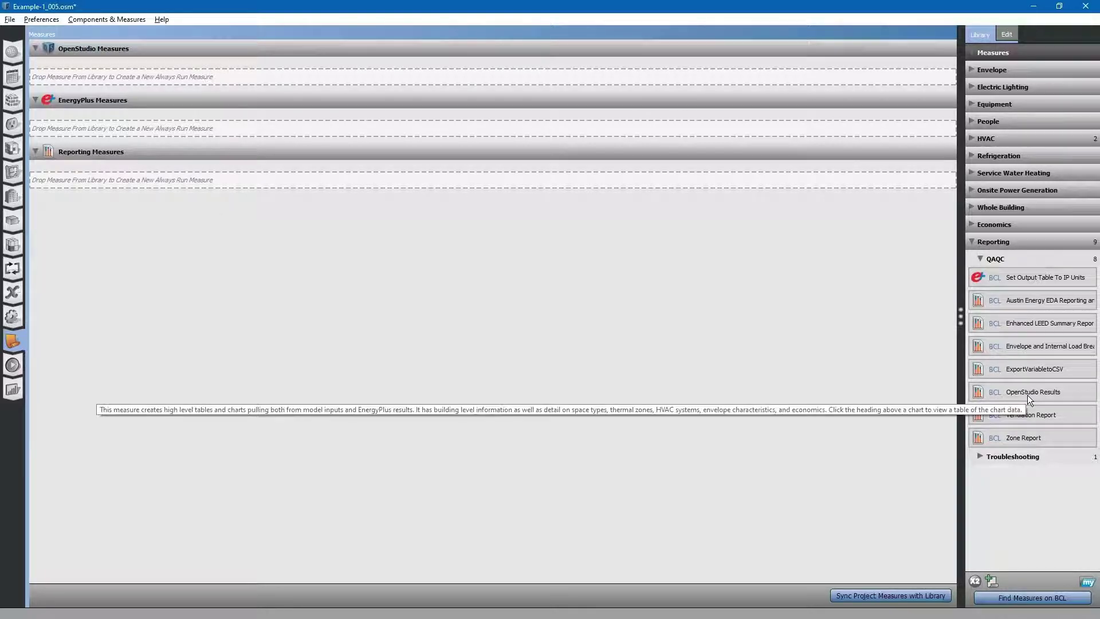
{"action": "mouse_move", "coordinate": [1023, 280]}
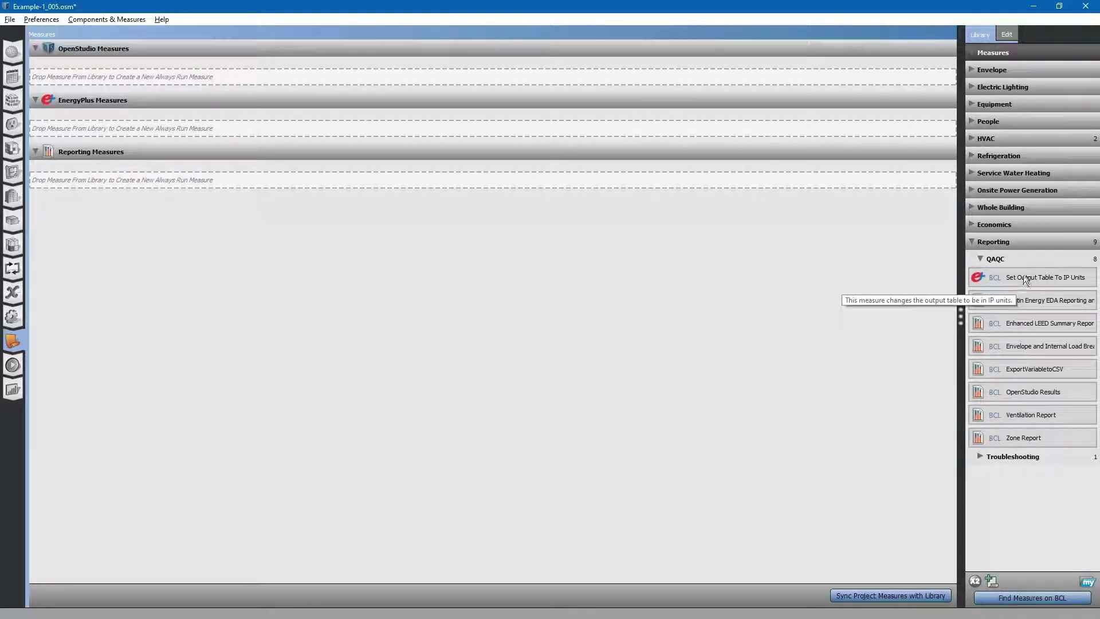
{"action": "left_click", "coordinate": [1028, 277]}
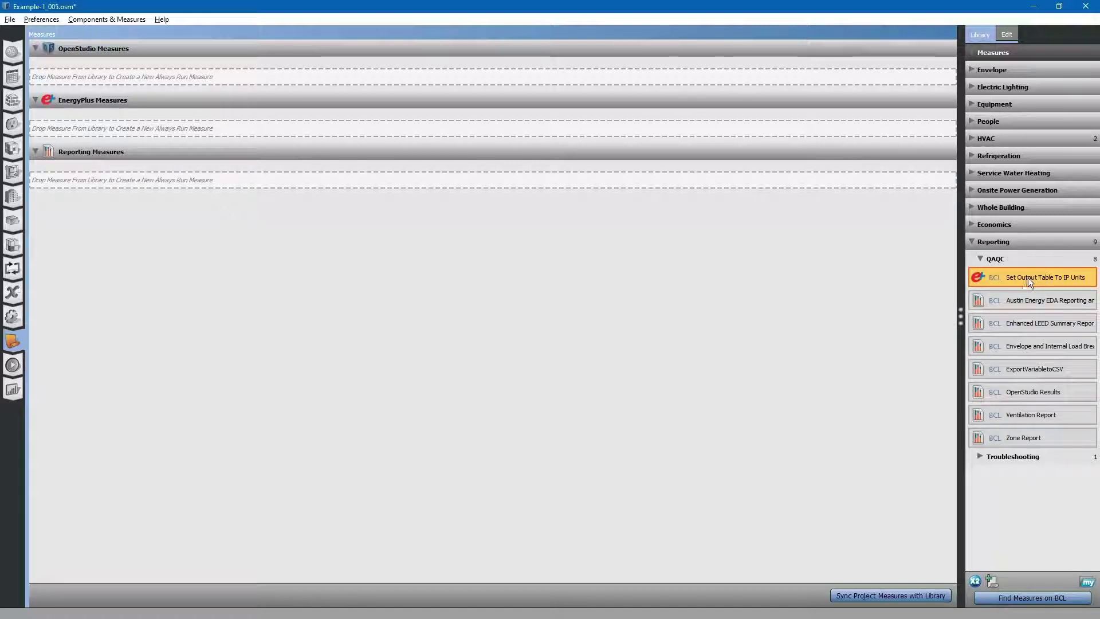
{"action": "left_click_drag", "start_coordinate": [1031, 277], "coordinate": [84, 126]}
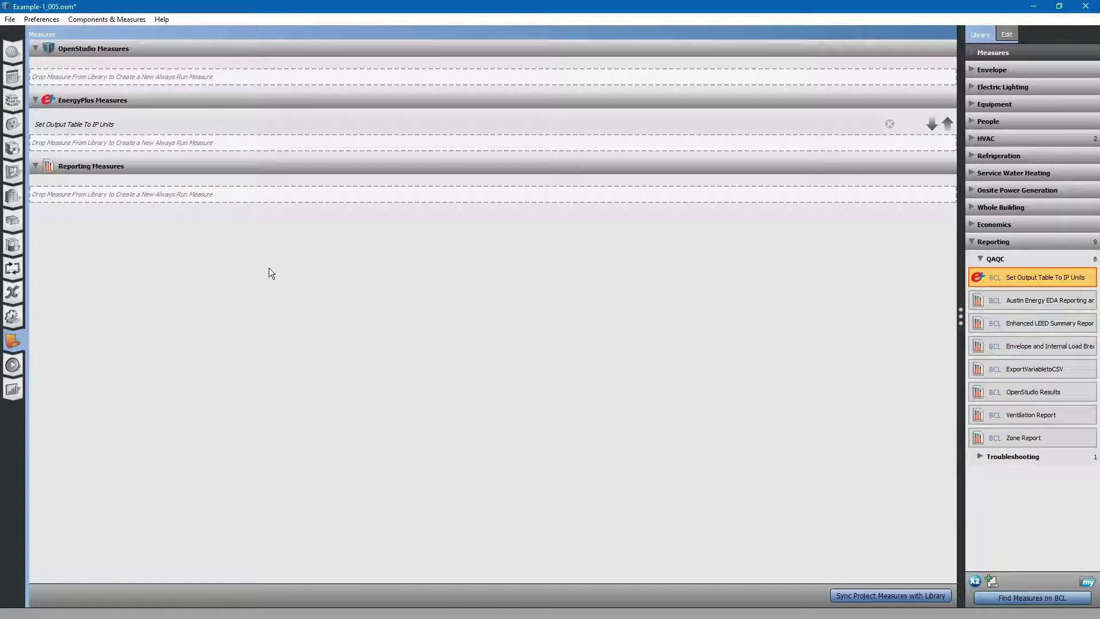
- Run the simulation with the changed measures and open the results summary
{"action": "left_click", "coordinate": [14, 365]}
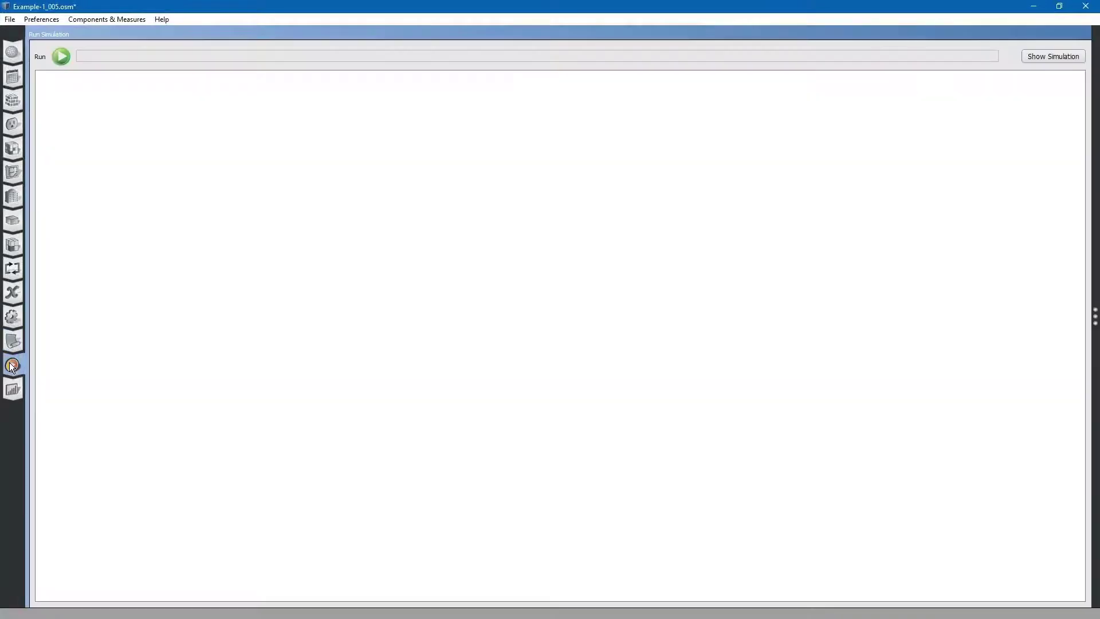
{"action": "left_click", "coordinate": [58, 56]}
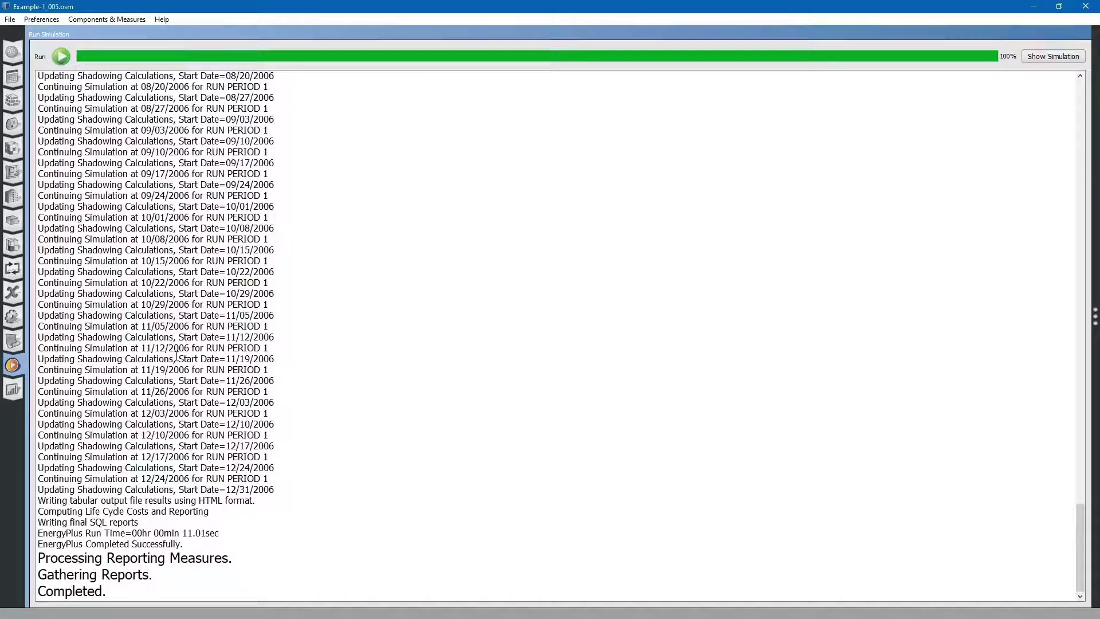
{"action": "left_click", "coordinate": [13, 390]}
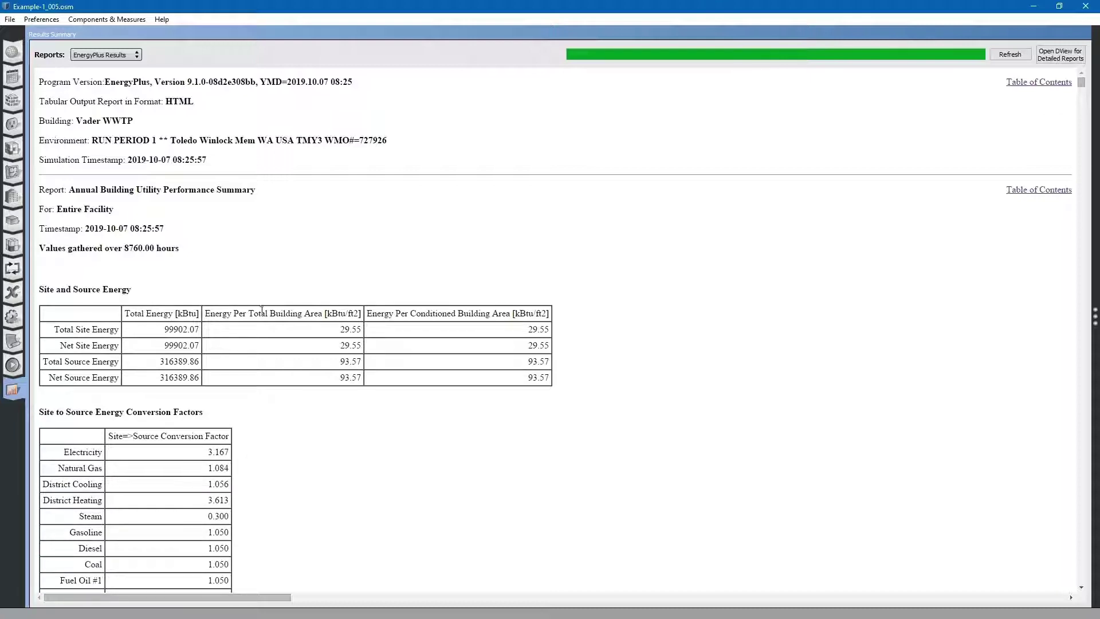
- Review the units in the EnergyPlus energy and end-use tables and go to the report's Table of Contents
{"action": "left_click_drag", "start_coordinate": [322, 314], "coordinate": [362, 314]}
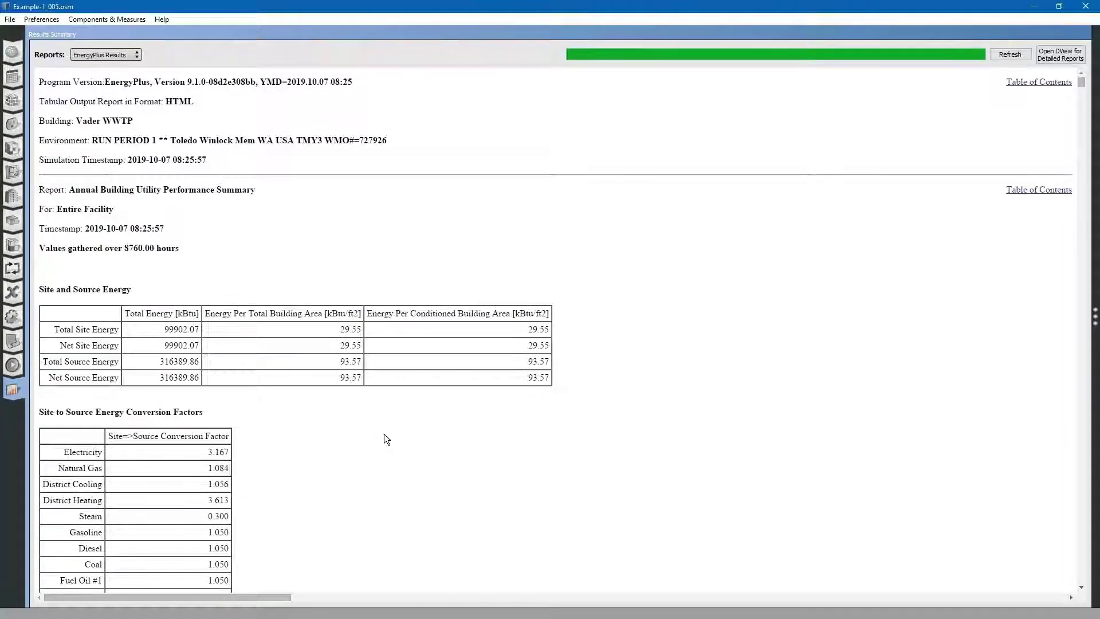
{"action": "scroll", "coordinate": [383, 436], "scroll_direction": "down", "scroll_amount": 7}
{"action": "scroll", "coordinate": [549, 472], "scroll_direction": "down", "scroll_amount": 6}
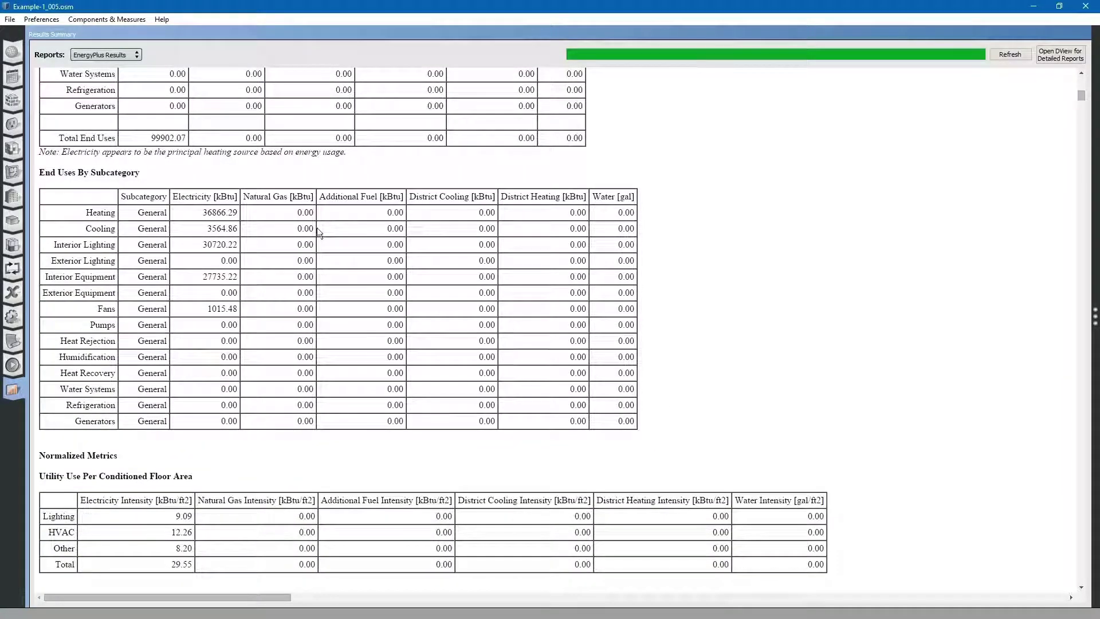
{"action": "scroll", "coordinate": [715, 371], "scroll_direction": "up", "scroll_amount": 13}
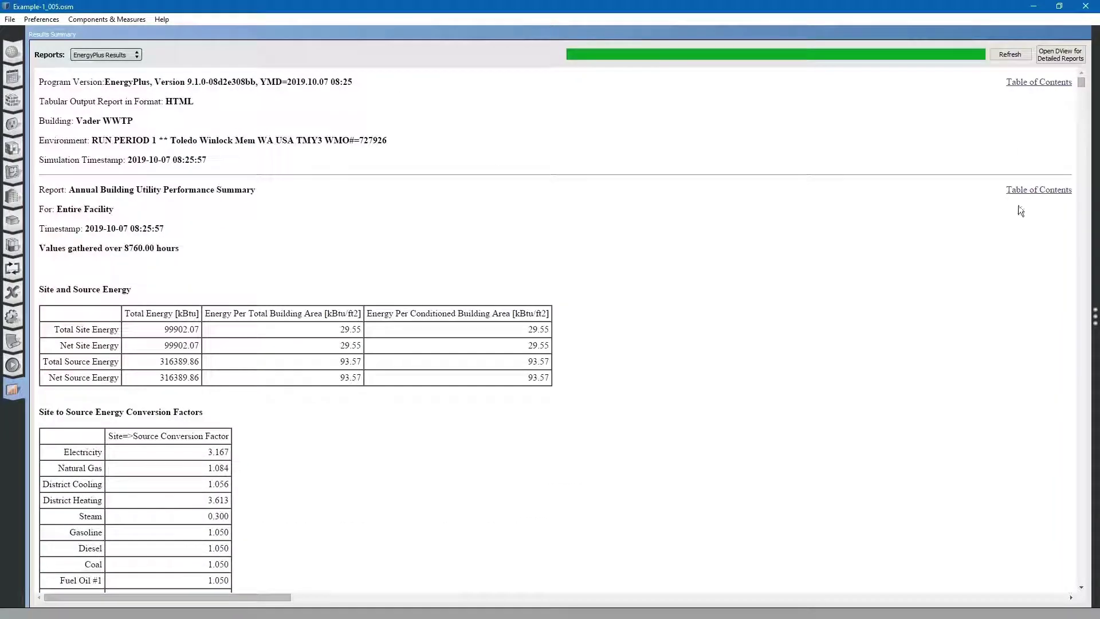
{"action": "left_click", "coordinate": [1031, 190]}
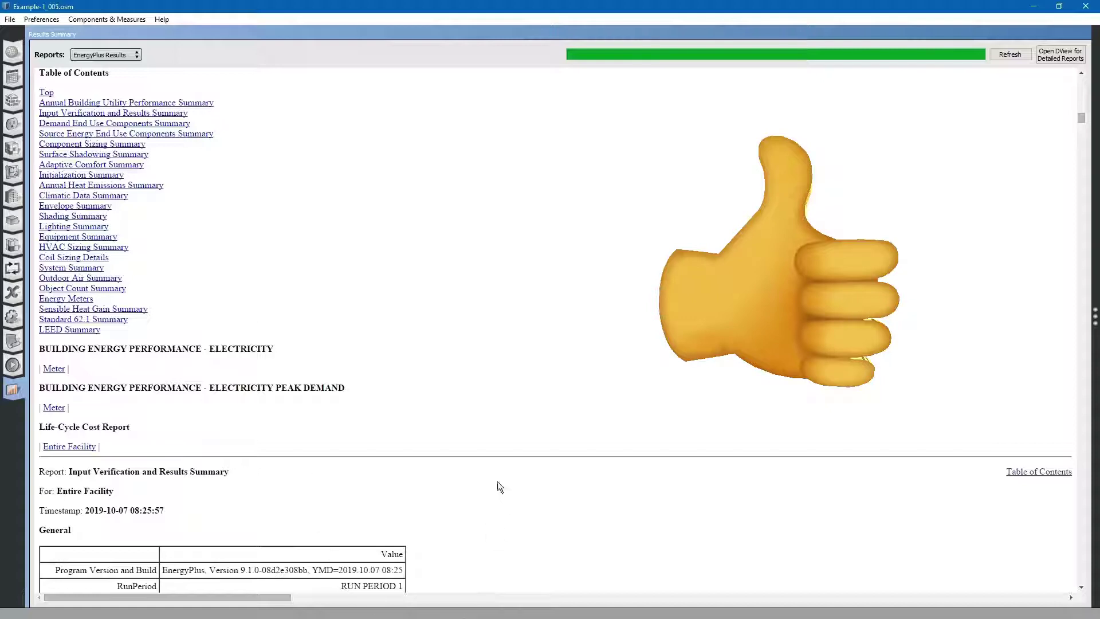
- Switch to the load calculation steps PDF in Adobe Acrobat Reader, highlight the note about E+ results in IP units, and save the file
{"action": "key", "text": "alt+Tab"}
{"action": "key", "text": "alt+Tab"}
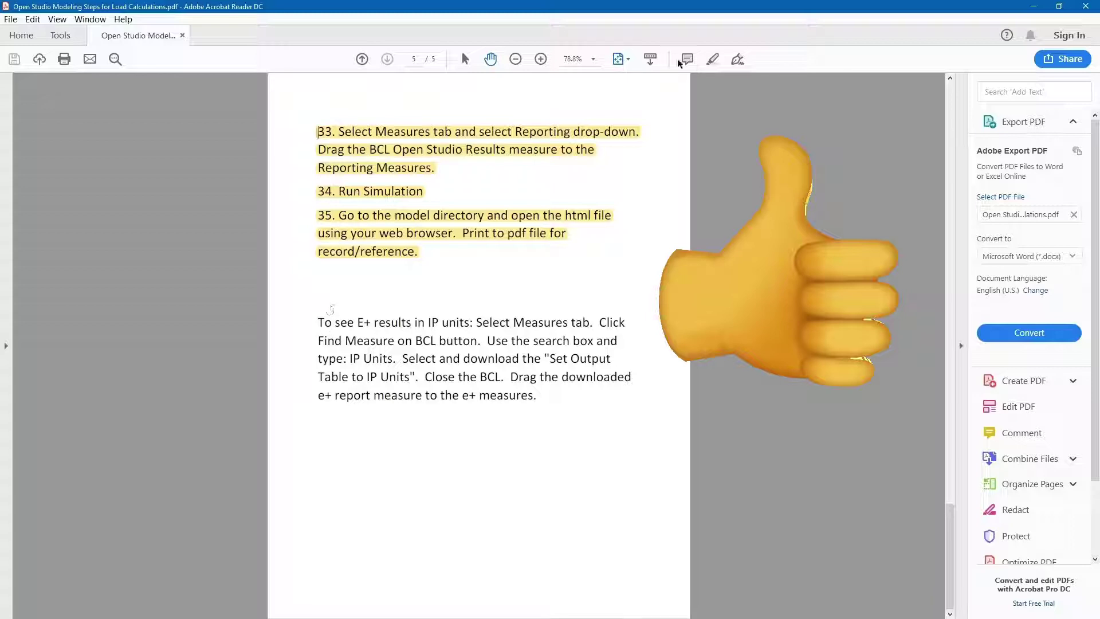
{"action": "left_click", "coordinate": [713, 60]}
{"action": "mouse_move", "coordinate": [317, 323]}
{"action": "left_mouse_down"}
{"action": "mouse_move", "coordinate": [418, 342]}
{"action": "mouse_move", "coordinate": [538, 399]}
{"action": "left_mouse_up"}
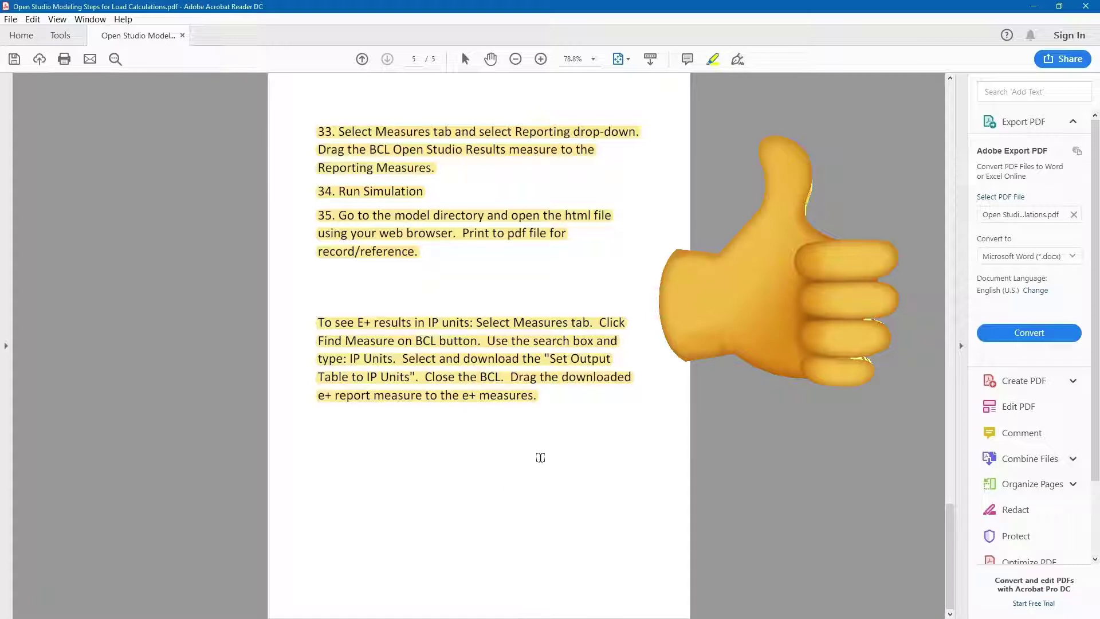
{"action": "left_click", "coordinate": [14, 58]}
{"action": "left_click", "coordinate": [788, 450]}
- Switch to the untitled SketchUp Make 2017 window
{"action": "key", "text": "alt+Tab"}
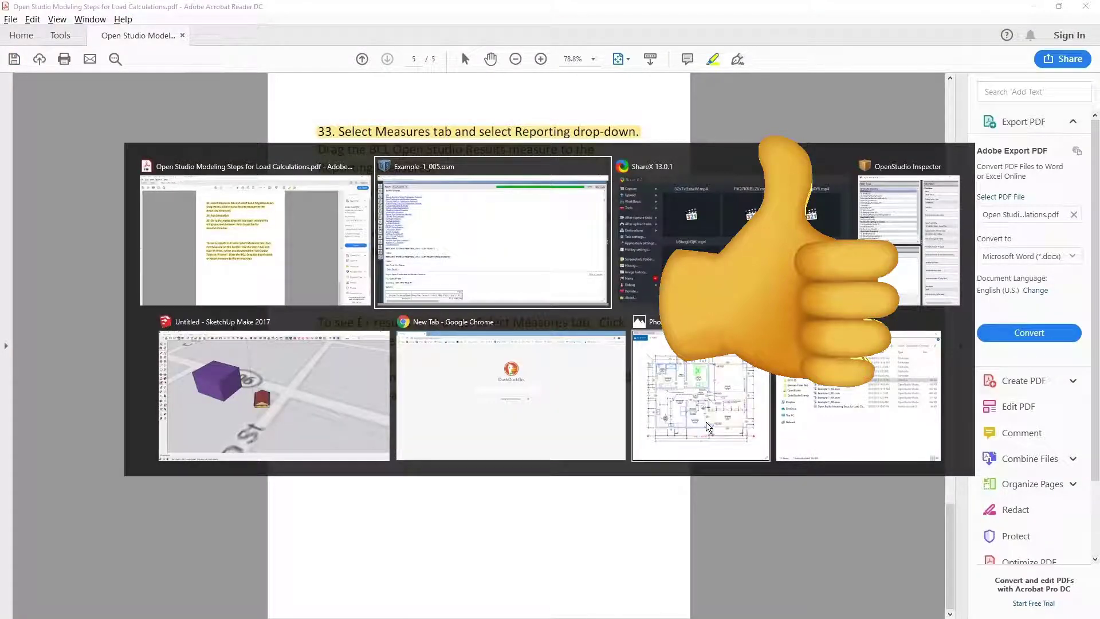
{"action": "key", "text": "alt+Tab"}
{"action": "key", "text": "alt+Tab"}
{"action": "key", "text": "alt+Tab"}
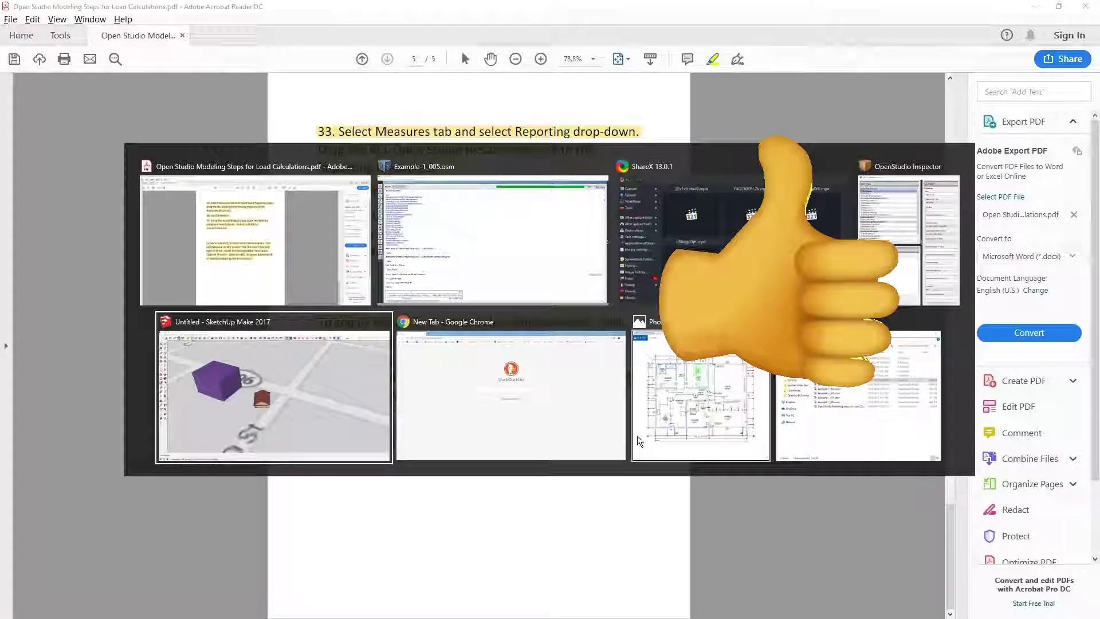